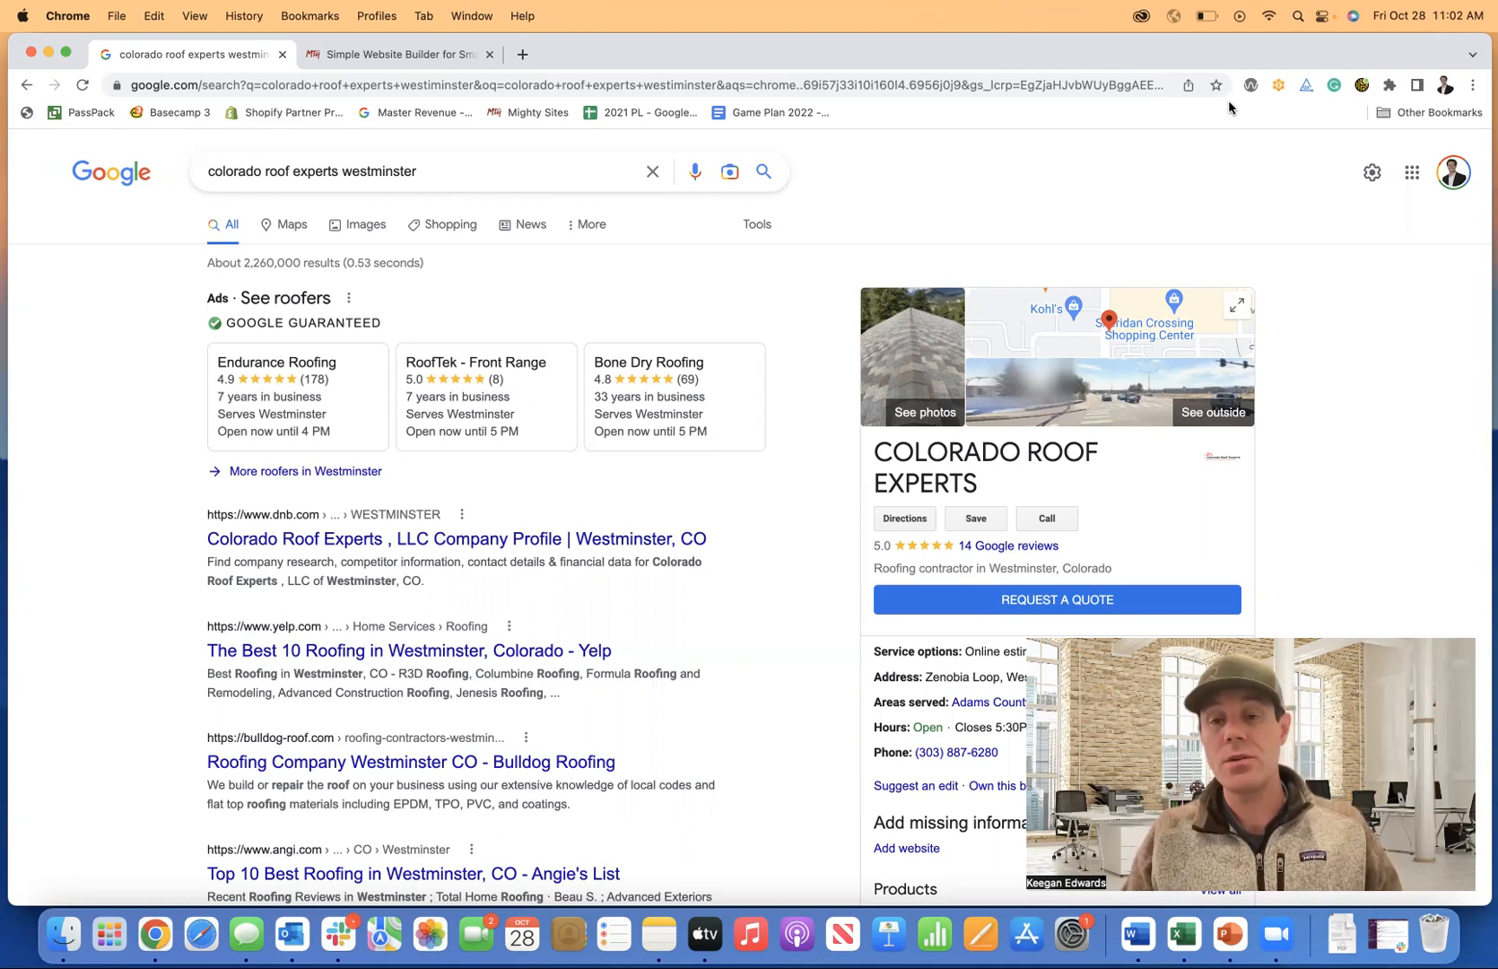
# Load the mightysites.com home page in a fresh browser tab.
pyautogui.scroll(-1, 988, 525)
pyautogui.scroll(-1, 988, 526)
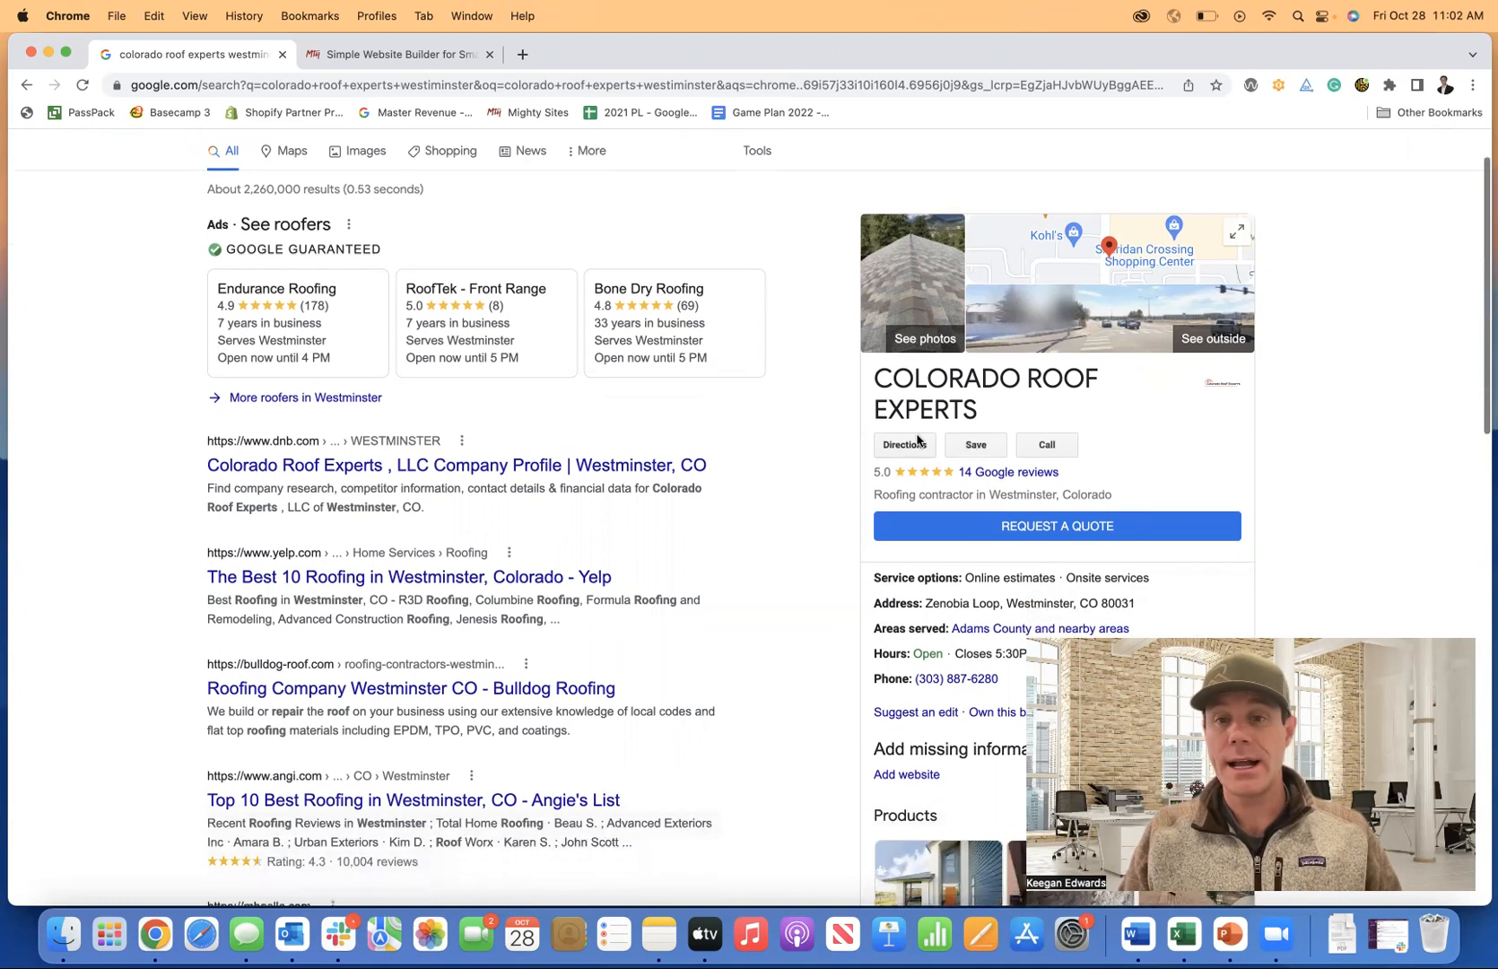
pyautogui.scroll(-2, 939, 448)
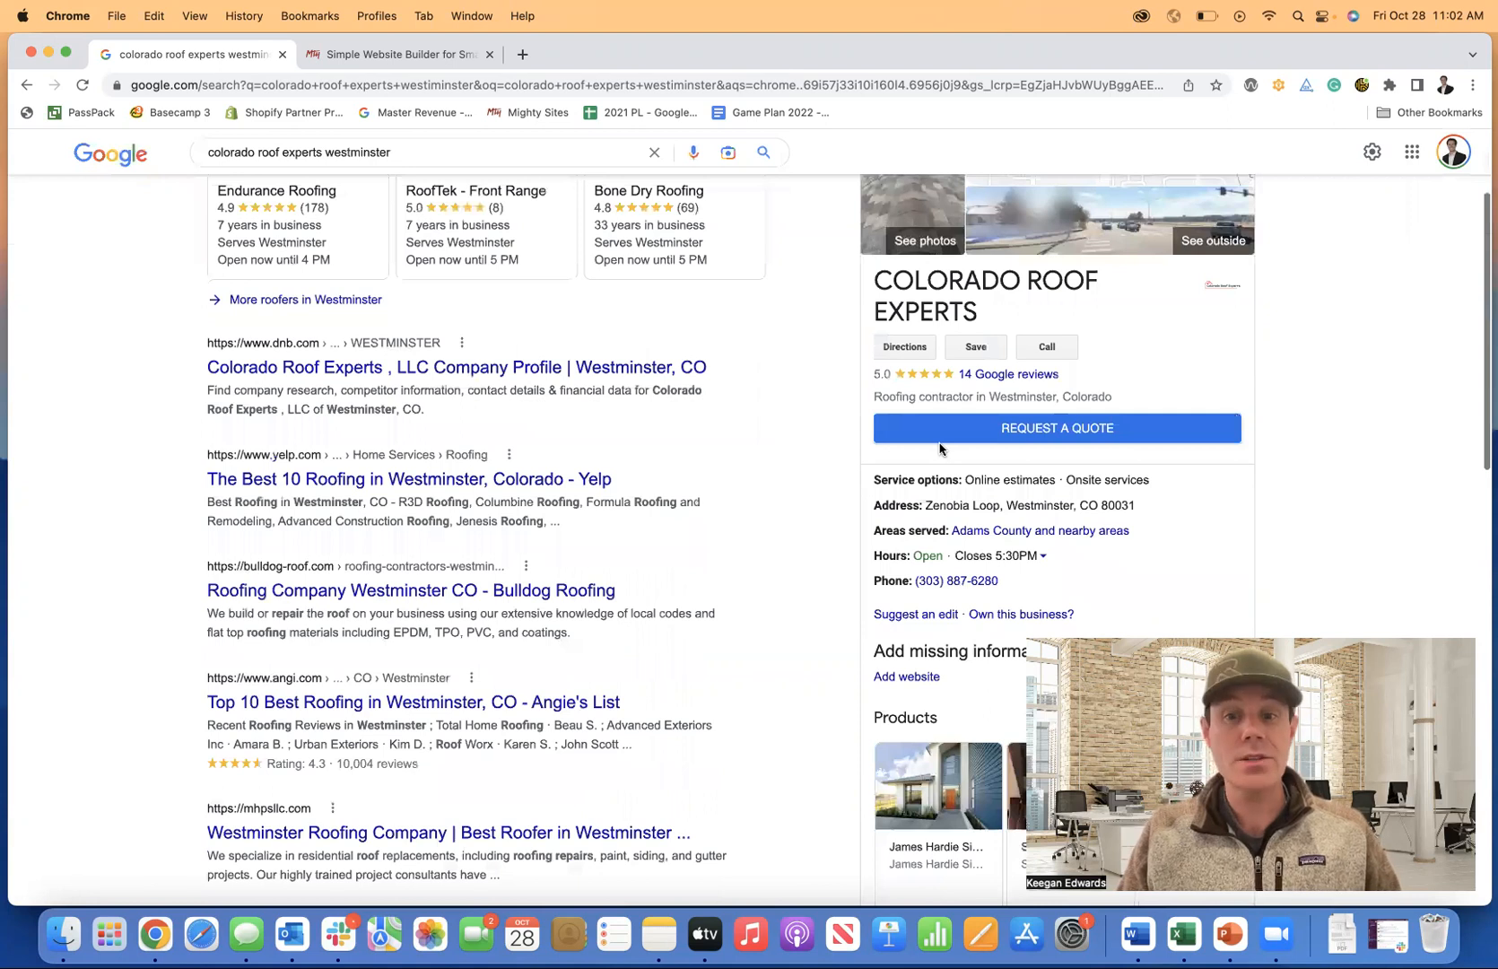
pyautogui.scroll(-2, 939, 448)
pyautogui.scroll(-1, 993, 475)
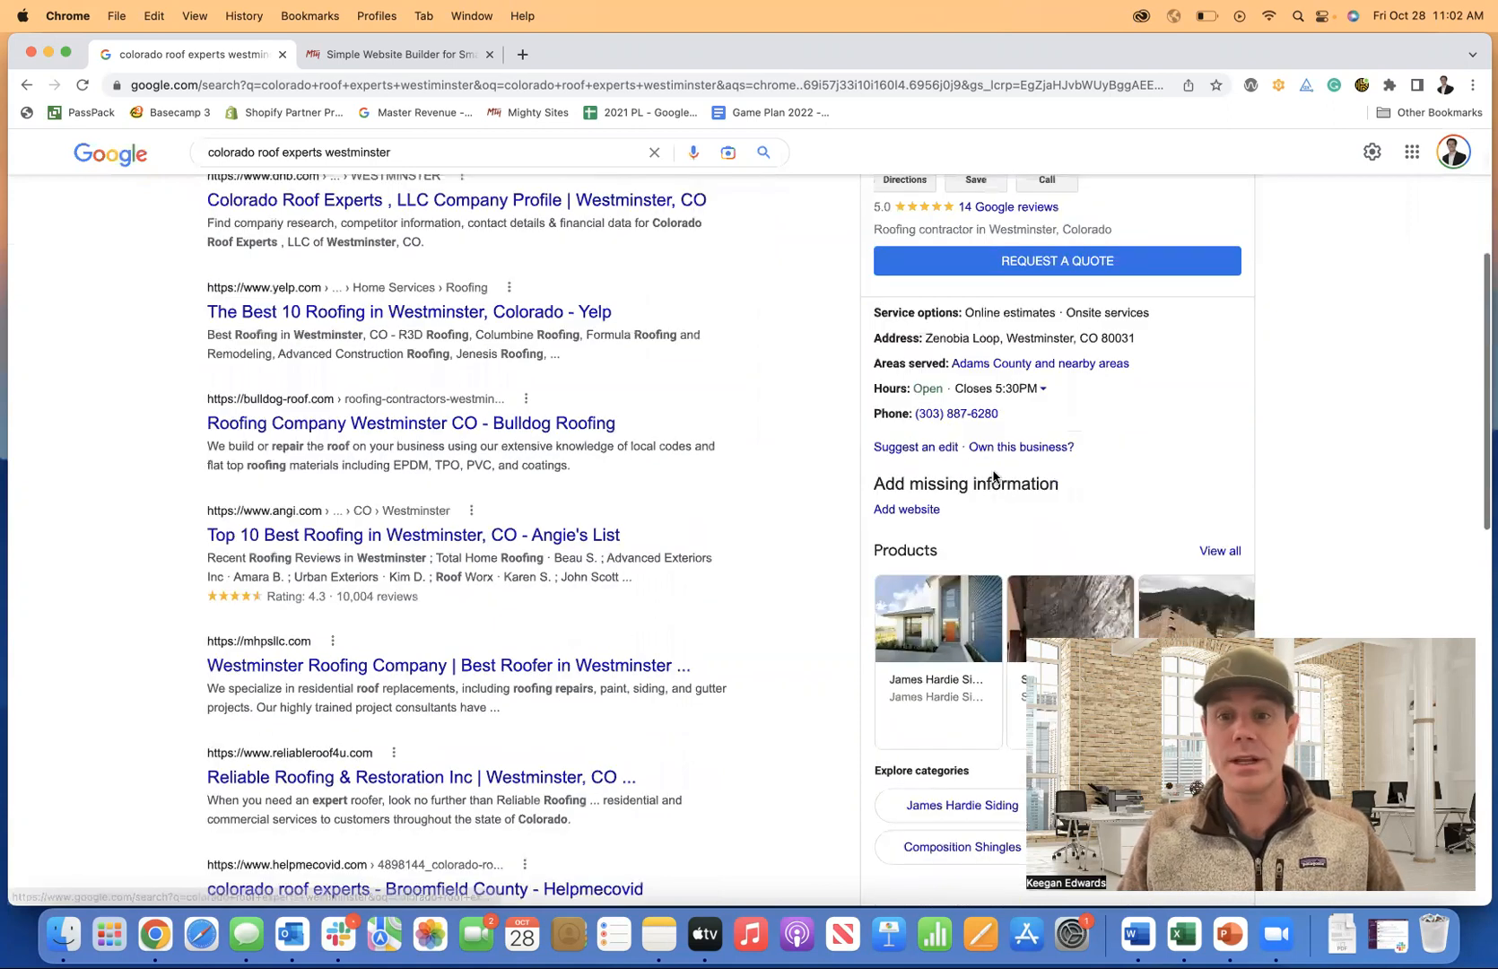
pyautogui.scroll(-5, 992, 475)
pyautogui.scroll(10, 826, 327)
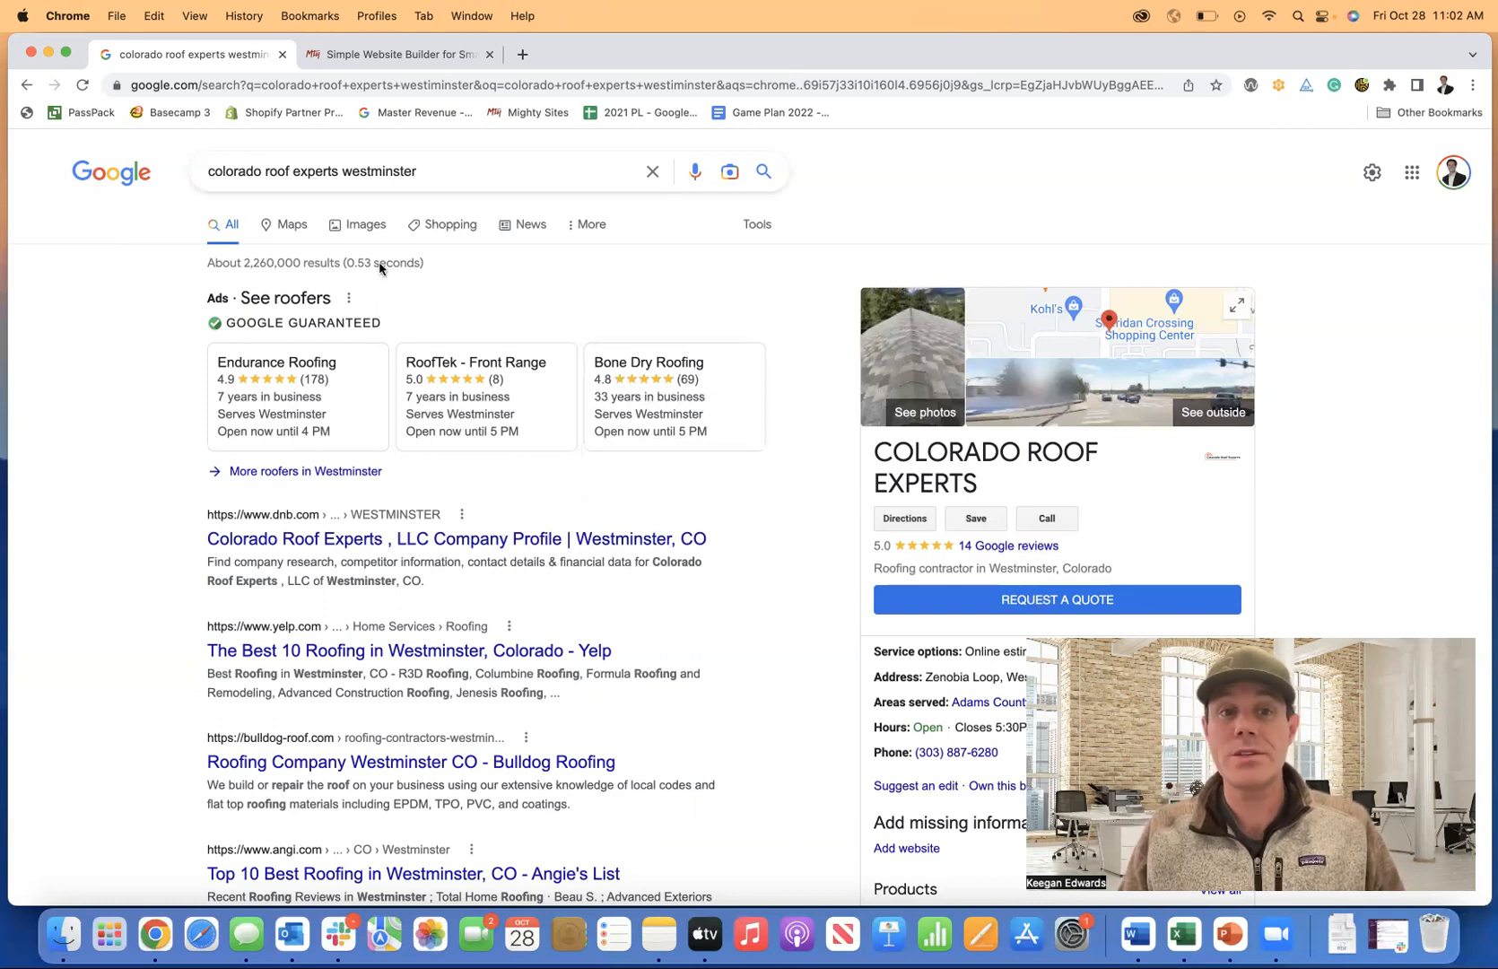
pyautogui.scroll(-2, 1068, 435)
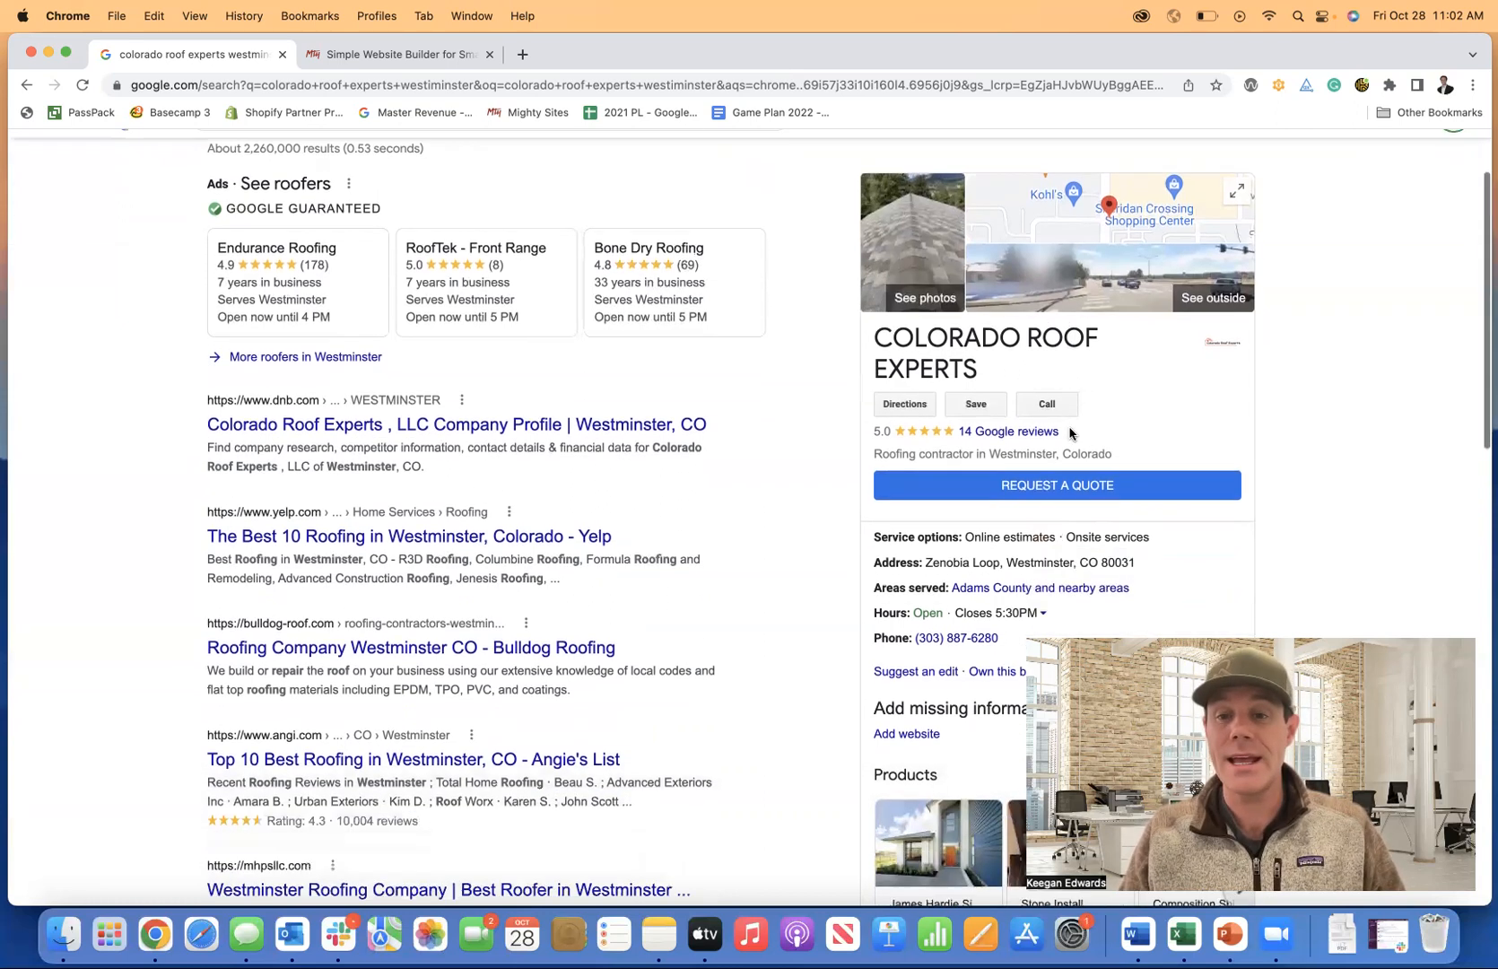
pyautogui.scroll(-1, 1069, 433)
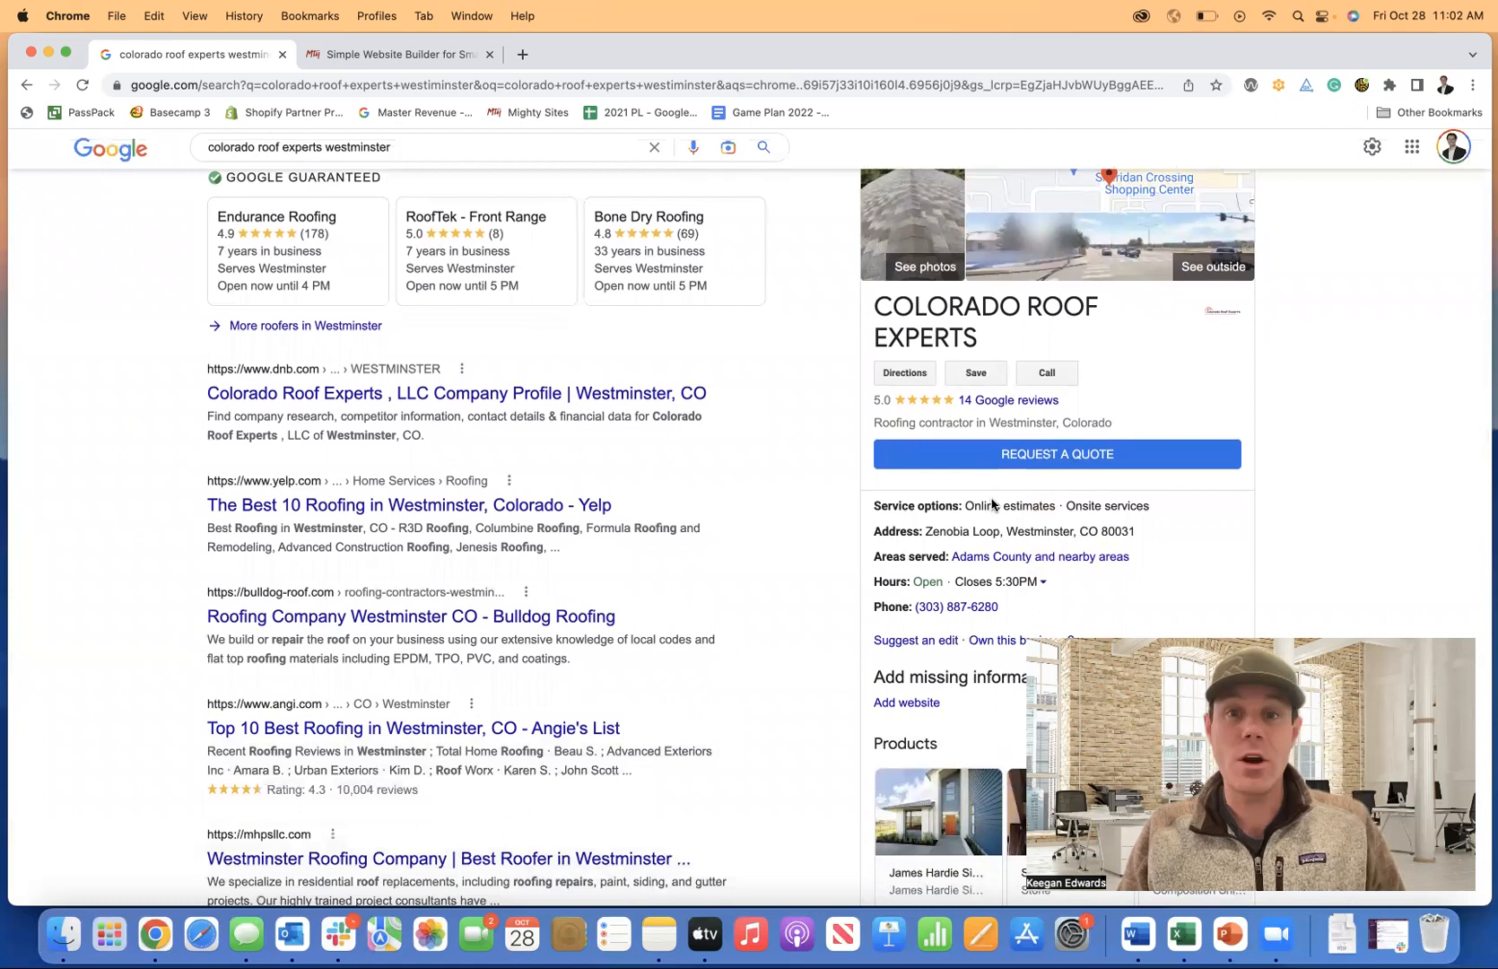
pyautogui.scroll(2, 991, 504)
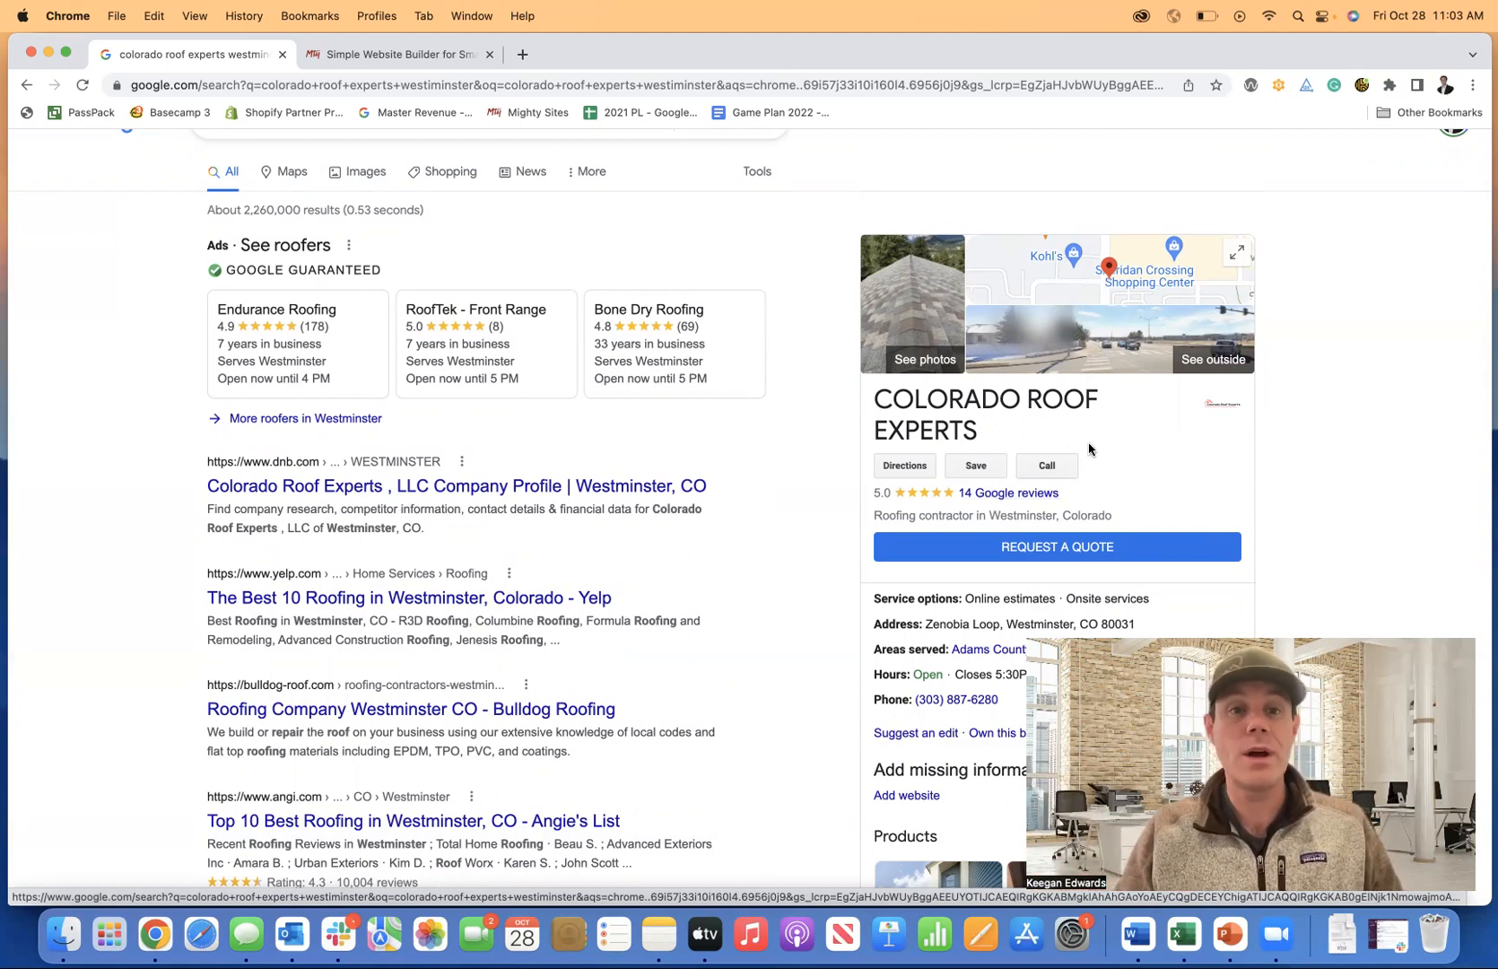
pyautogui.scroll(1, 286, 388)
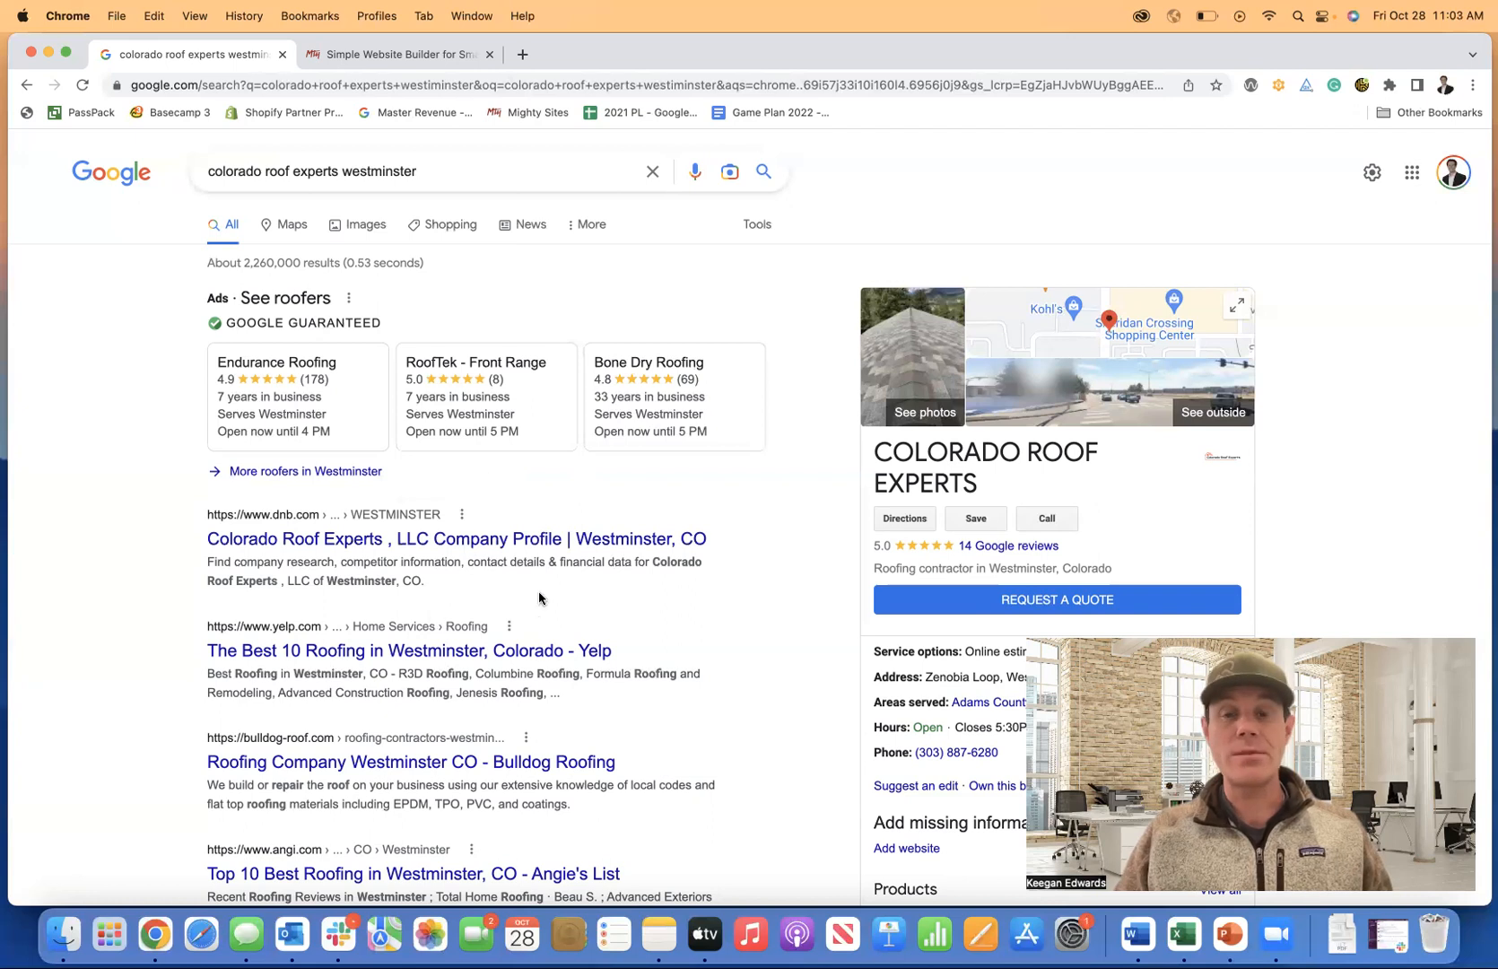
pyautogui.scroll(-1, 540, 598)
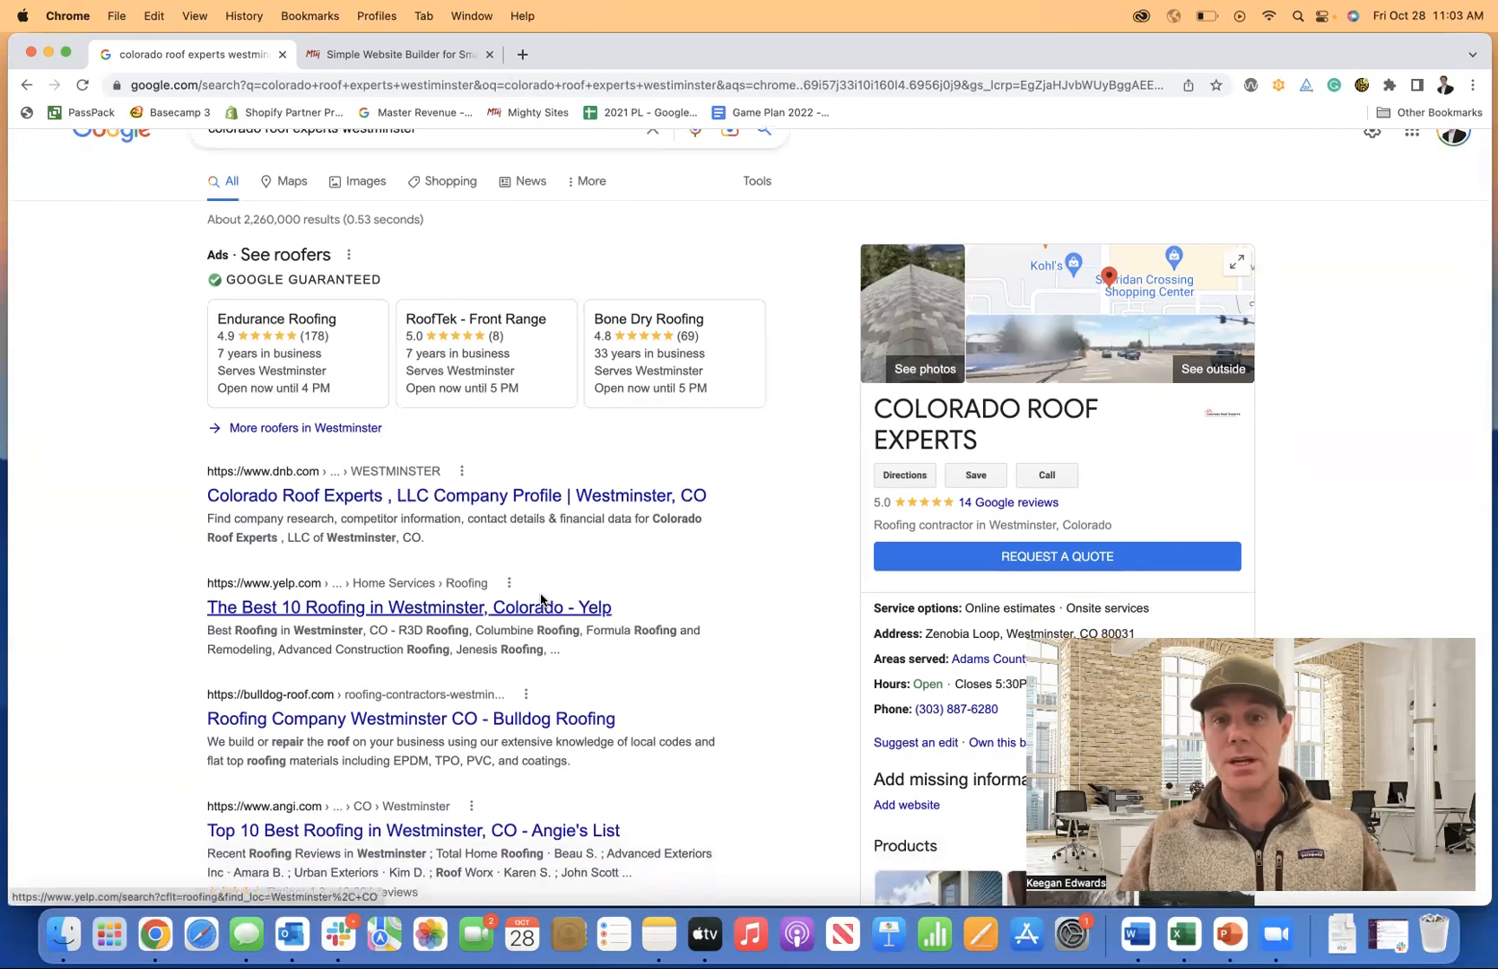
pyautogui.scroll(-5, 542, 596)
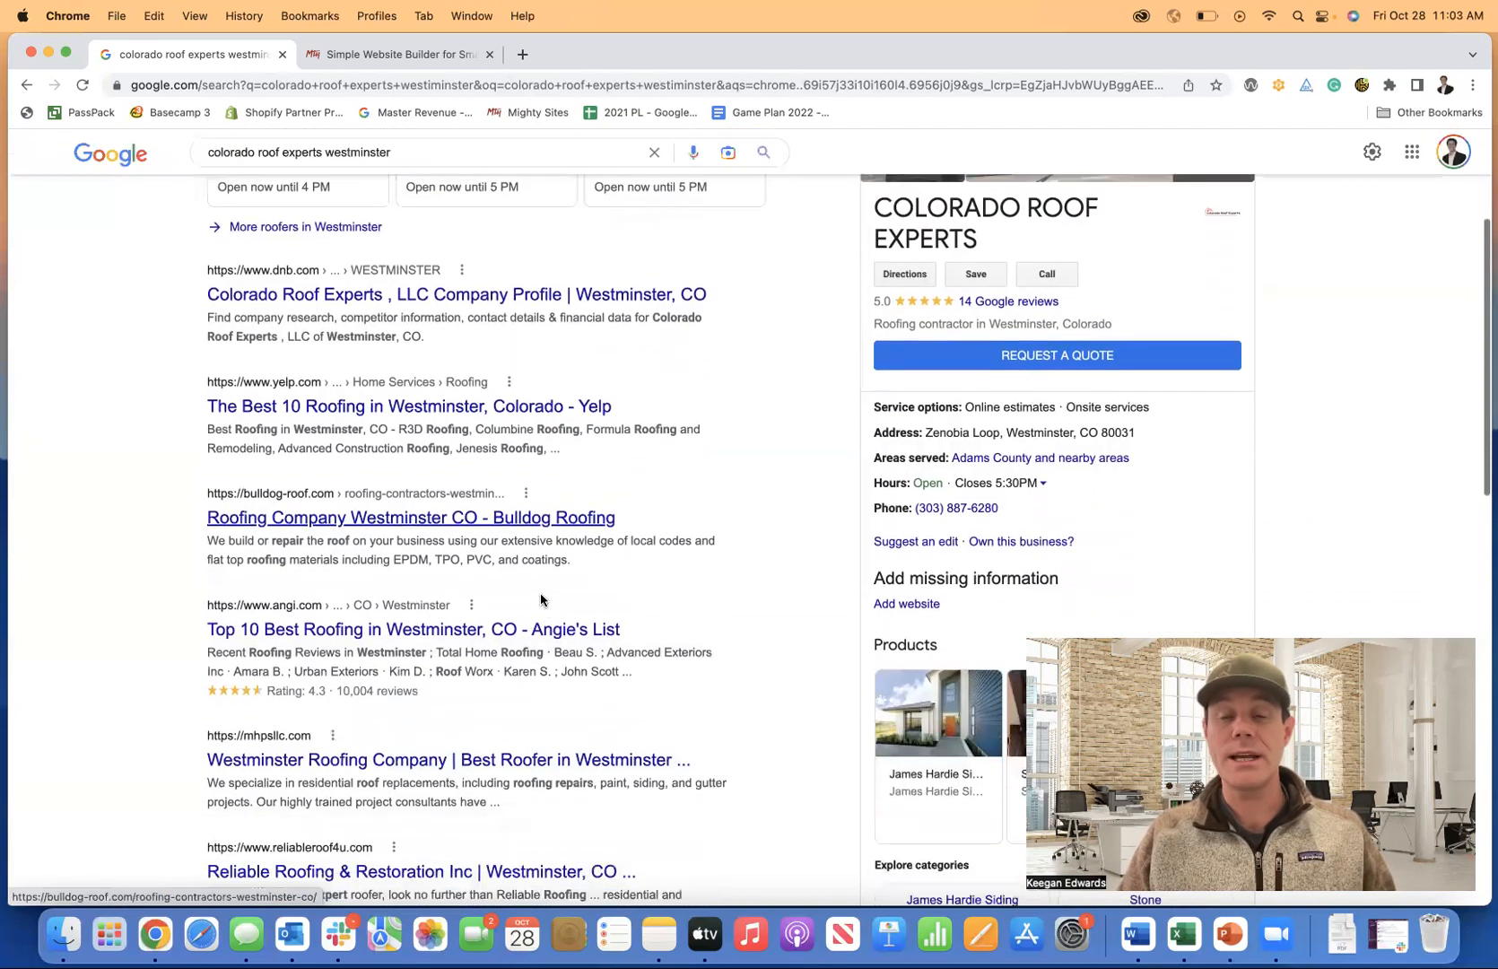
pyautogui.scroll(-5, 553, 592)
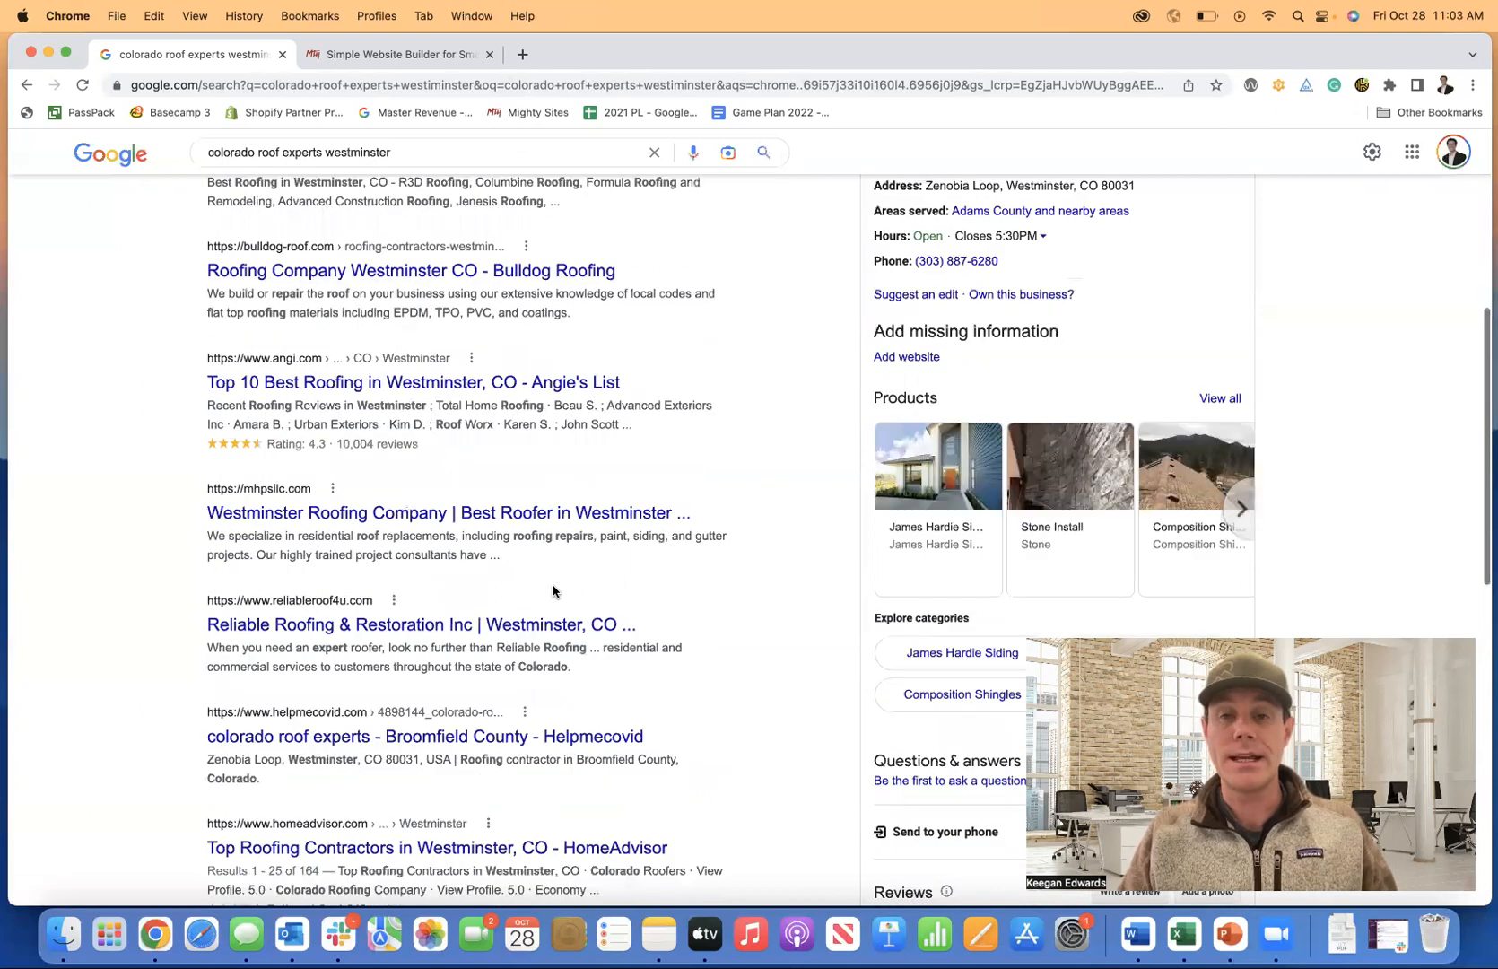
pyautogui.scroll(9, 553, 590)
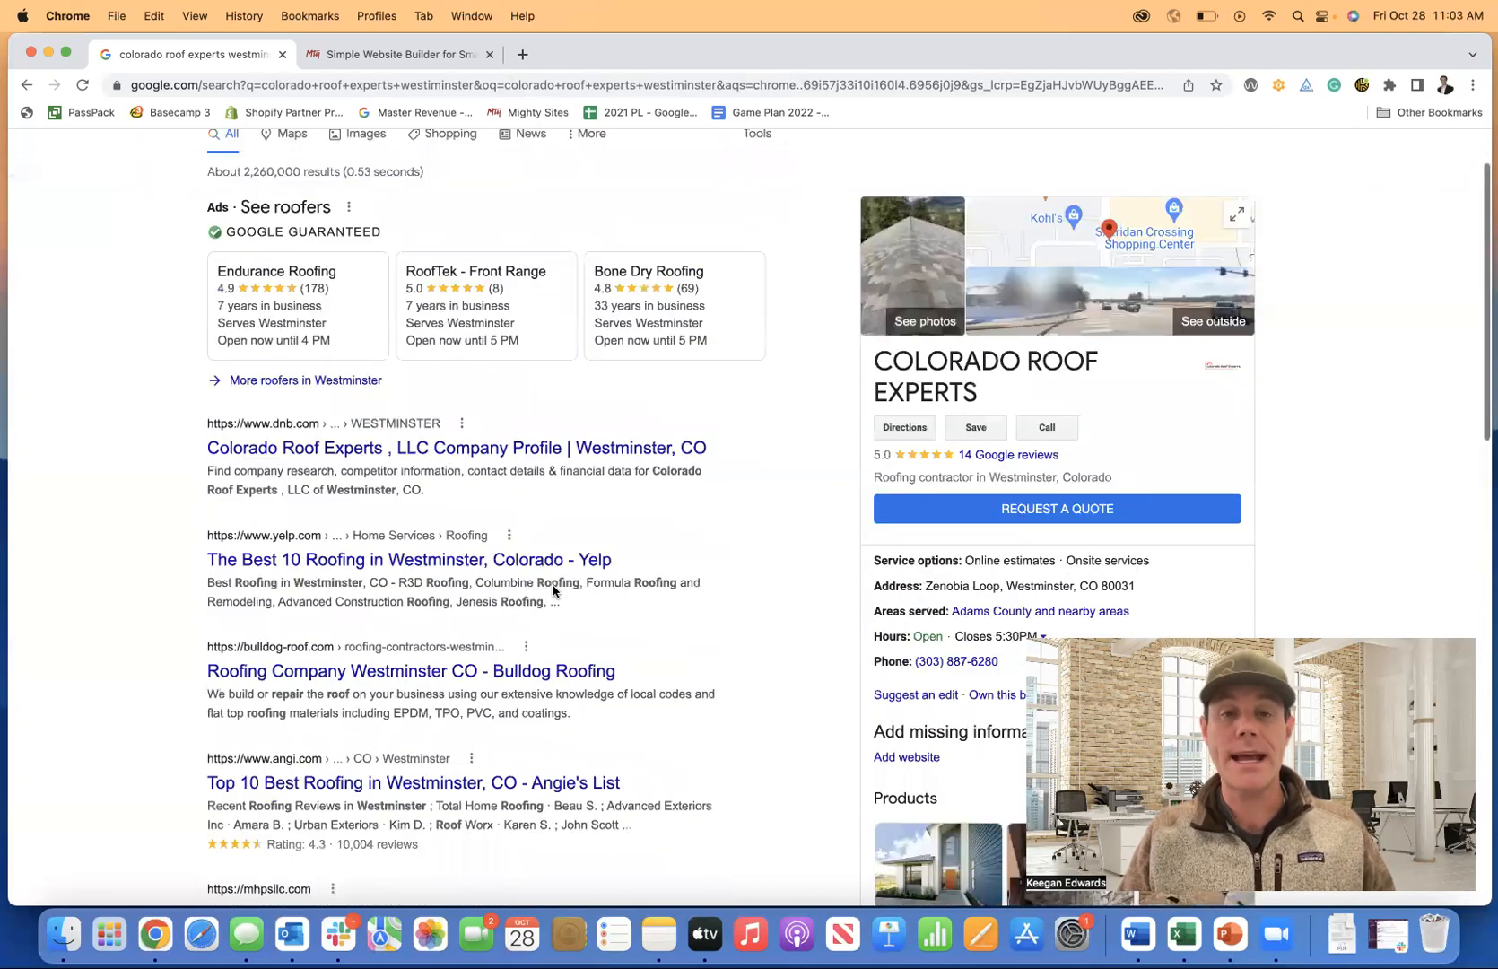
pyautogui.scroll(2, 552, 590)
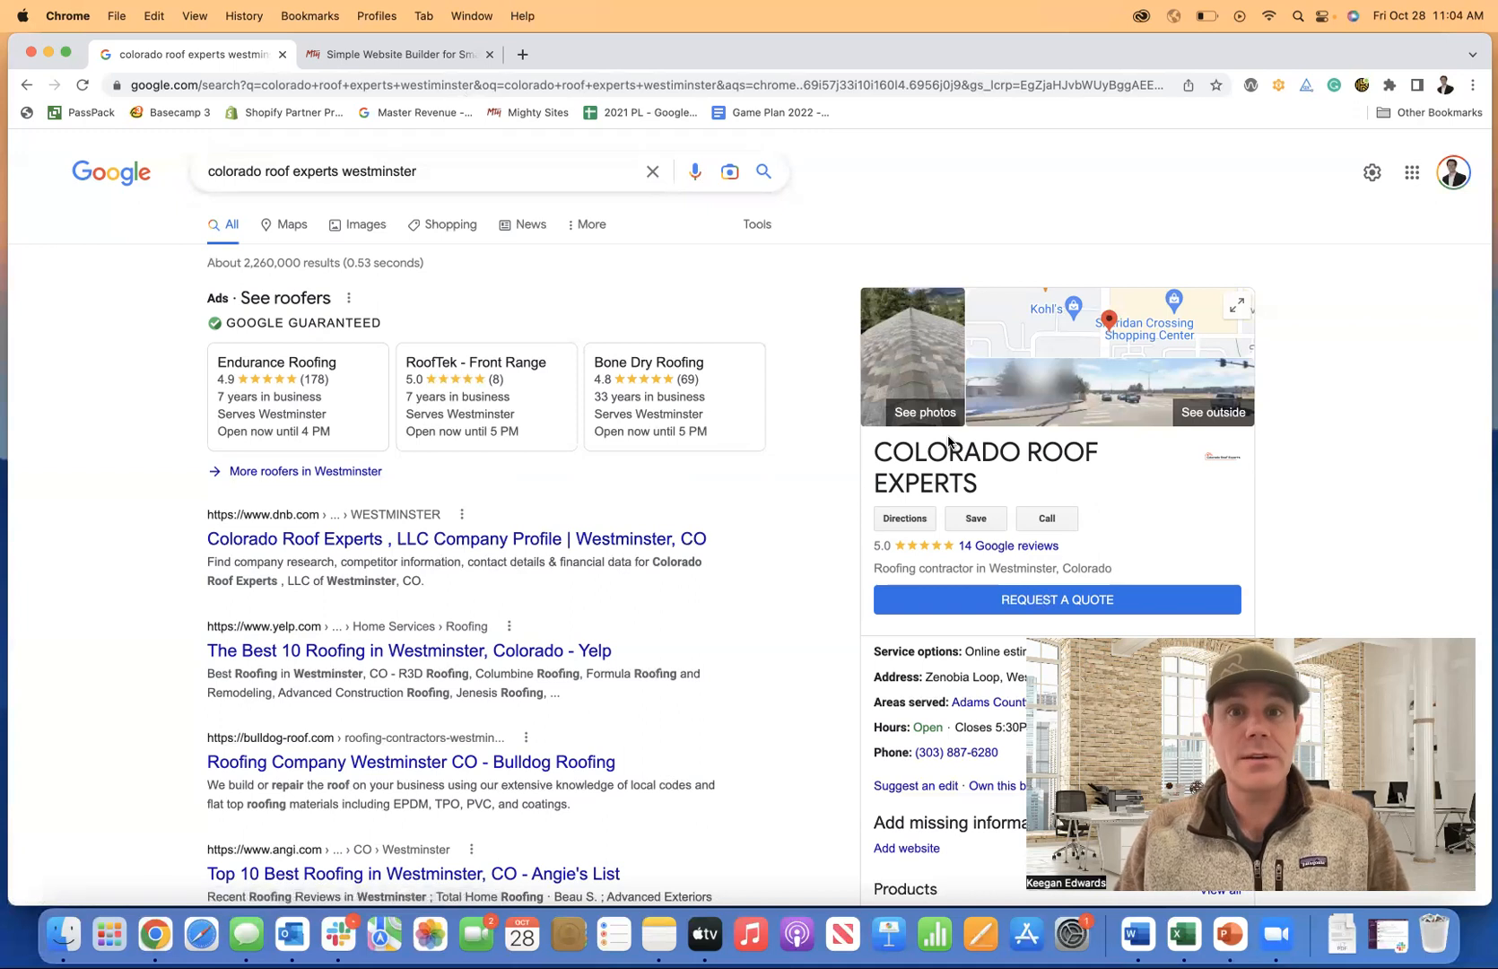
pyautogui.click(362, 58)
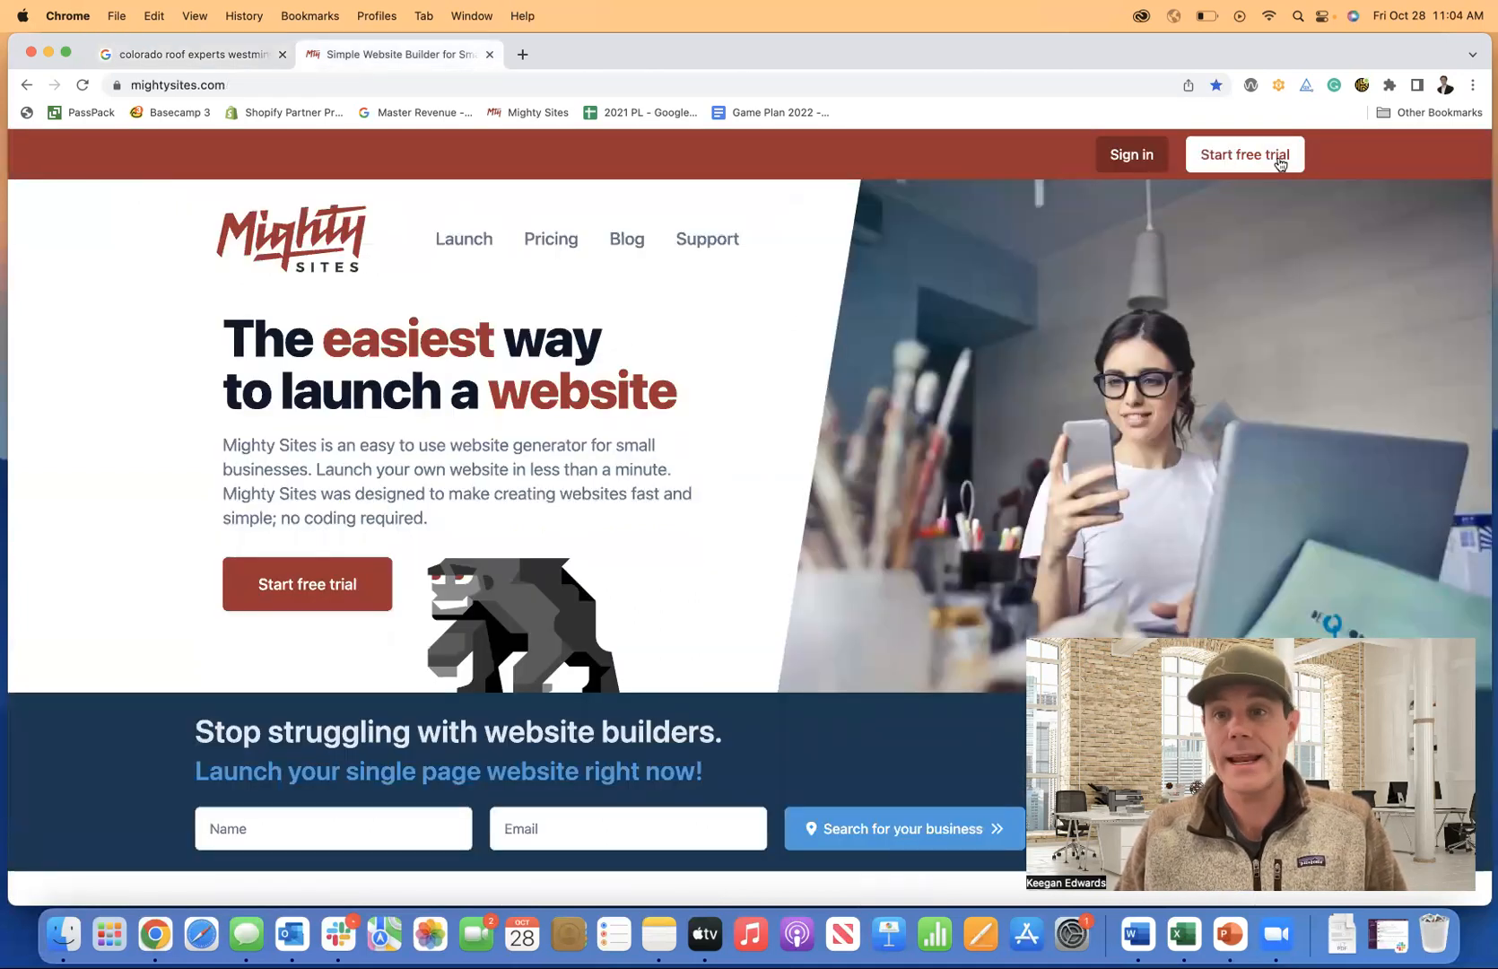
pyautogui.click(520, 56)
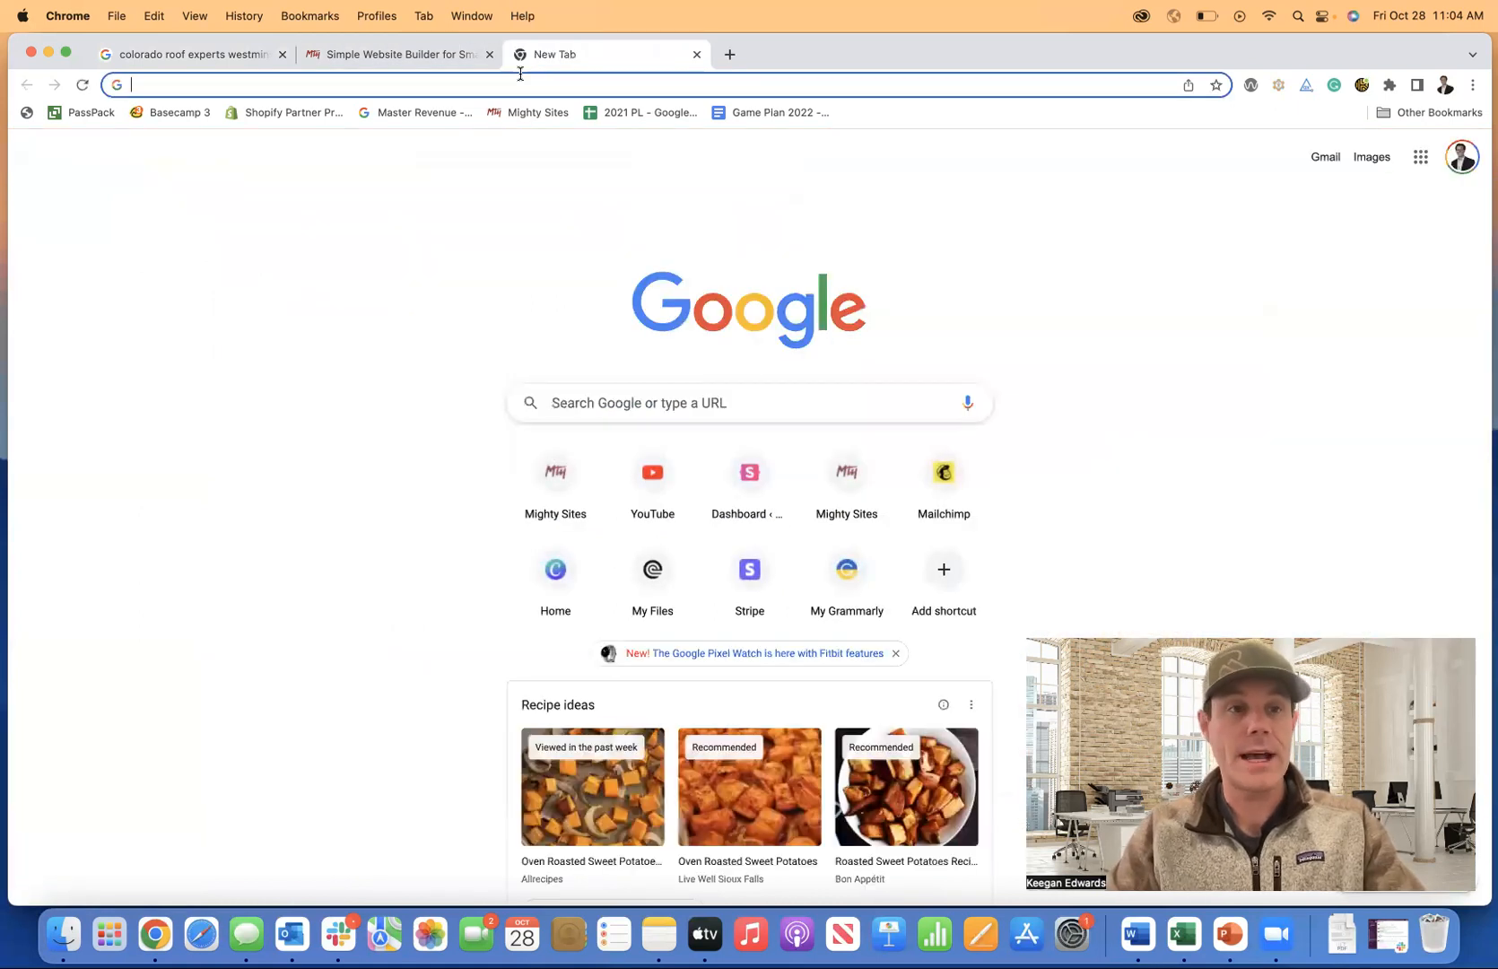
pyautogui.write('migh')
pyautogui.press('Return')
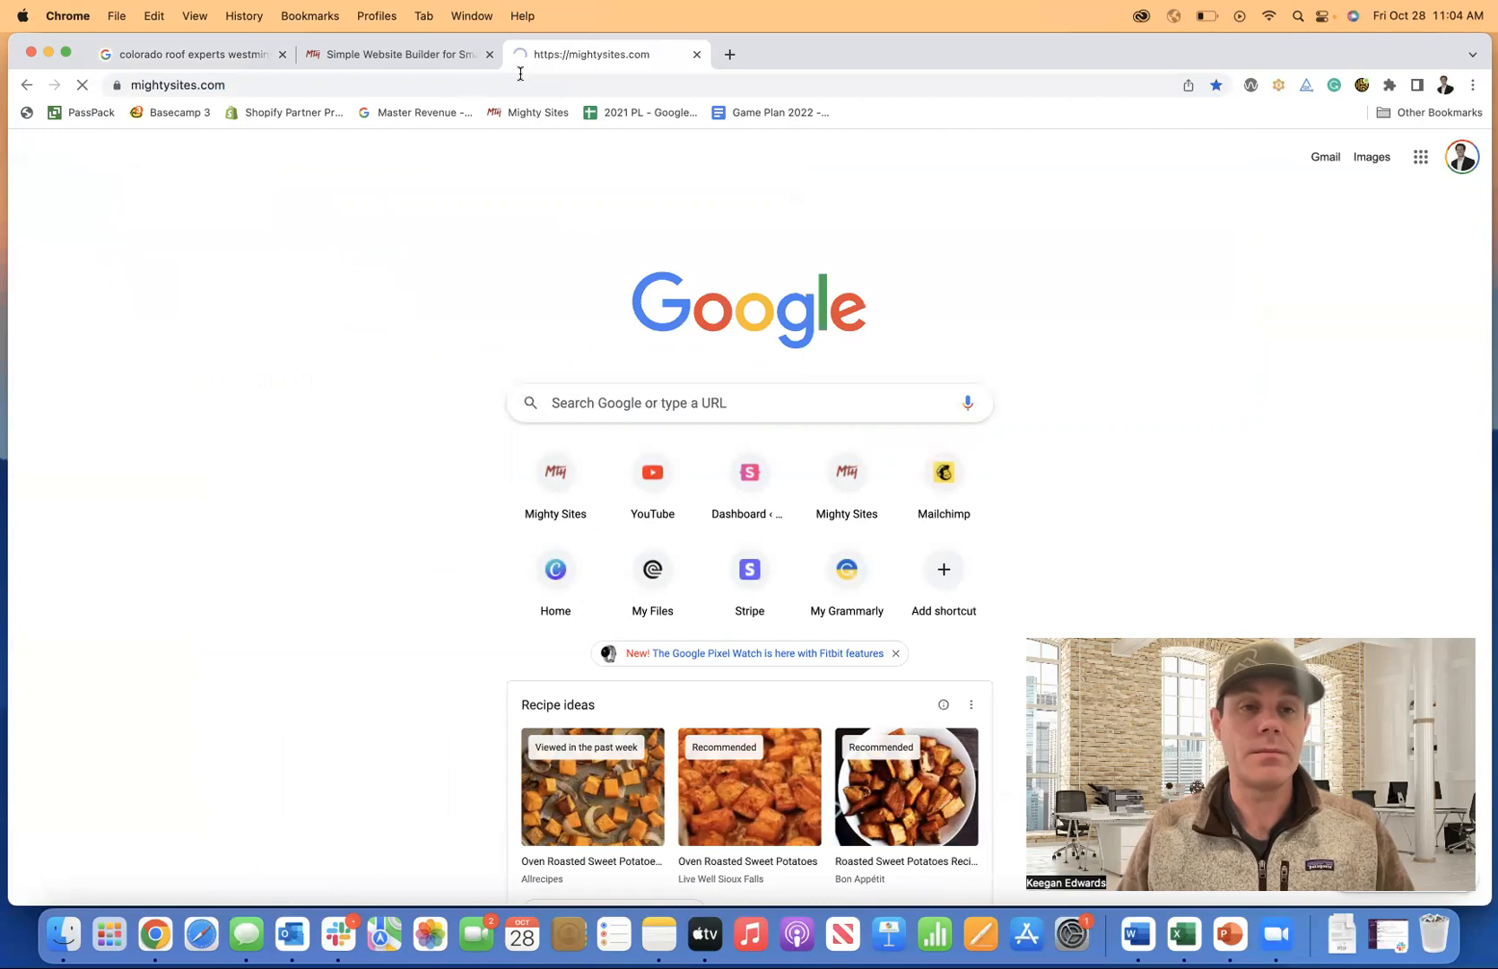
# Close the duplicate tab and log in with the autofilled credentials to reach the dashboard.
pyautogui.click(697, 55)
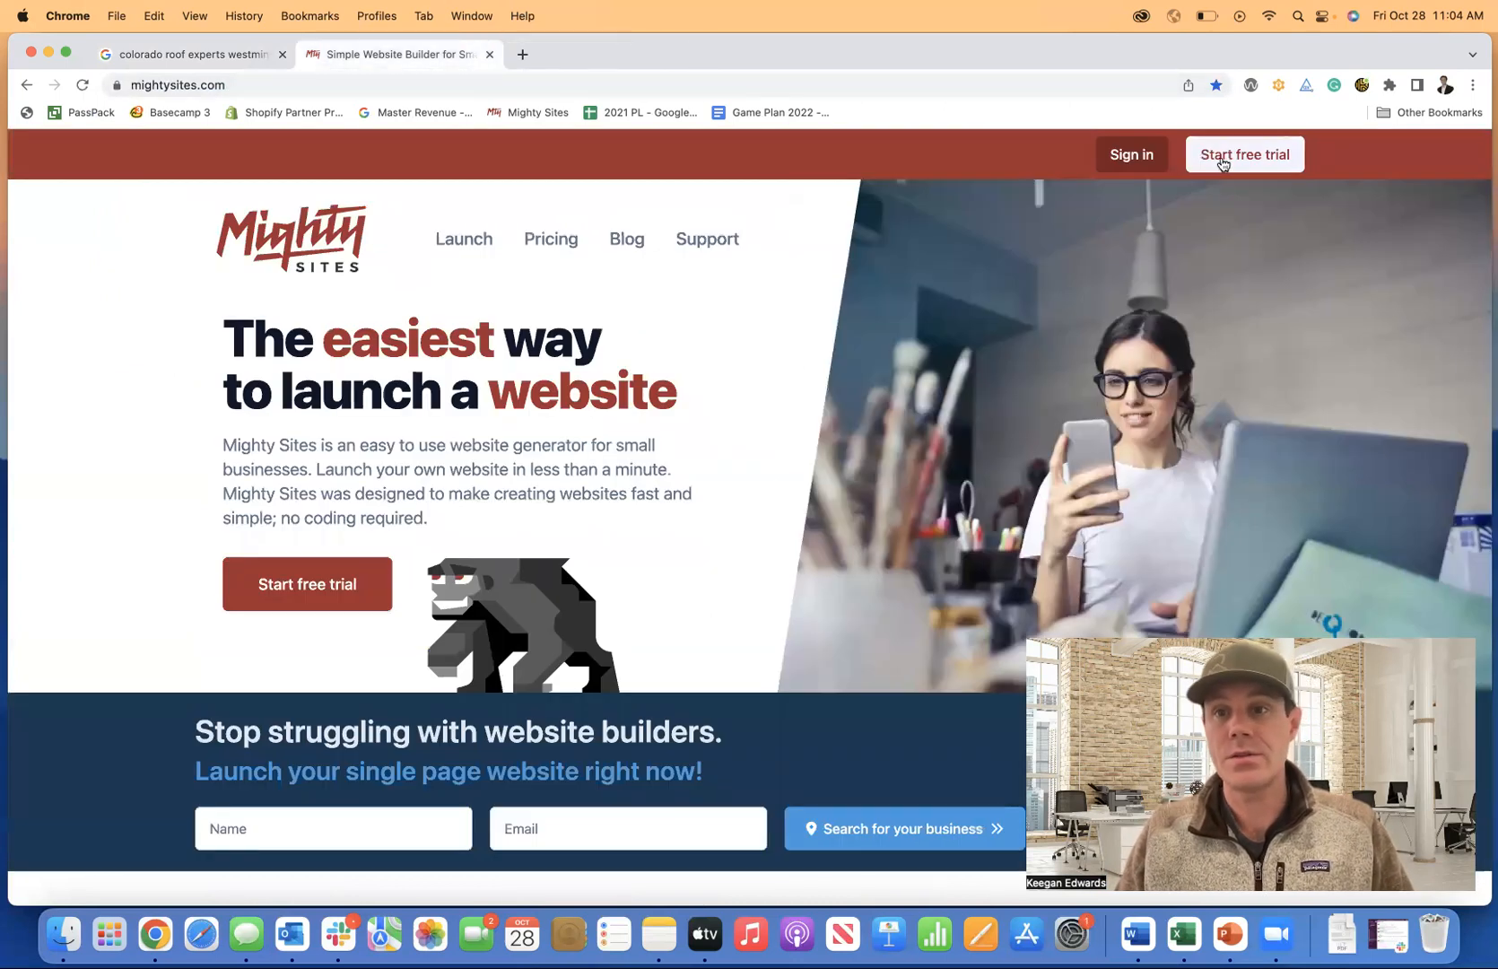
pyautogui.click(1125, 158)
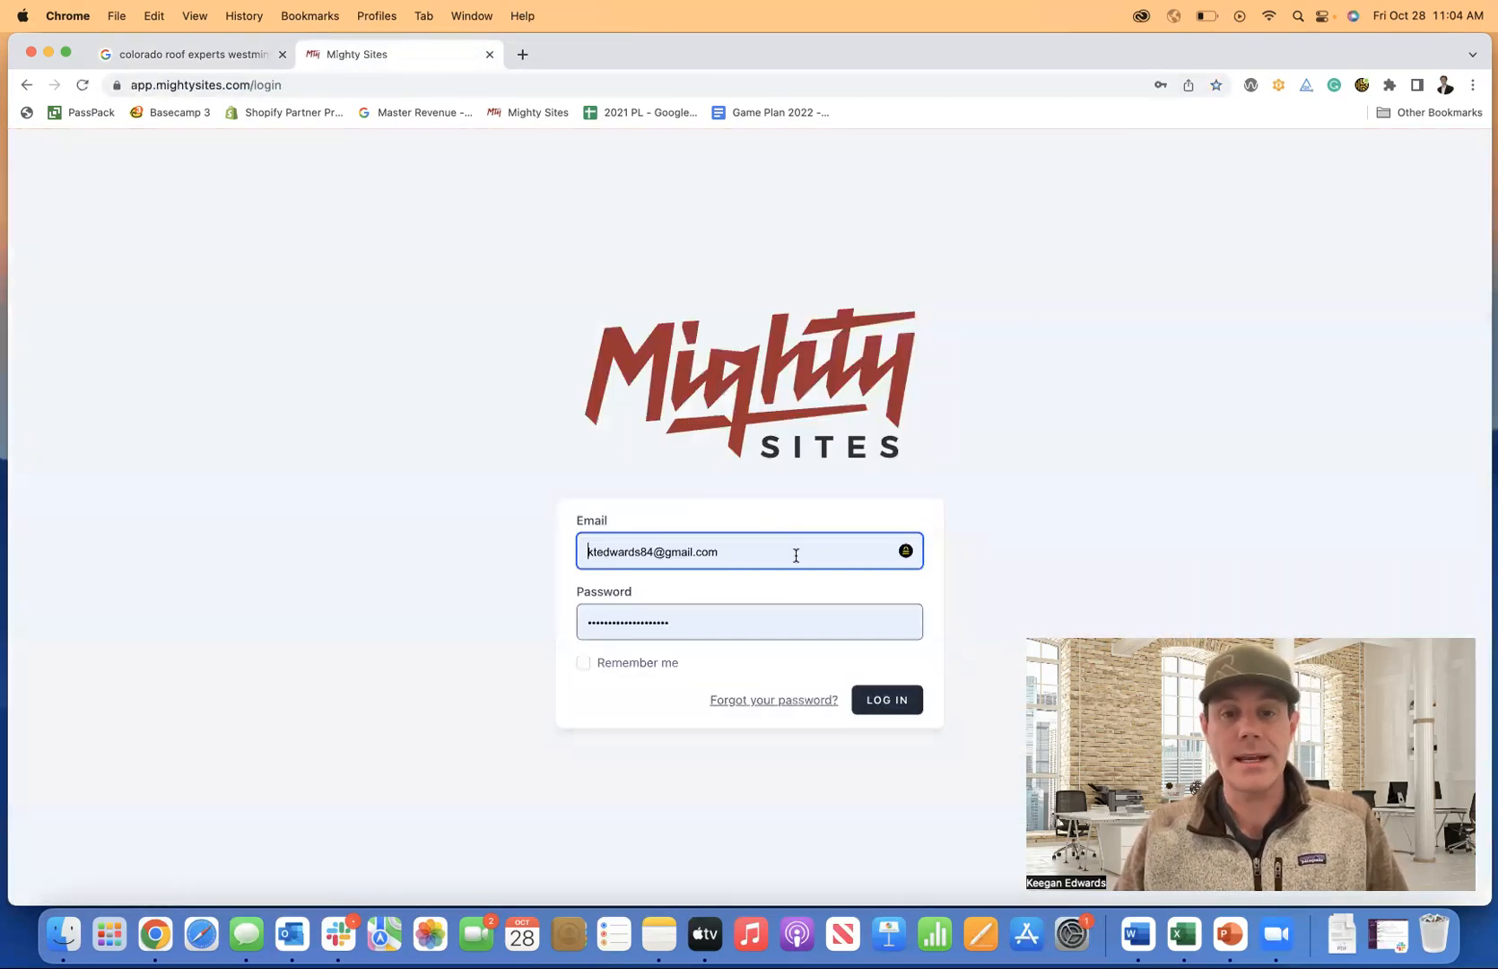
pyautogui.click(888, 709)
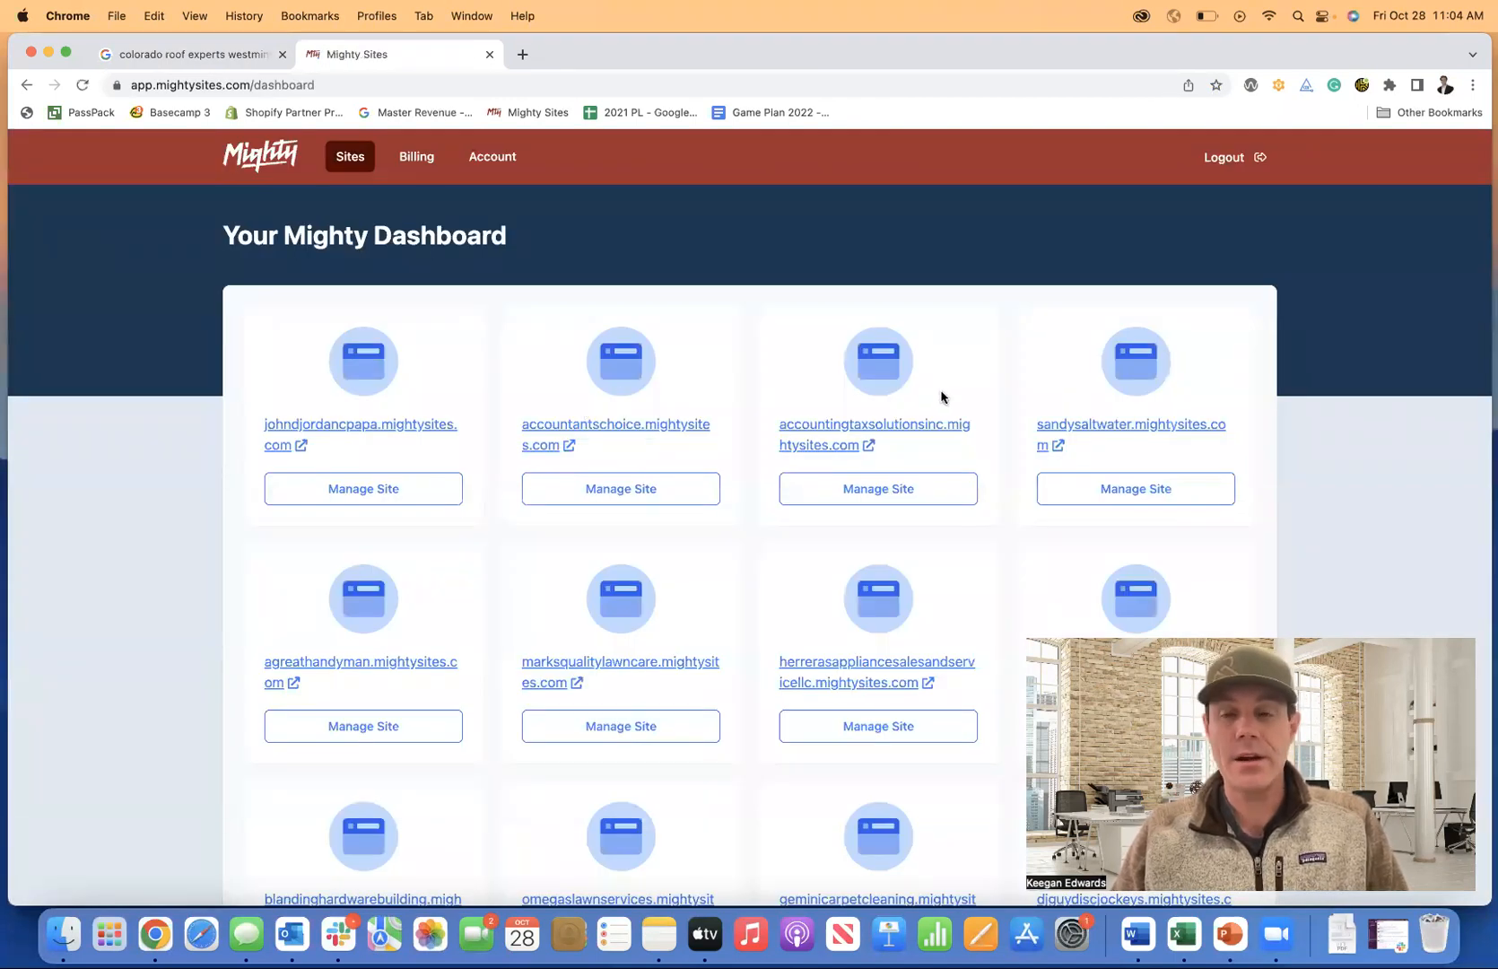
# Add a new website and pick the Roofing Contractor market from a 'roof' search.
pyautogui.scroll(-15, 946, 399)
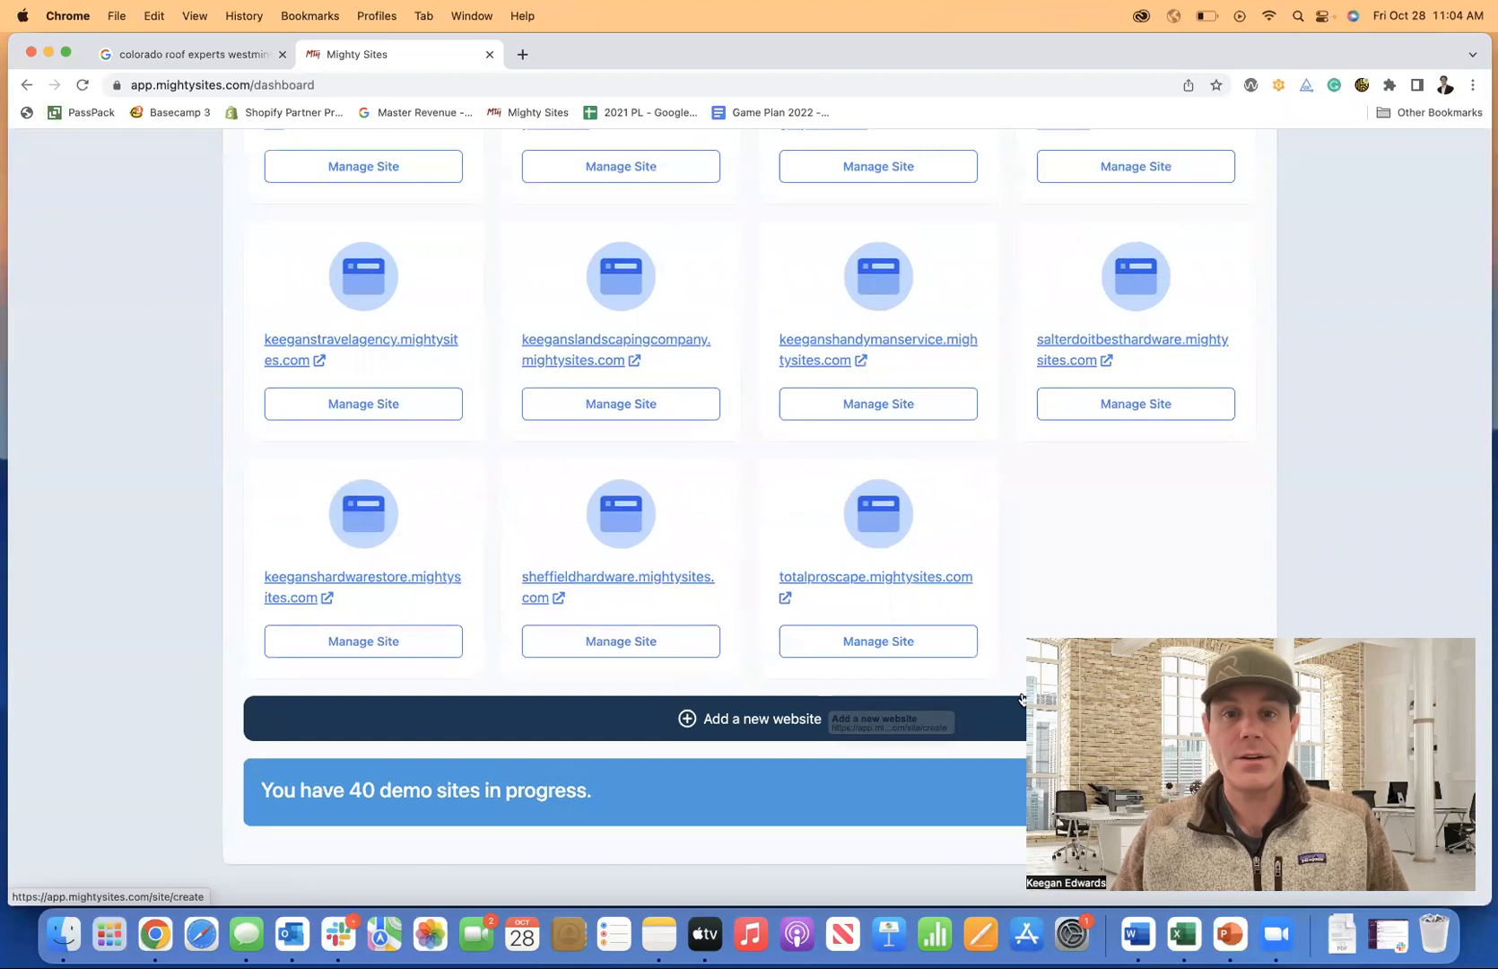
pyautogui.click(753, 727)
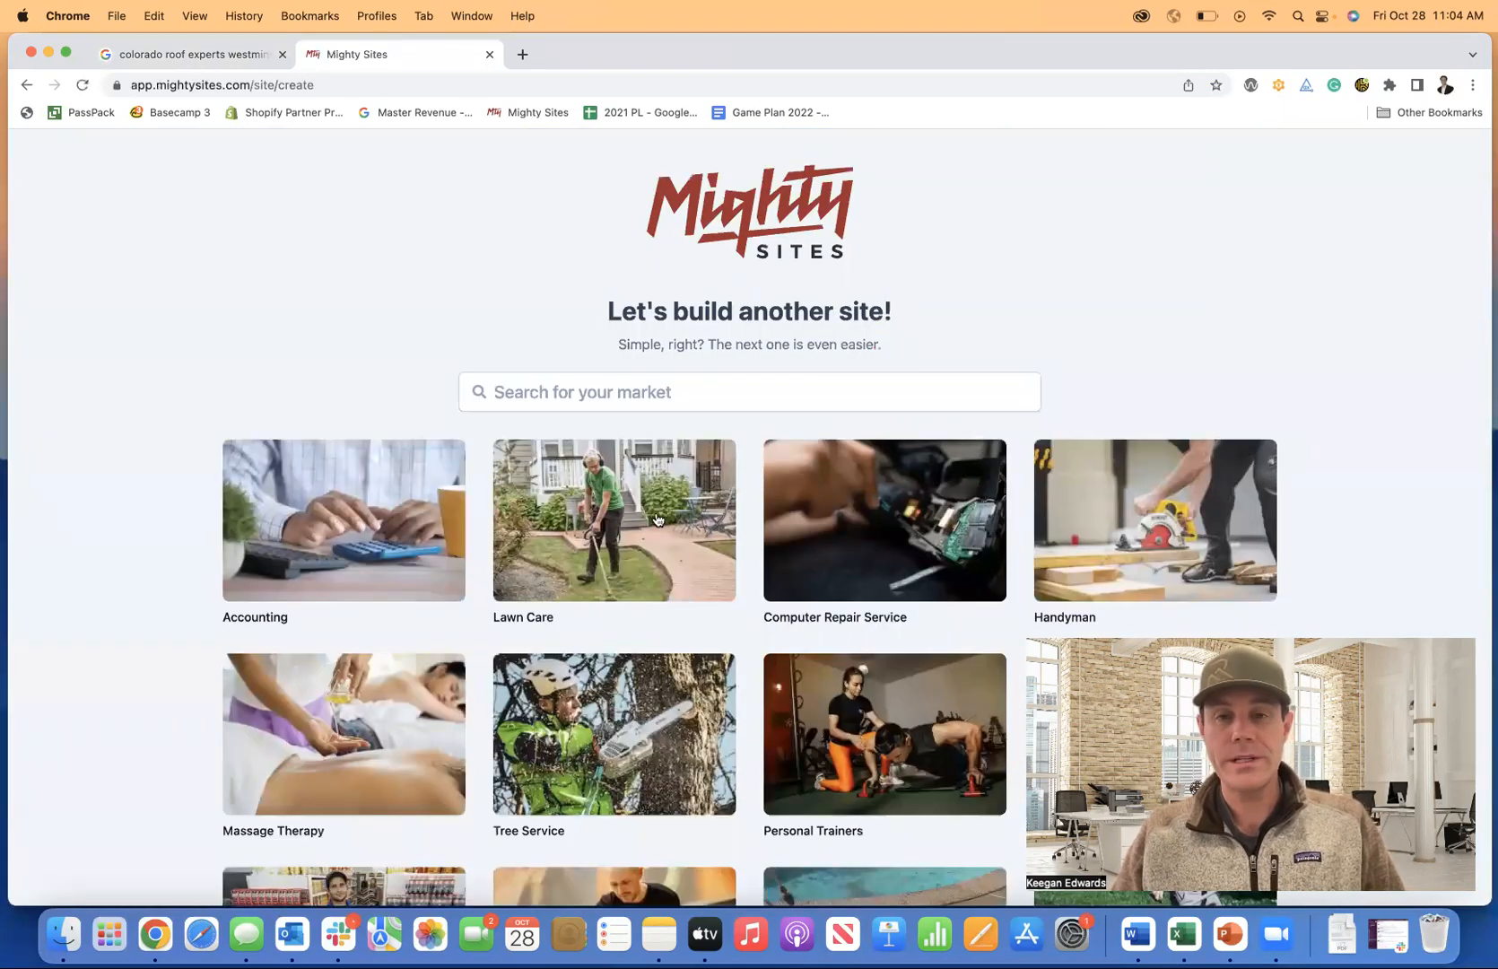
pyautogui.scroll(-5, 683, 512)
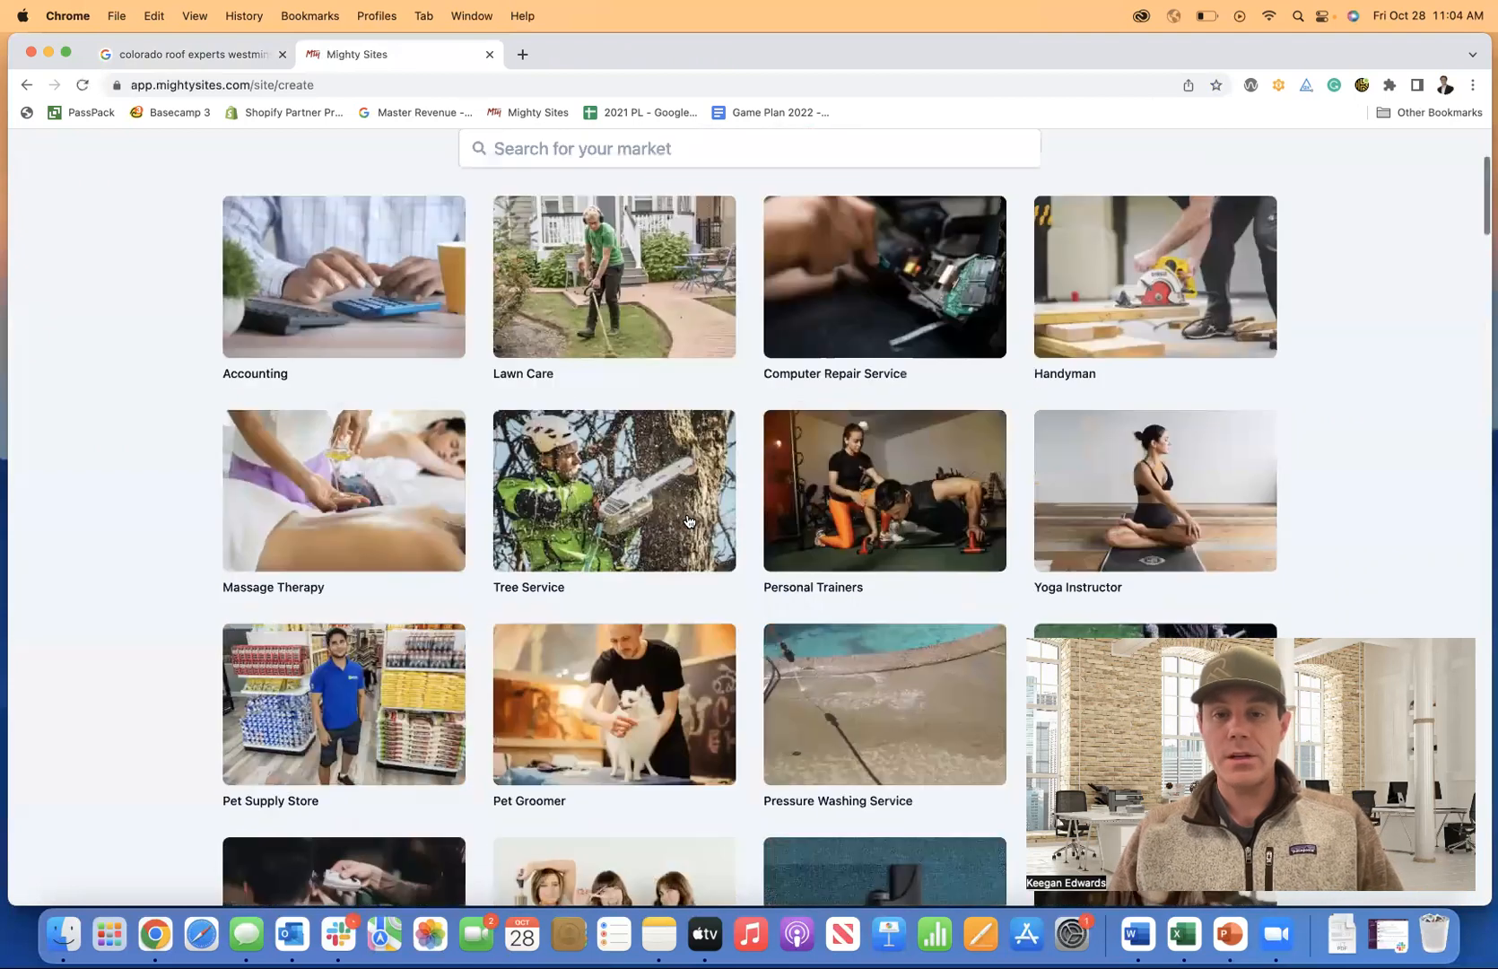
pyautogui.scroll(-10, 688, 519)
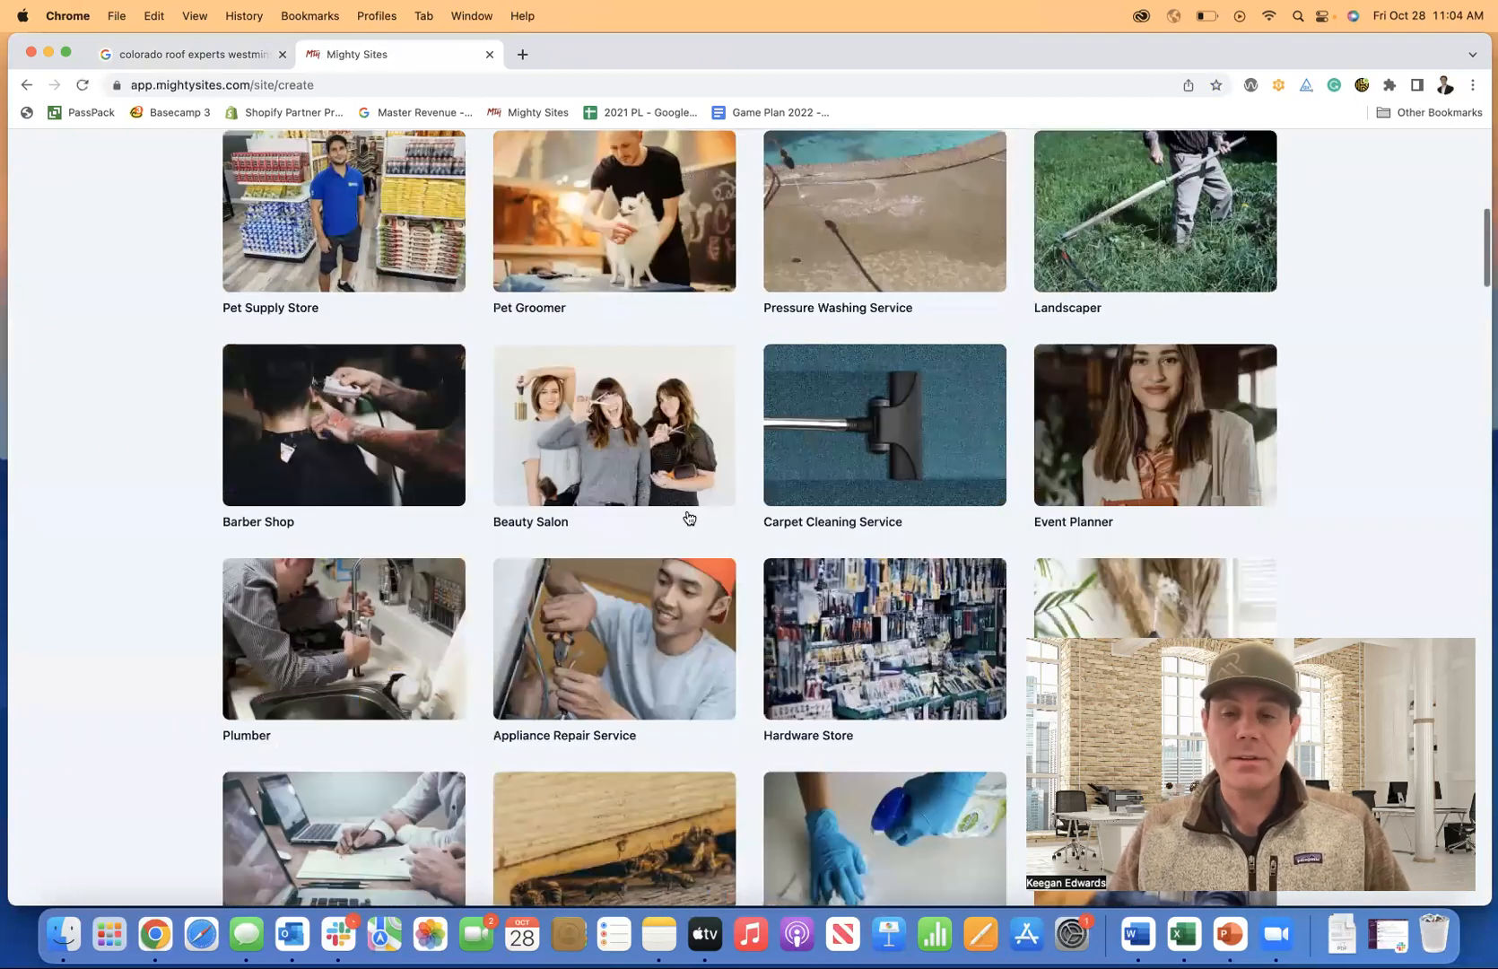
pyautogui.scroll(-8, 688, 517)
pyautogui.scroll(-15, 687, 517)
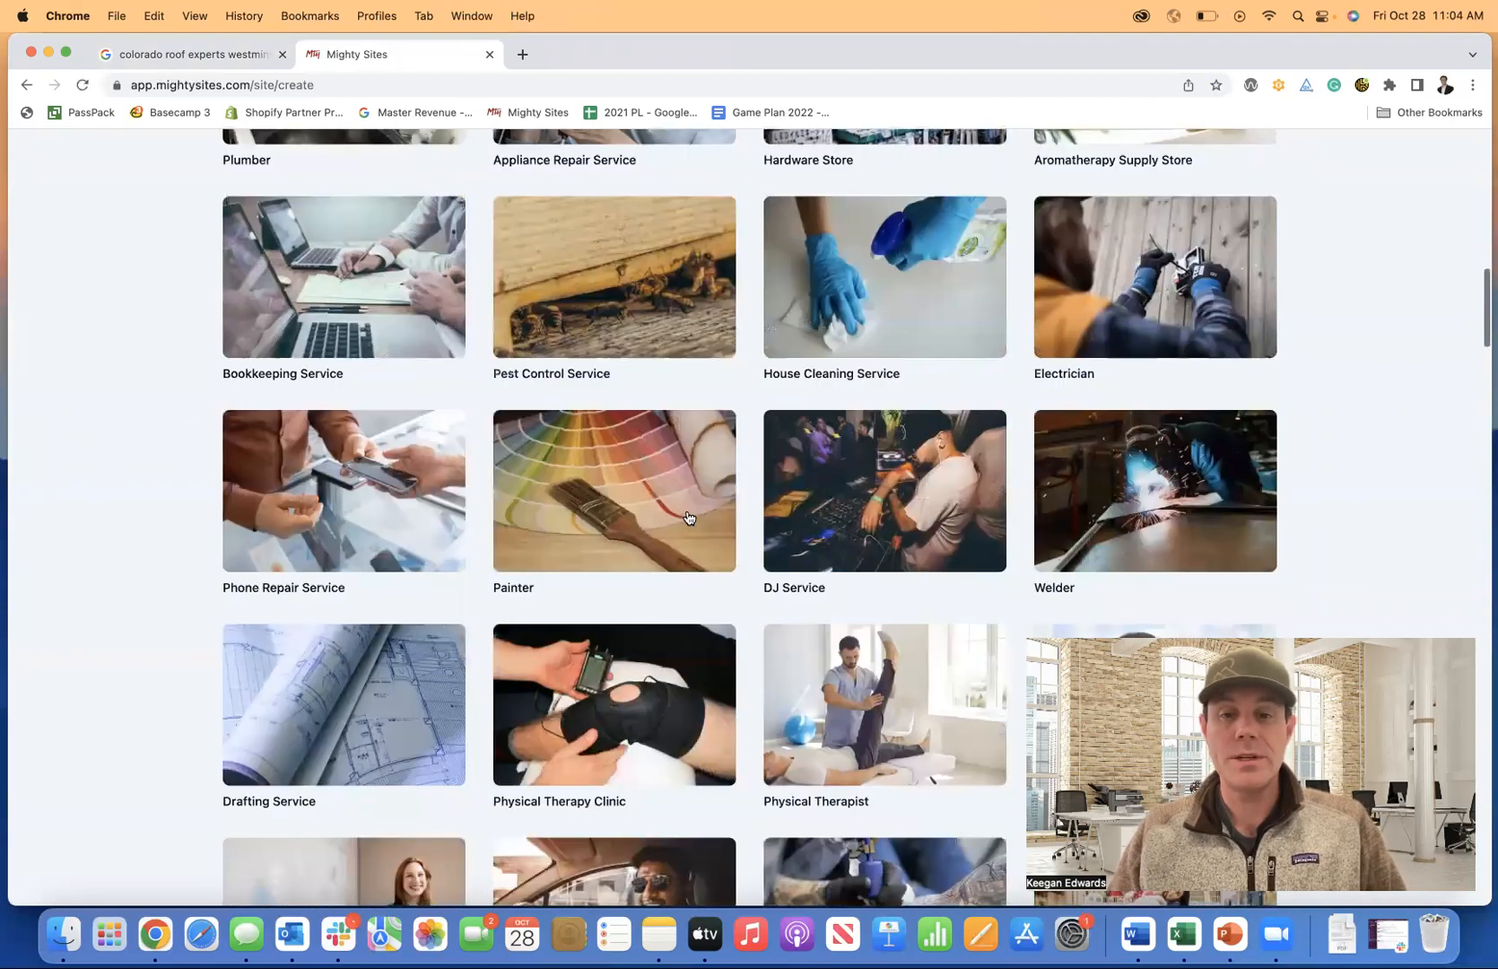
pyautogui.scroll(15, 688, 514)
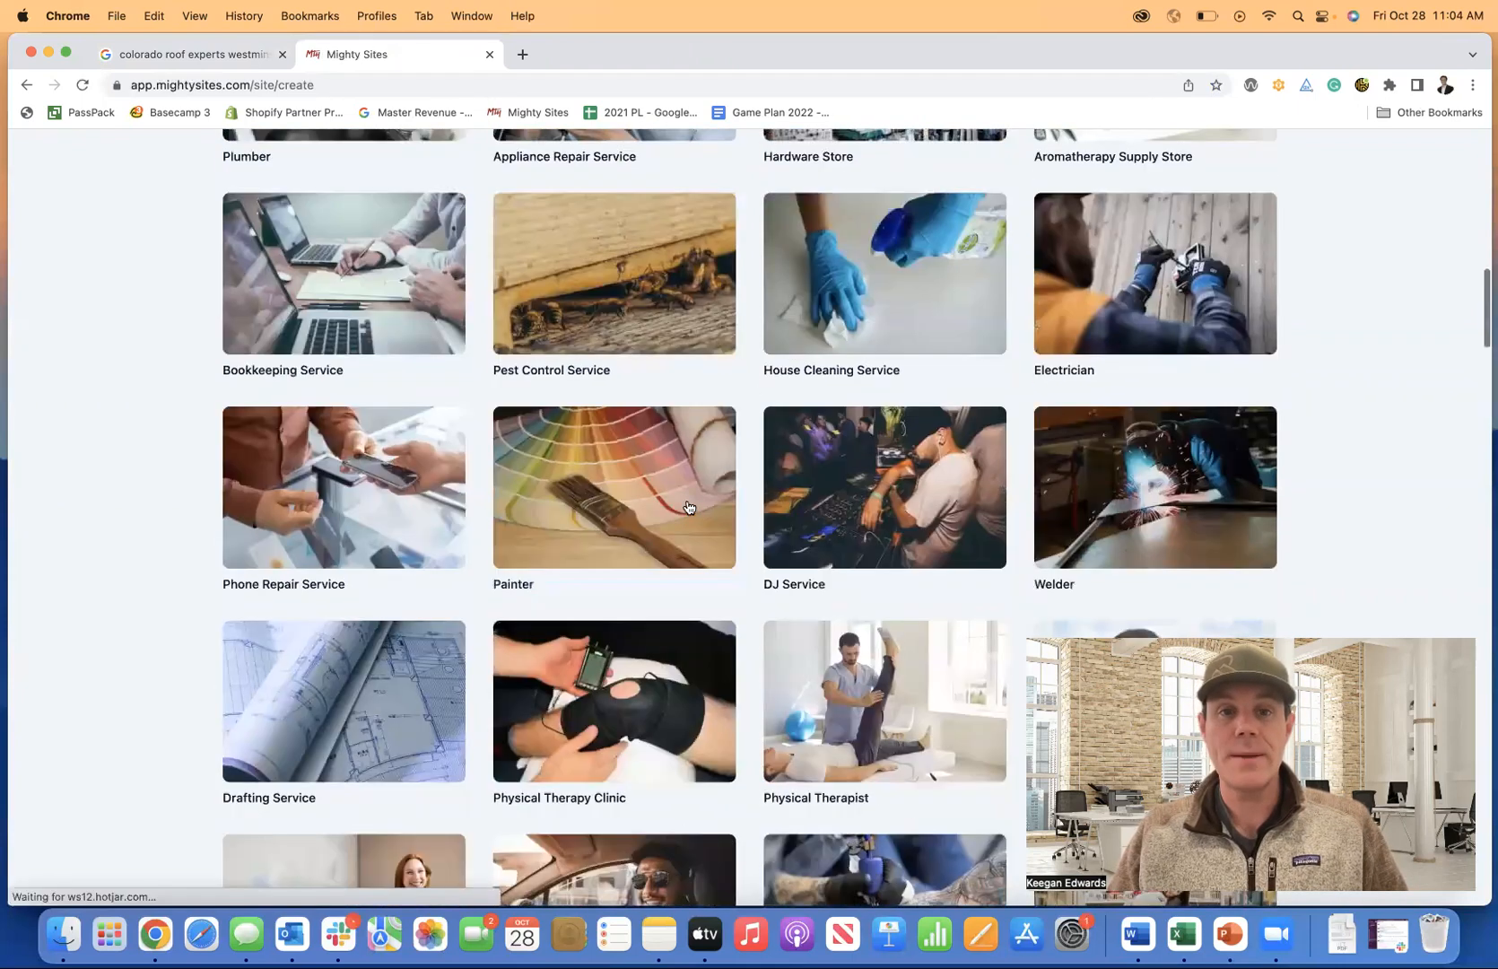
pyautogui.scroll(20, 642, 377)
pyautogui.write('roof')
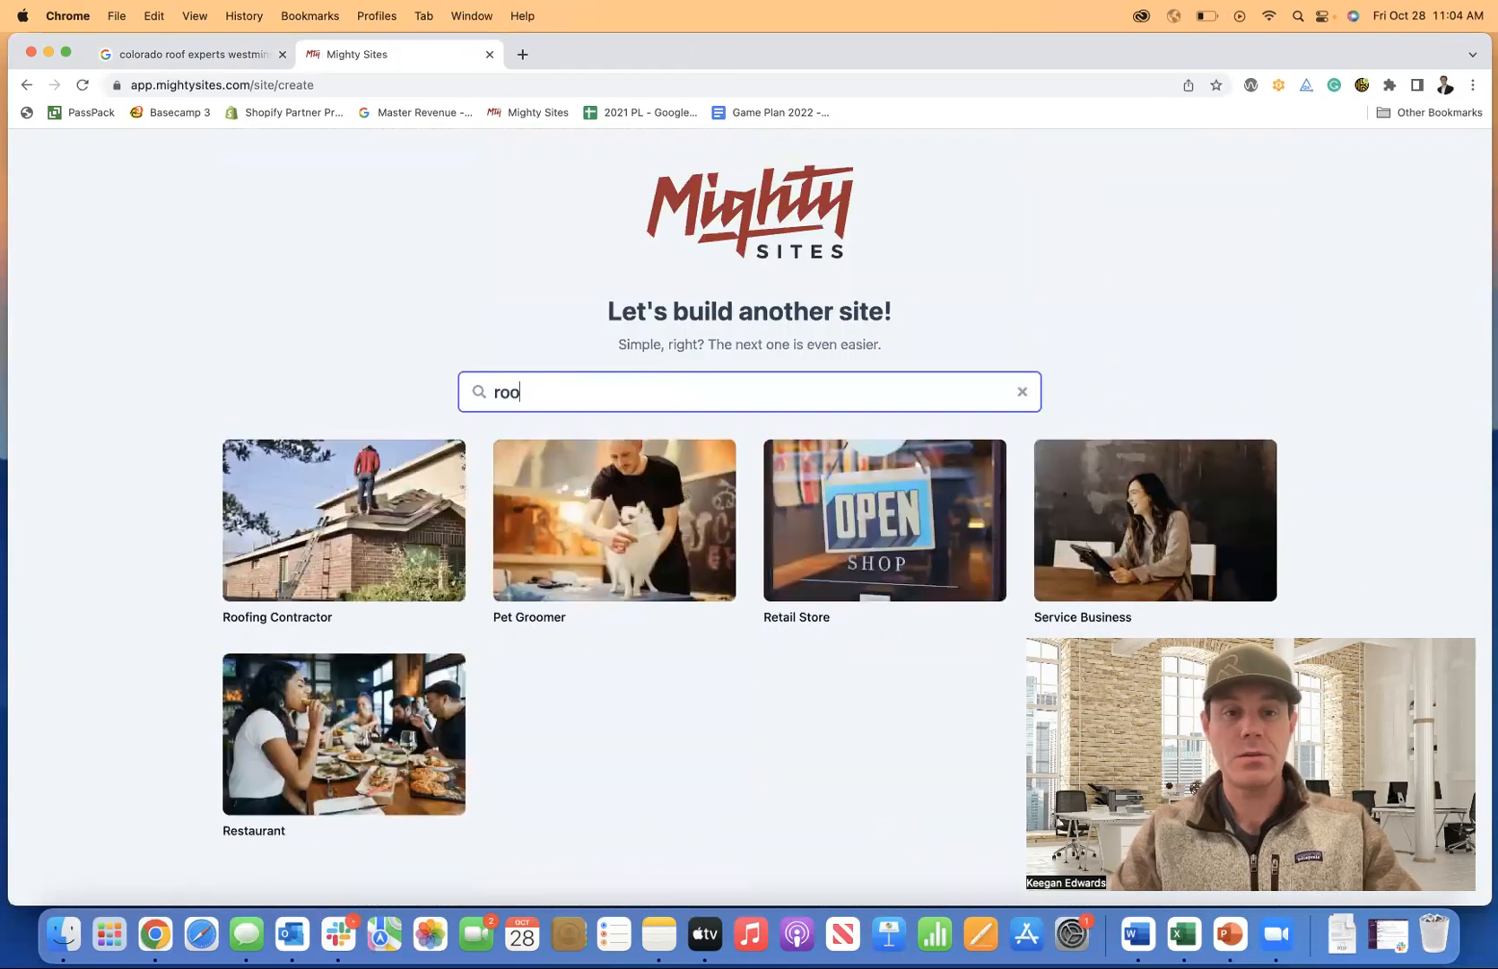
pyautogui.click(330, 488)
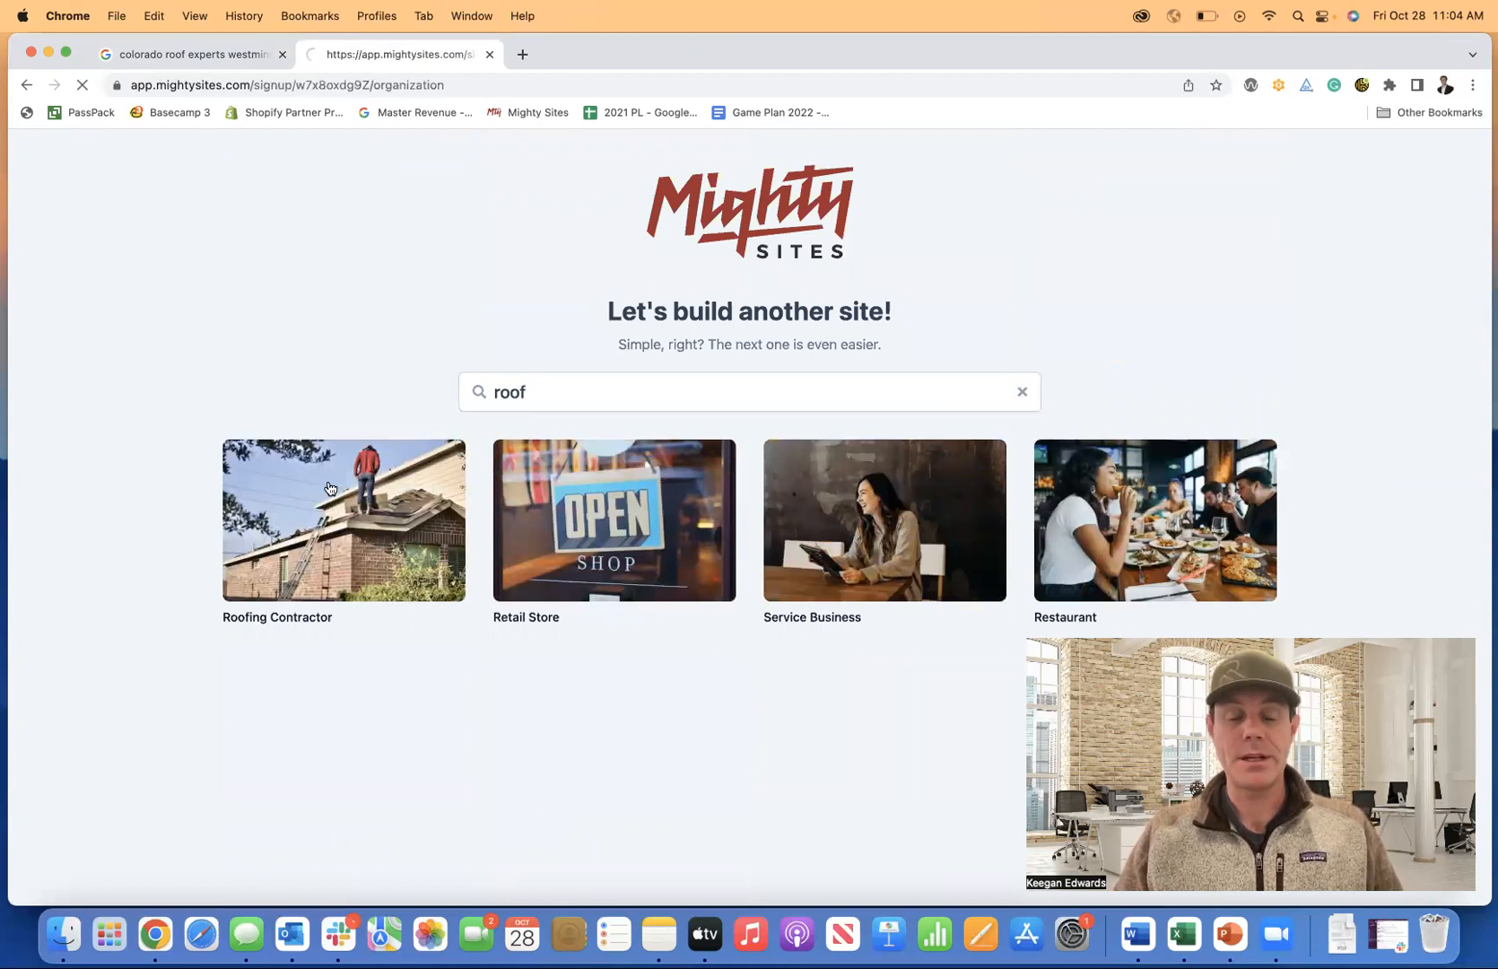
# Enter 'Colorado Roof Experts' as the company name, checking it against the Google listing.
pyautogui.click(199, 56)
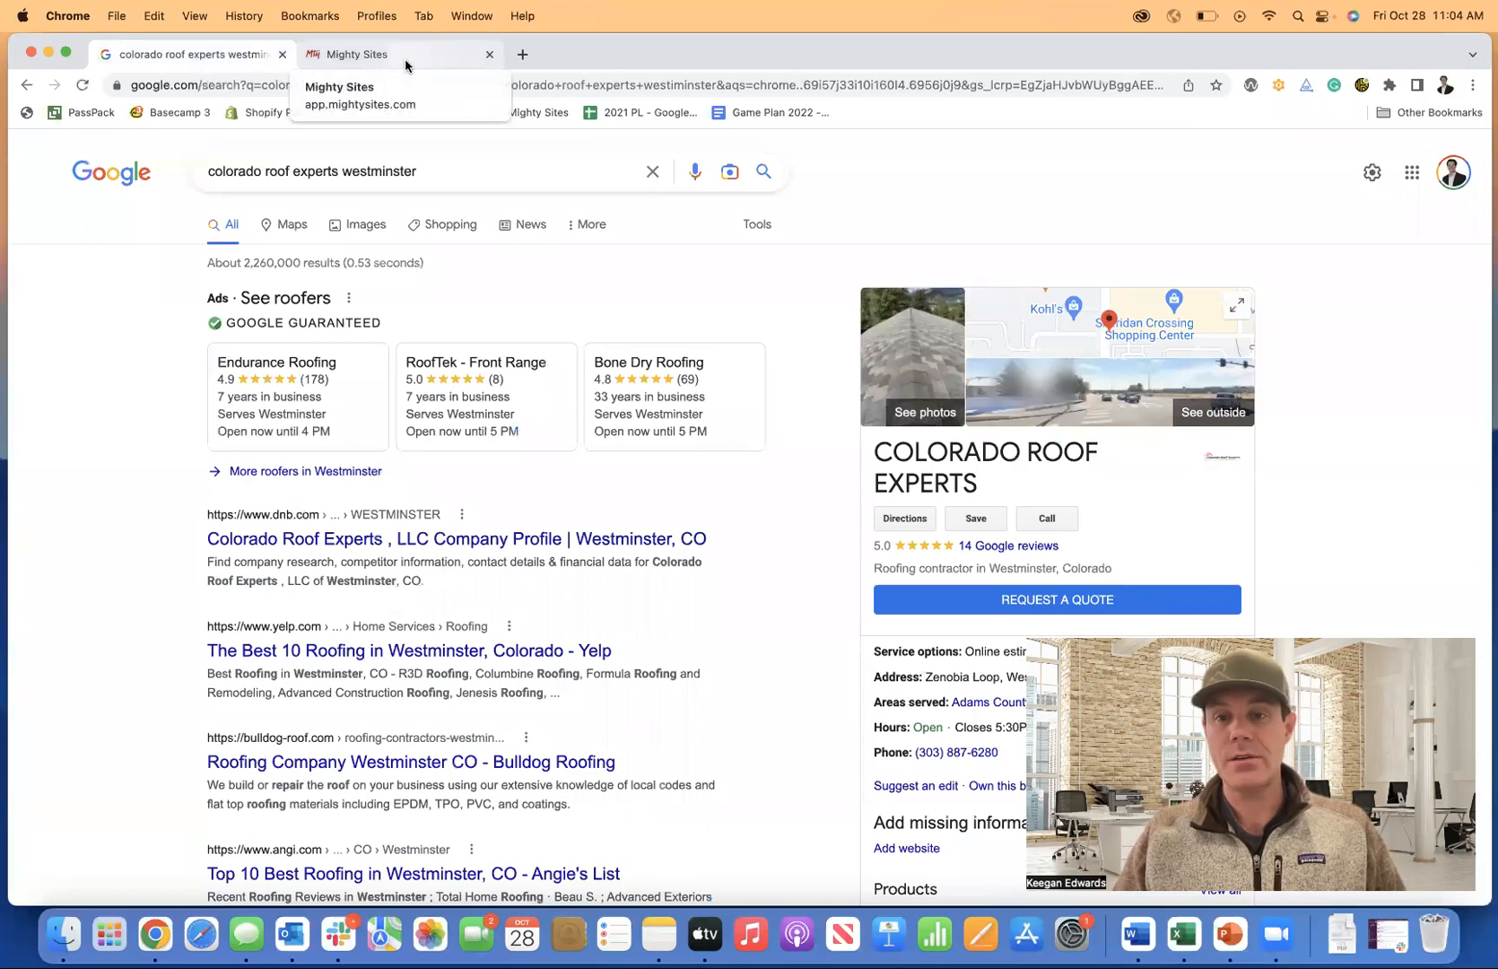
pyautogui.click(406, 59)
pyautogui.write('Colorad')
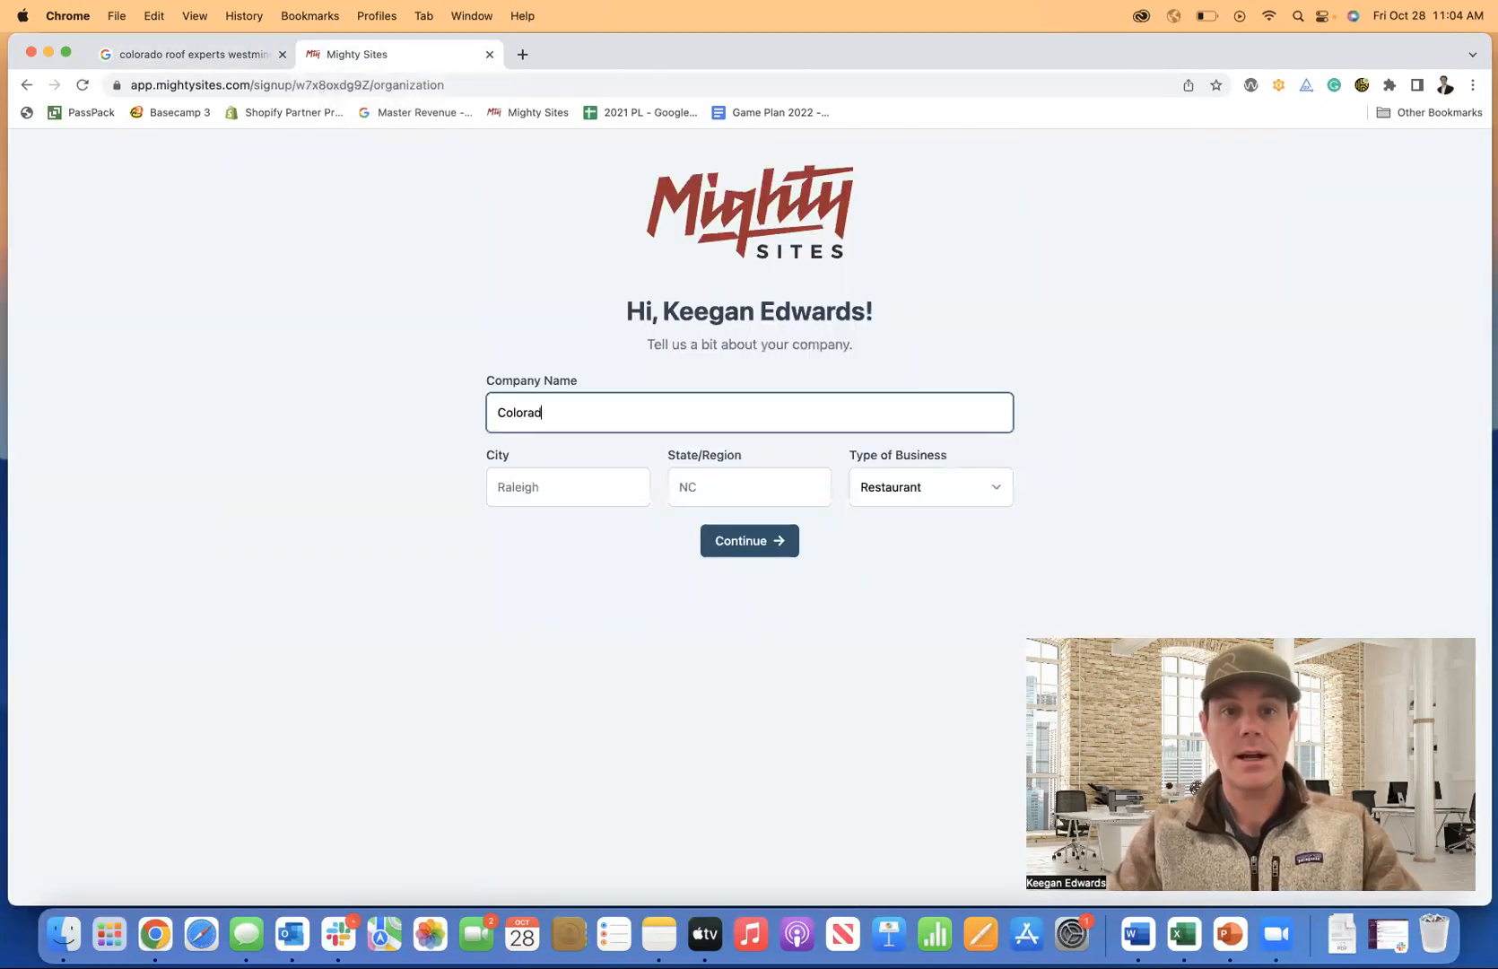
pyautogui.write('o Roof Experts')
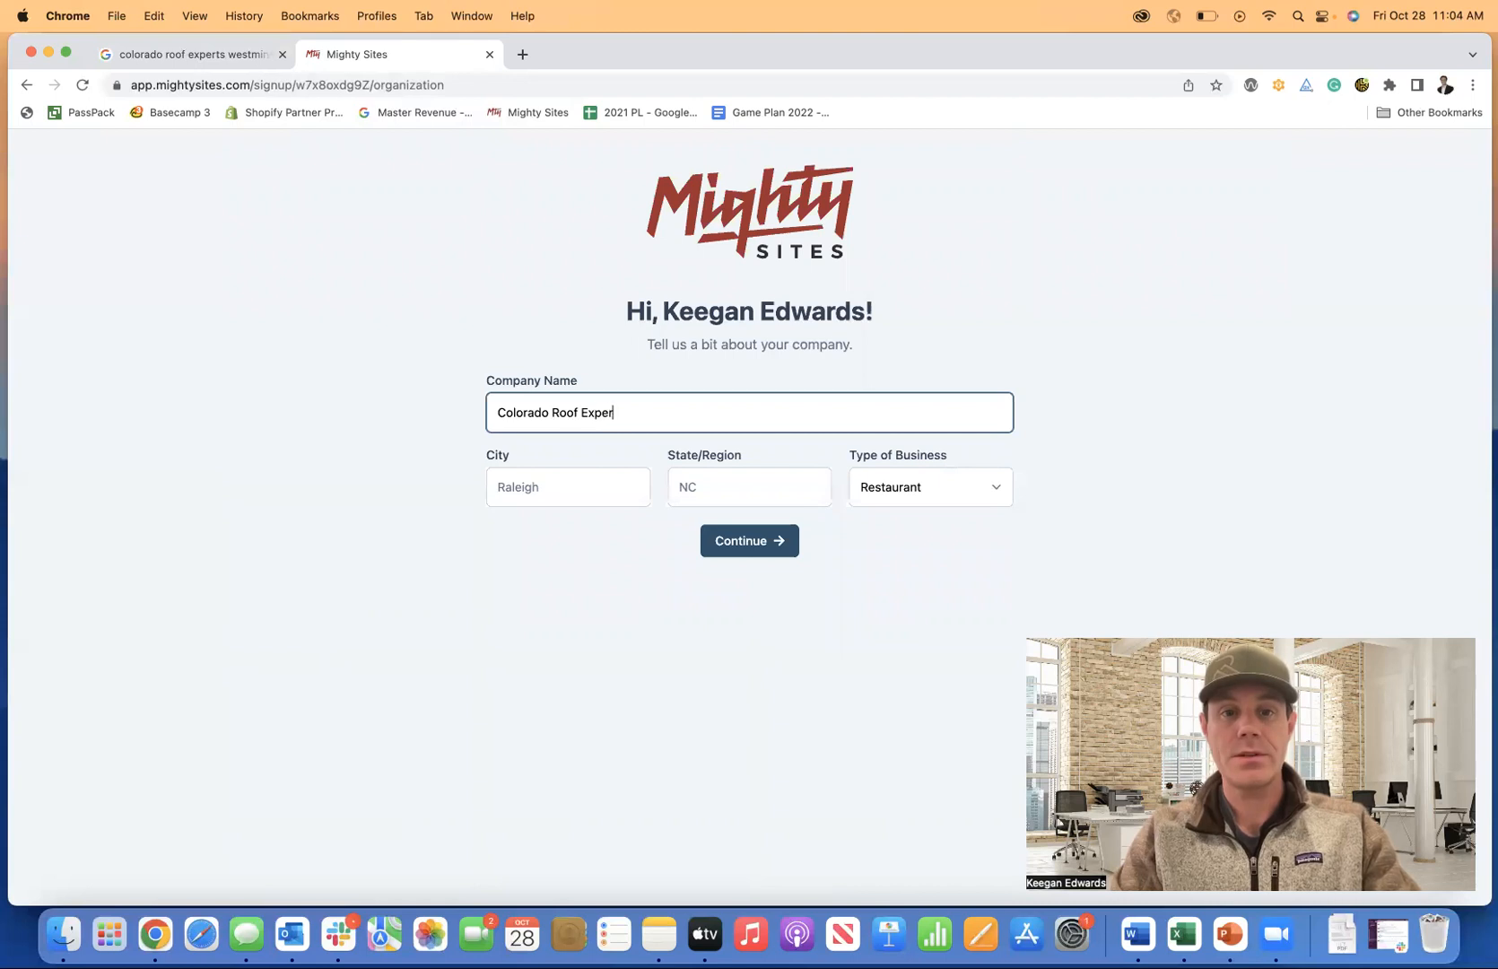
pyautogui.press('Tab')
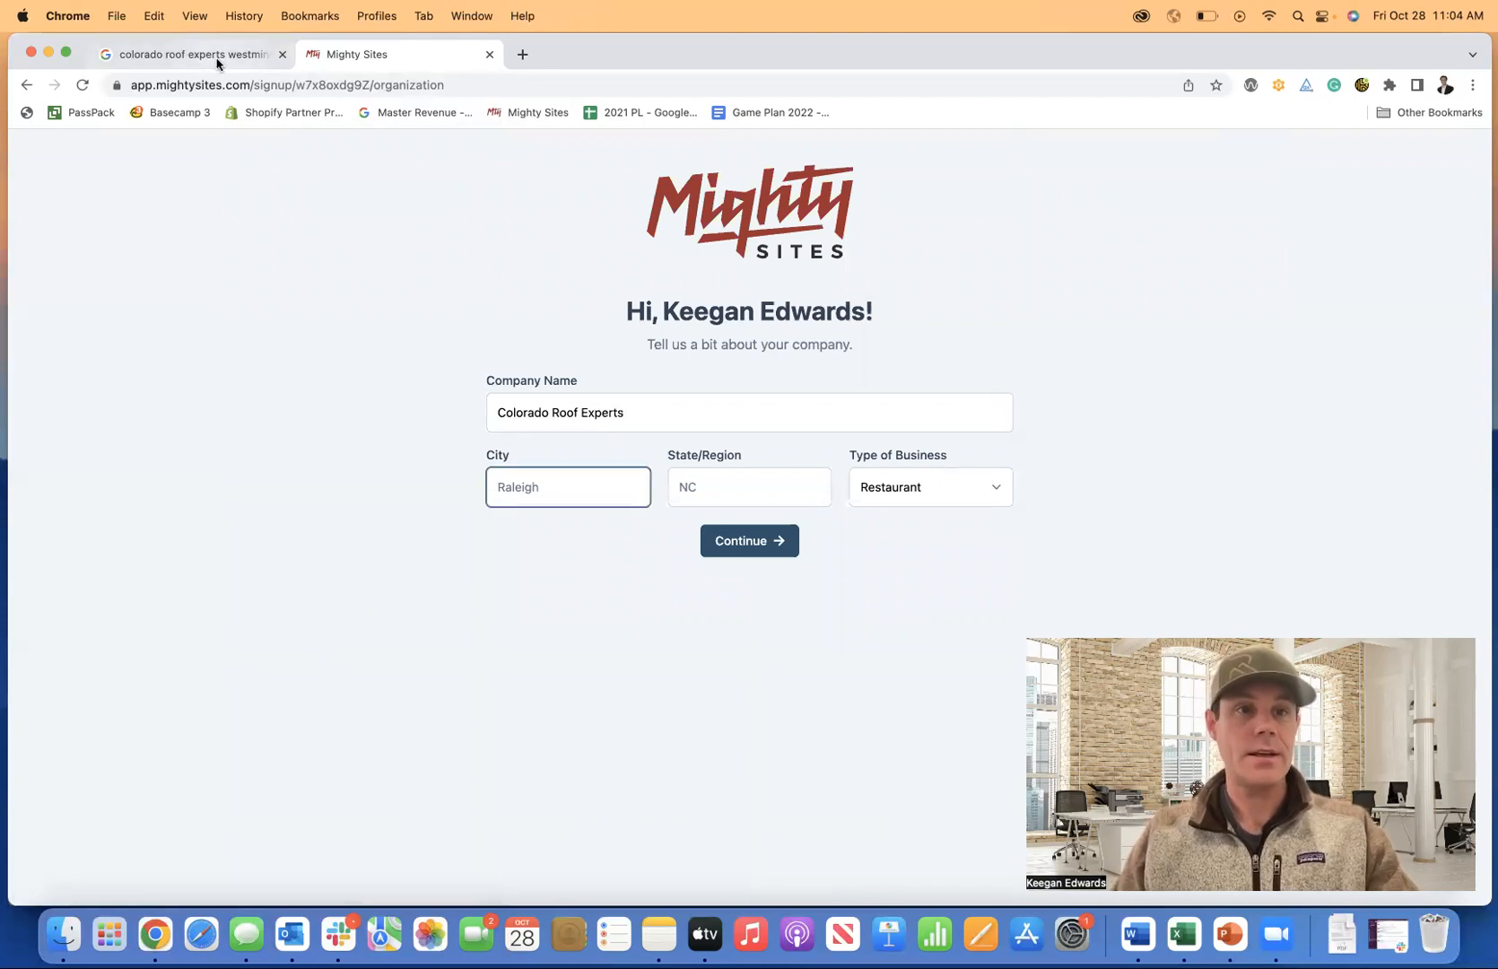
# Enter city Westminster, state CO and business type Service, then submit the details.
pyautogui.click(206, 53)
pyautogui.scroll(-3, 1070, 498)
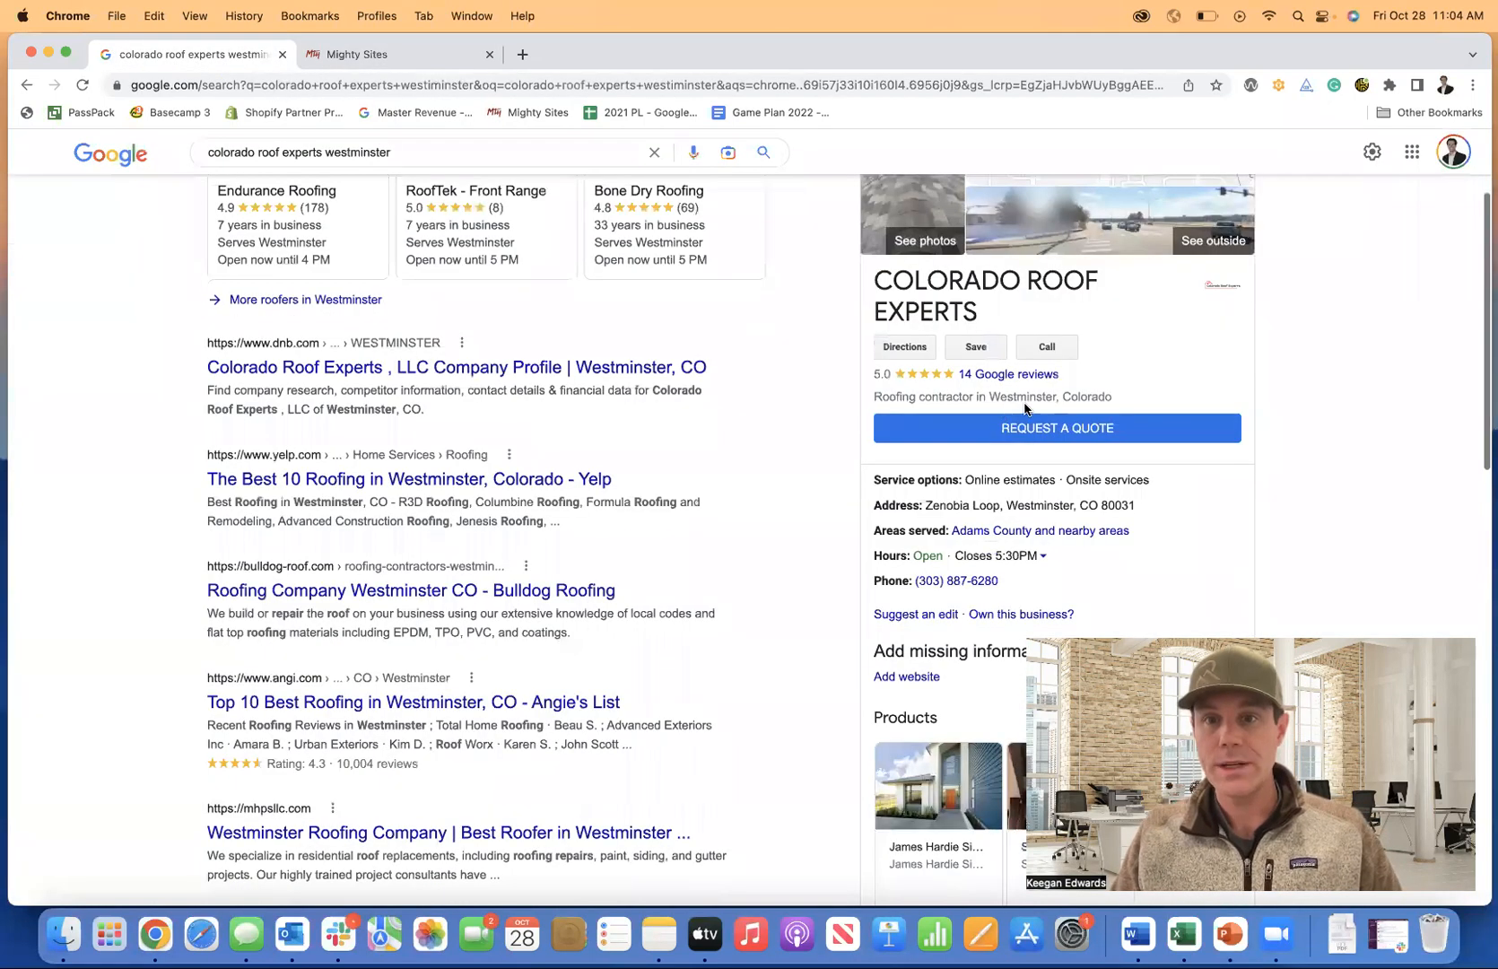
pyautogui.click(373, 63)
pyautogui.write('Westminster')
pyautogui.press('Tab')
pyautogui.write('CO')
pyautogui.press('Tab')
pyautogui.click(977, 490)
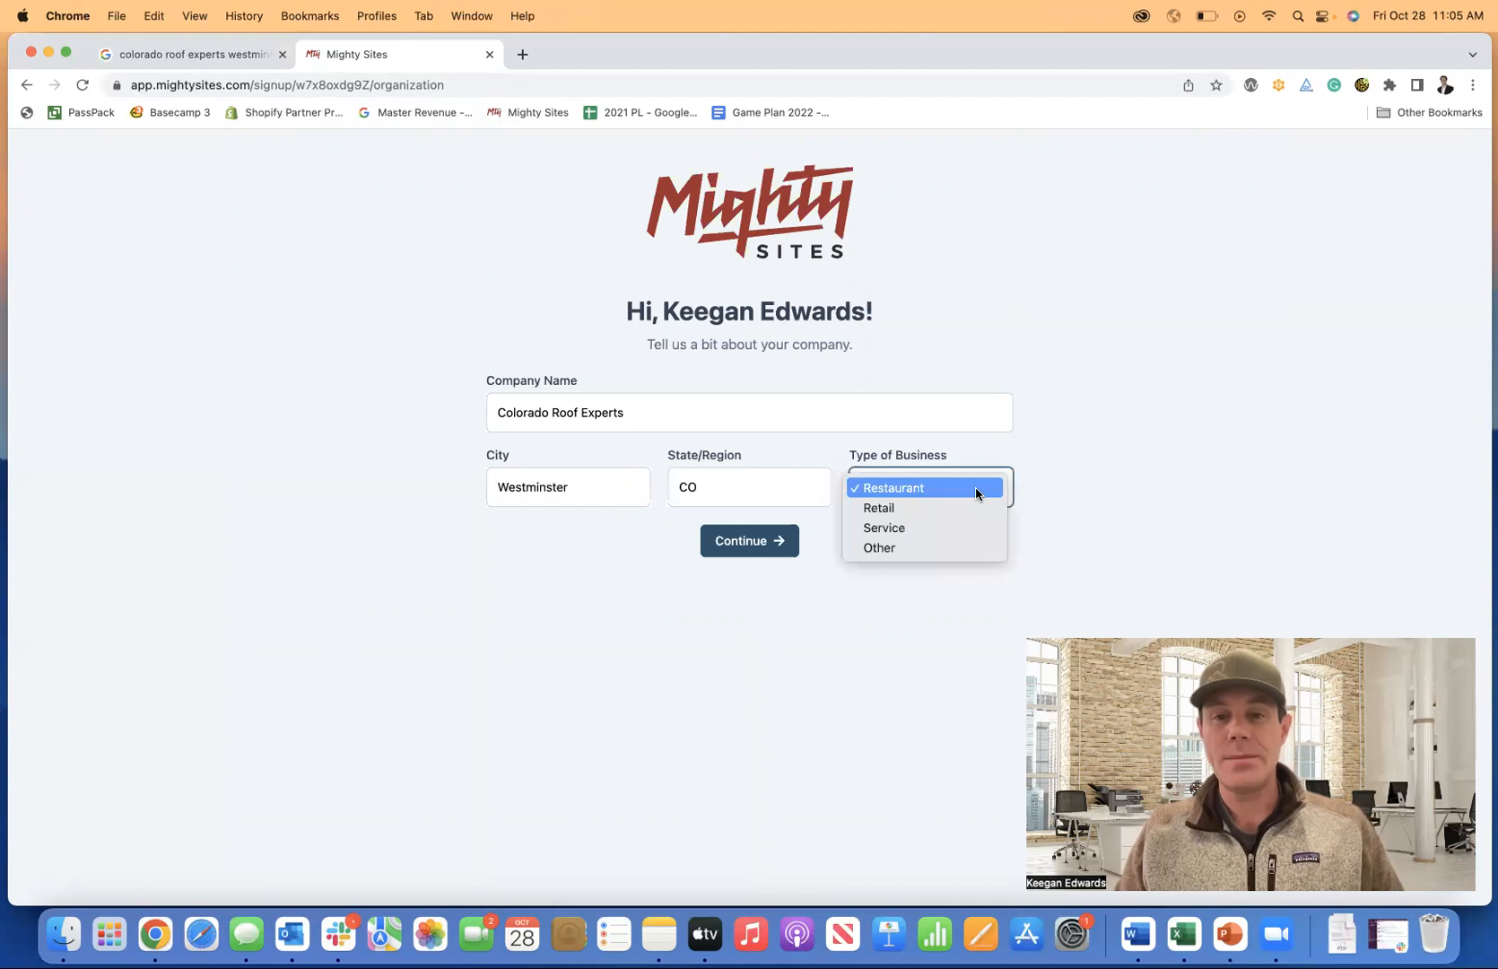
pyautogui.click(969, 527)
pyautogui.click(758, 541)
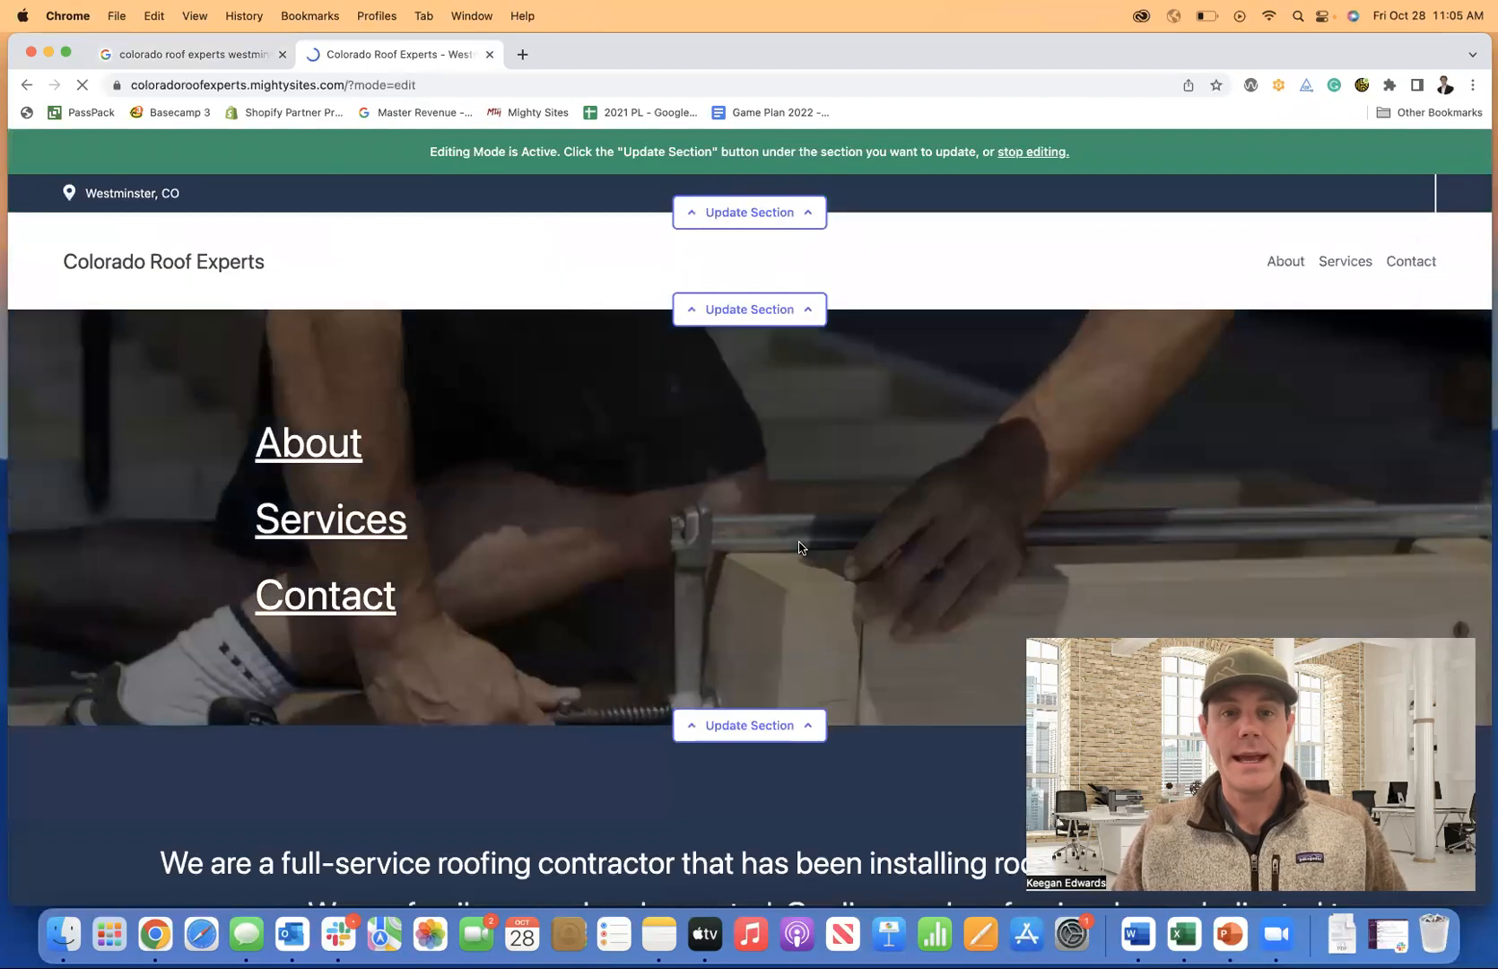
# Scroll through the generated Colorado Roof Experts site down to the footer and back up.
pyautogui.scroll(-1, 802, 548)
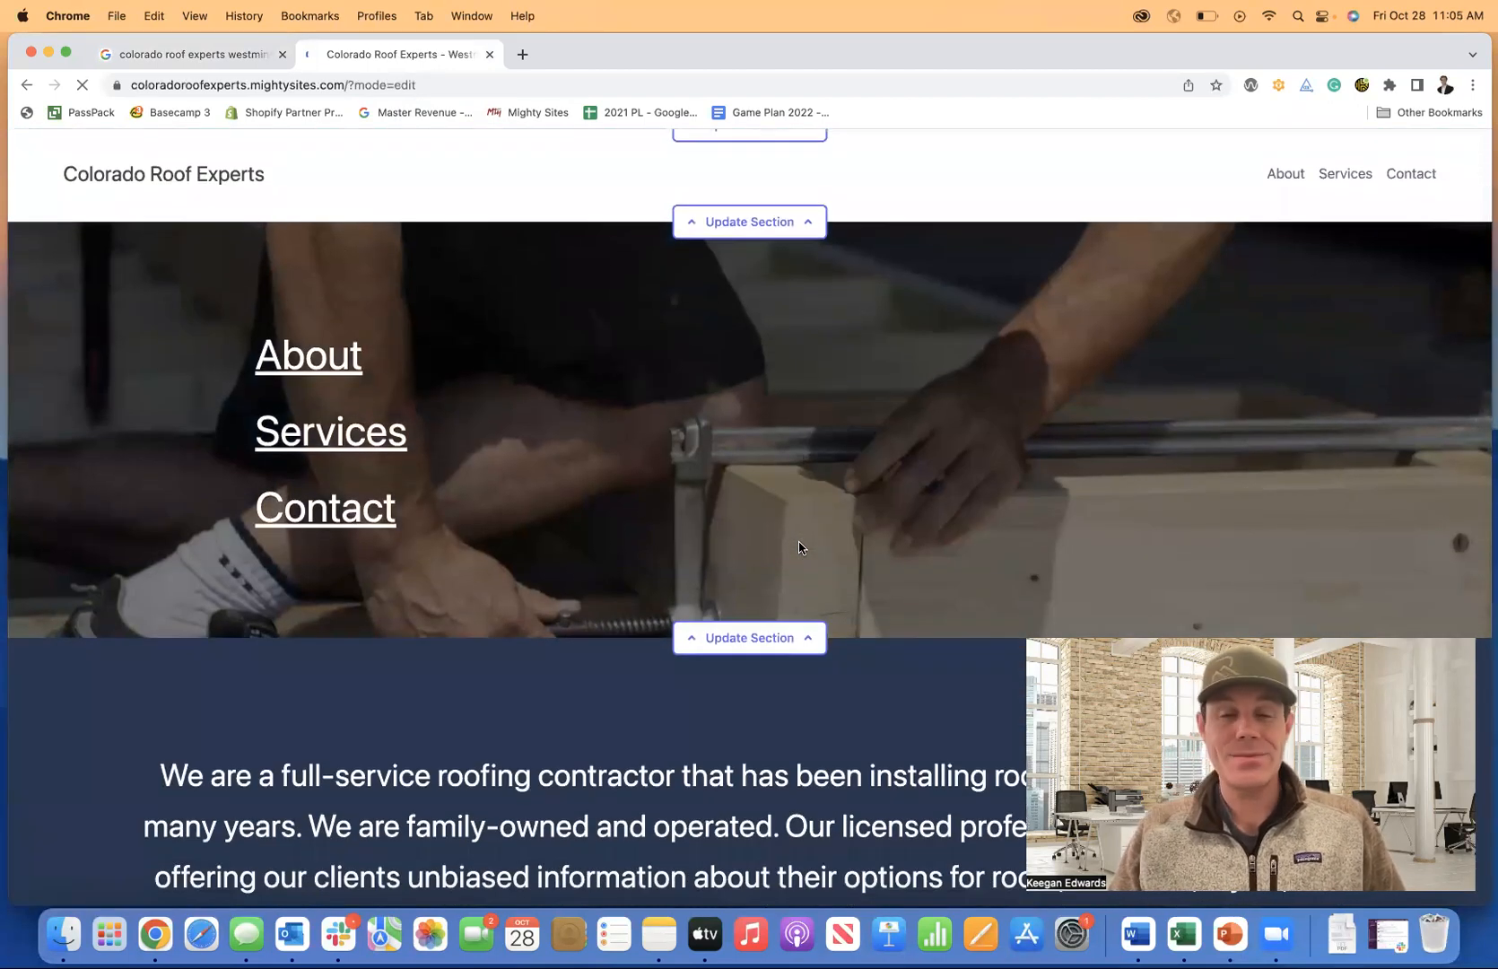
pyautogui.scroll(-5, 798, 546)
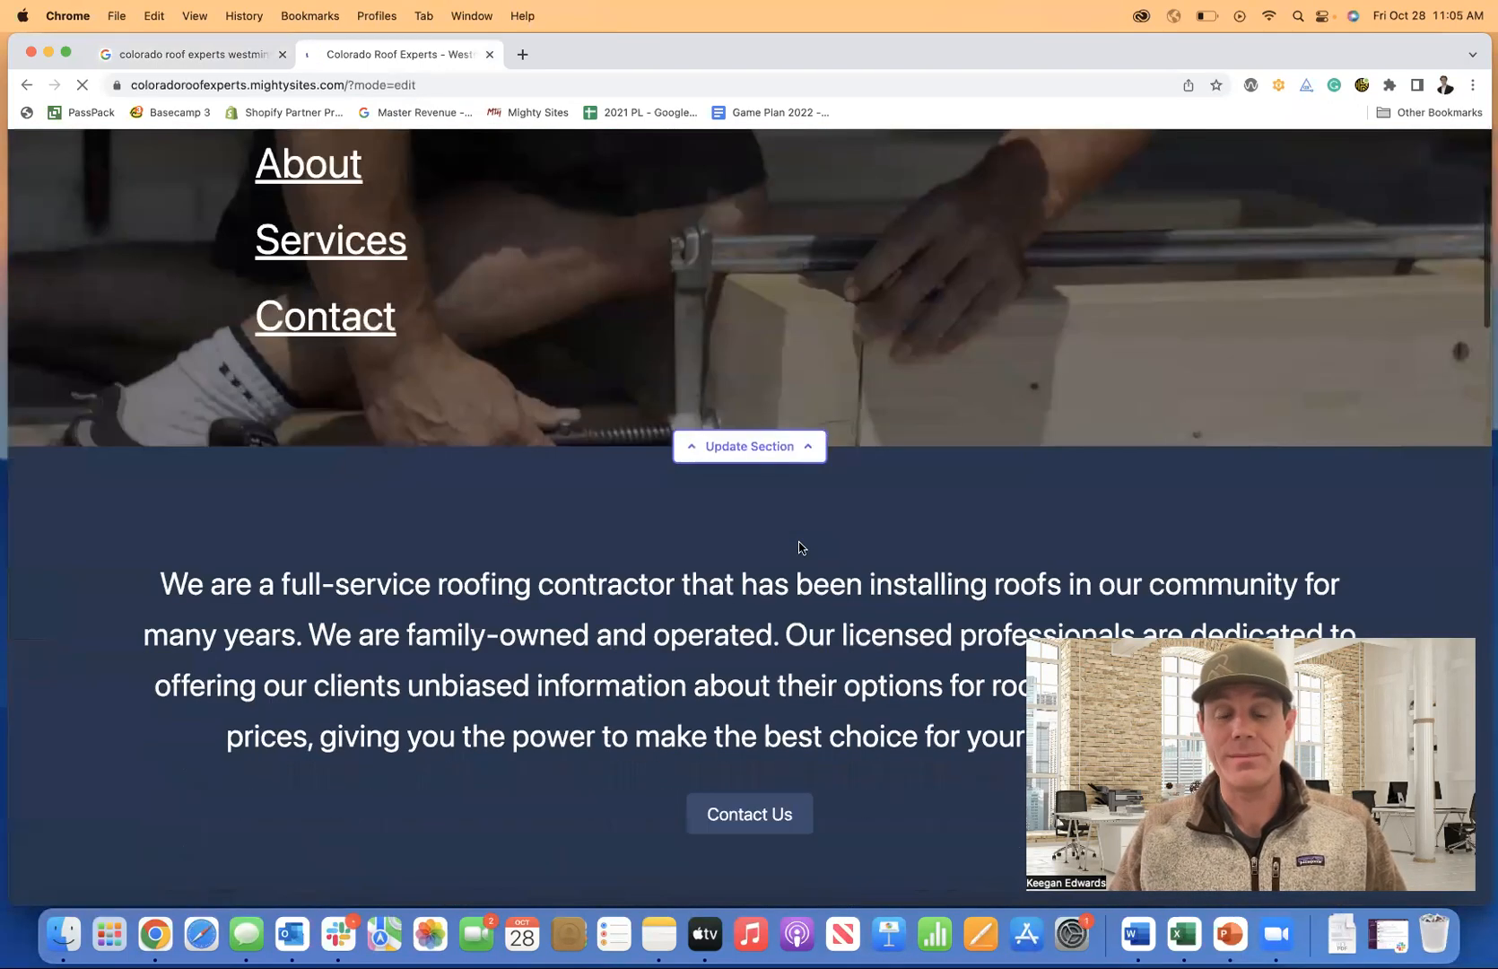
pyautogui.scroll(-6, 798, 546)
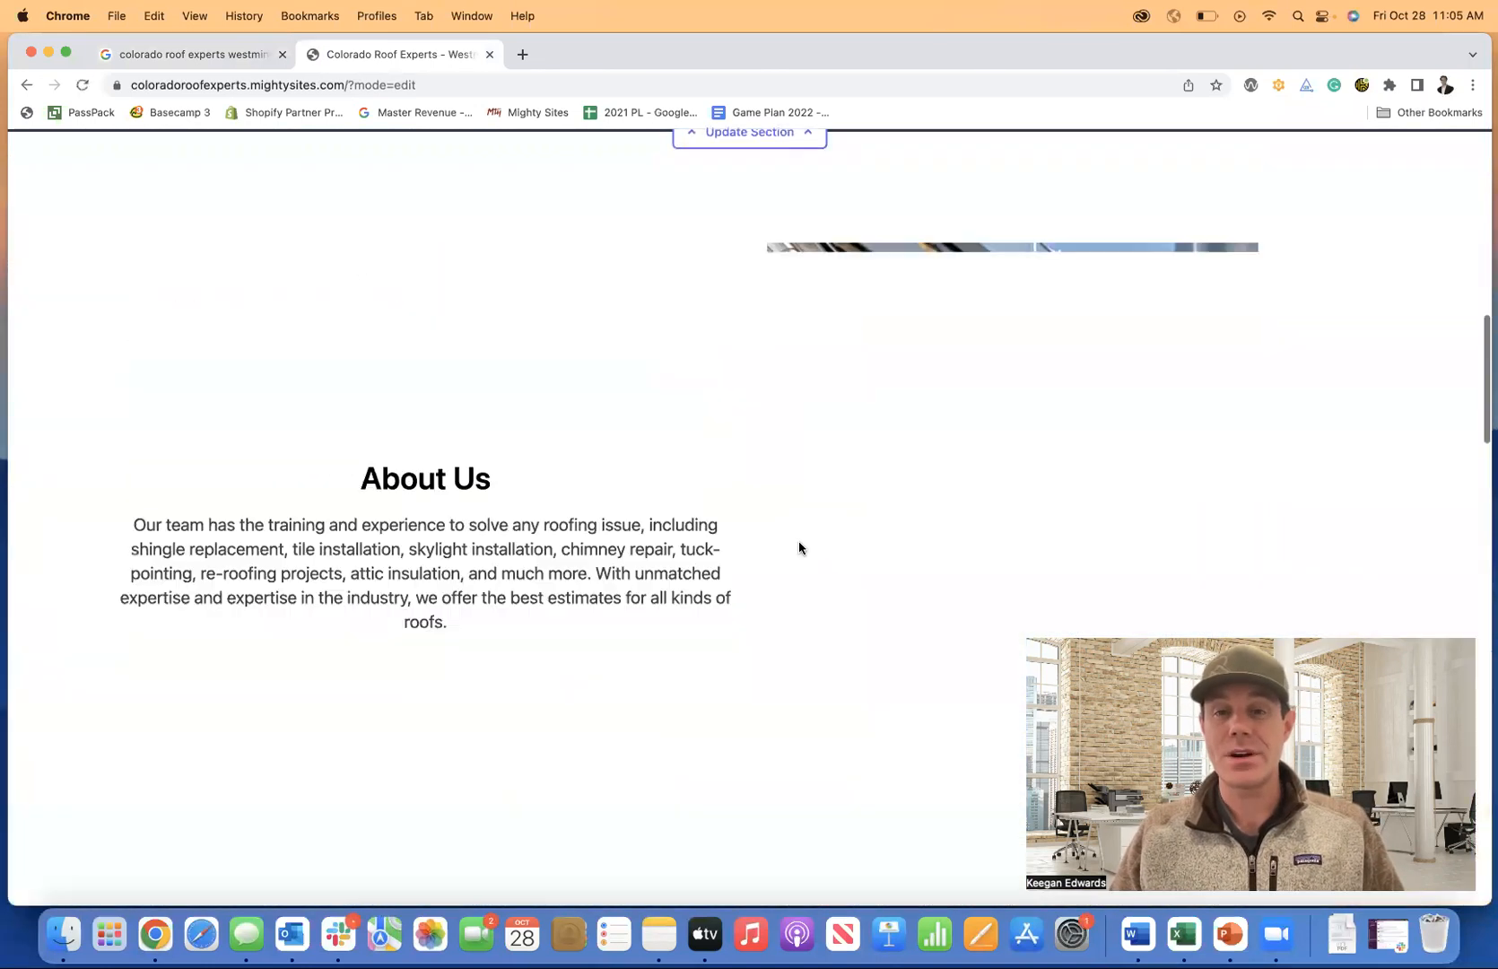
pyautogui.scroll(-3, 798, 546)
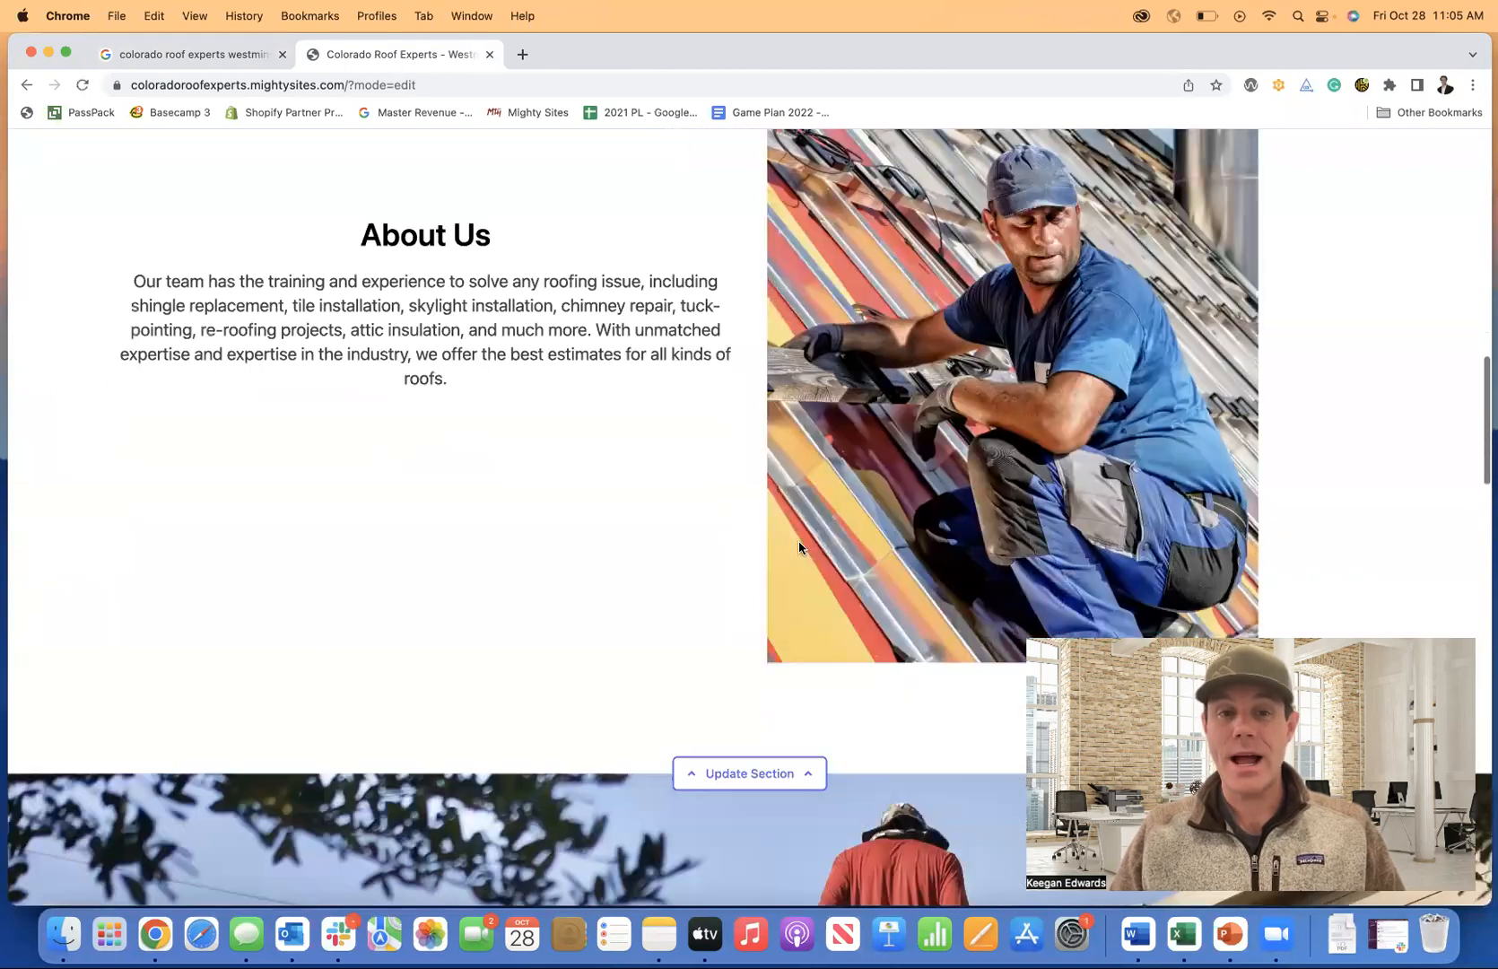
pyautogui.scroll(-8, 798, 546)
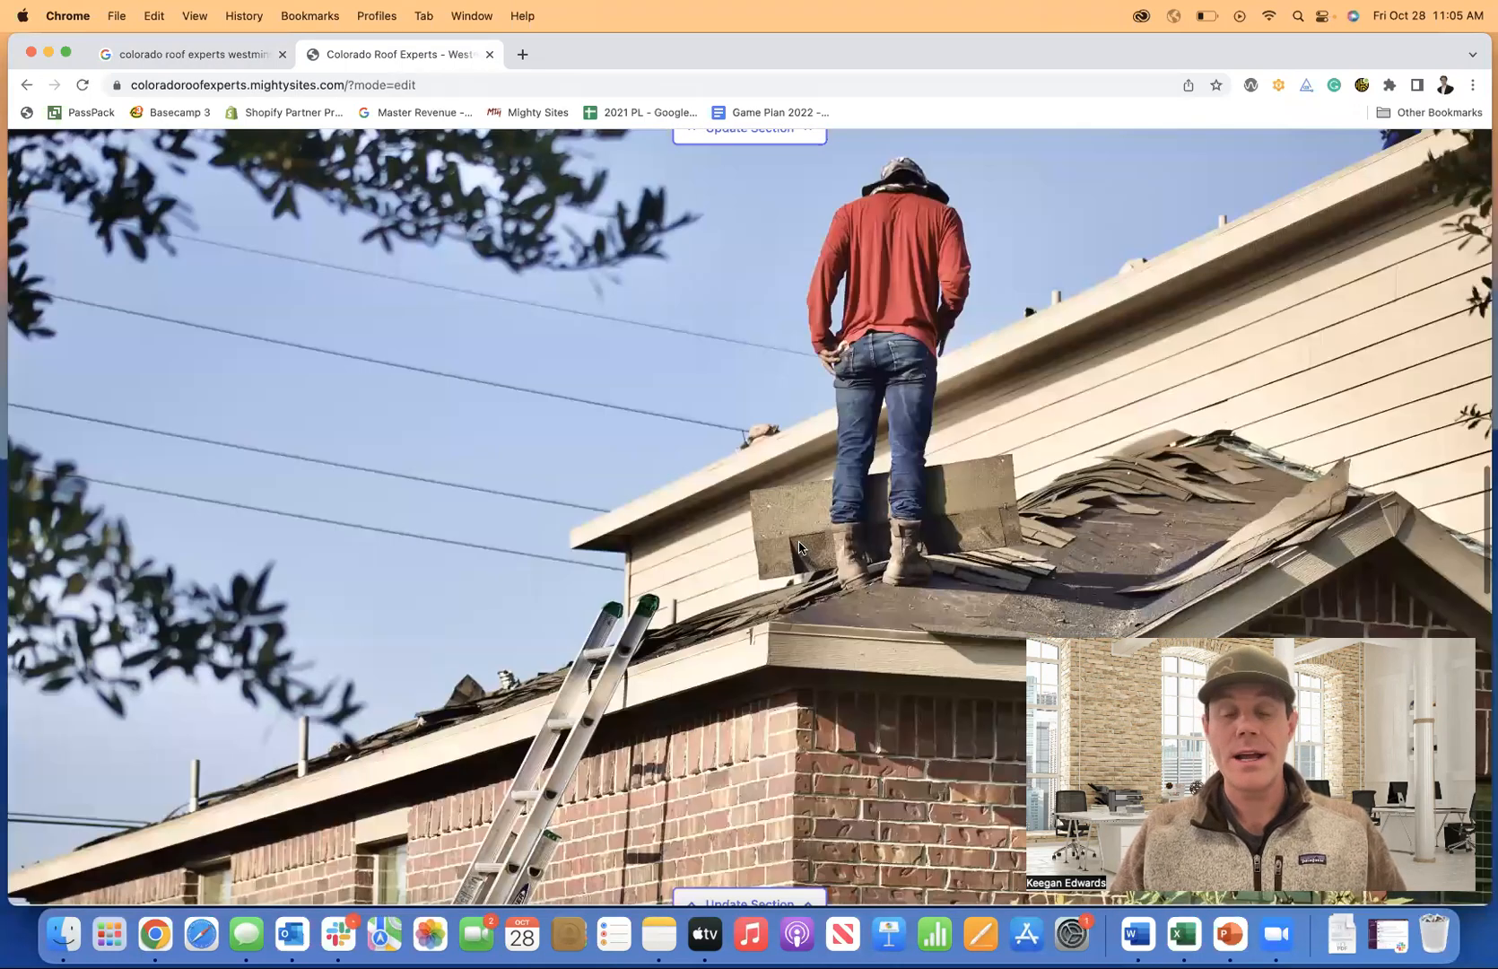
pyautogui.scroll(-20, 798, 547)
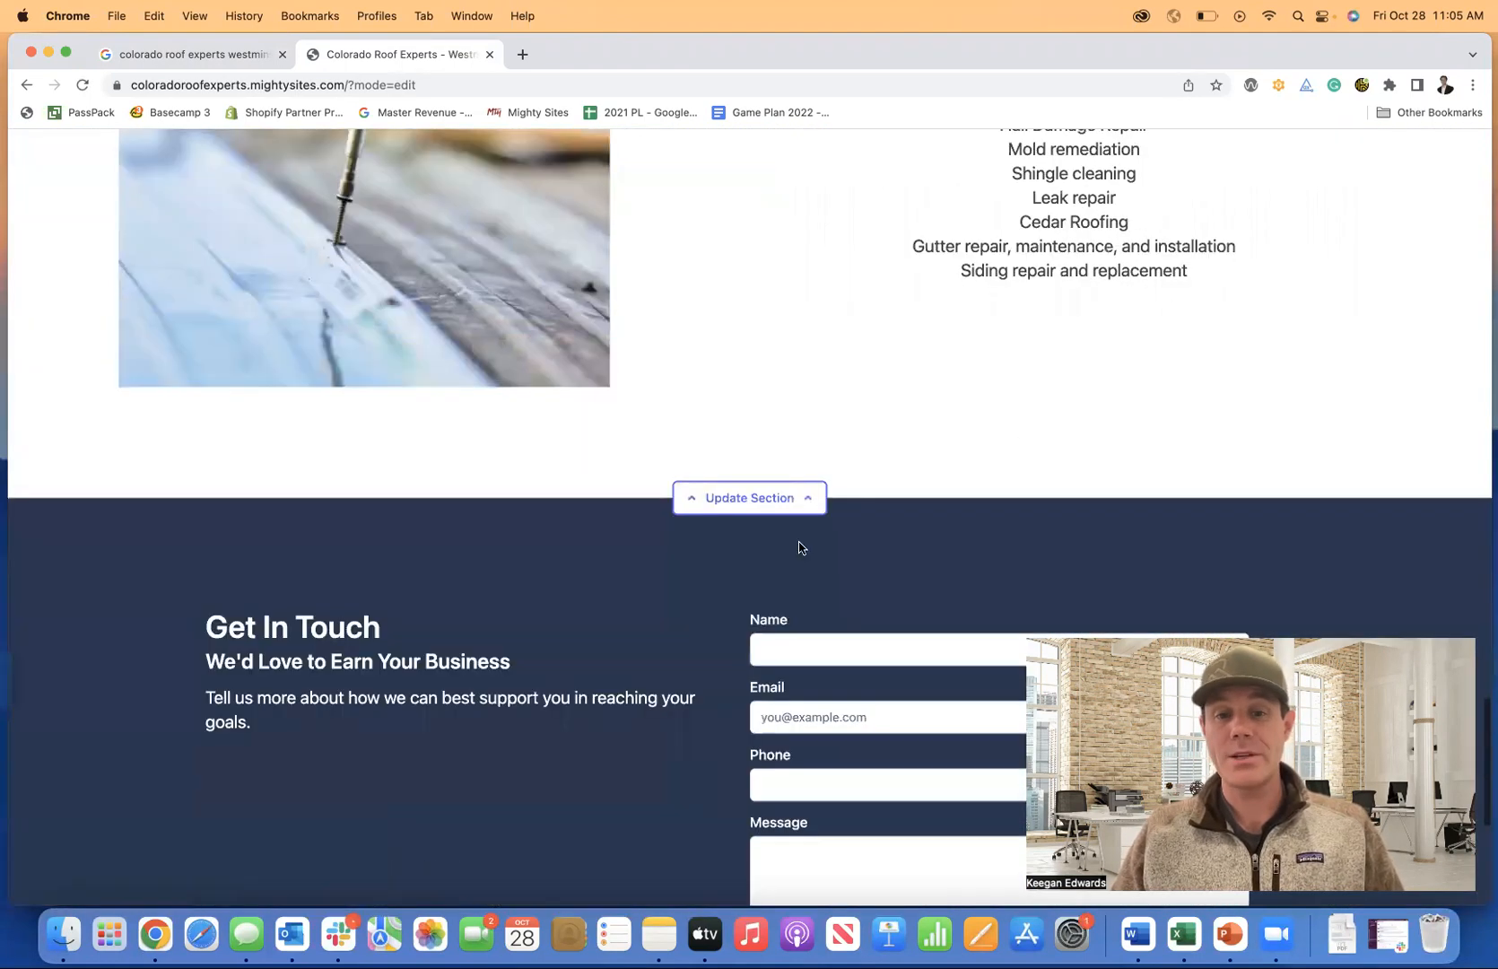
pyautogui.scroll(-2, 798, 543)
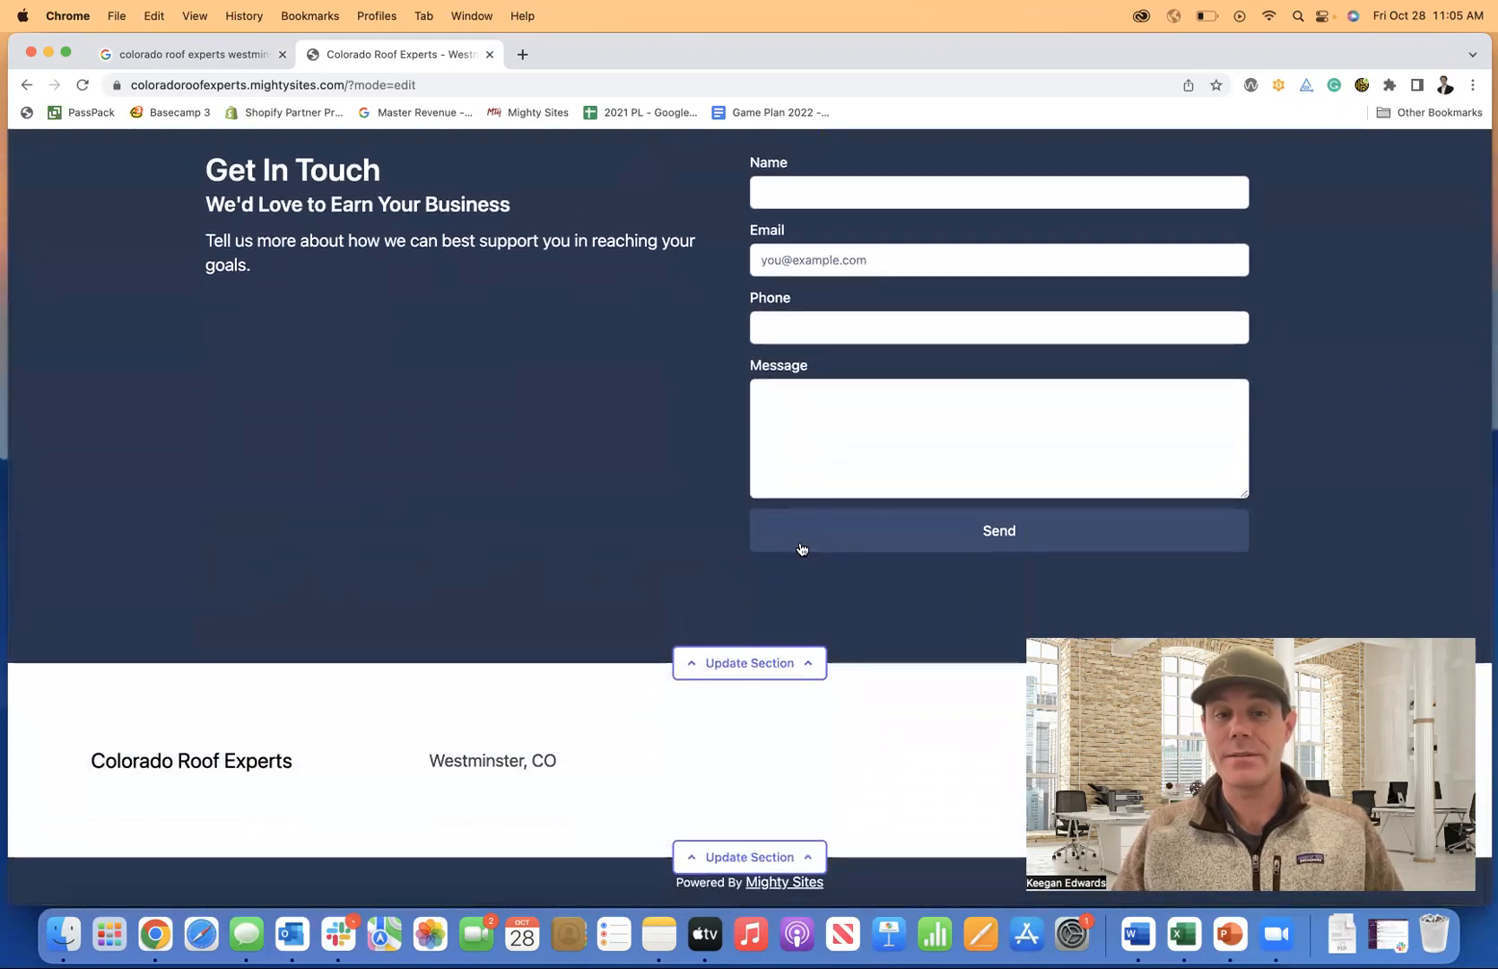
pyautogui.scroll(20, 462, 713)
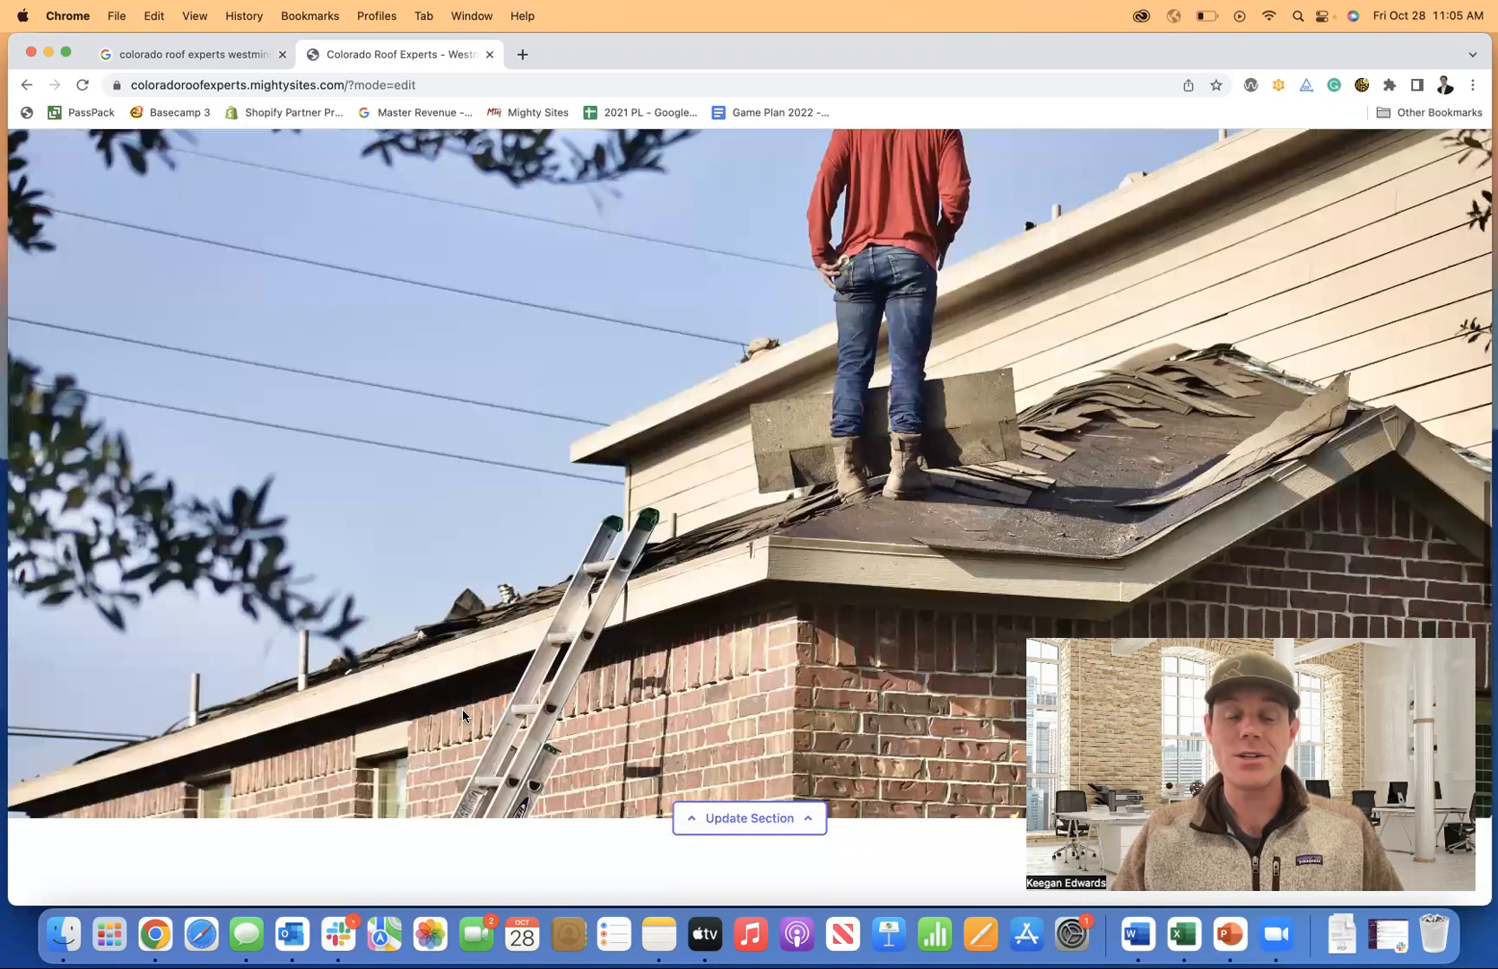
pyautogui.scroll(5, 461, 713)
pyautogui.scroll(6, 462, 715)
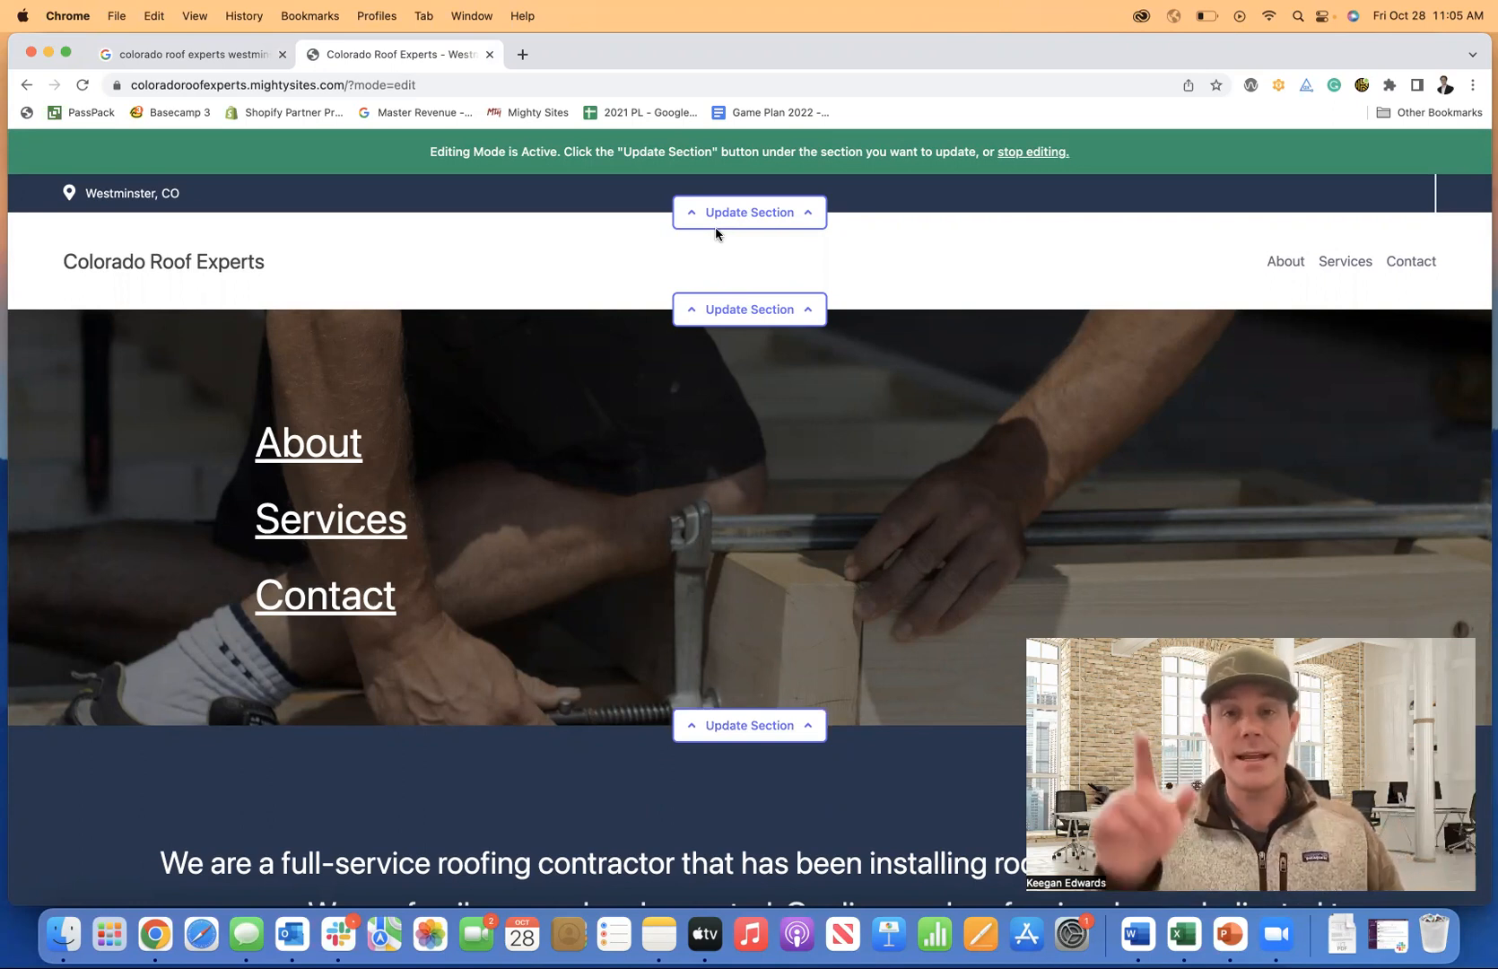
# Open the location settings for the site's top bar.
pyautogui.click(746, 217)
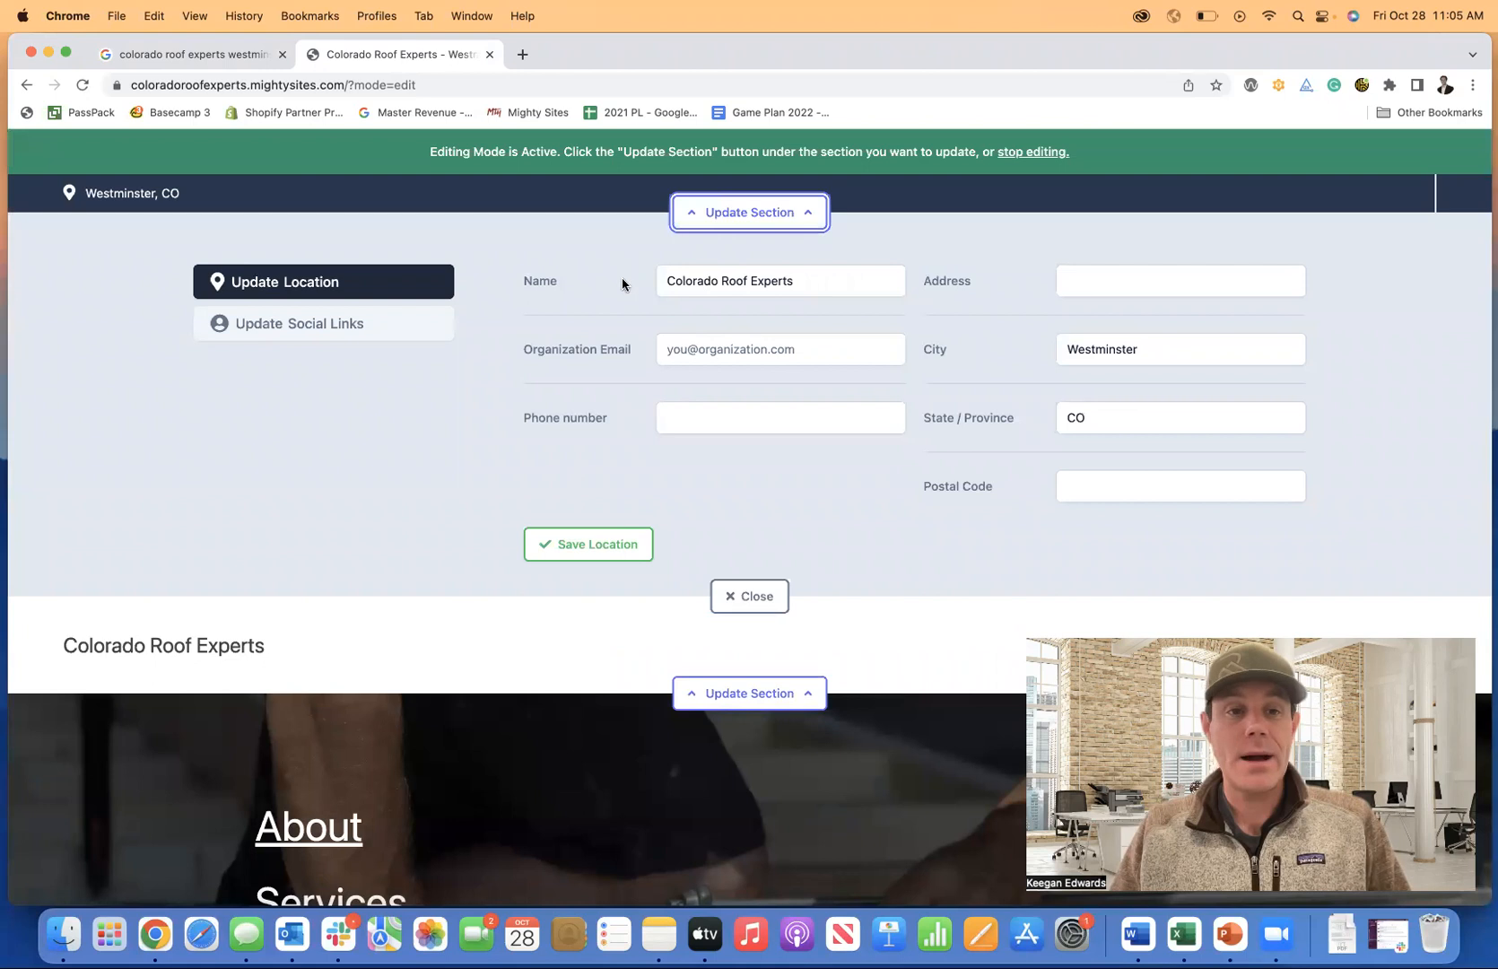
pyautogui.click(278, 332)
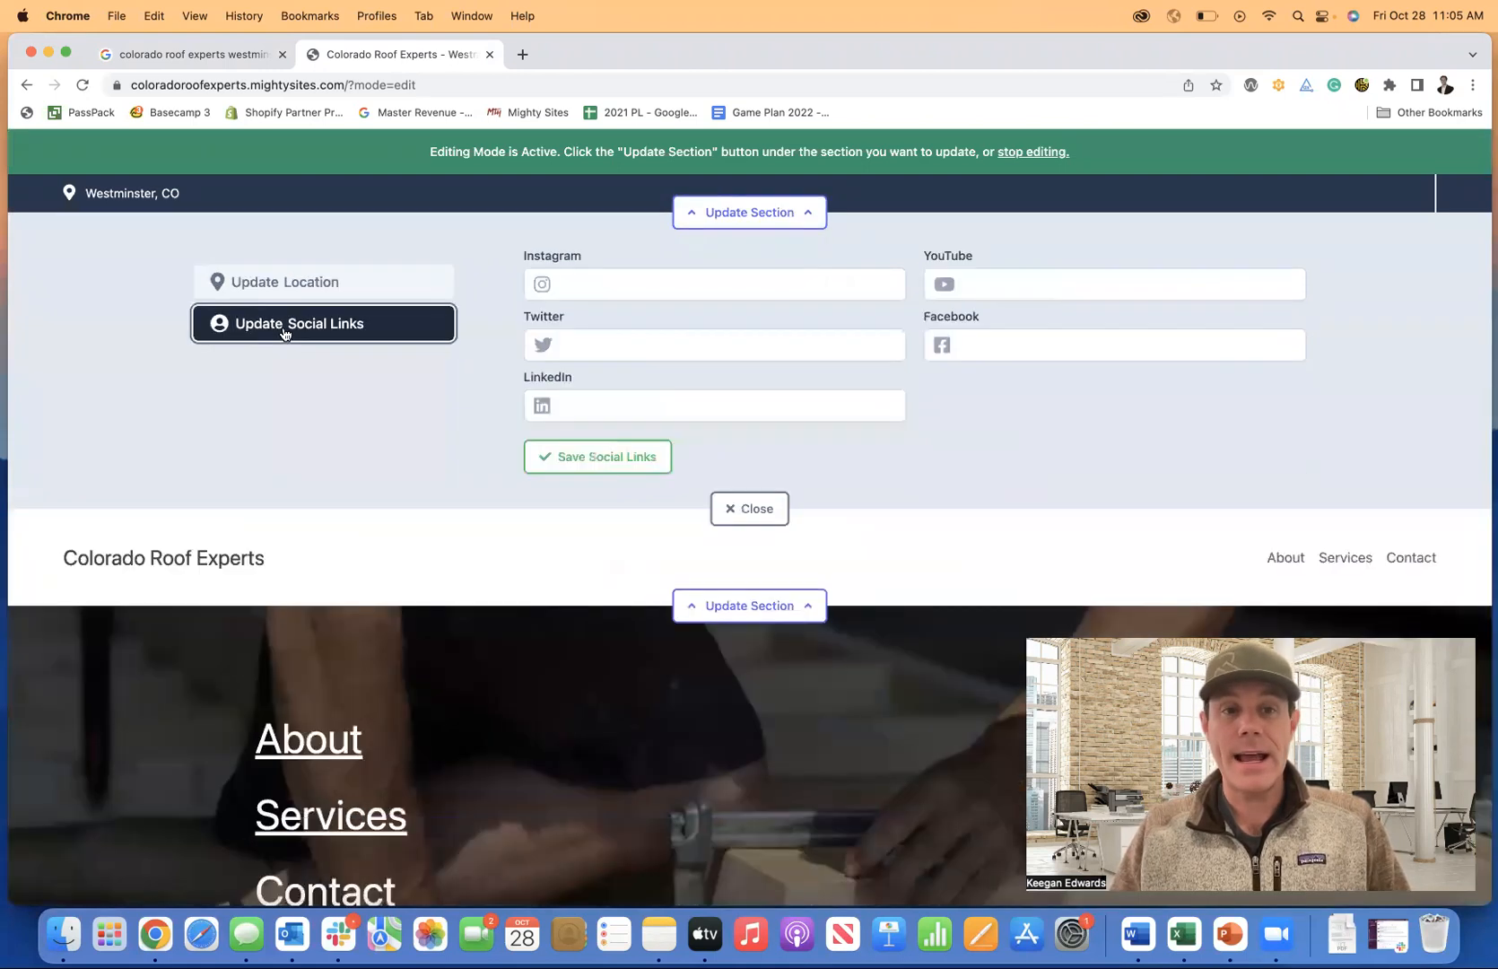
pyautogui.click(220, 57)
pyautogui.scroll(3, 1022, 408)
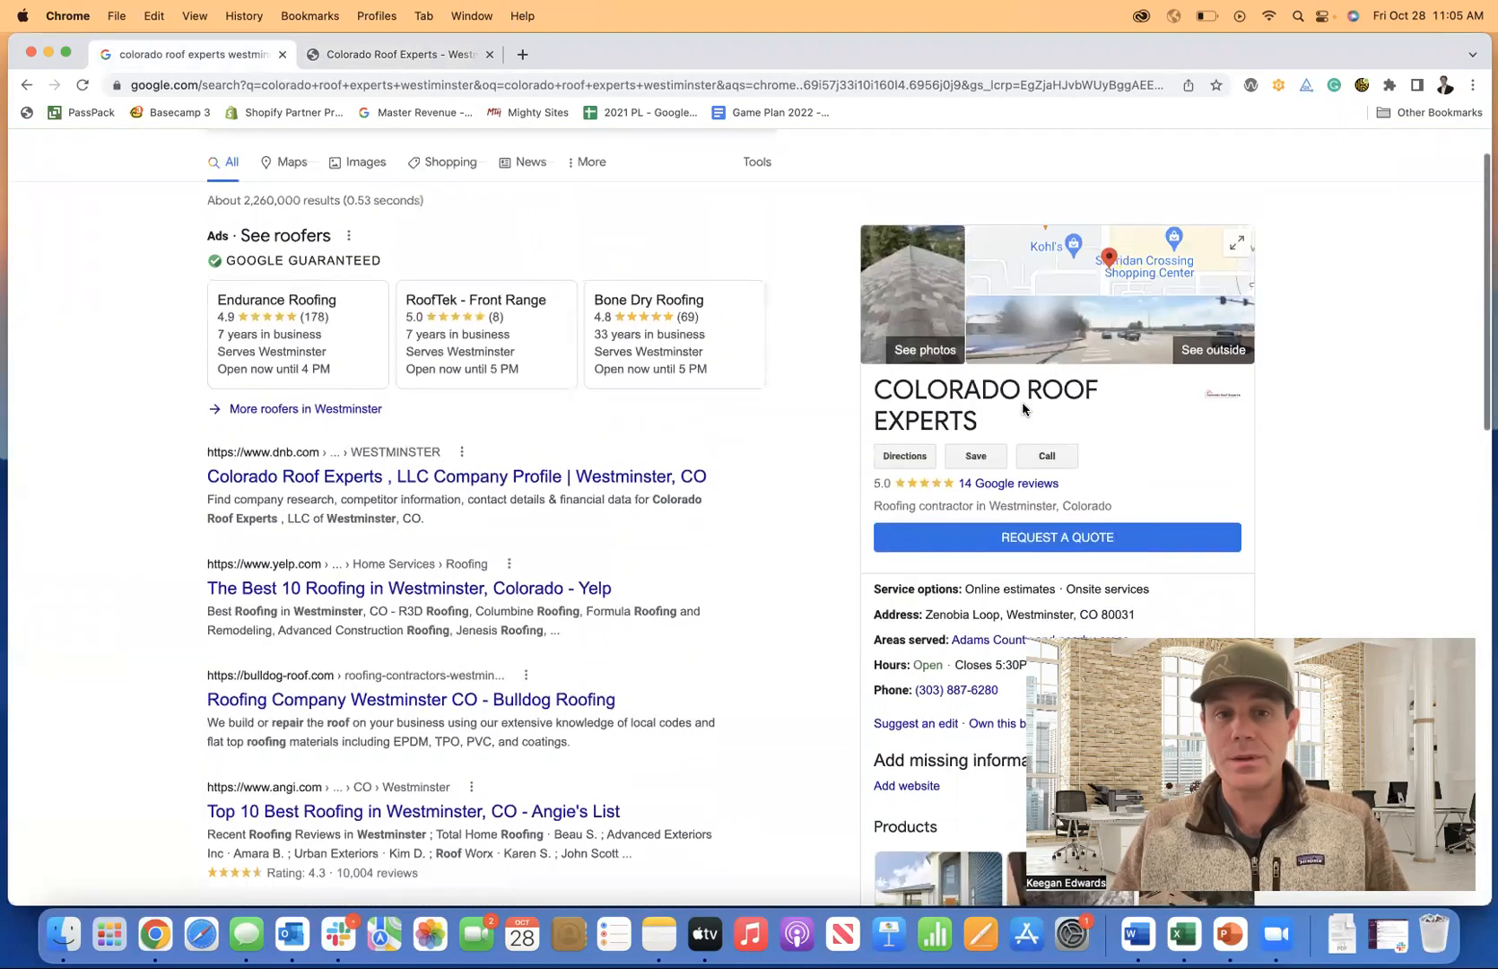
pyautogui.click(422, 54)
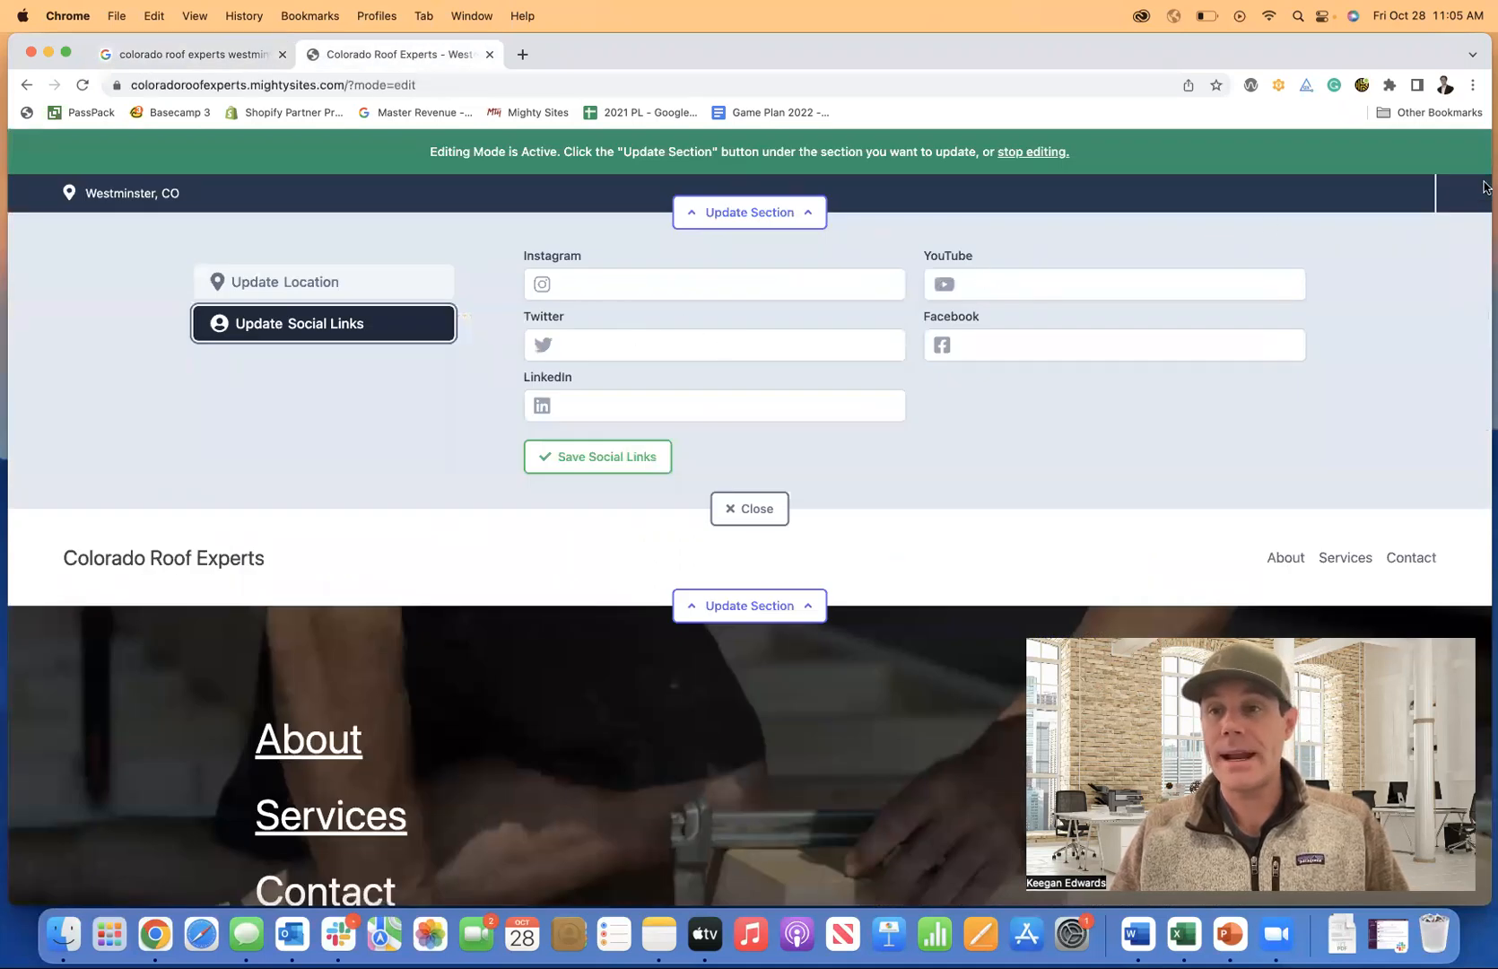
pyautogui.click(358, 288)
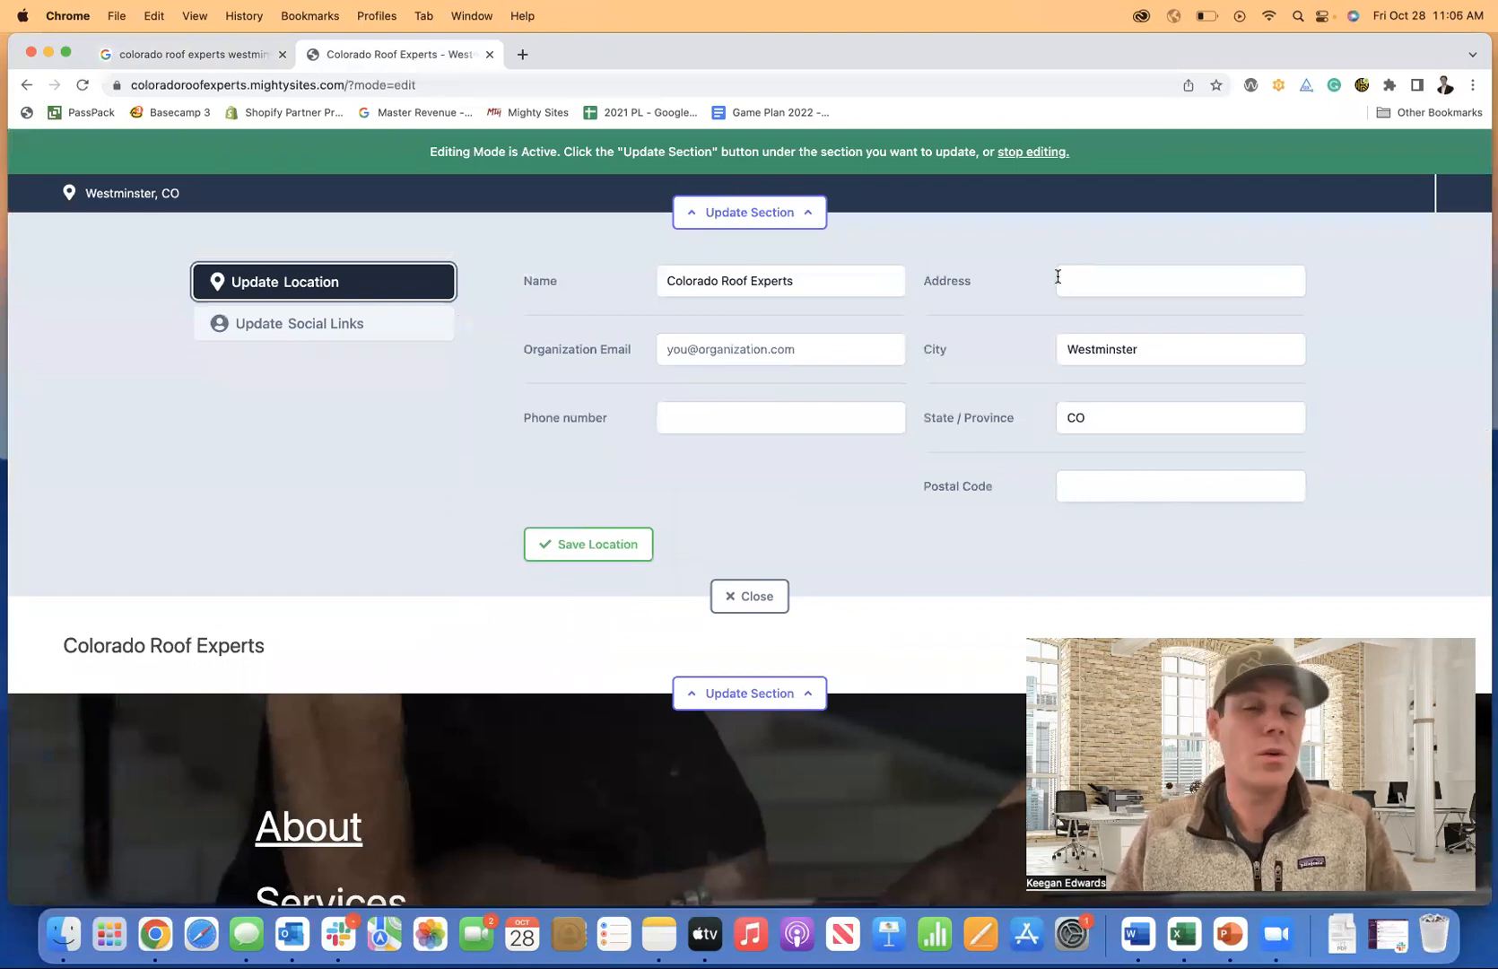
pyautogui.scroll(-1, 1076, 399)
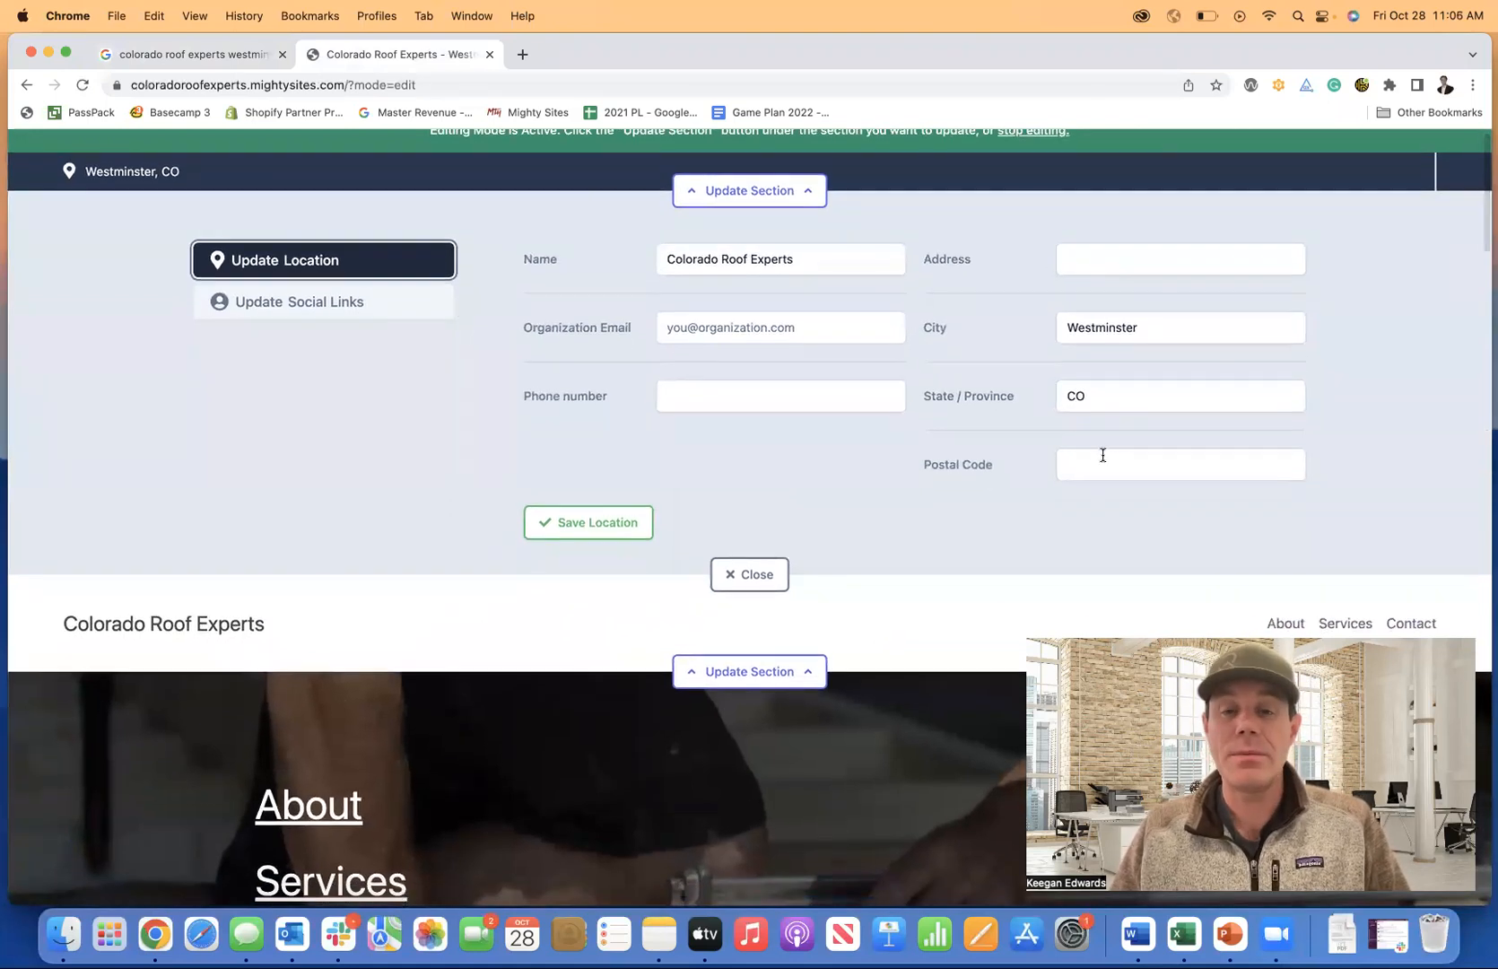
pyautogui.scroll(1, 1102, 454)
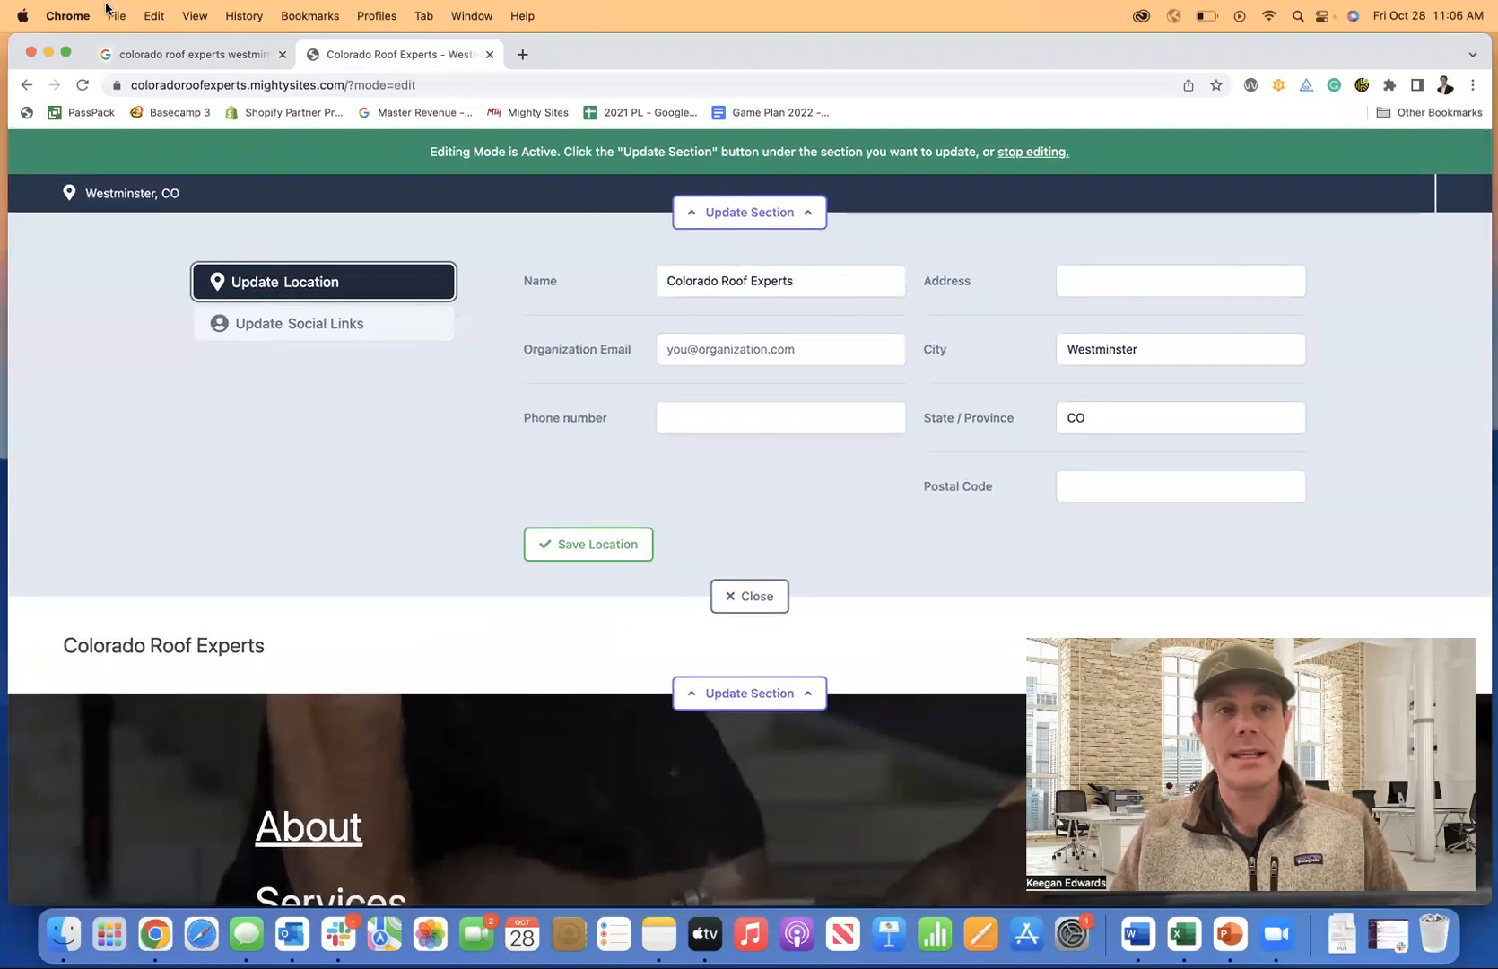
# Fill the Address field with the street name Zenobia Loop from the Google listing.
pyautogui.click(165, 52)
pyautogui.scroll(-3, 1074, 451)
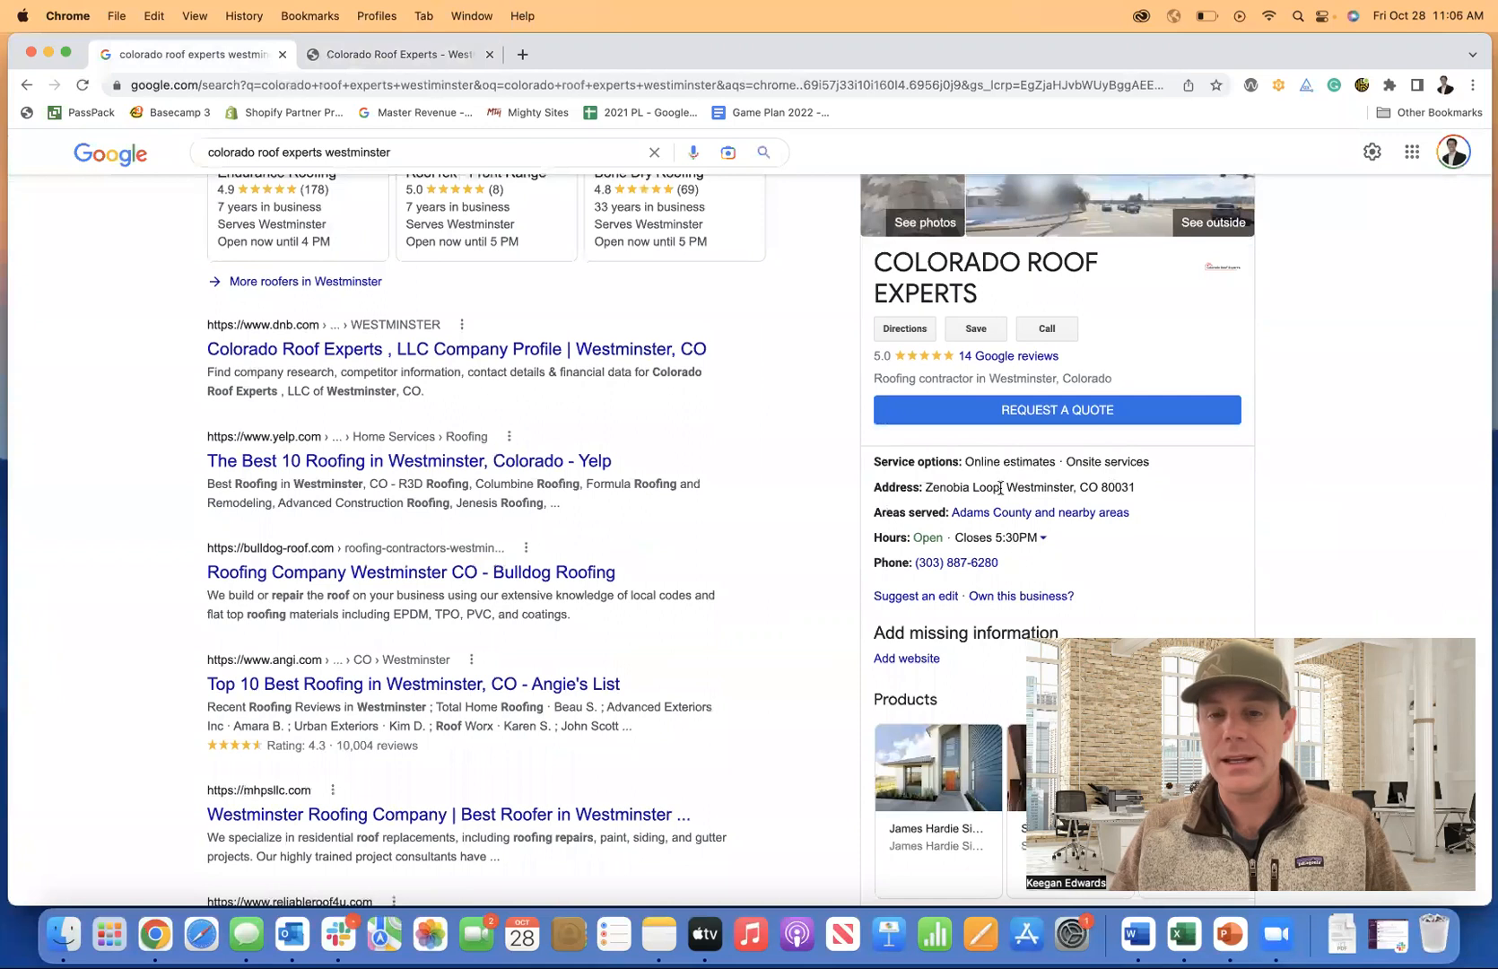
pyautogui.scroll(2, 937, 448)
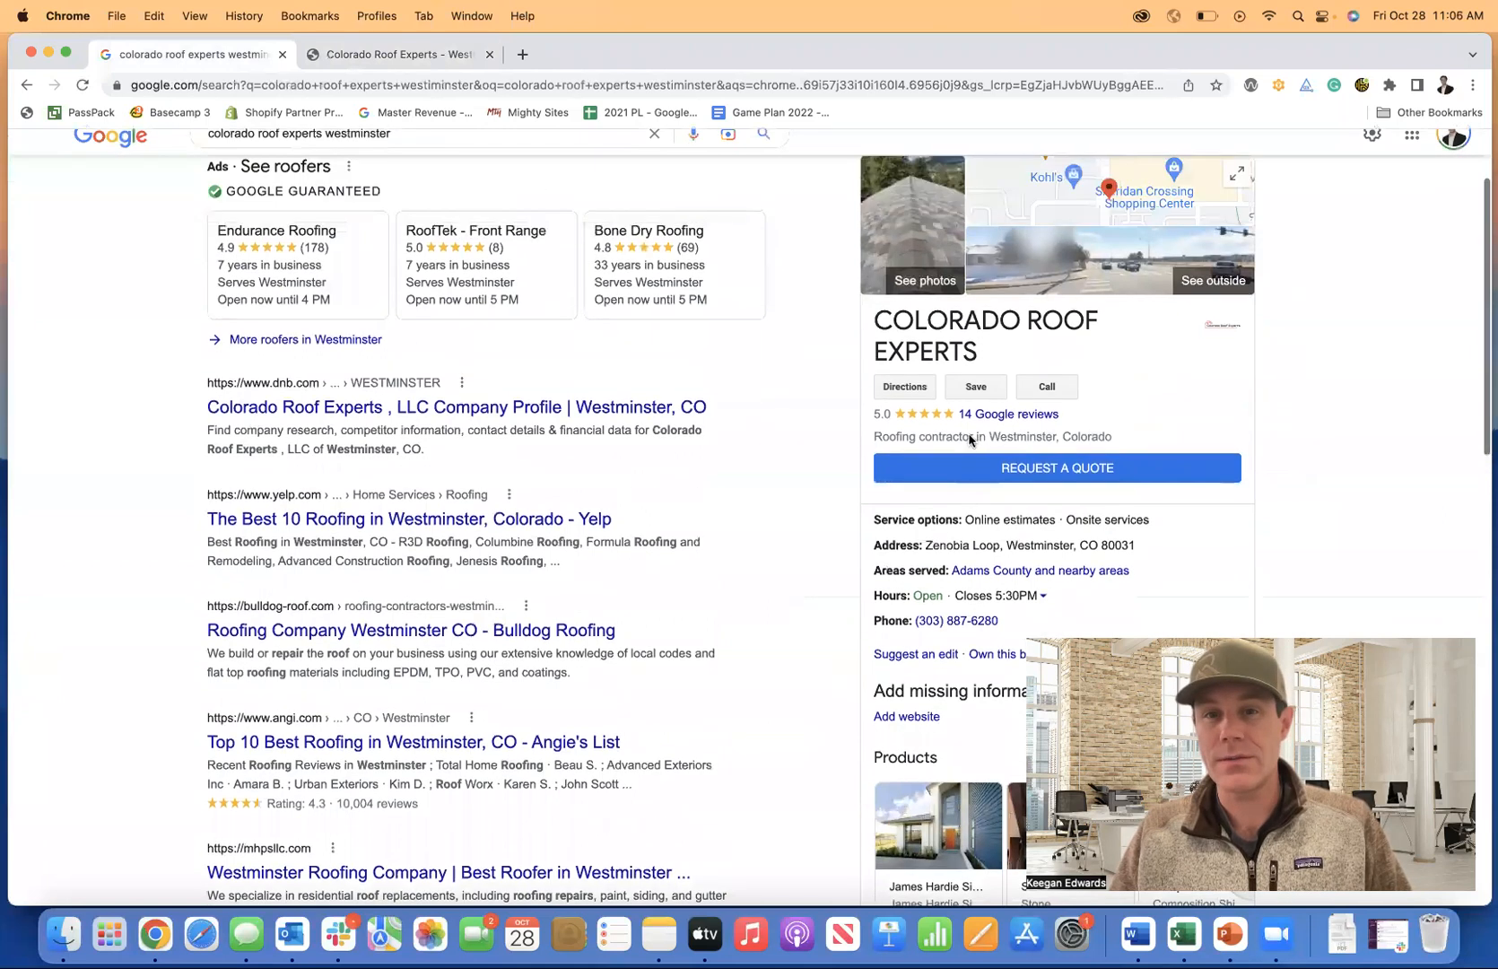
pyautogui.scroll(1, 942, 437)
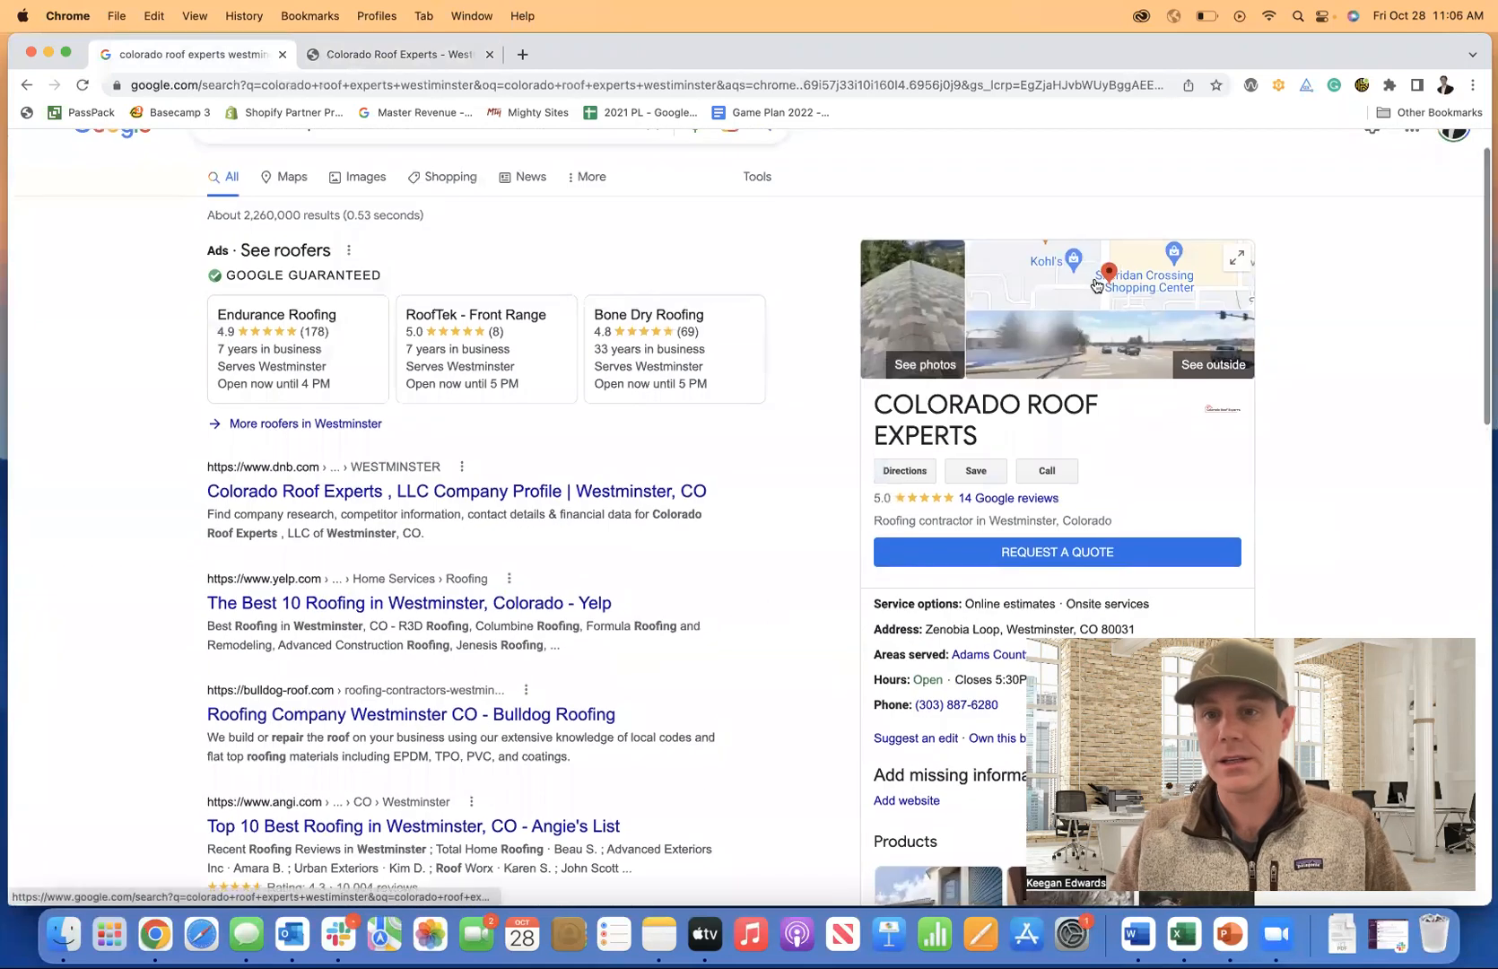
pyautogui.scroll(-3, 937, 466)
pyautogui.moveTo(928, 499); pyautogui.dragTo(998, 503)
pyautogui.press('super+c')
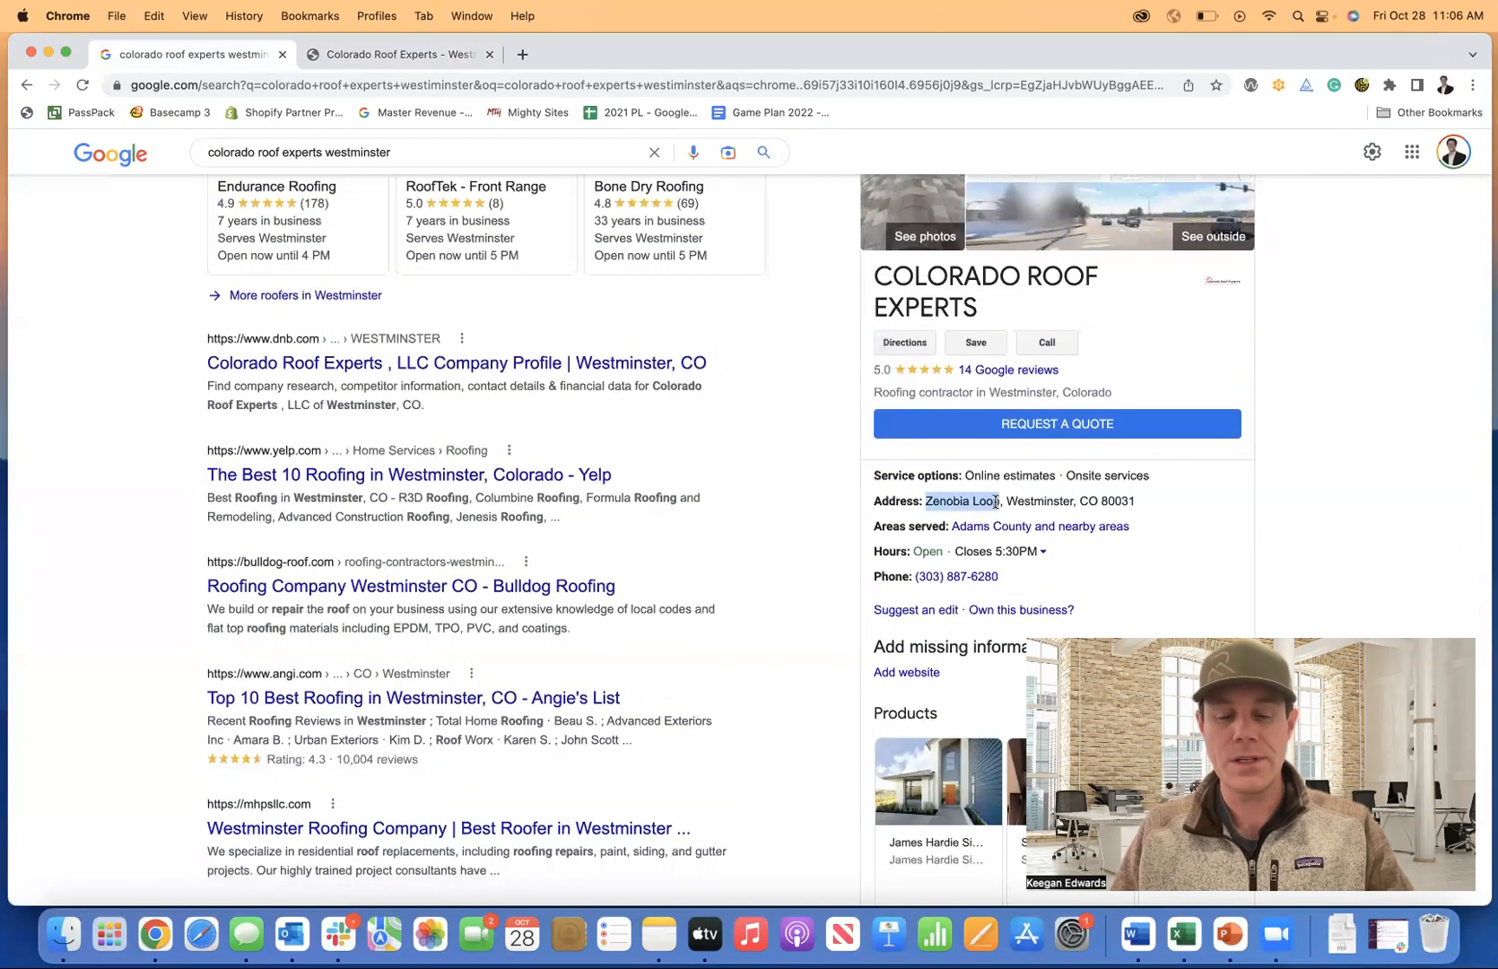
pyautogui.click(394, 54)
pyautogui.click(1095, 281)
pyautogui.press('super+v')
# Copy the ZIP code 80031 from the listing into the Postal Code field.
pyautogui.click(193, 53)
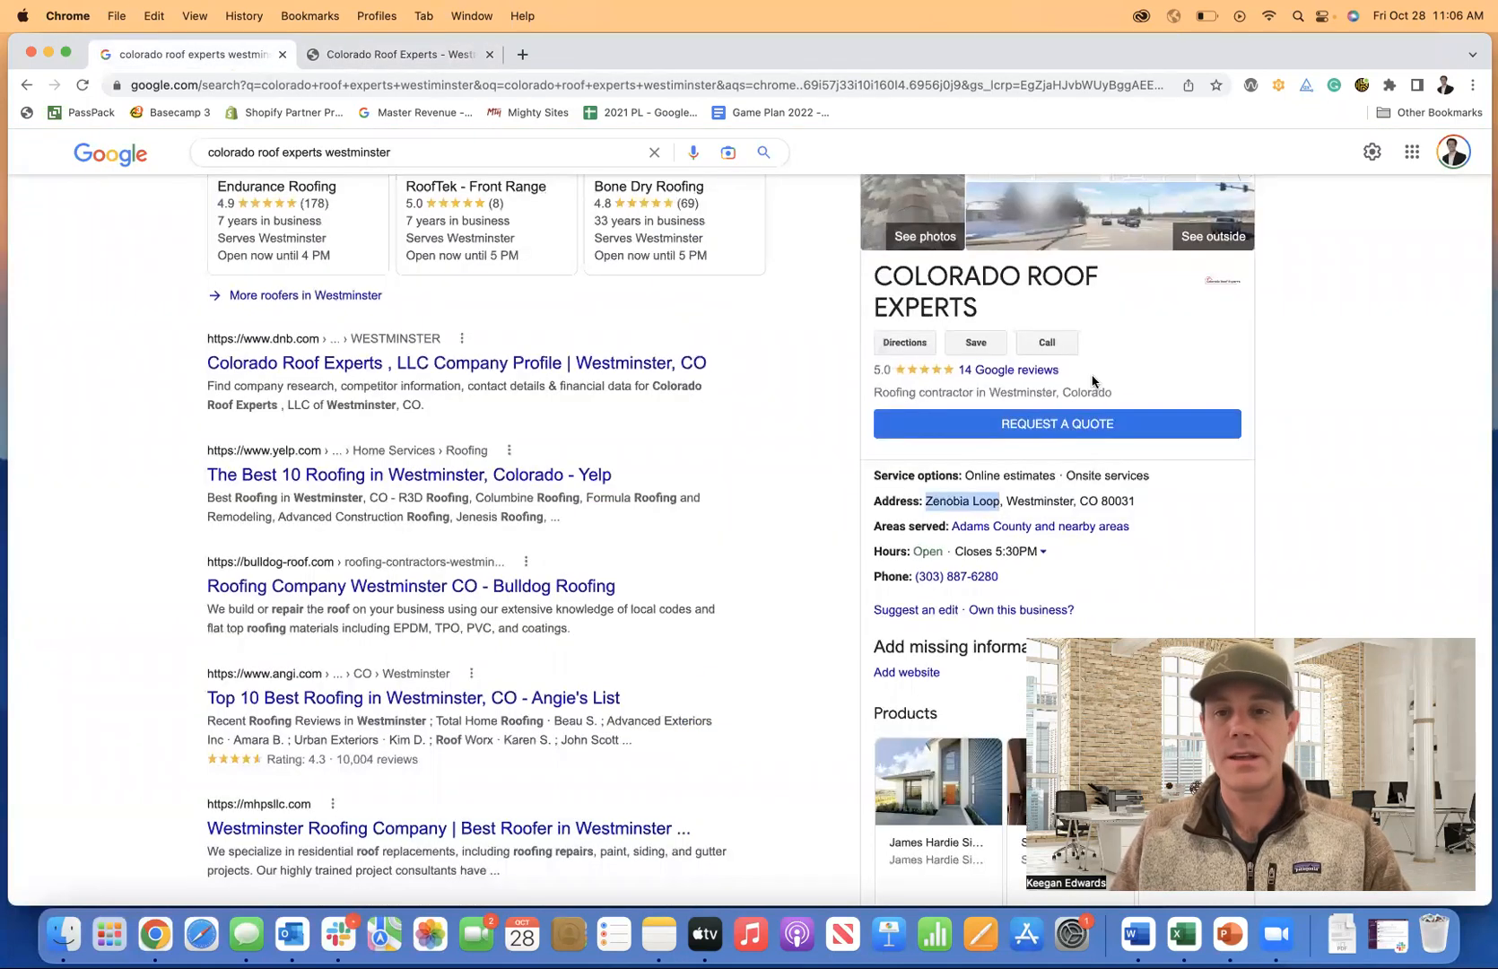
pyautogui.moveTo(1136, 500); pyautogui.dragTo(1101, 500)
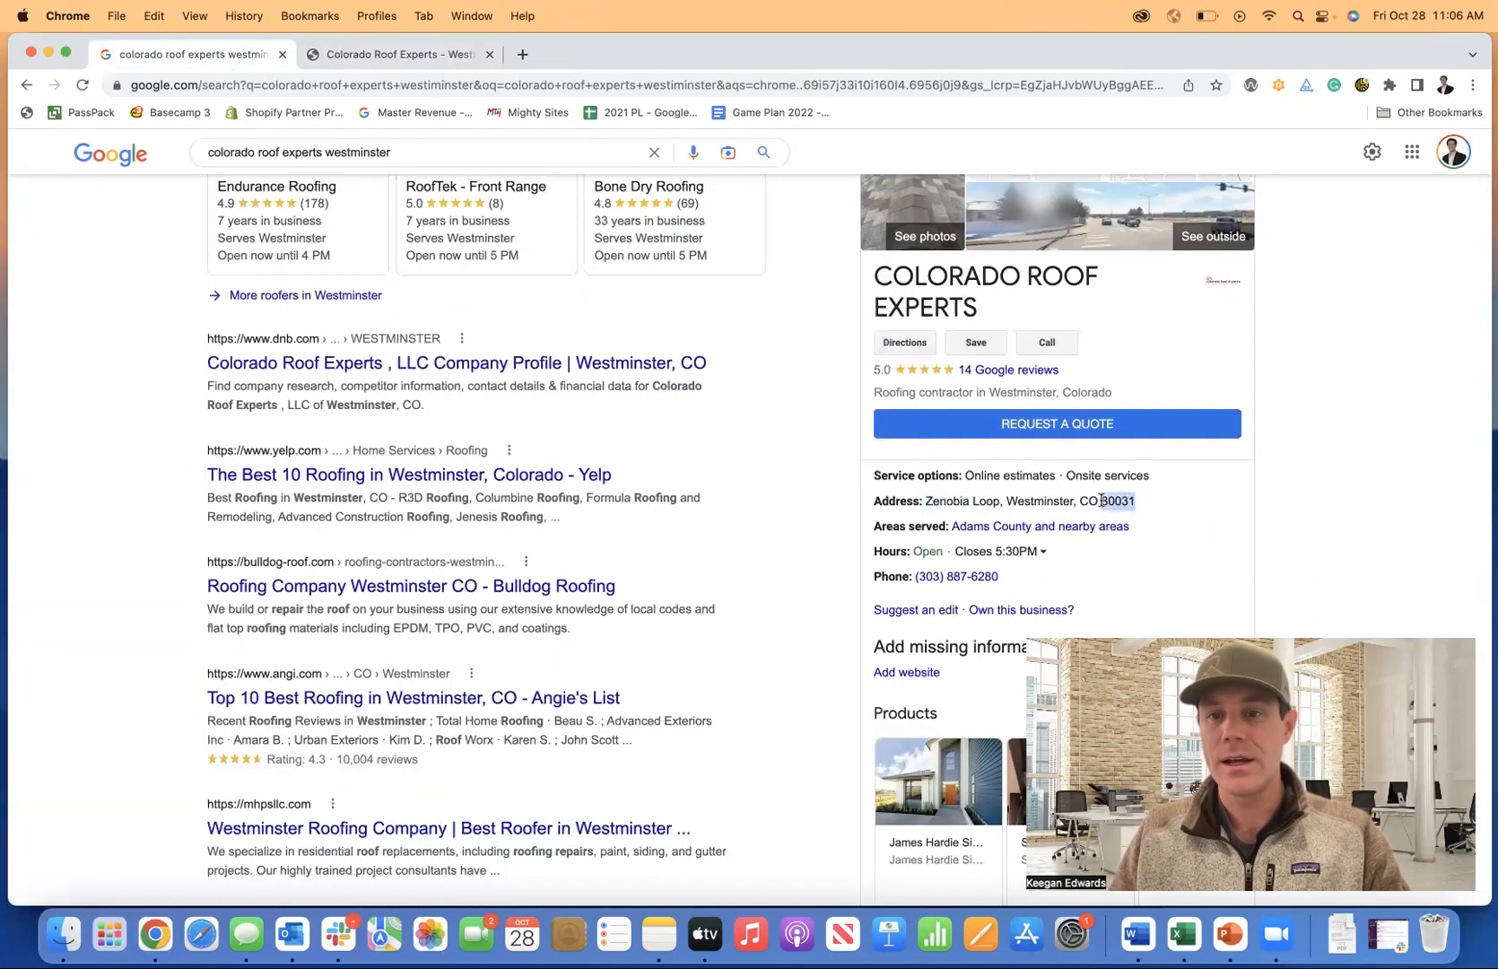
pyautogui.press('super+c')
pyautogui.click(399, 54)
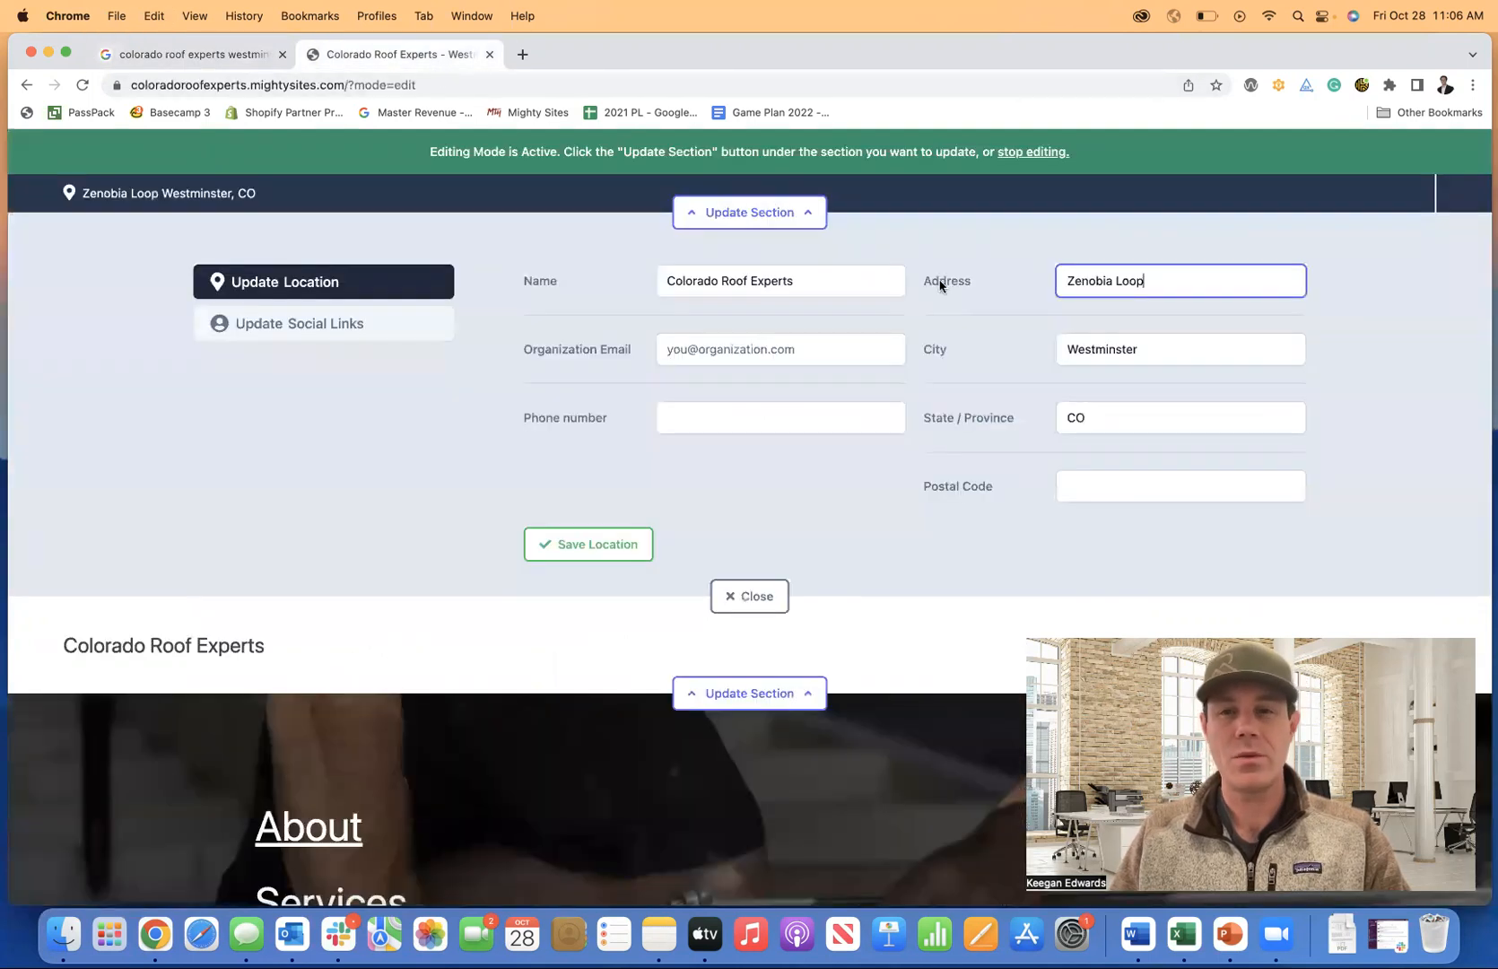
pyautogui.click(1081, 473)
pyautogui.press('super+v')
pyautogui.click(991, 521)
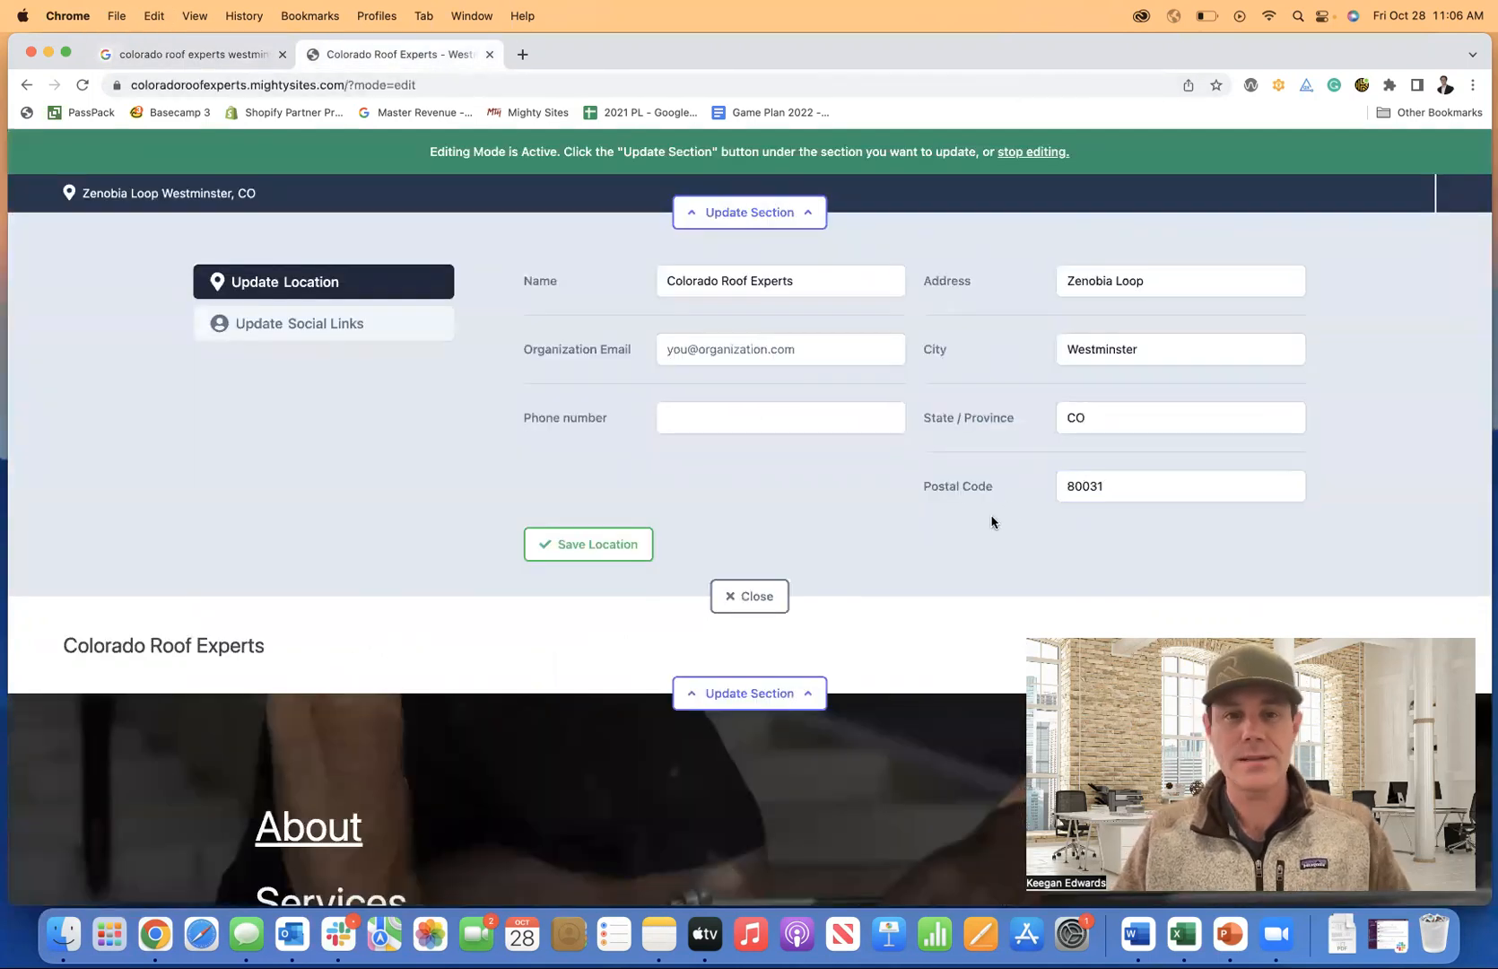
# Paste the business phone number from the listing into Phone number and save the location.
pyautogui.click(251, 54)
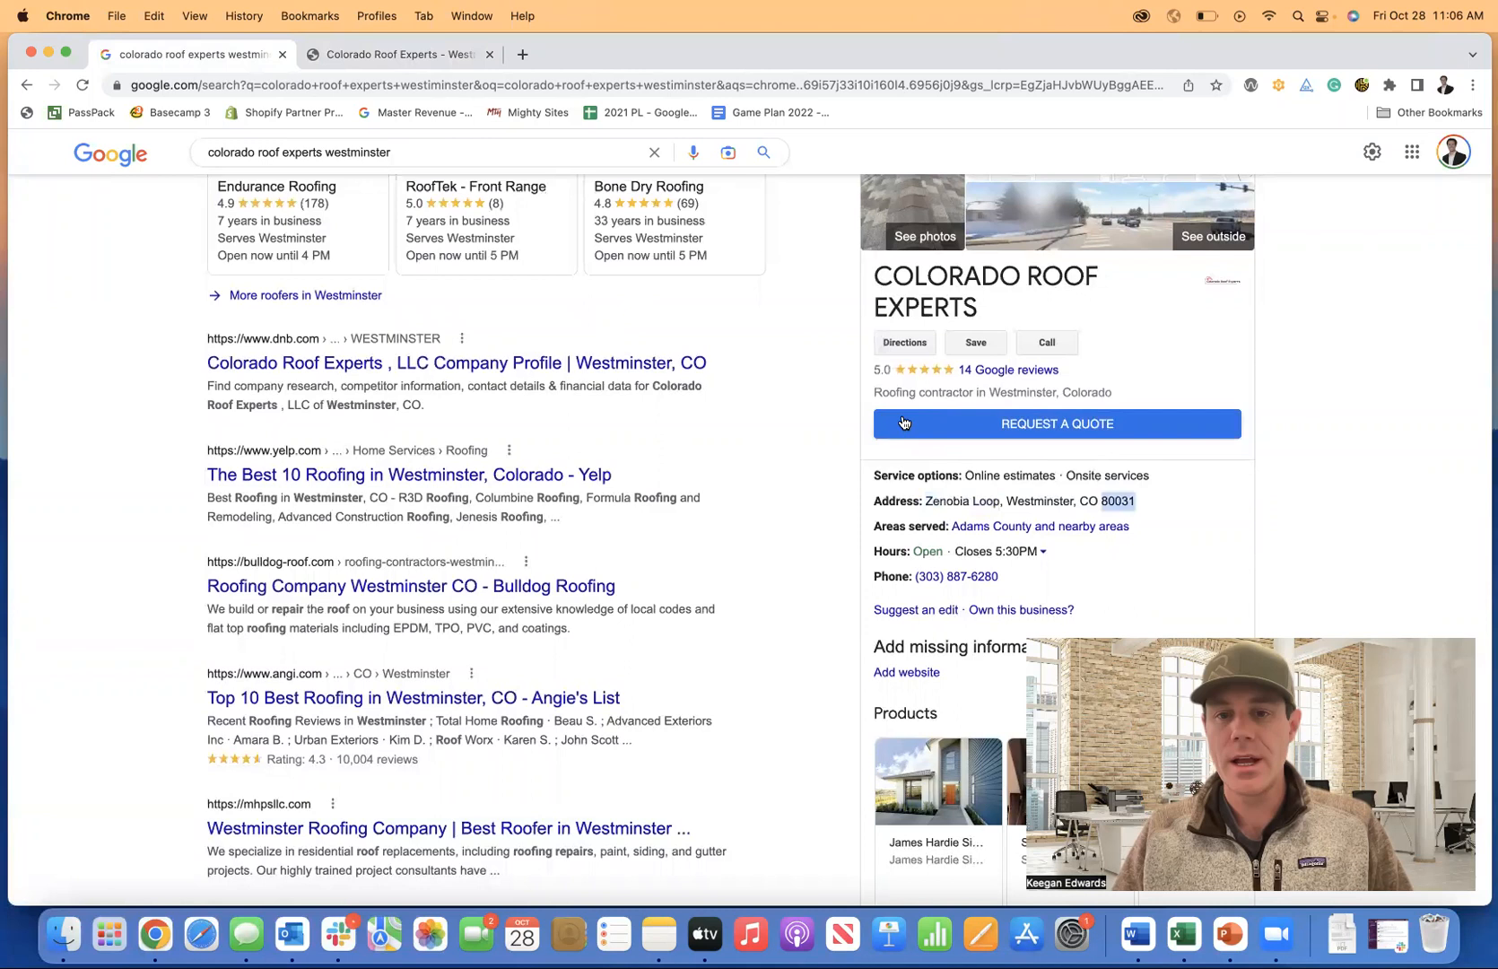
pyautogui.scroll(-3, 937, 426)
pyautogui.moveTo(1003, 443); pyautogui.dragTo(912, 443)
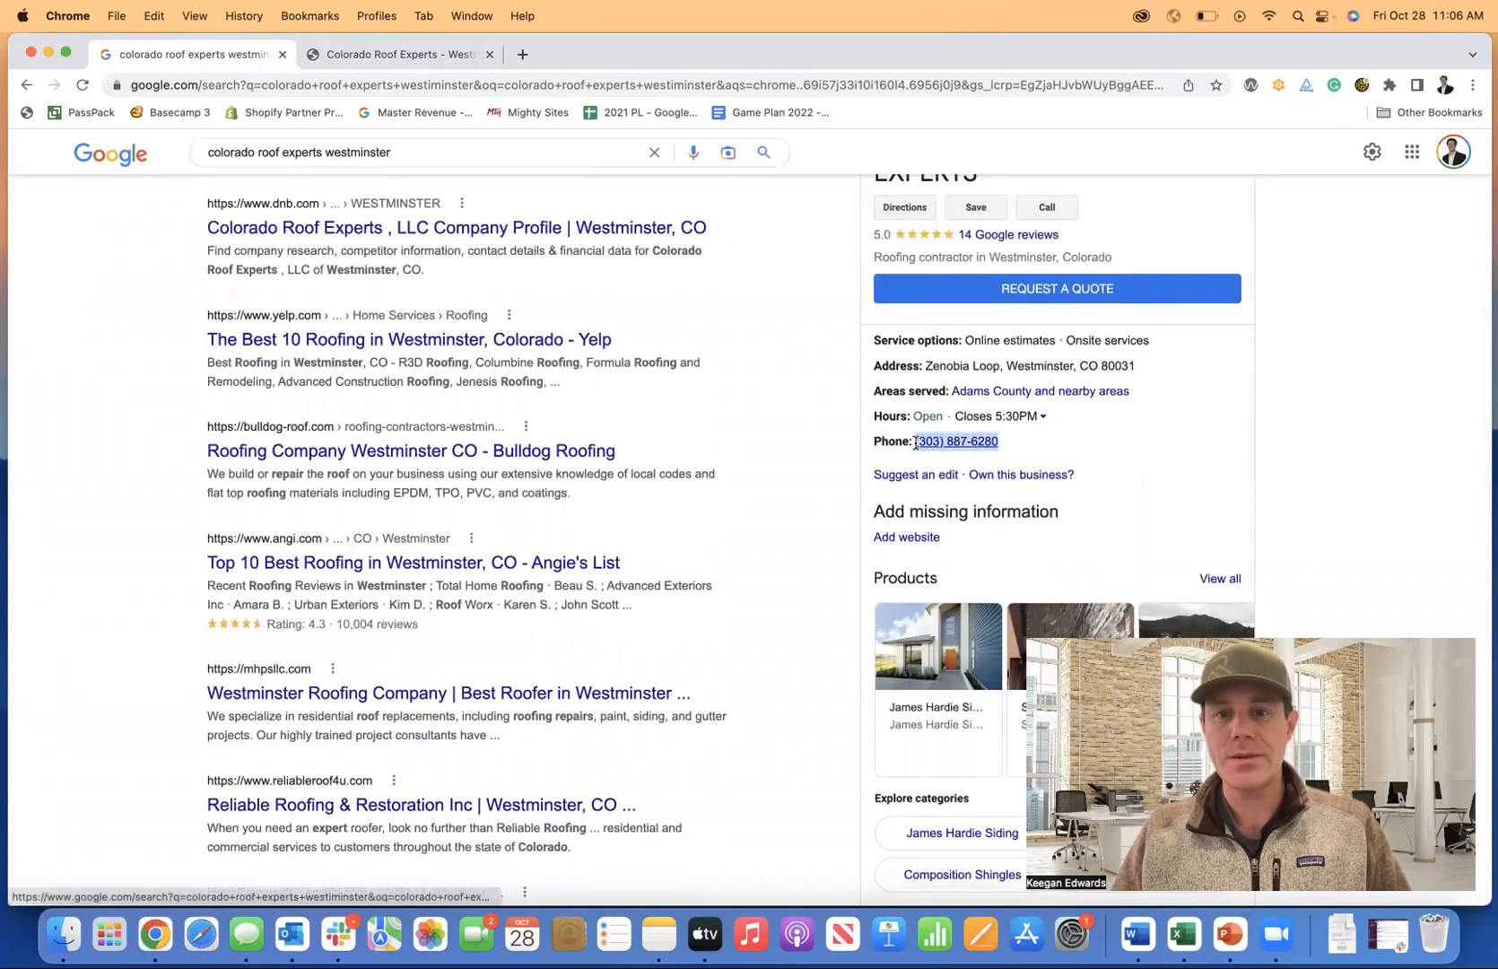
pyautogui.press('super+c')
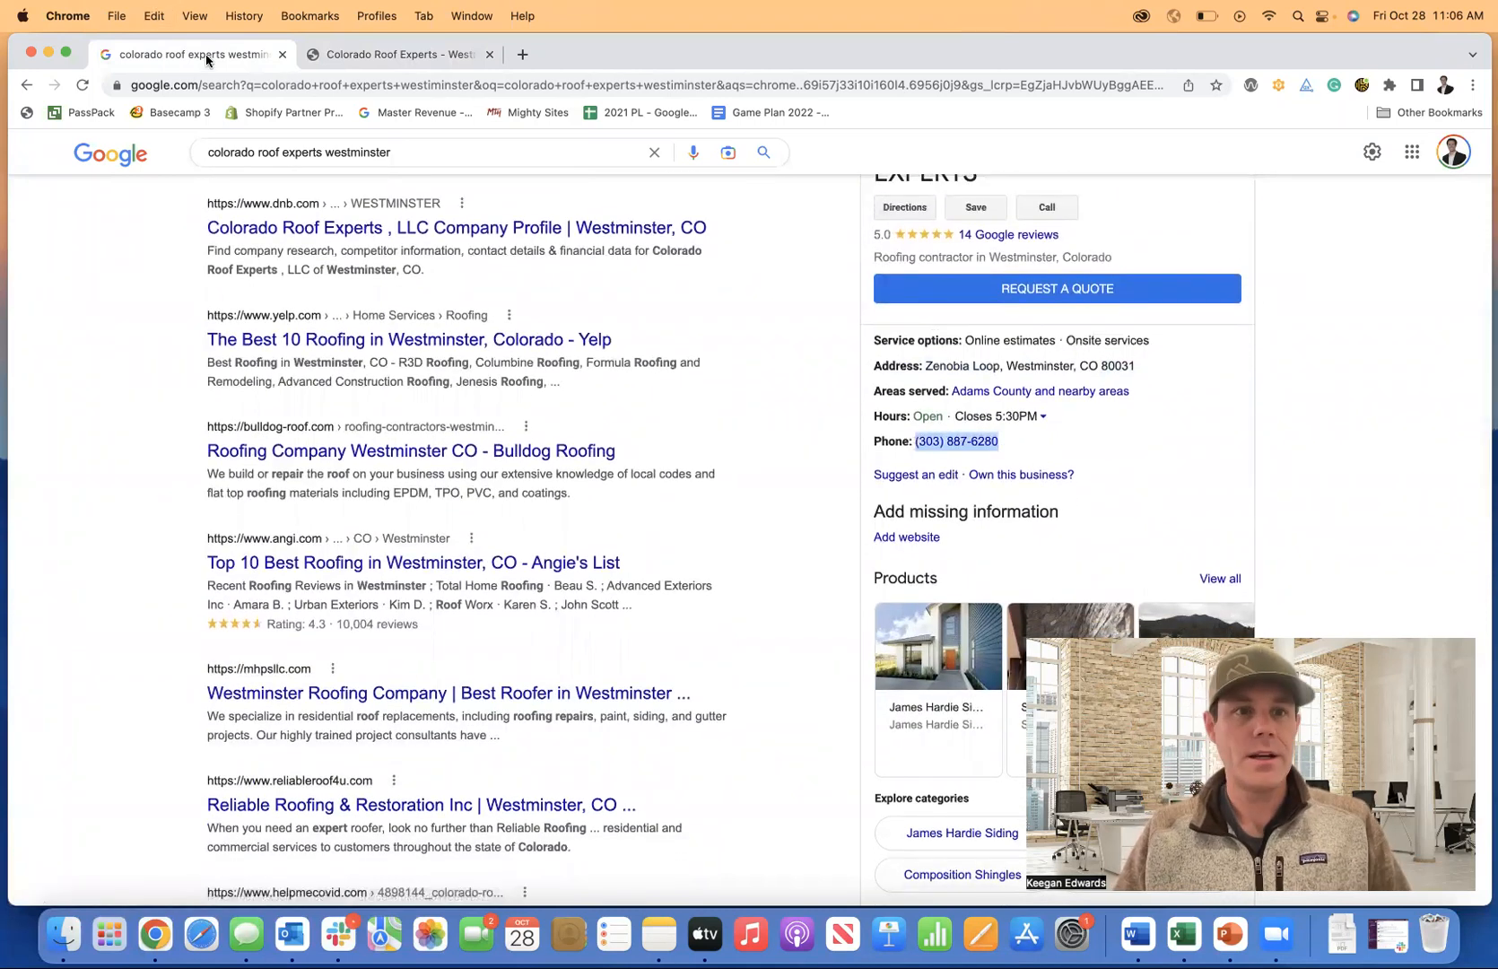
pyautogui.click(363, 52)
pyautogui.click(711, 421)
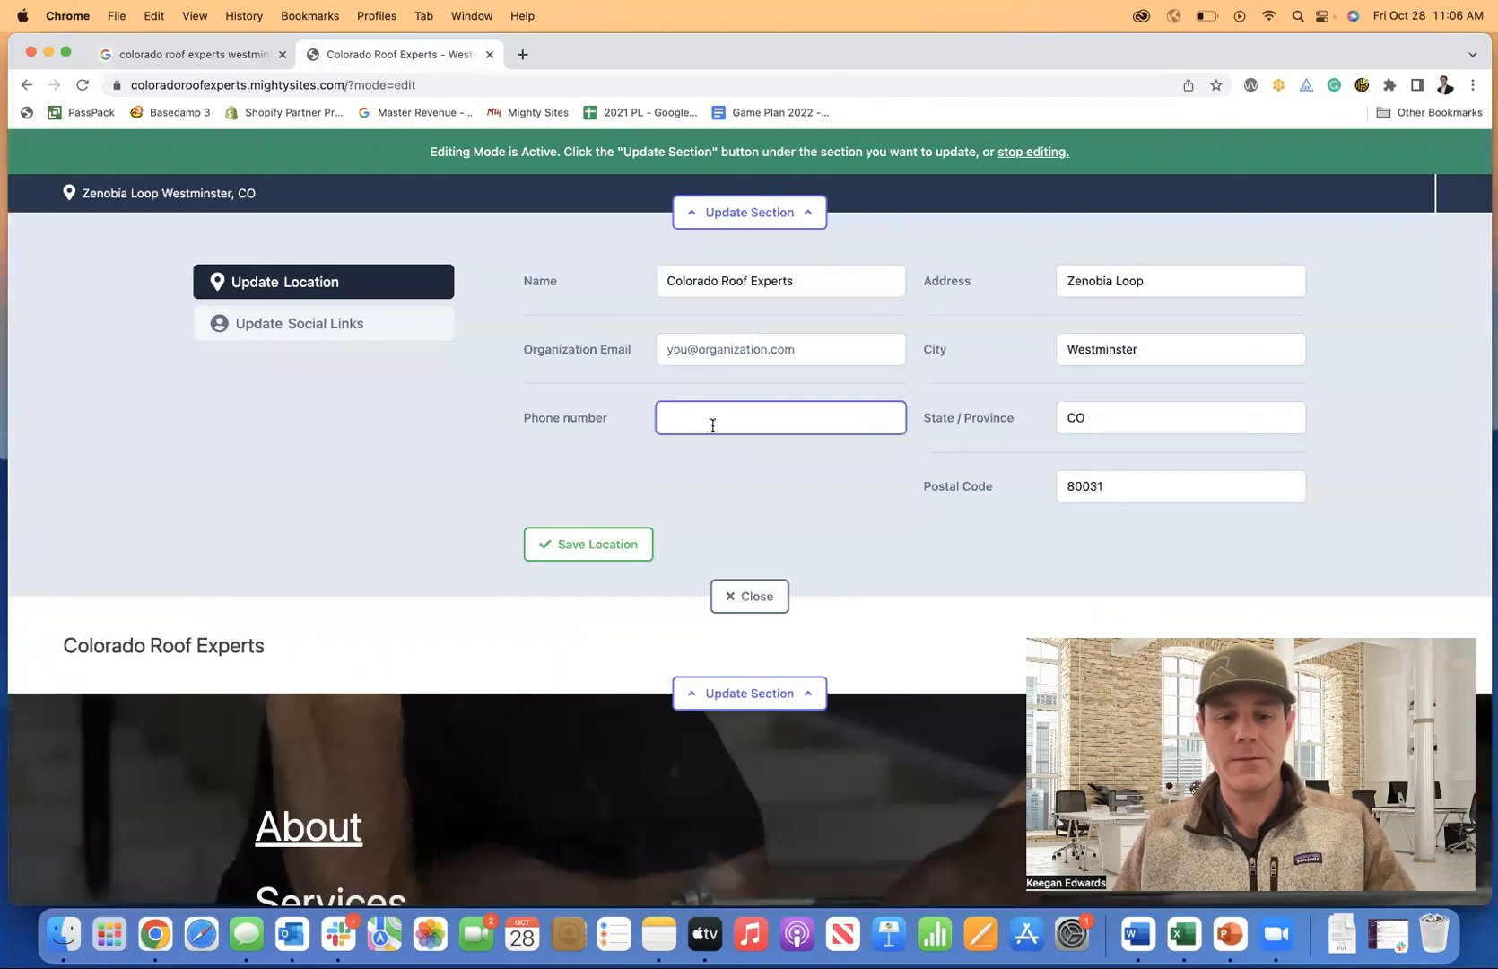
pyautogui.press('super+v')
pyautogui.click(609, 538)
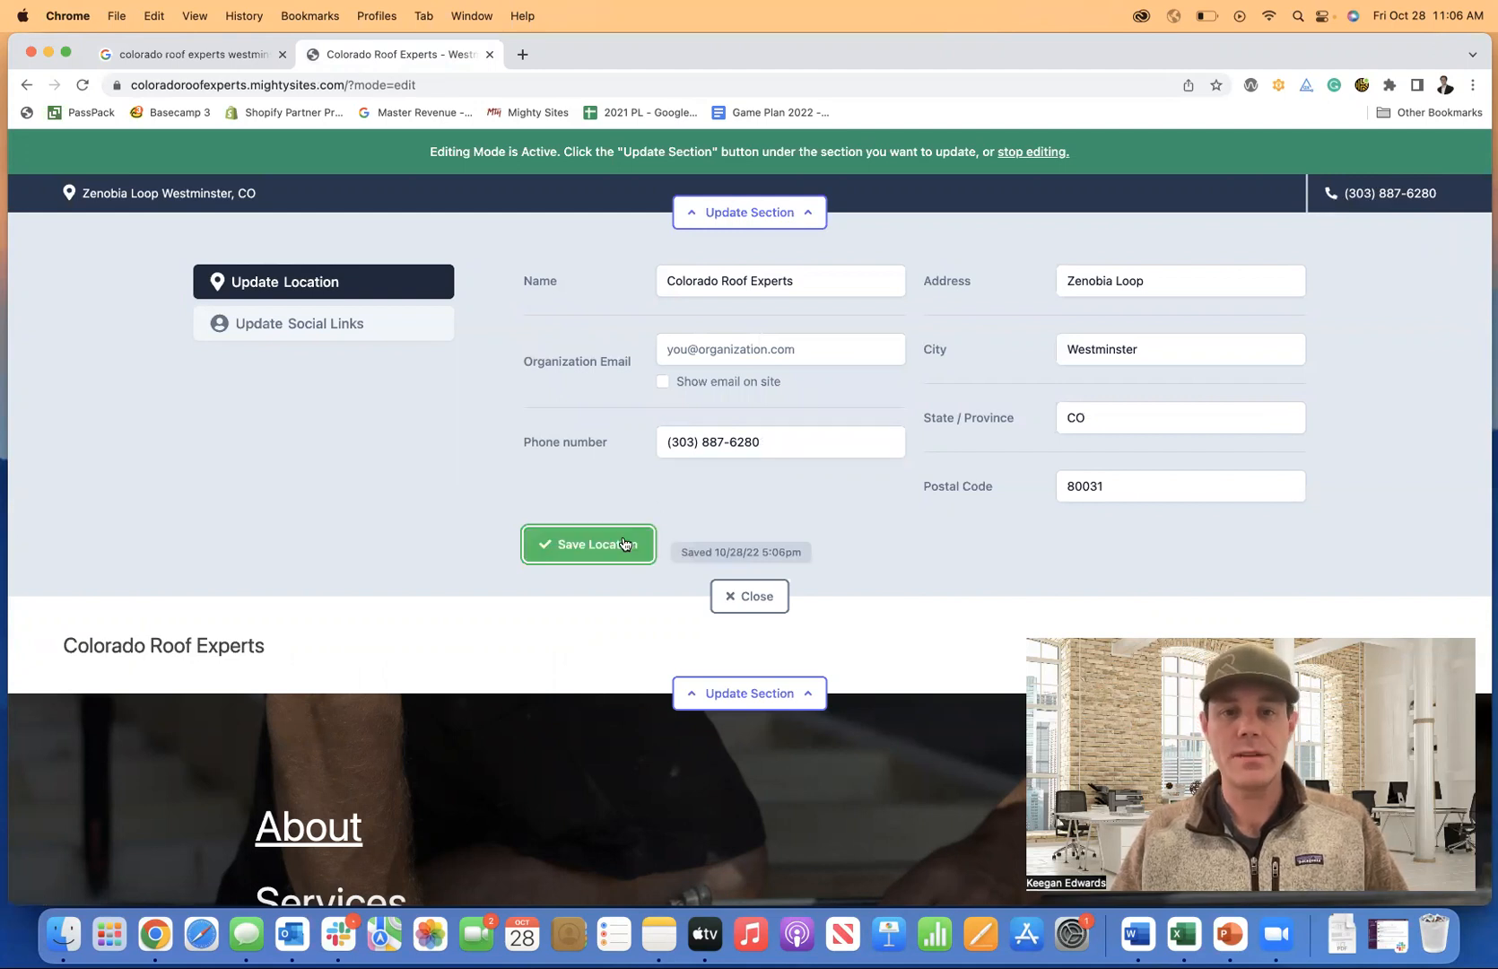
# Close the location settings.
pyautogui.click(364, 332)
pyautogui.click(357, 289)
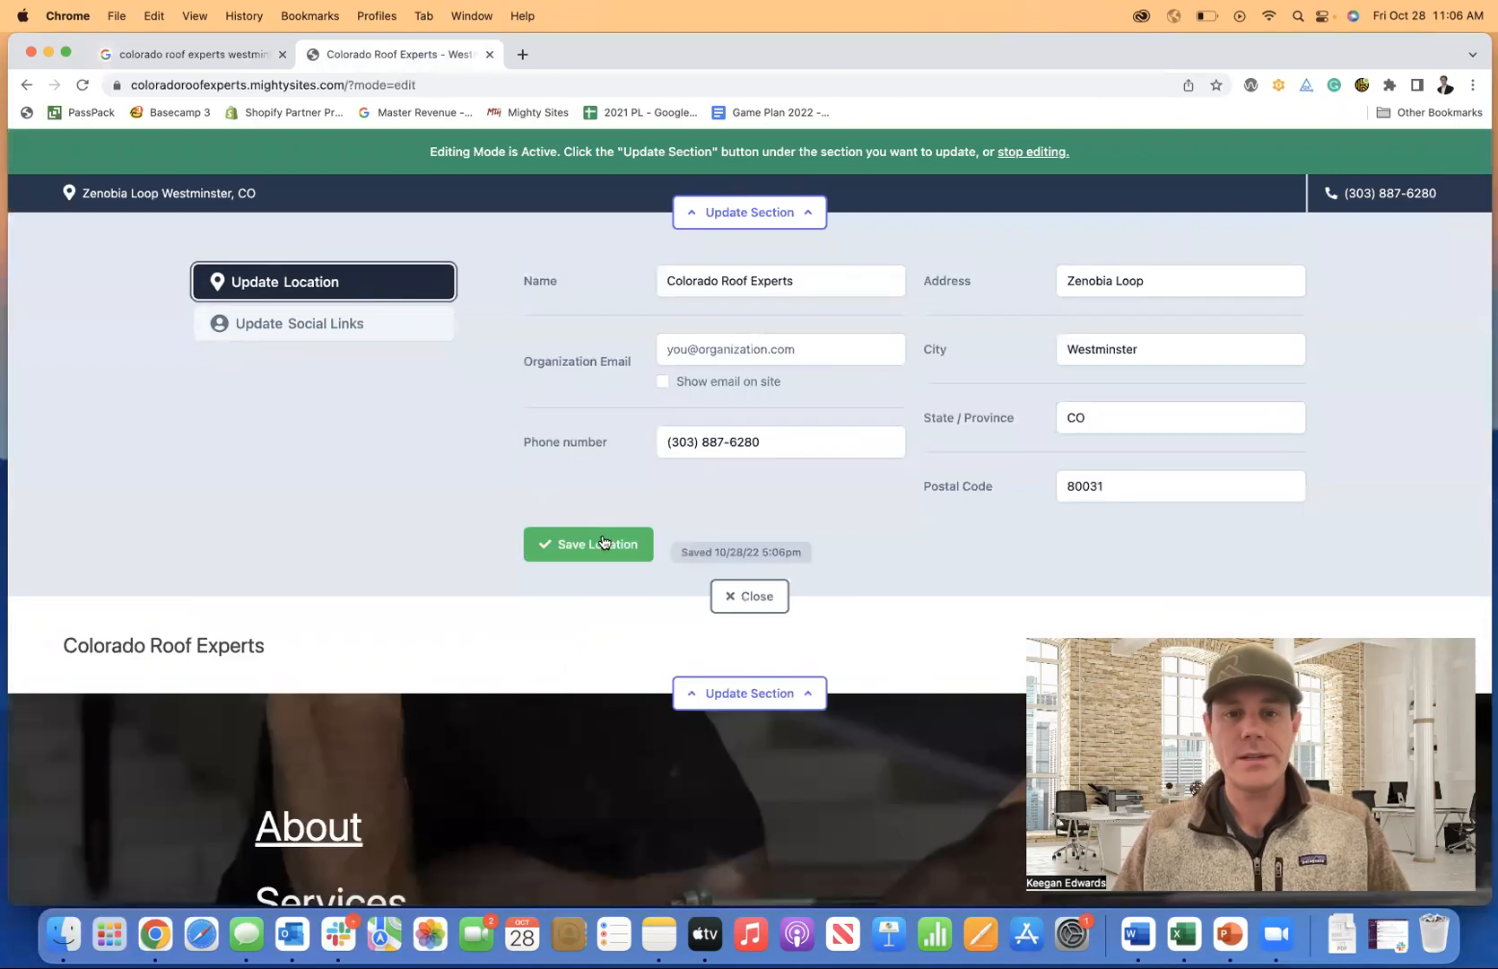
pyautogui.click(745, 598)
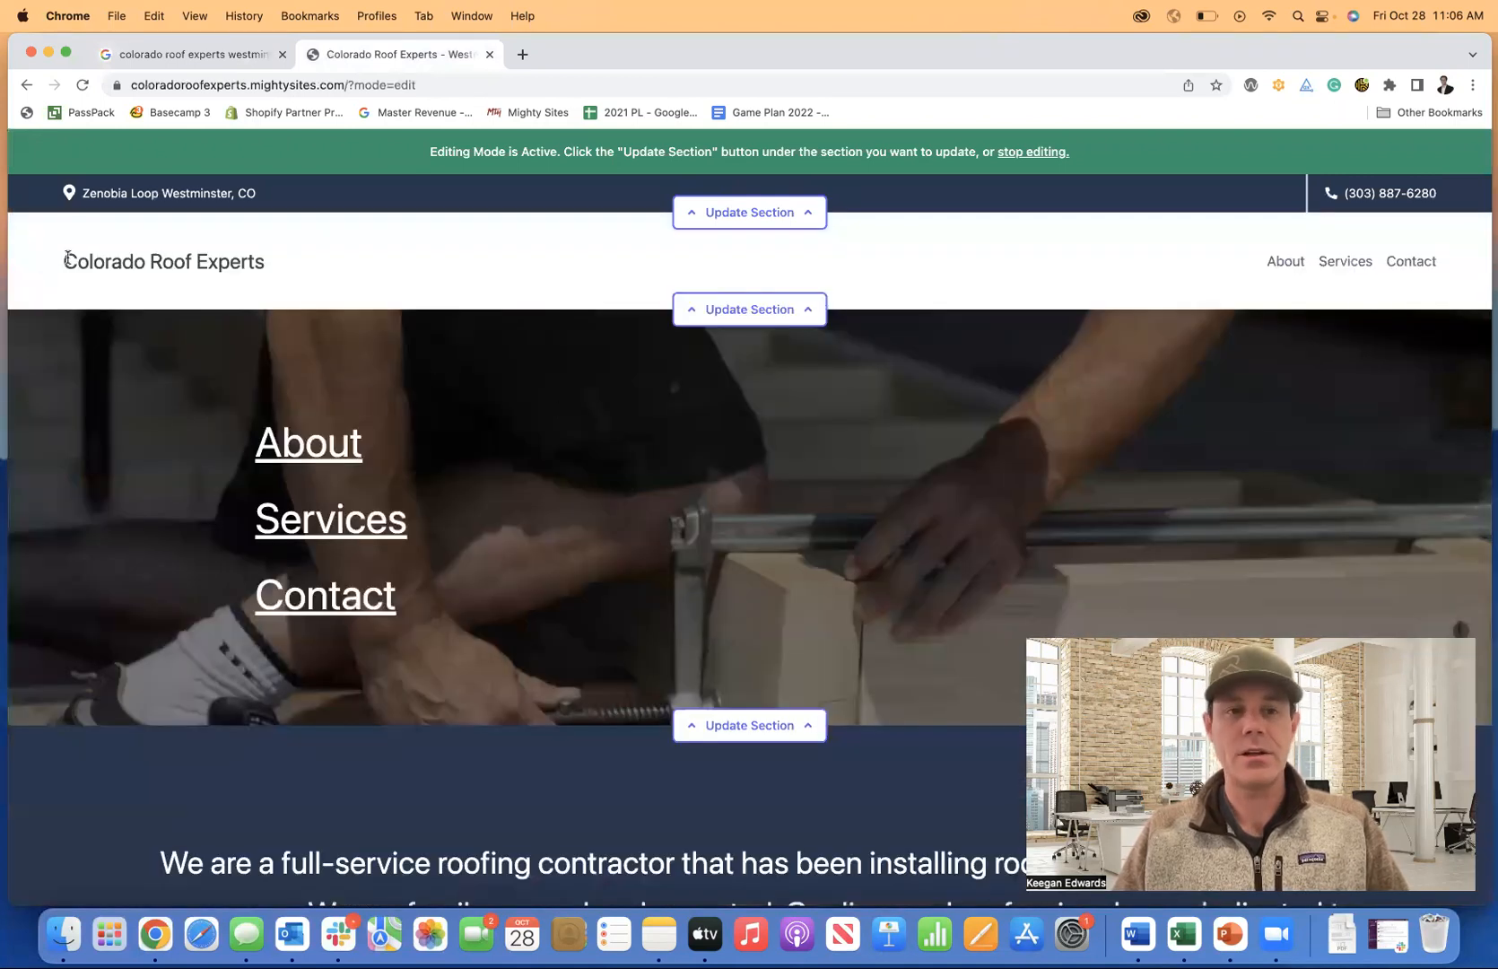
# Open canva.com in a new browser tab.
pyautogui.click(164, 55)
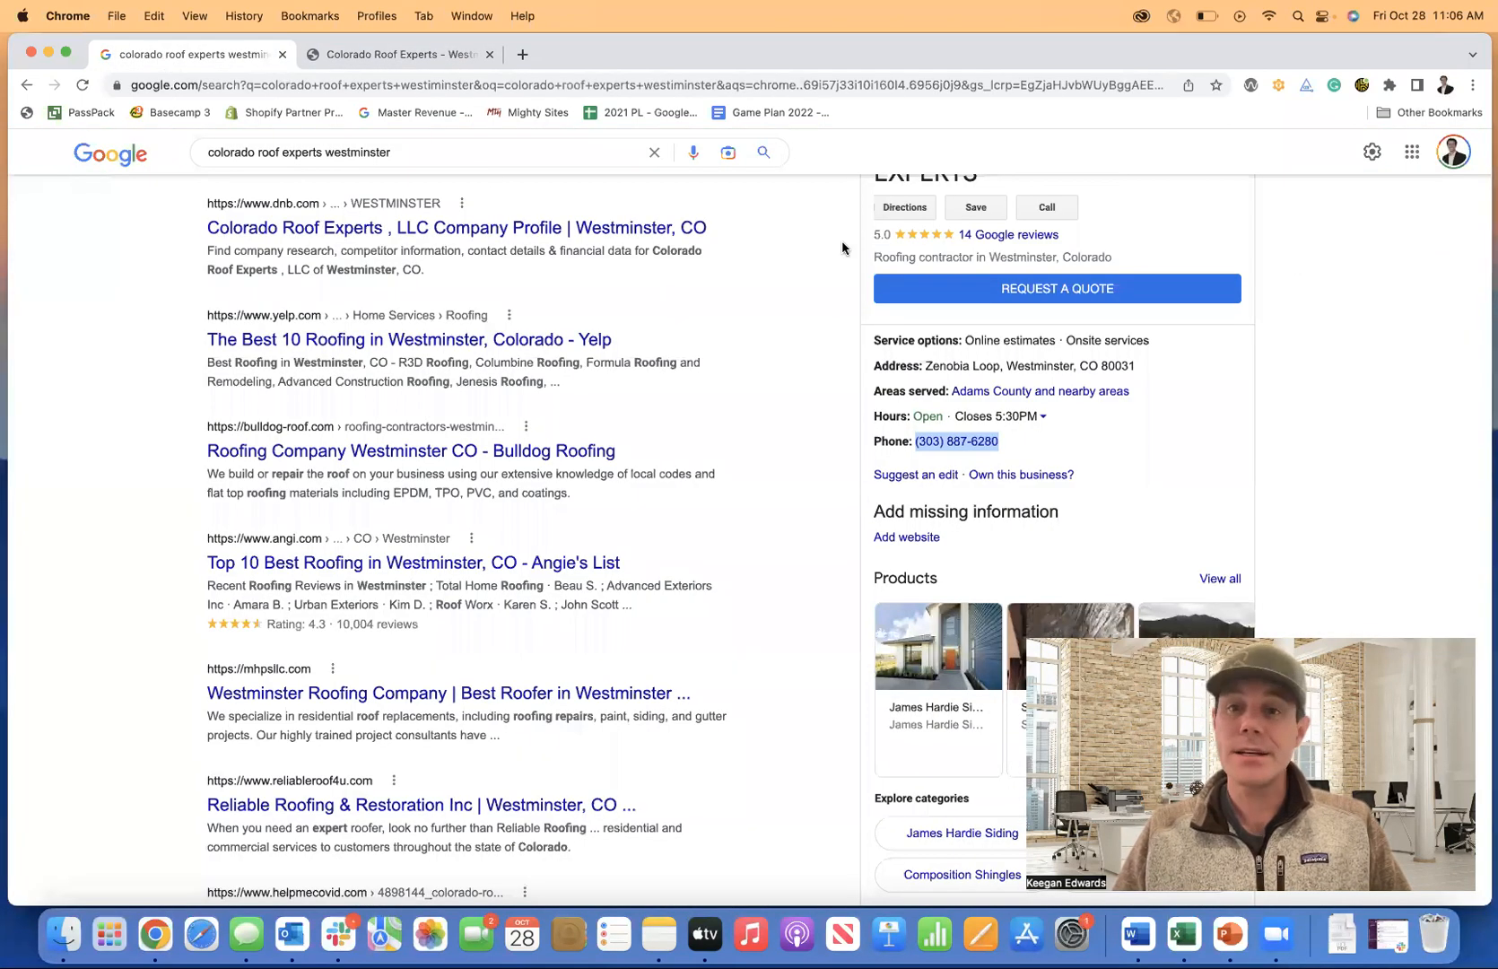
pyautogui.scroll(3, 851, 240)
pyautogui.scroll(2, 1155, 302)
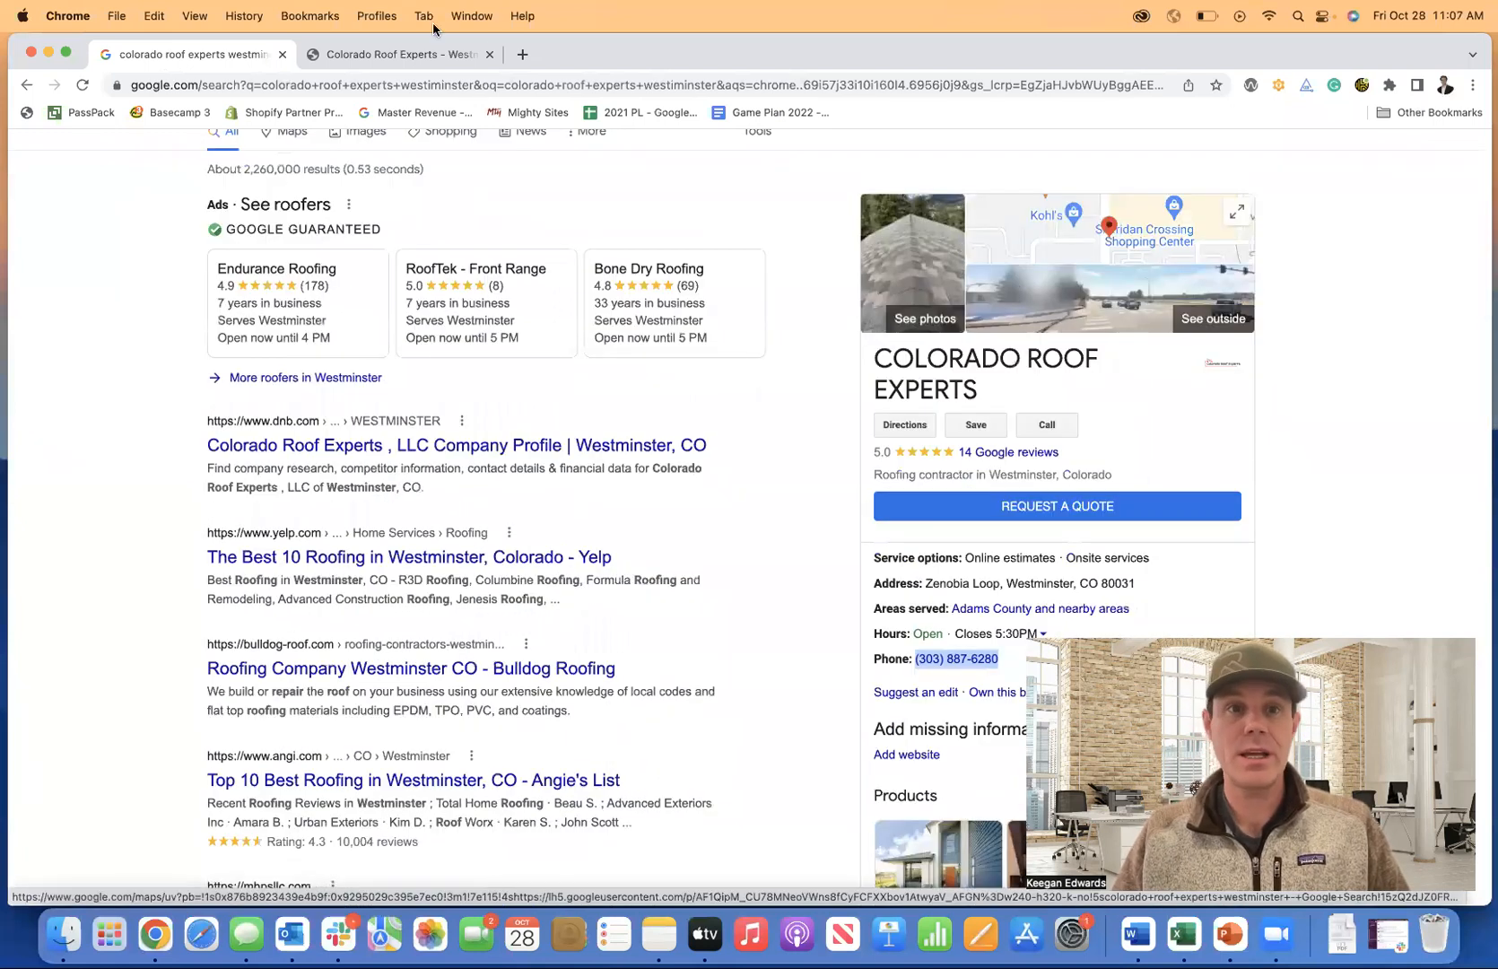
pyautogui.click(391, 57)
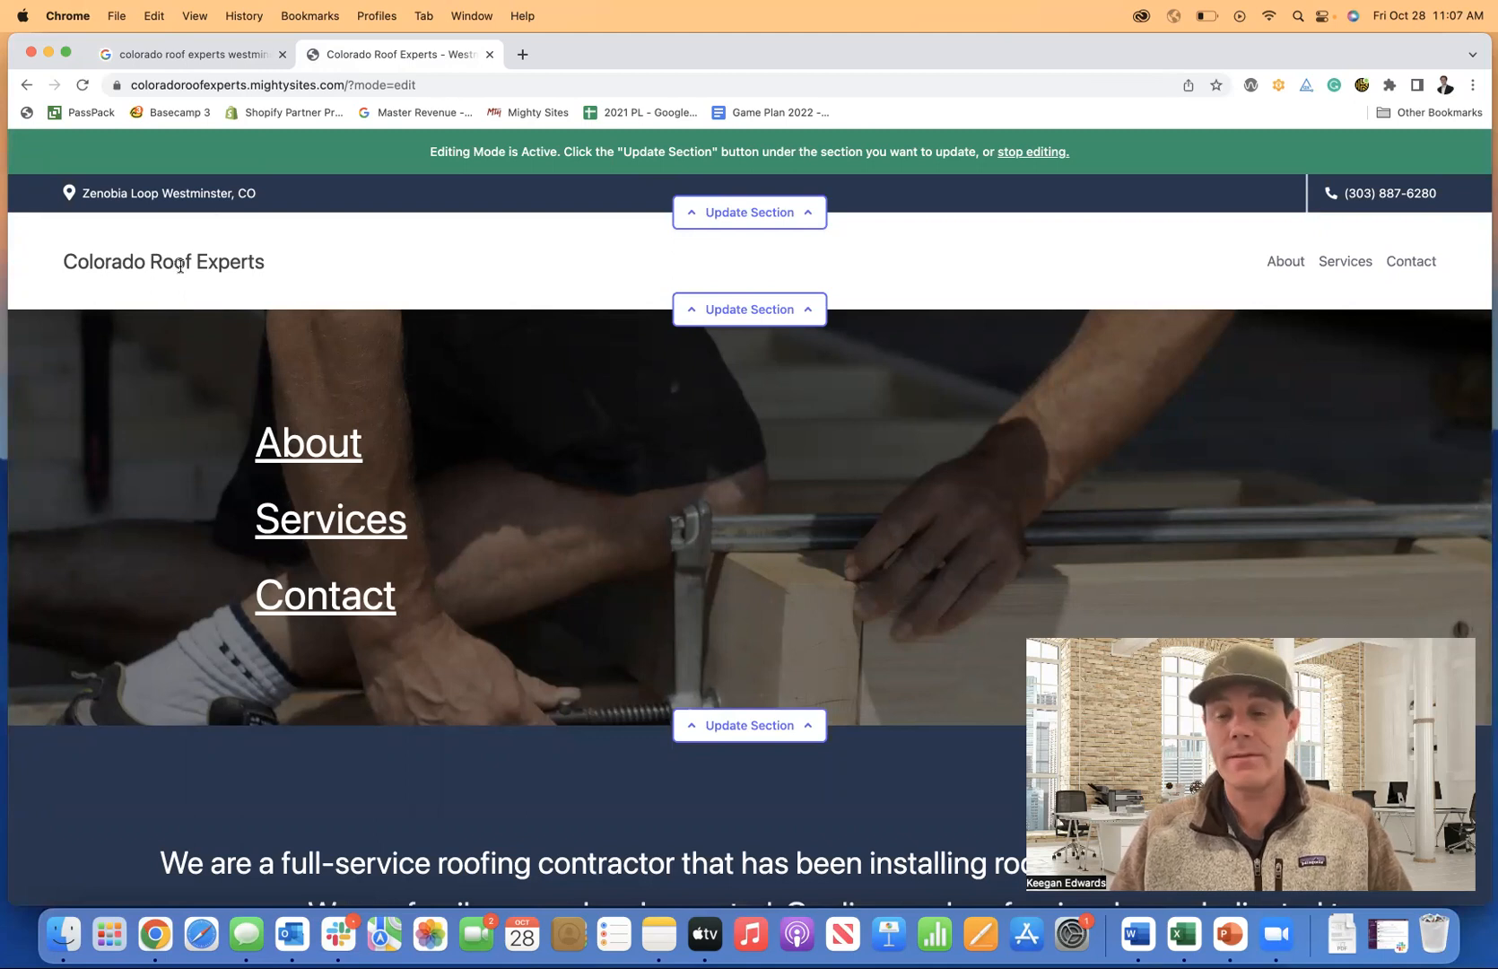
pyautogui.click(522, 55)
pyautogui.write('canva.com')
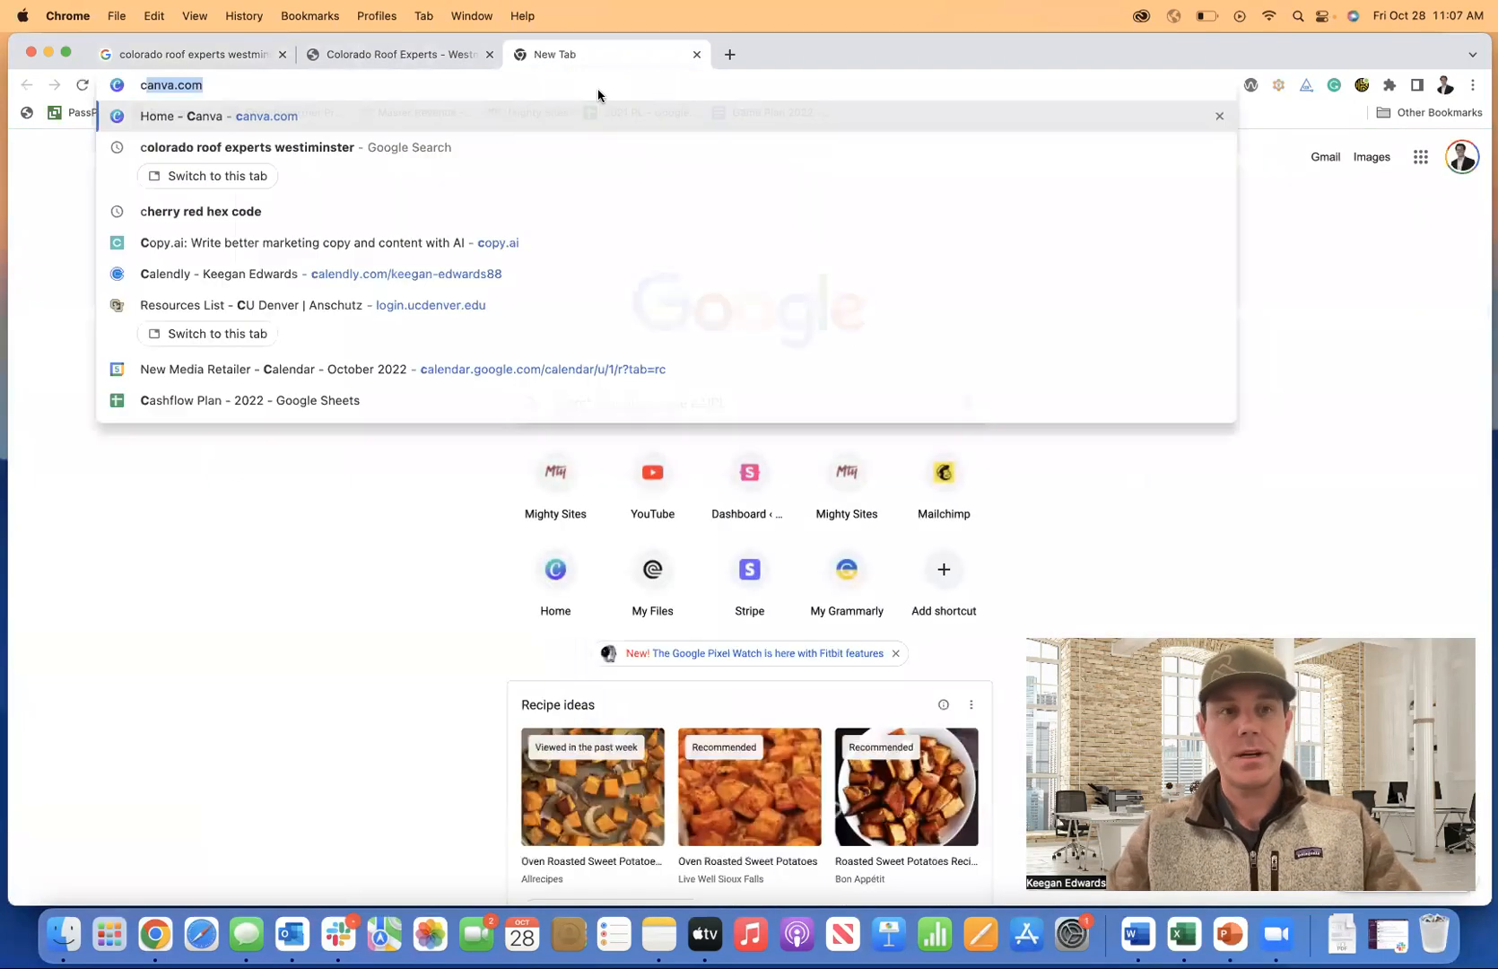
pyautogui.press('Return')
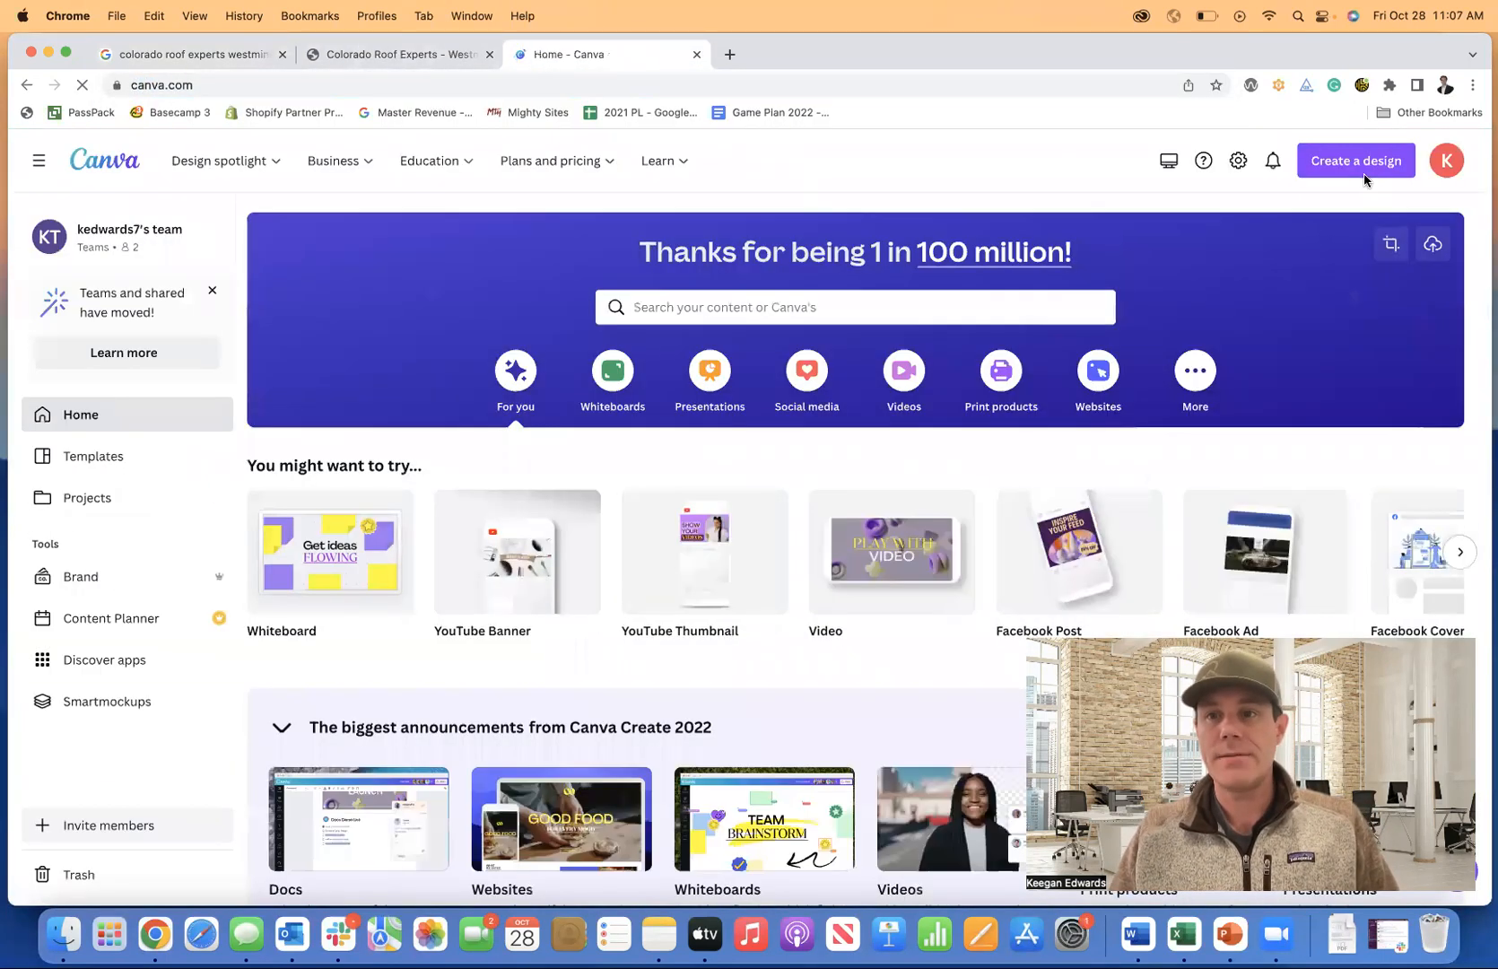
# Create a new 500 × 500 px Logo design found by searching 'logo'.
pyautogui.click(1356, 161)
pyautogui.write('logo')
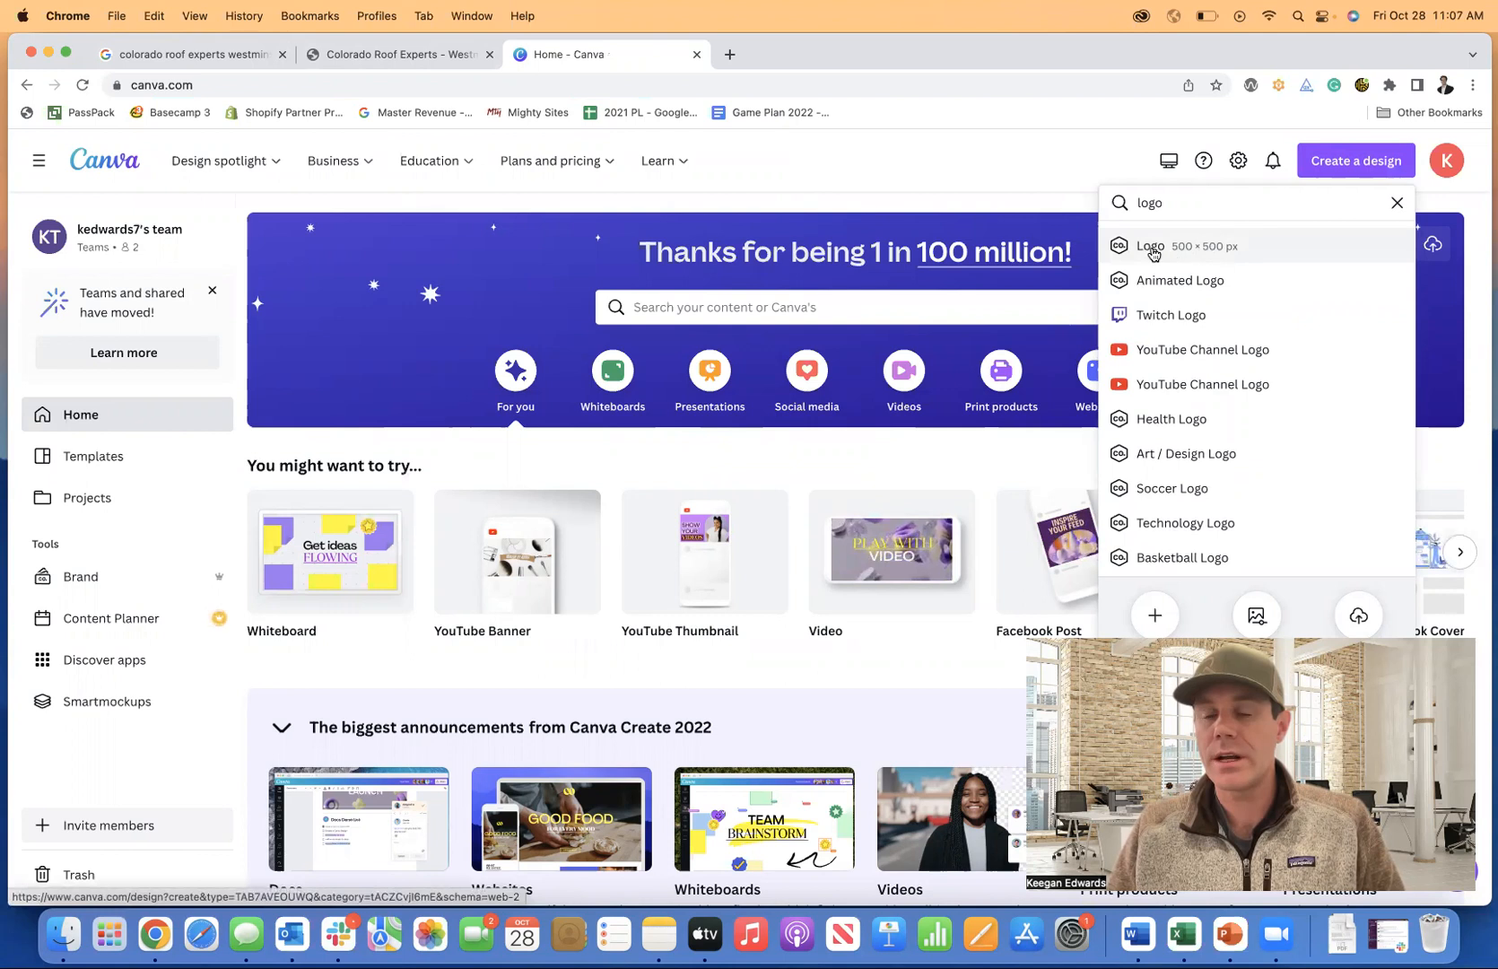
pyautogui.click(1158, 251)
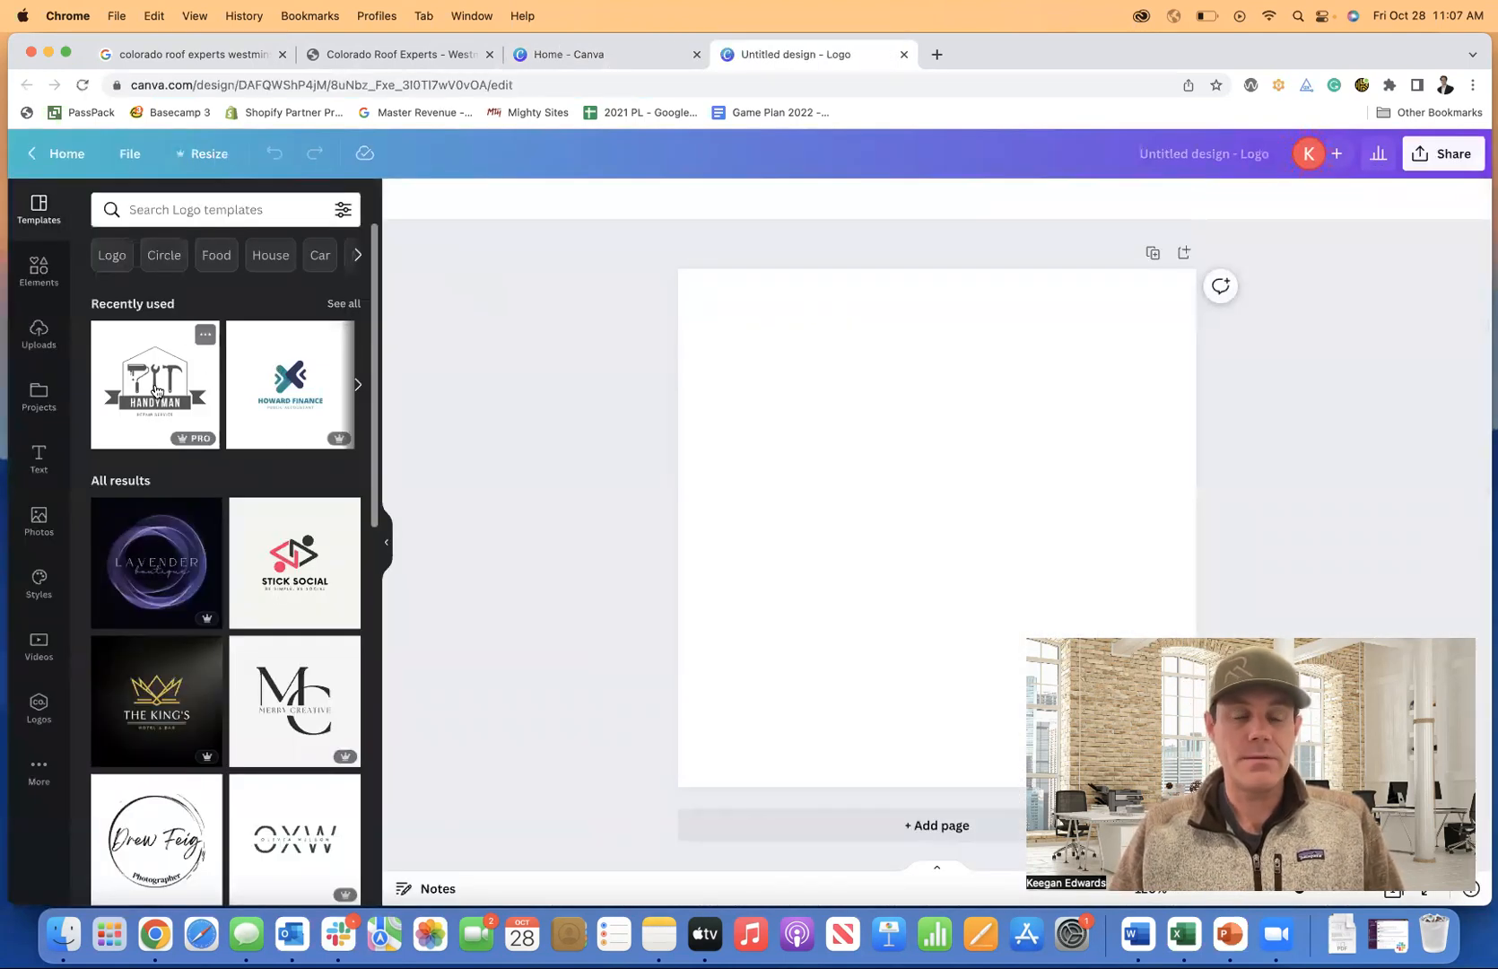
# Place the Handyman template and experiment with resizing and deleting its graphics, then undo it all.
pyautogui.moveTo(153, 388); pyautogui.dragTo(807, 414)
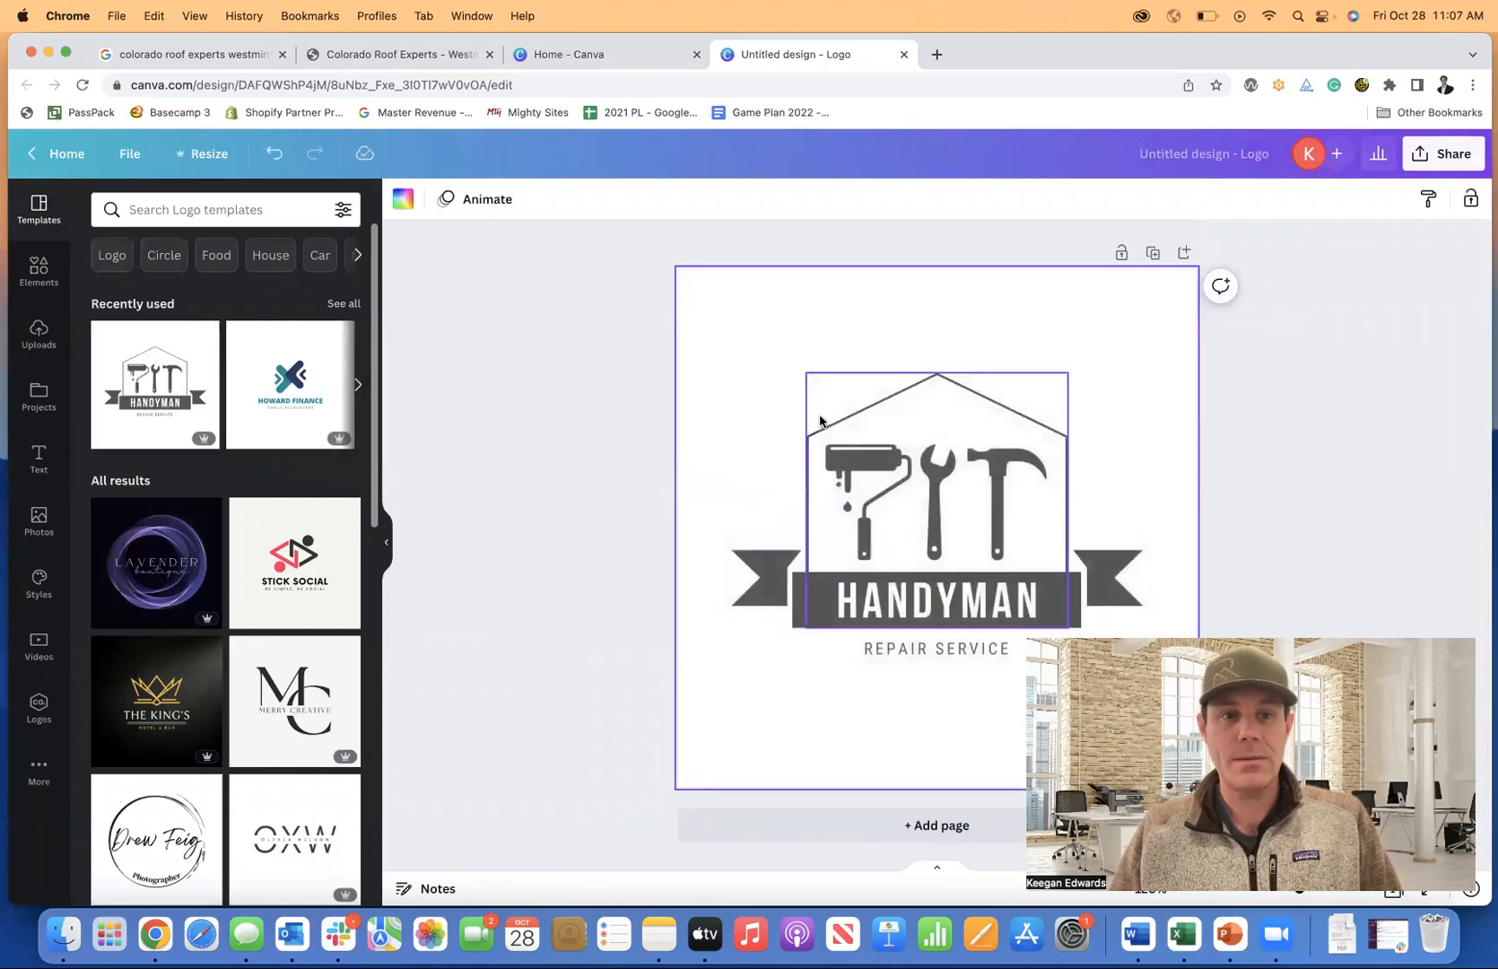
pyautogui.click(1020, 418)
pyautogui.moveTo(1067, 372)
pyautogui.mouseDown()
pyautogui.moveTo(1157, 315)
pyautogui.moveTo(1089, 352)
pyautogui.mouseUp()
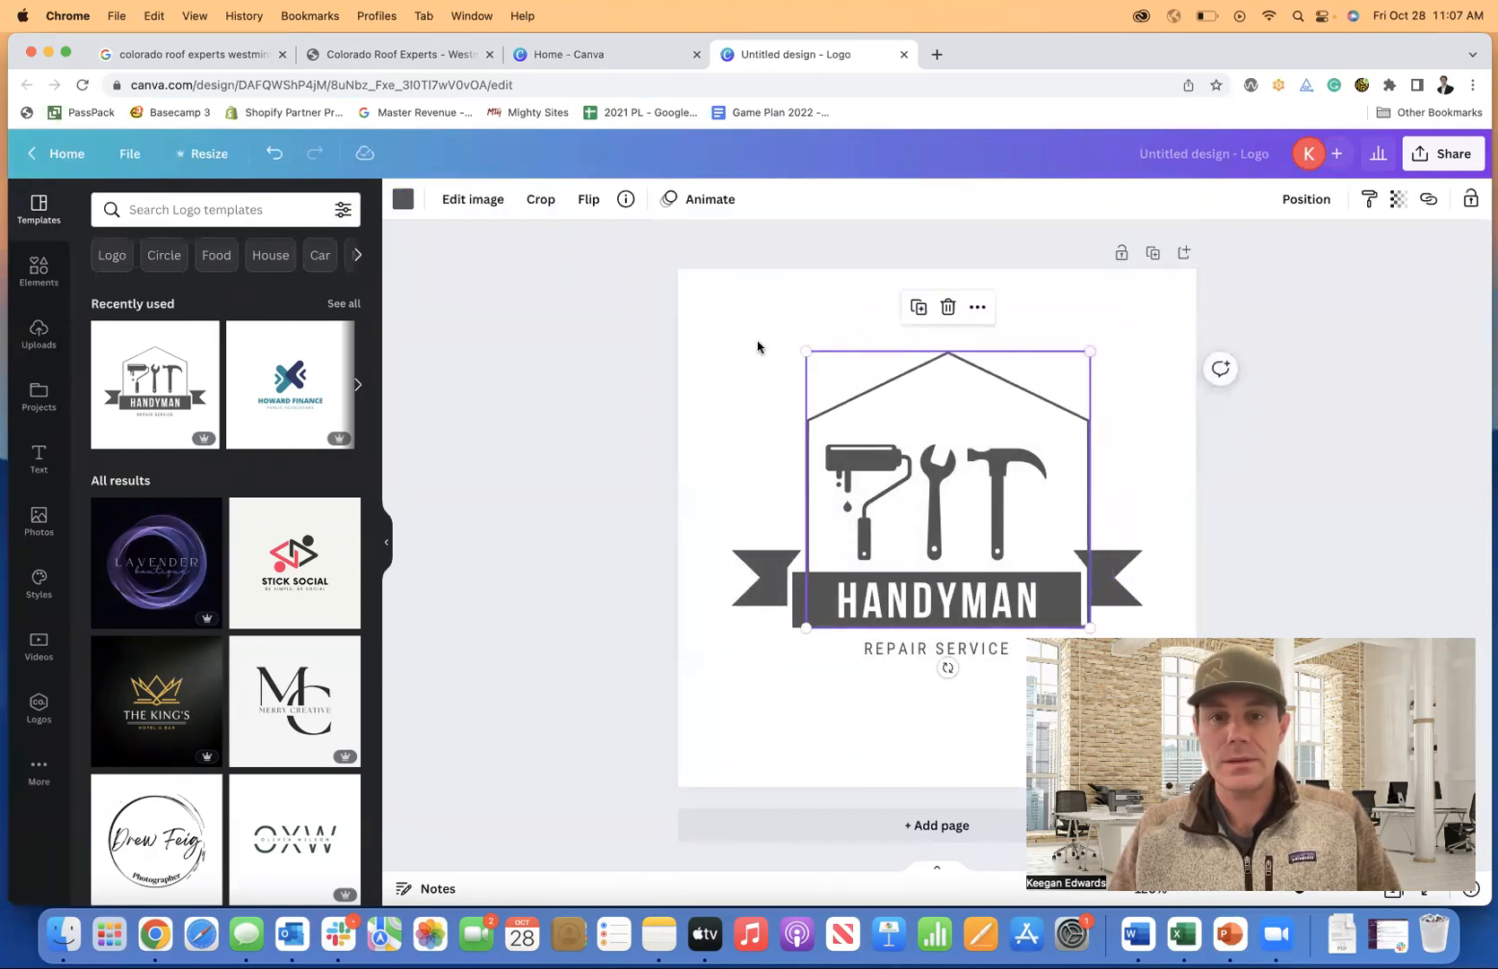
pyautogui.click(947, 311)
pyautogui.click(952, 460)
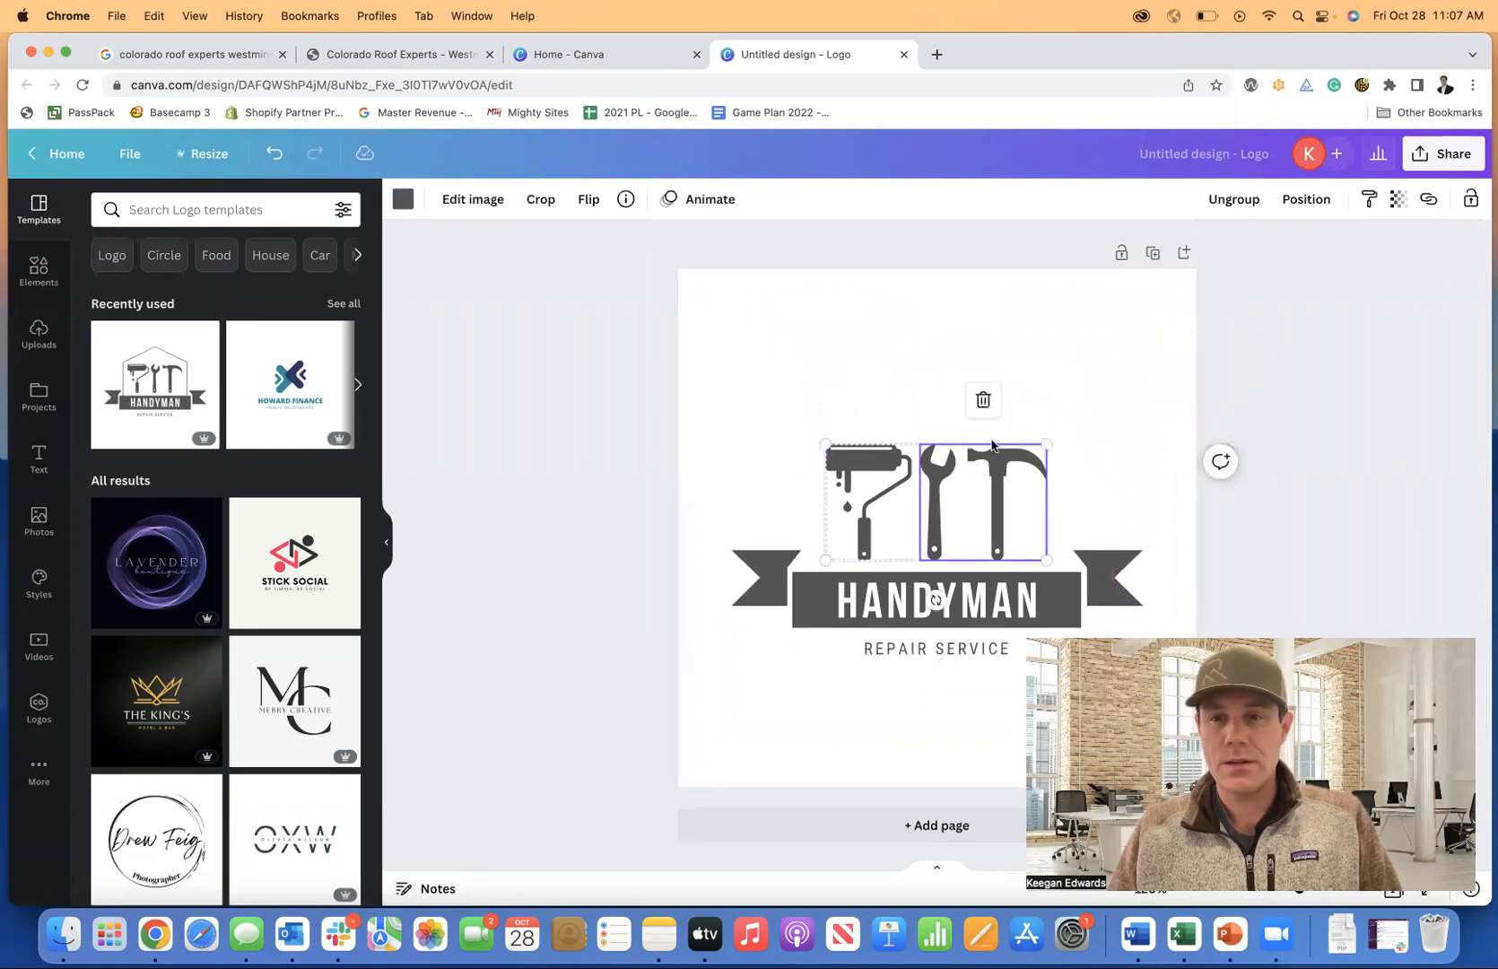
pyautogui.click(986, 401)
pyautogui.click(272, 154)
pyautogui.click(272, 155)
pyautogui.click(269, 156)
# Re-place the Handyman template and change its text to COLORADO and ROOF EXPERTS.
pyautogui.moveTo(154, 383); pyautogui.dragTo(769, 388)
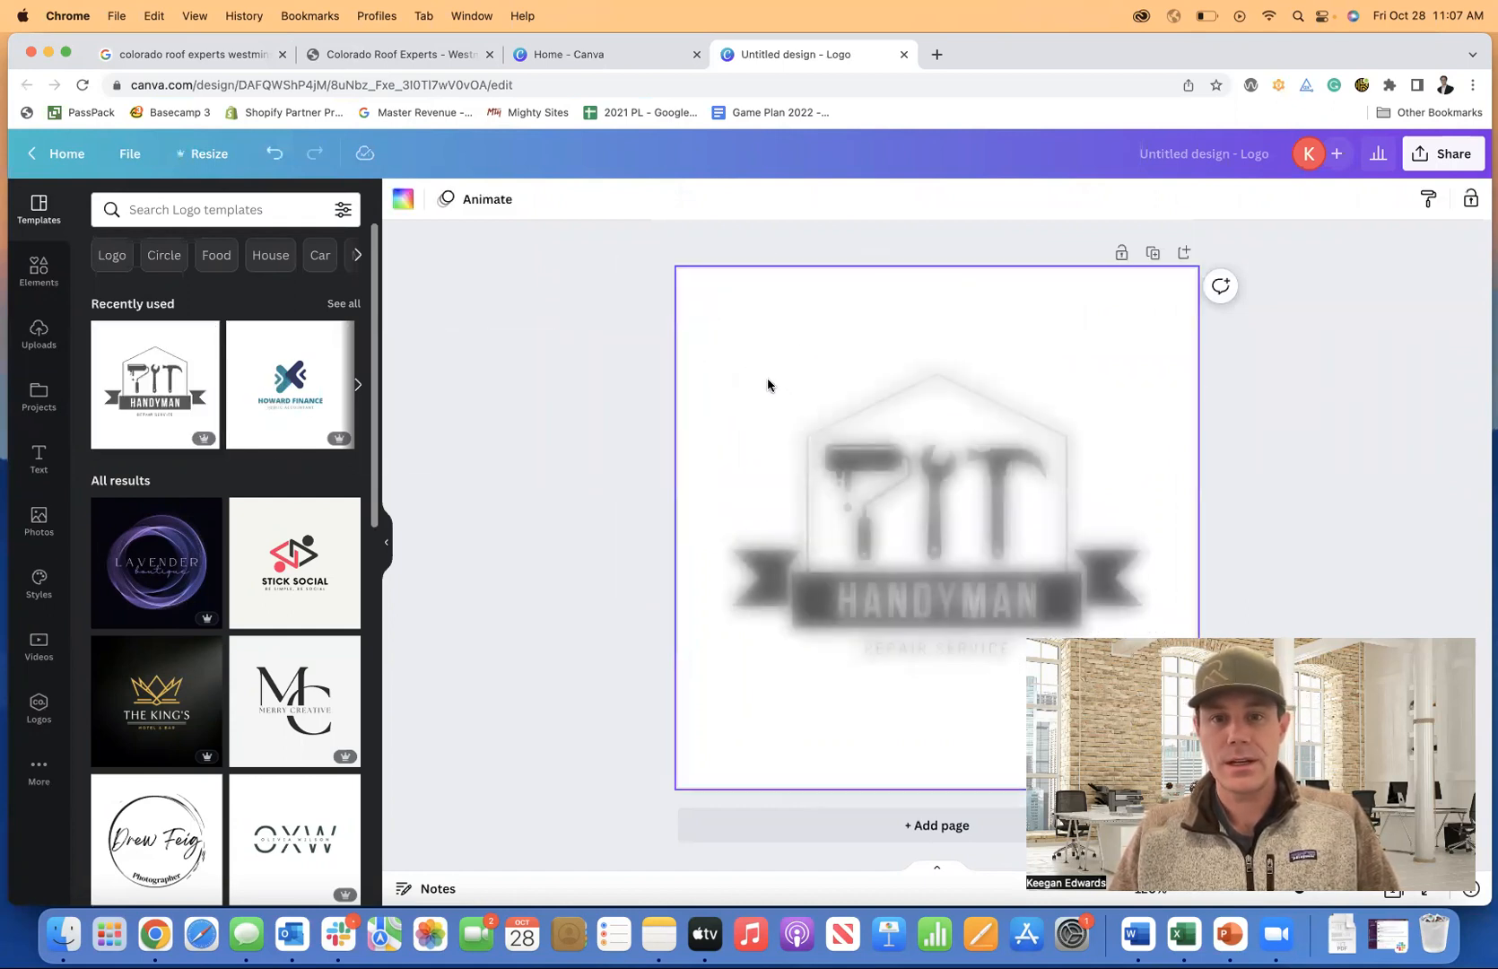
pyautogui.click(535, 336)
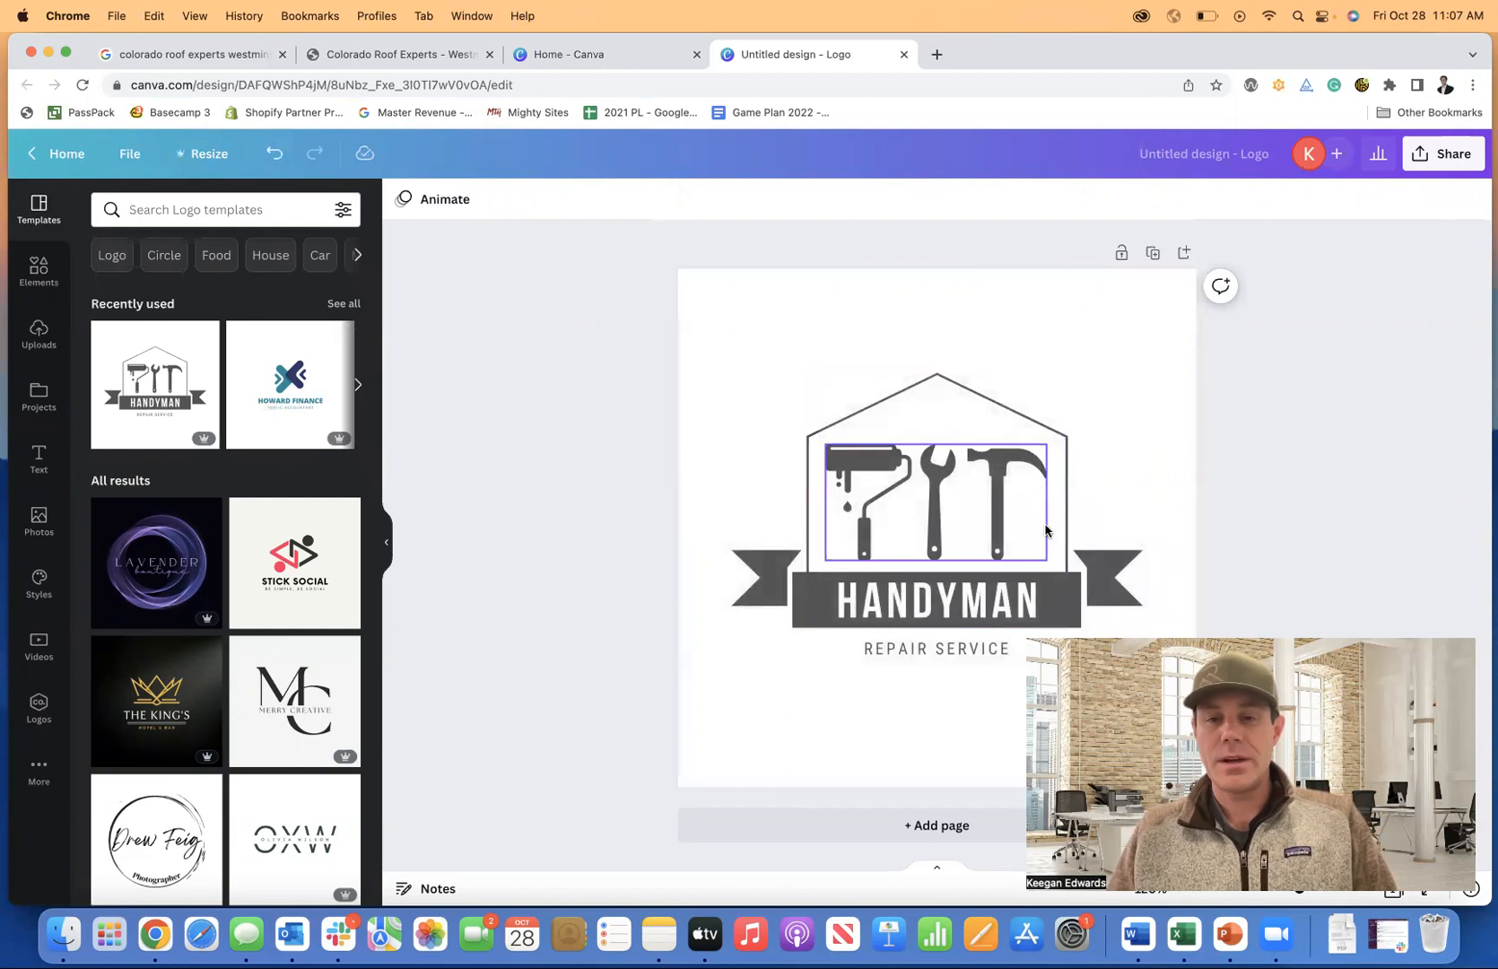
pyautogui.doubleClick(981, 606)
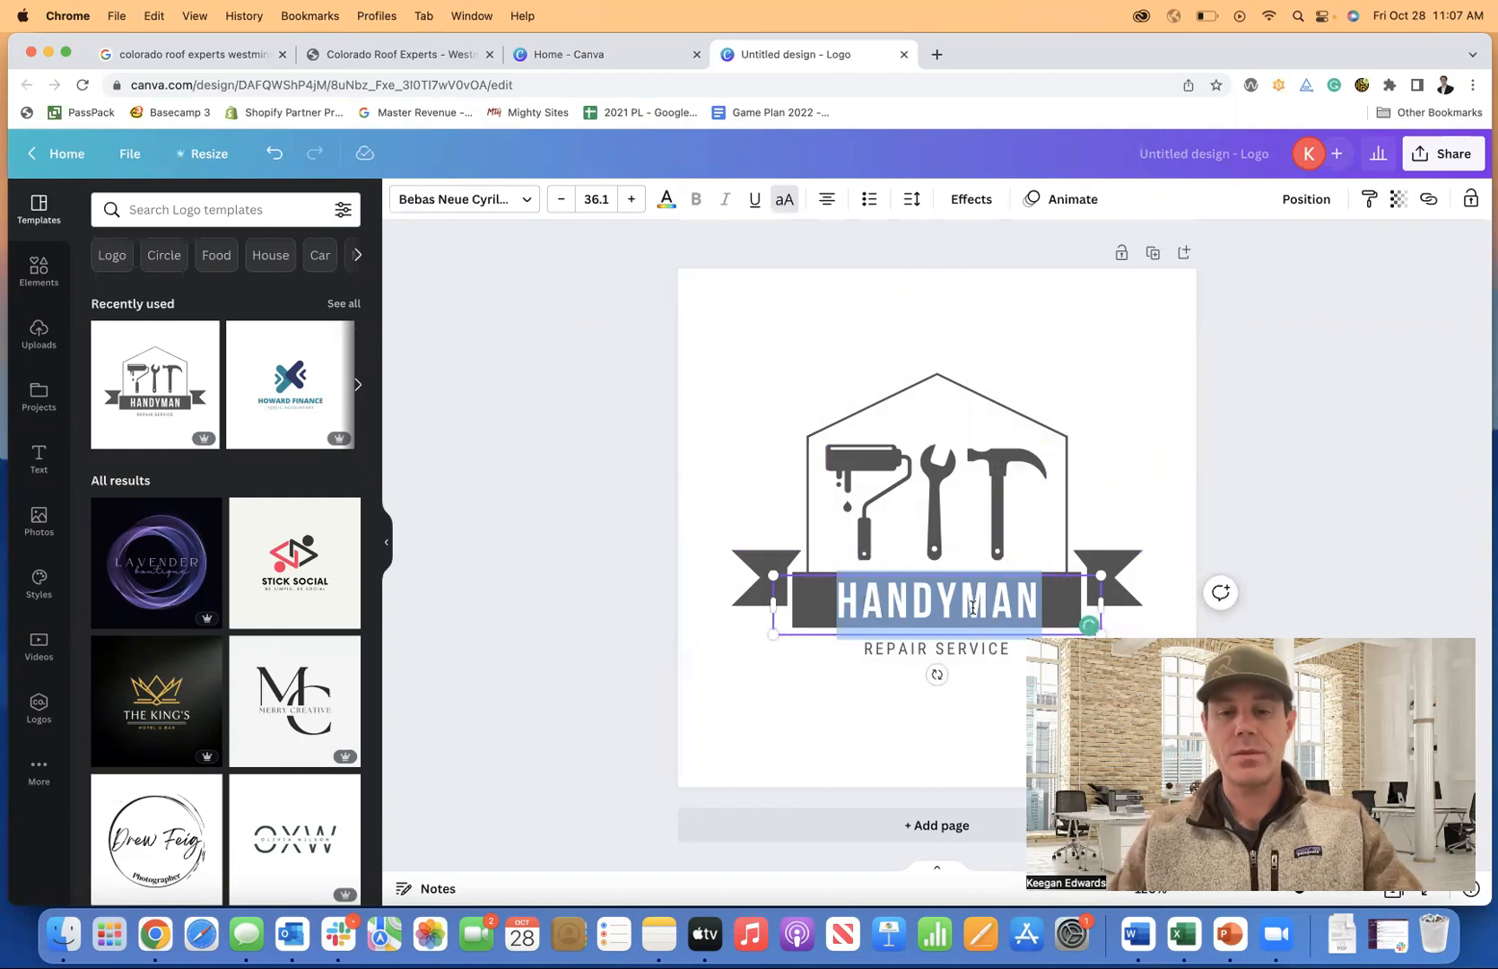
pyautogui.write('COLORADO')
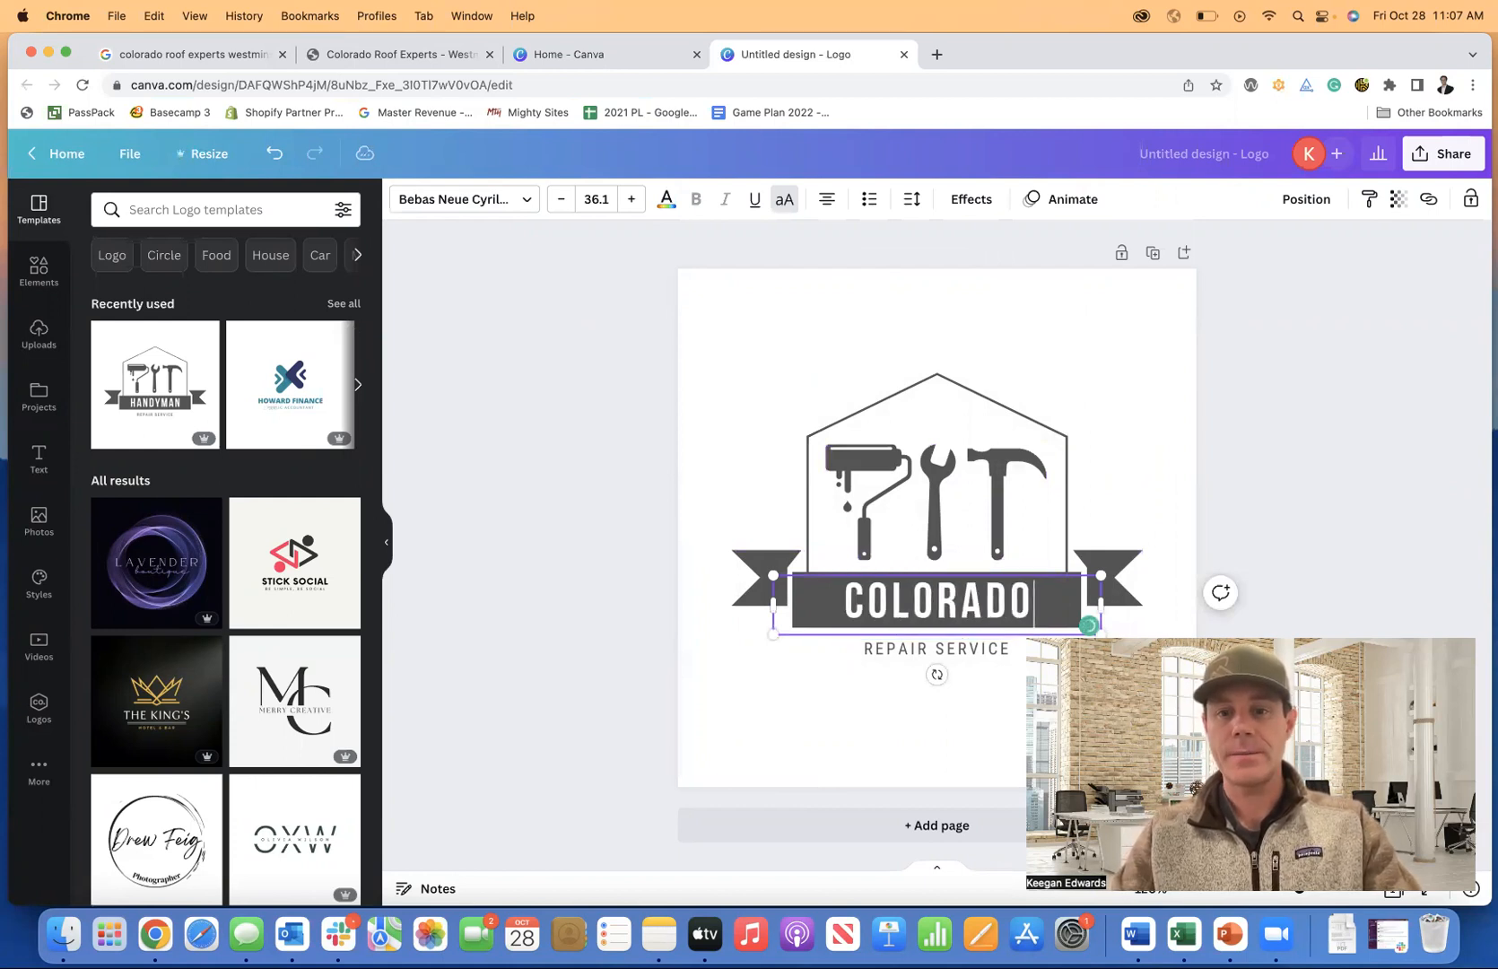
pyautogui.click(905, 655)
pyautogui.doubleClick(905, 654)
pyautogui.write('ROOF EXPERTS')
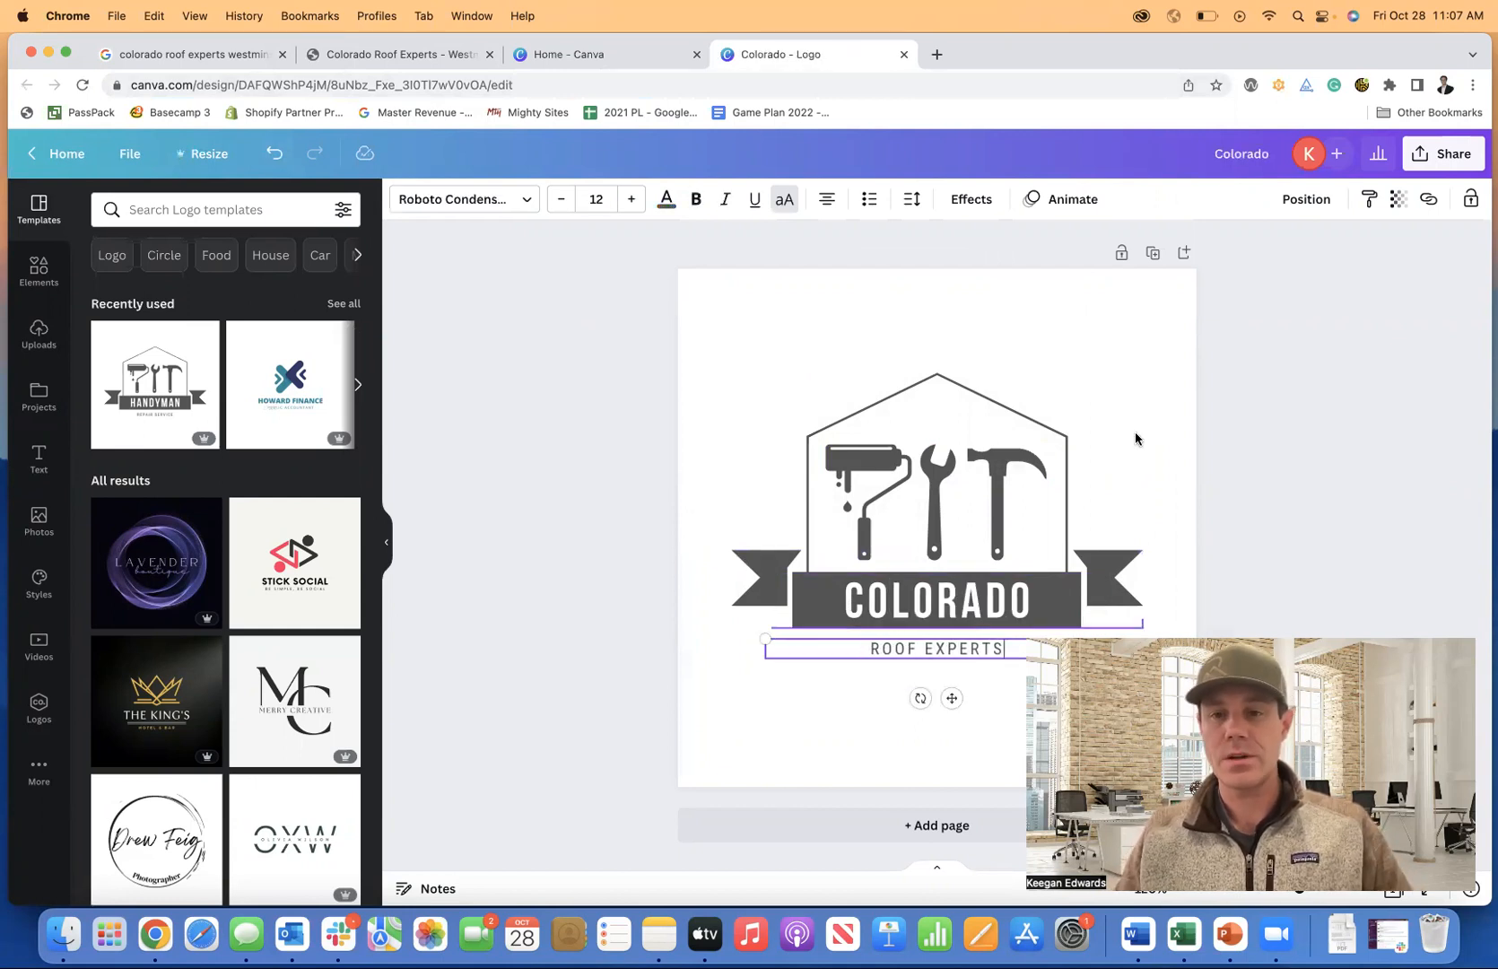
pyautogui.click(1280, 391)
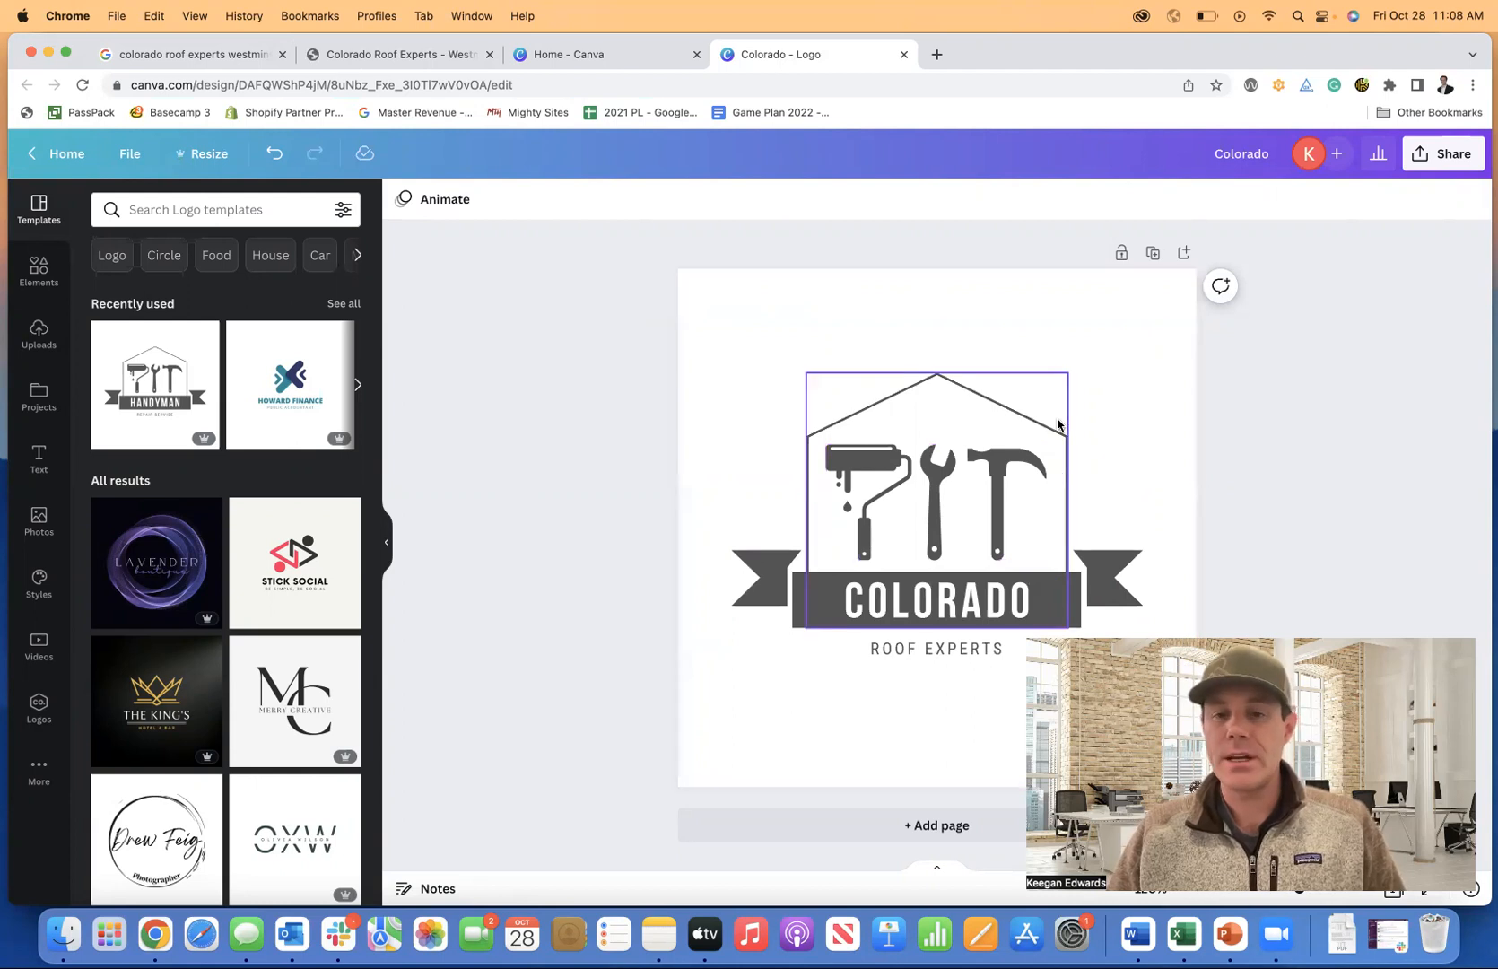
# Rename the design 'Colorado Roof Experts - Logo' and download it with file type JPG.
pyautogui.write('R')
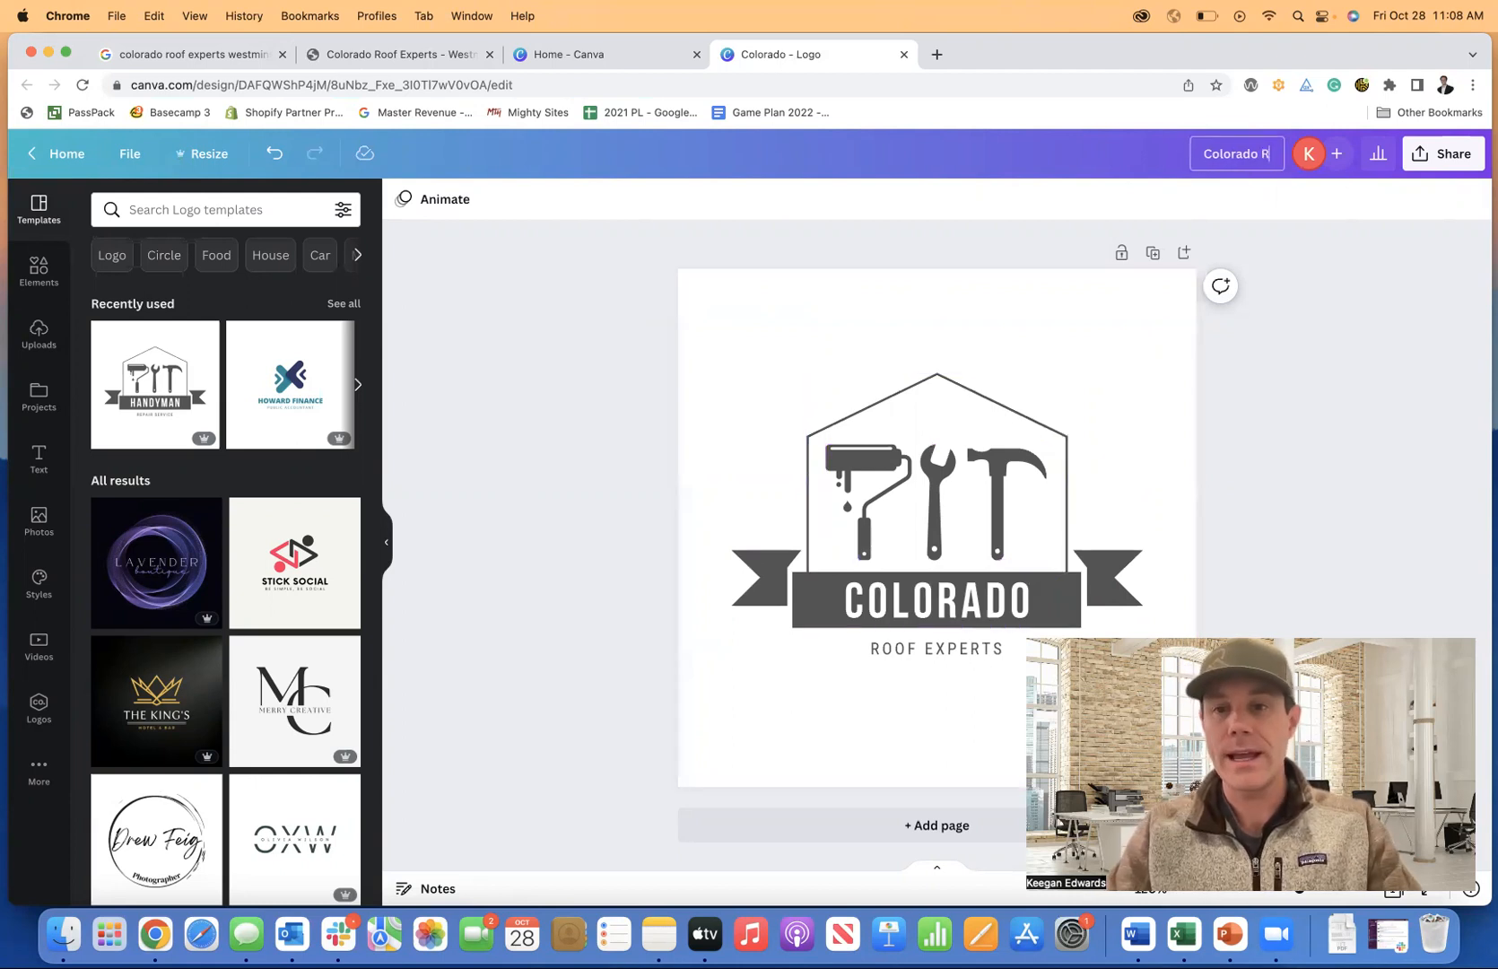
pyautogui.write('oof Expert')
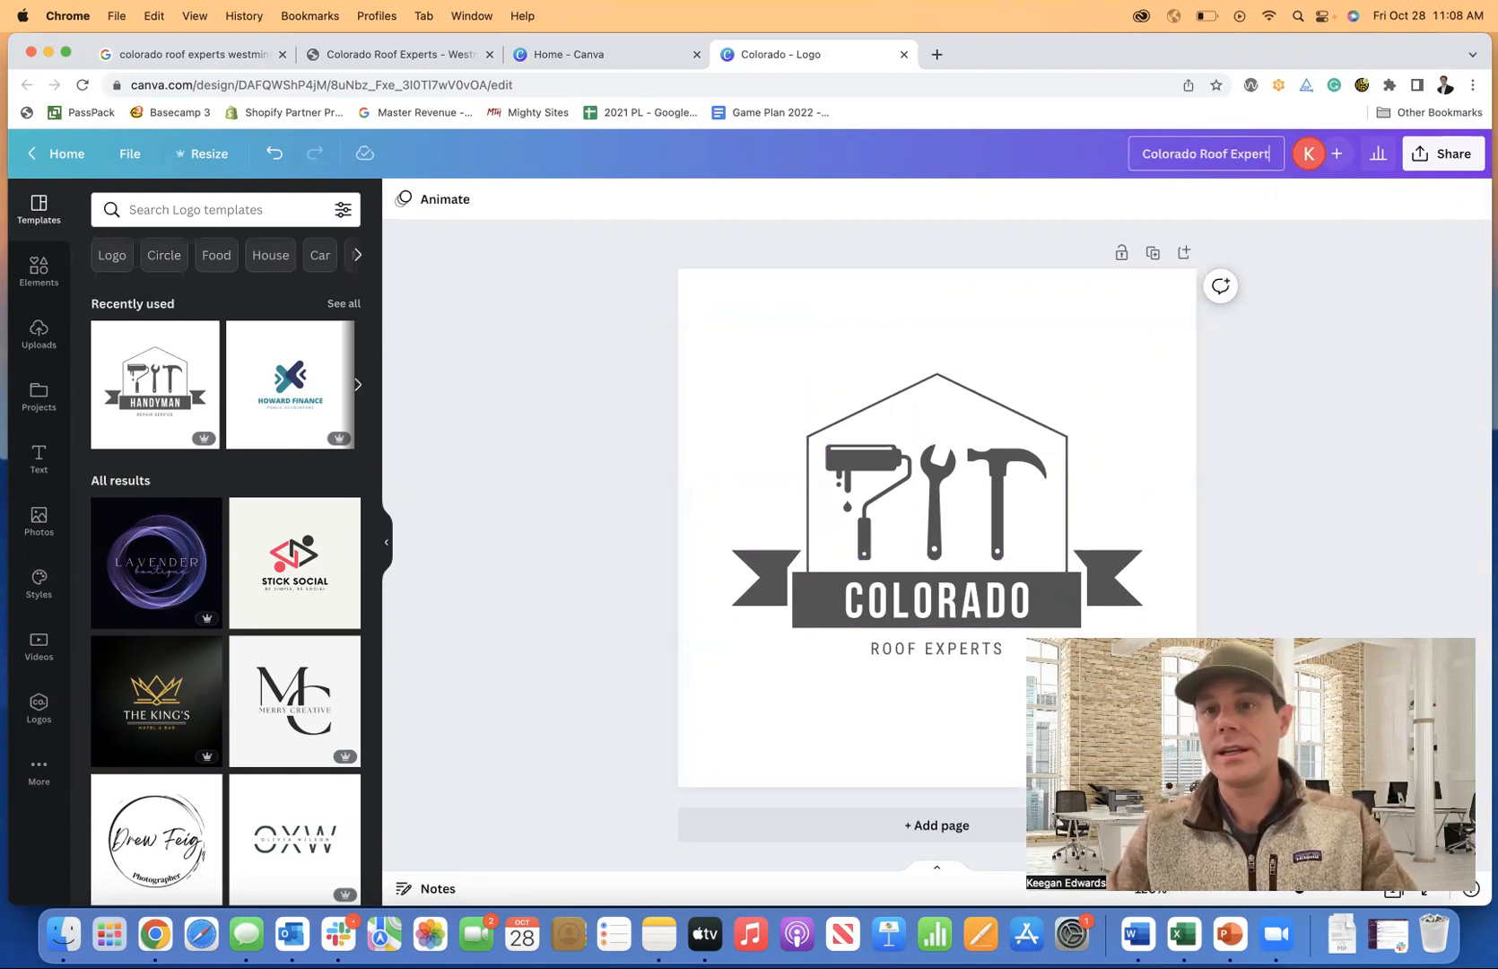
pyautogui.write('s -')
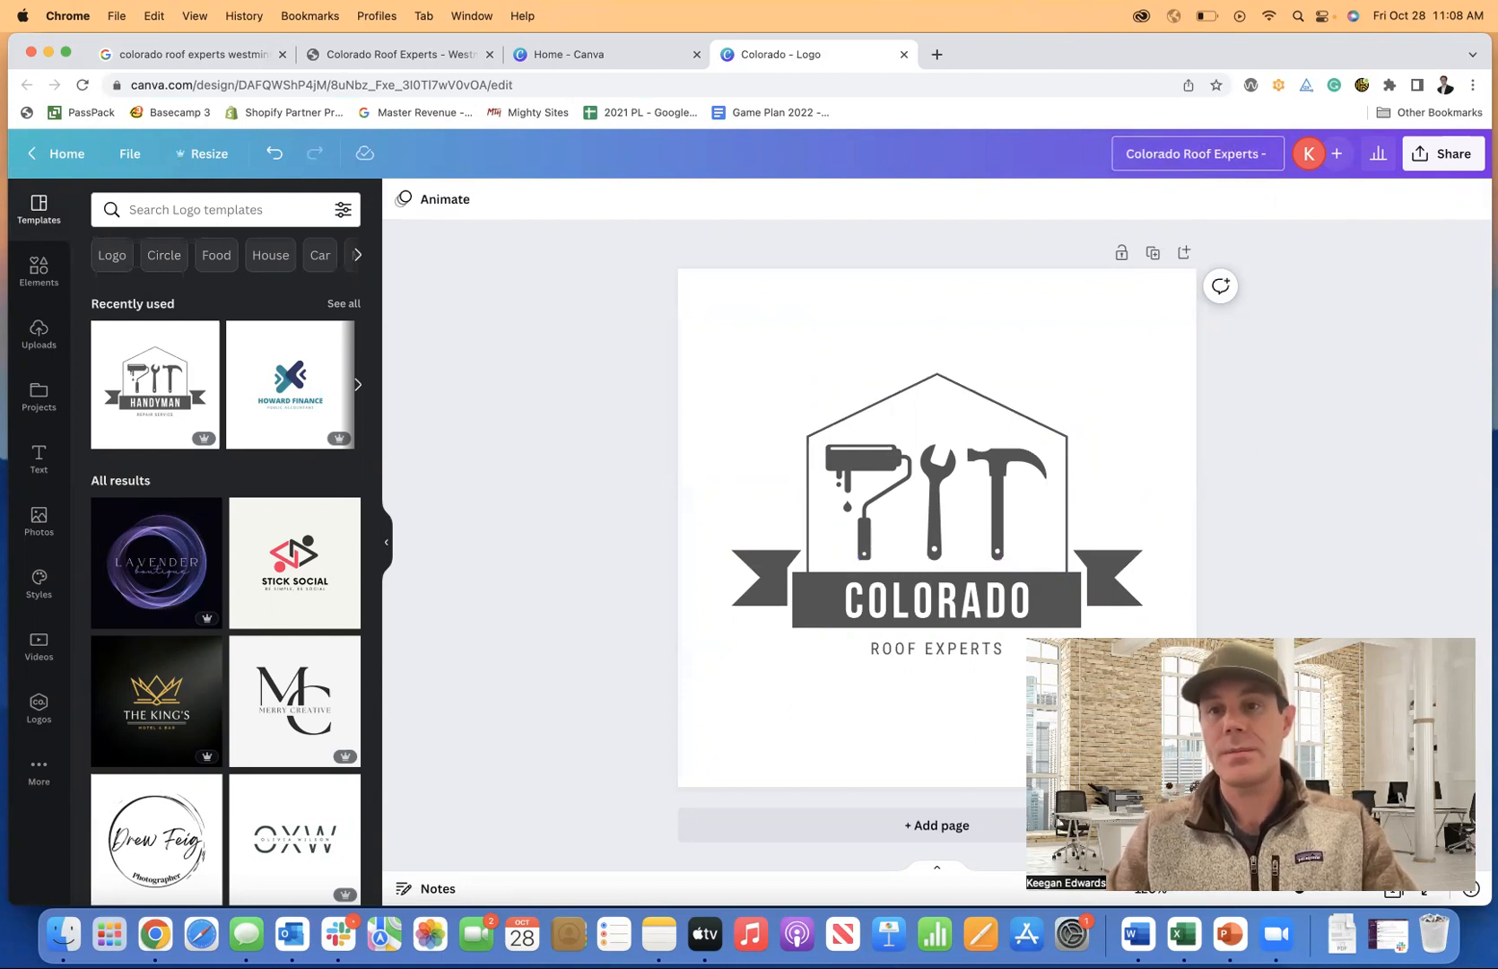
pyautogui.write(' Logo')
pyautogui.press('Return')
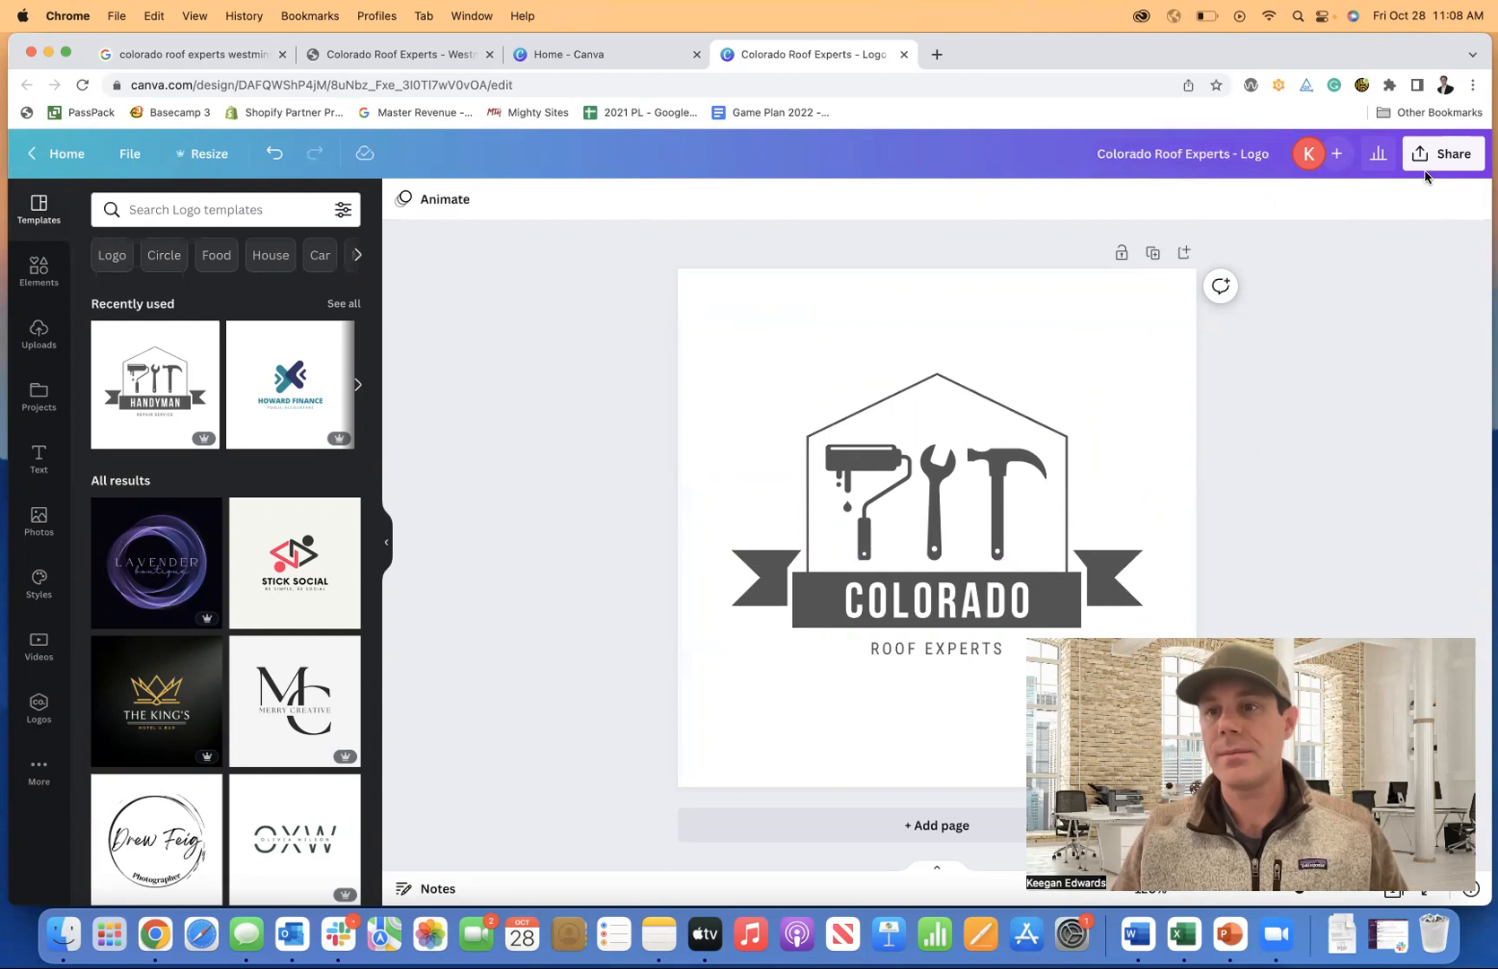
pyautogui.click(1428, 164)
pyautogui.click(1284, 588)
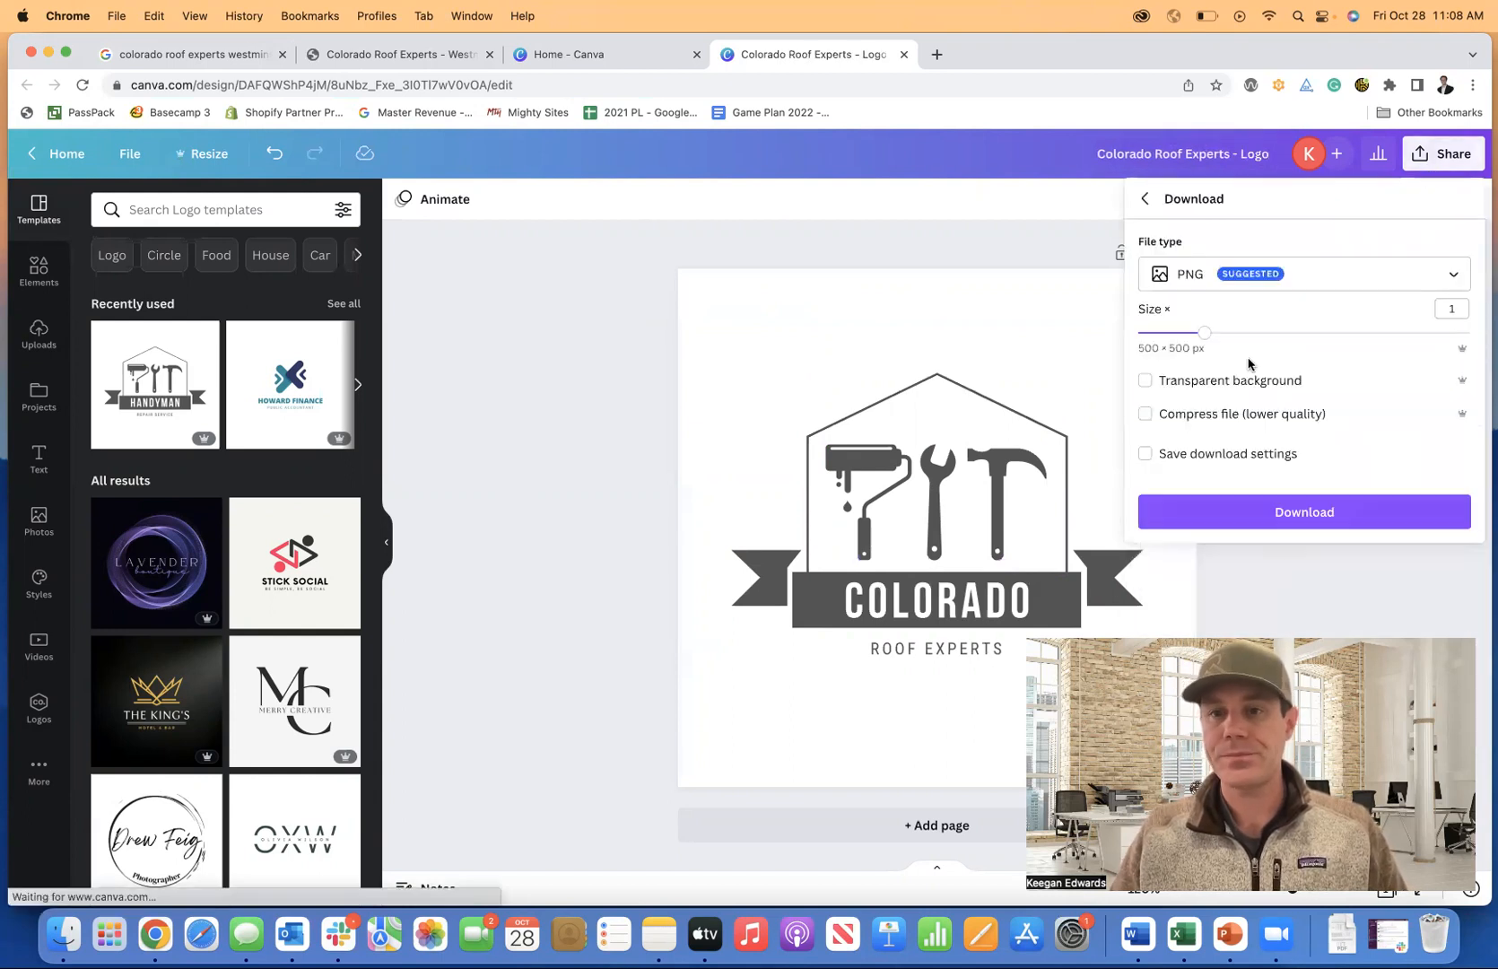
pyautogui.click(1196, 274)
pyautogui.click(1199, 320)
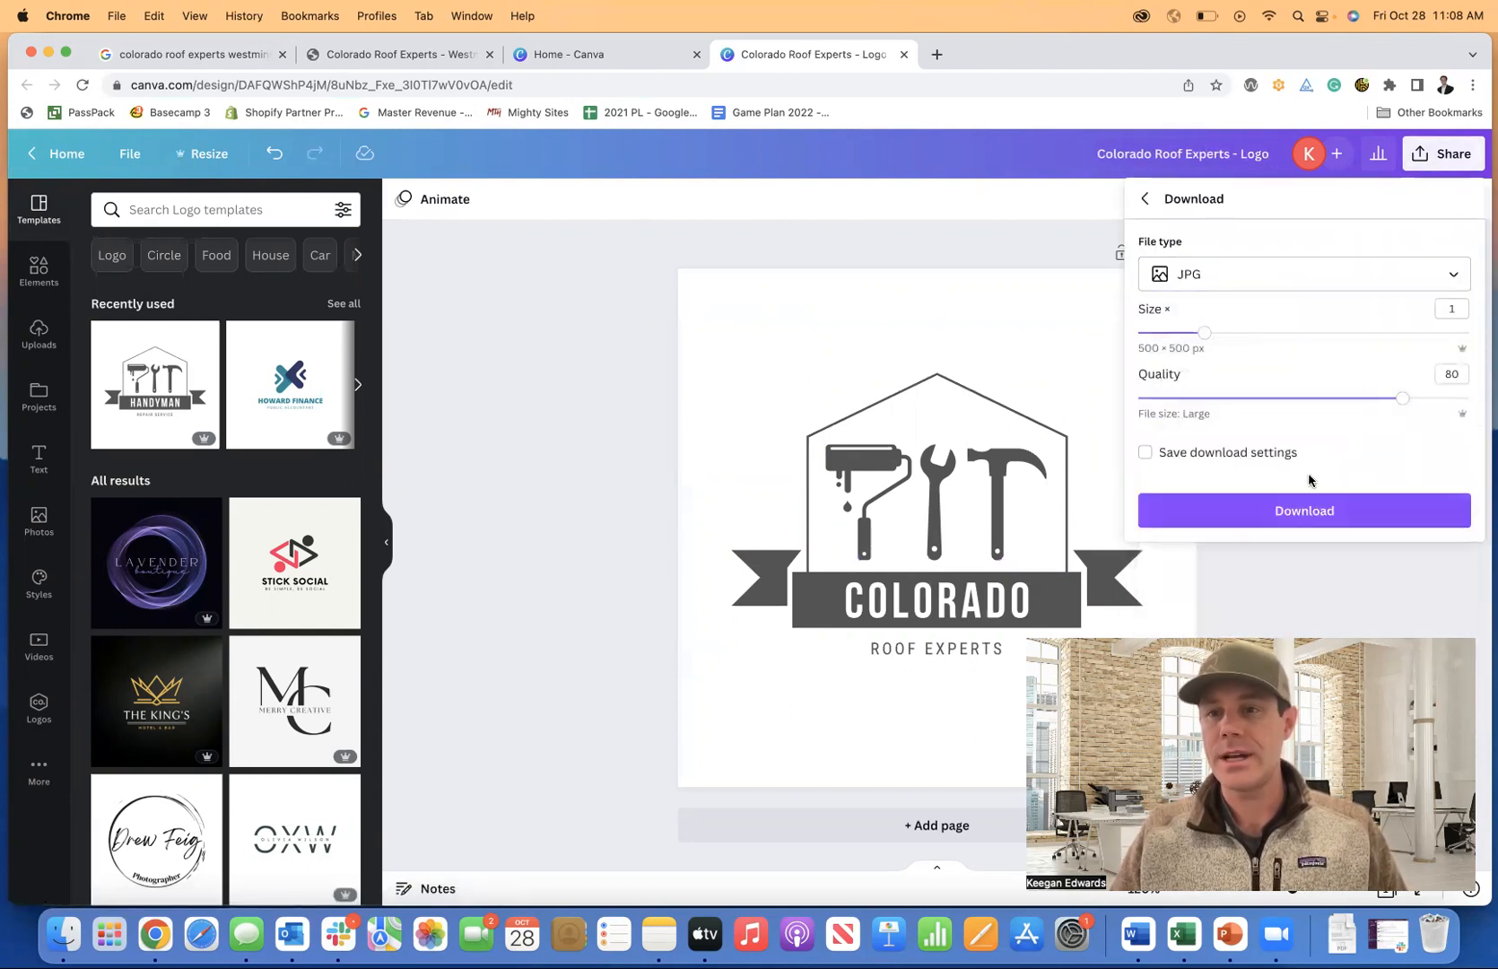
pyautogui.click(1320, 514)
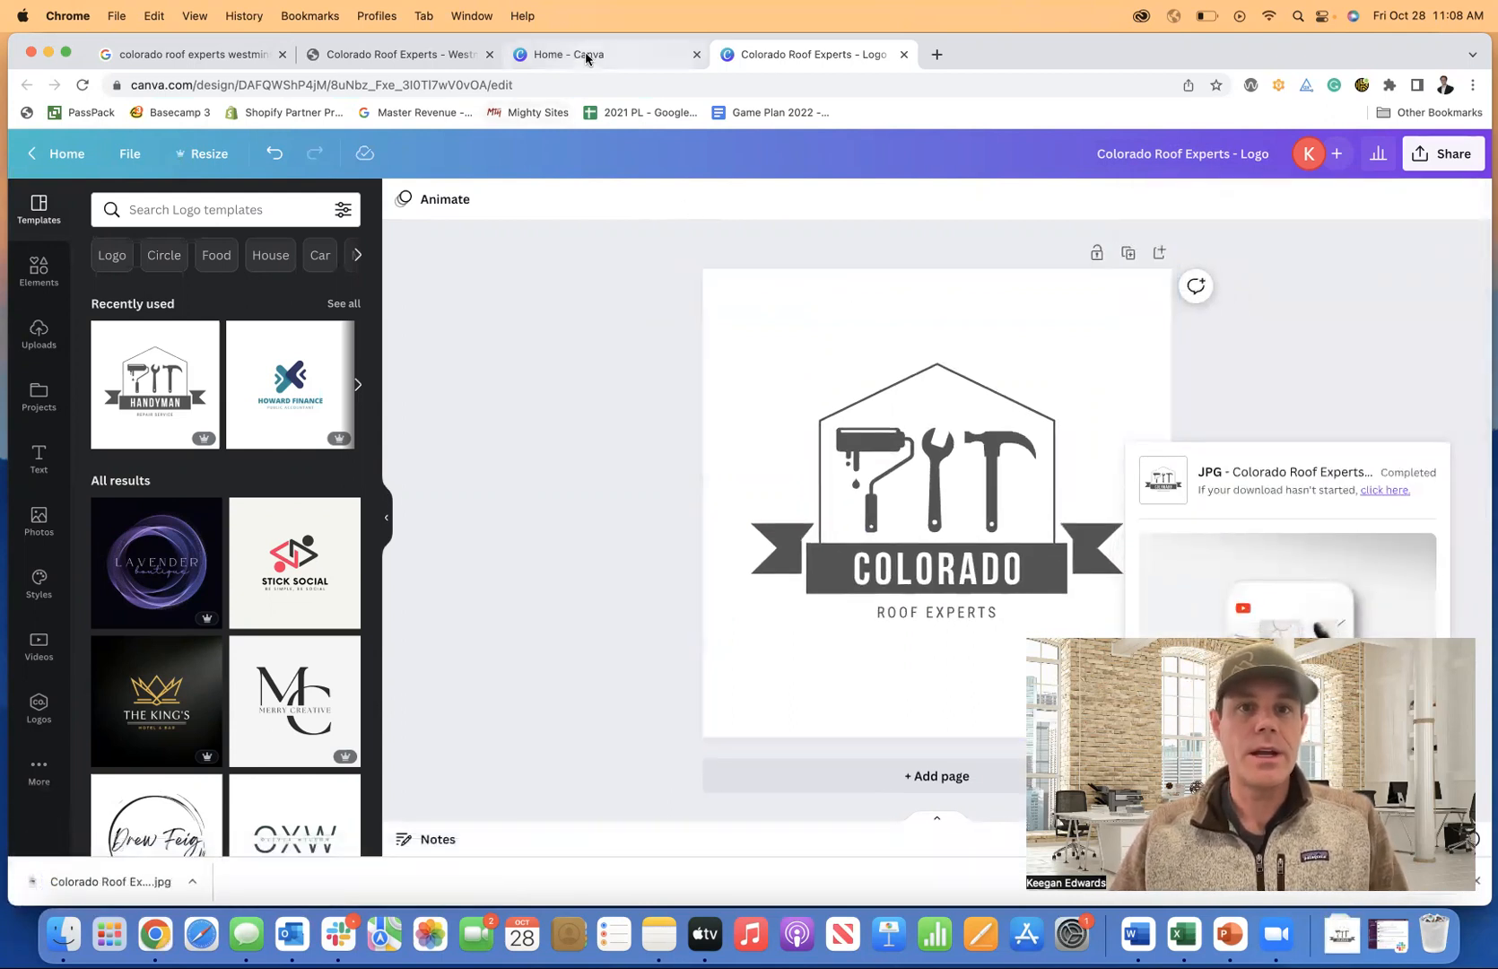
# Replace the header's company name with the Colorado logo jpg from Downloads and save it.
pyautogui.click(368, 55)
pyautogui.click(688, 298)
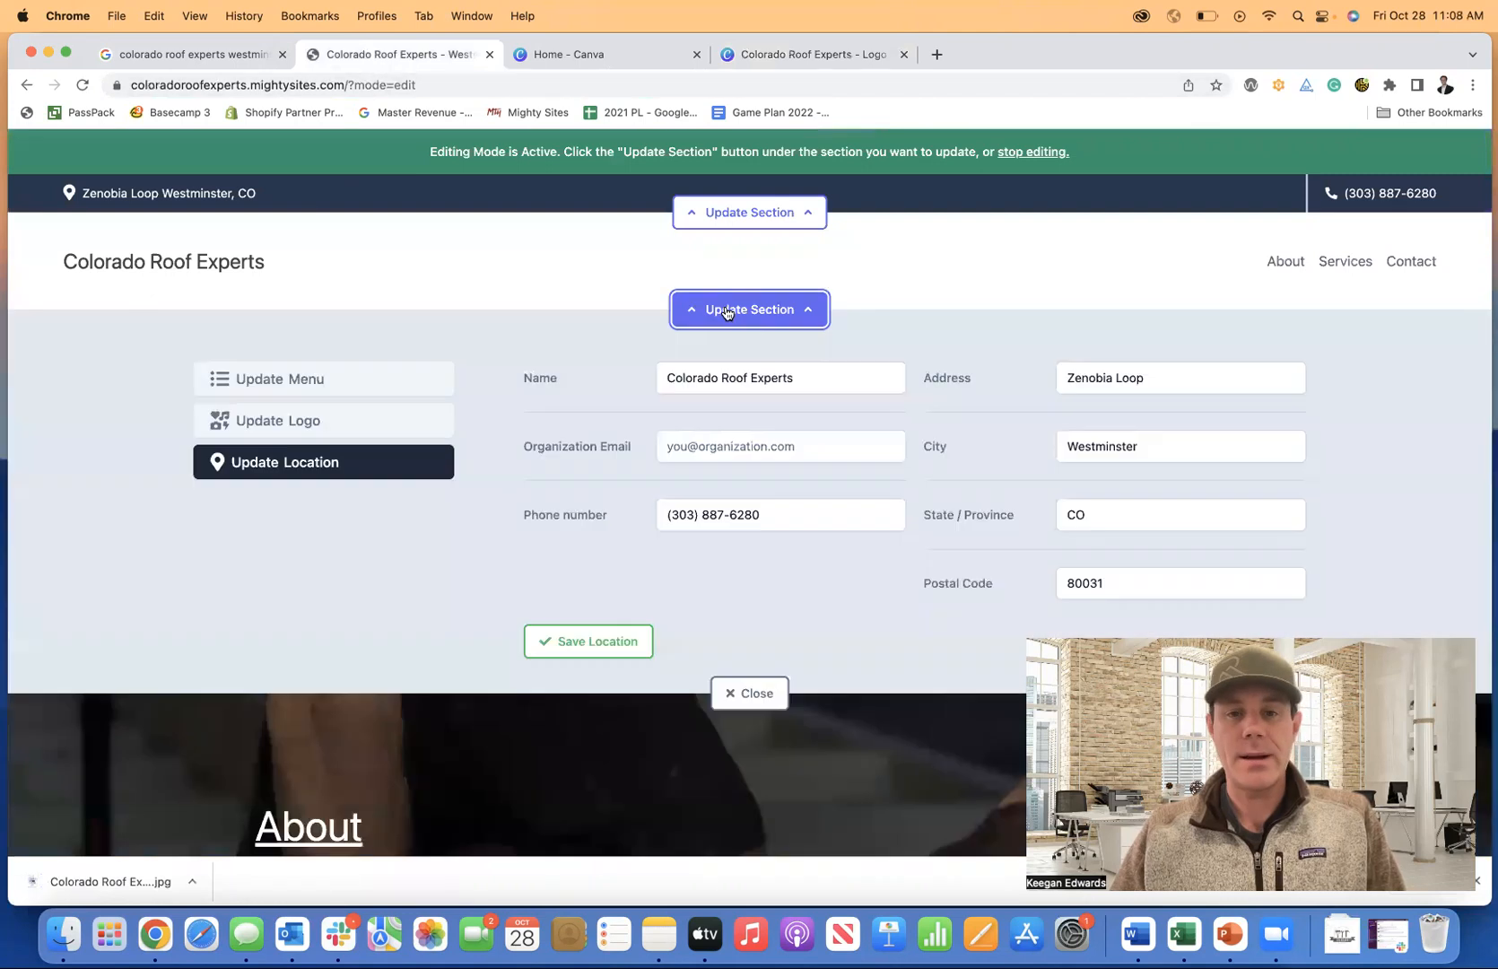
pyautogui.click(349, 424)
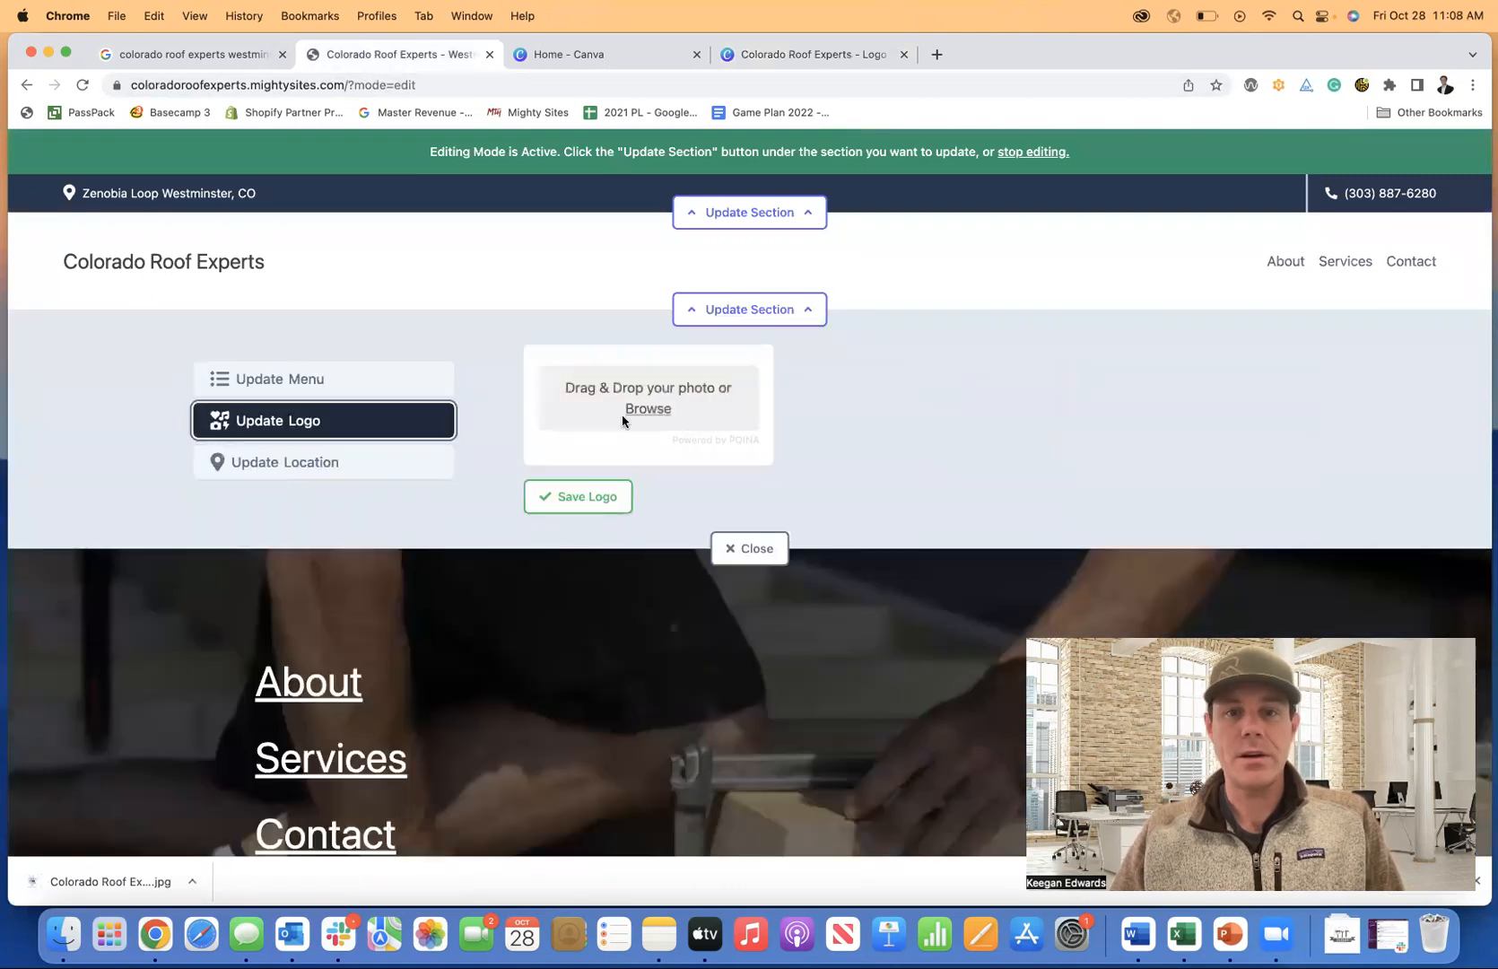
pyautogui.click(650, 413)
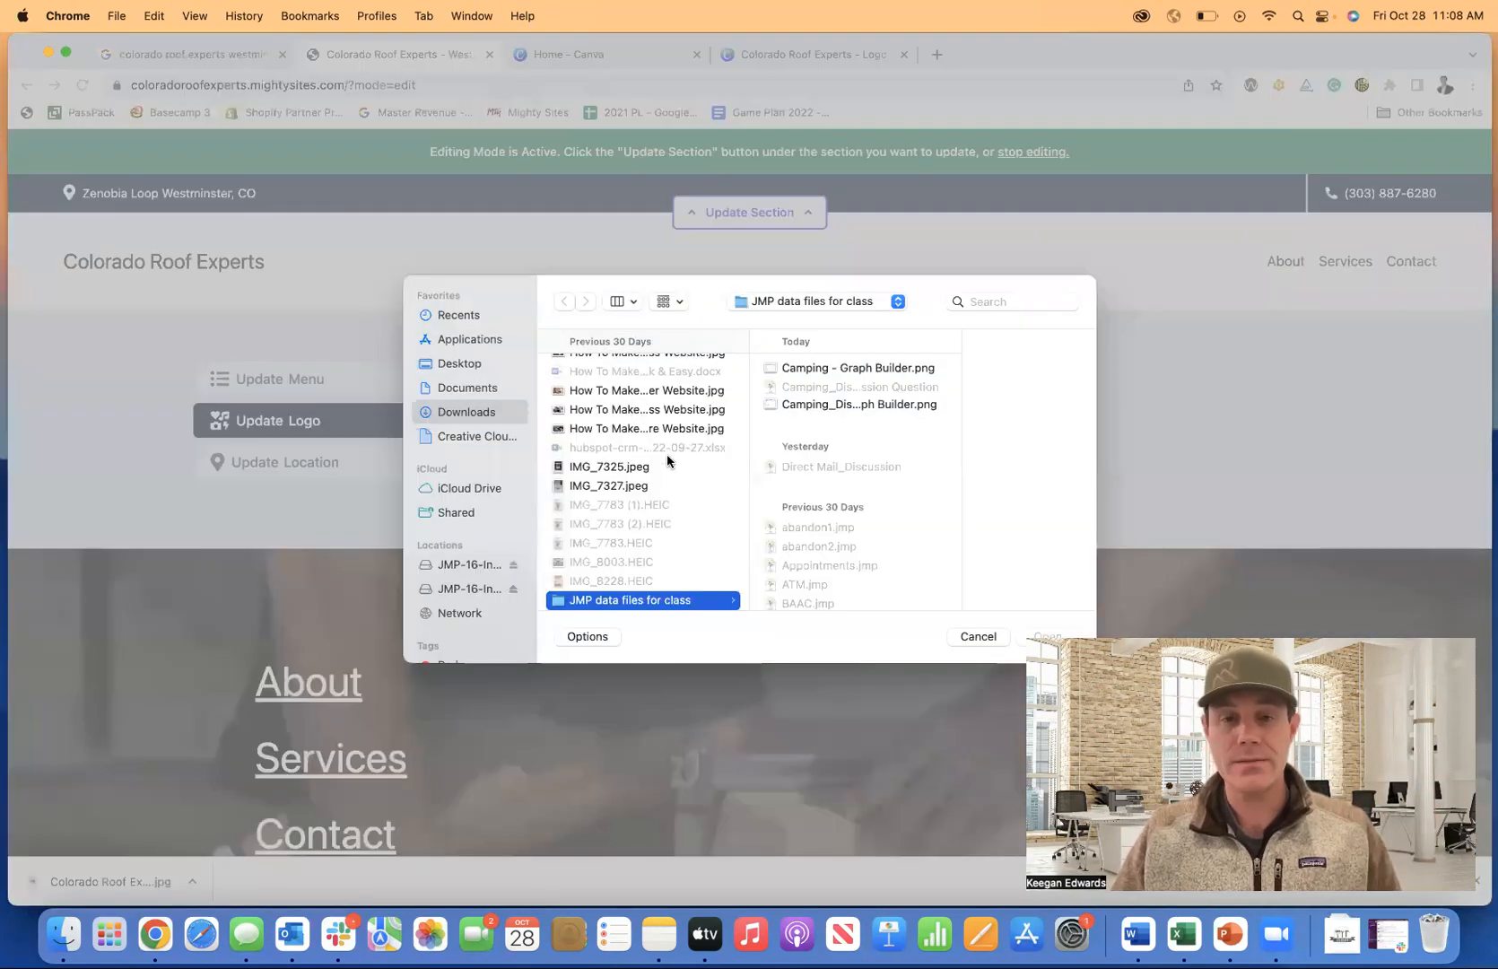
pyautogui.scroll(10, 667, 461)
pyautogui.click(476, 317)
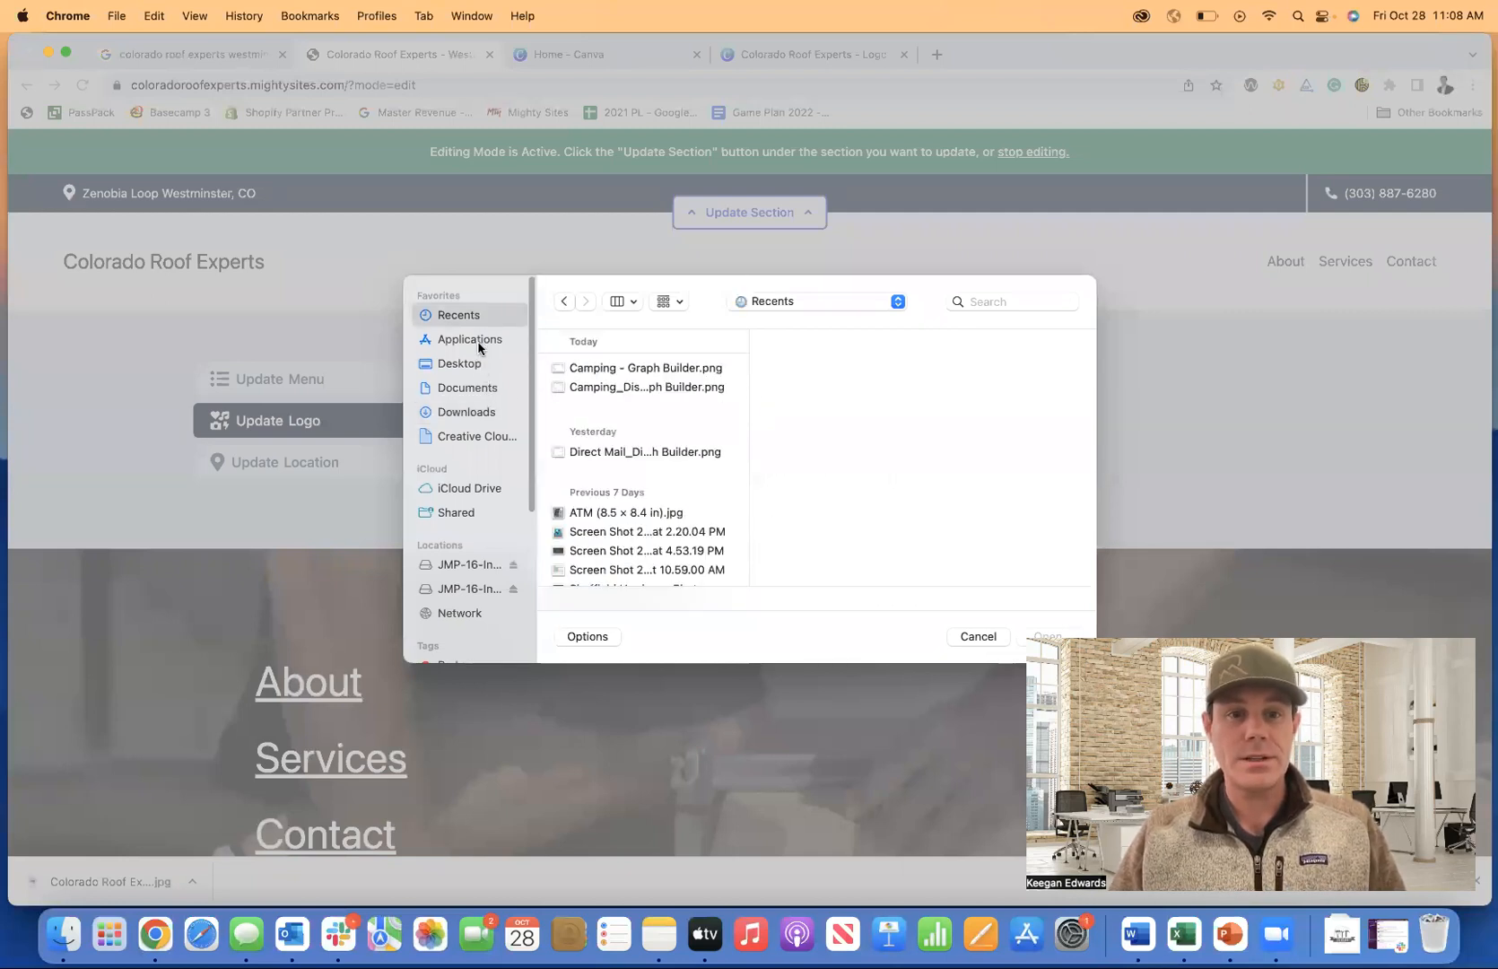
pyautogui.click(476, 413)
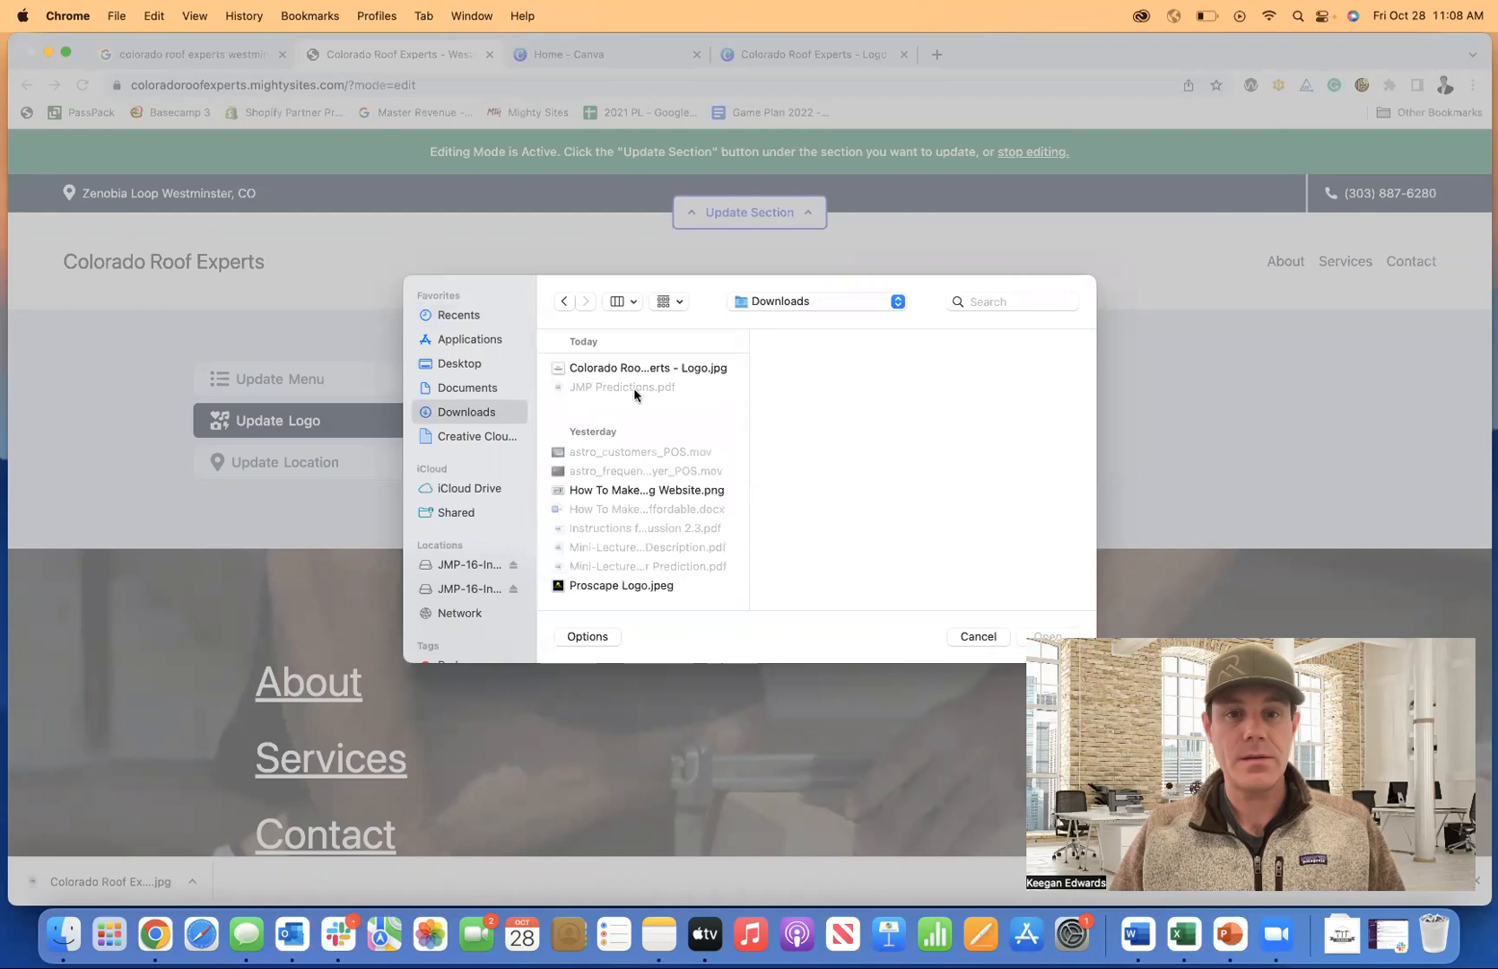
pyautogui.click(598, 367)
pyautogui.click(1040, 636)
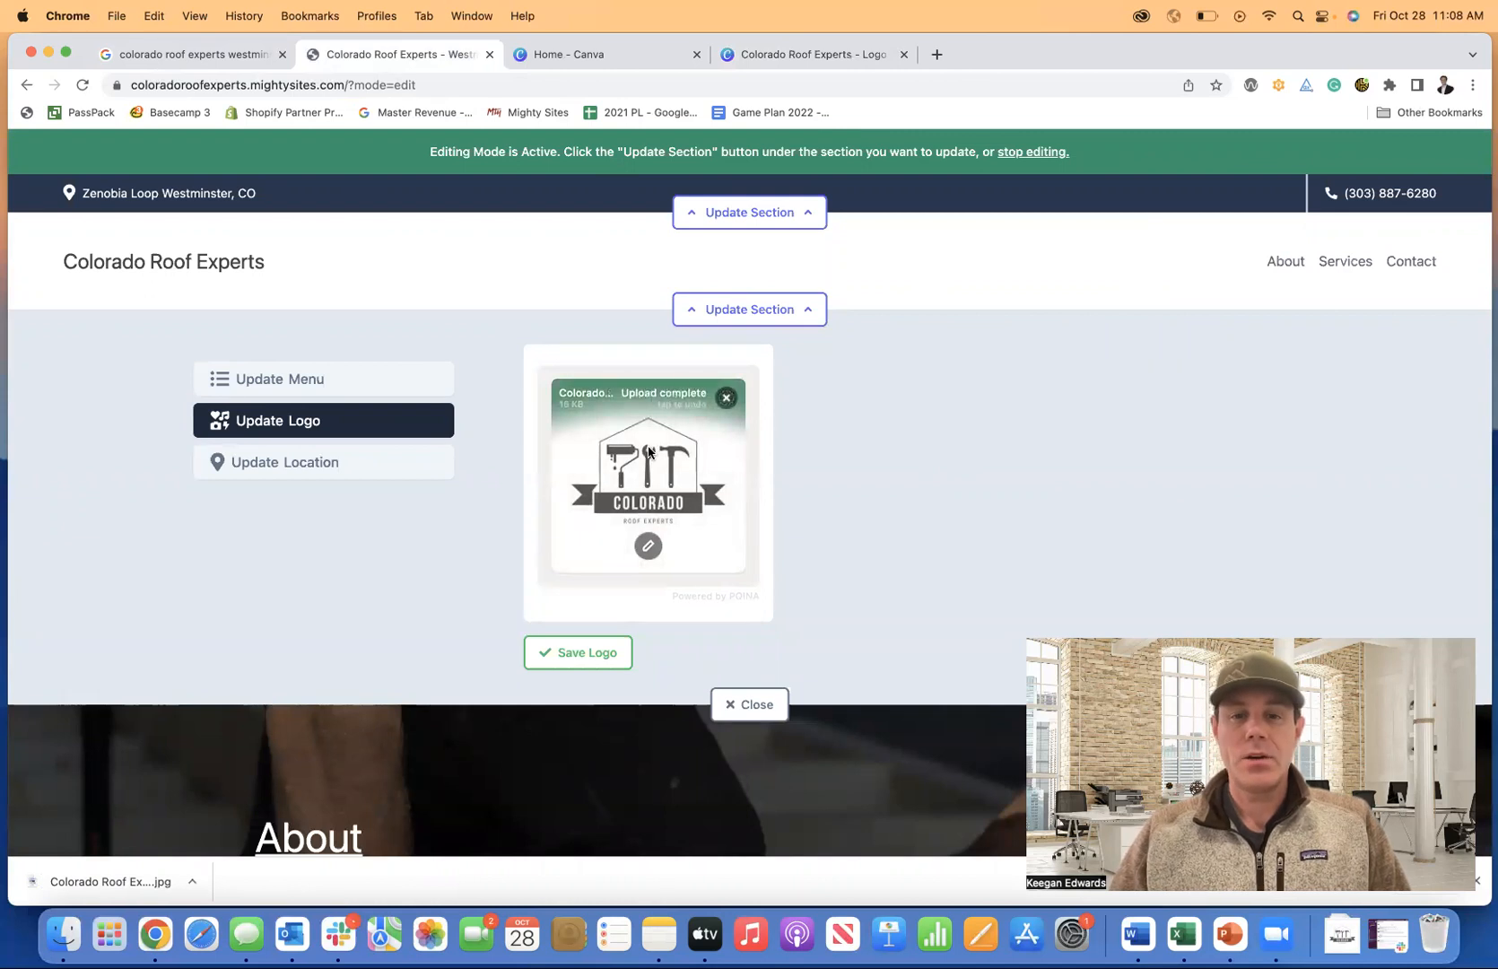
pyautogui.click(604, 662)
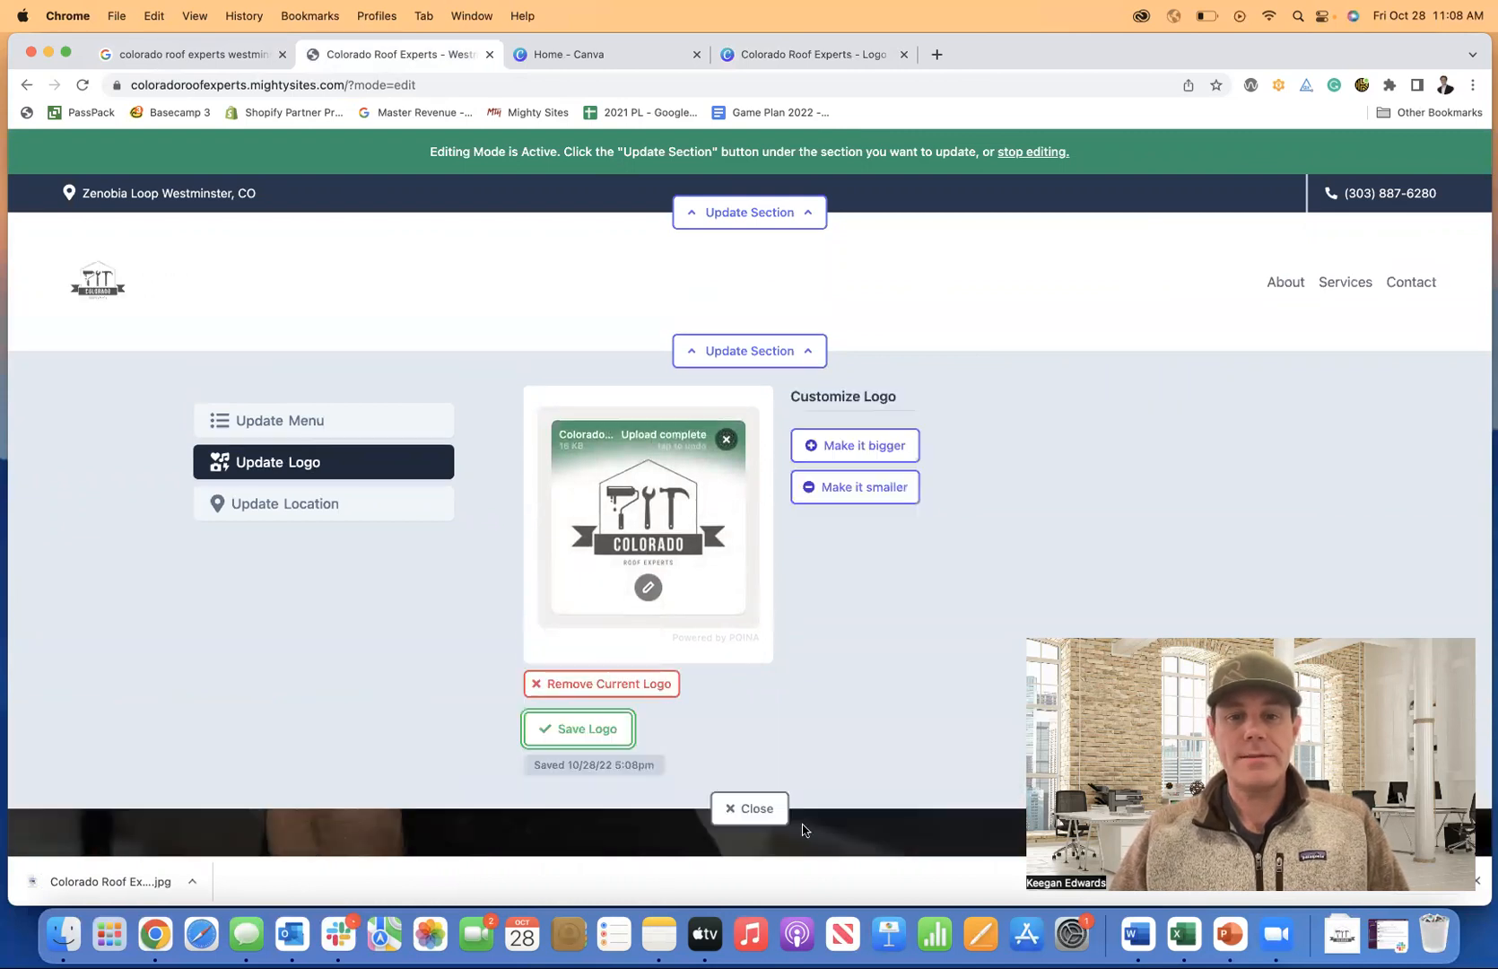
pyautogui.click(756, 814)
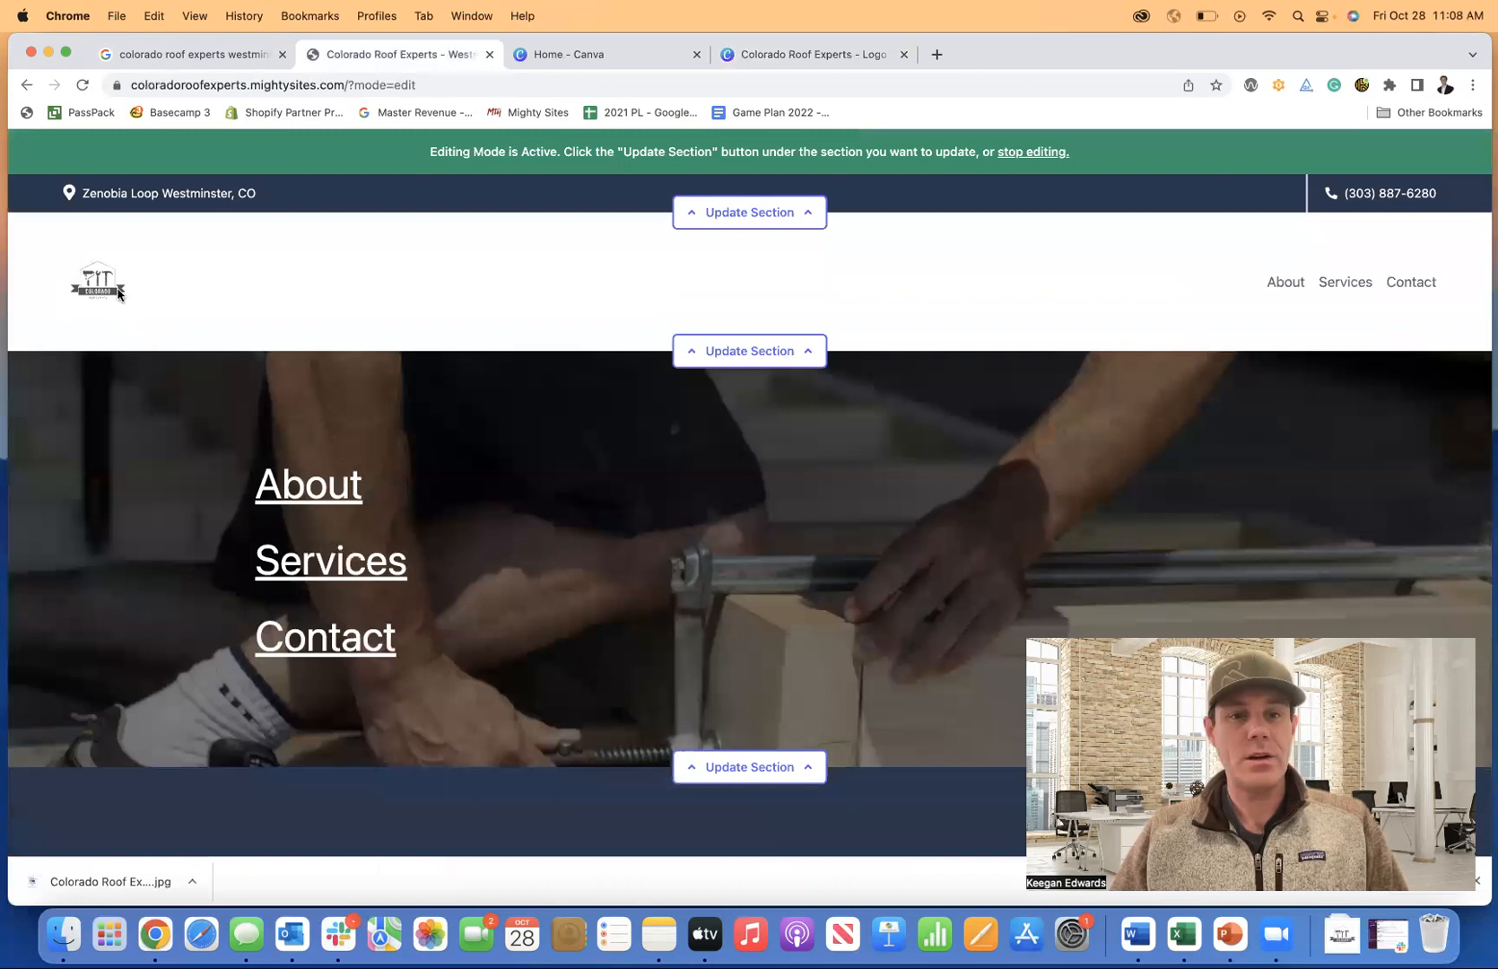
# Enlarge the header logo four steps with Make it bigger.
pyautogui.click(748, 351)
pyautogui.click(843, 458)
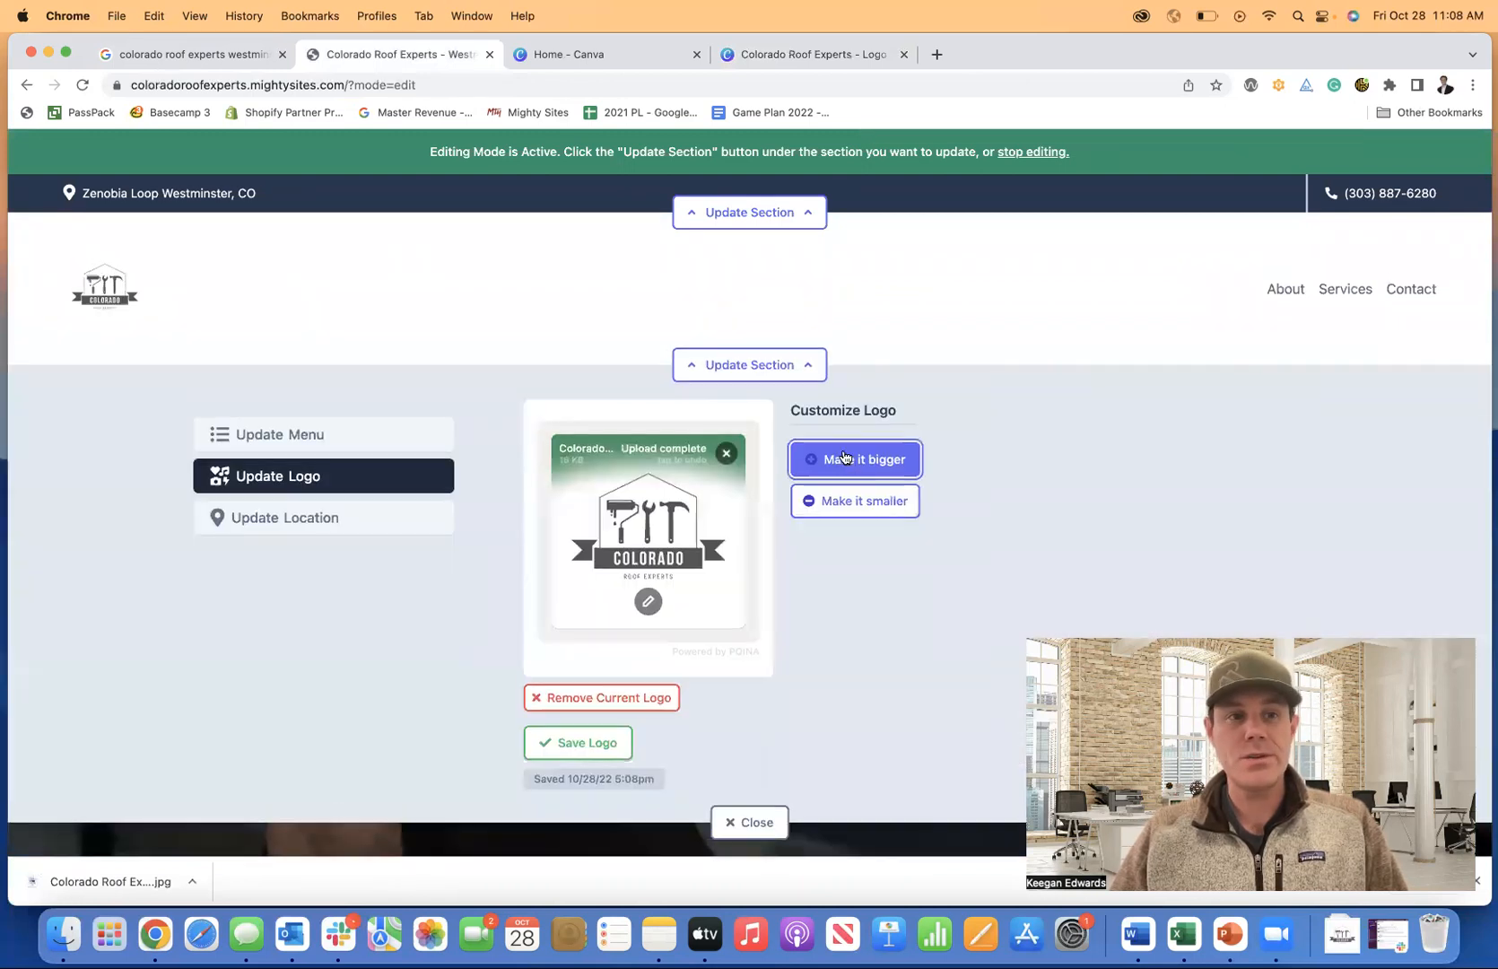
pyautogui.click(843, 472)
pyautogui.click(849, 485)
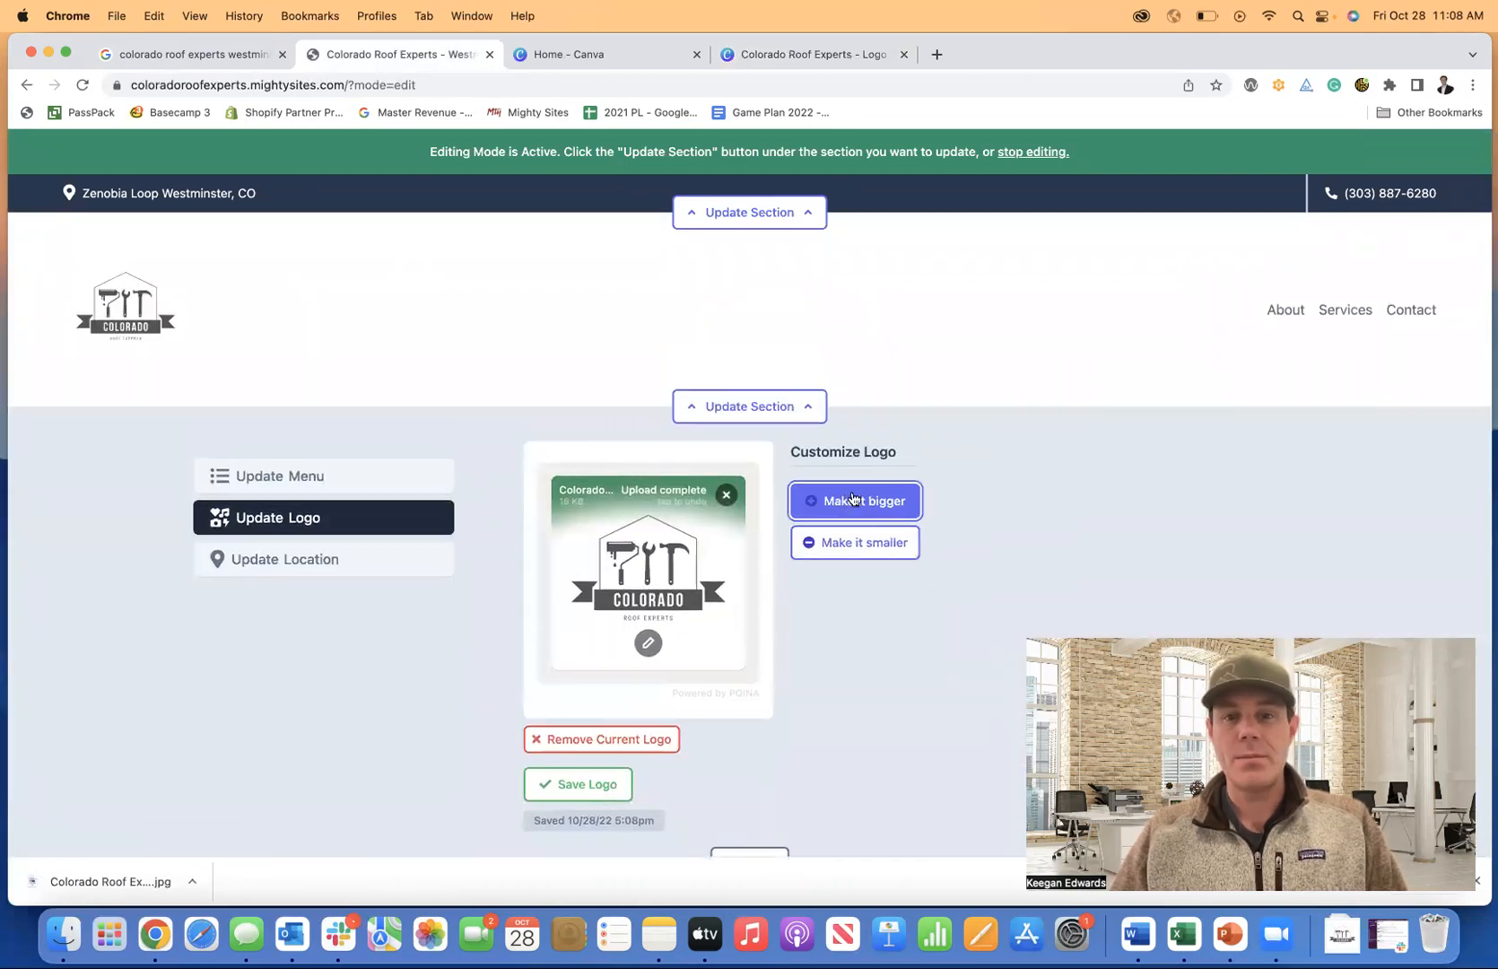
pyautogui.click(852, 499)
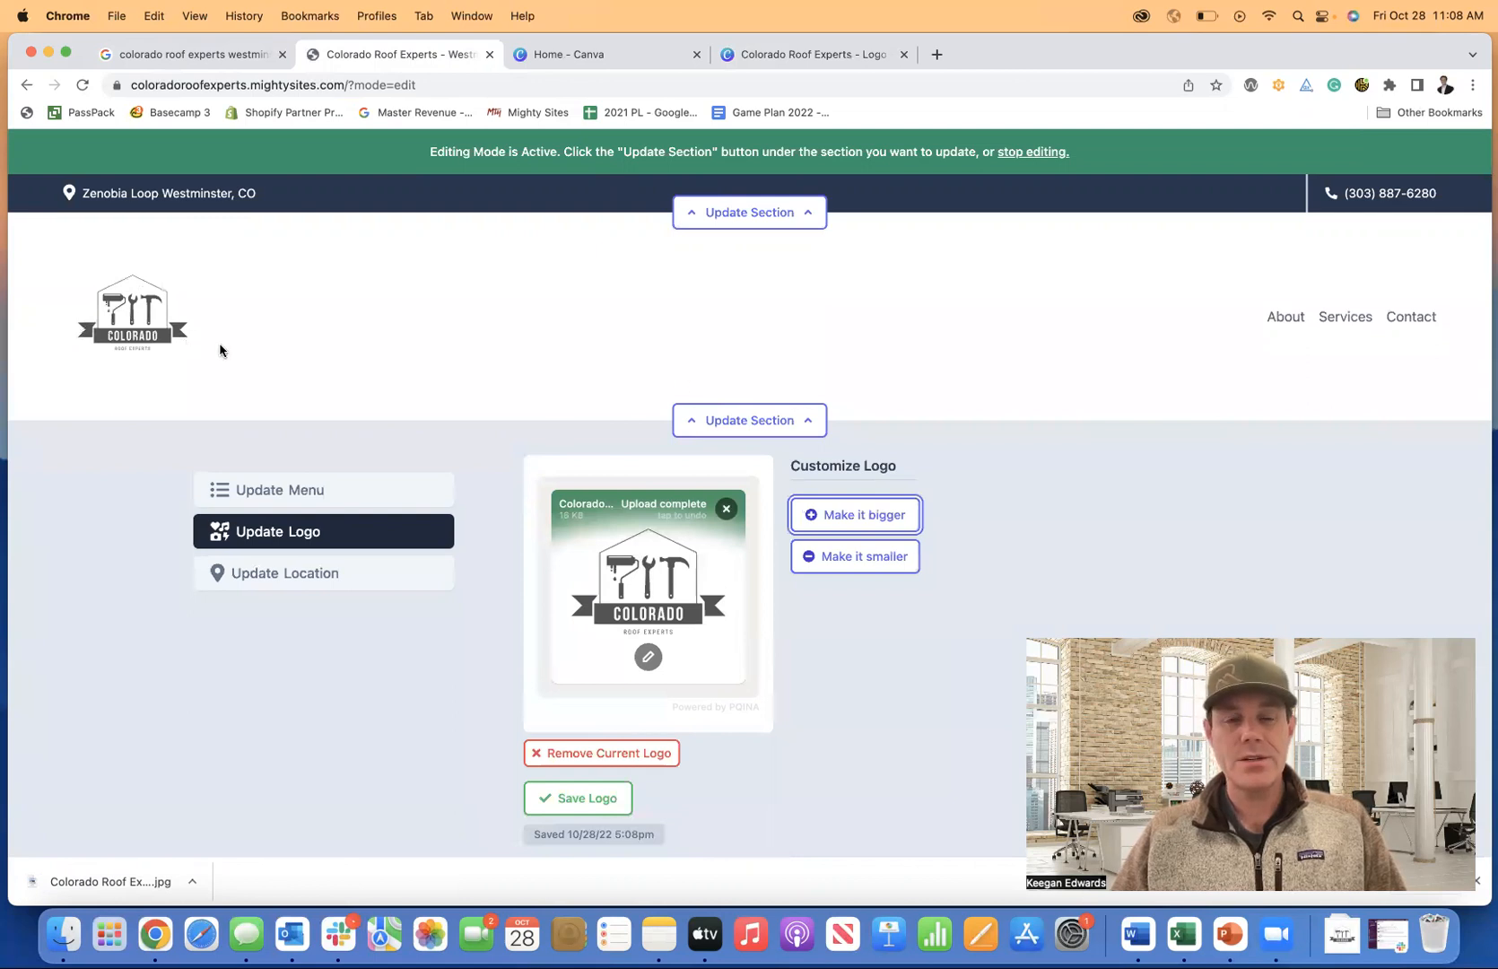
pyautogui.click(647, 657)
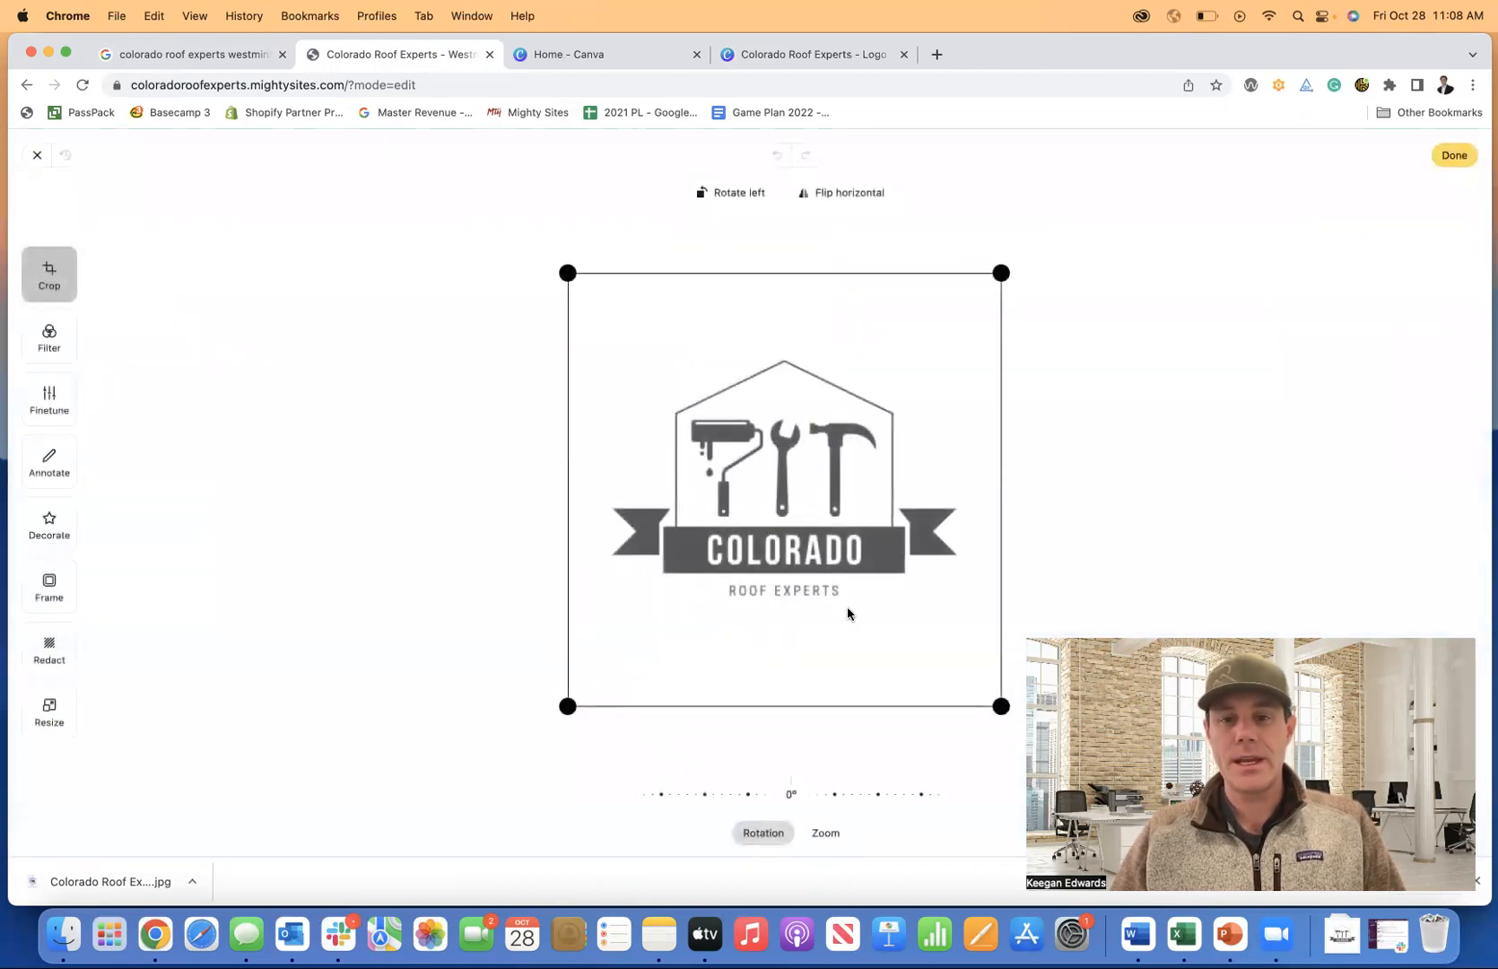
# Crop the empty white space off the logo's bottom, top and left sides.
pyautogui.moveTo(1001, 705); pyautogui.dragTo(999, 613)
pyautogui.moveTo(997, 274); pyautogui.dragTo(989, 356)
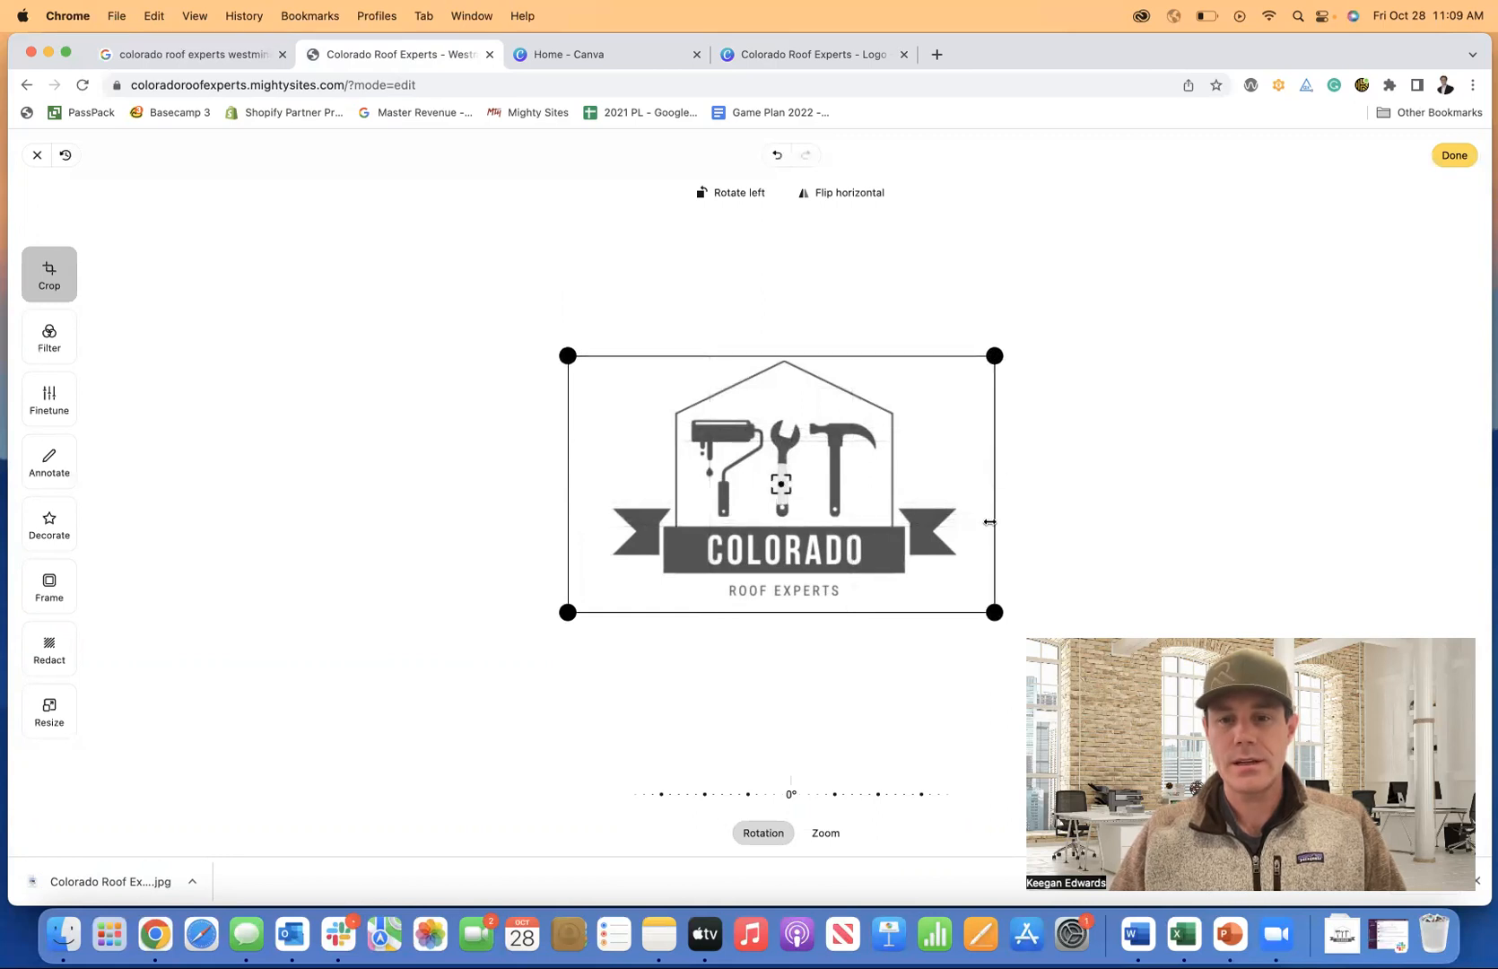
pyautogui.moveTo(995, 612); pyautogui.dragTo(966, 602)
pyautogui.moveTo(568, 603); pyautogui.dragTo(605, 602)
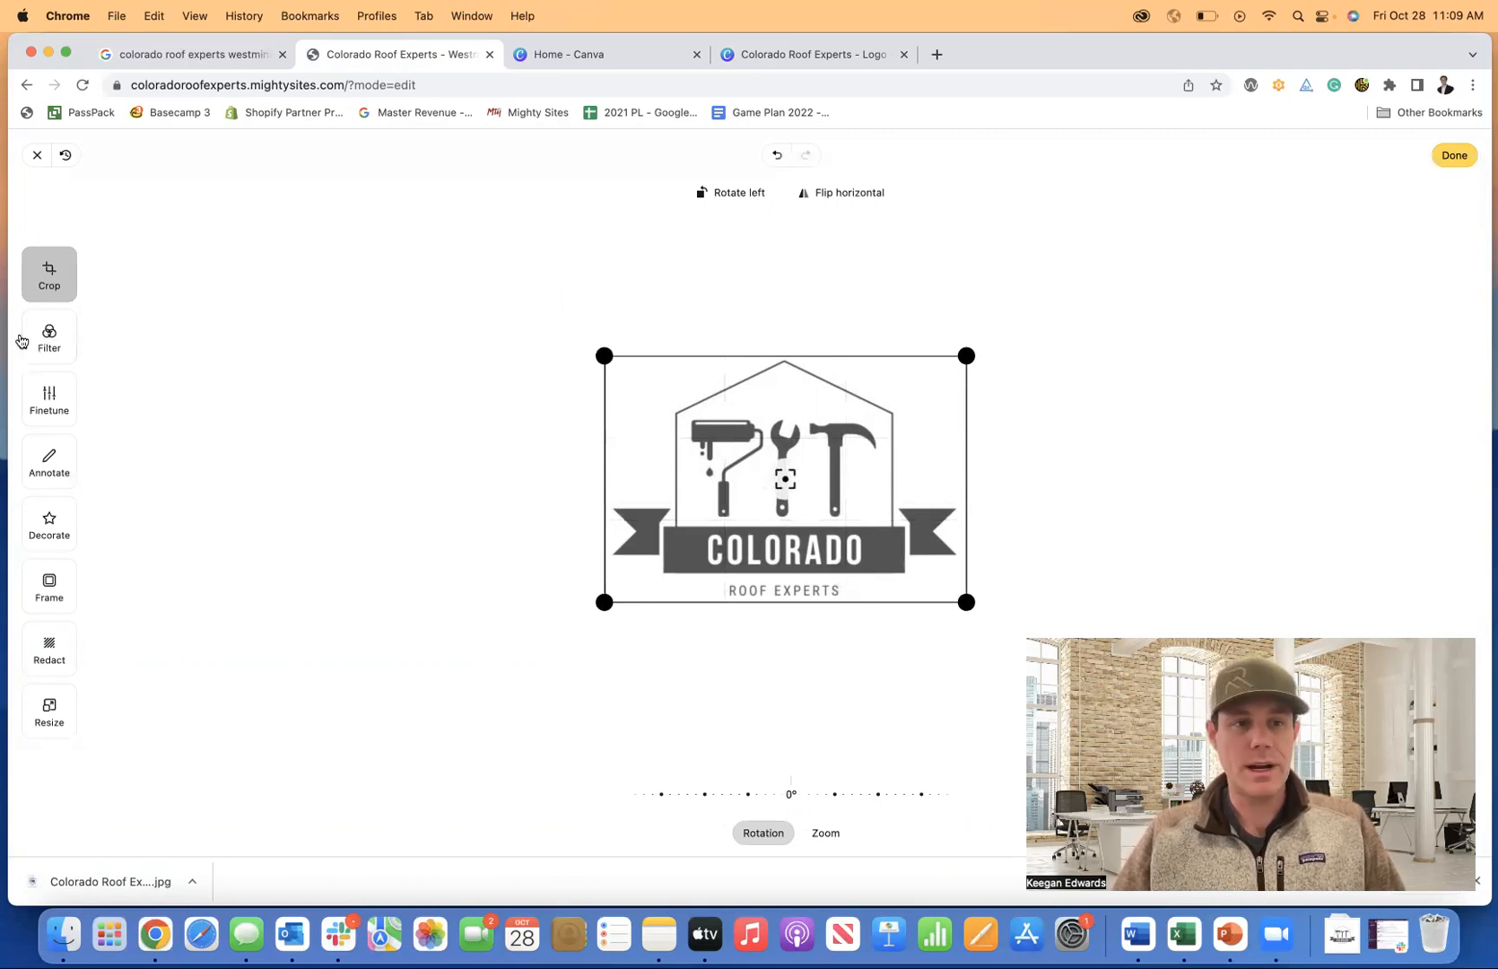
# Browse the Filter, Finetune, Annotate, Decorate and Frame panels, then refine the crop and finish.
pyautogui.click(45, 338)
pyautogui.click(51, 414)
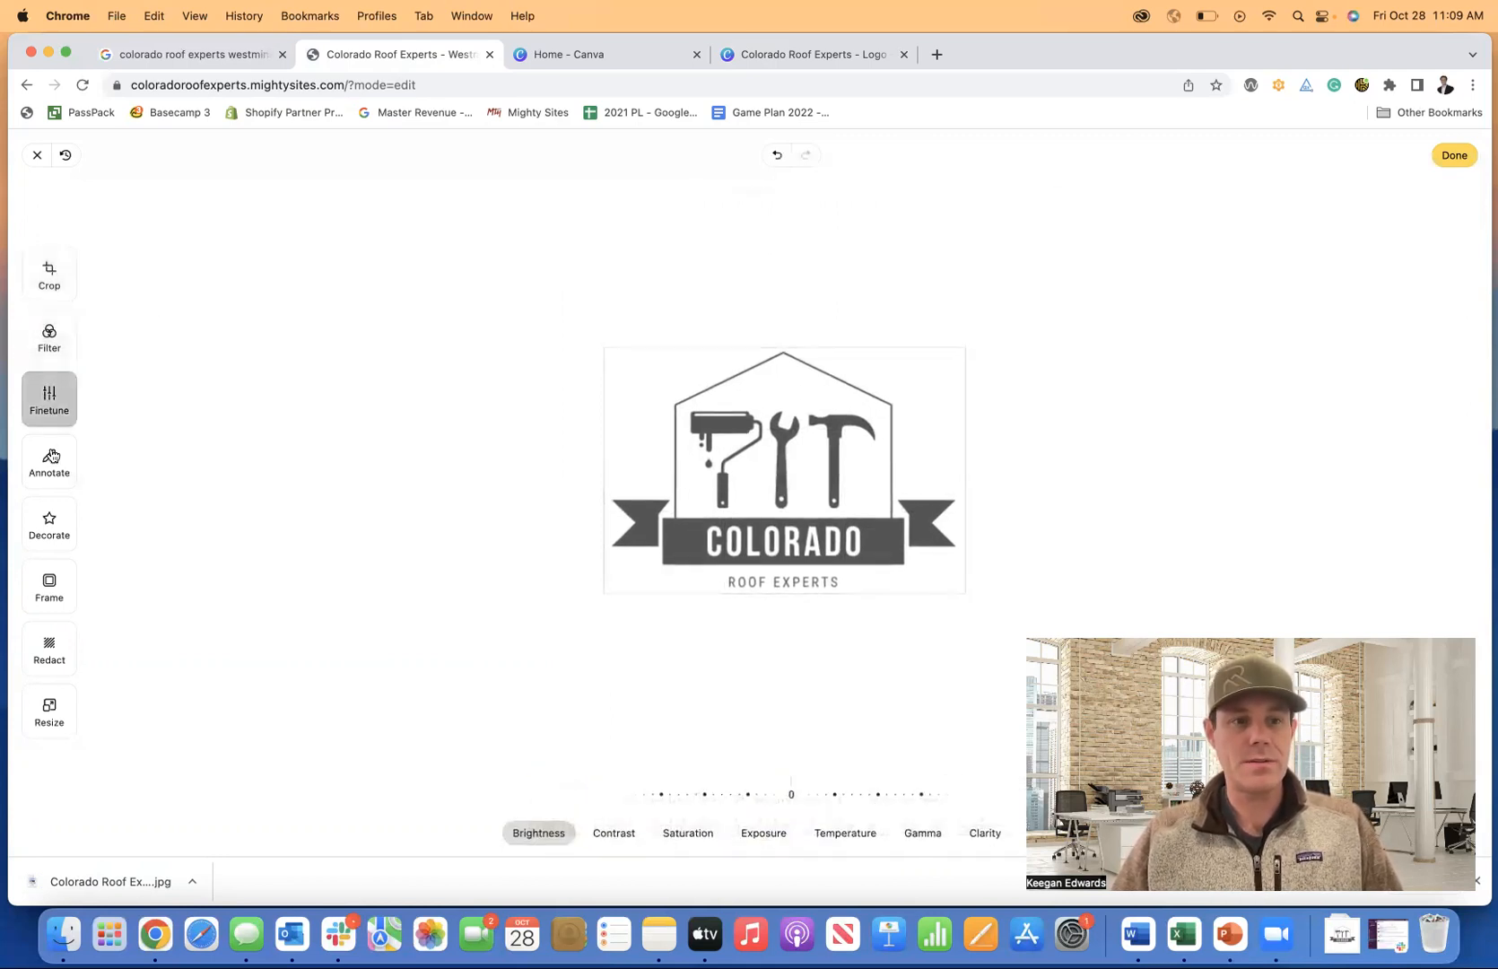
pyautogui.click(48, 460)
pyautogui.click(54, 527)
pyautogui.click(48, 604)
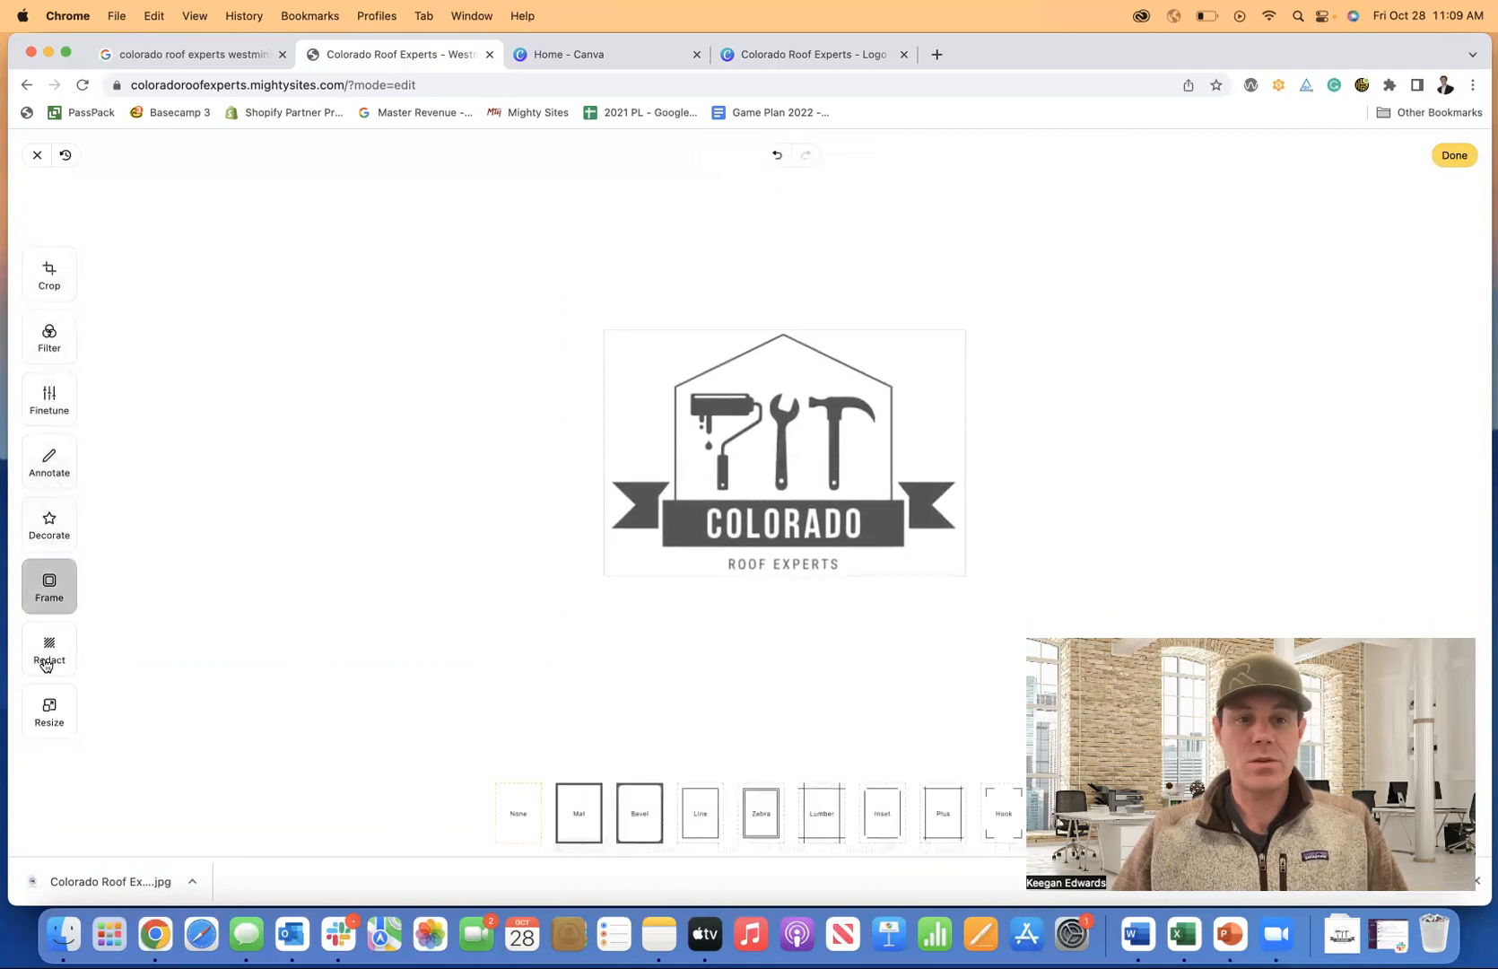
pyautogui.click(49, 285)
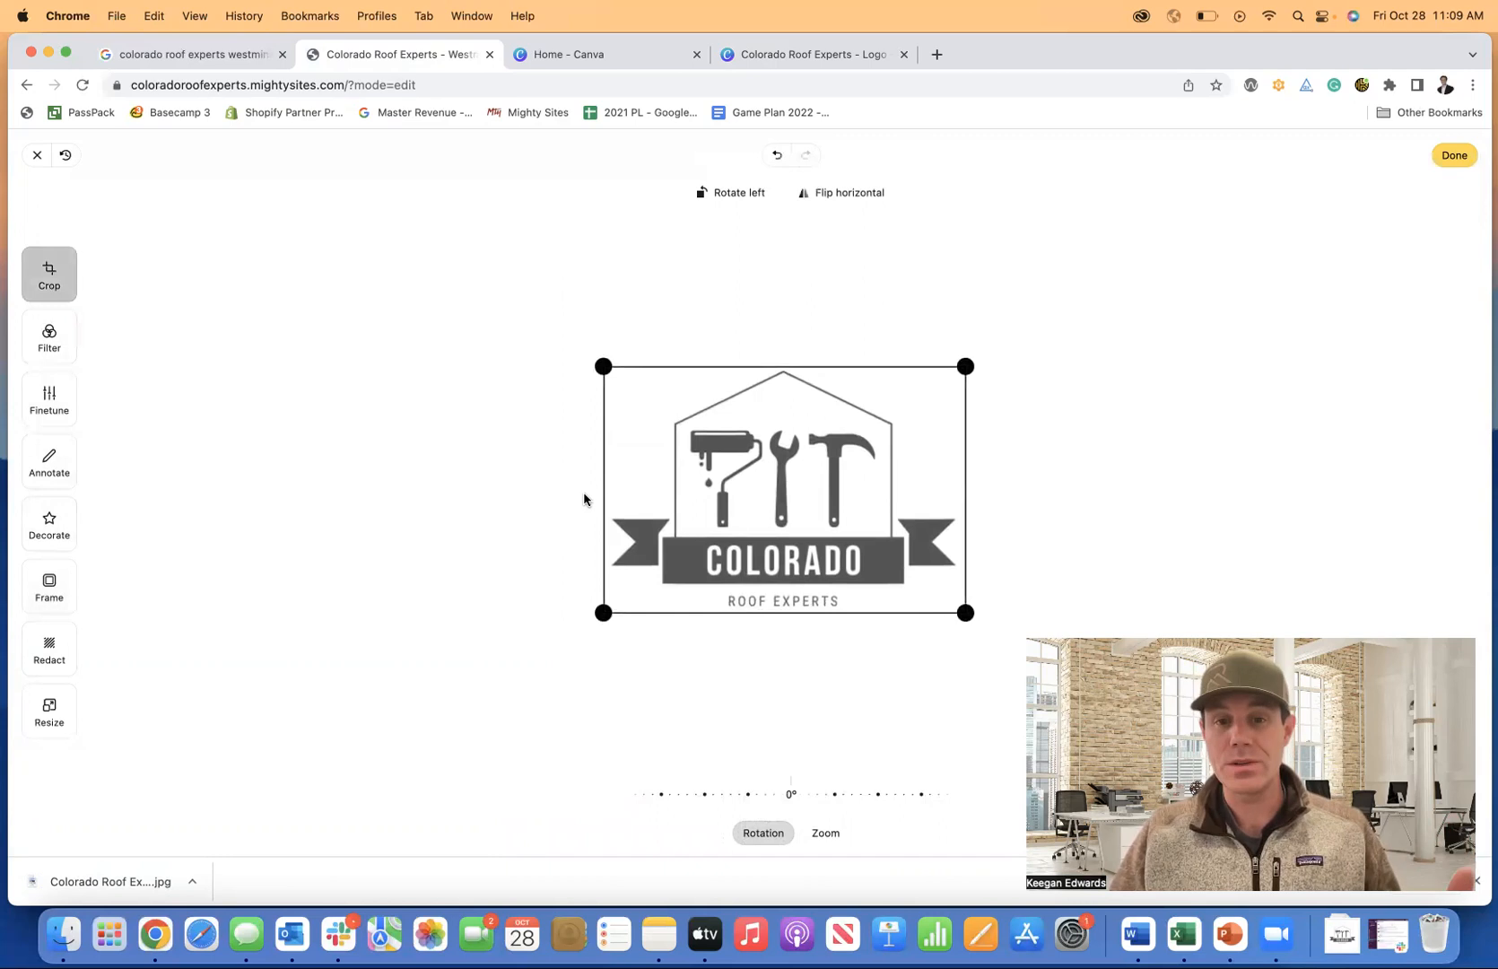
pyautogui.moveTo(965, 613); pyautogui.dragTo(959, 612)
pyautogui.click(1452, 153)
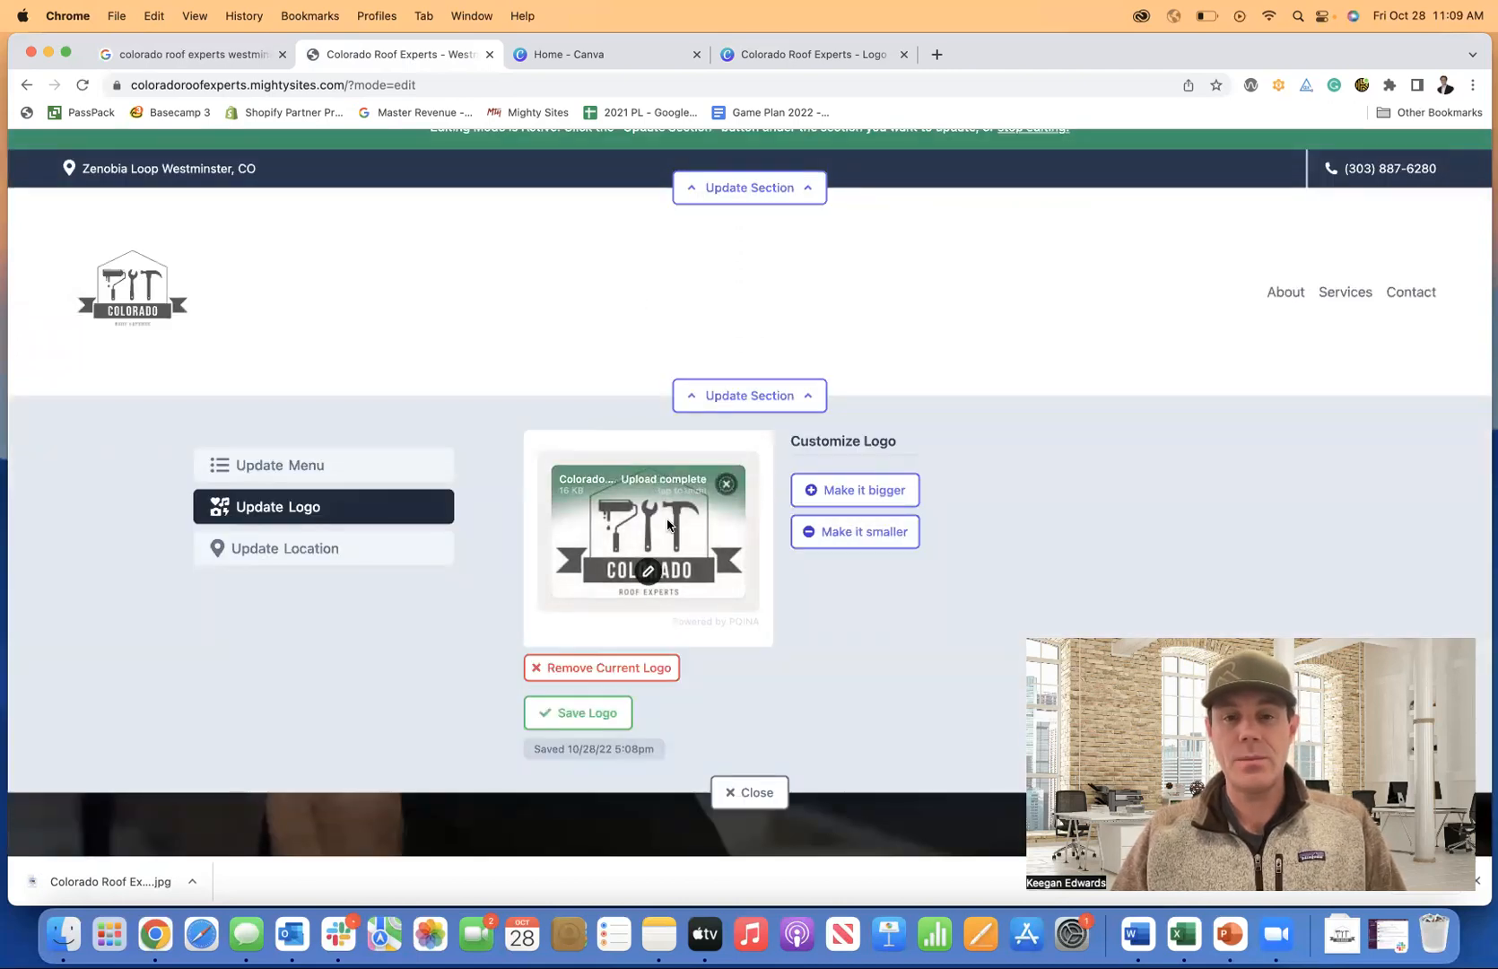
# Save the cropped logo, then shrink it three steps and save again.
pyautogui.click(623, 717)
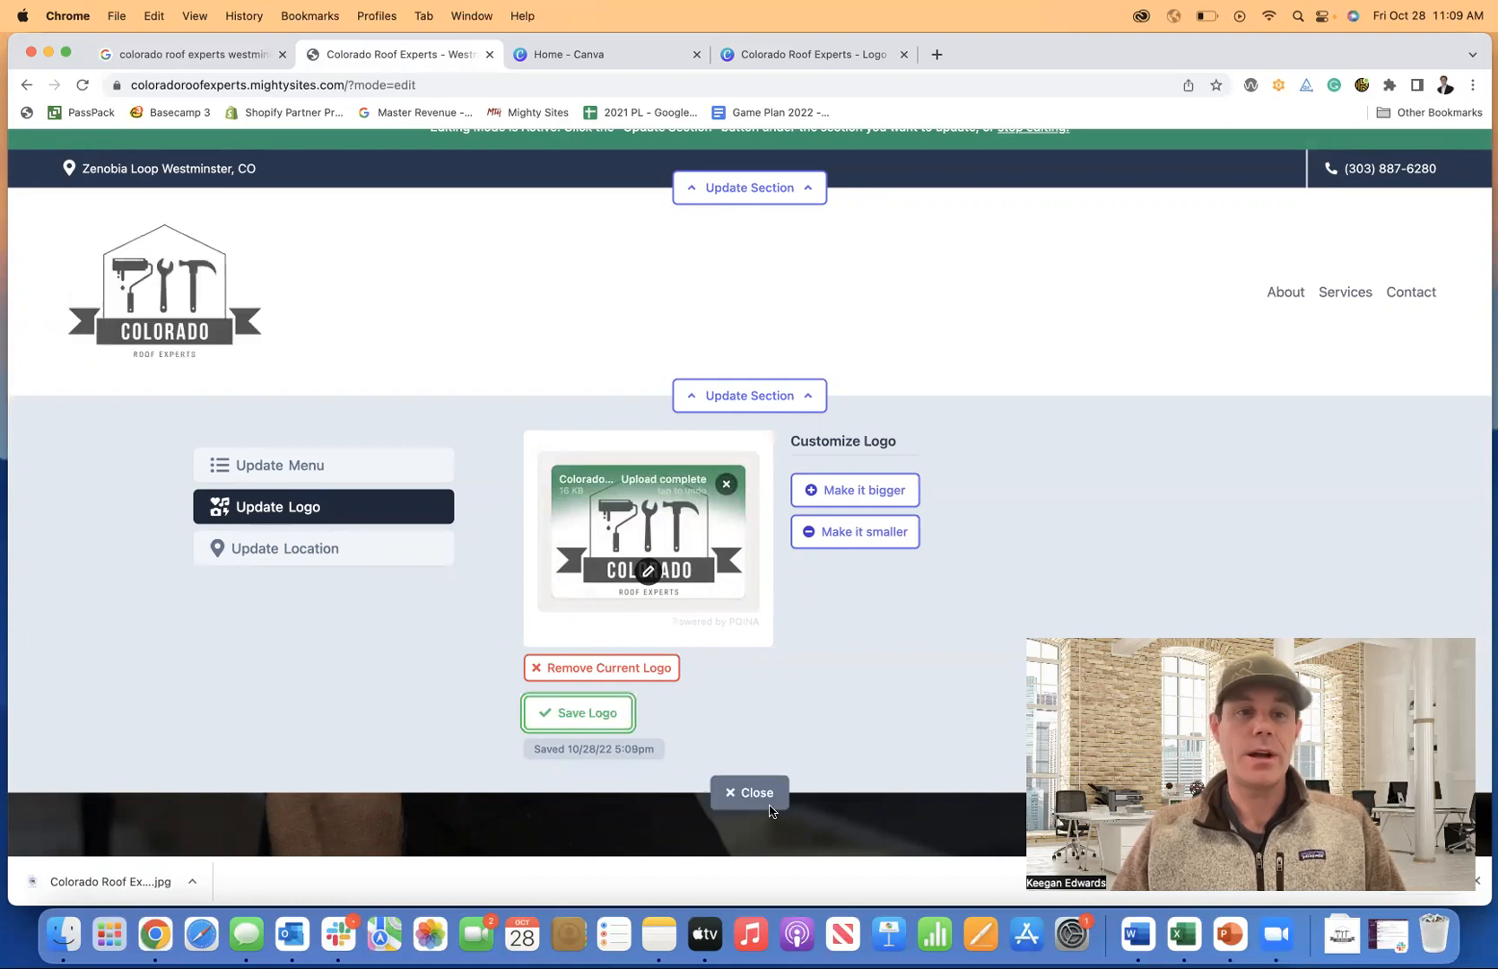
pyautogui.click(753, 793)
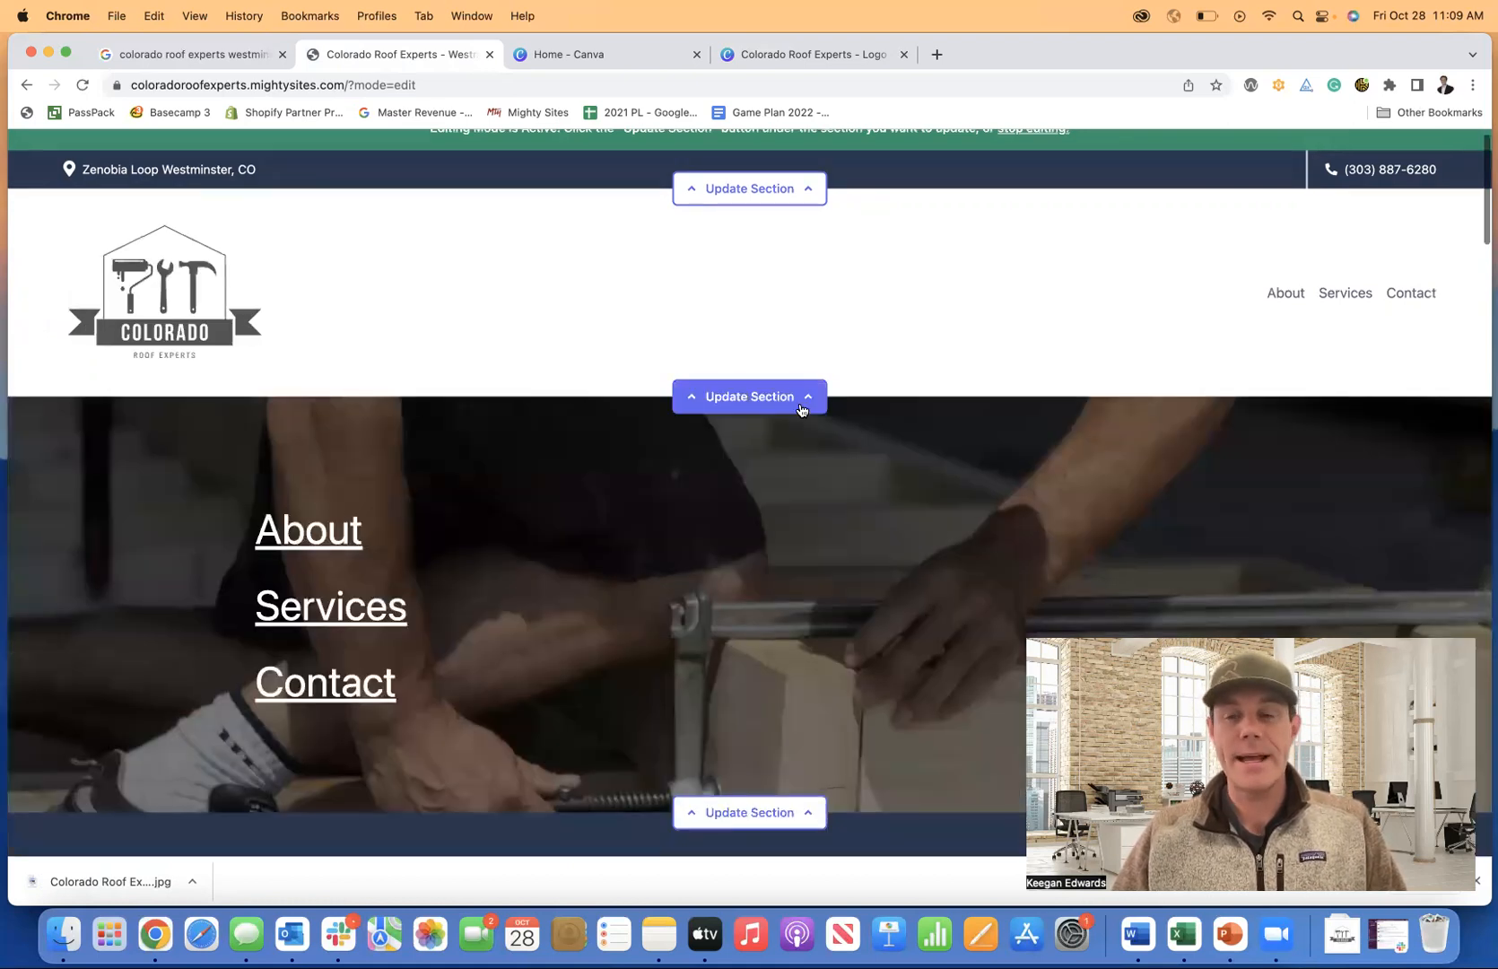
pyautogui.click(801, 401)
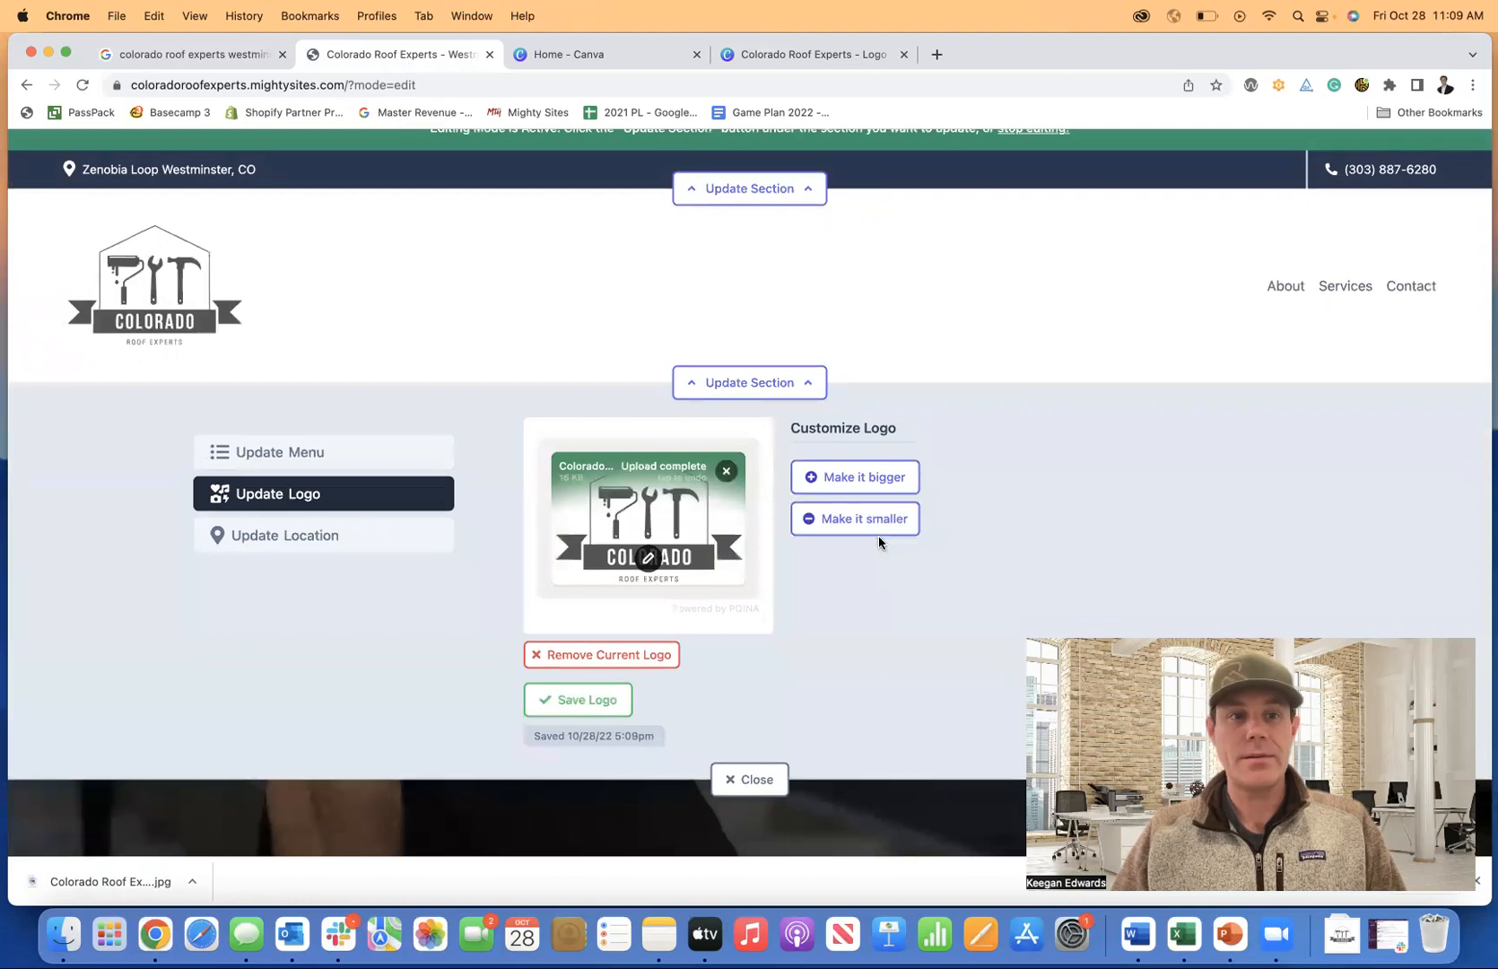
pyautogui.click(878, 533)
pyautogui.click(878, 526)
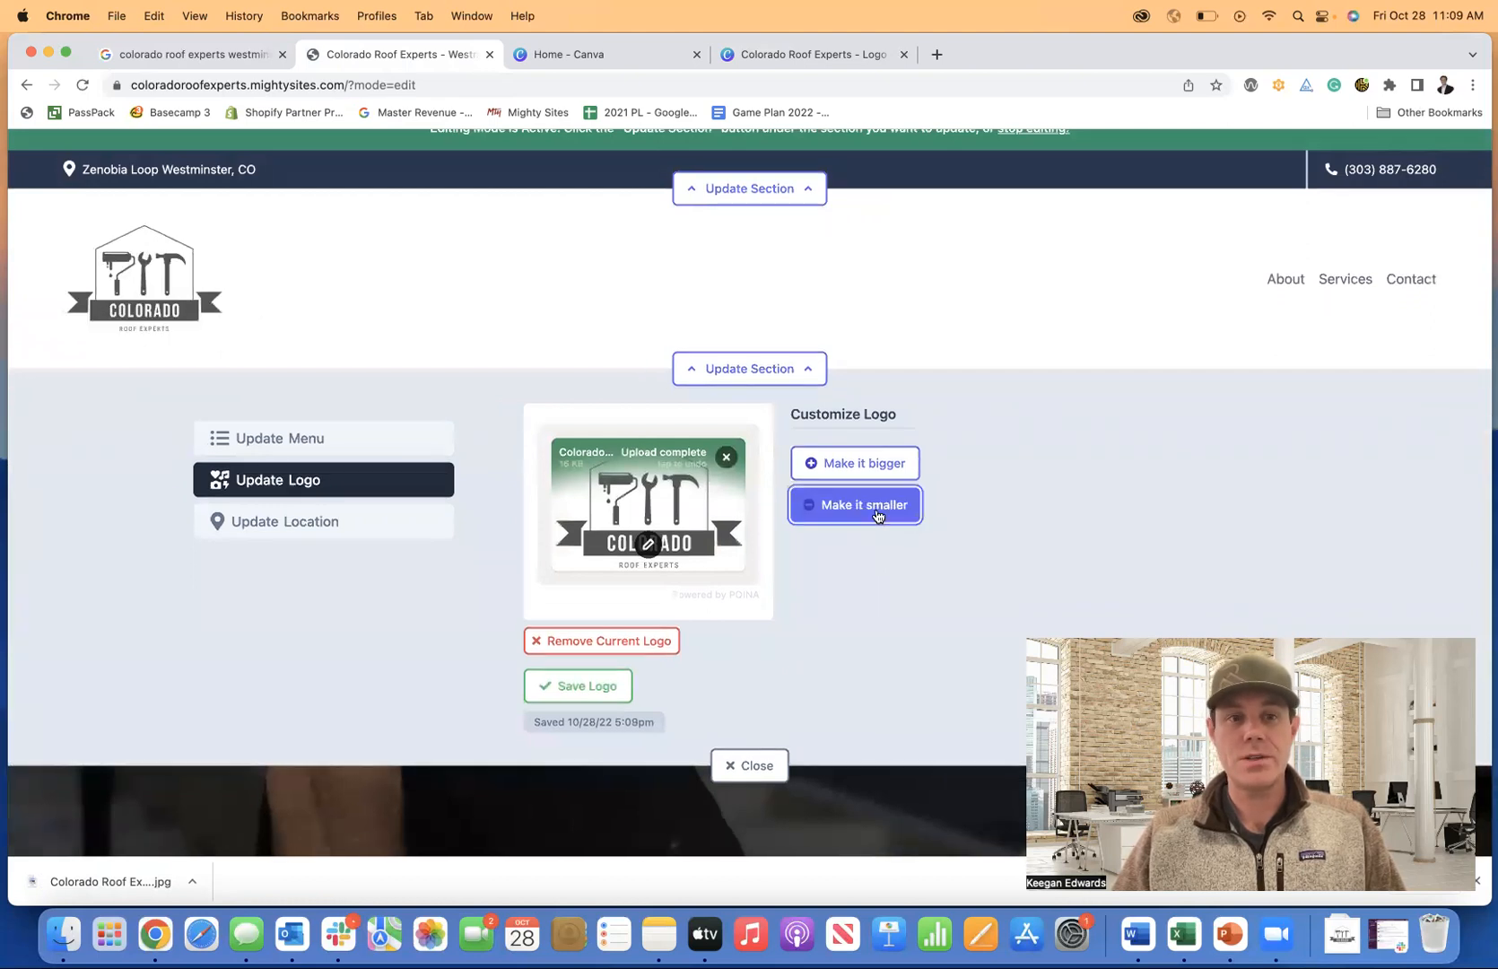
pyautogui.click(876, 509)
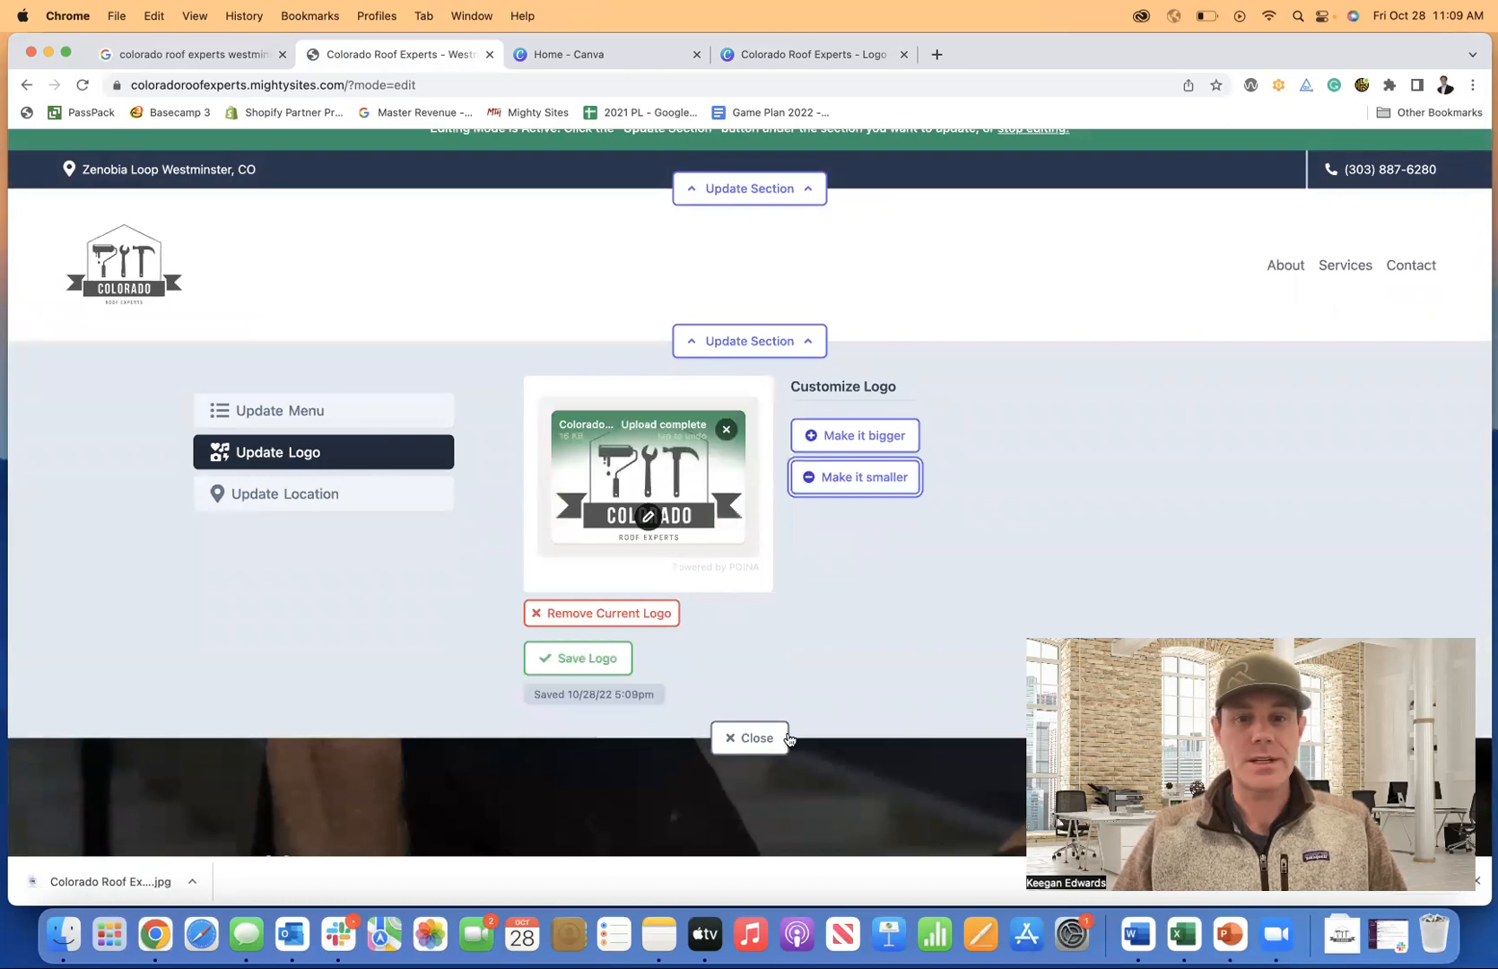
pyautogui.click(582, 659)
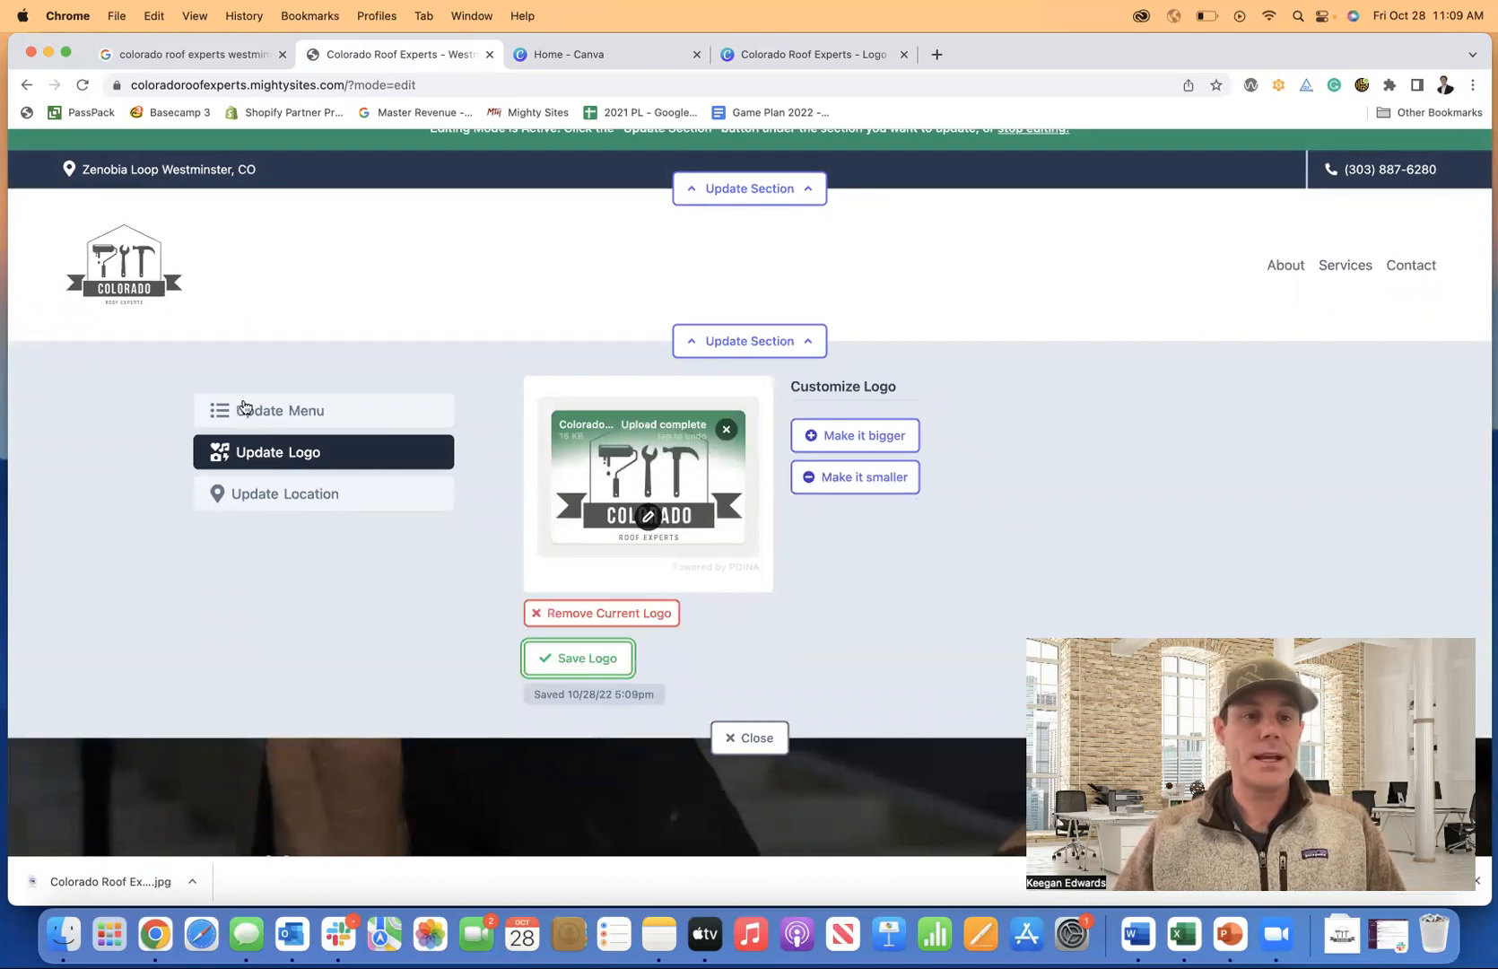
# Open the navigation menu editor, then switch to the company's Google results.
pyautogui.click(243, 408)
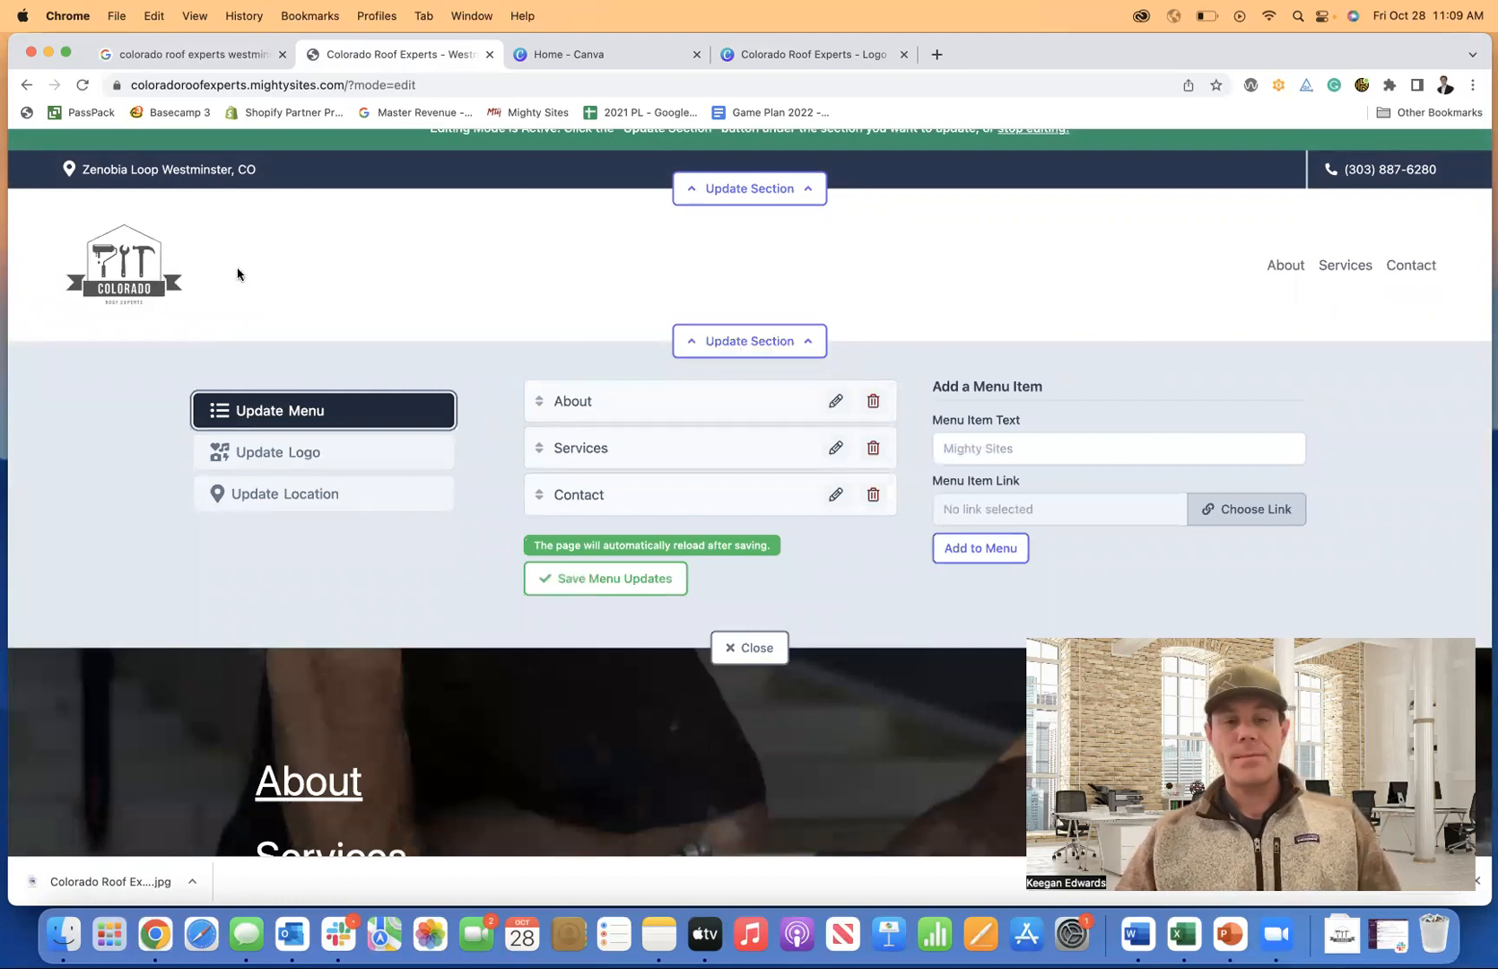
pyautogui.scroll(1, 446, 182)
pyautogui.scroll(-1, 1010, 328)
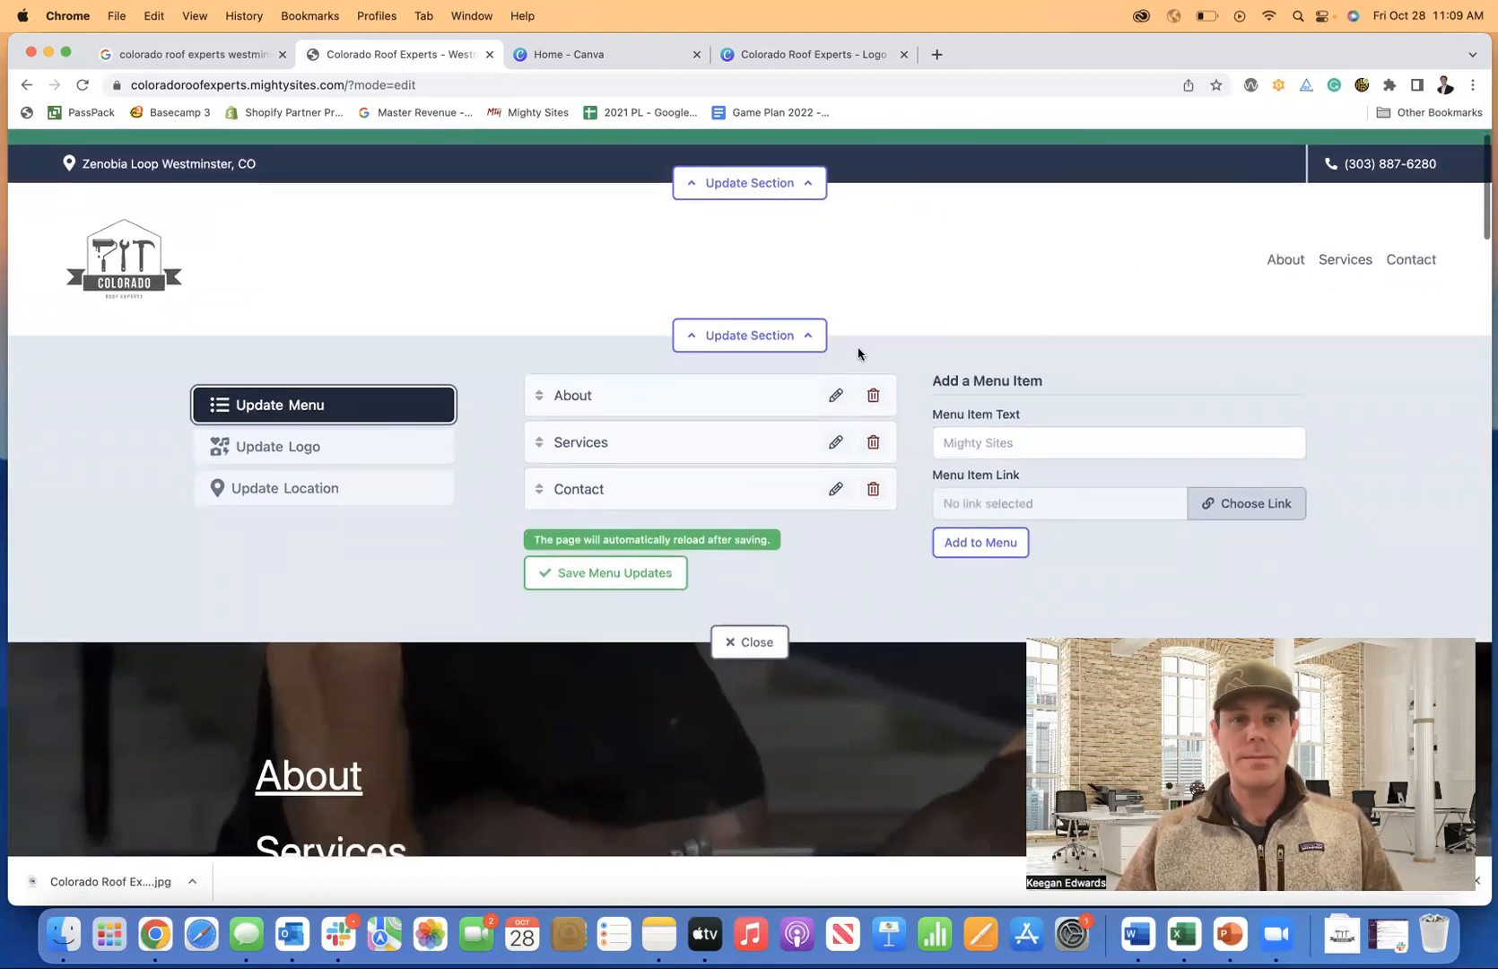
pyautogui.scroll(-2, 760, 403)
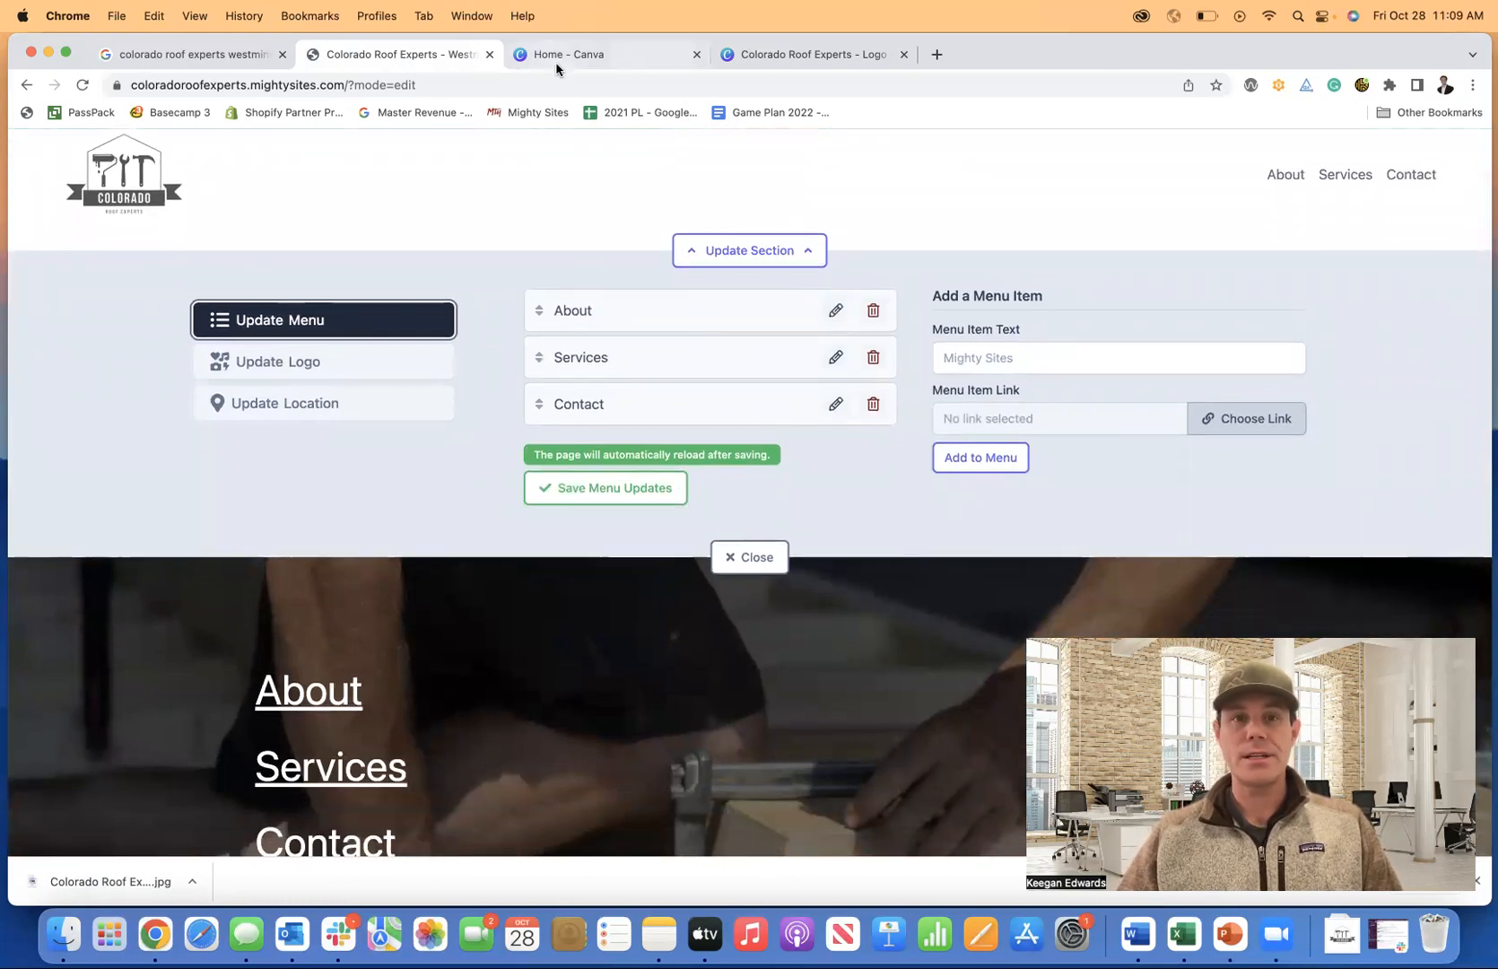
pyautogui.click(178, 54)
pyautogui.scroll(-1, 1014, 468)
pyautogui.scroll(-3, 1014, 467)
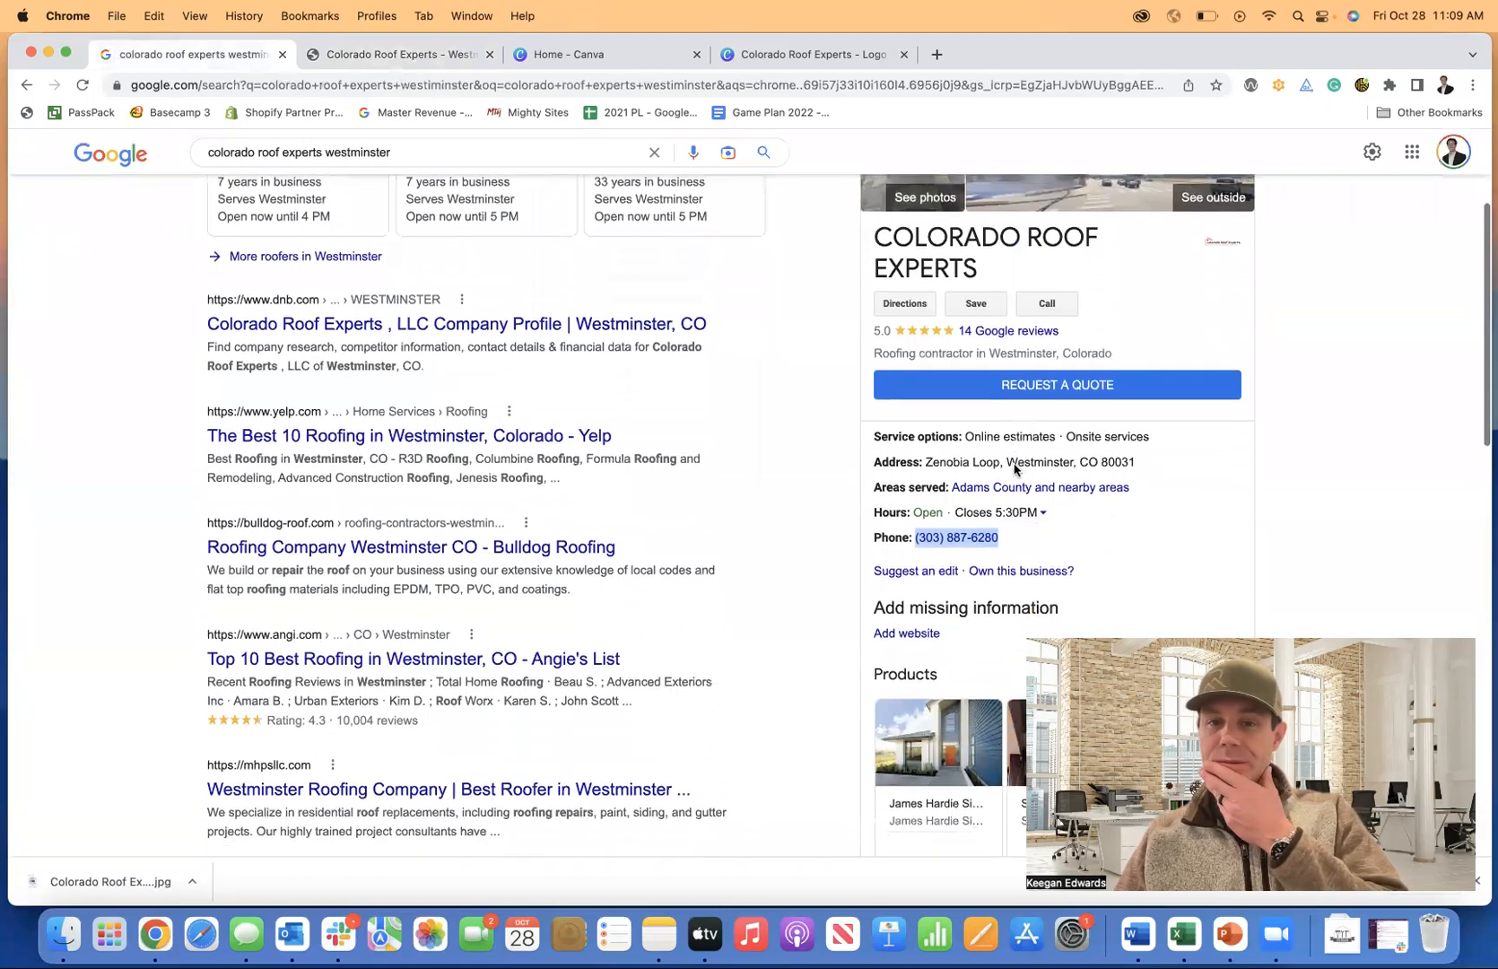
pyautogui.click(1306, 452)
pyautogui.scroll(-2, 1306, 452)
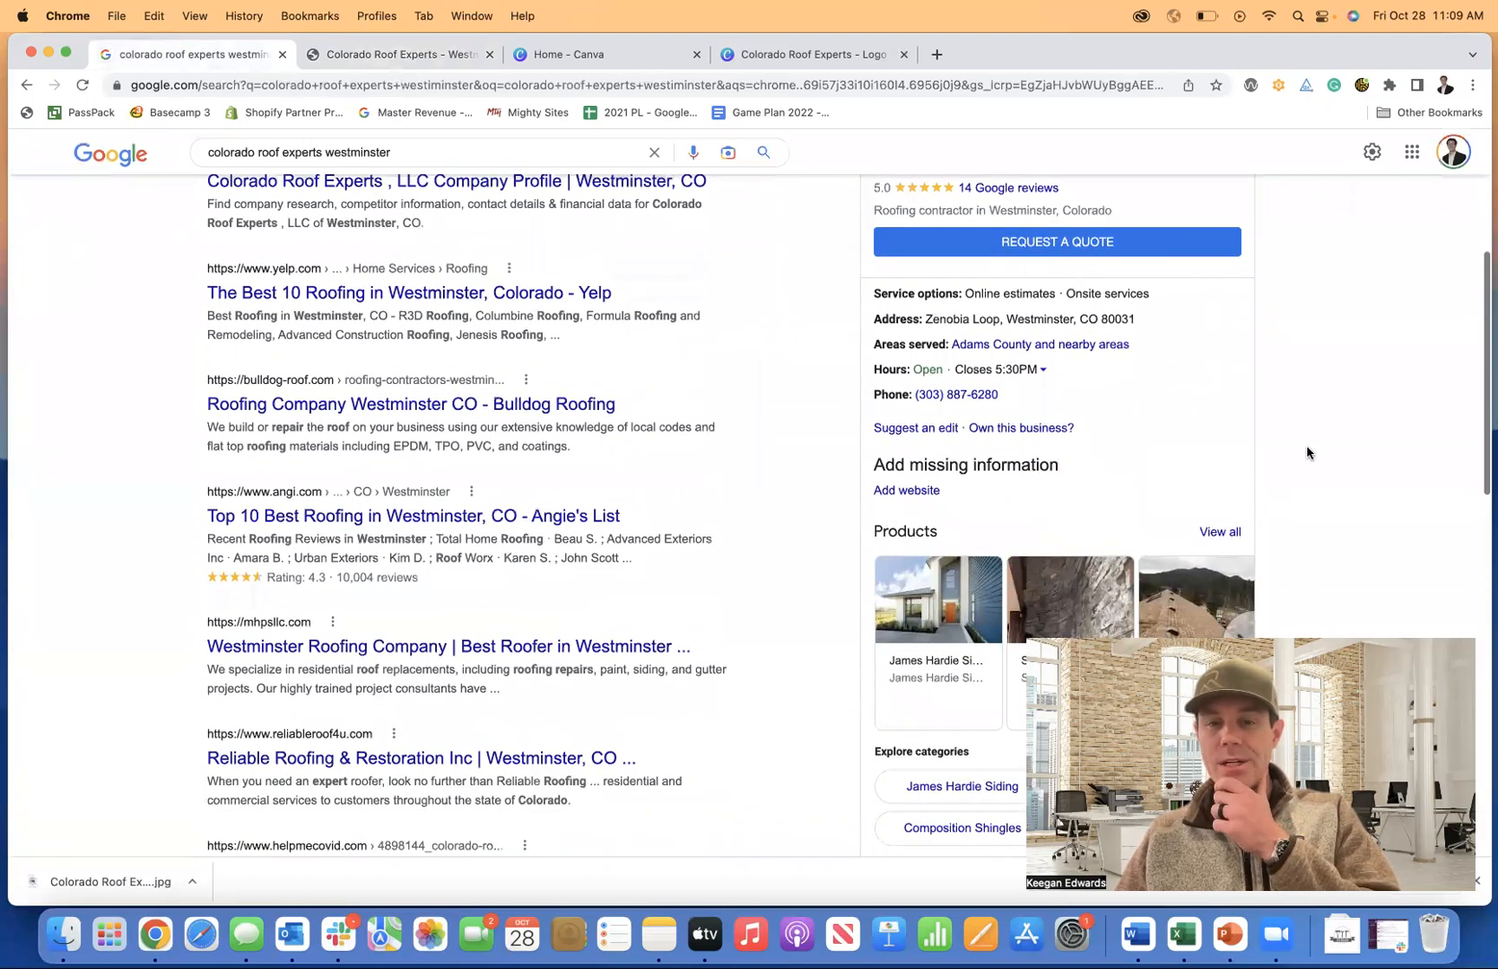
pyautogui.scroll(-2, 1307, 452)
pyautogui.scroll(-1, 1306, 452)
pyautogui.click(1242, 373)
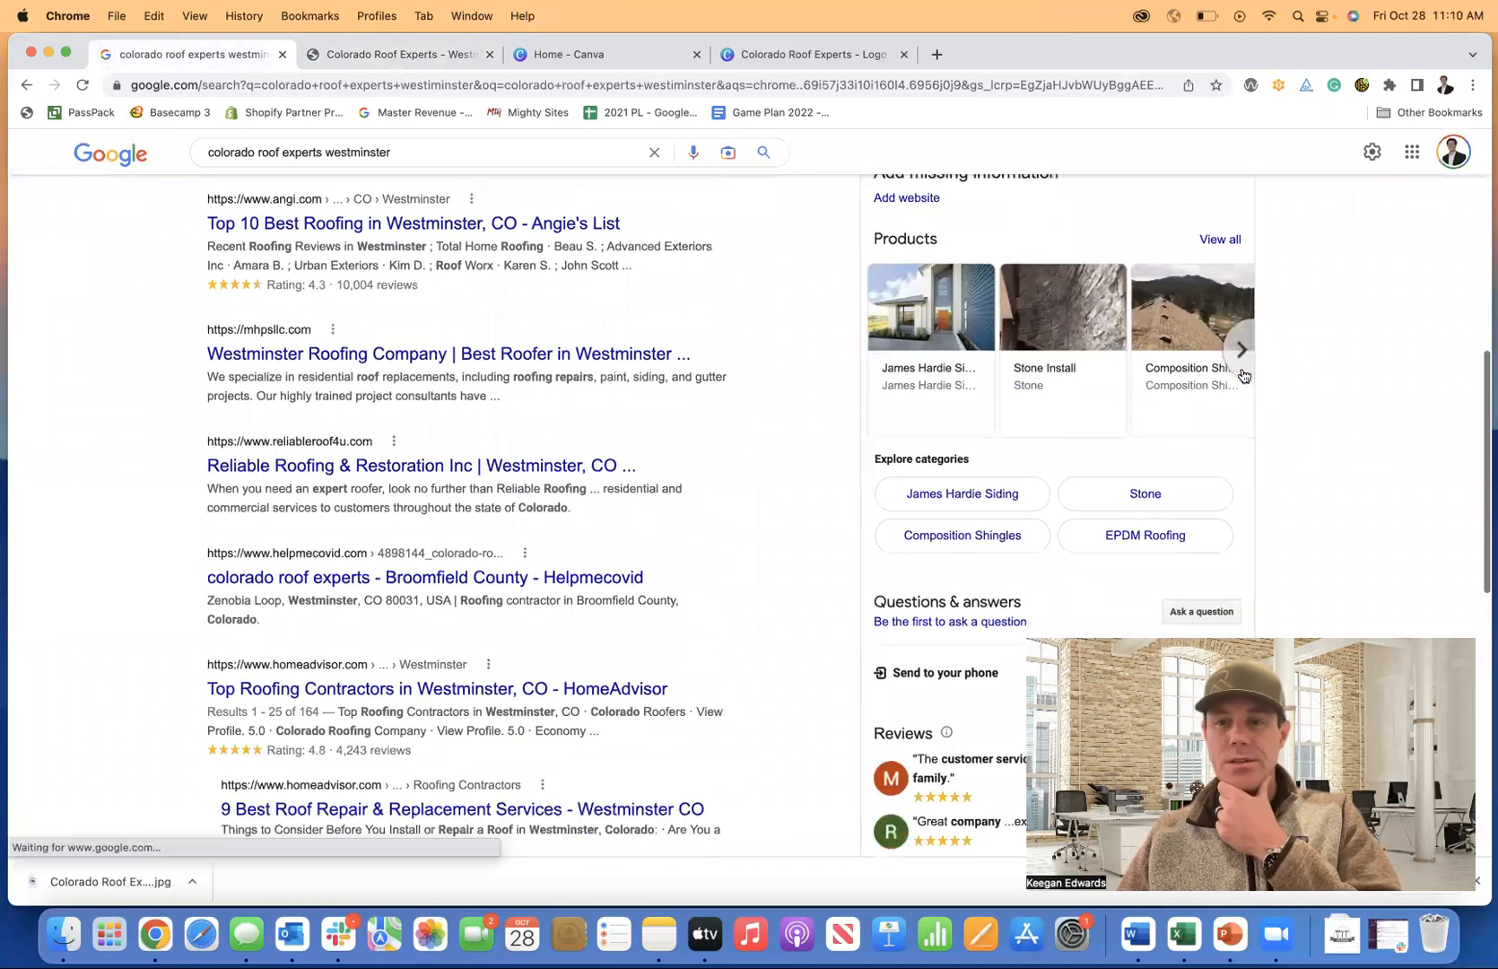
pyautogui.scroll(-3, 1283, 425)
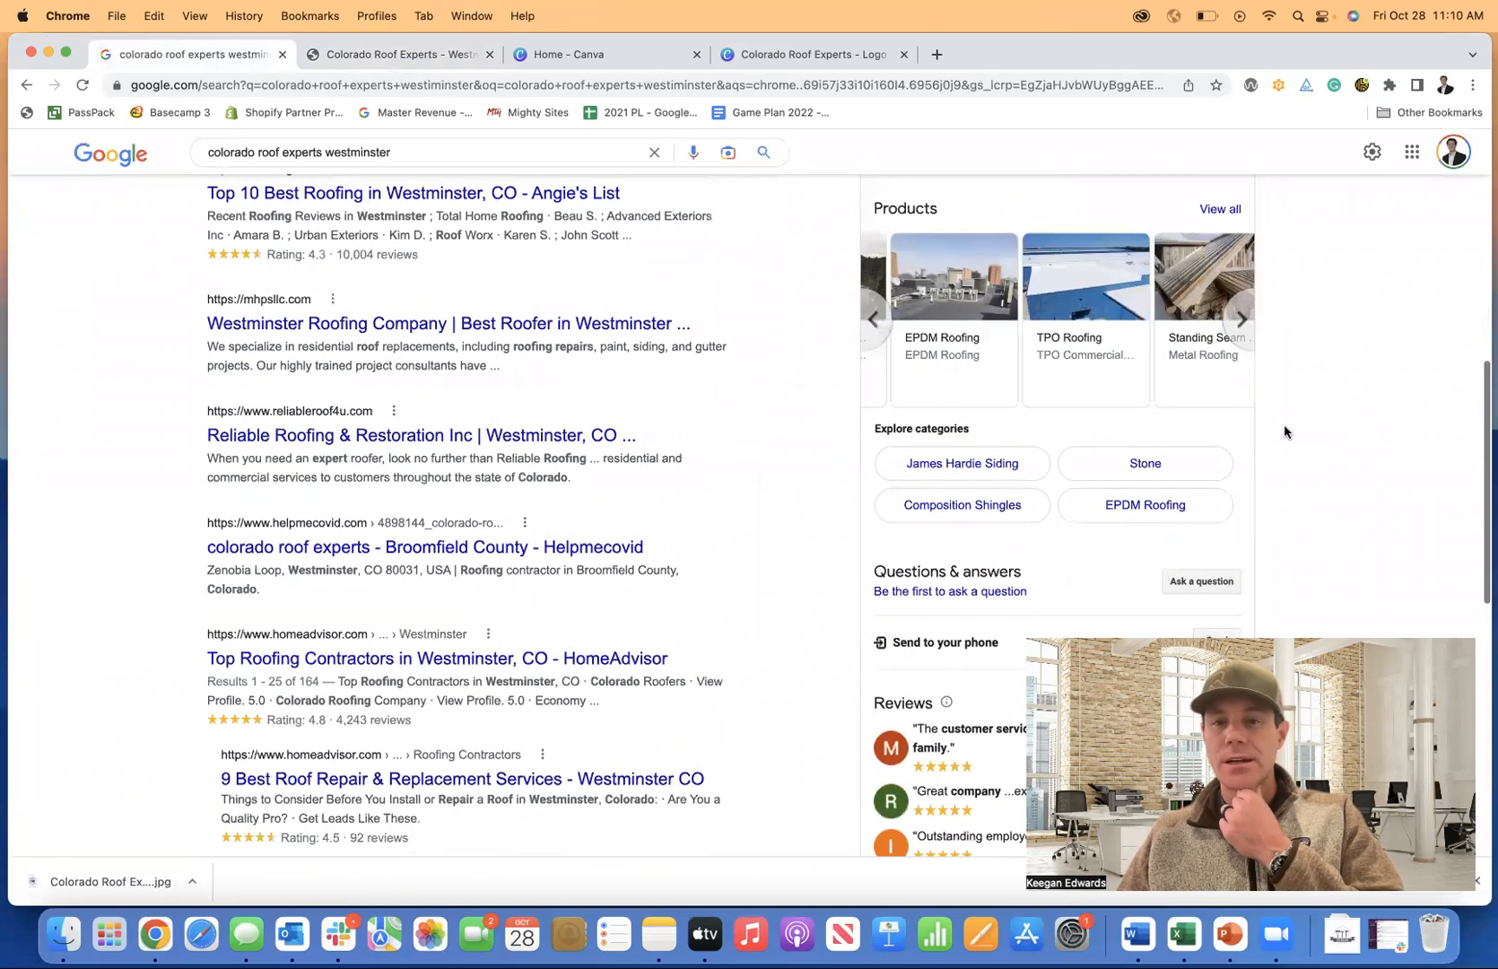
pyautogui.scroll(-3, 1283, 428)
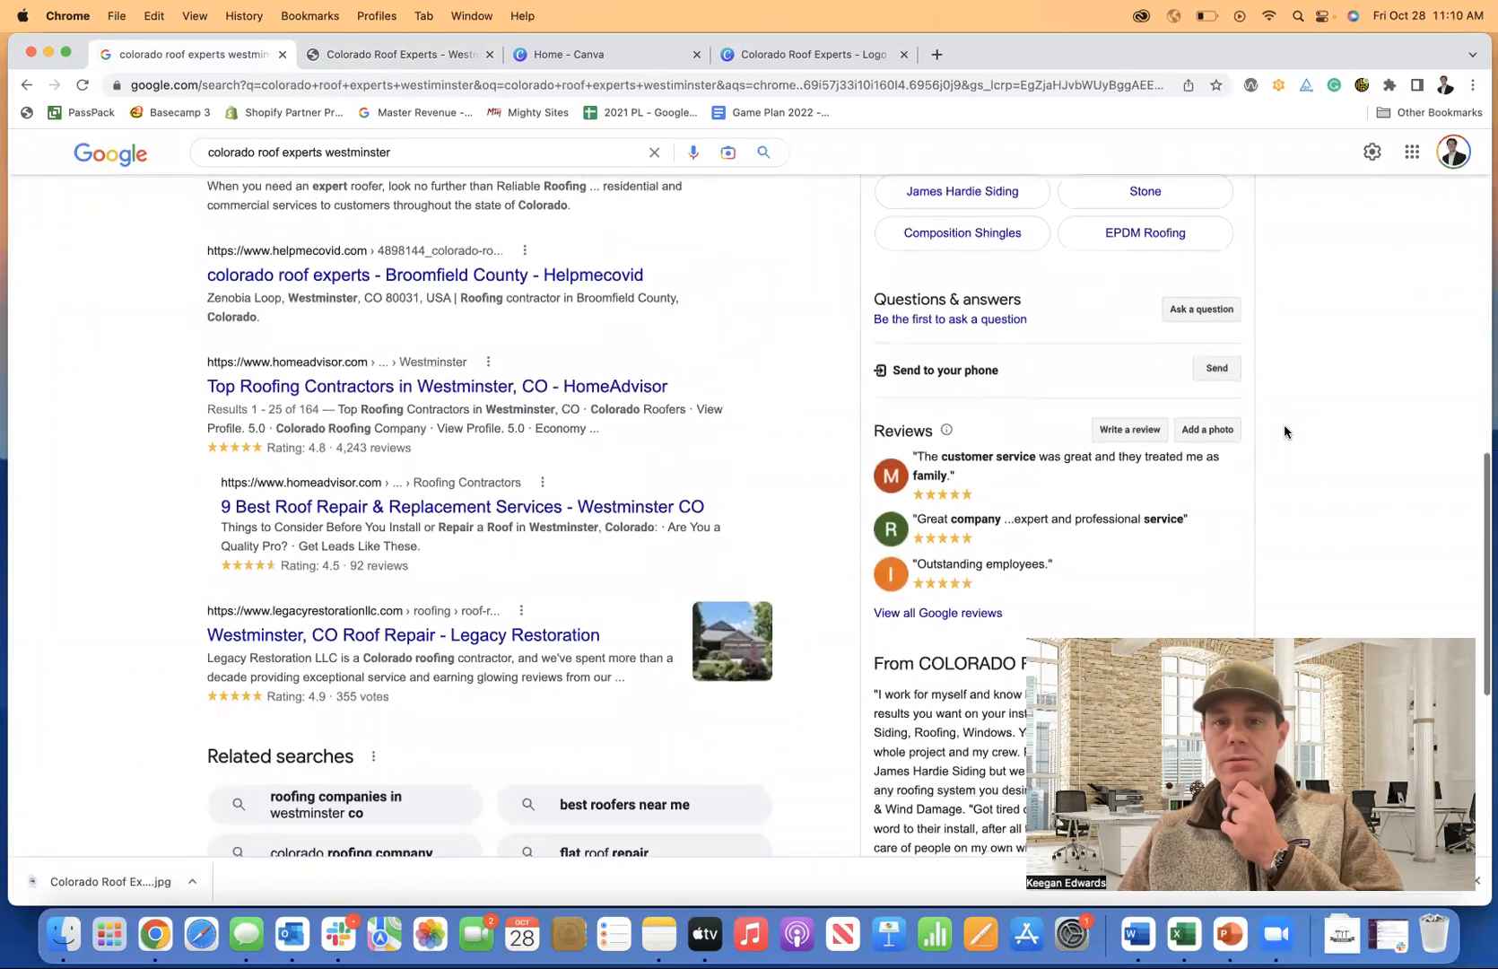
pyautogui.scroll(-4, 1284, 426)
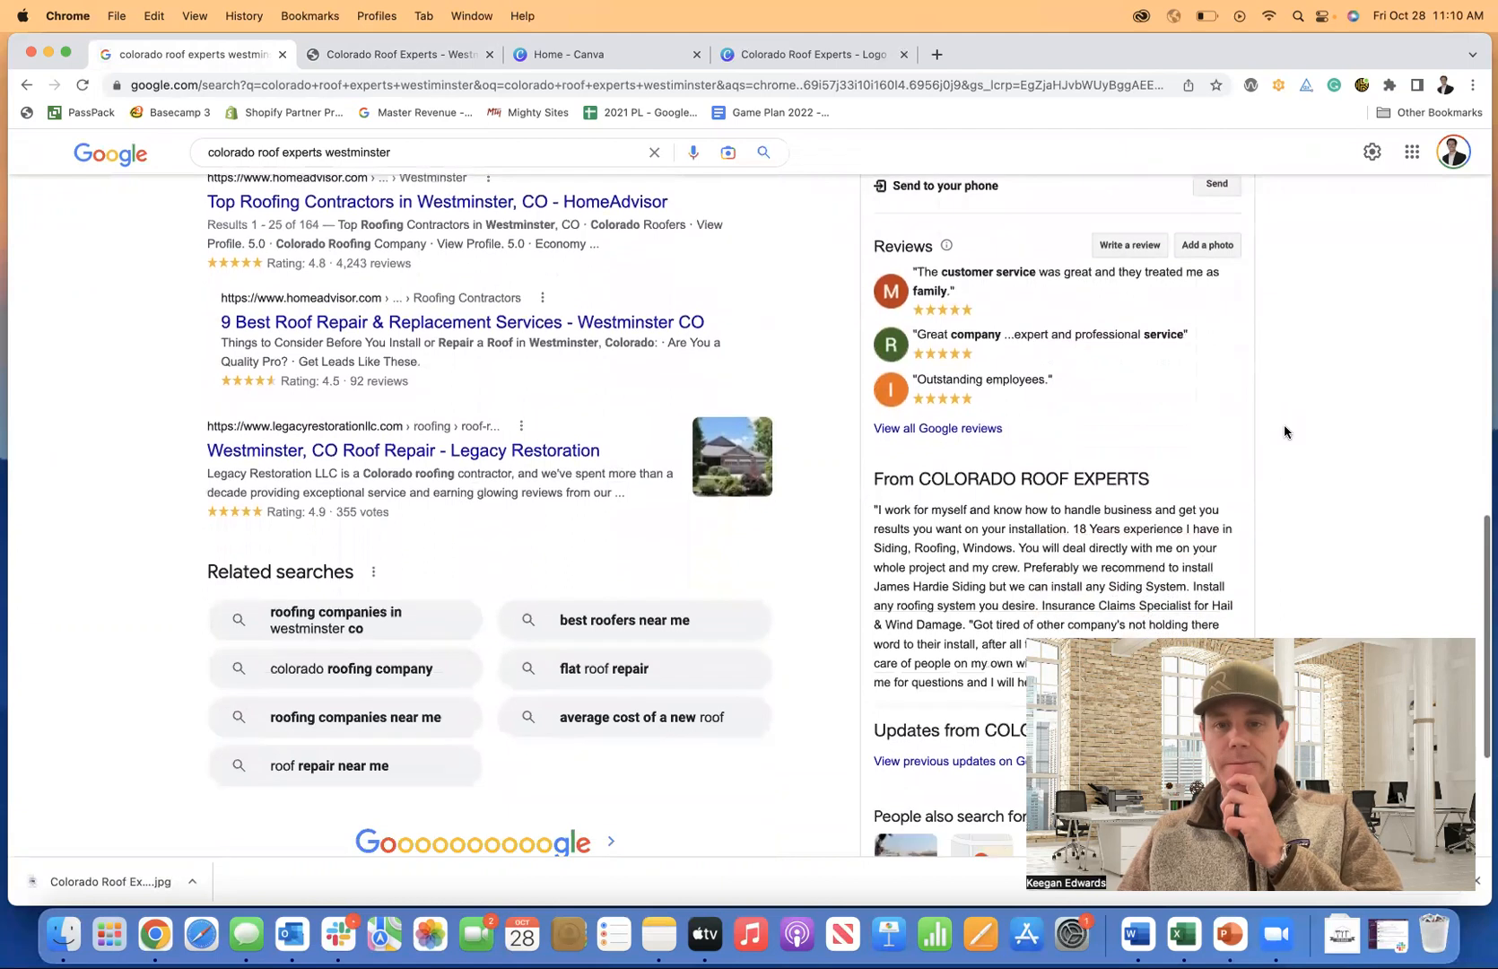
pyautogui.scroll(10, 1284, 428)
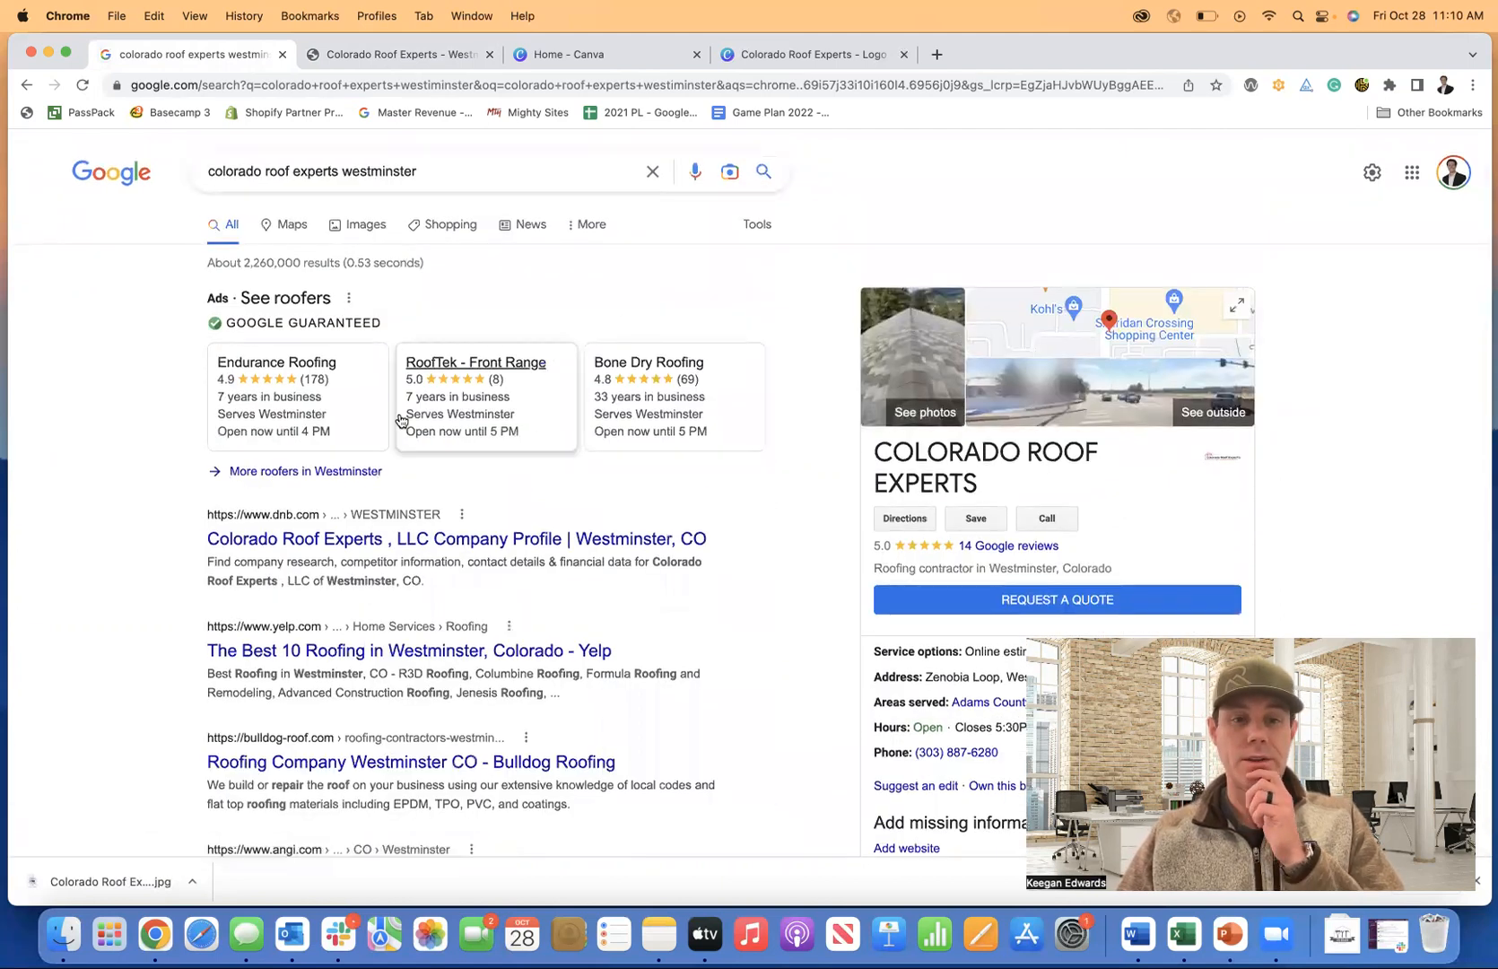
# Browse the site, action and PDF link options for a menu item without choosing one.
pyautogui.click(424, 55)
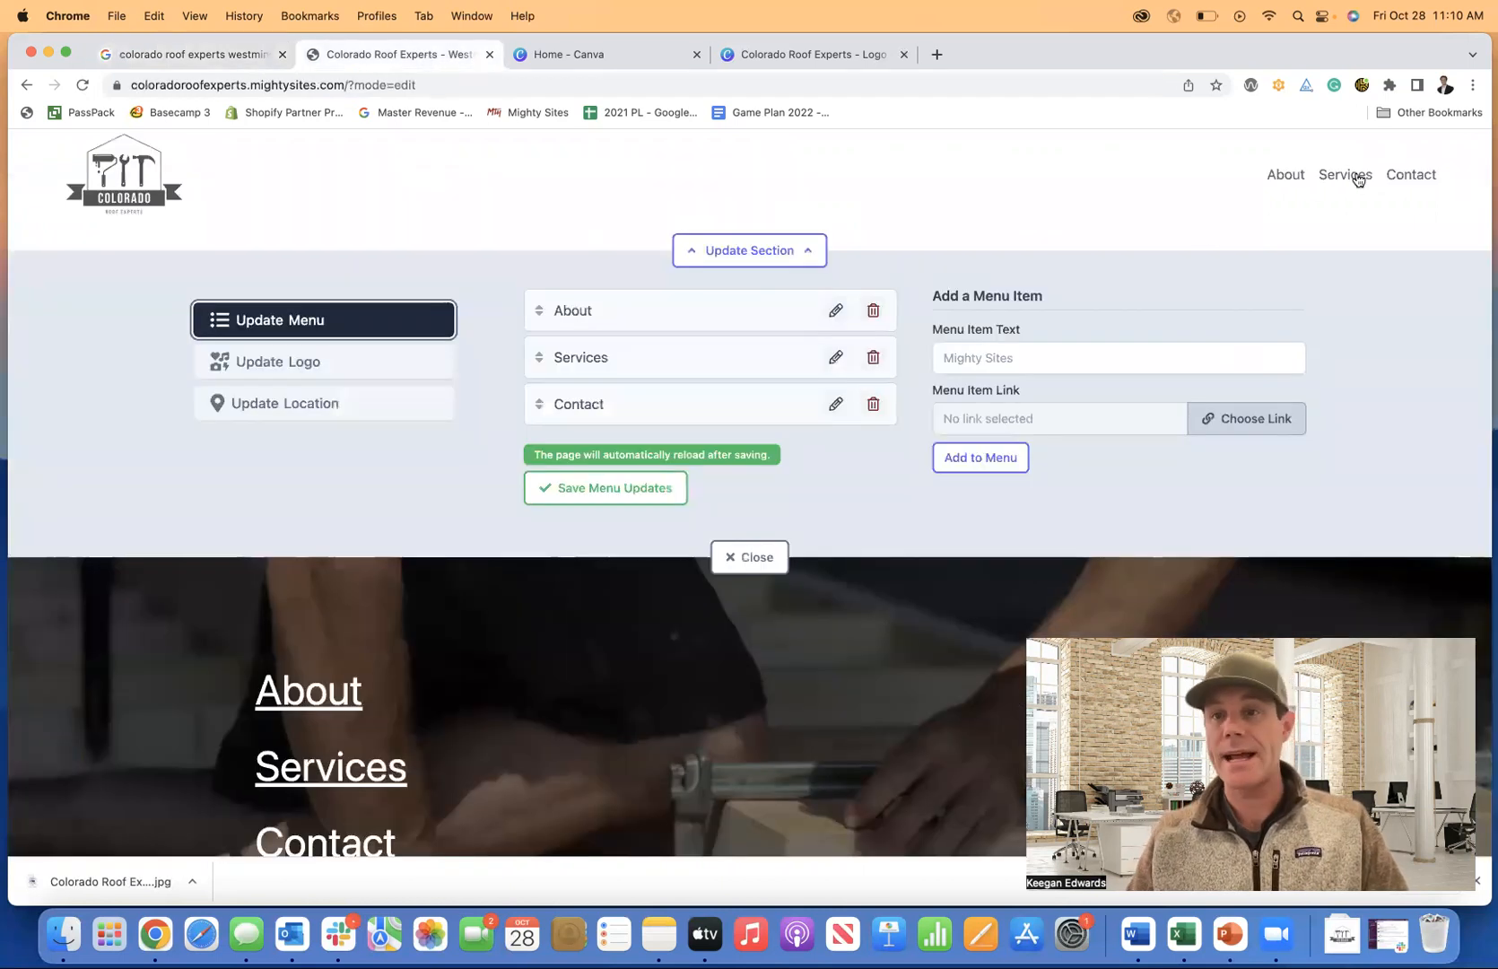
pyautogui.click(1246, 429)
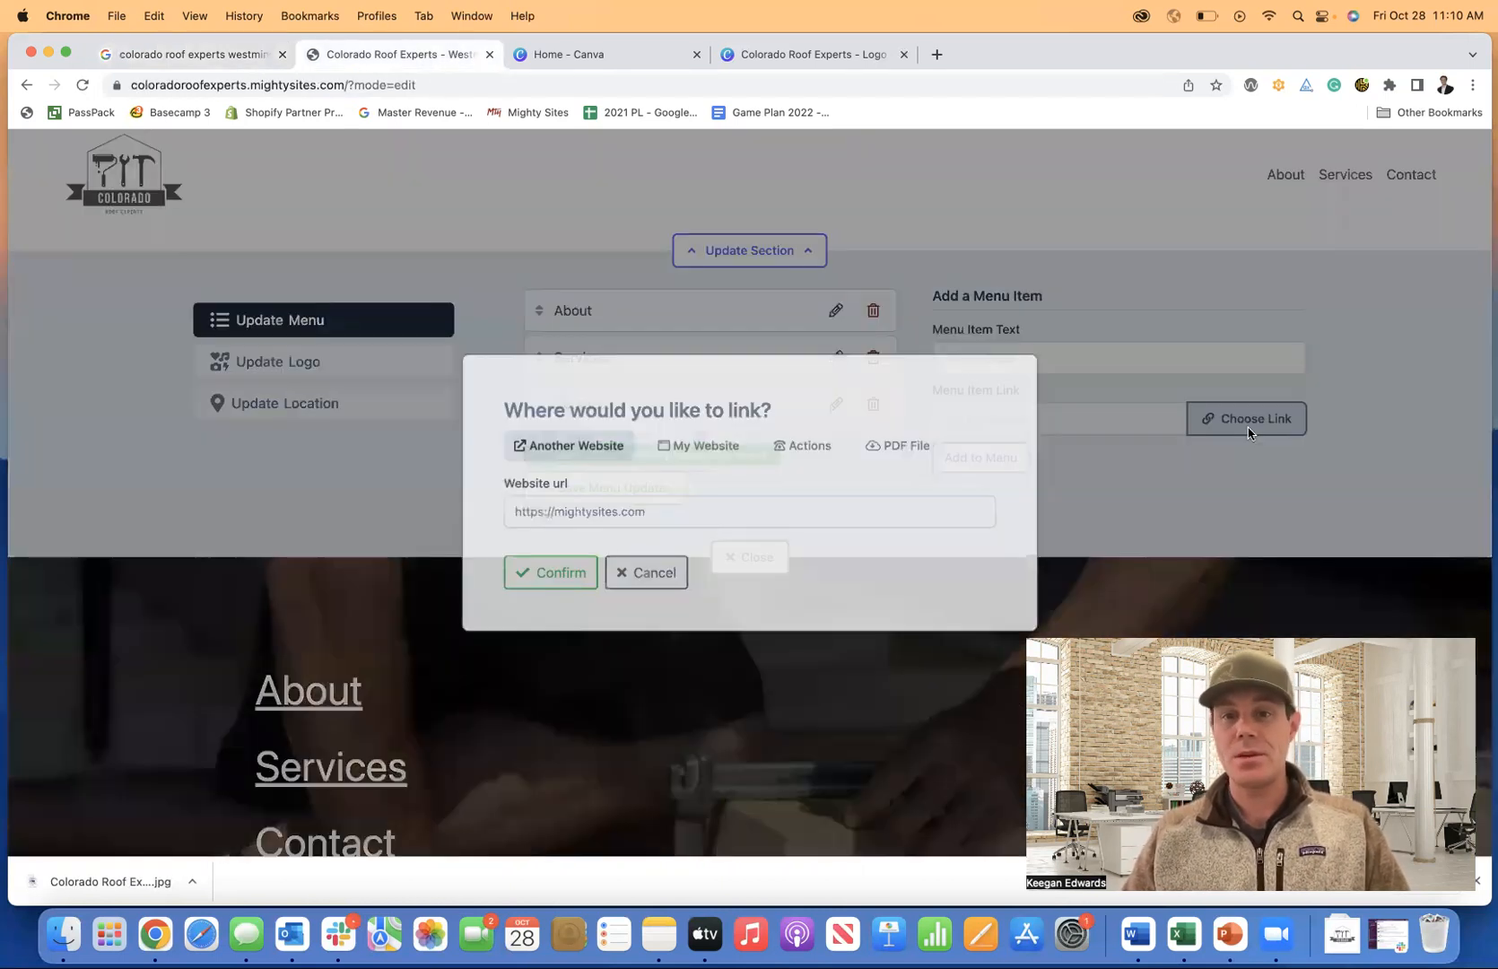
pyautogui.click(675, 455)
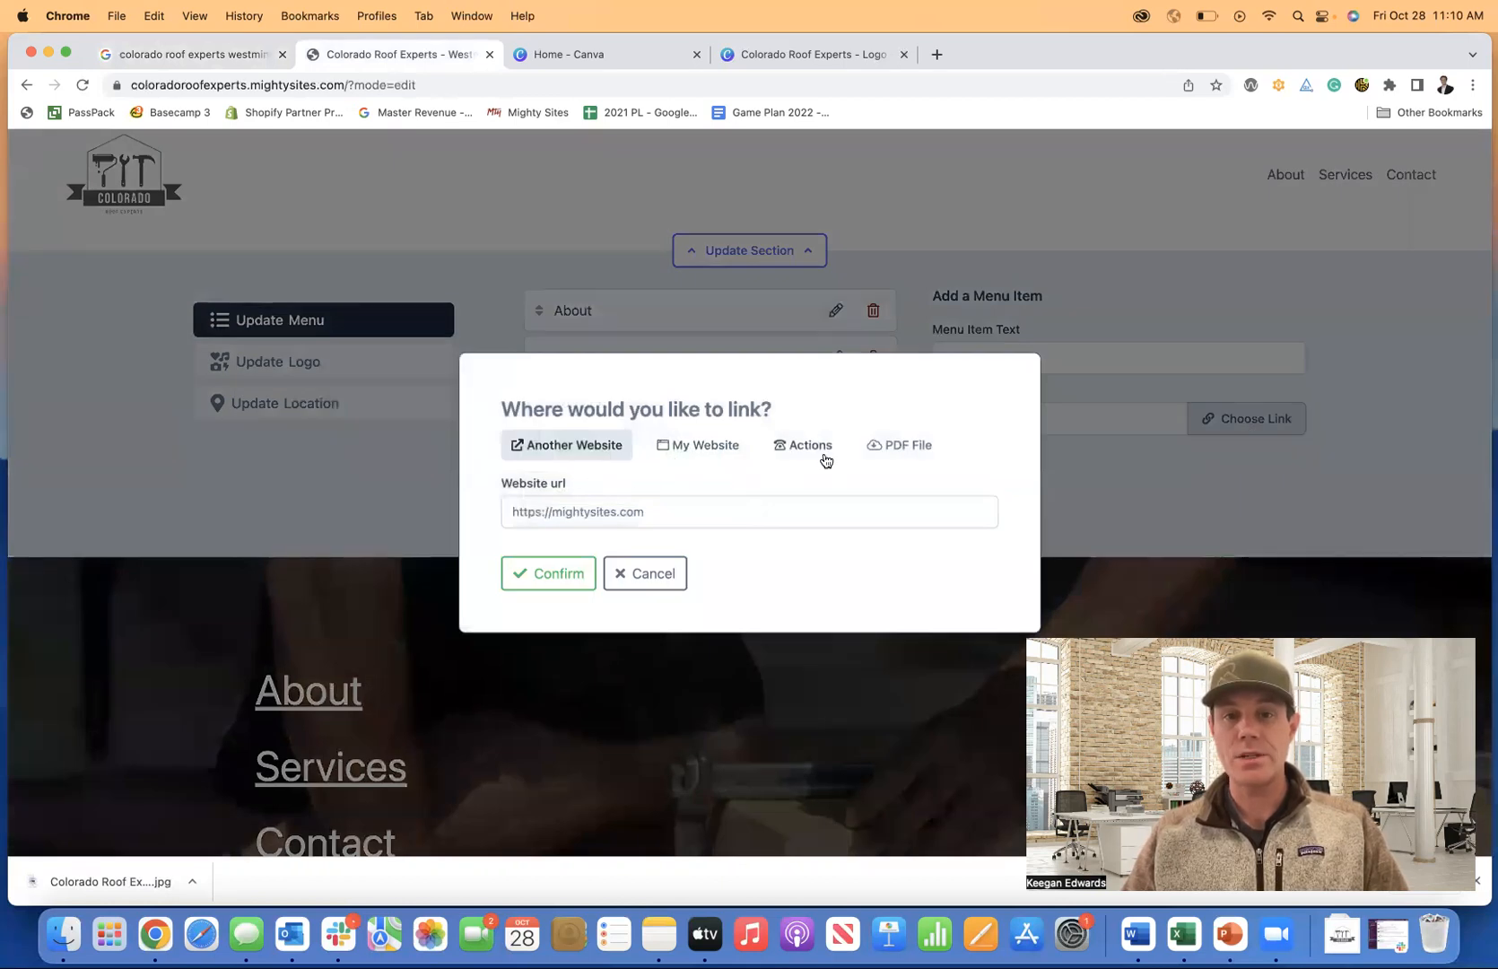
pyautogui.click(807, 449)
pyautogui.click(904, 374)
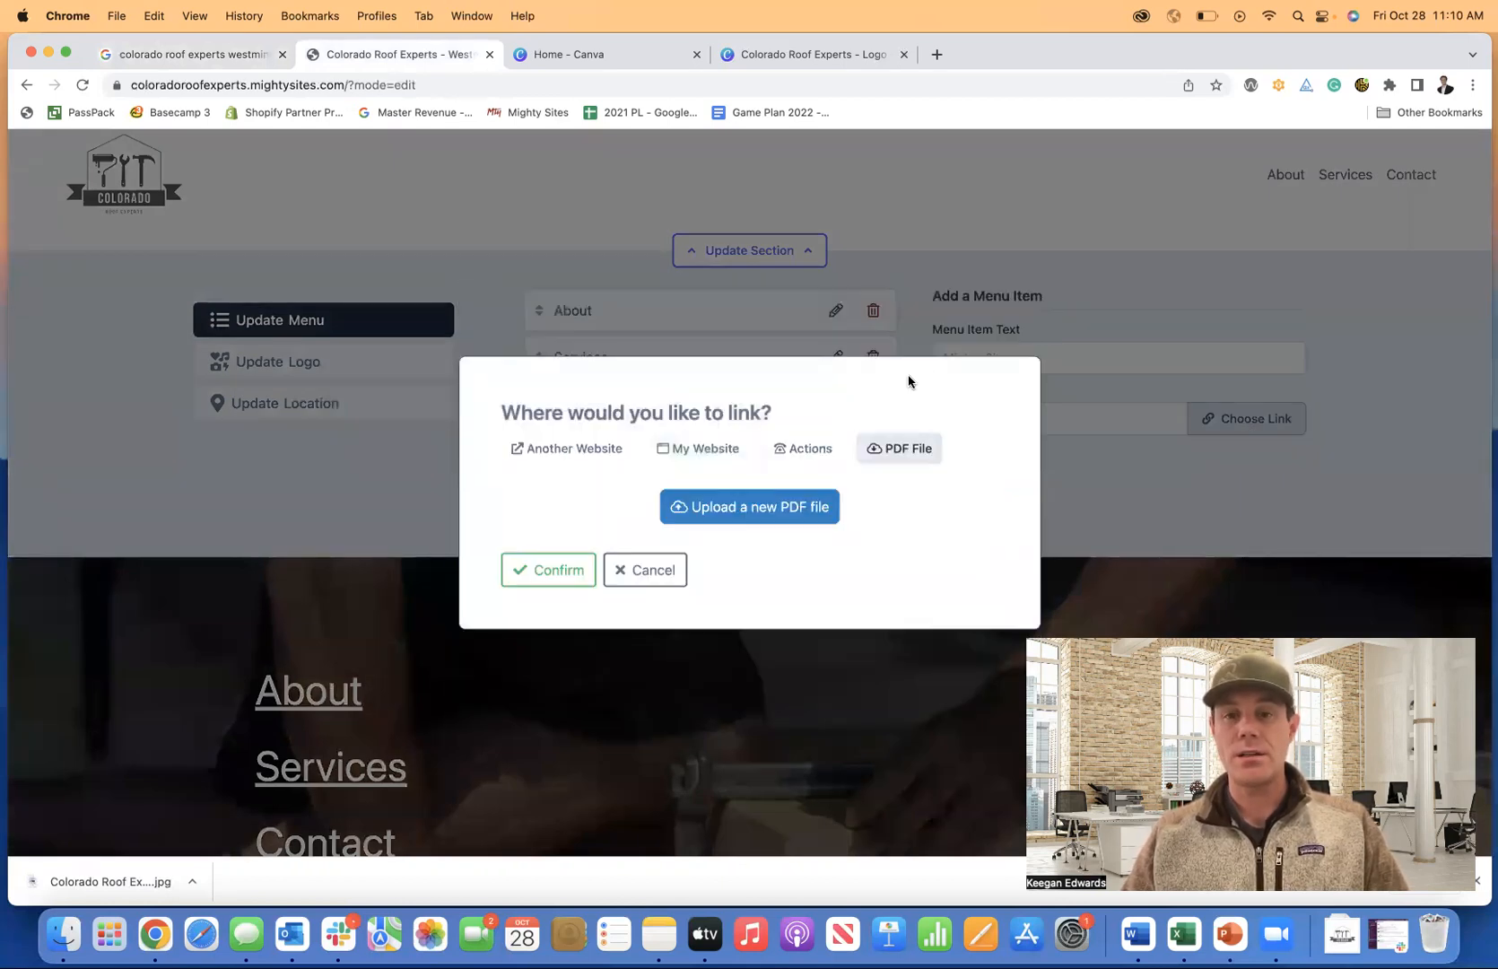
pyautogui.click(638, 569)
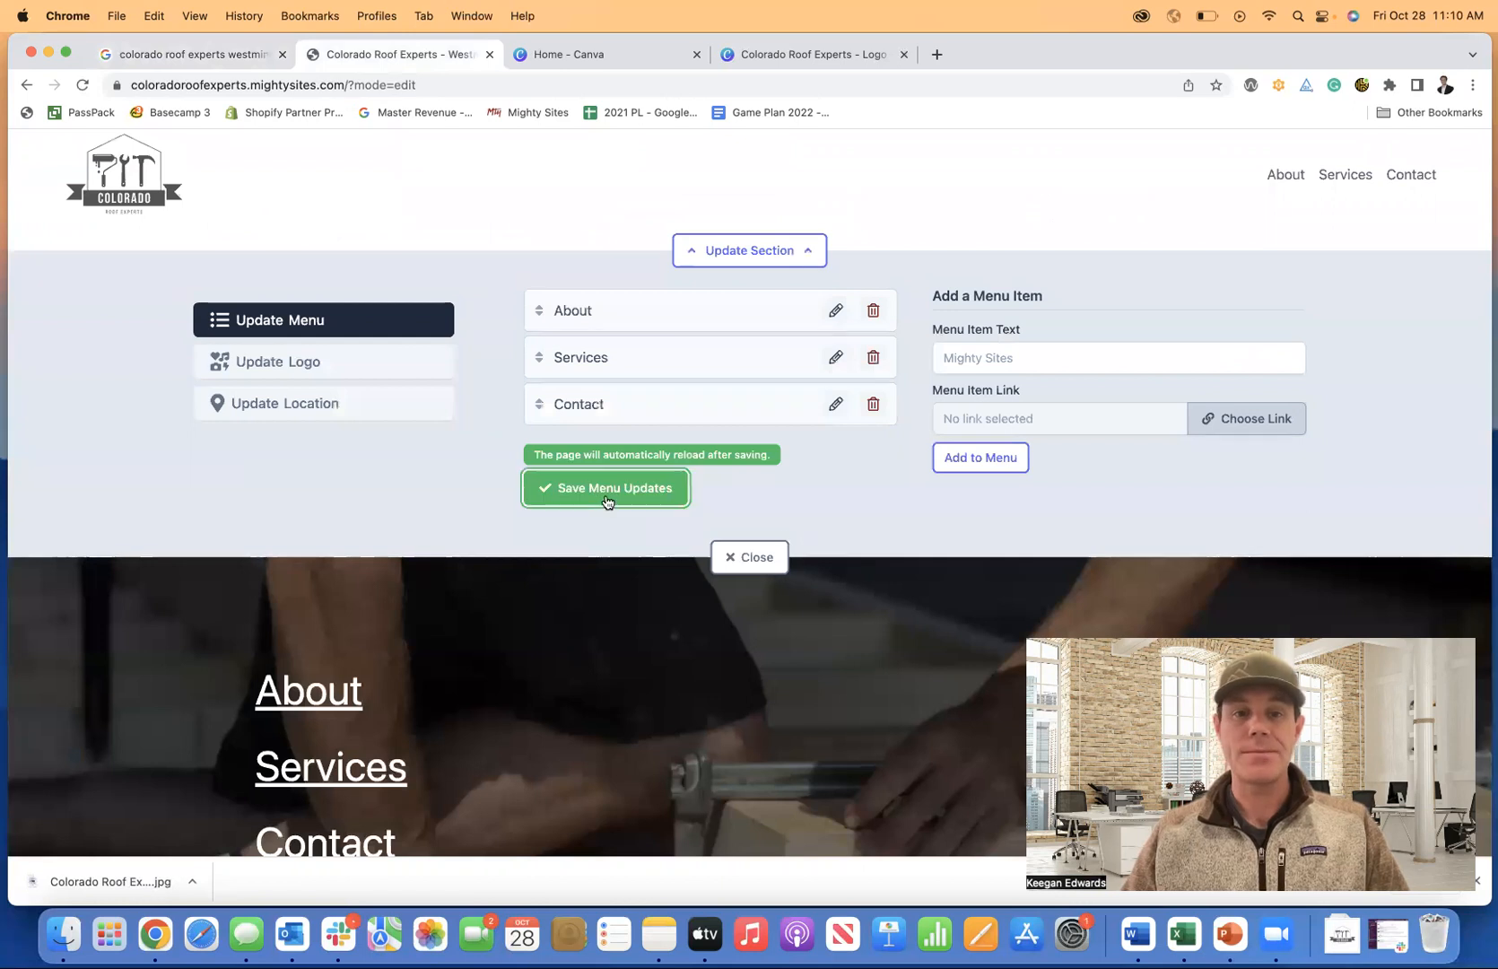
# Save the About, Services and Contact menu unchanged and return to the Google results.
pyautogui.click(605, 499)
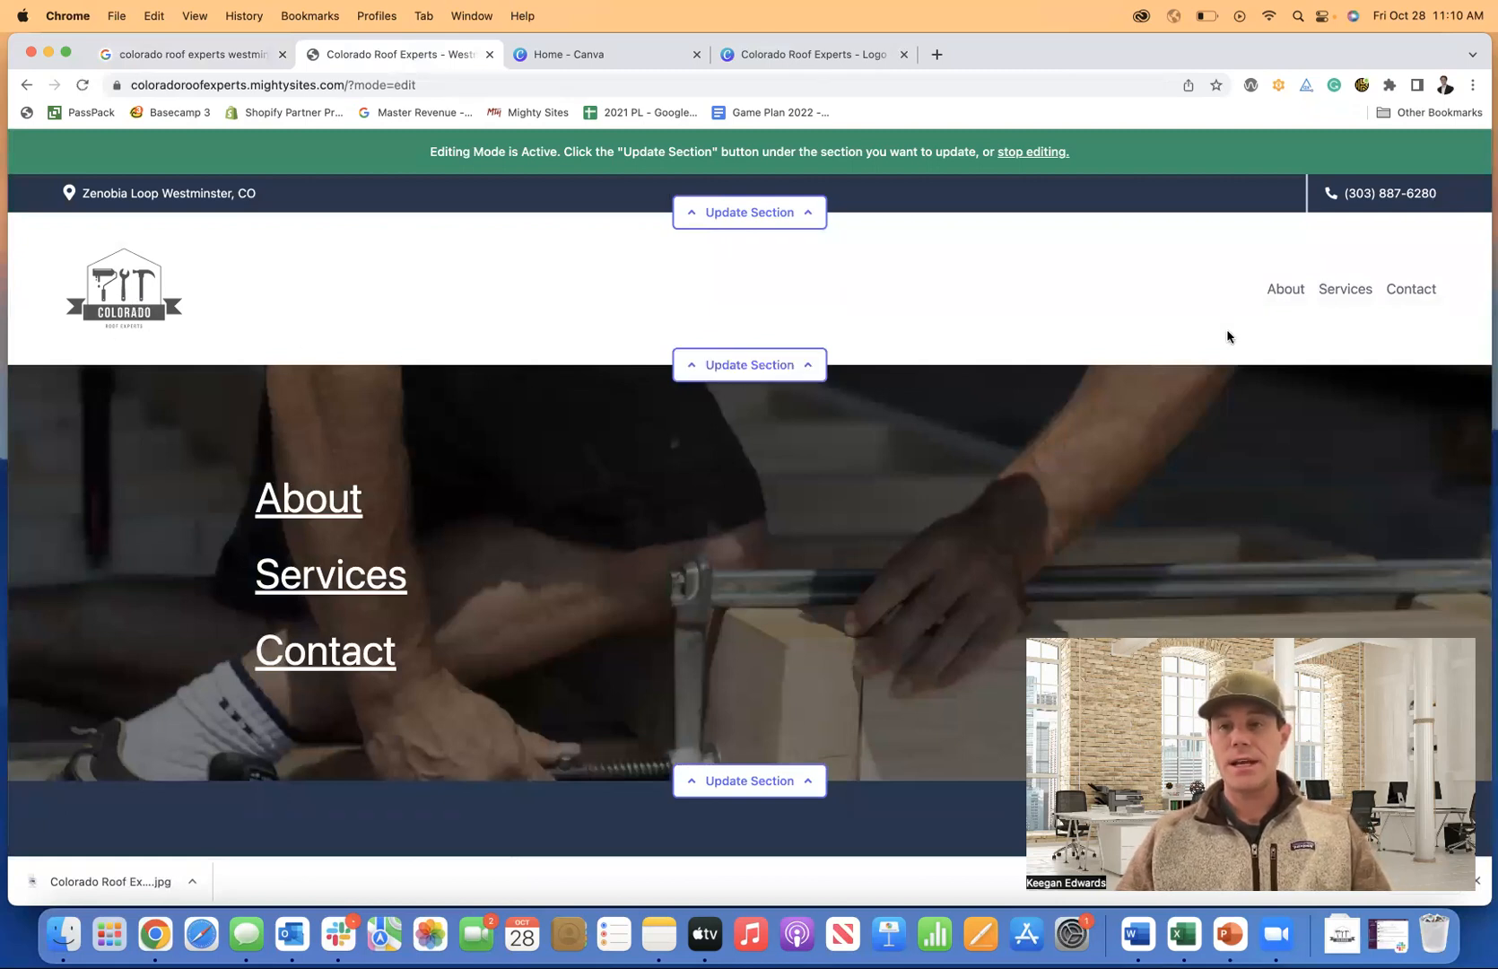
pyautogui.scroll(-5, 1227, 336)
pyautogui.scroll(3, 1187, 340)
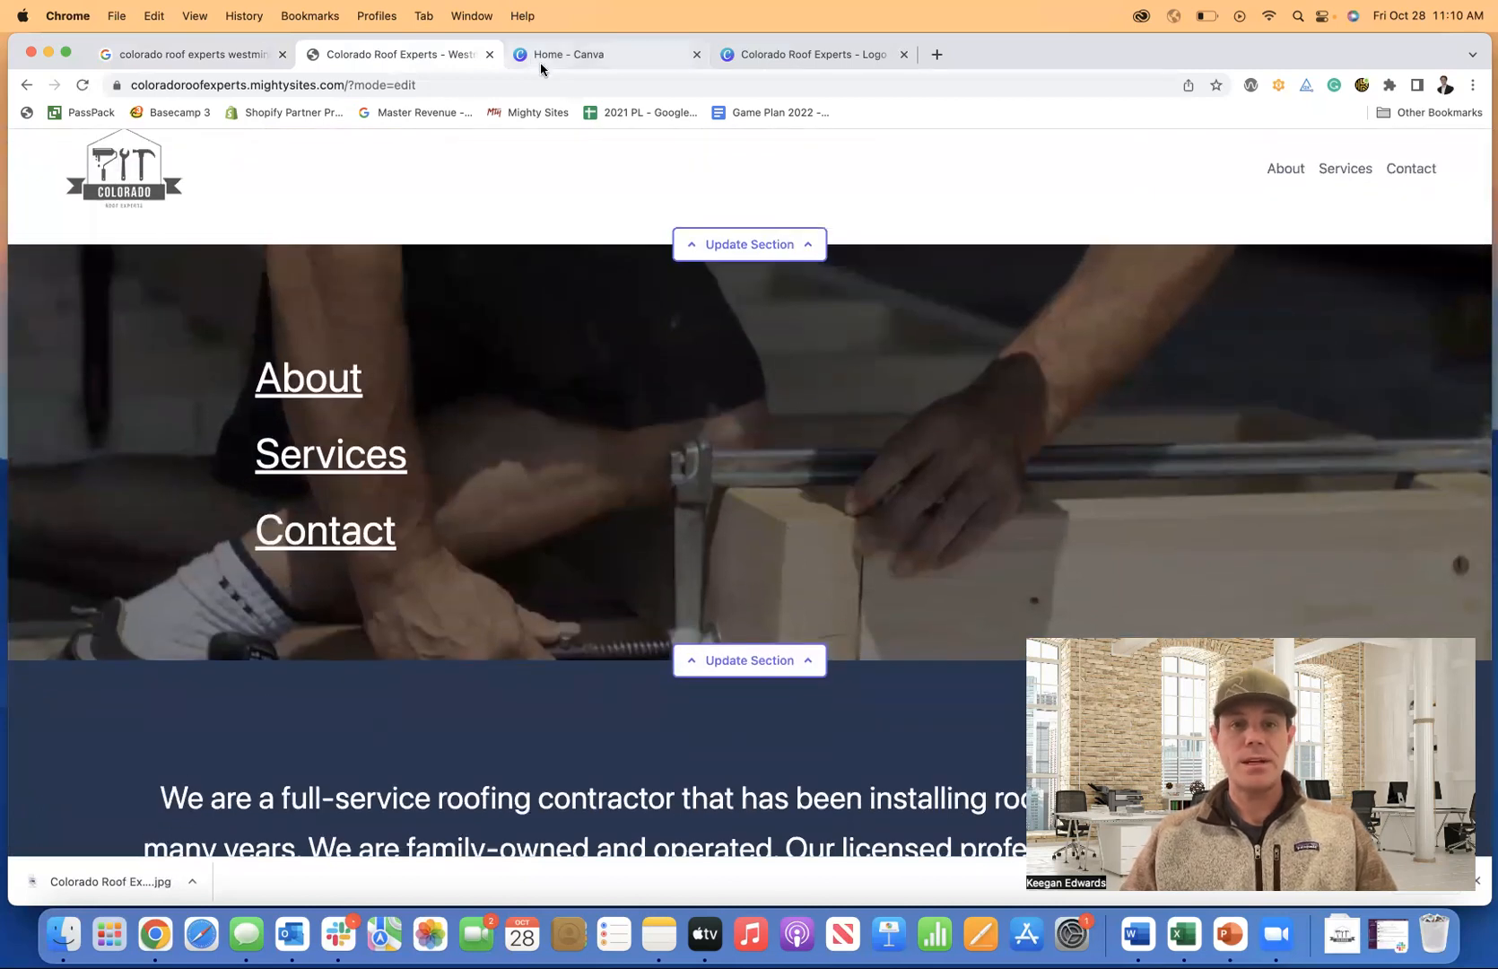
pyautogui.click(191, 56)
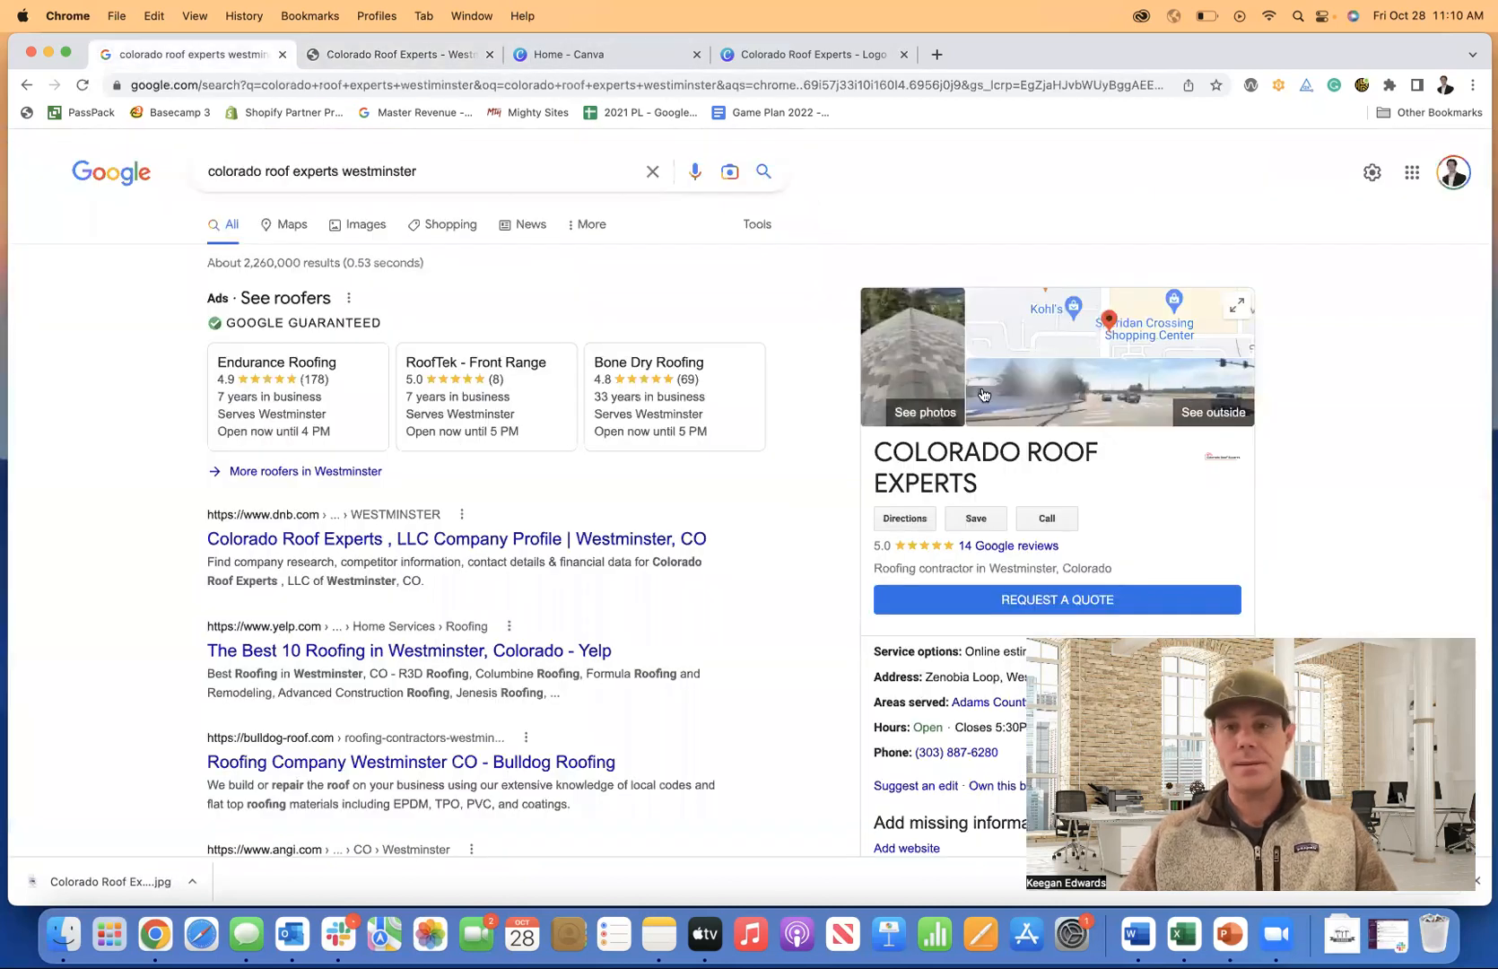
# Open the business's Google Maps photo gallery and view the brick house photo full size.
pyautogui.click(897, 355)
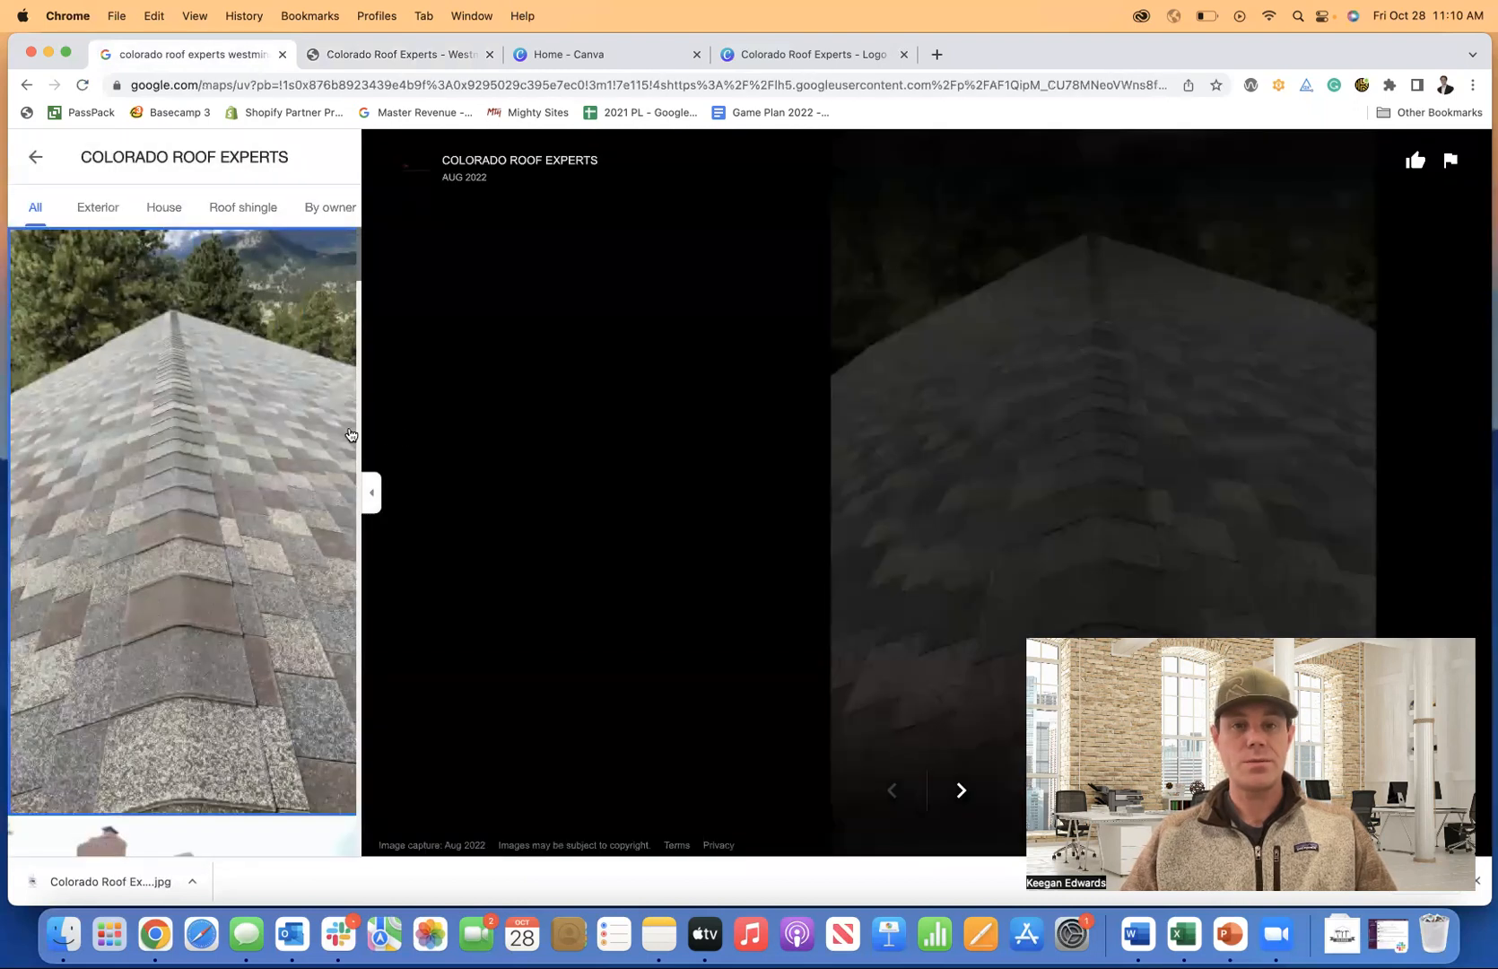
pyautogui.scroll(-5, 240, 491)
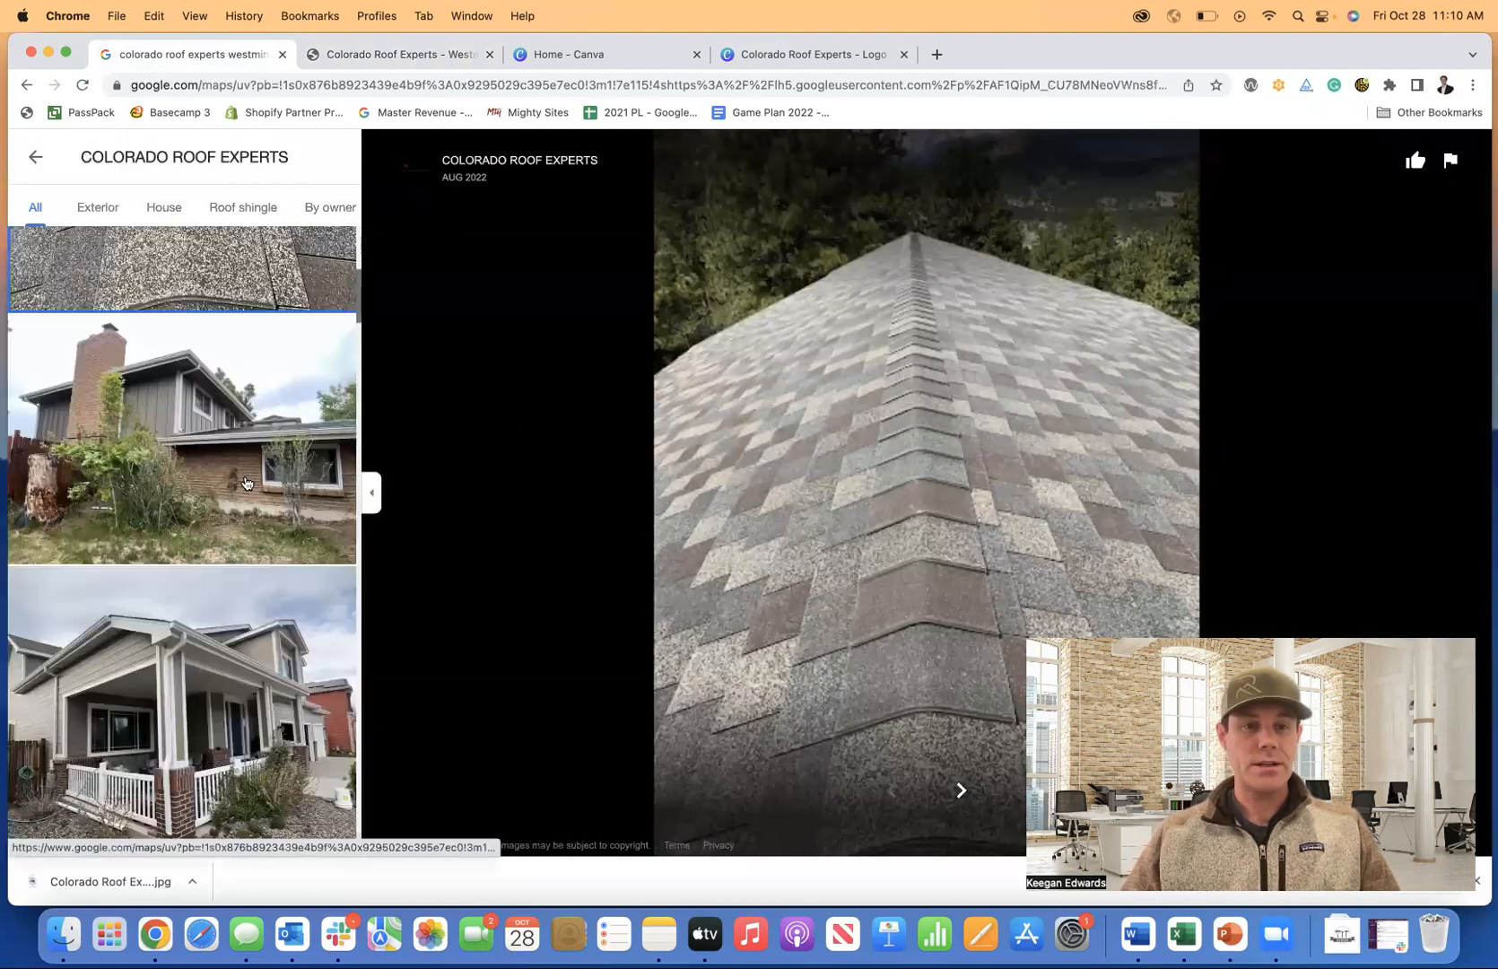
pyautogui.scroll(-10, 243, 484)
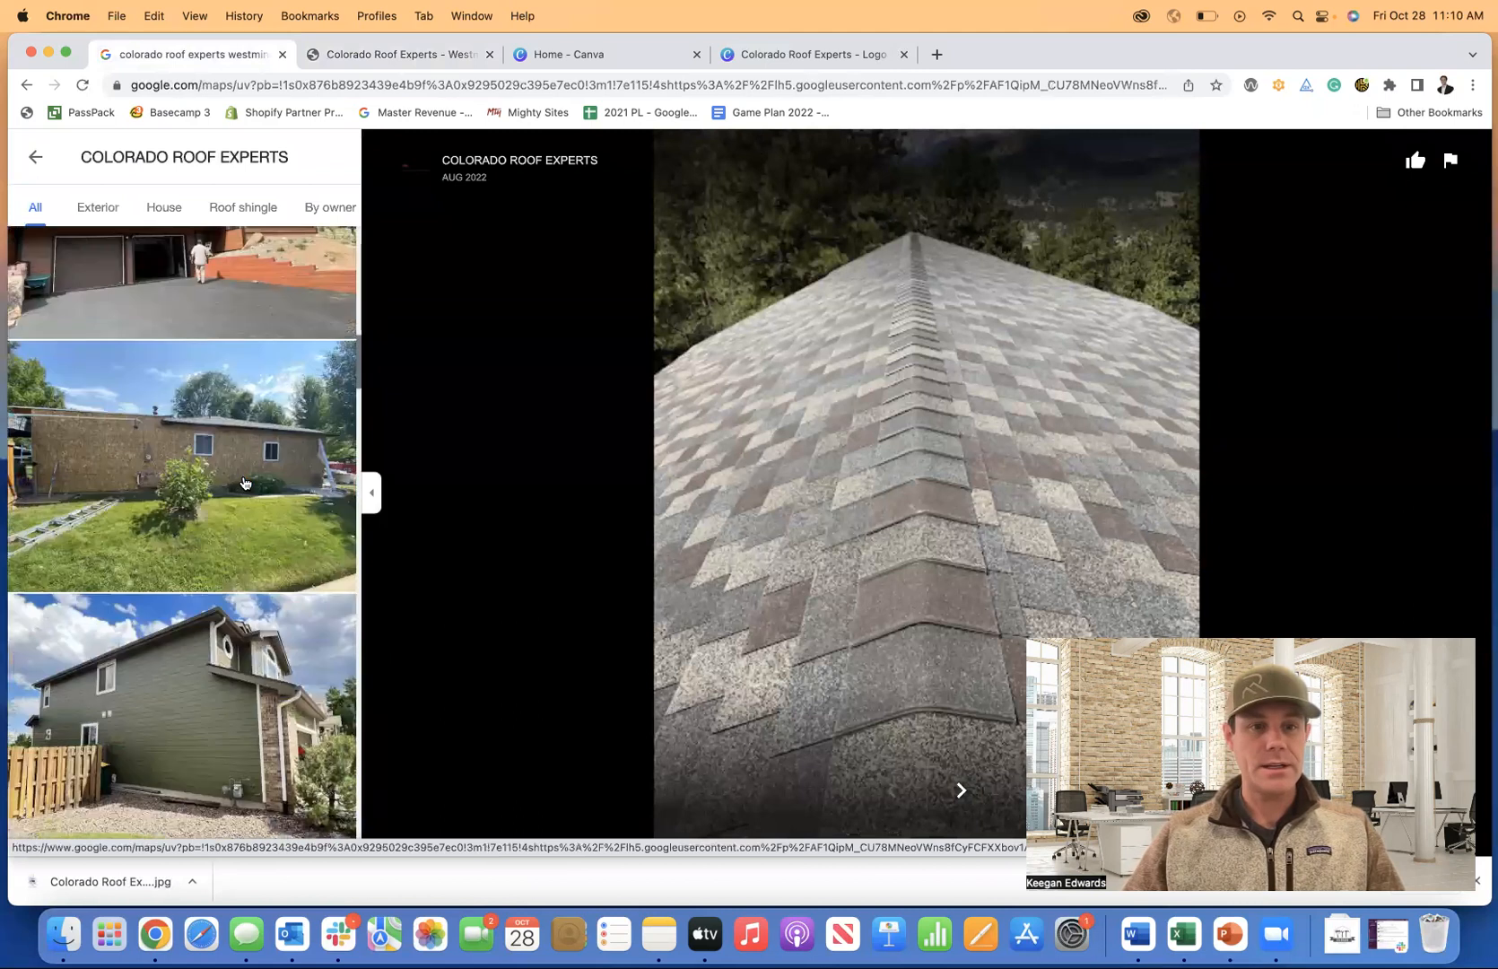
pyautogui.scroll(-10, 240, 482)
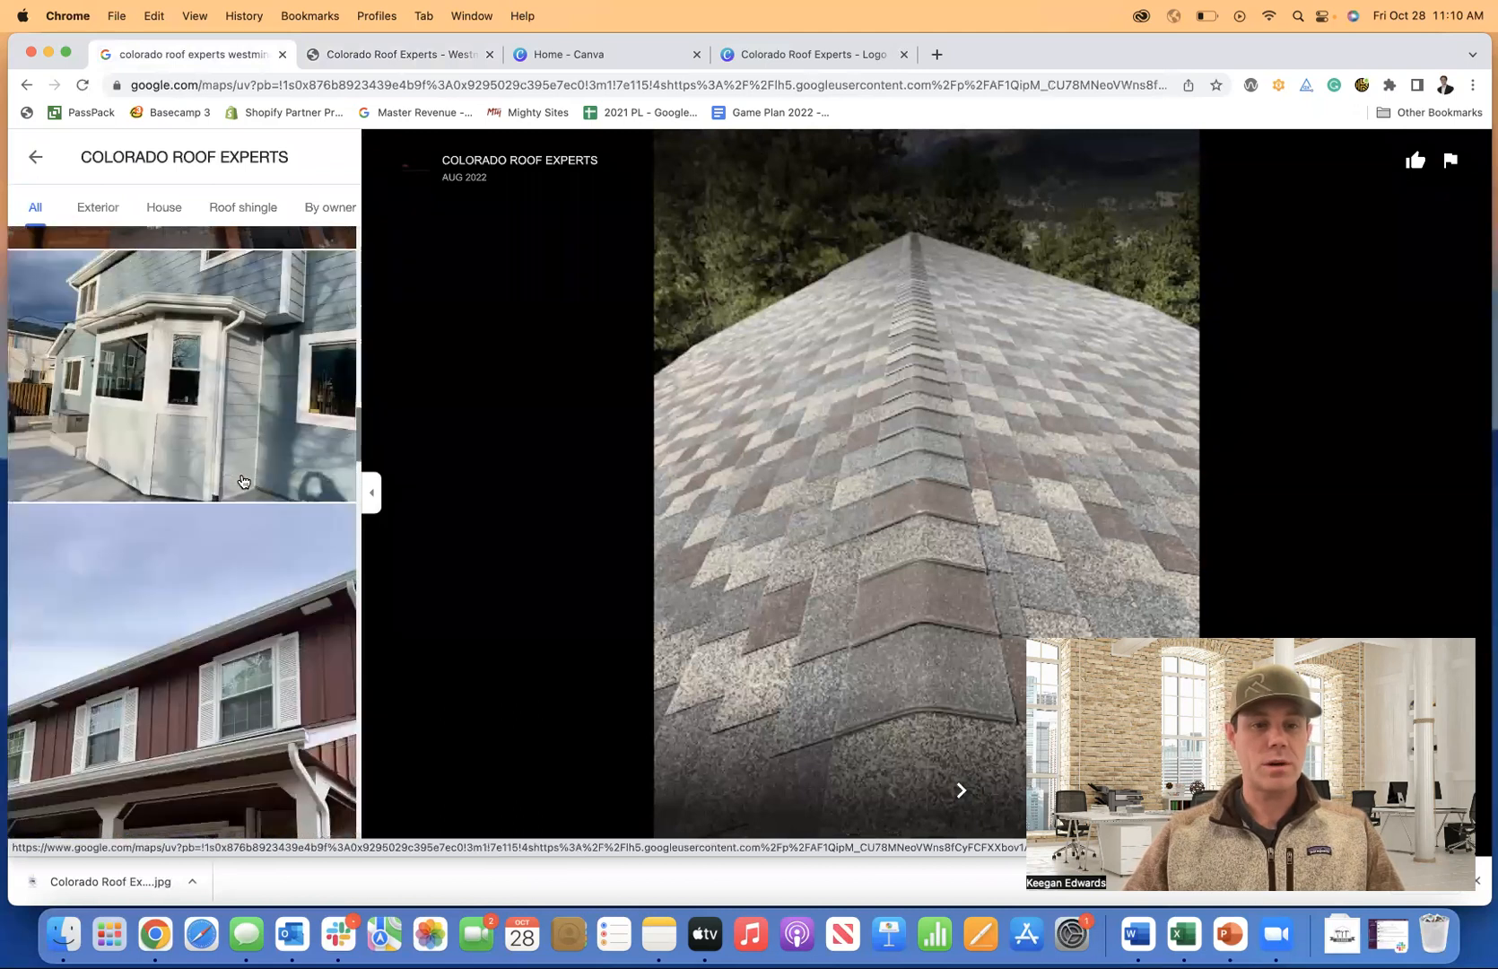
pyautogui.scroll(-10, 242, 482)
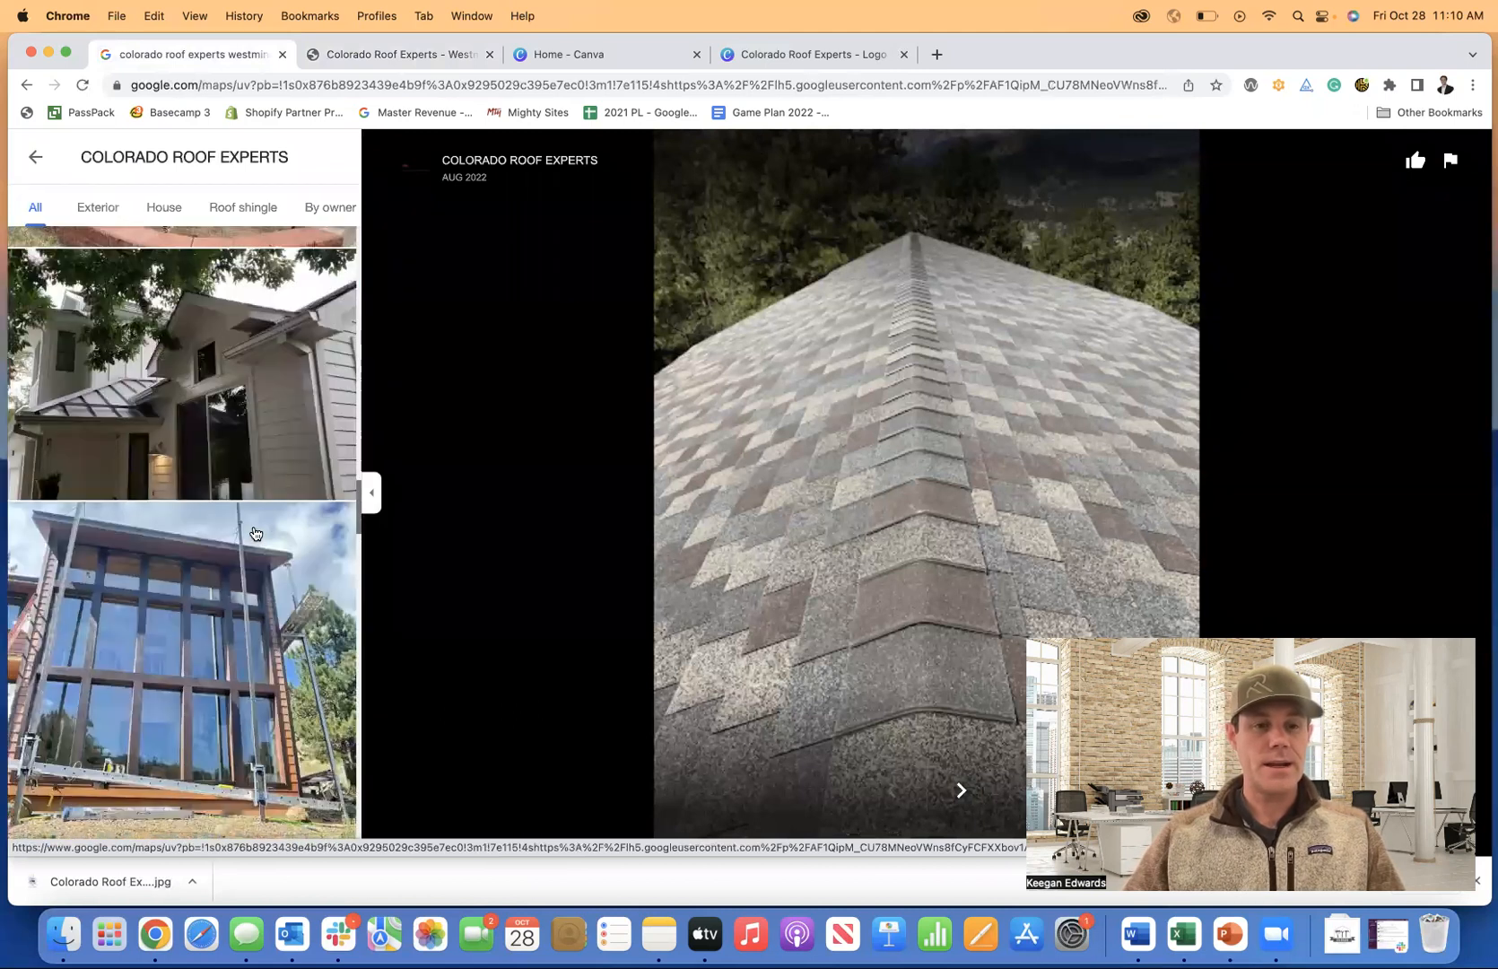
pyautogui.click(255, 534)
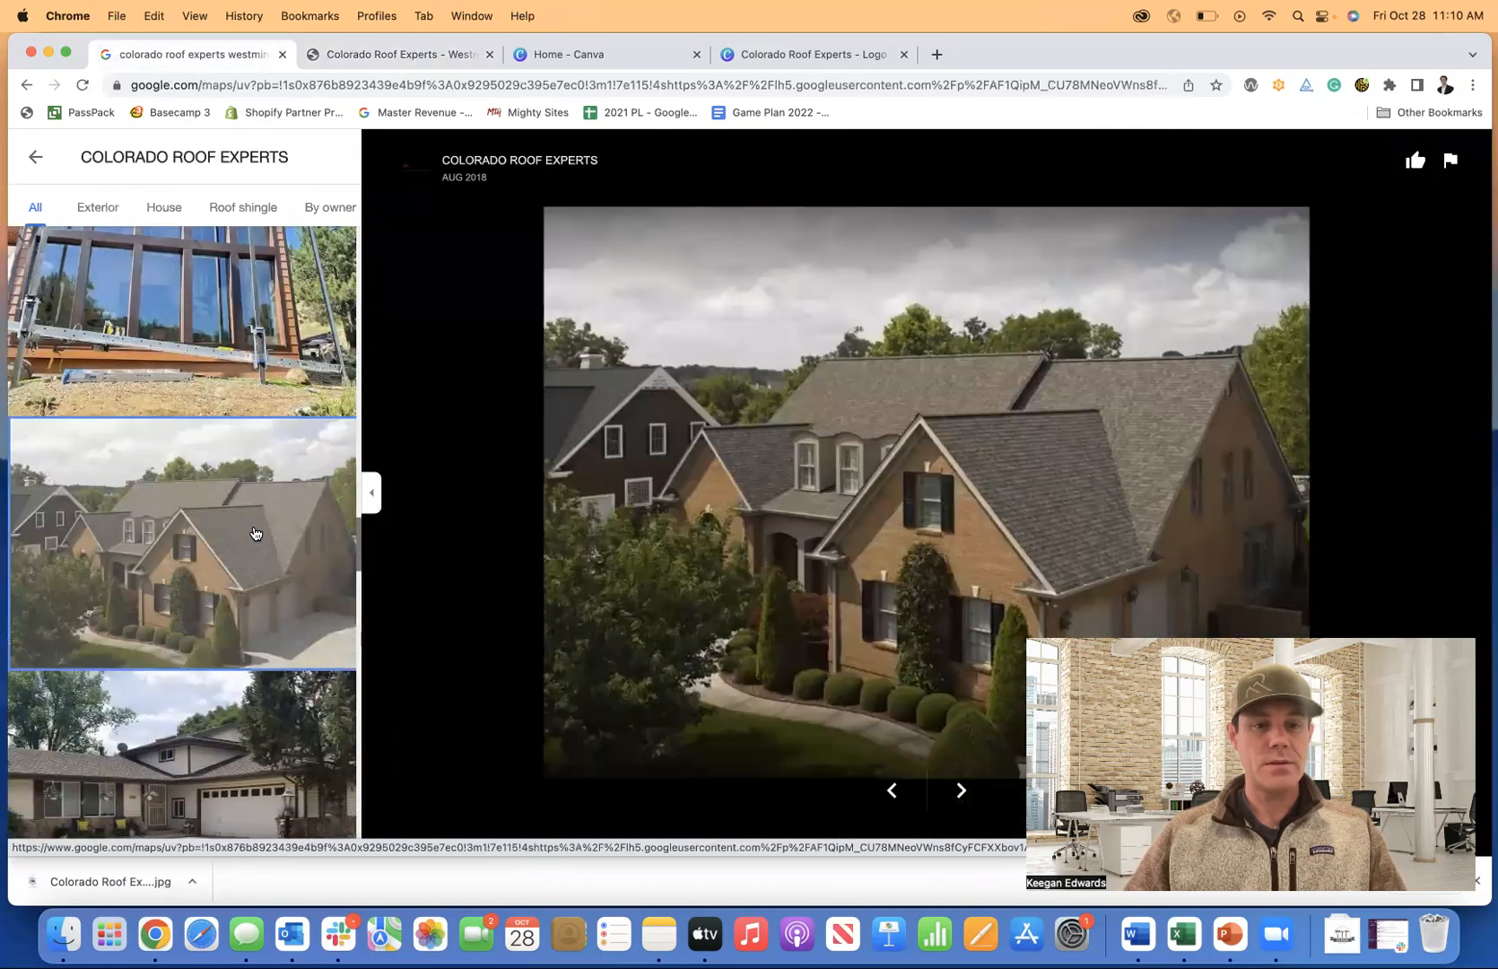
# Screenshot the brick house photo and return to the Mighty Sites editor.
pyautogui.scroll(-1, 256, 534)
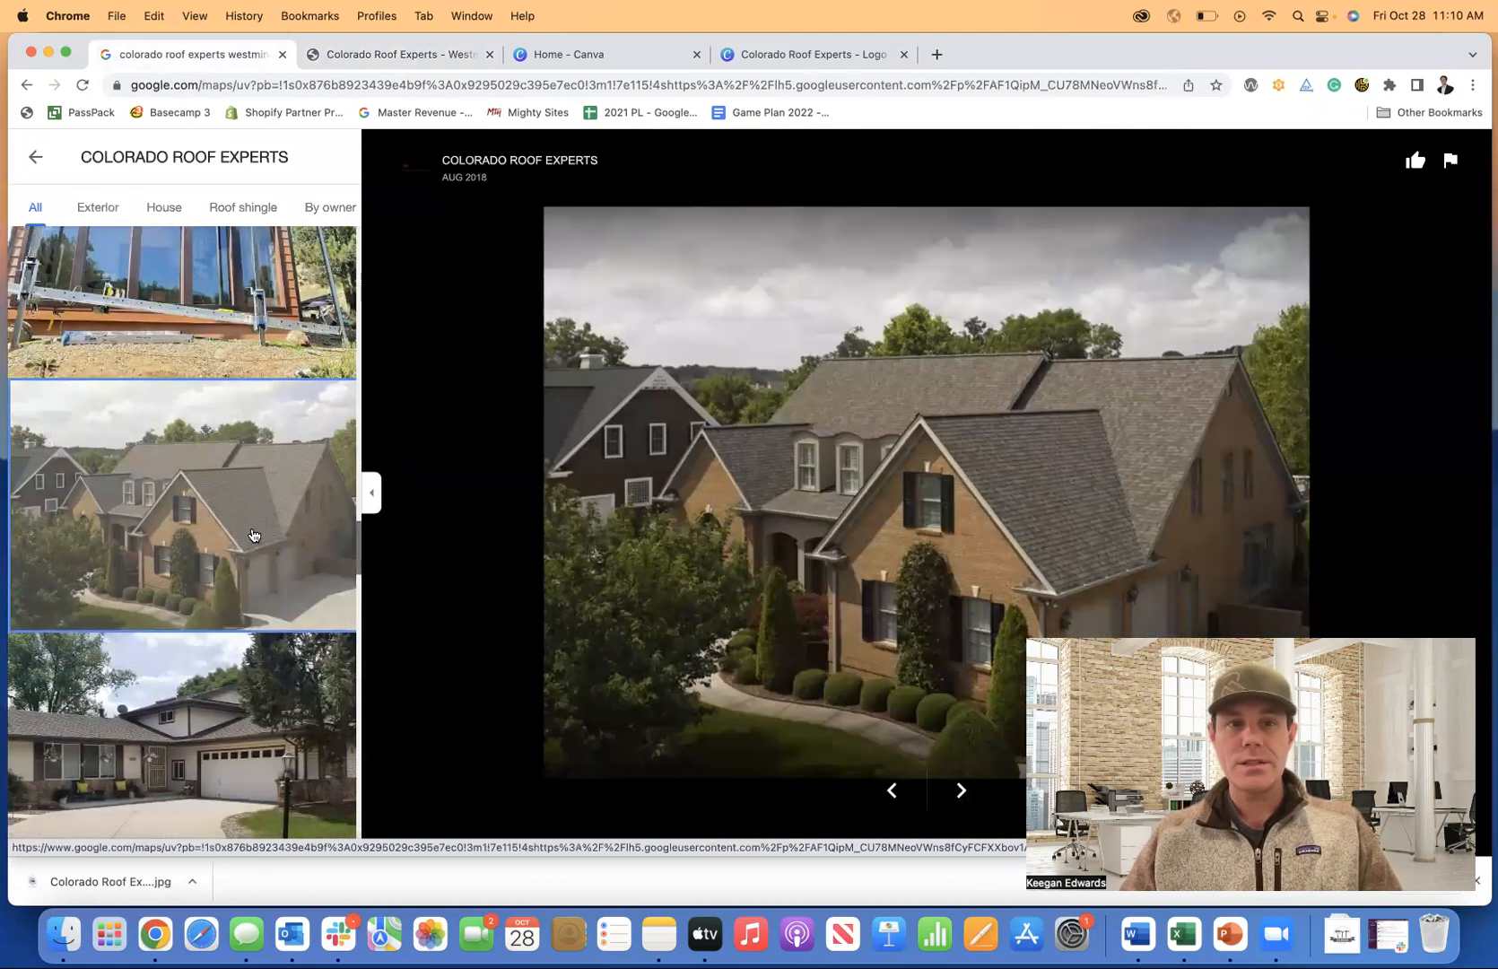
pyautogui.scroll(-5, 185, 474)
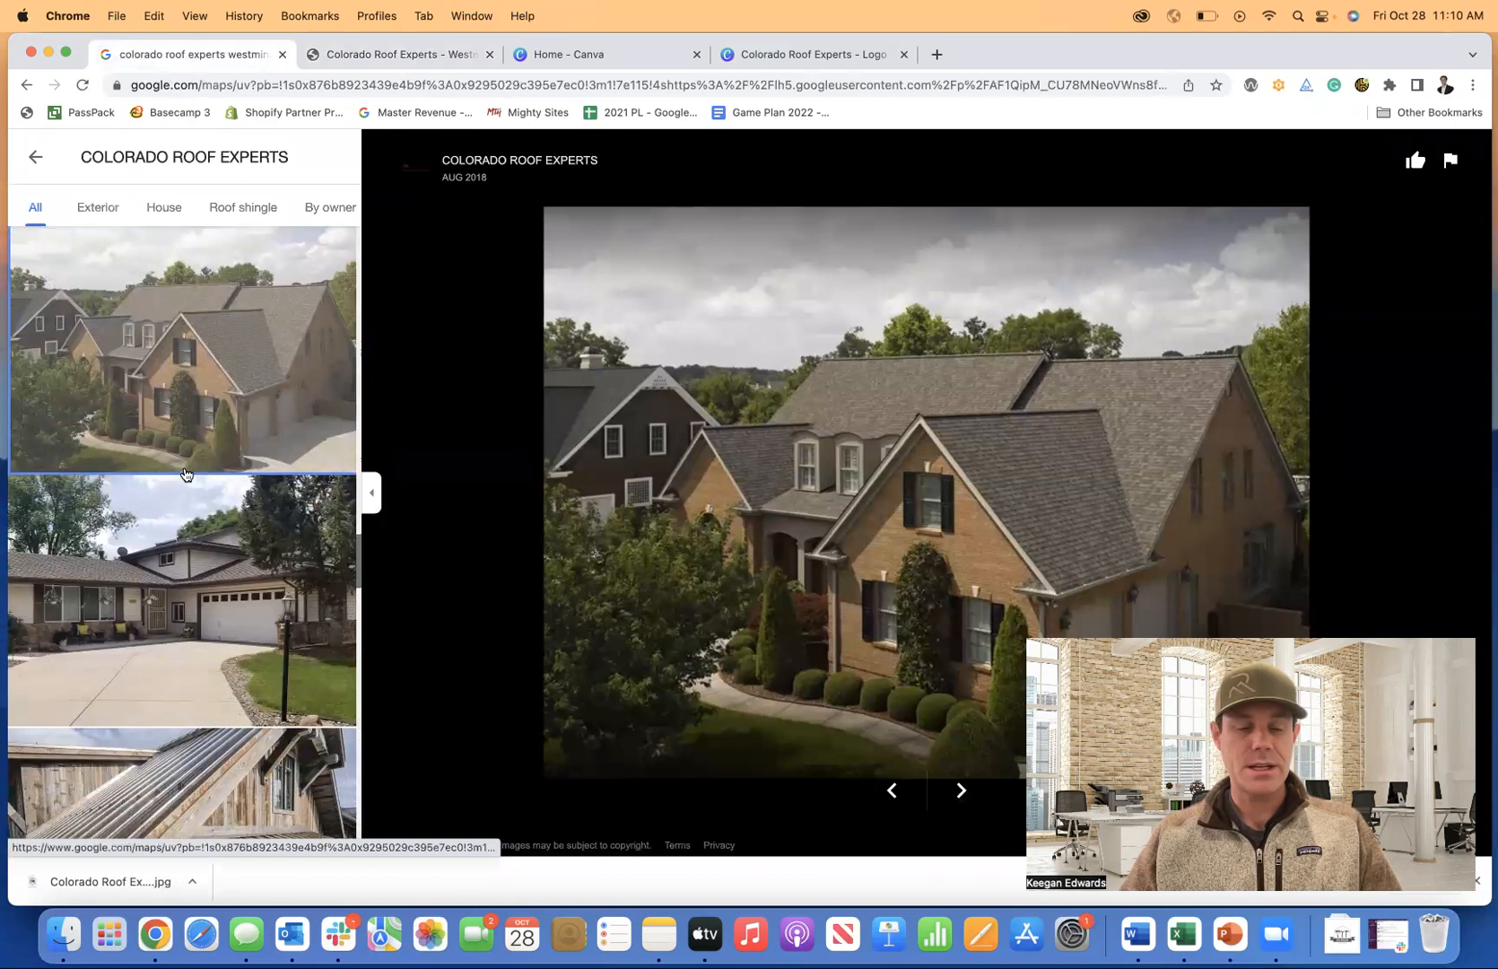
pyautogui.scroll(-3, 185, 474)
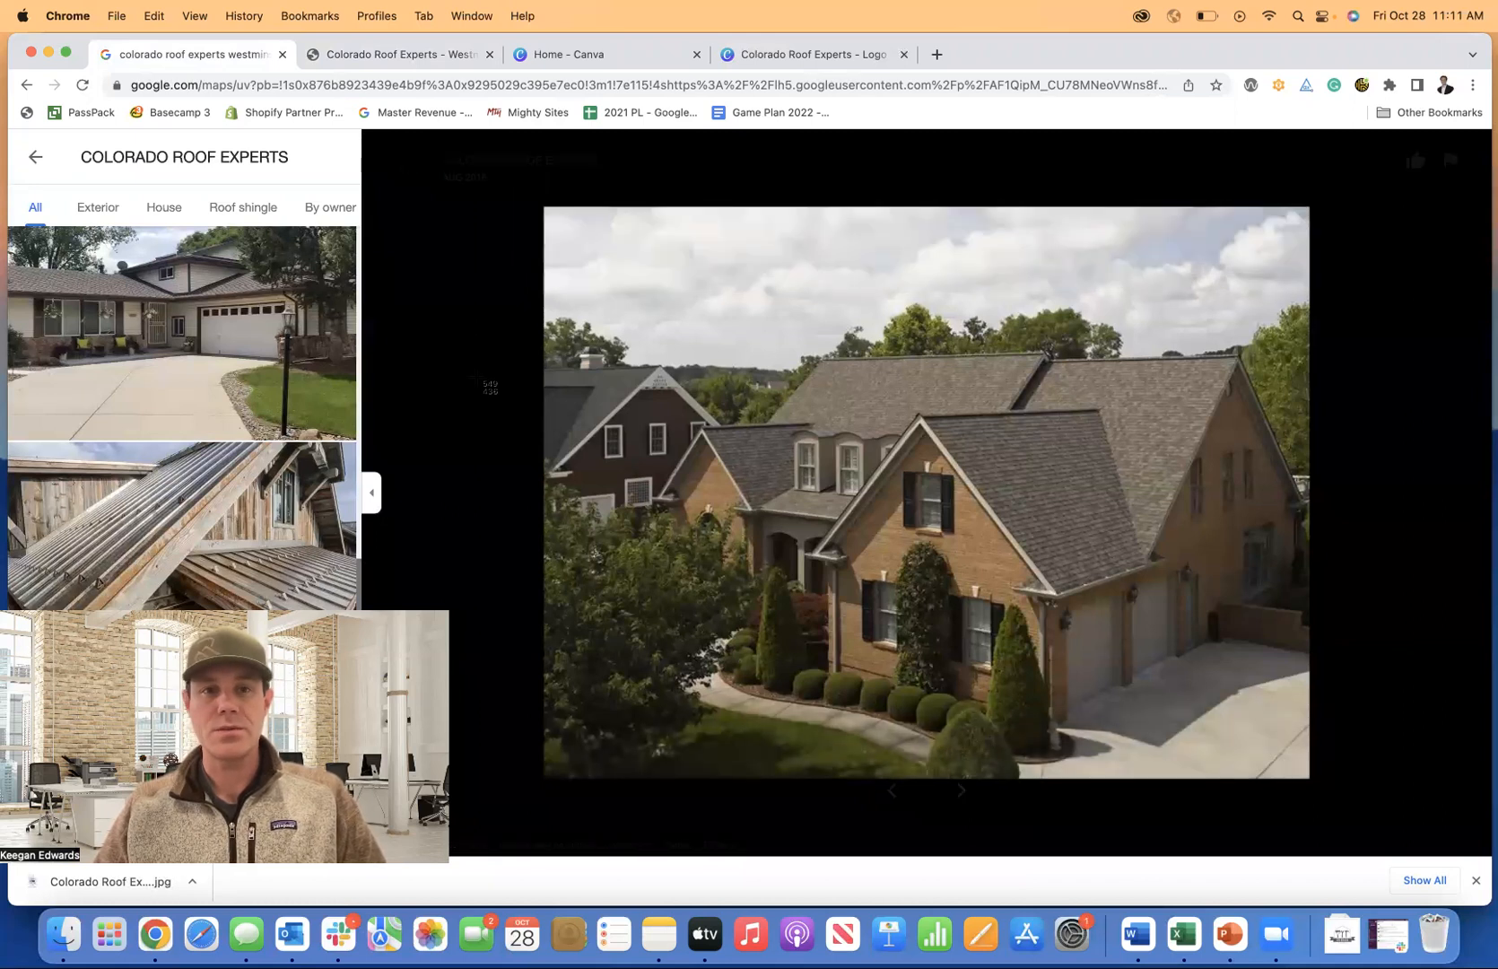
pyautogui.moveTo(545, 209); pyautogui.dragTo(1309, 776)
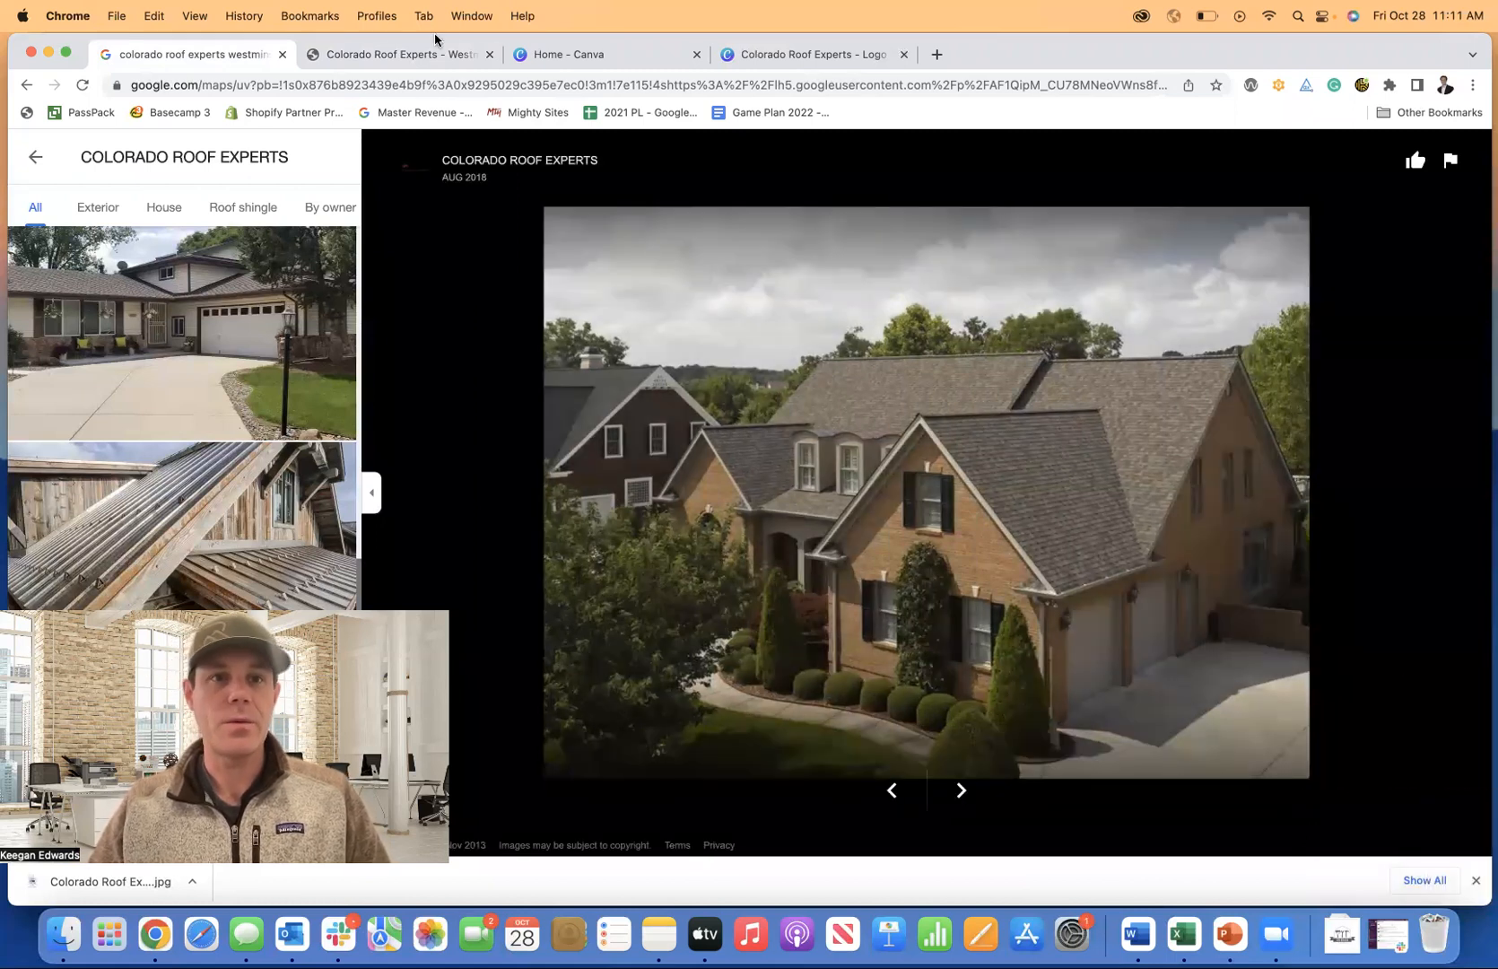
pyautogui.click(417, 57)
# Upload the Desktop brick house screenshot as the hero section's image.
pyautogui.scroll(-3, 799, 619)
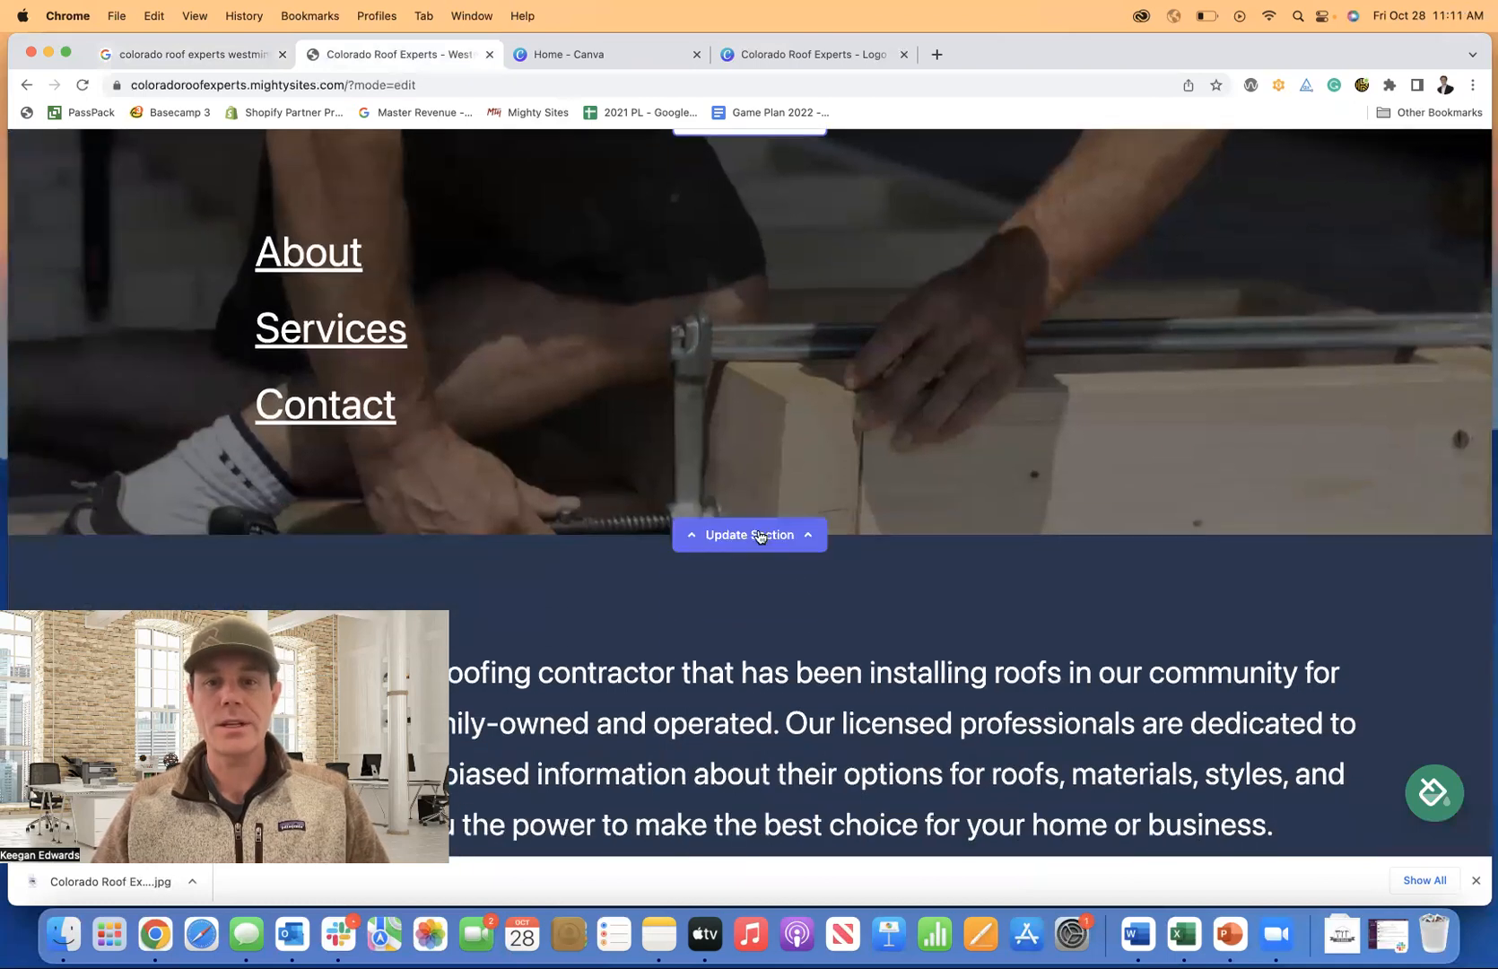
pyautogui.click(758, 536)
pyautogui.scroll(-1, 556, 431)
pyautogui.click(395, 354)
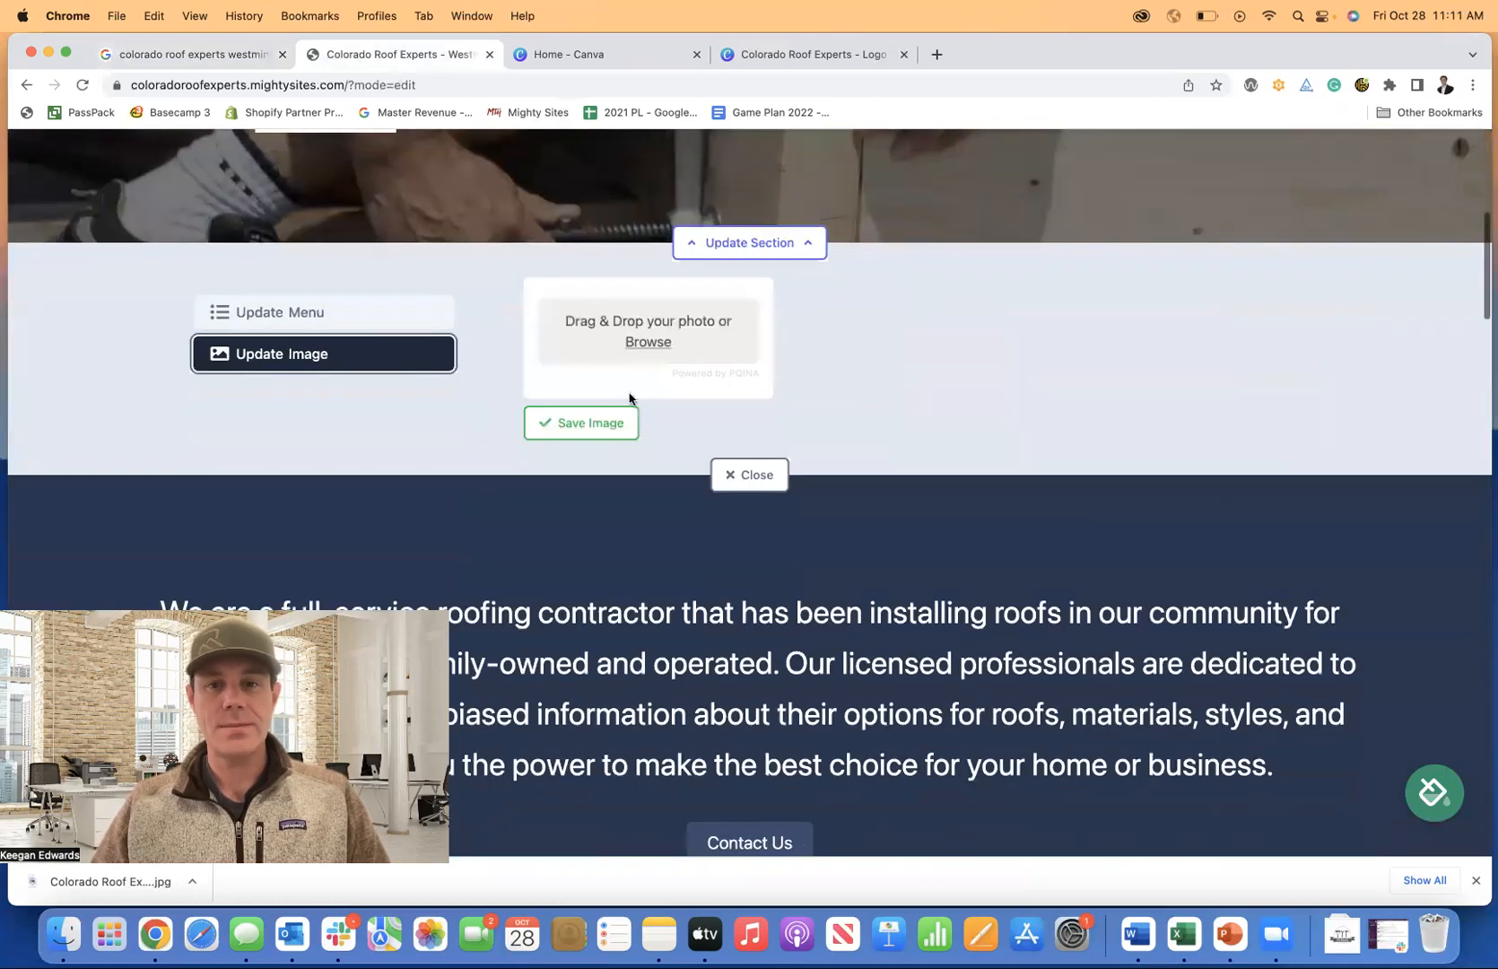
pyautogui.click(656, 343)
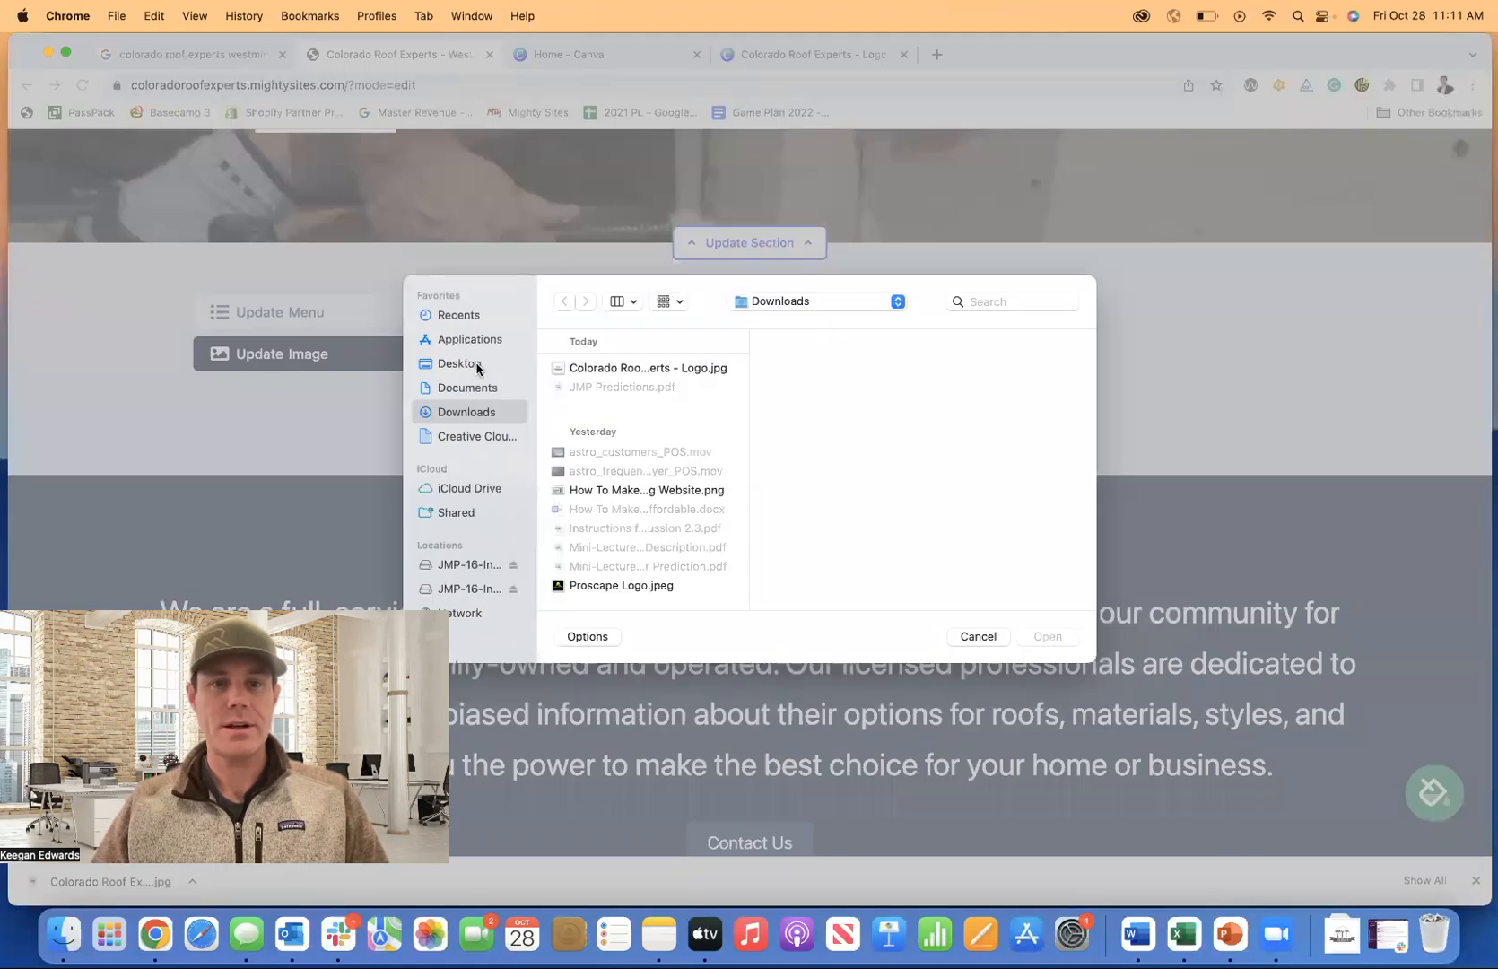
pyautogui.click(473, 364)
pyautogui.click(635, 368)
pyautogui.click(1048, 637)
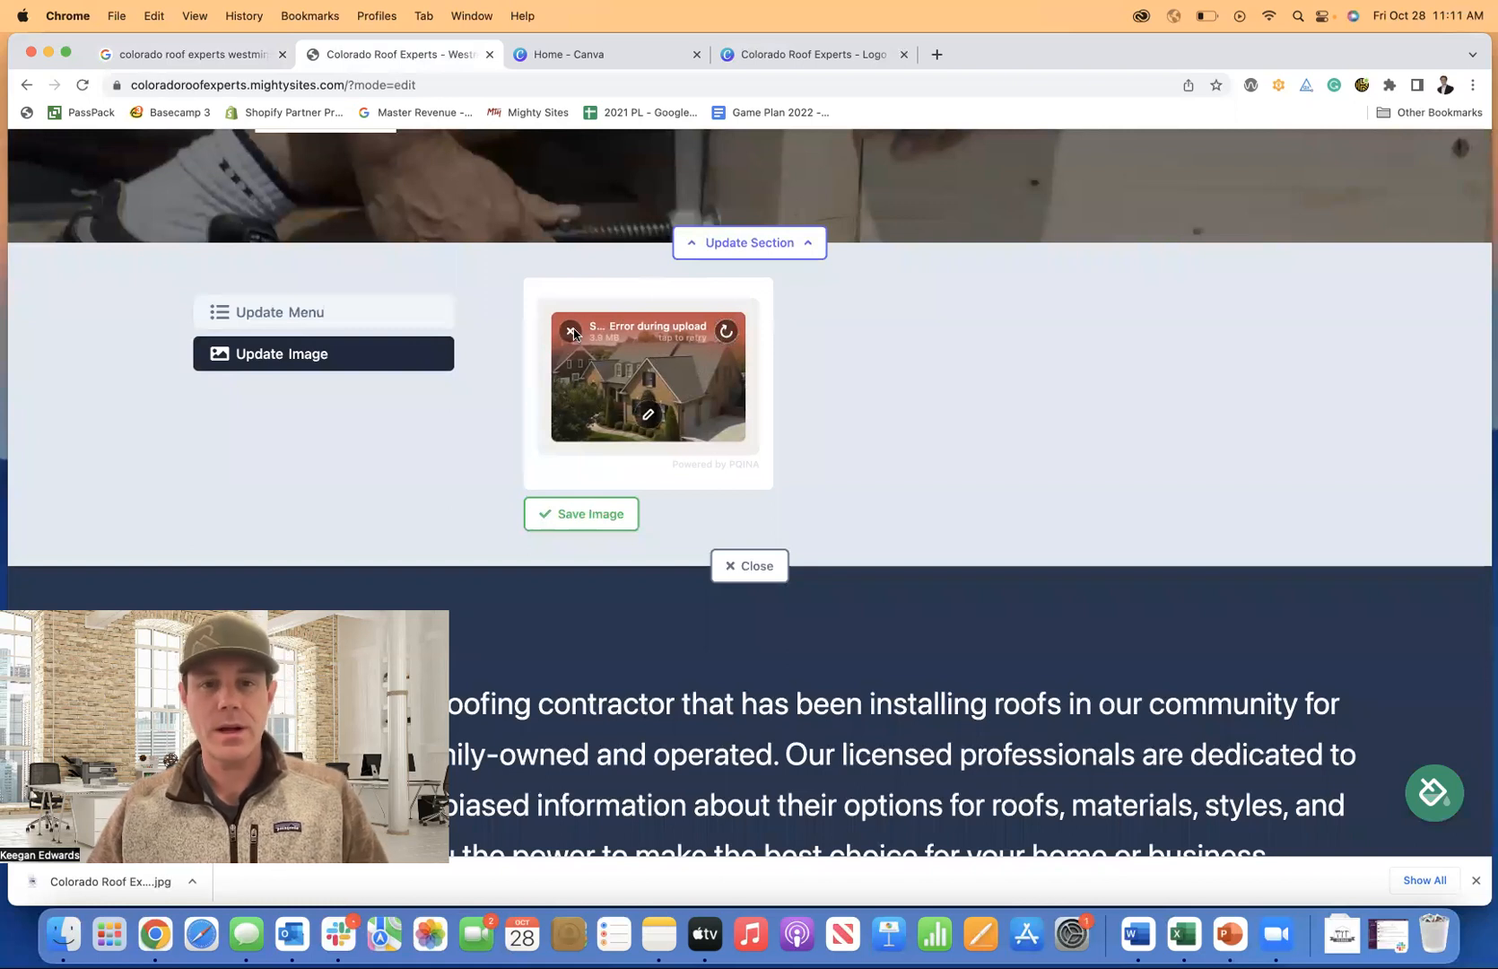
pyautogui.click(1476, 882)
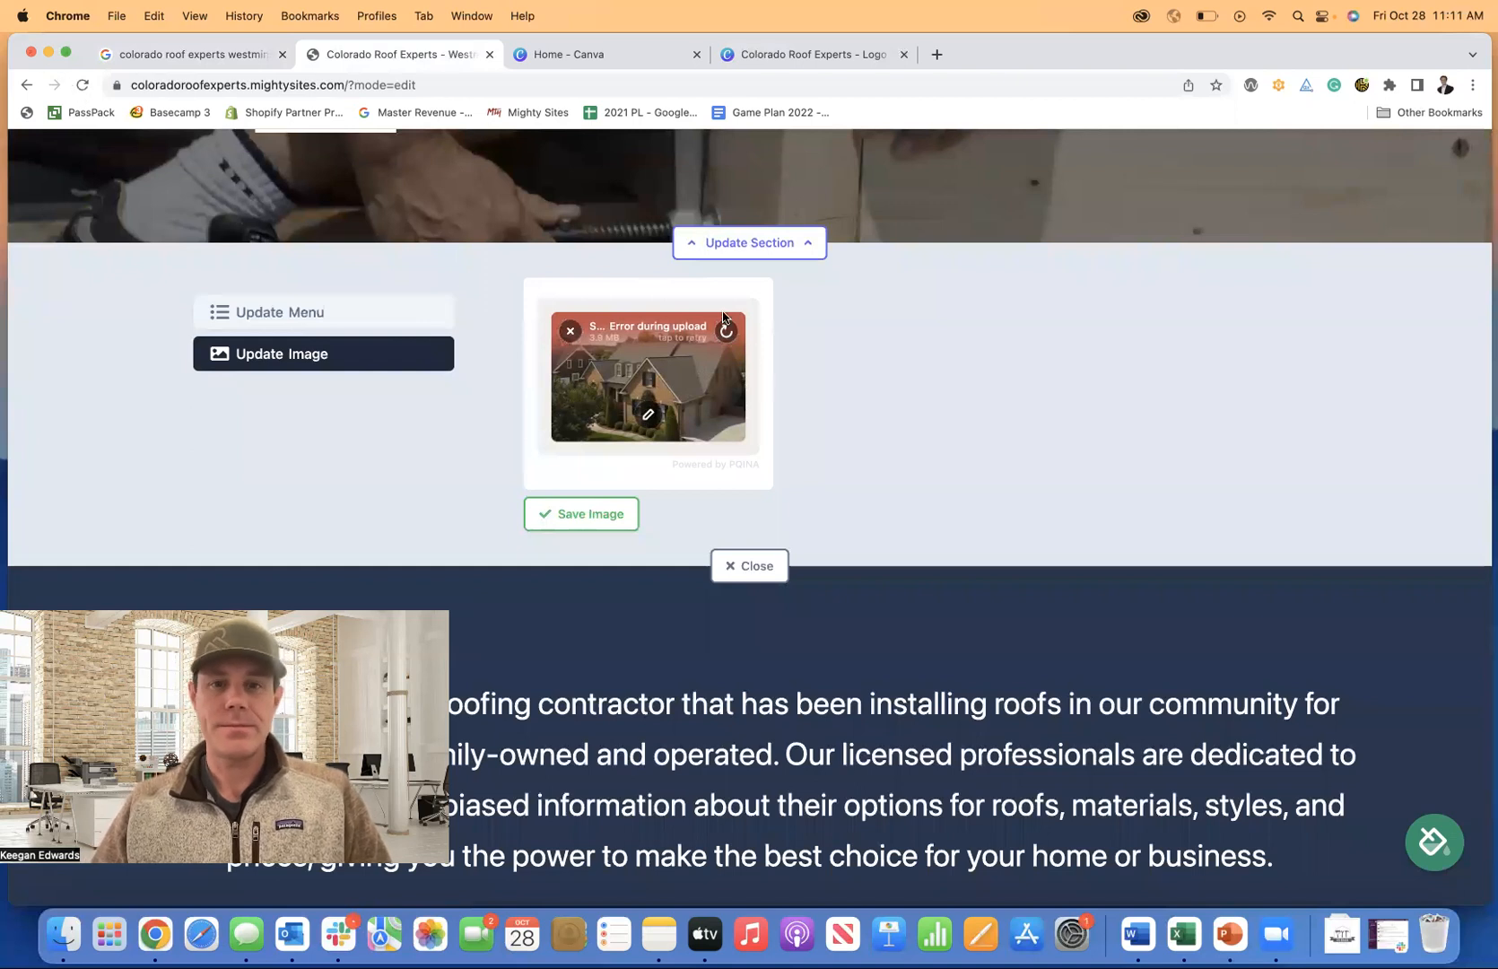
# Export the brick house screenshot from Preview as JPEG 'Roof Image' in Downloads.
pyautogui.click(50, 54)
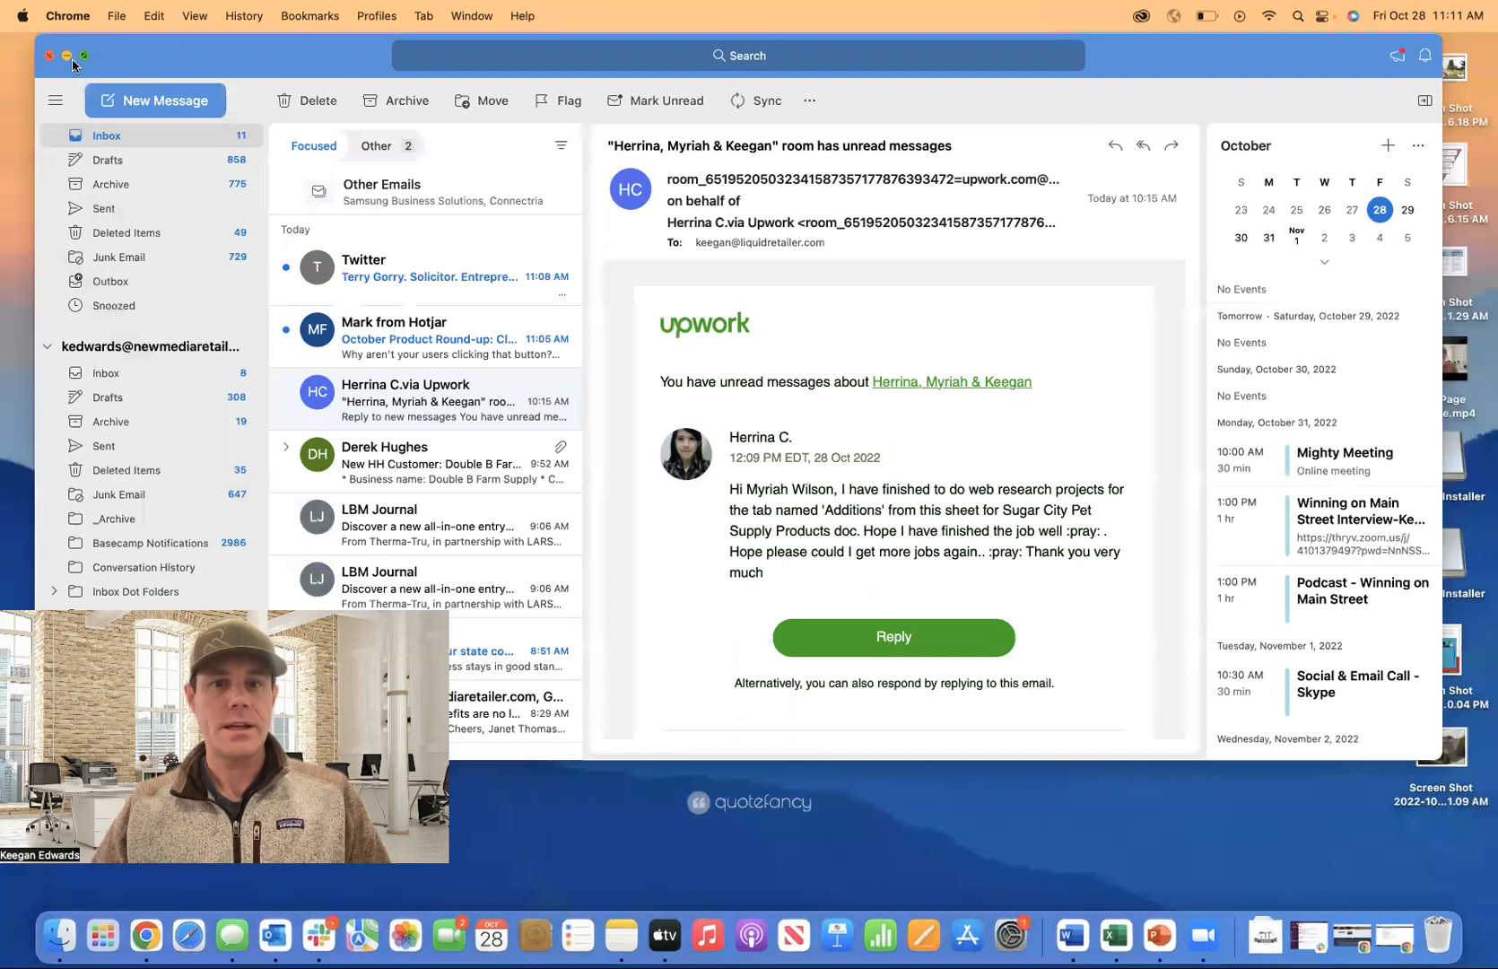
pyautogui.click(69, 58)
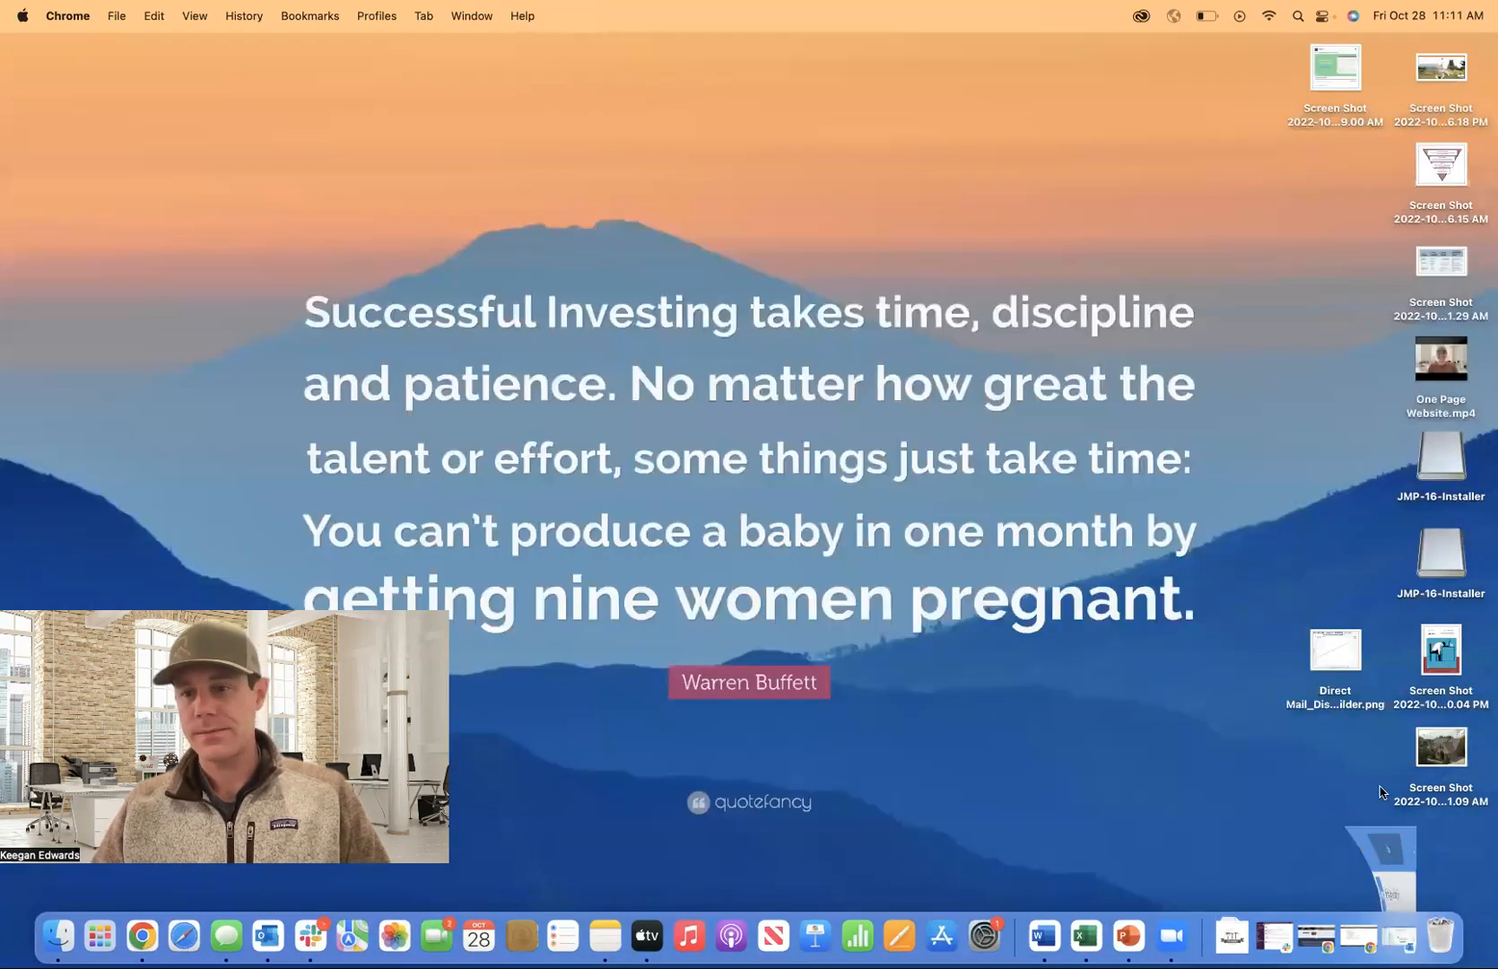
pyautogui.doubleClick(1441, 748)
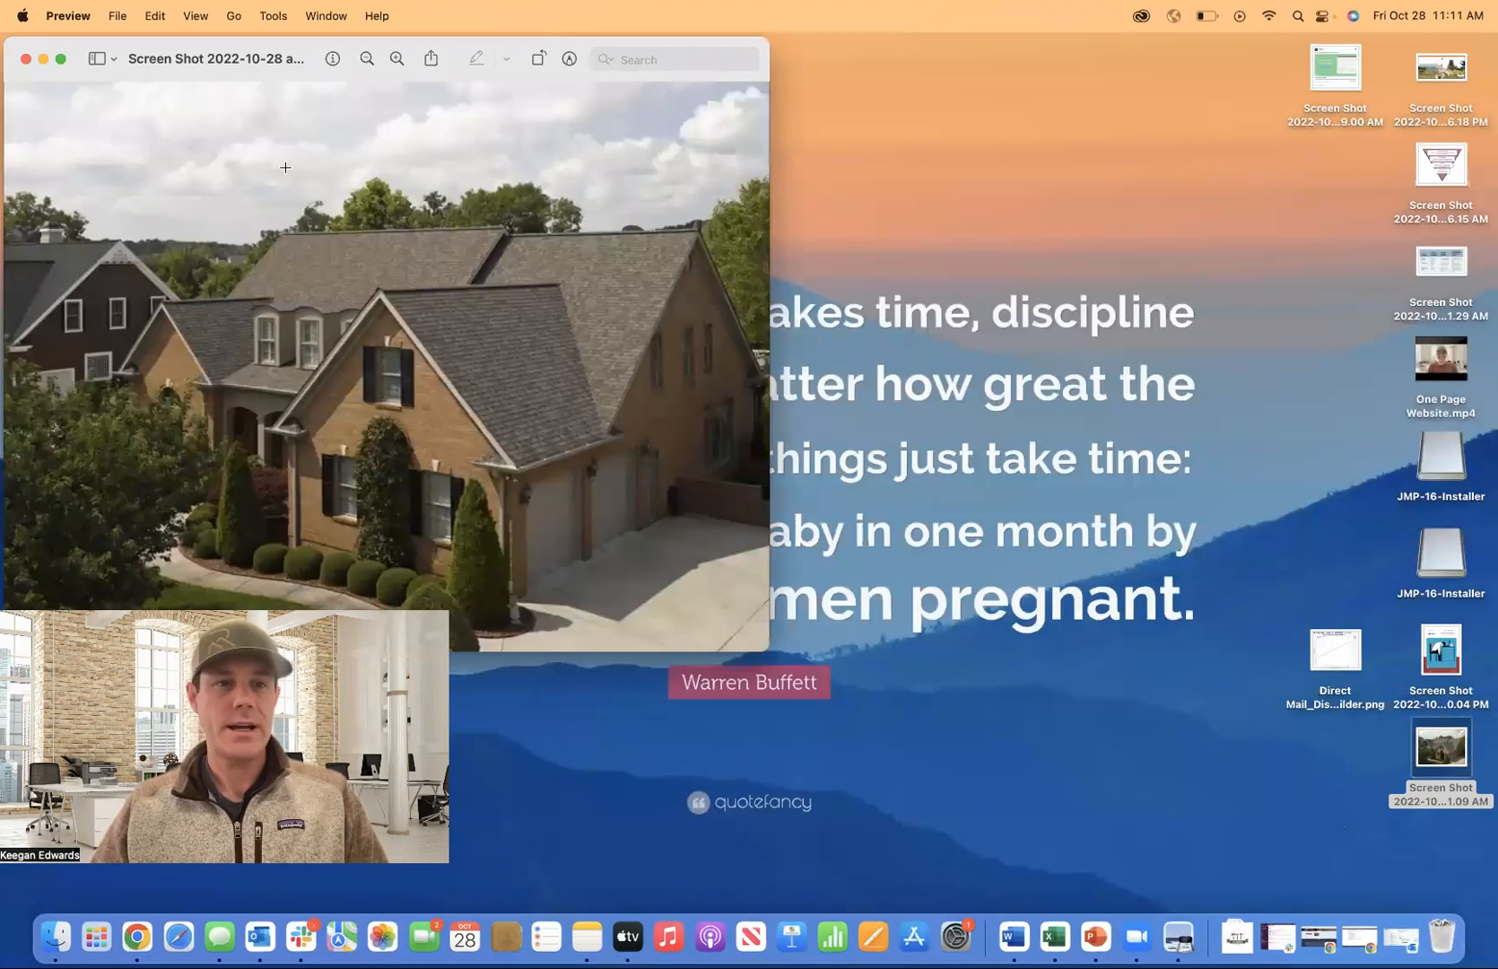
pyautogui.click(121, 16)
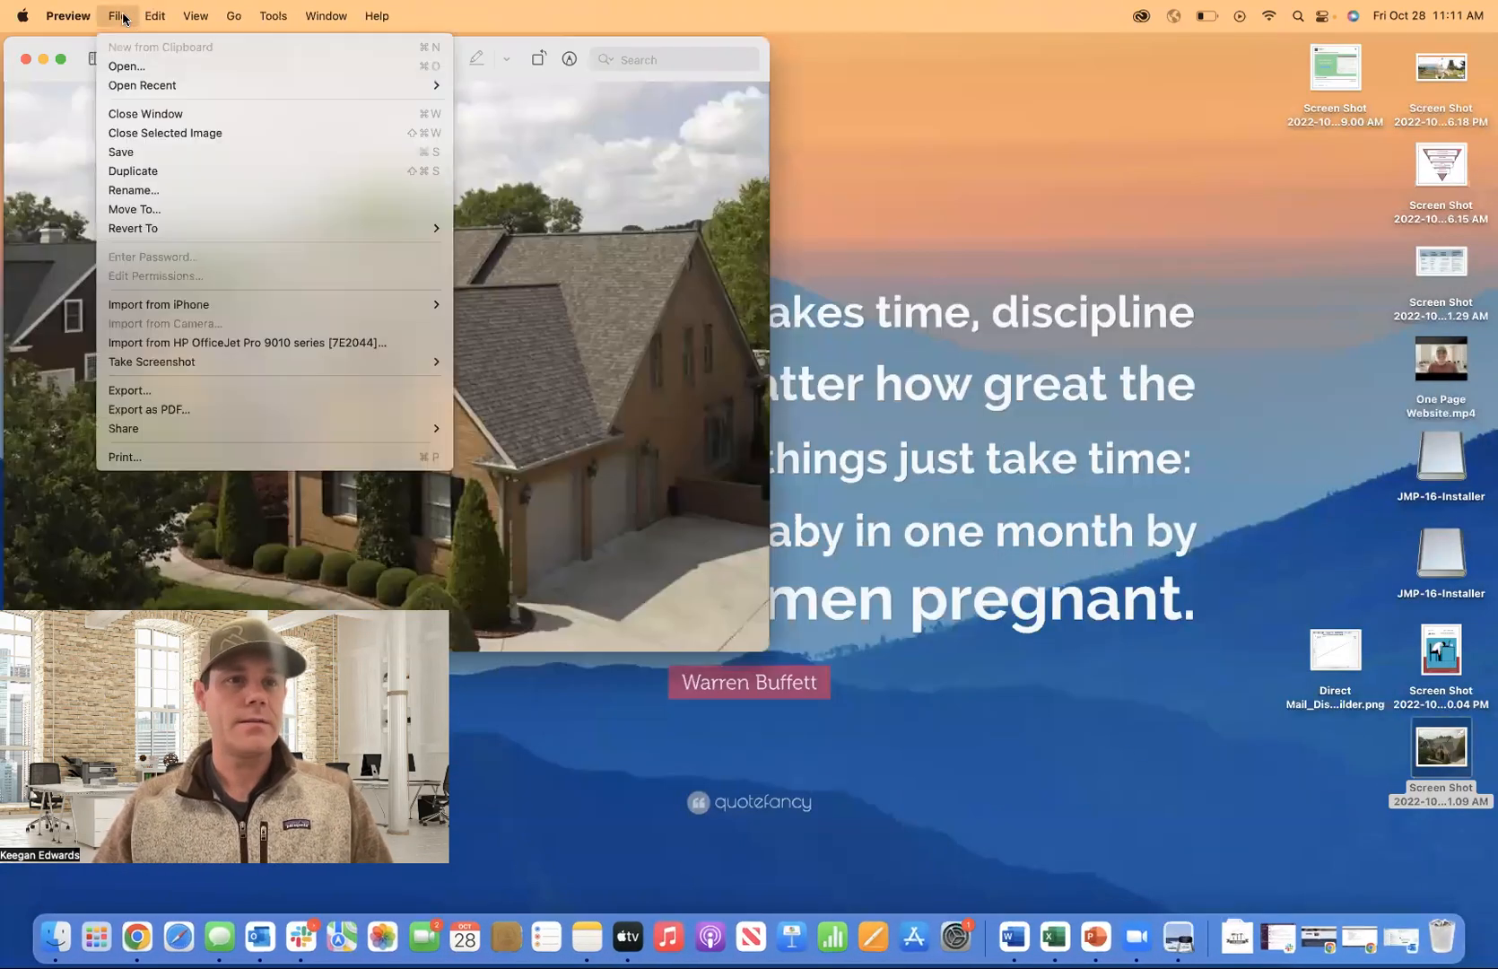
pyautogui.click(171, 390)
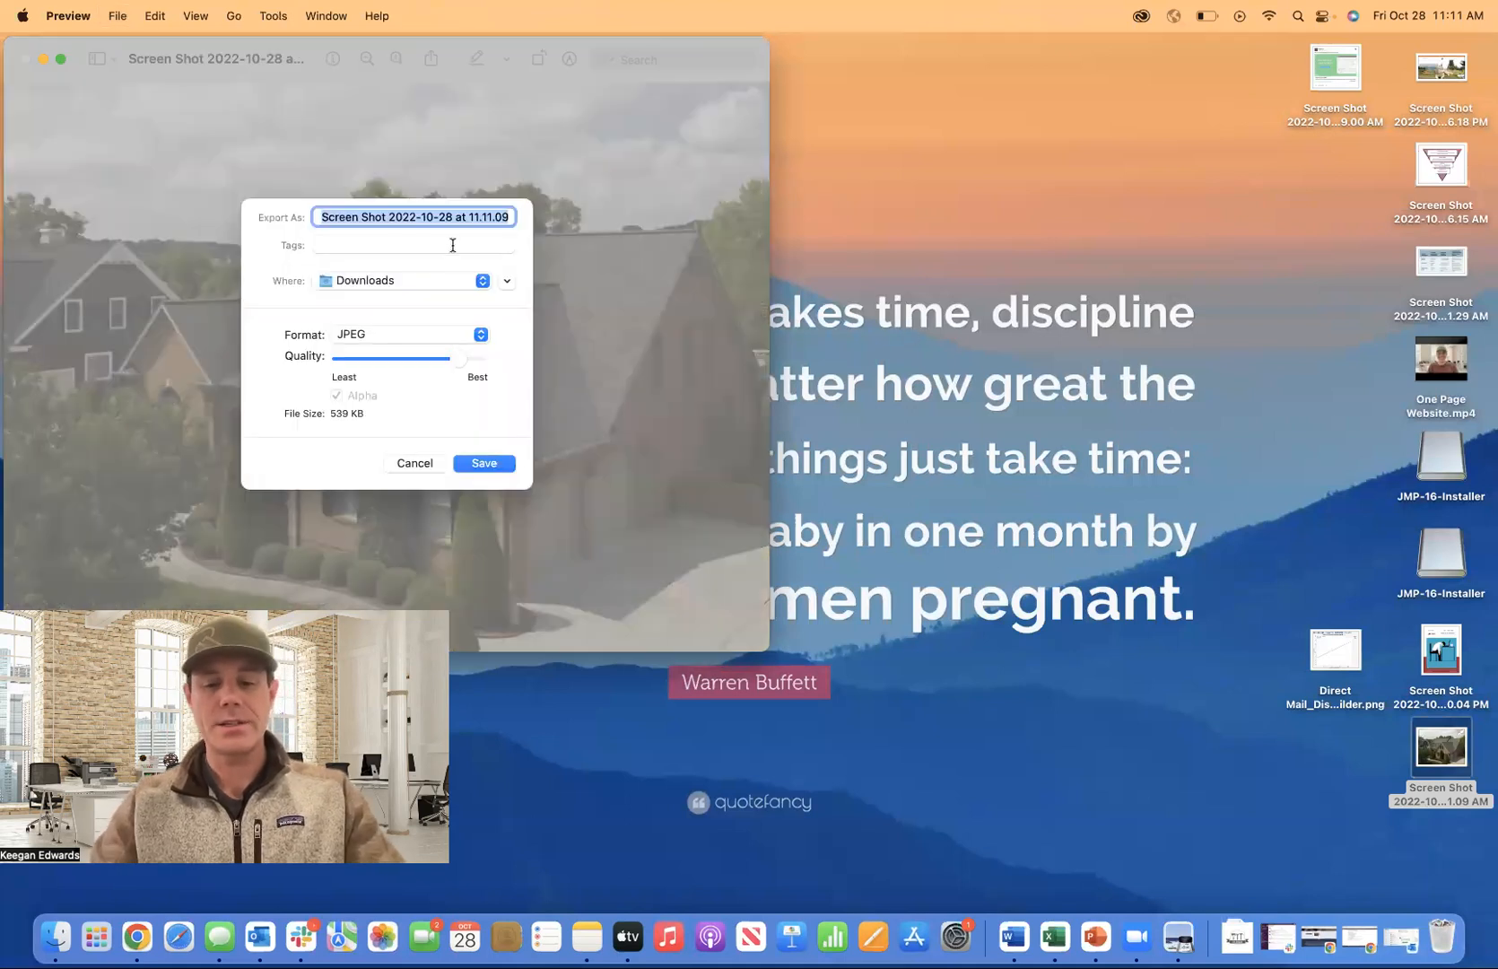
pyautogui.write('Roof')
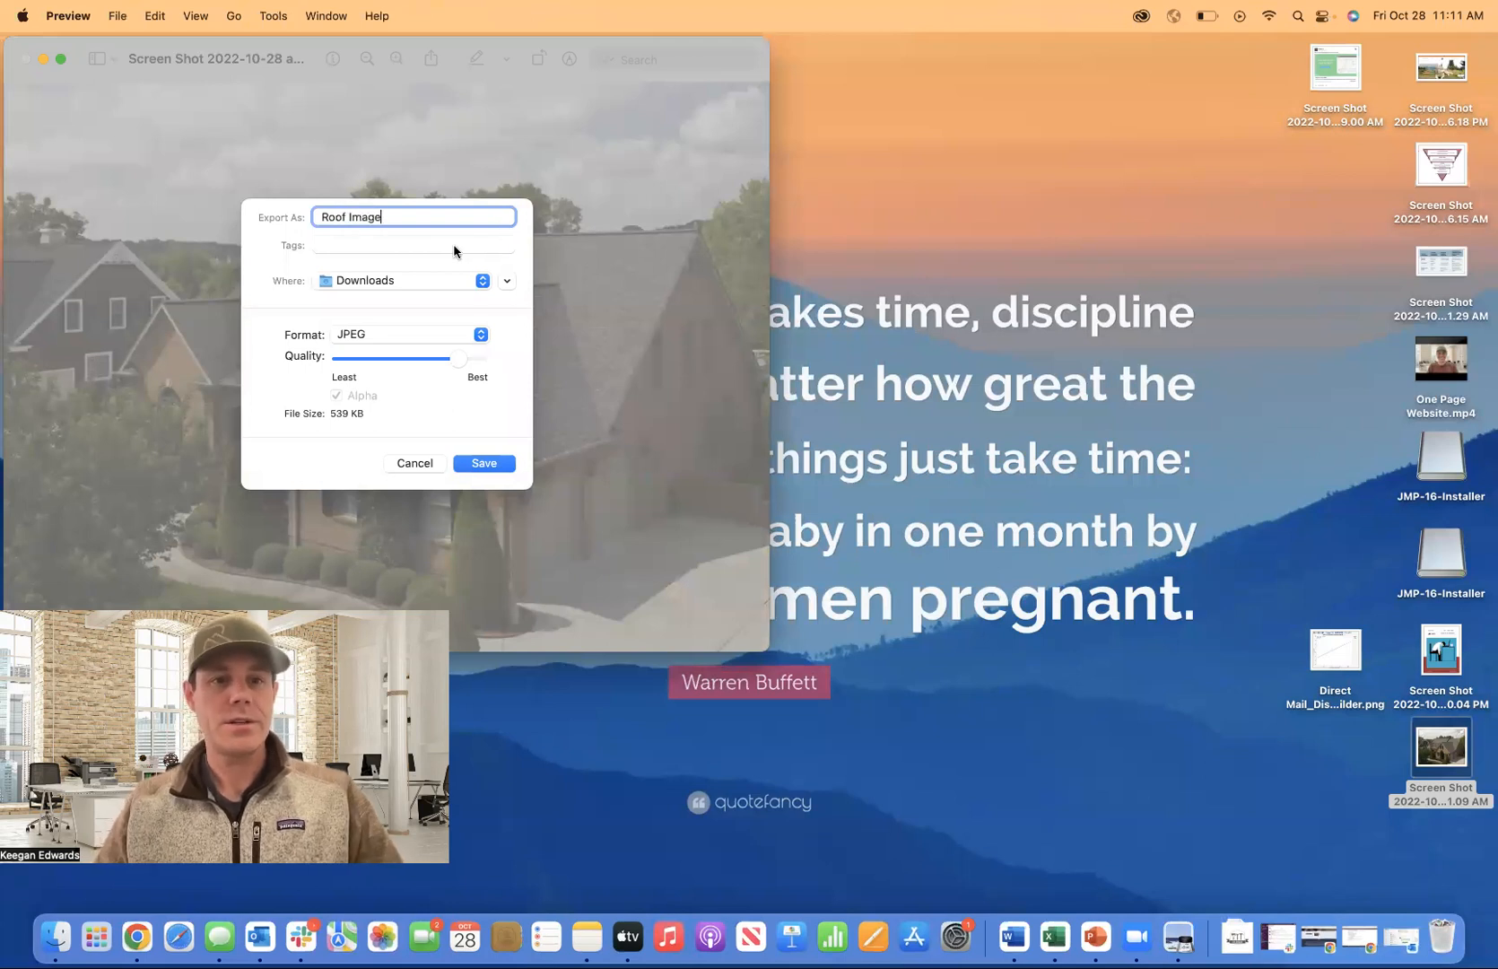
pyautogui.write(' Image')
pyautogui.click(485, 463)
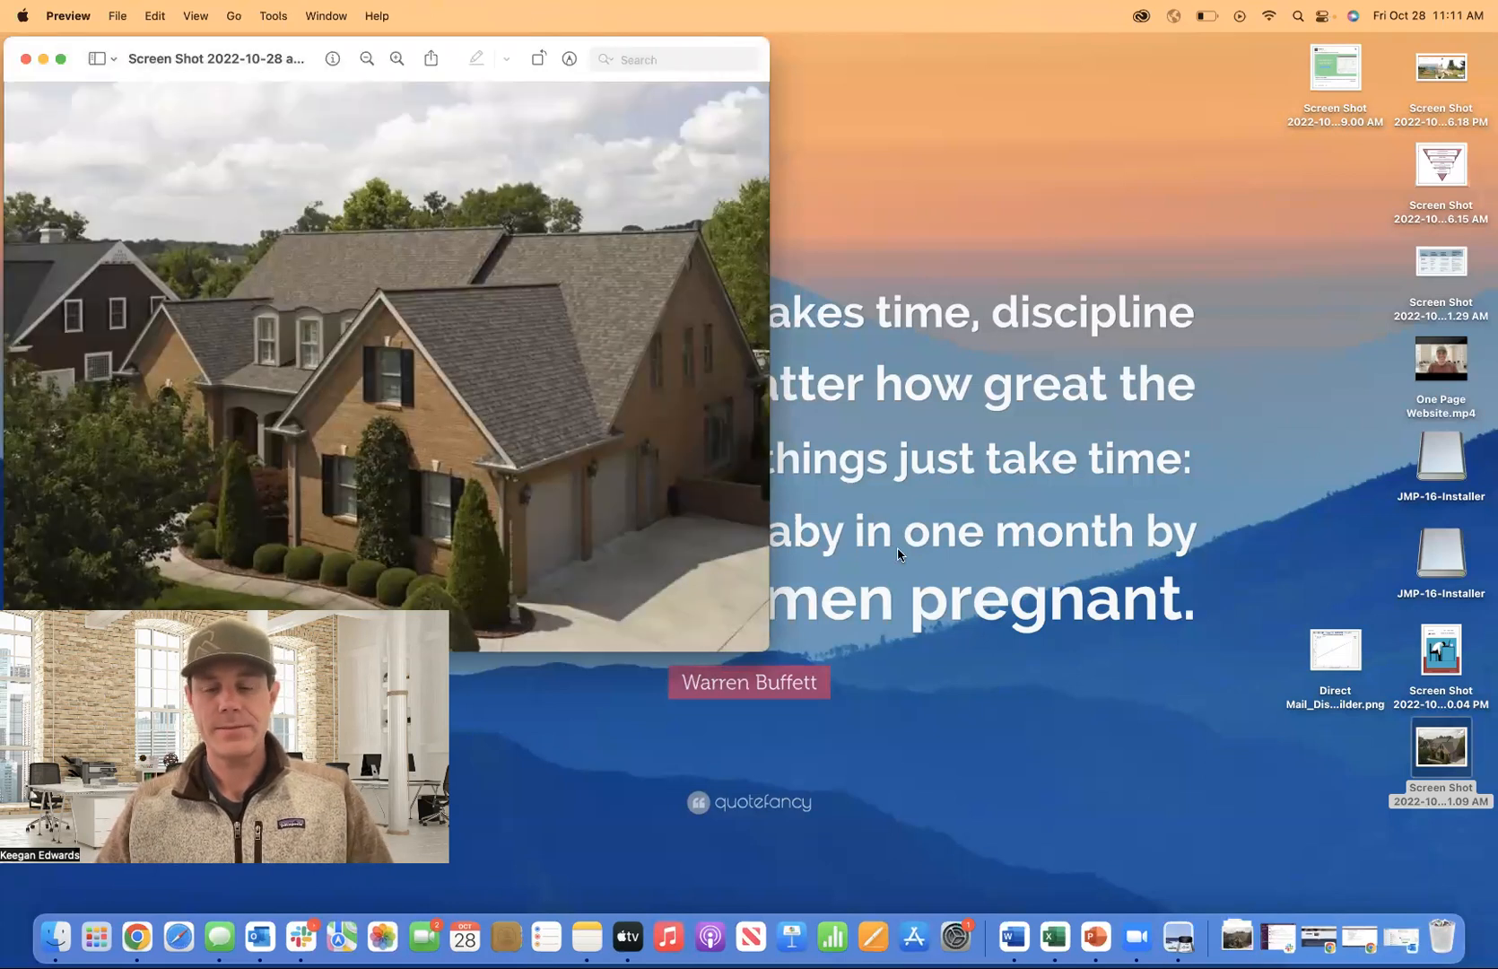
pyautogui.click(1318, 935)
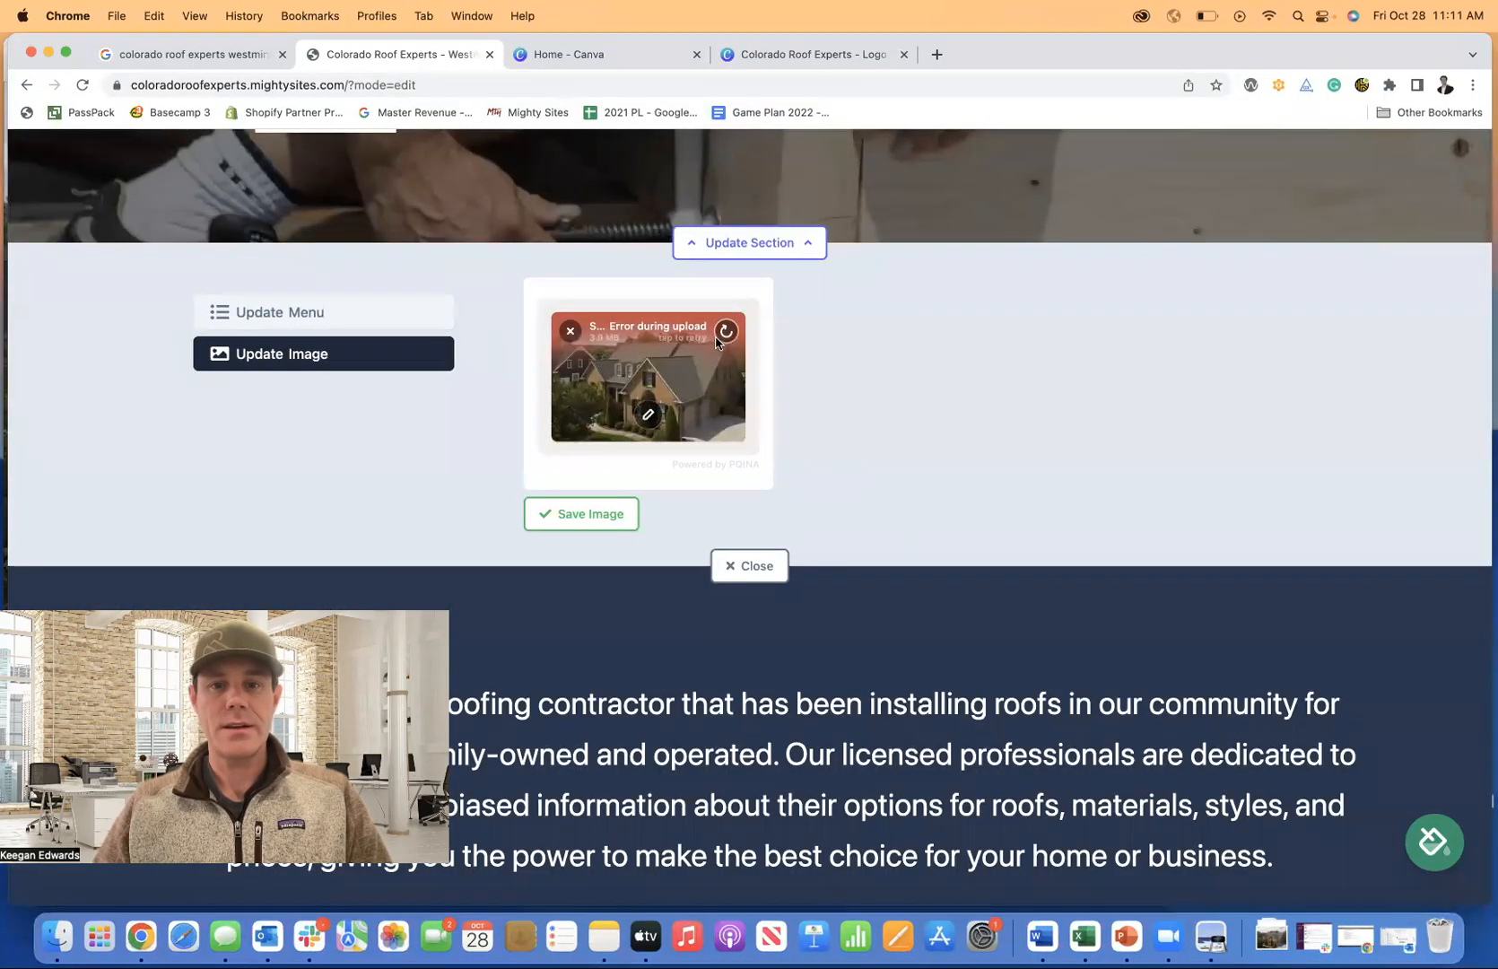
# Swap the failed upload for Roof Image from Downloads and save it as the header image.
pyautogui.click(570, 331)
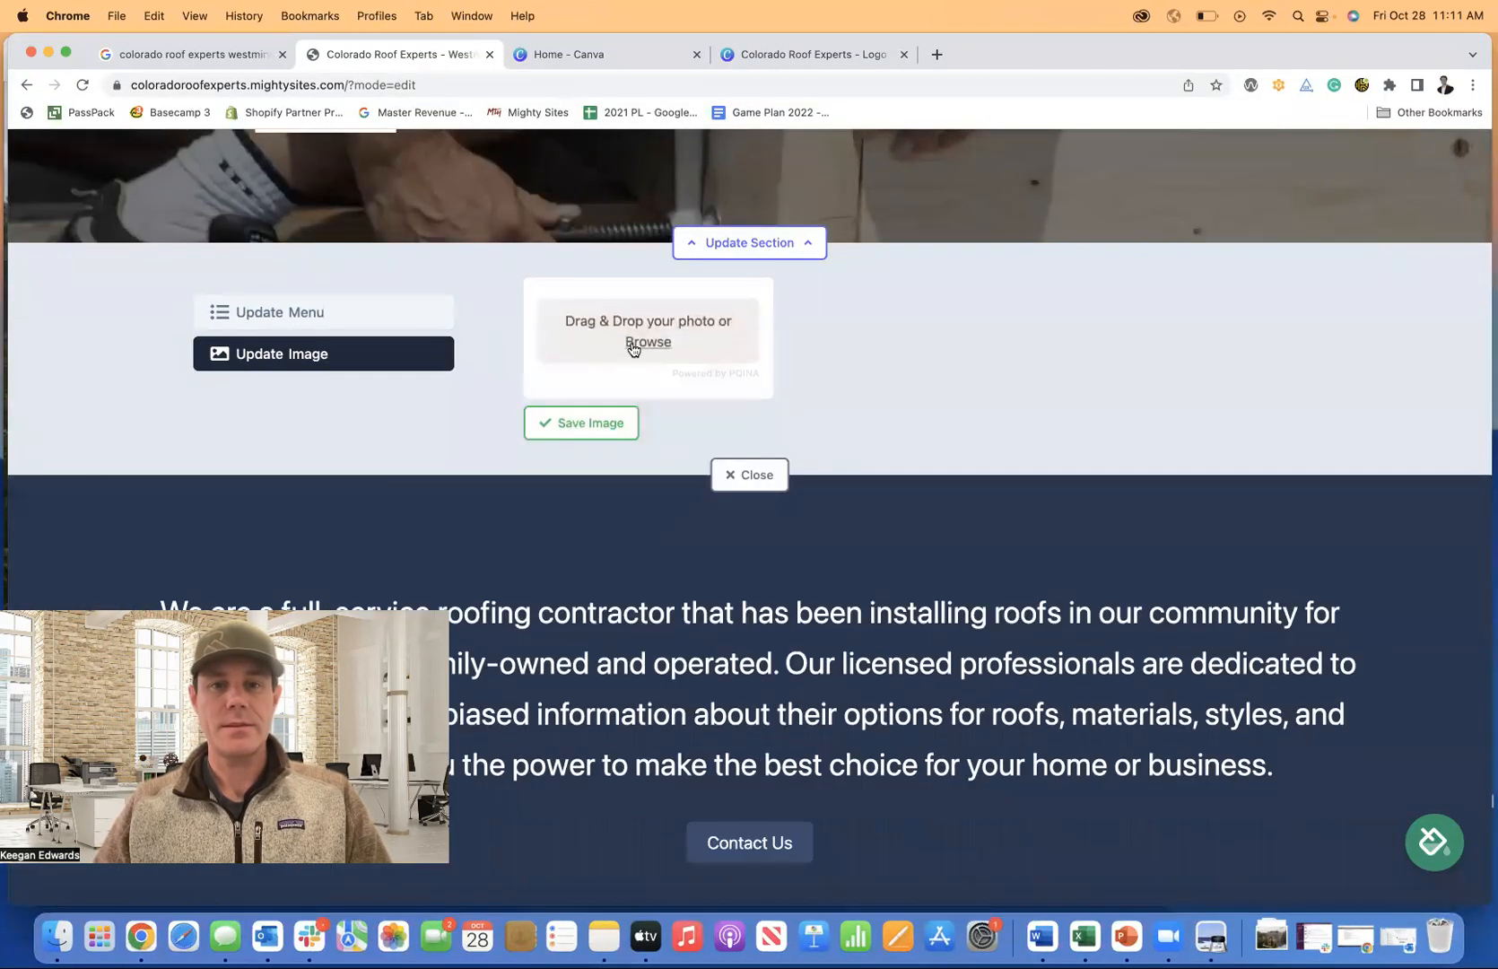
pyautogui.click(633, 349)
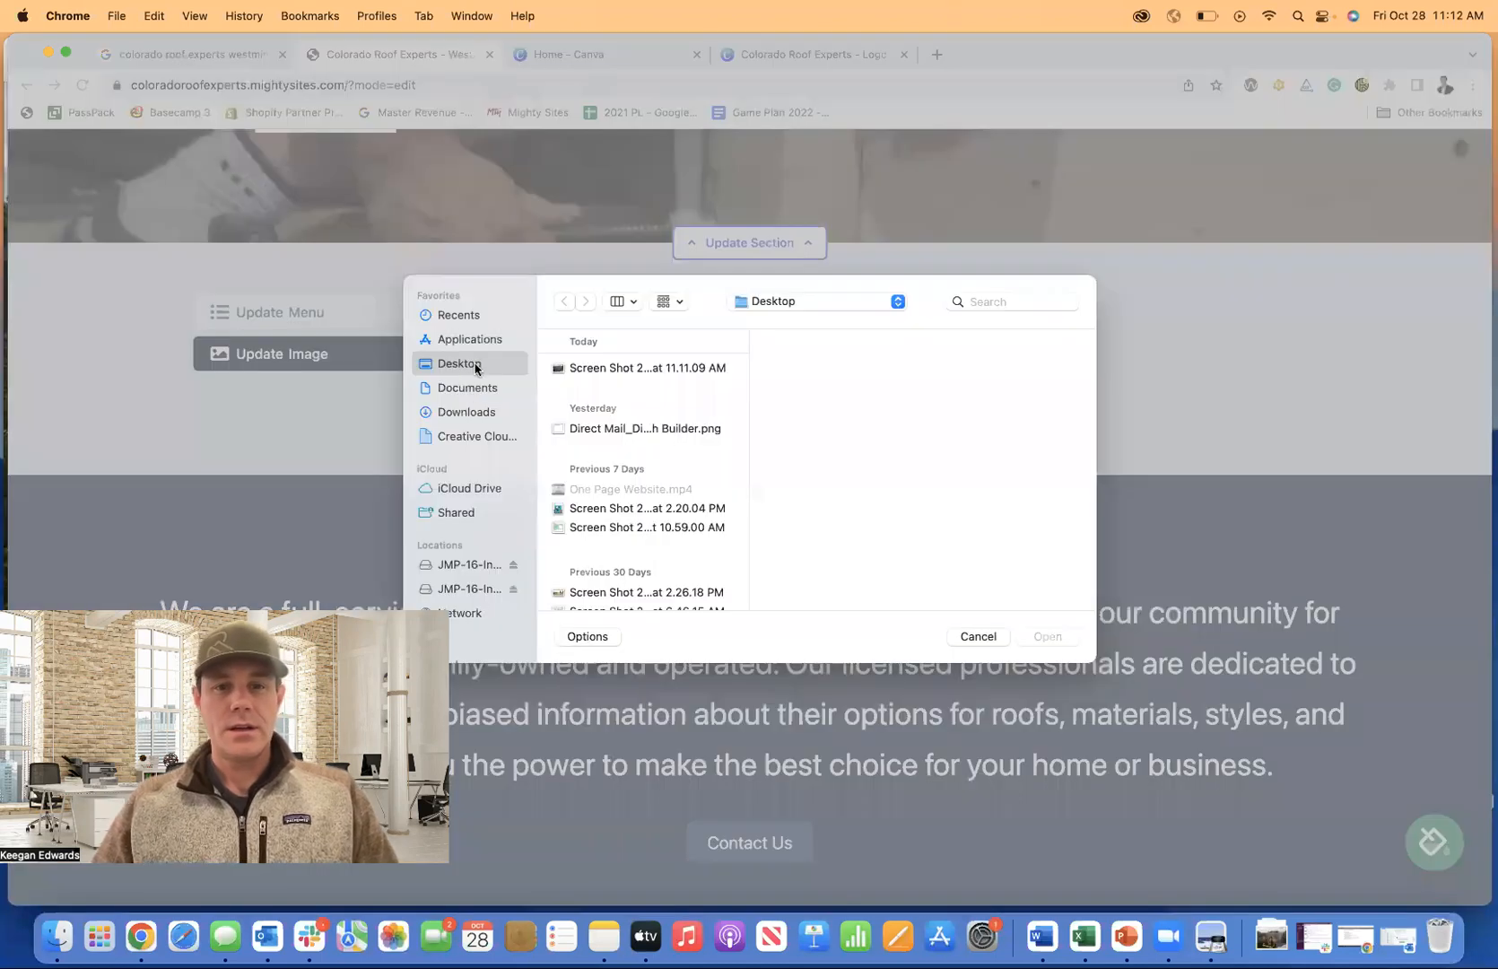
pyautogui.click(496, 414)
pyautogui.click(583, 371)
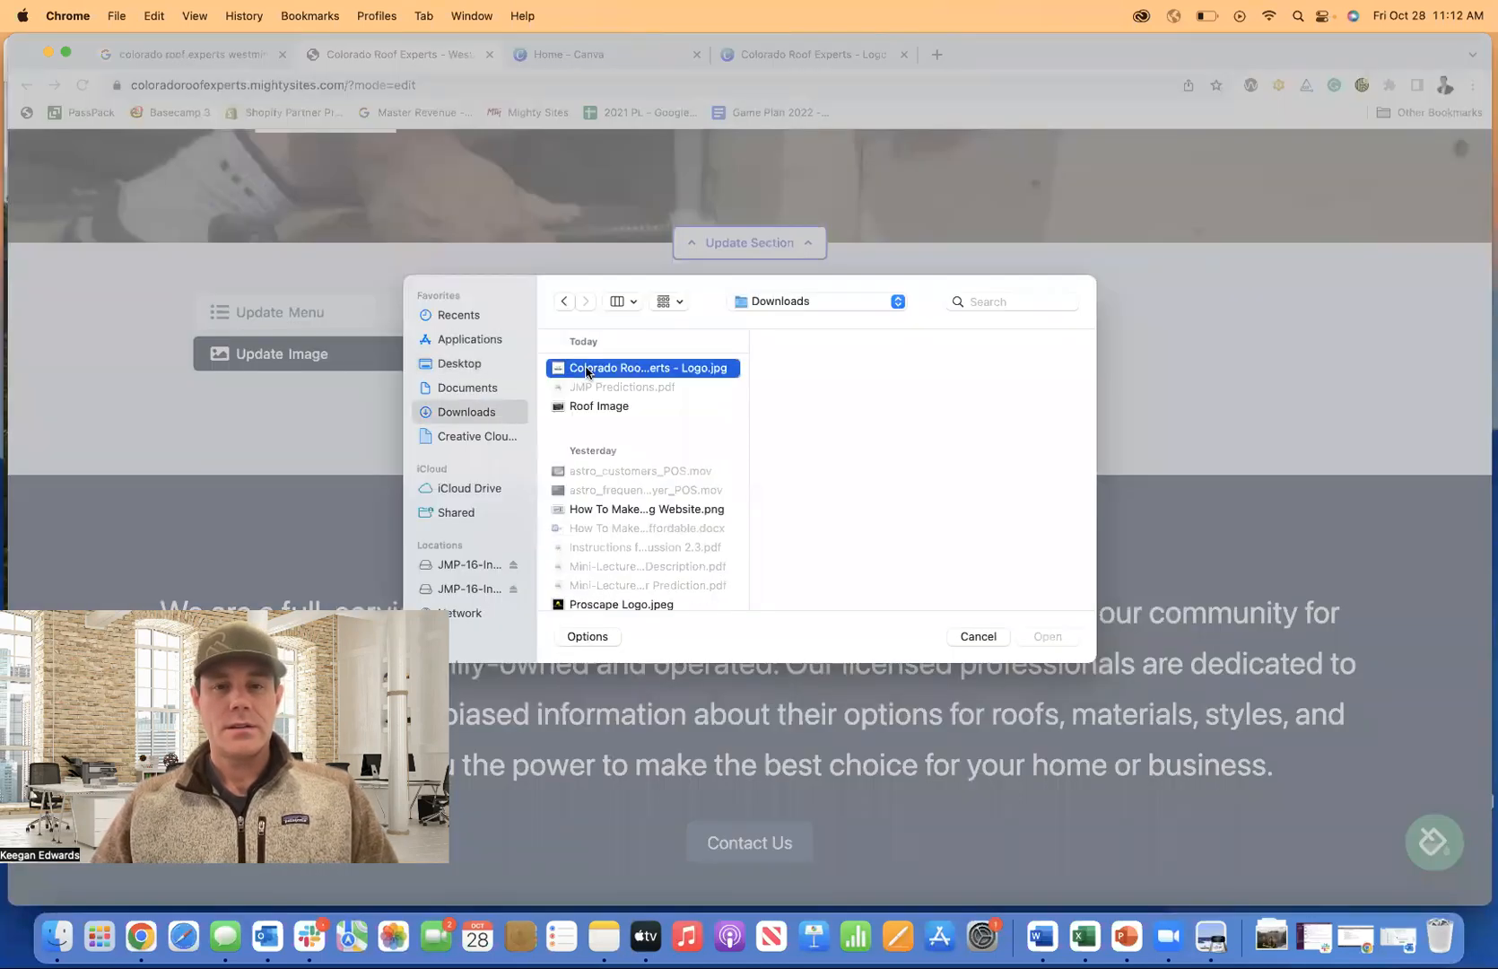
pyautogui.click(585, 415)
pyautogui.click(1047, 636)
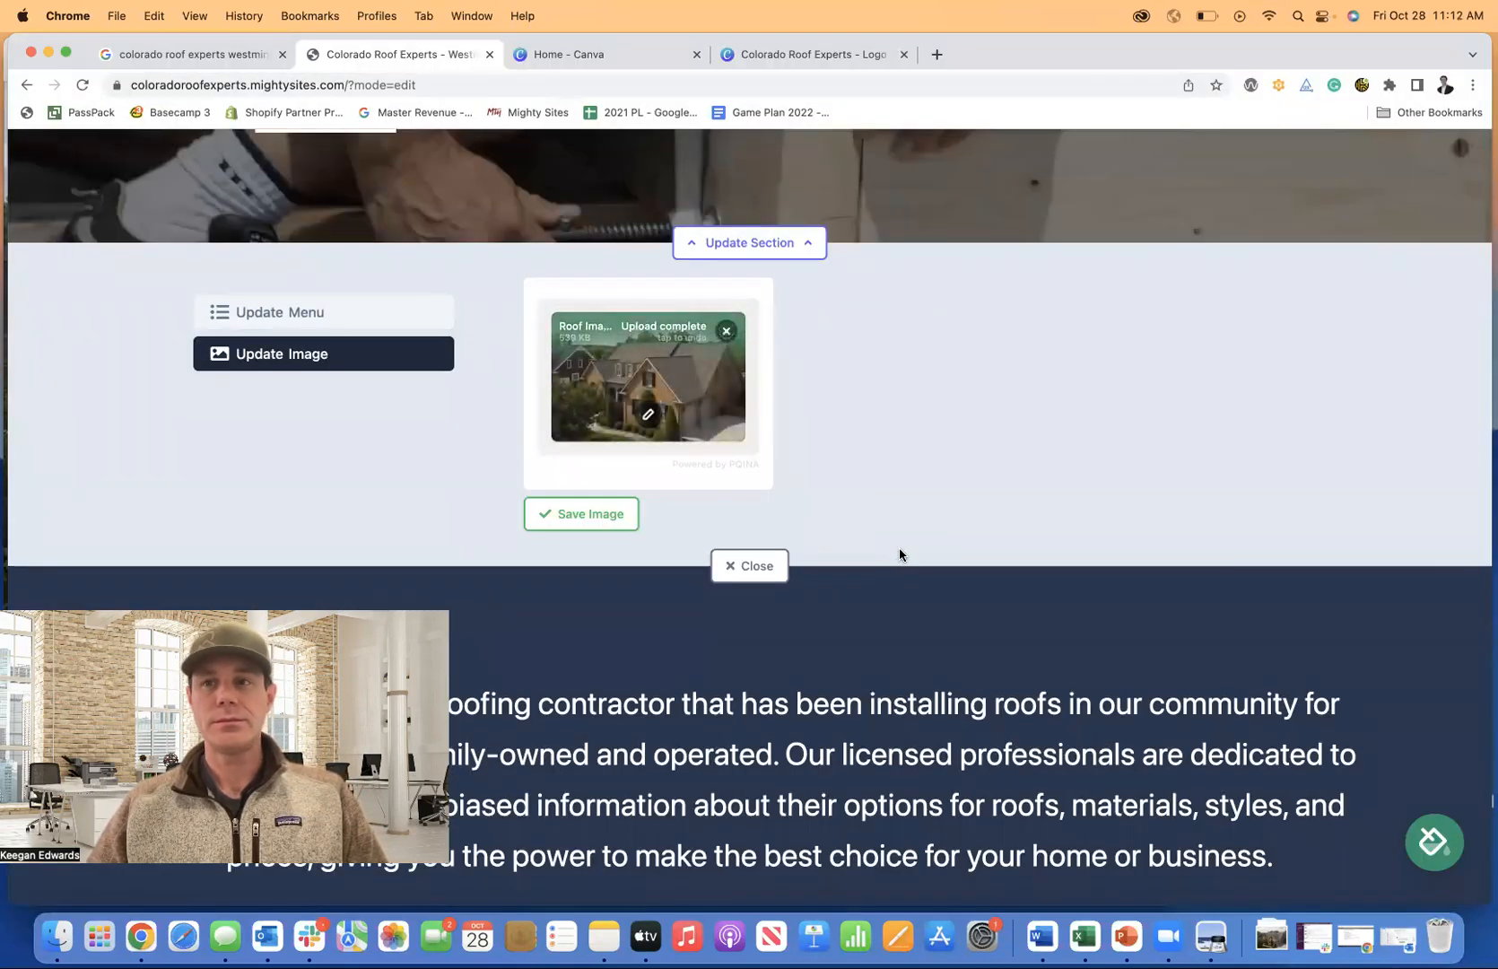
pyautogui.click(592, 514)
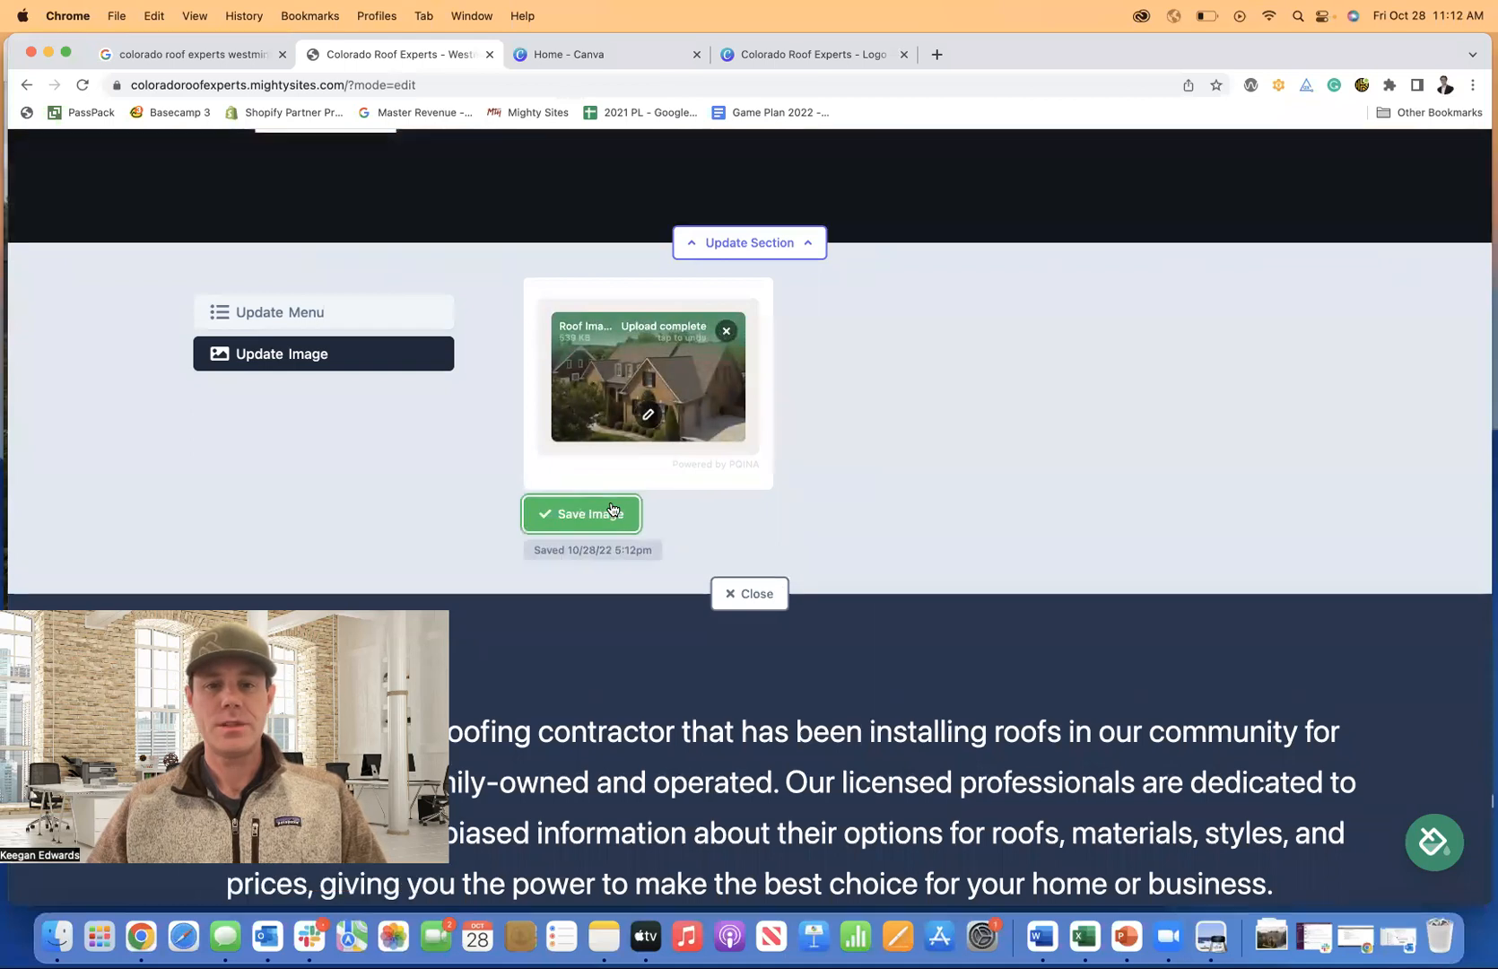
pyautogui.scroll(8, 812, 578)
# Close the image panel and scroll through the brick-house hero and About introduction.
pyautogui.scroll(-3, 838, 619)
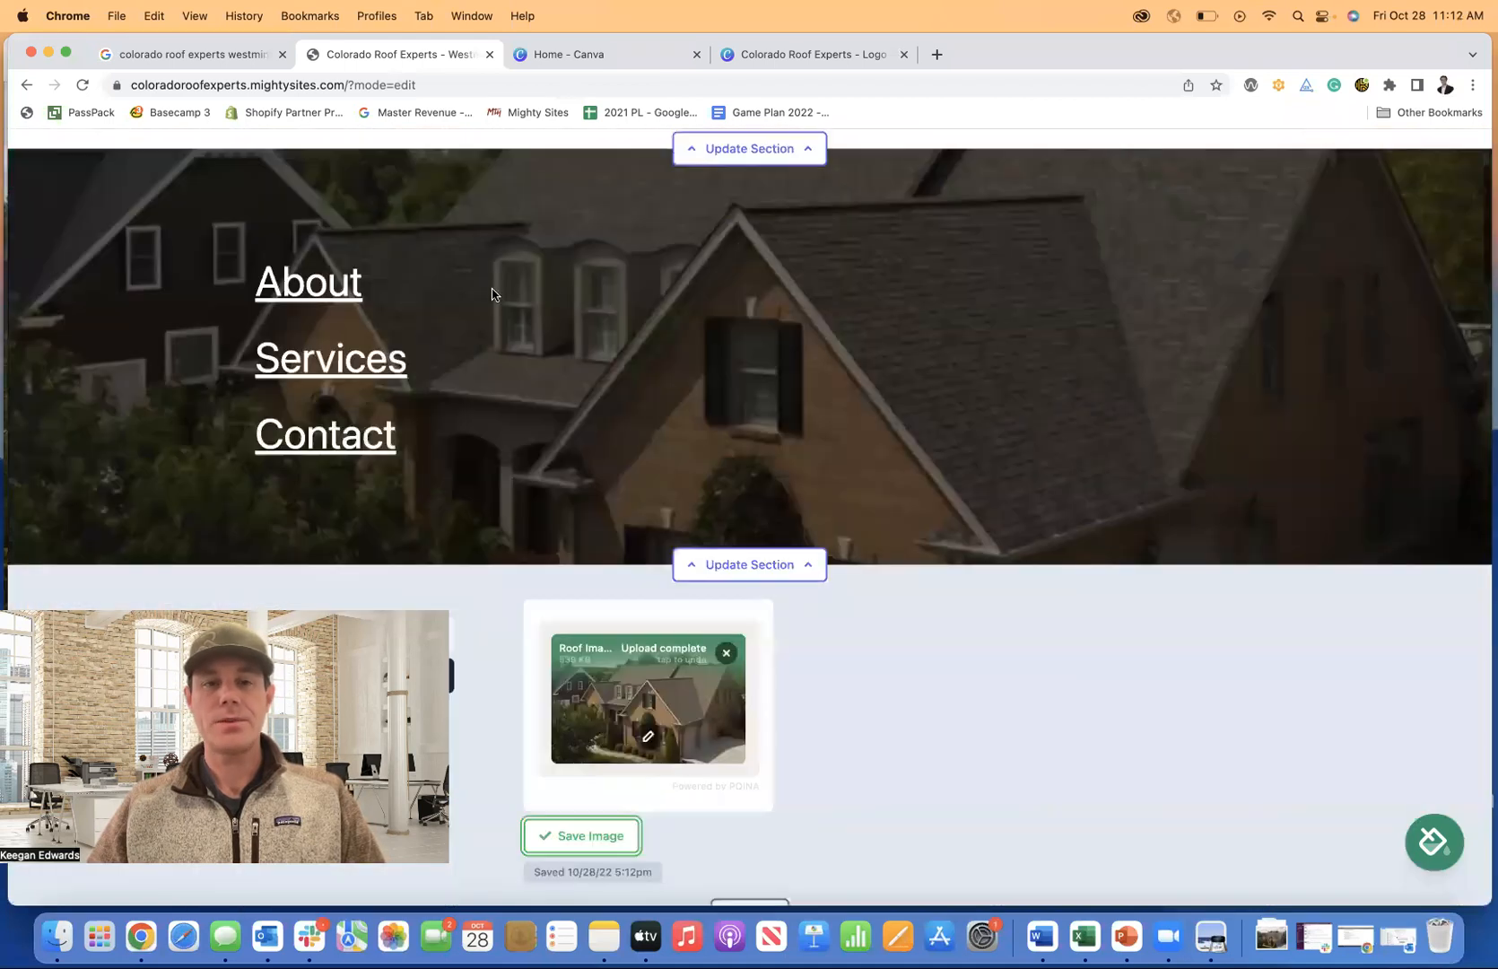
pyautogui.scroll(-3, 845, 627)
pyautogui.scroll(-1, 734, 553)
pyautogui.click(742, 553)
pyautogui.scroll(3, 786, 557)
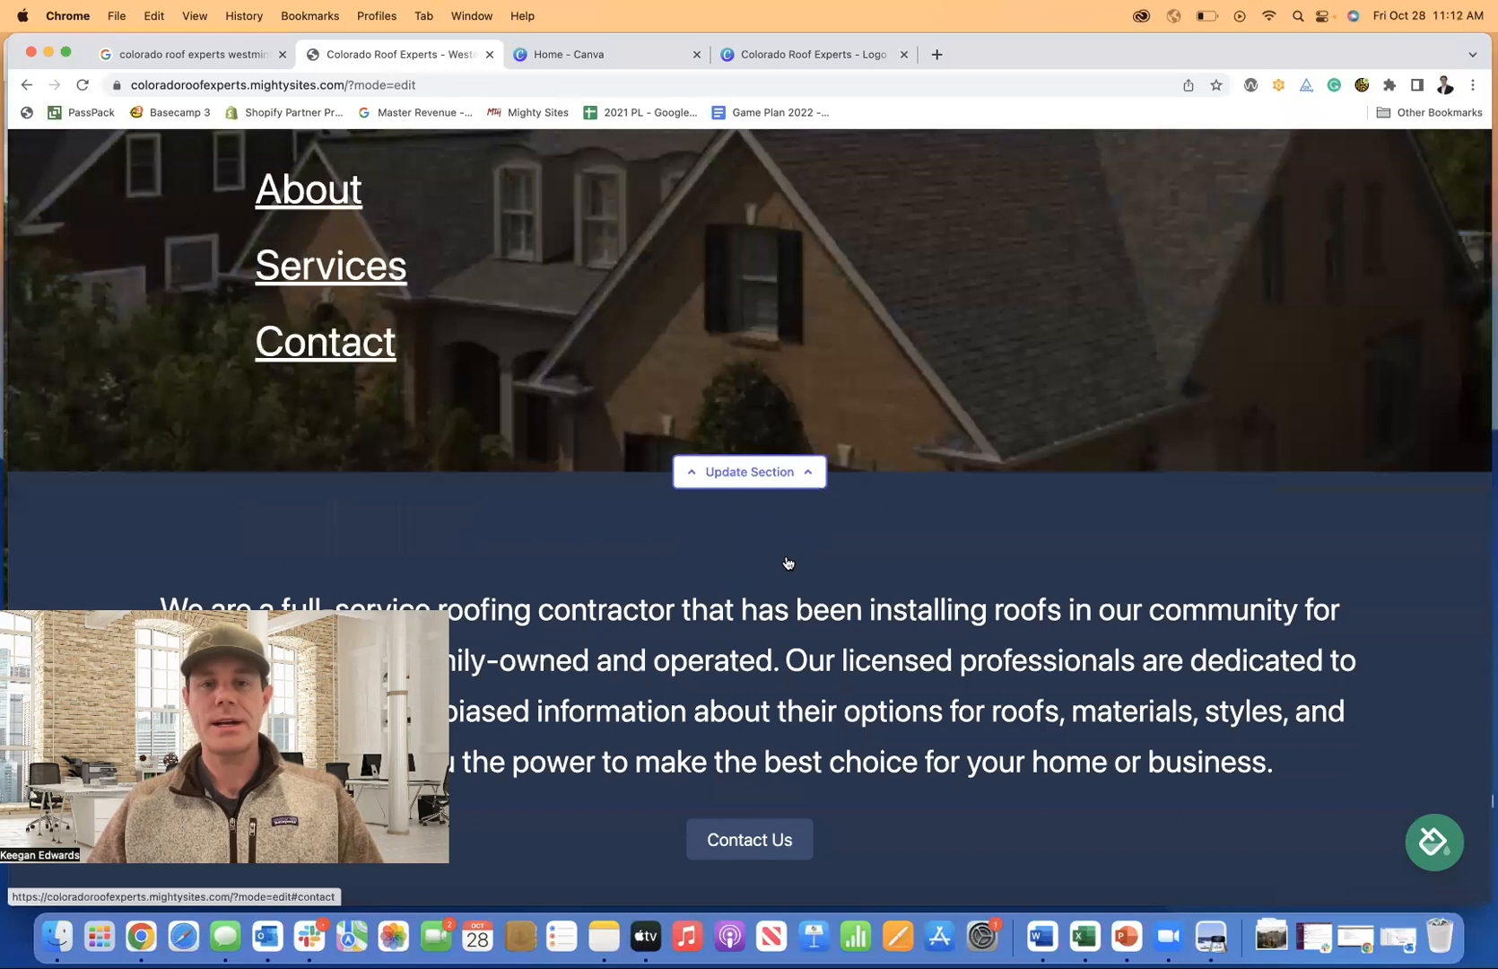
pyautogui.scroll(4, 974, 580)
pyautogui.scroll(-2, 1020, 575)
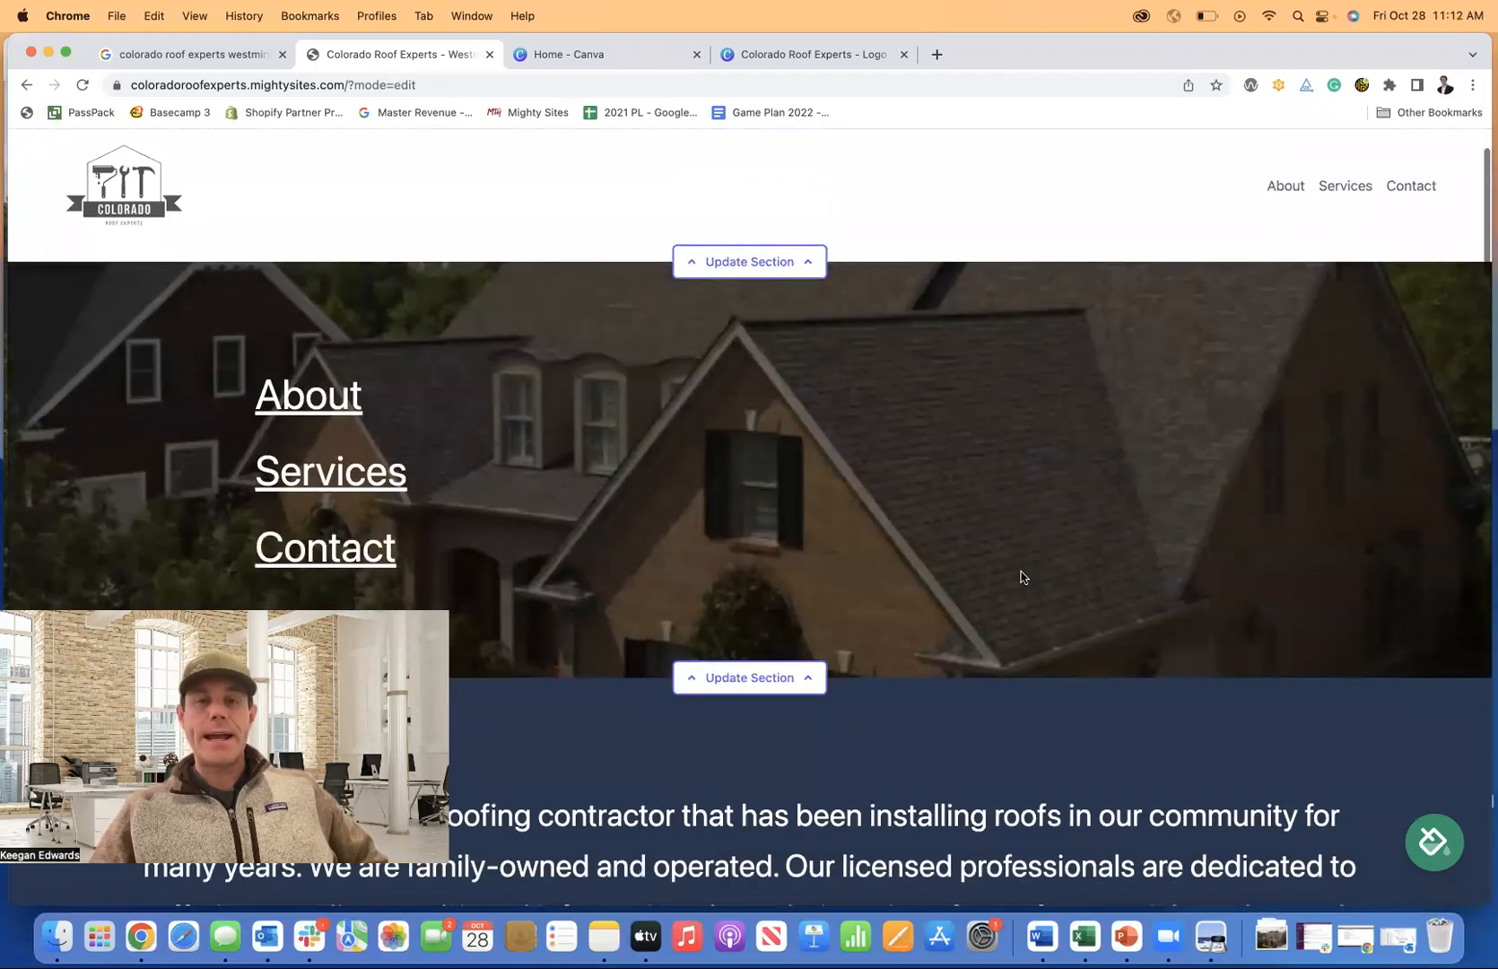
pyautogui.scroll(2, 511, 404)
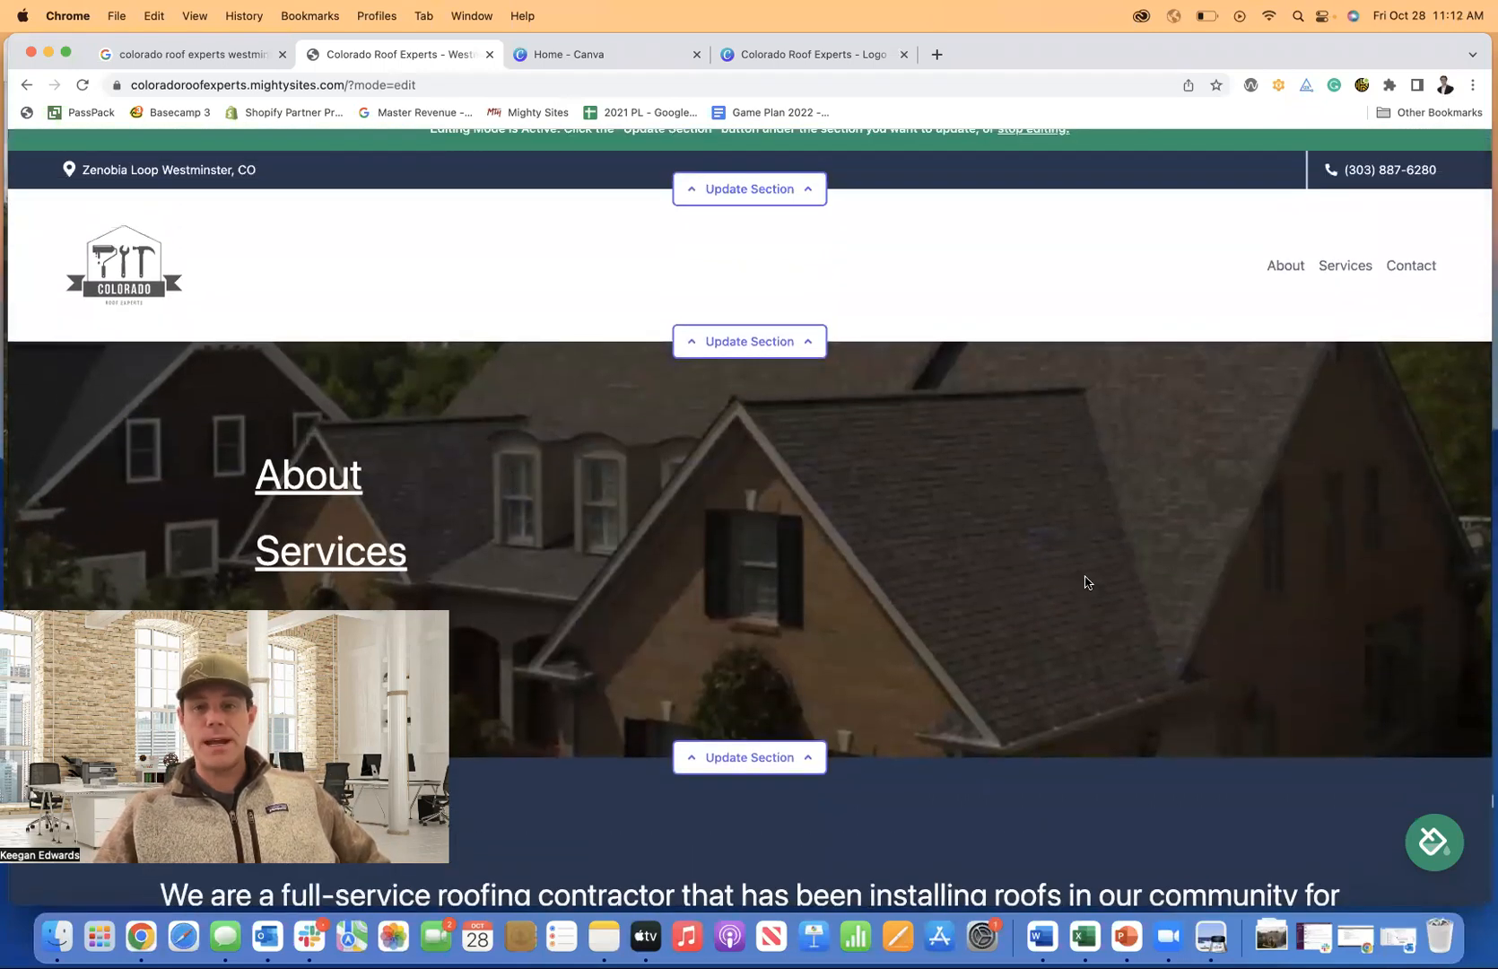
pyautogui.scroll(-1, 1110, 599)
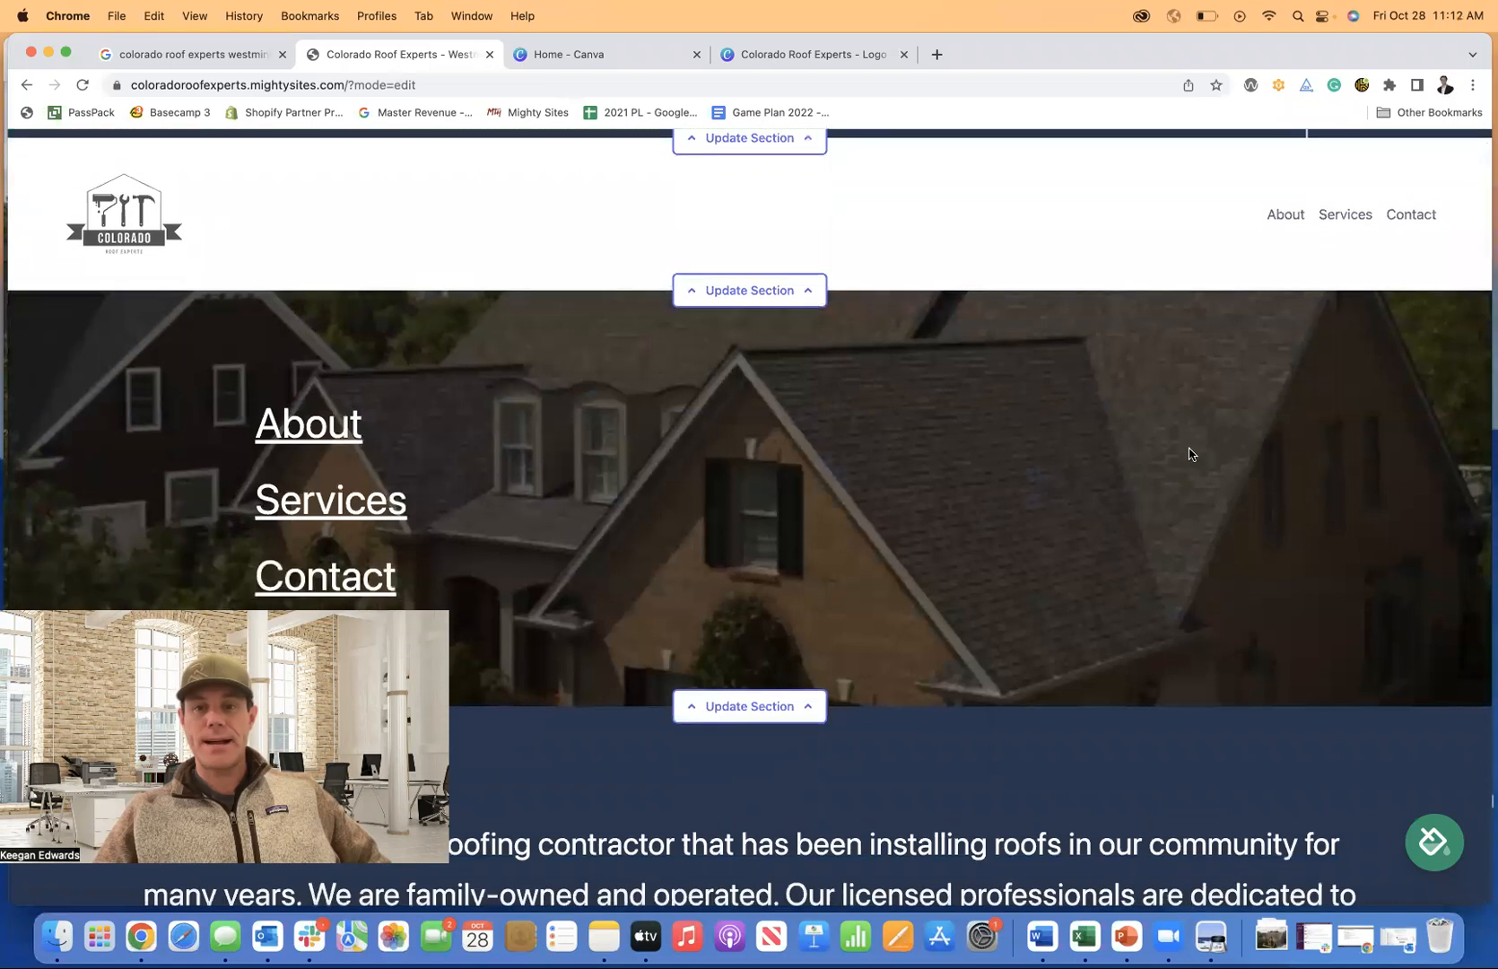
pyautogui.scroll(2, 1174, 496)
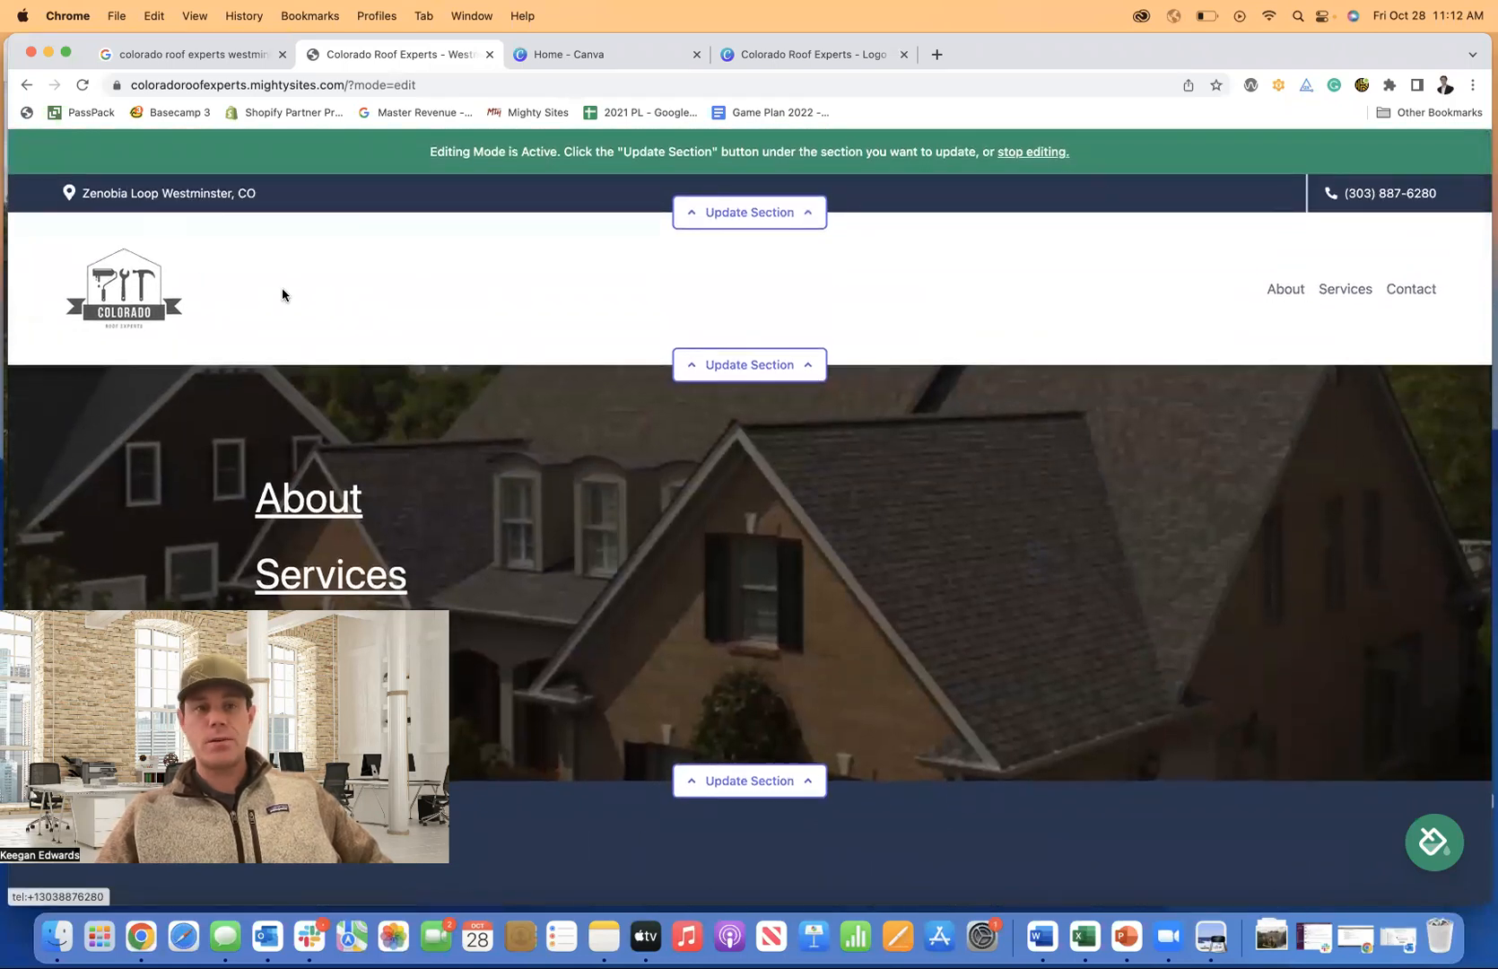
pyautogui.scroll(-5, 863, 414)
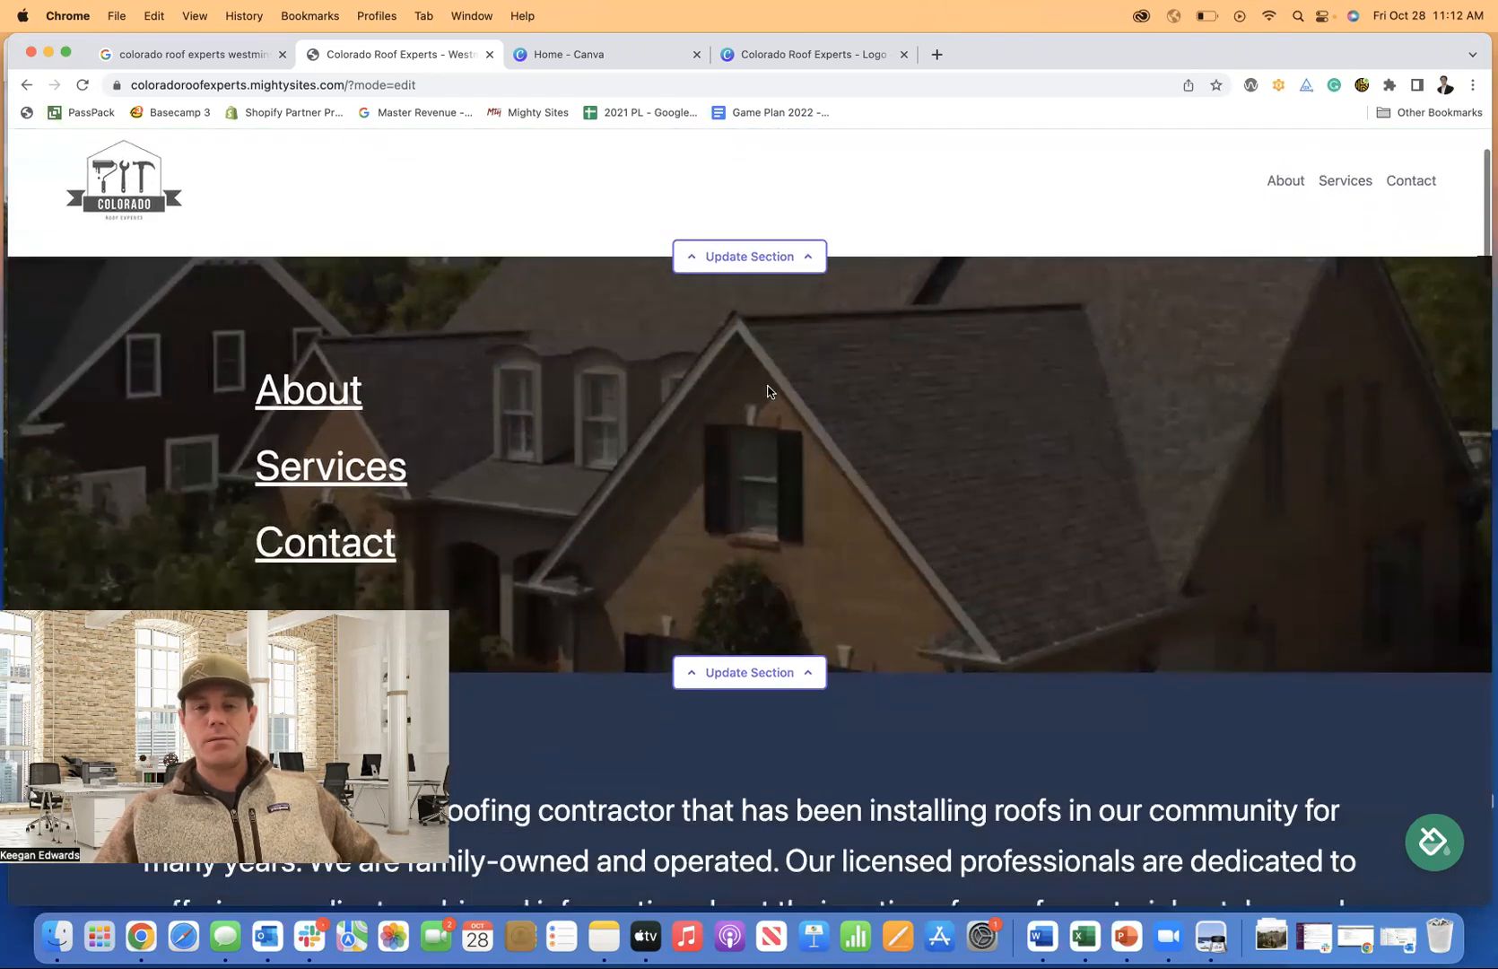
pyautogui.scroll(-3, 904, 378)
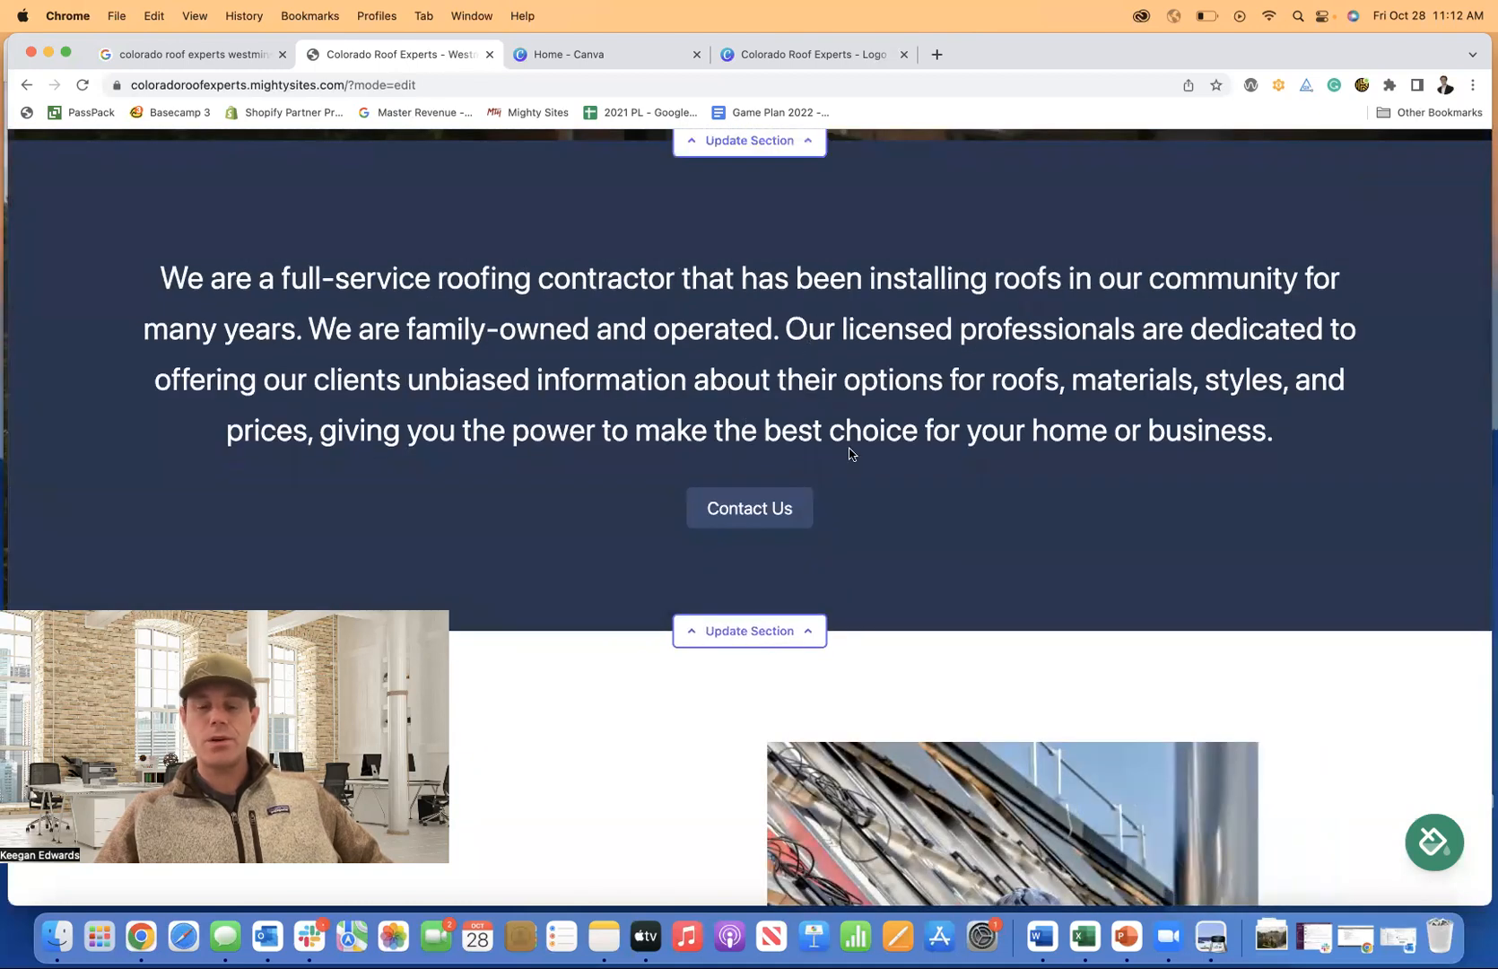
# Change the About section button label from Contact Us to 'Call For A Quote'.
pyautogui.click(749, 631)
pyautogui.scroll(-4, 863, 542)
pyautogui.scroll(-1, 863, 550)
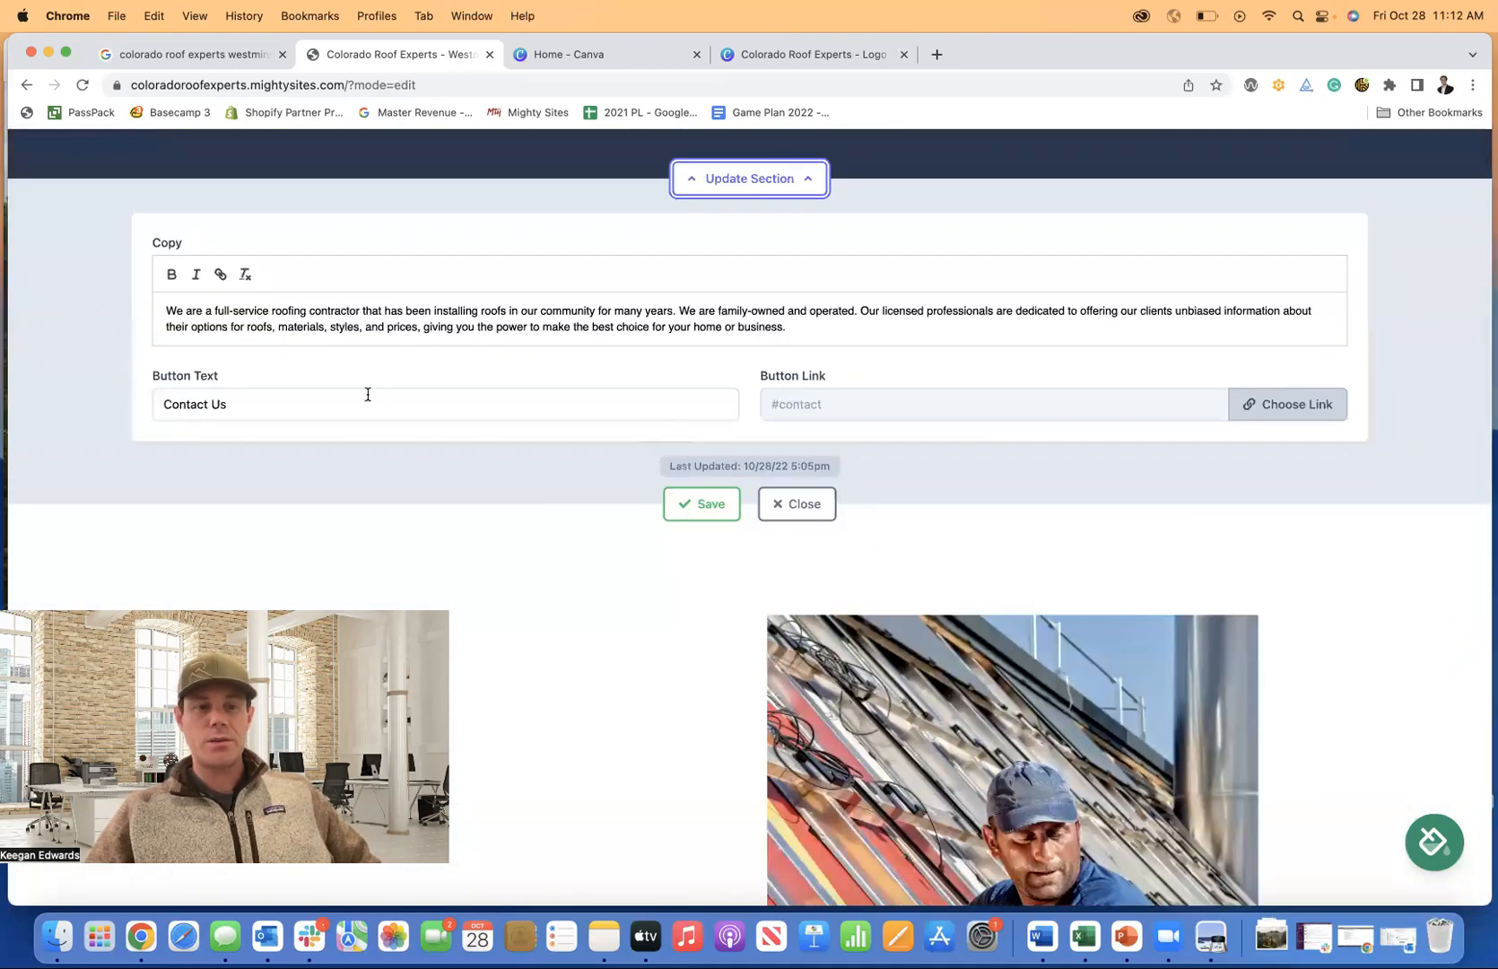
pyautogui.click(255, 400)
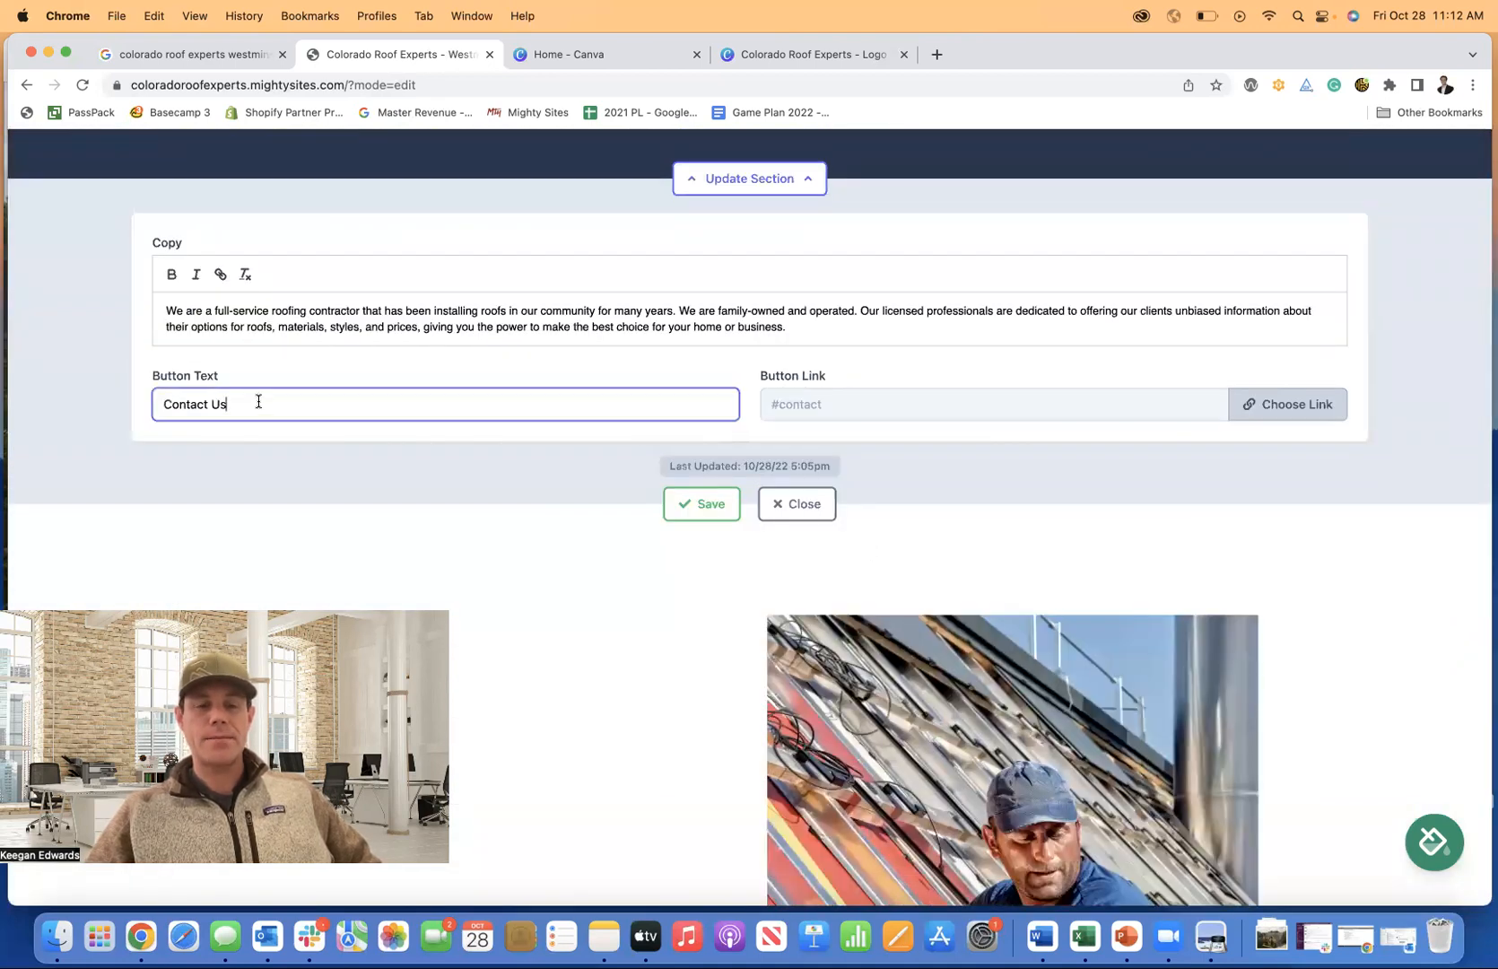
pyautogui.moveTo(255, 402); pyautogui.dragTo(99, 400)
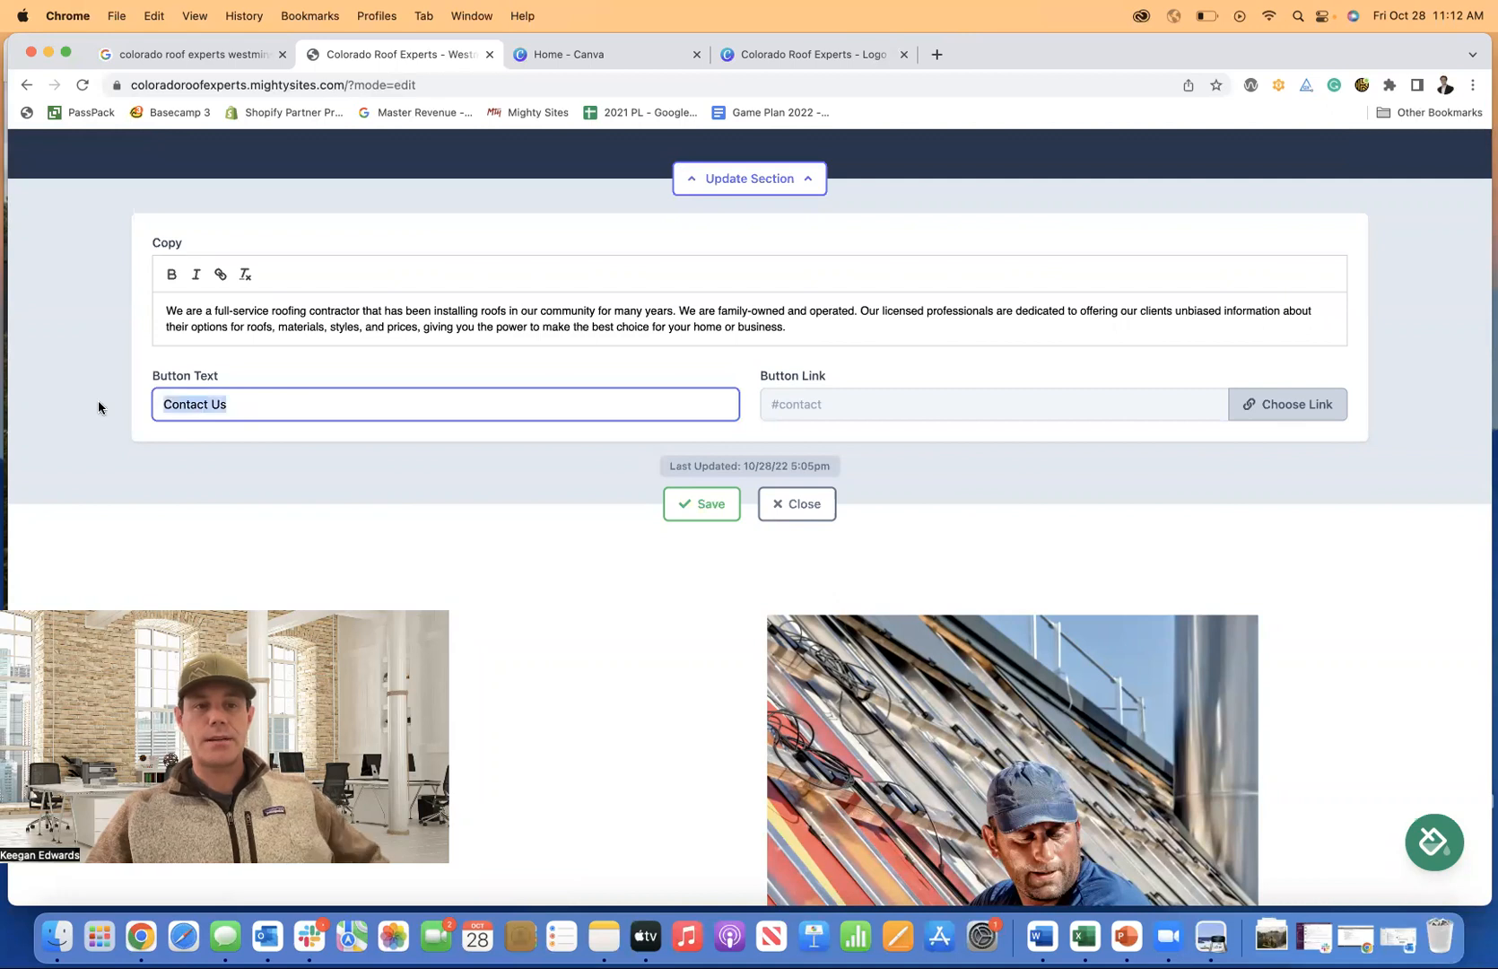
pyautogui.write('Call For A Quote')
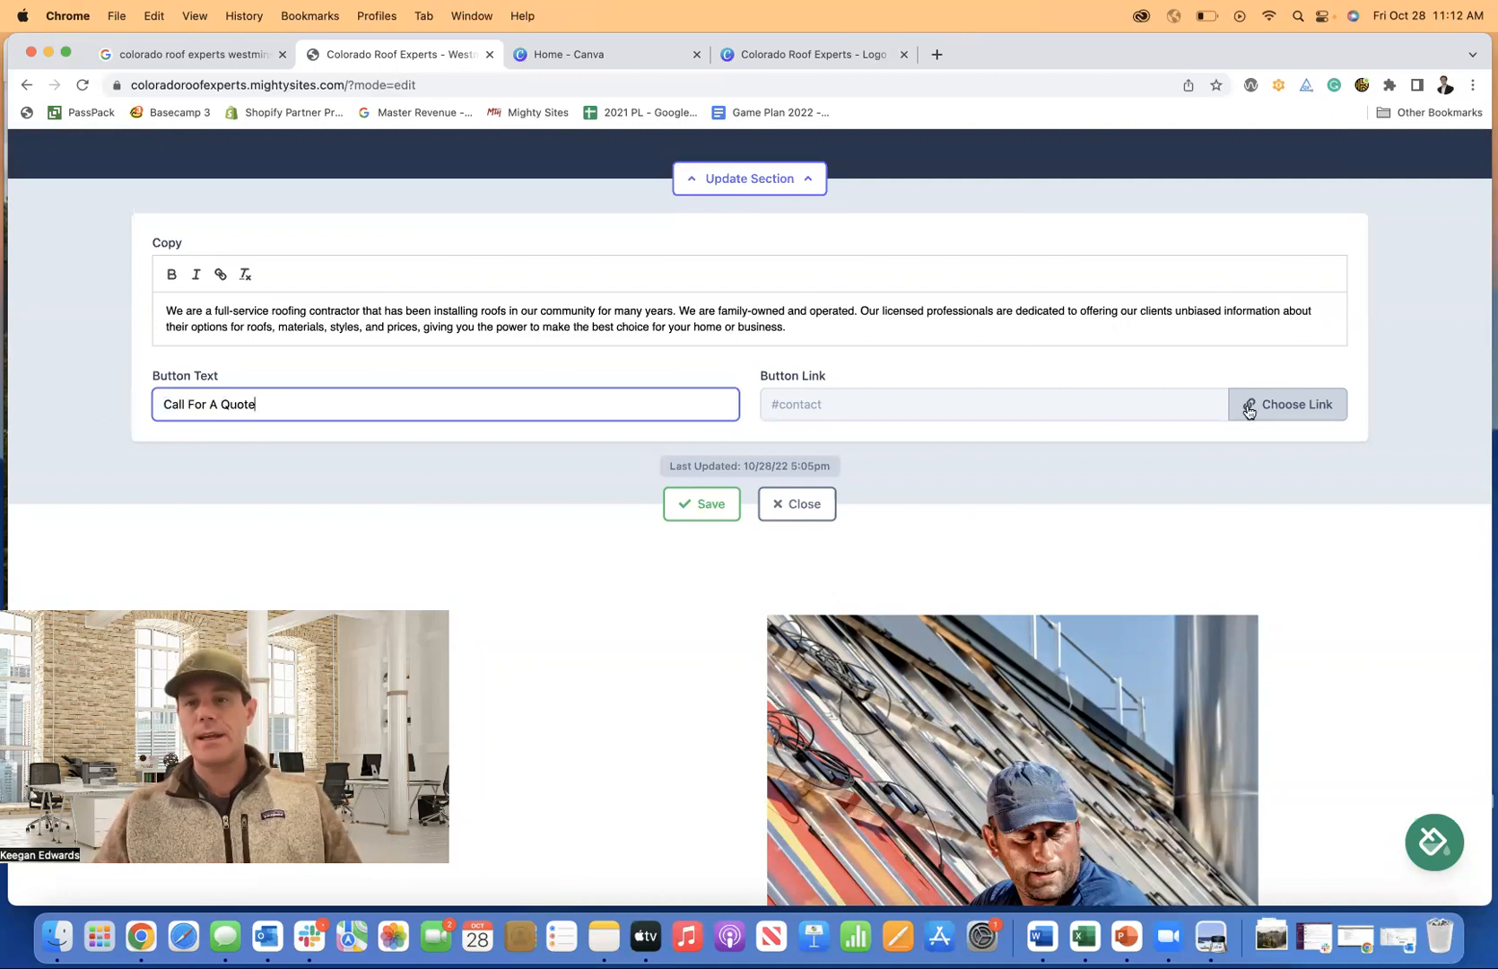
# Link the button to Click to Call, save the section, and review the page.
pyautogui.click(1227, 408)
pyautogui.click(805, 469)
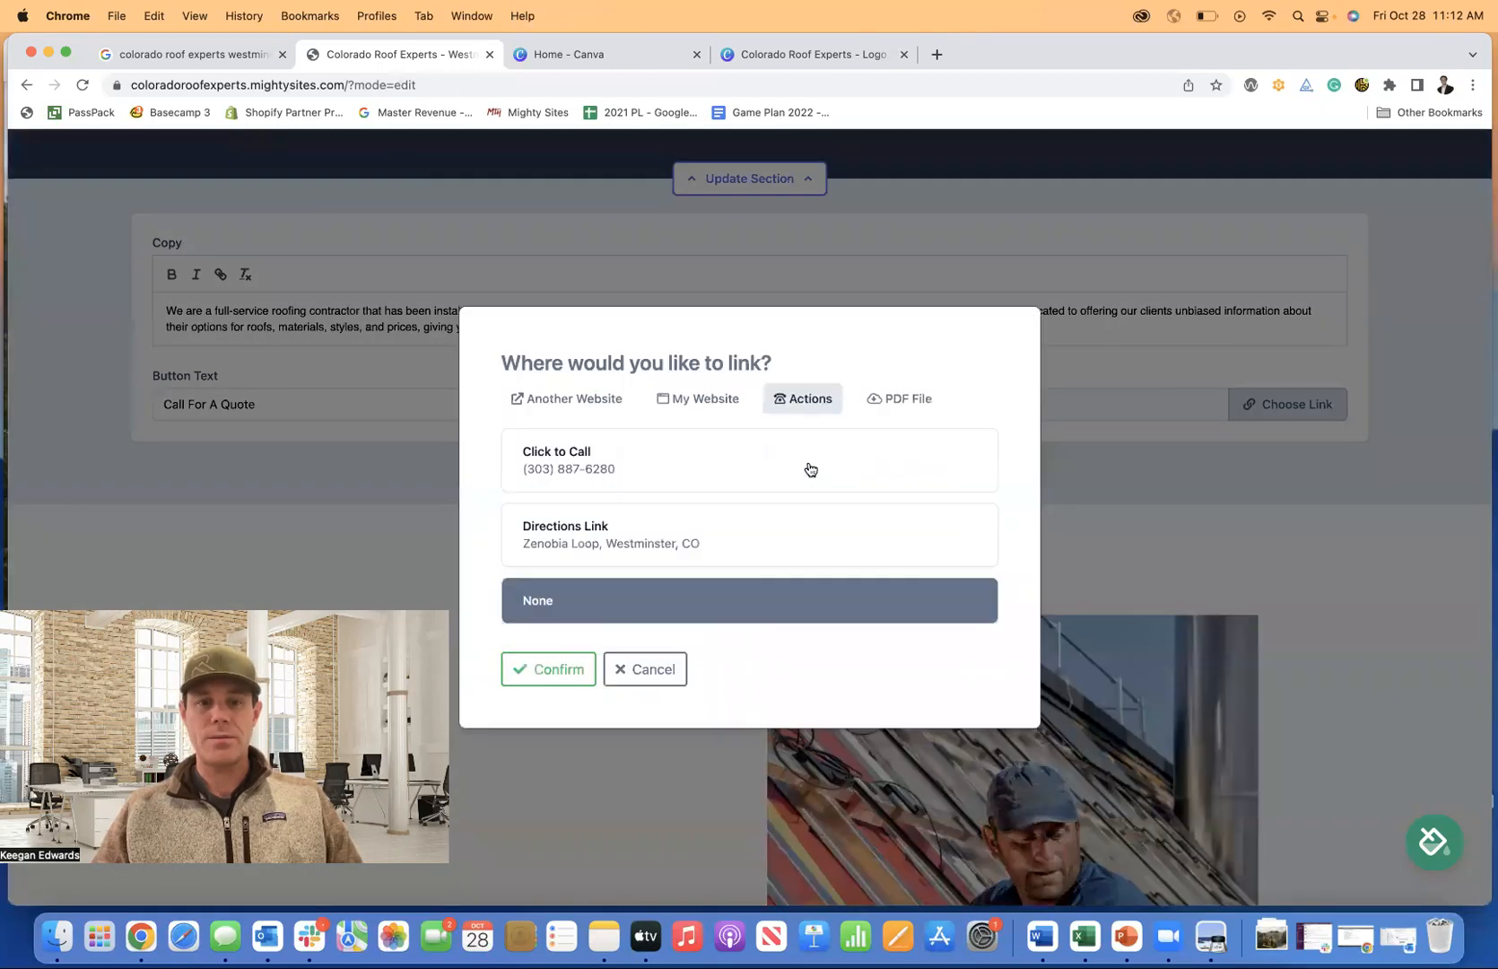
pyautogui.click(587, 457)
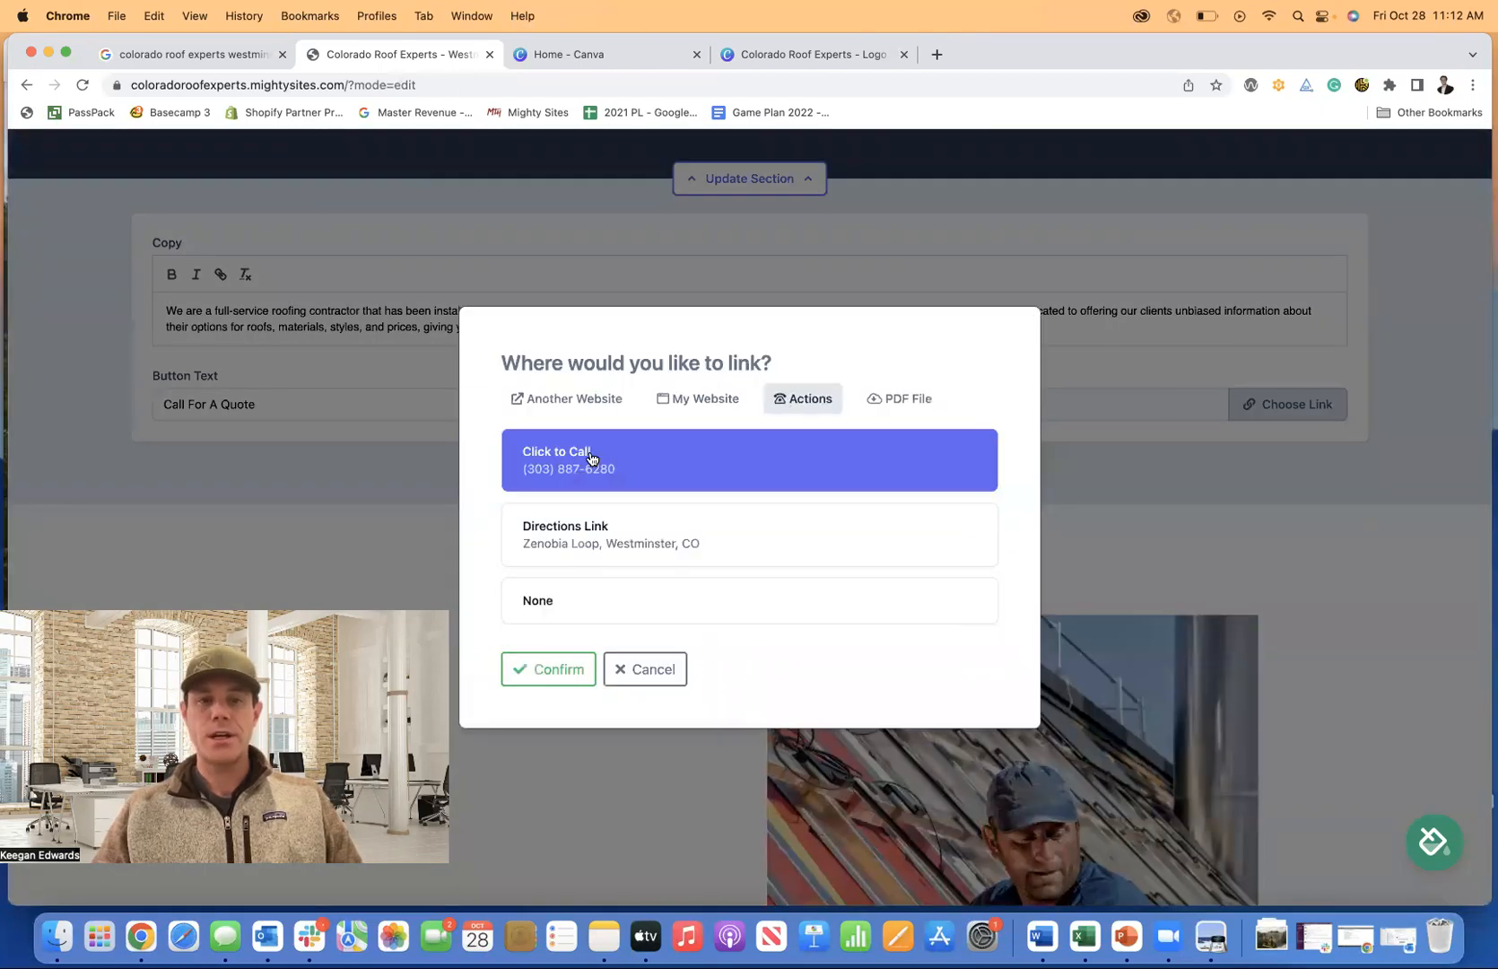
pyautogui.click(556, 671)
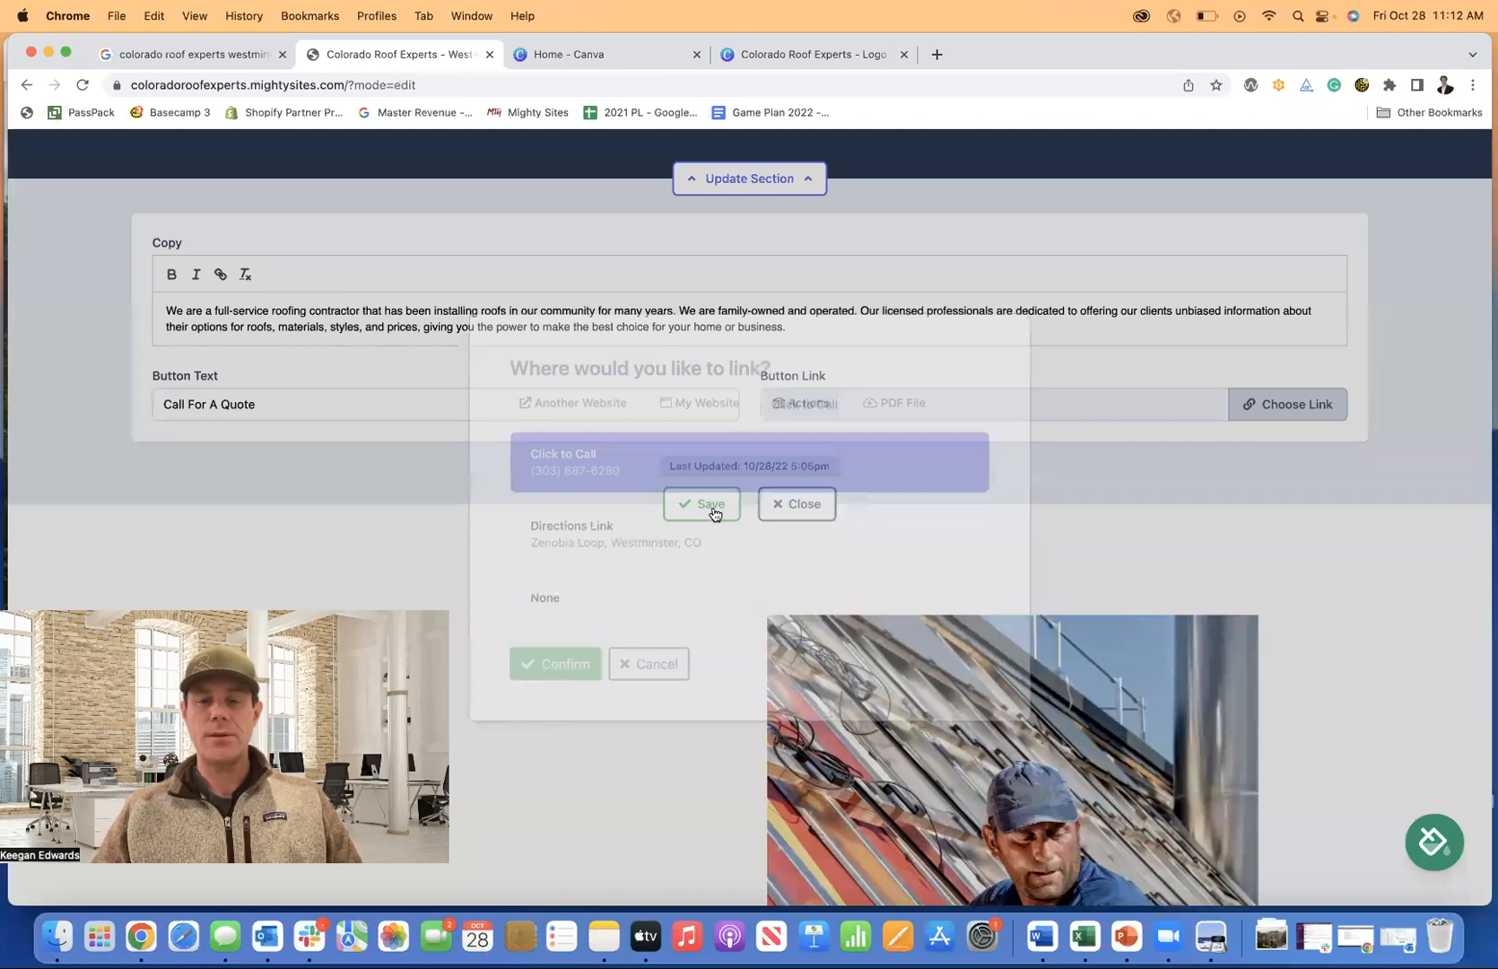
pyautogui.click(710, 504)
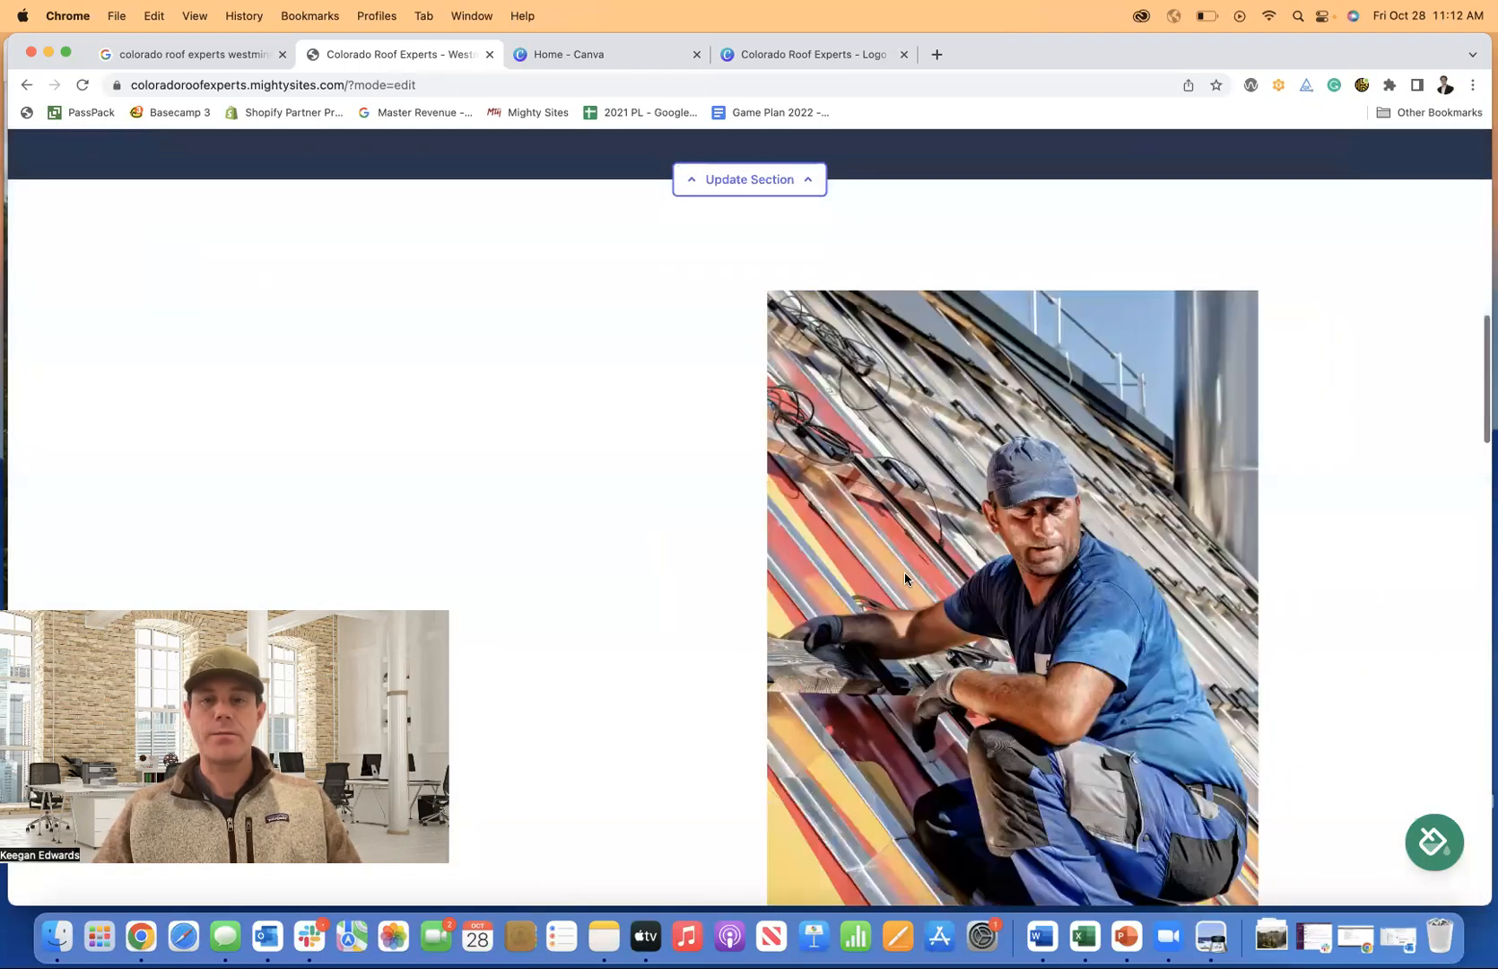
pyautogui.scroll(4, 904, 578)
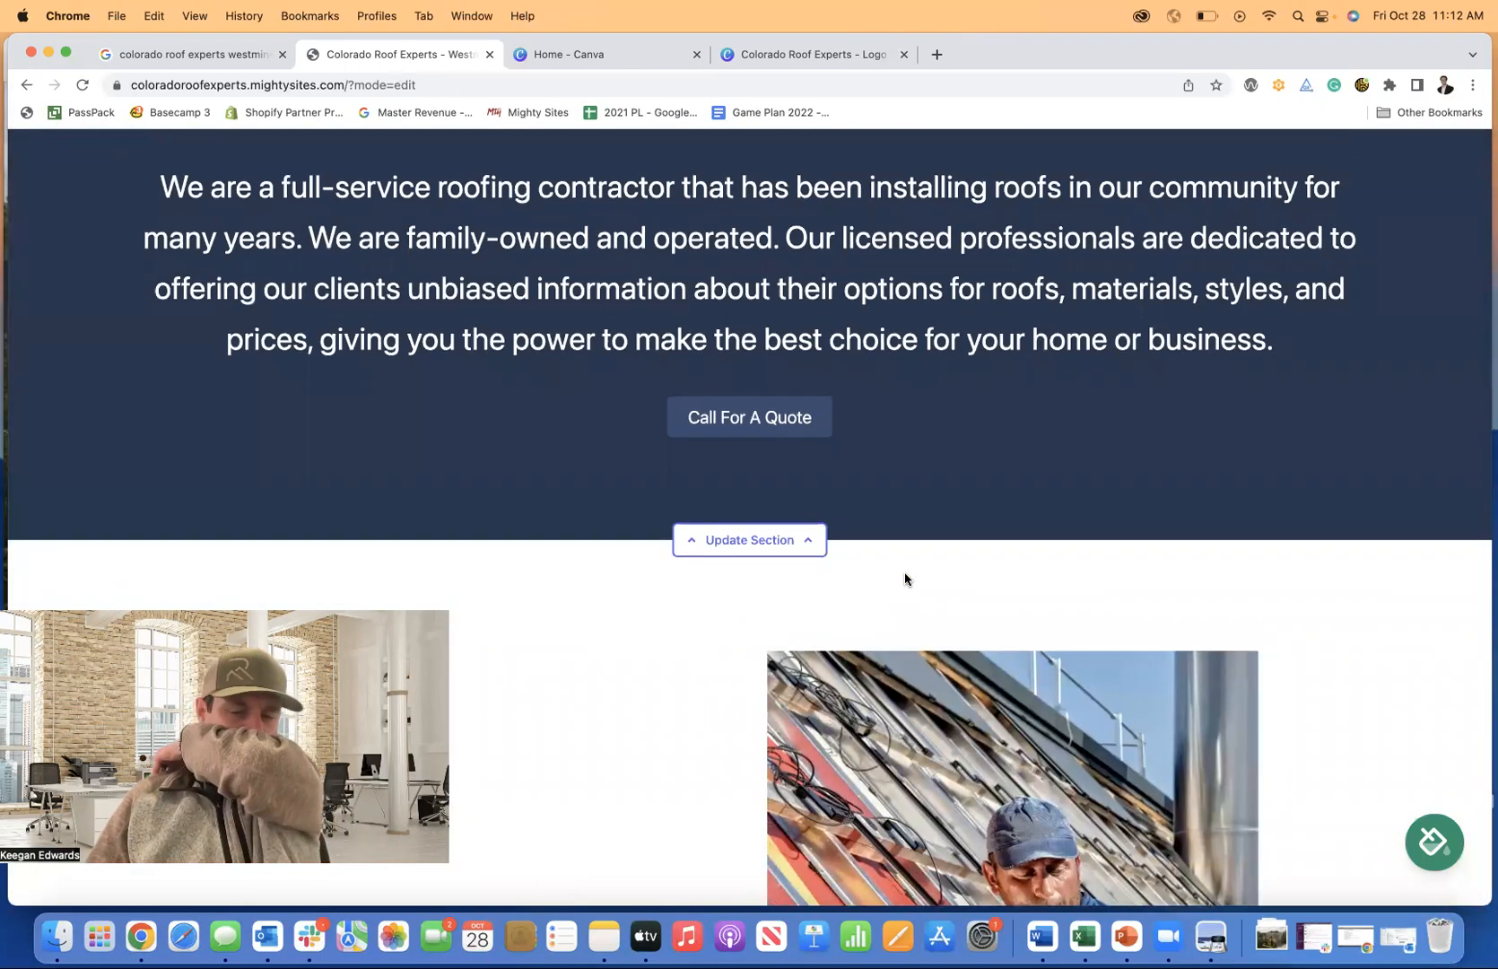
pyautogui.scroll(3, 905, 578)
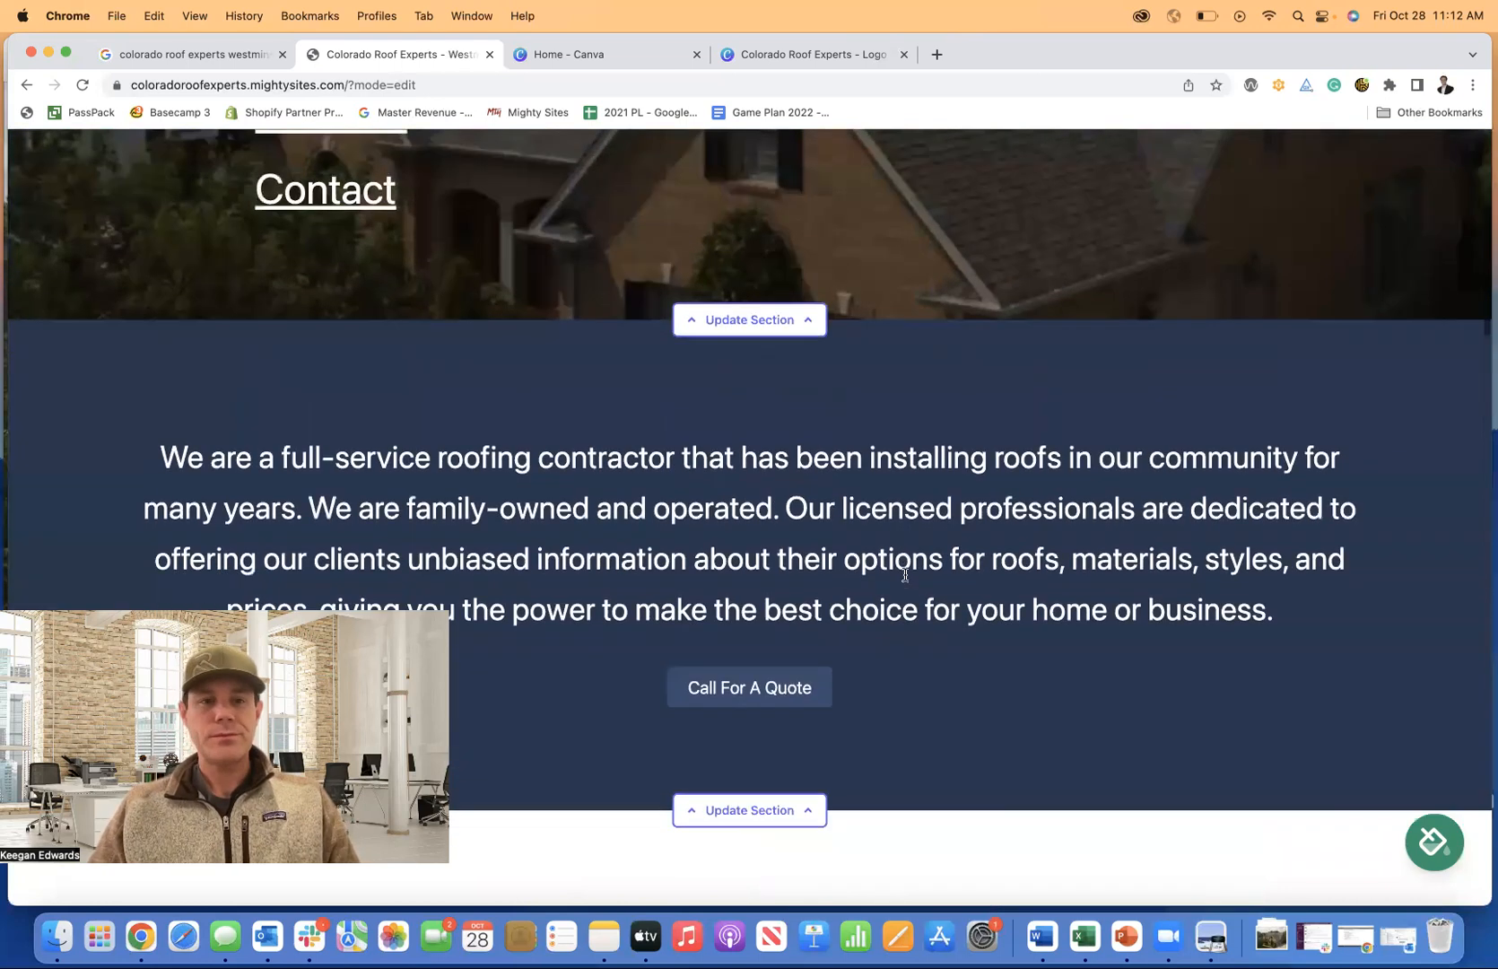
pyautogui.scroll(-2, 905, 576)
pyautogui.scroll(-1, 728, 599)
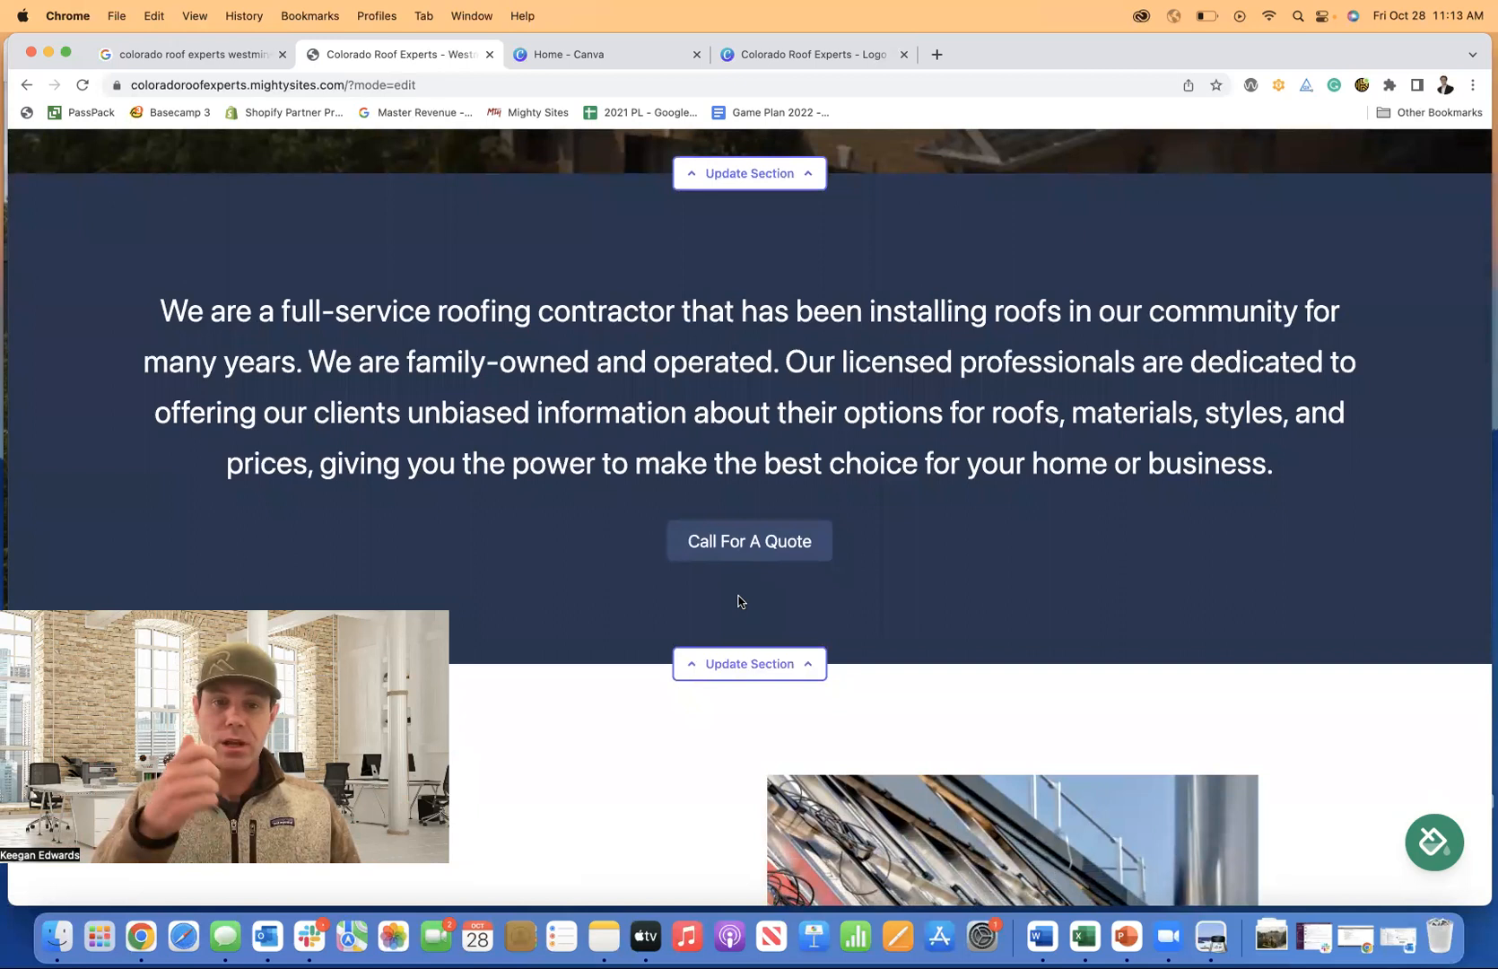
pyautogui.scroll(7, 773, 586)
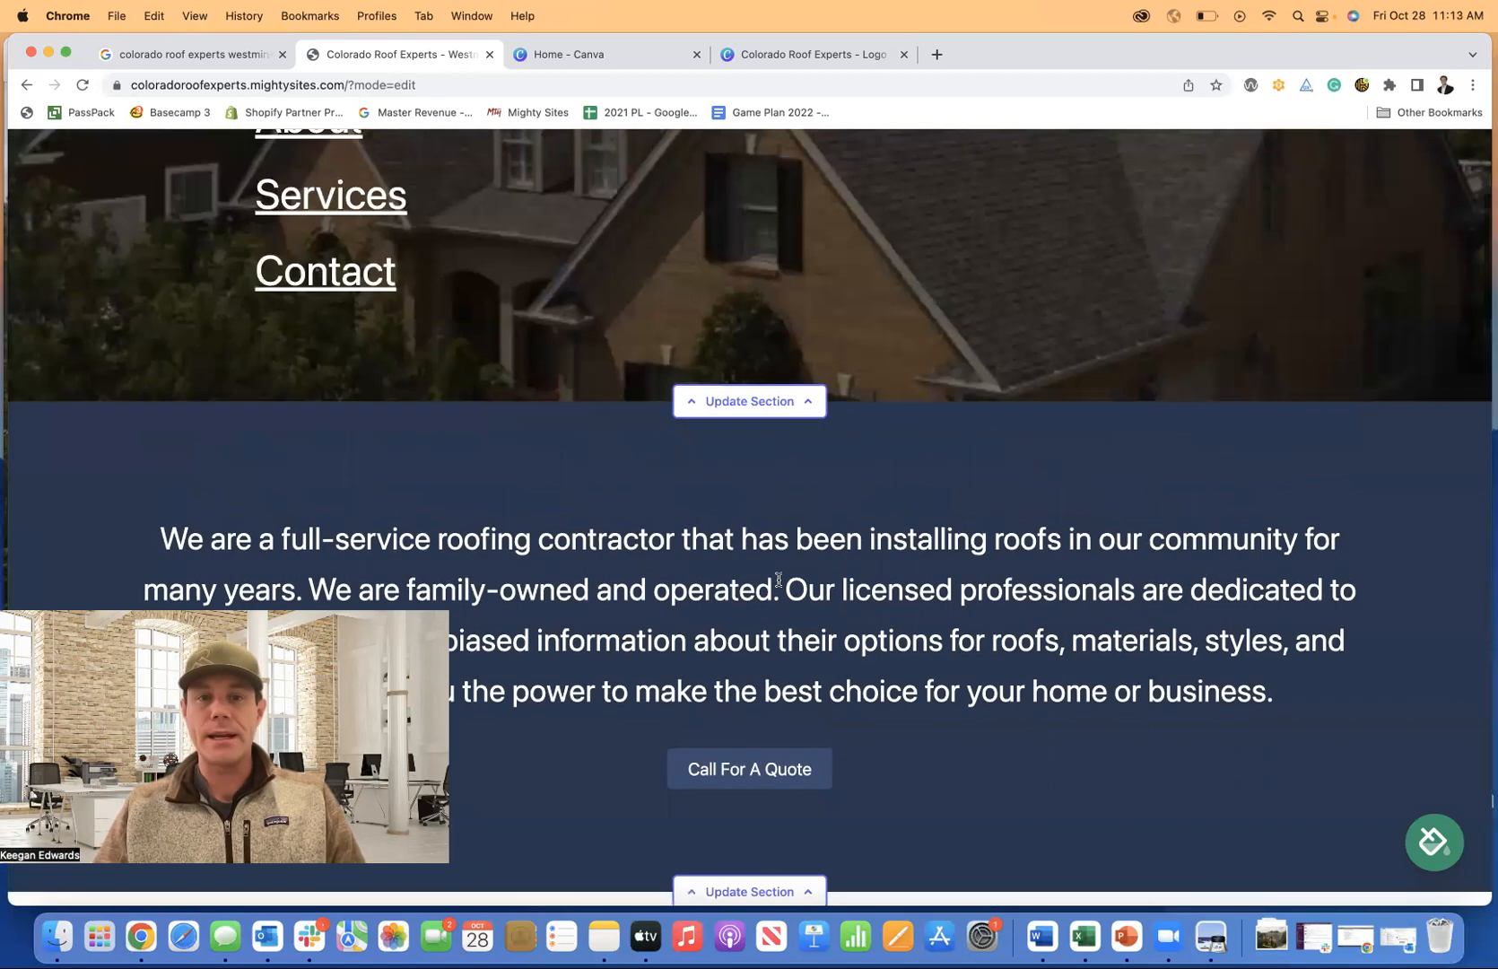
pyautogui.scroll(-2, 777, 584)
pyautogui.scroll(-5, 777, 584)
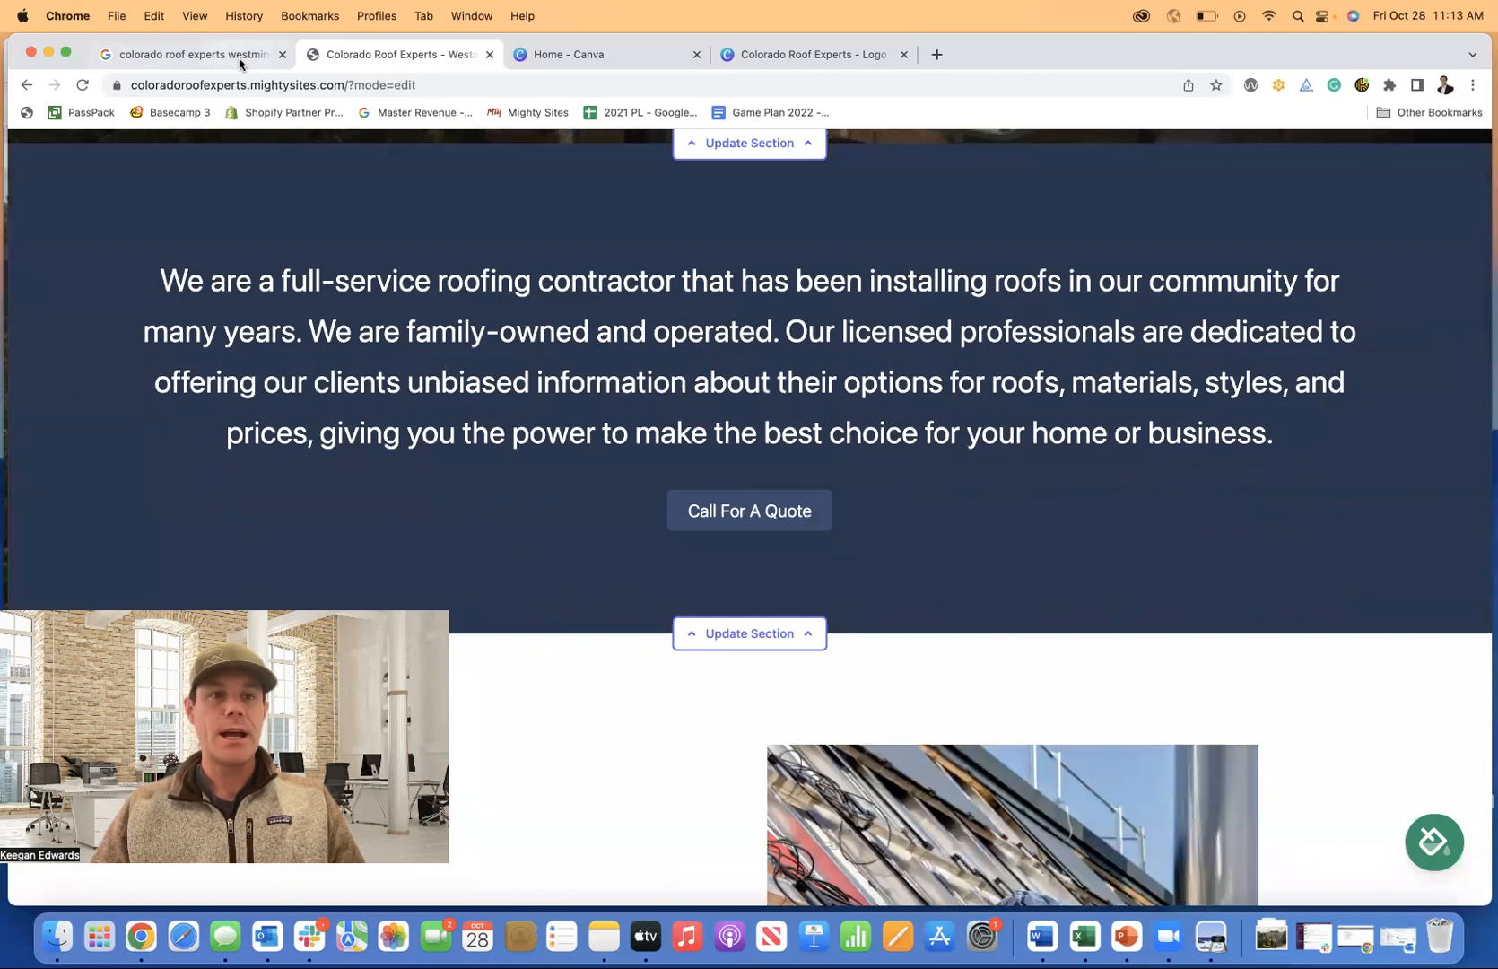
pyautogui.click(235, 56)
# Return to the Google results and open the business's 14 Google reviews.
pyautogui.click(37, 157)
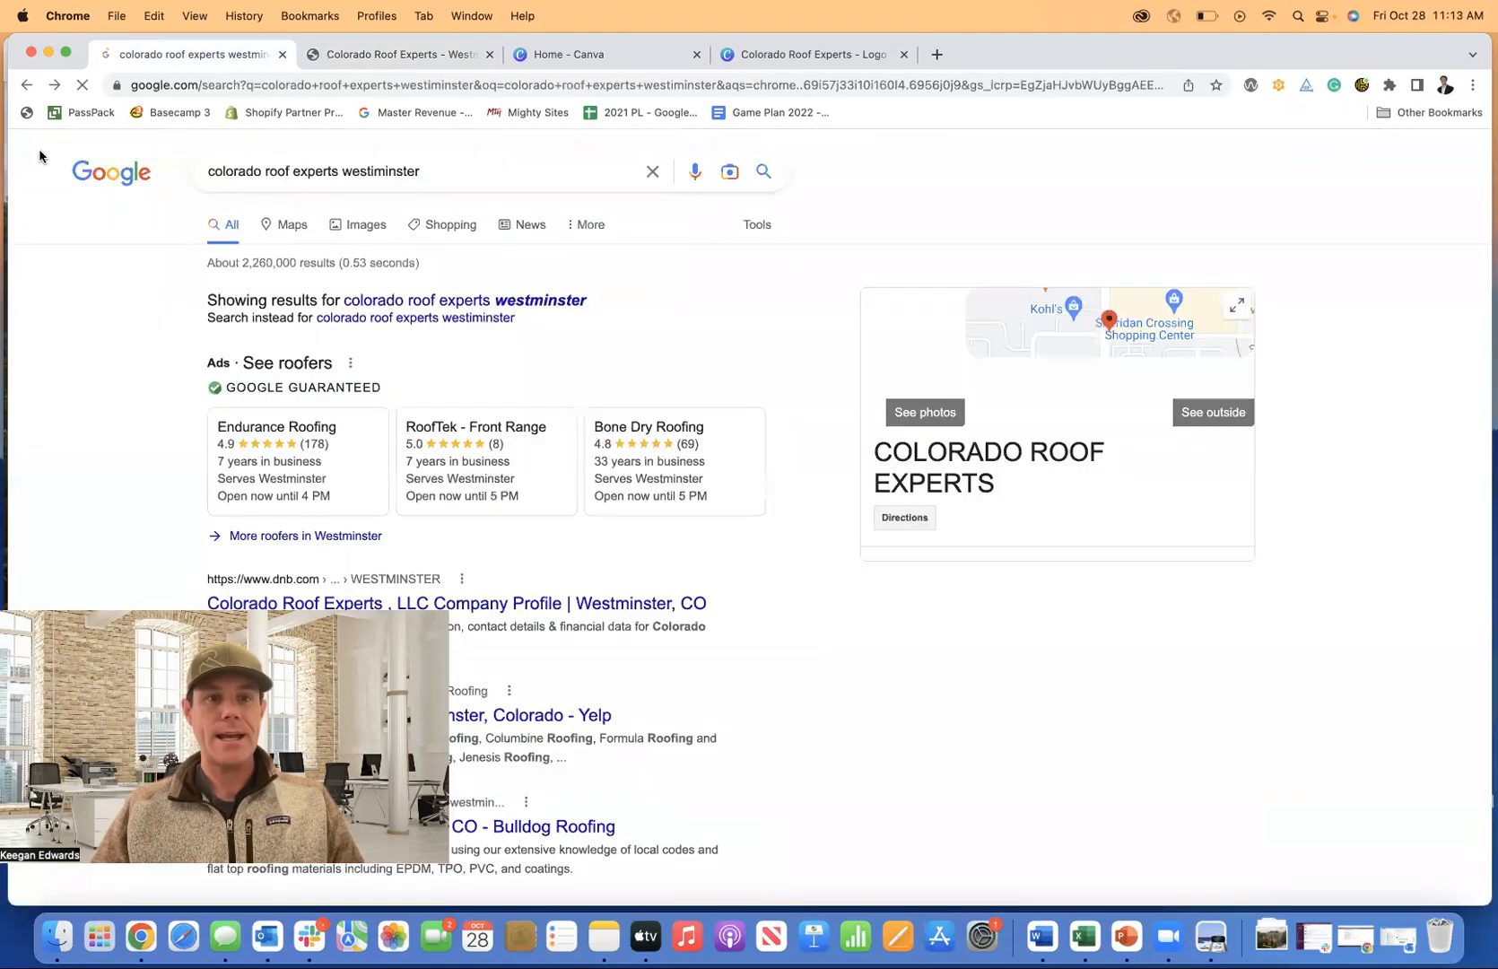
pyautogui.scroll(-3, 1165, 499)
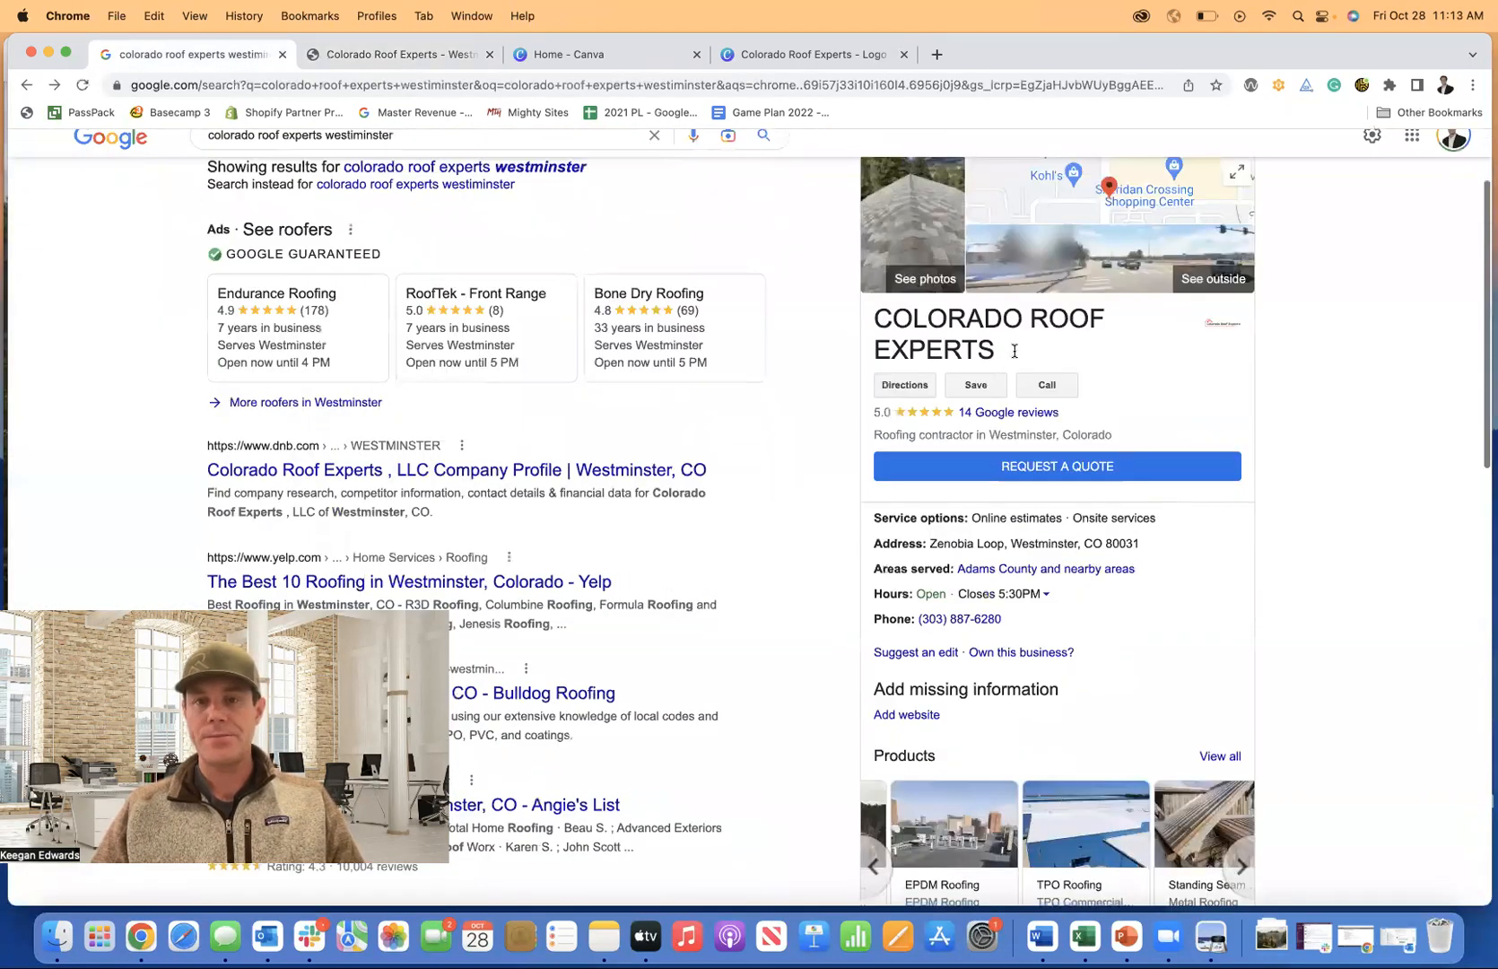
pyautogui.scroll(-2, 1013, 345)
pyautogui.click(1007, 338)
# Copy the five-star review about repairing serious roof damage.
pyautogui.scroll(-5, 902, 505)
pyautogui.scroll(-4, 903, 505)
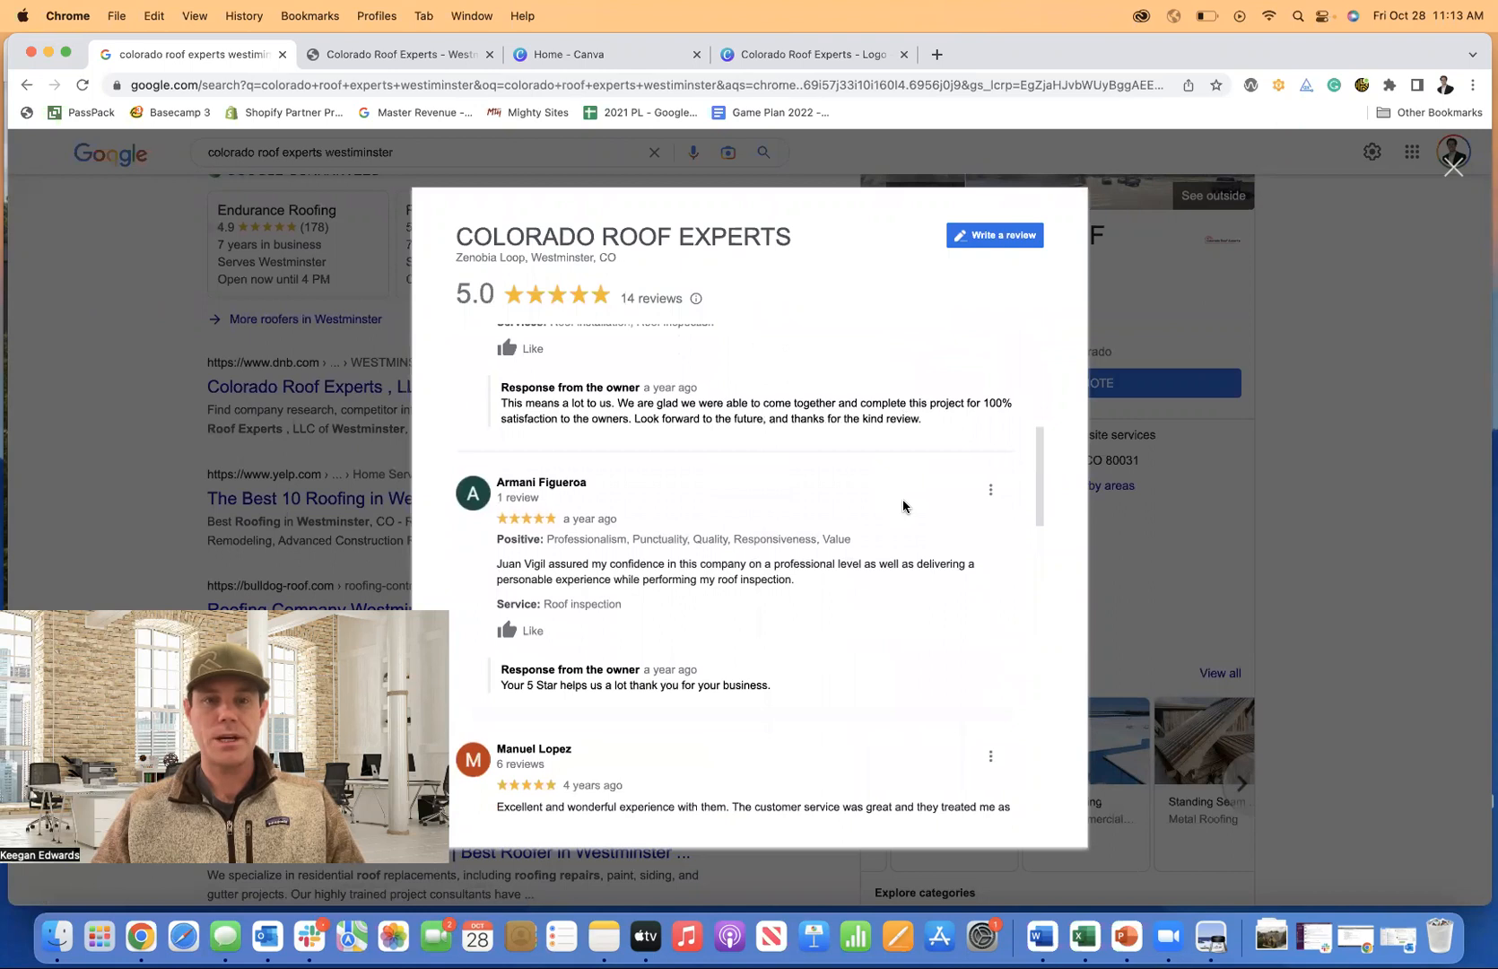
pyautogui.scroll(-5, 903, 505)
pyautogui.scroll(-1, 902, 505)
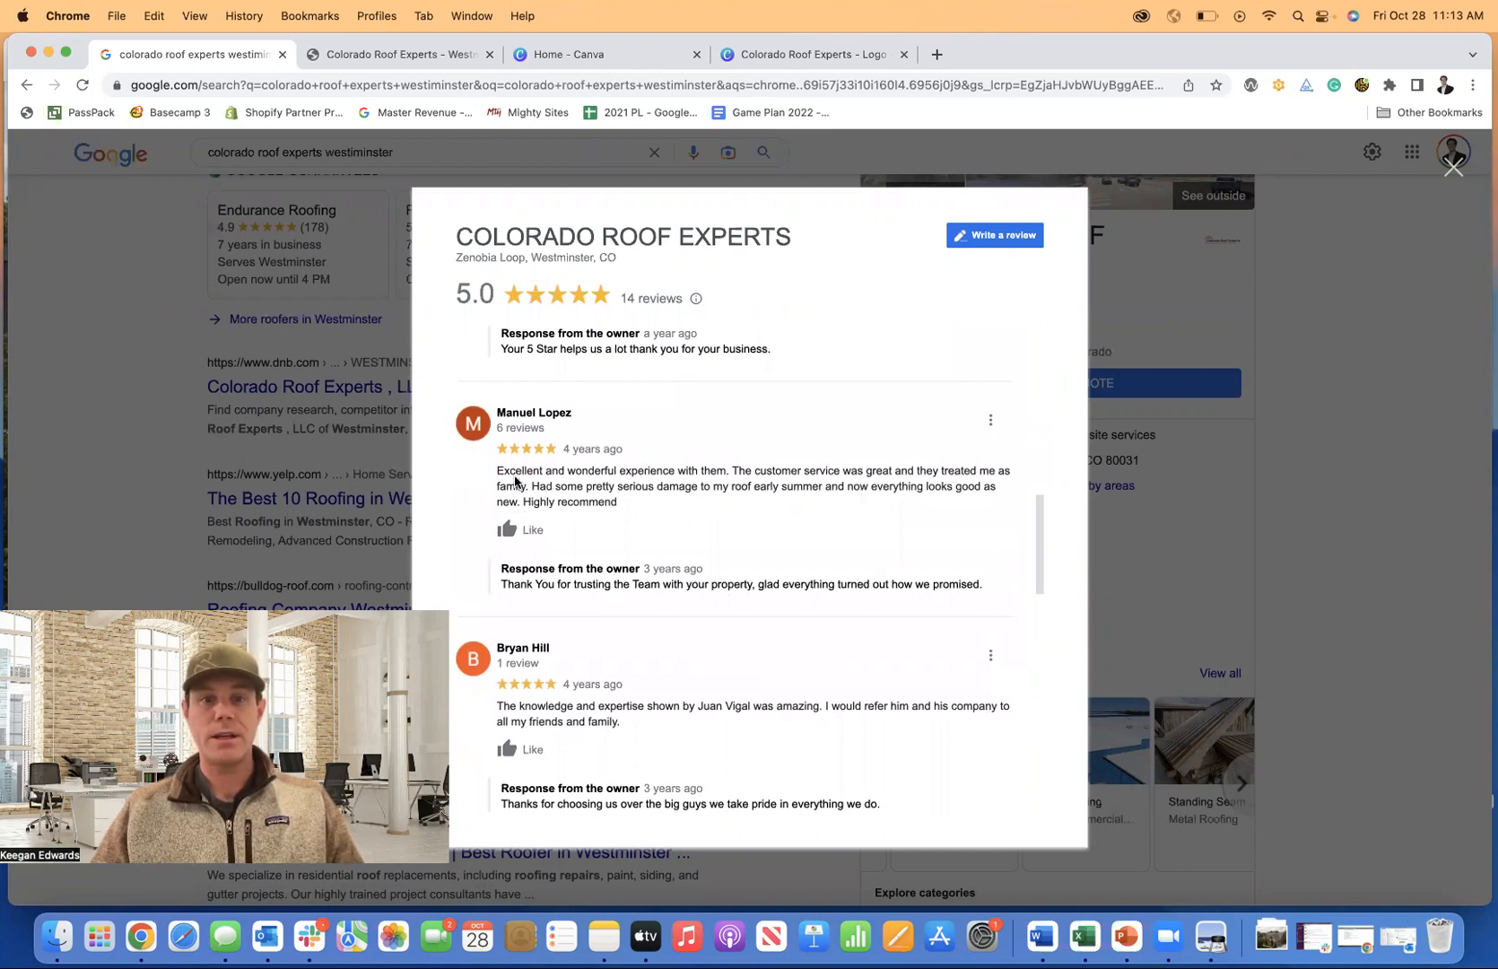
pyautogui.moveTo(496, 472); pyautogui.dragTo(617, 507)
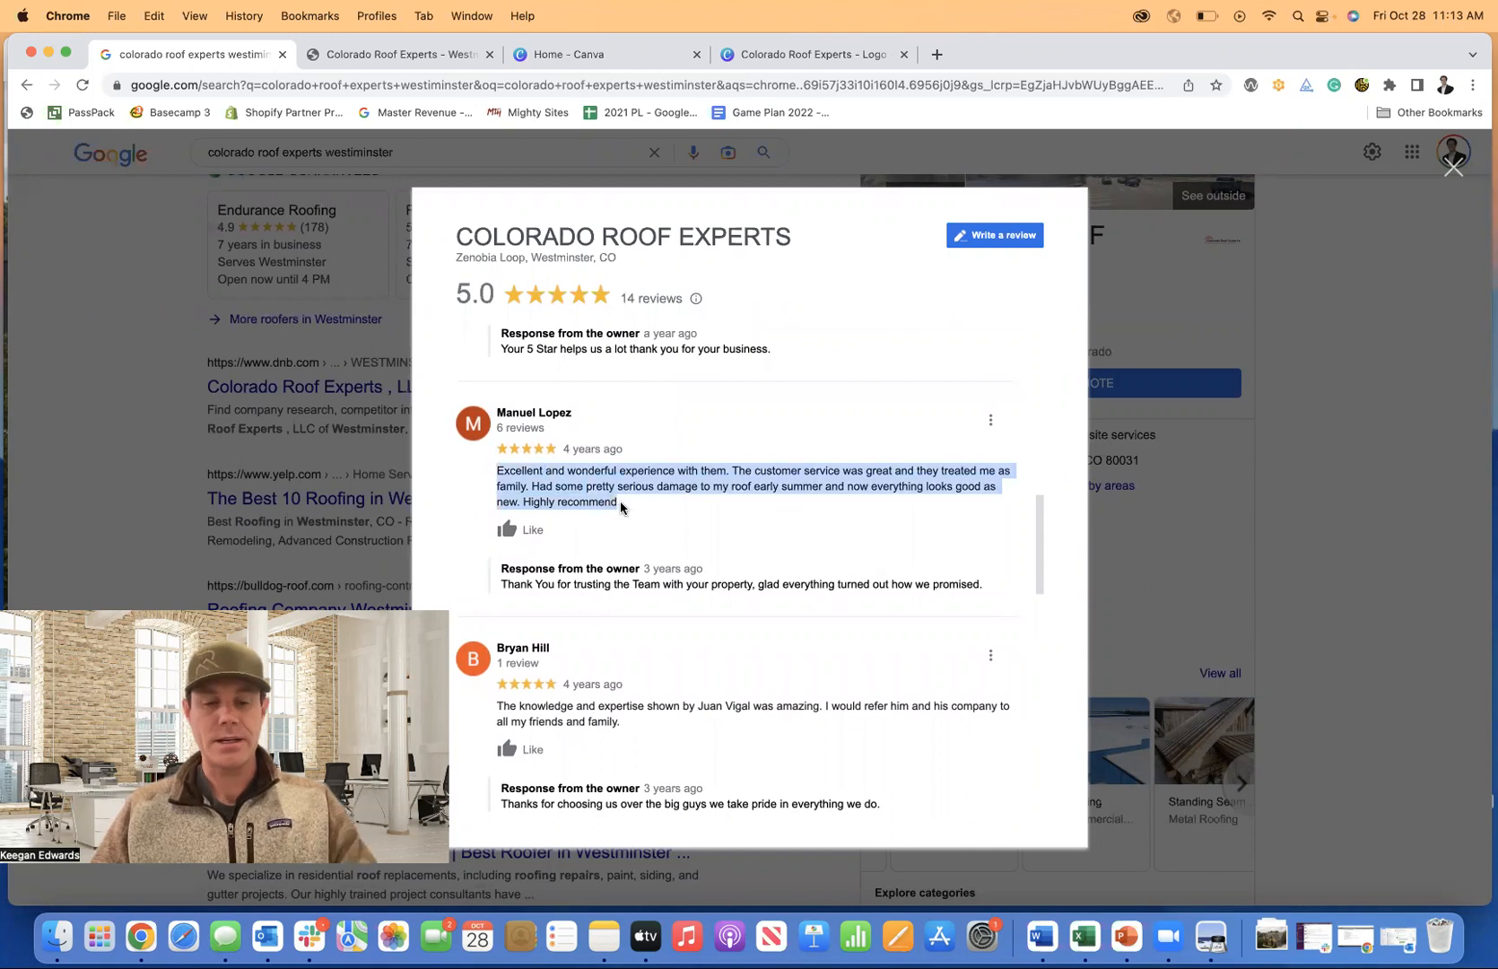
pyautogui.press('super+c')
# Replace the dark section's existing copy paragraph with the pasted review.
pyautogui.click(364, 60)
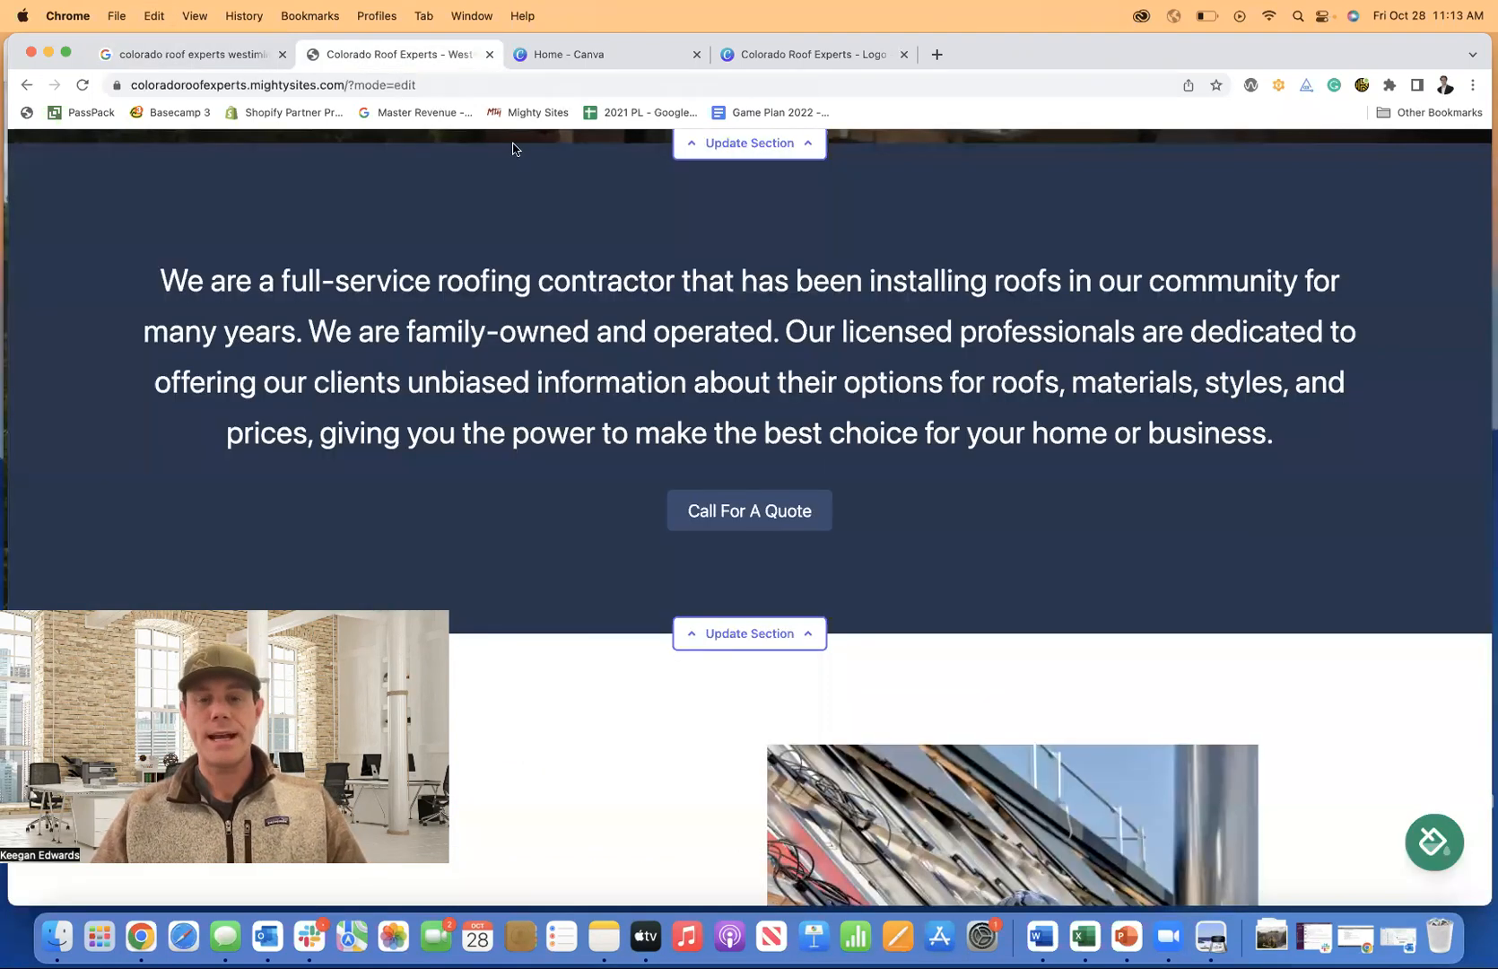
pyautogui.scroll(-2, 776, 514)
pyautogui.click(777, 527)
pyautogui.scroll(-1, 780, 530)
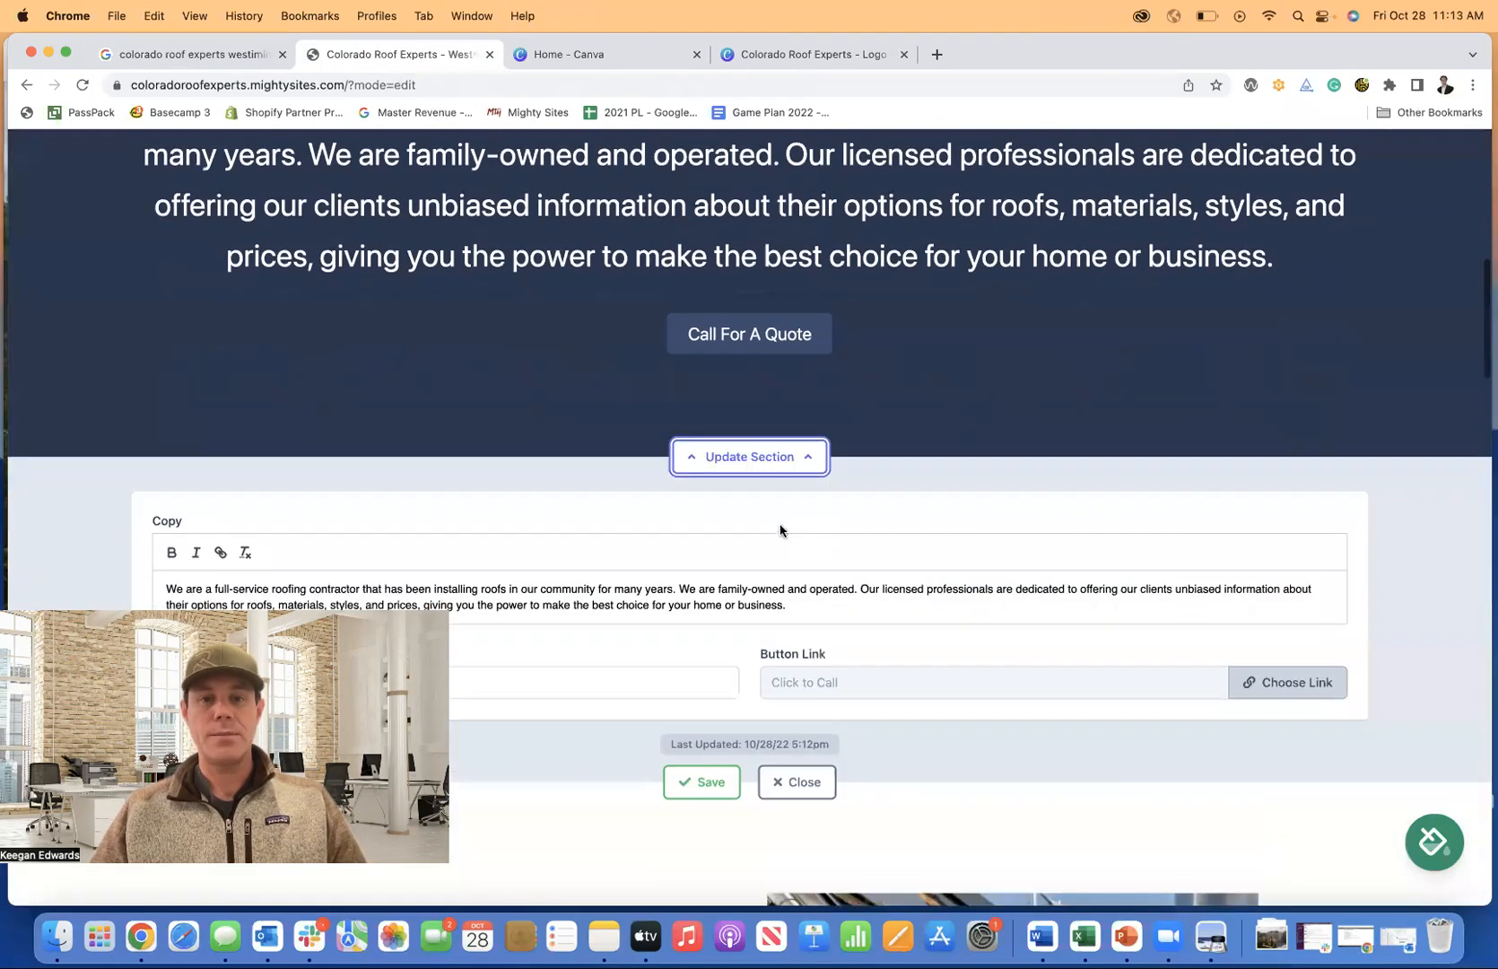
pyautogui.scroll(-3, 780, 471)
pyautogui.moveTo(796, 470); pyautogui.dragTo(199, 428)
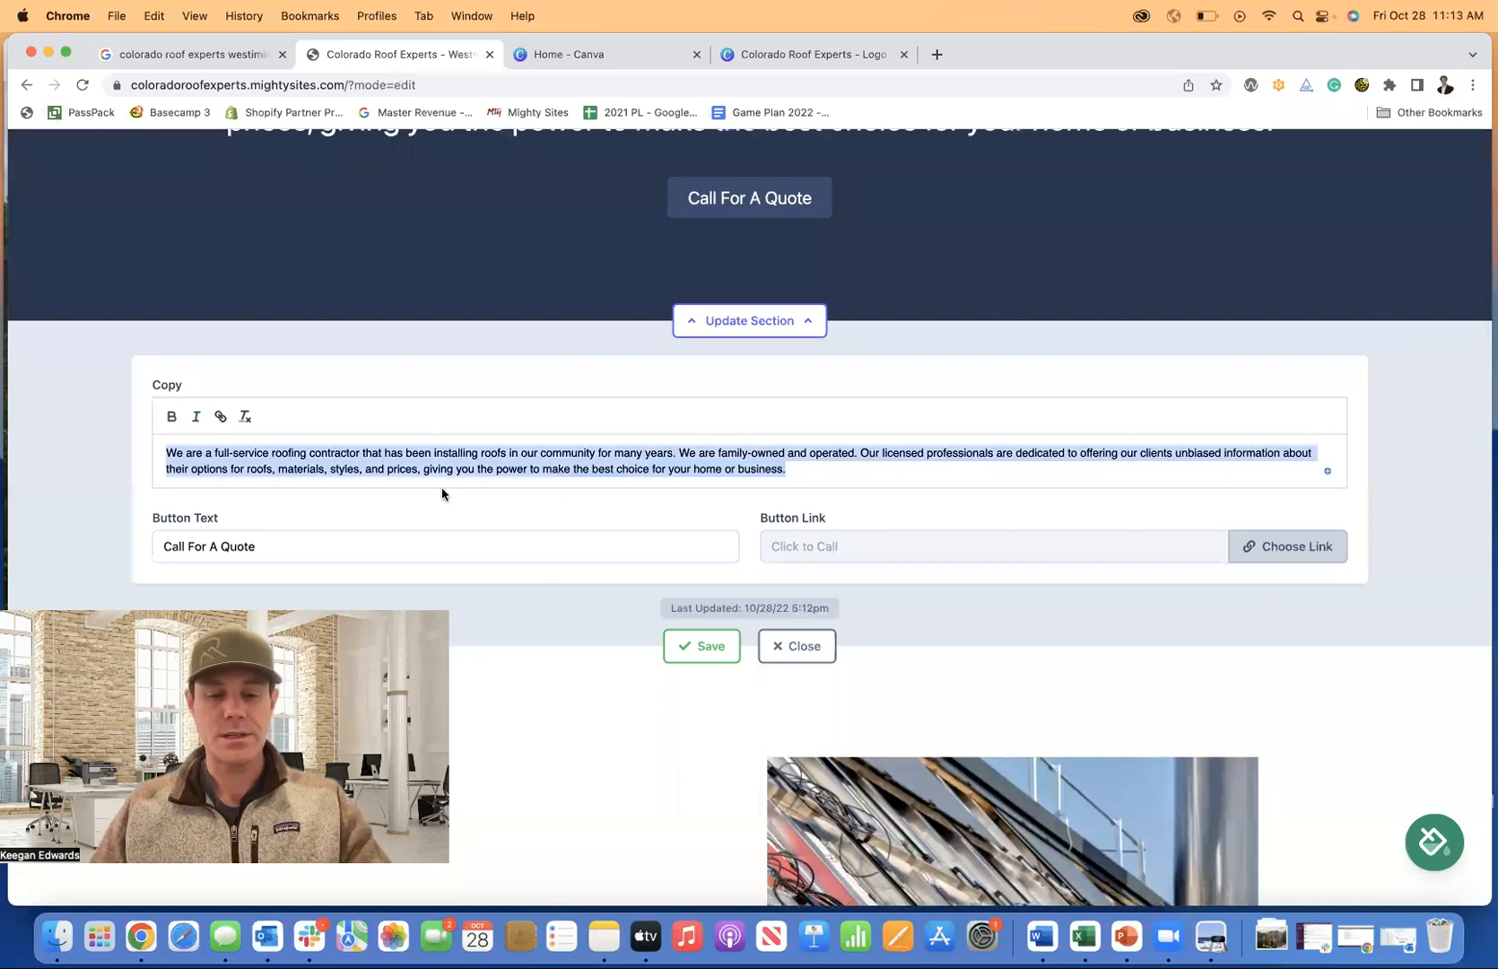
pyautogui.press('super+v')
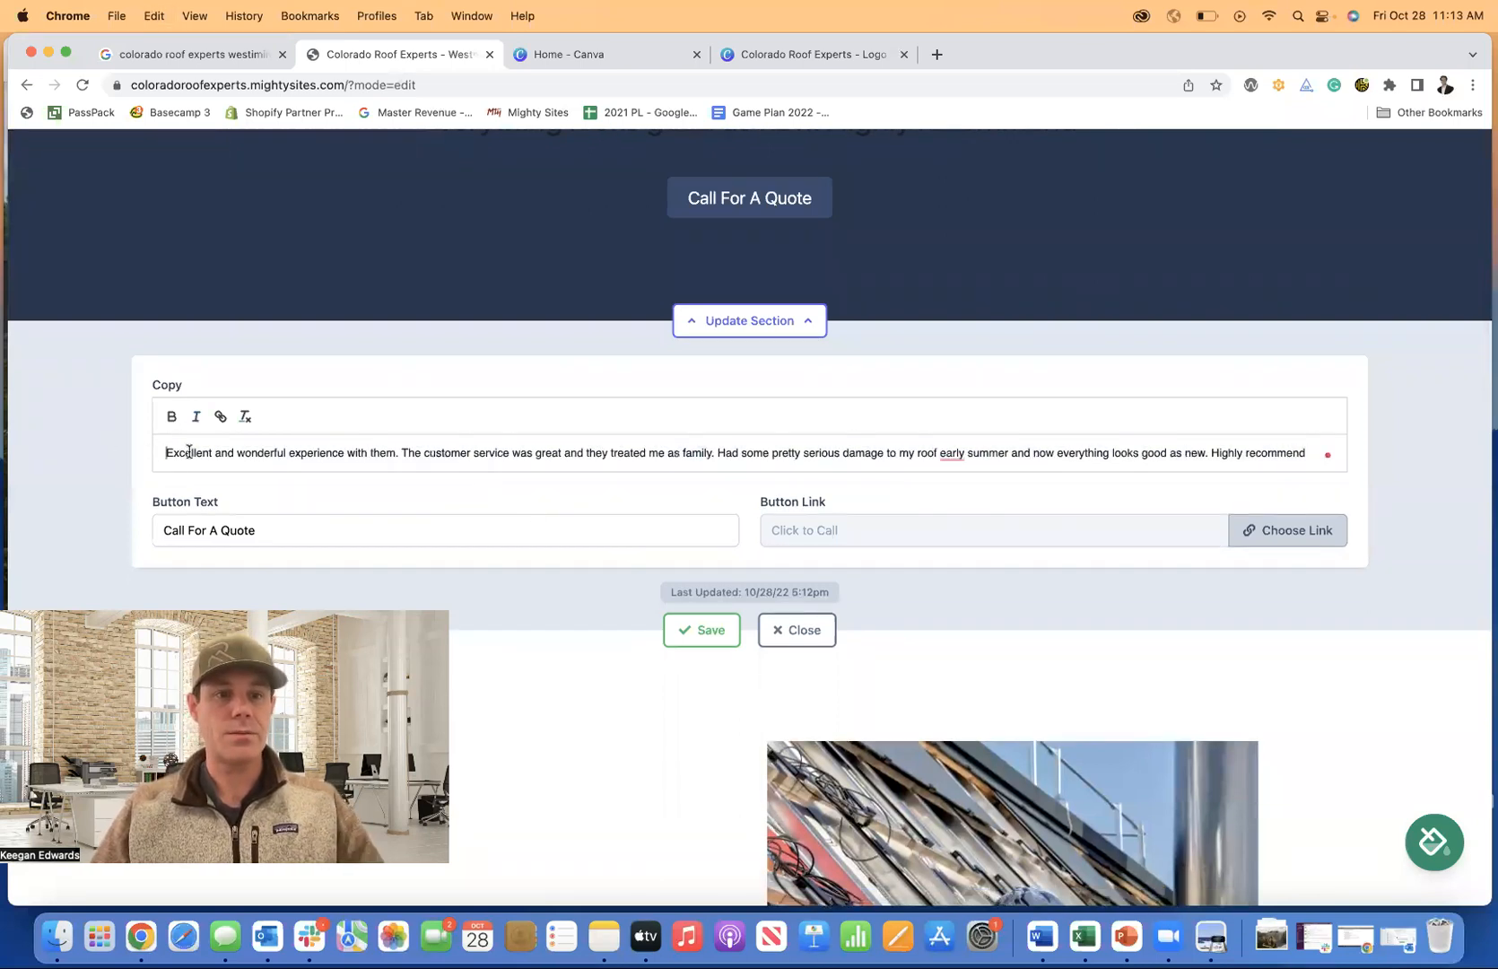
# Wrap the review in quote marks and credit the reviewer's name beneath it.
pyautogui.write('"')
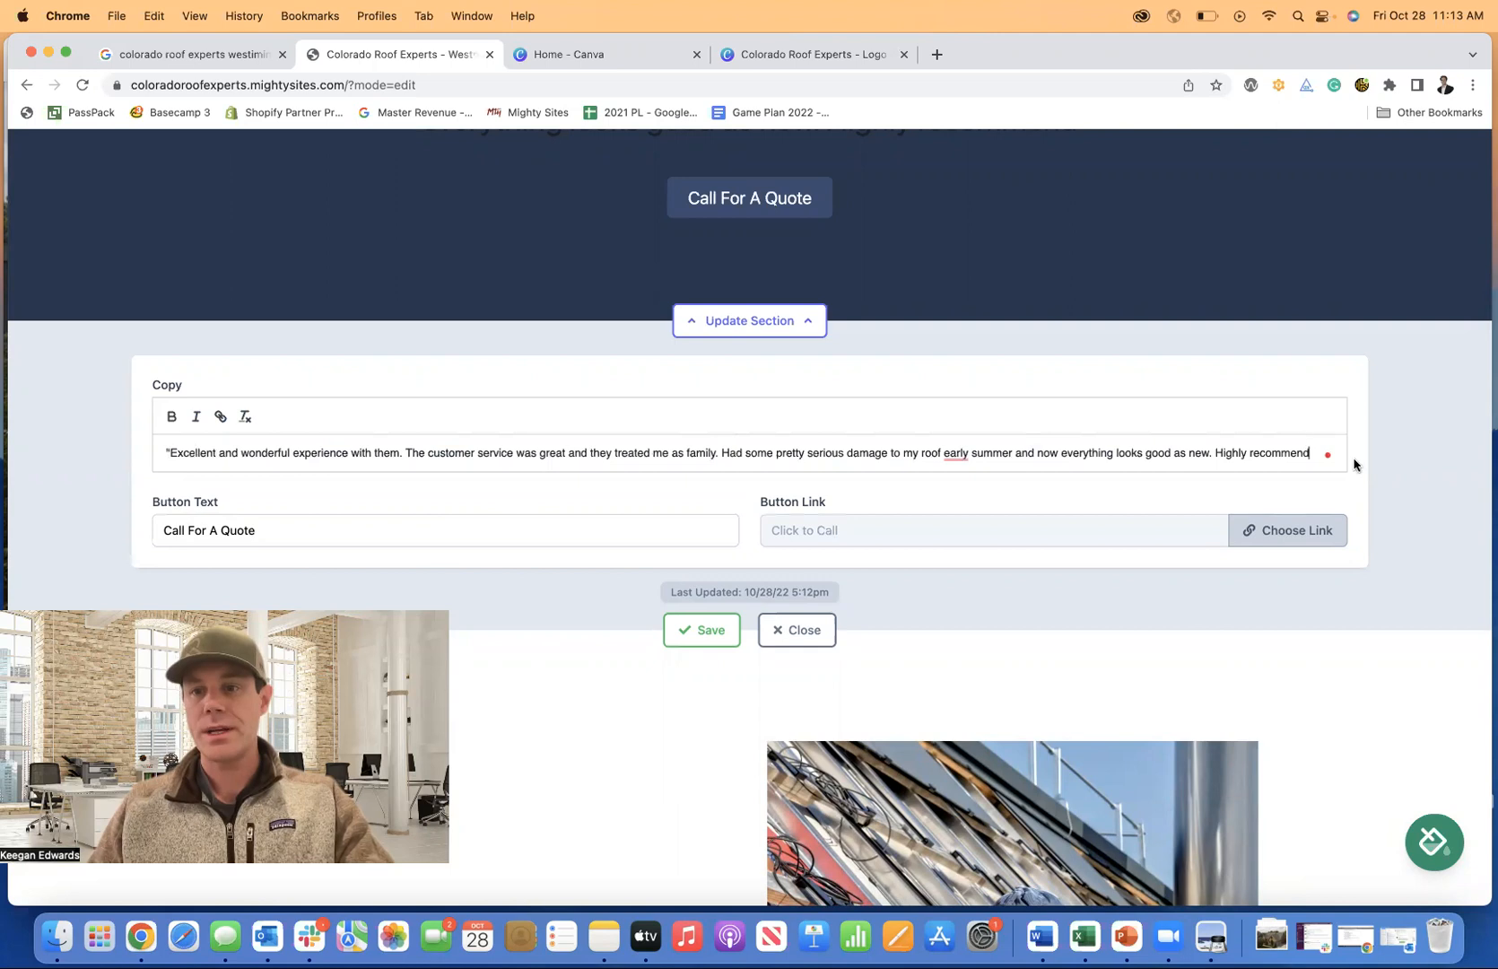
pyautogui.press('Return')
pyautogui.press('BackSpace')
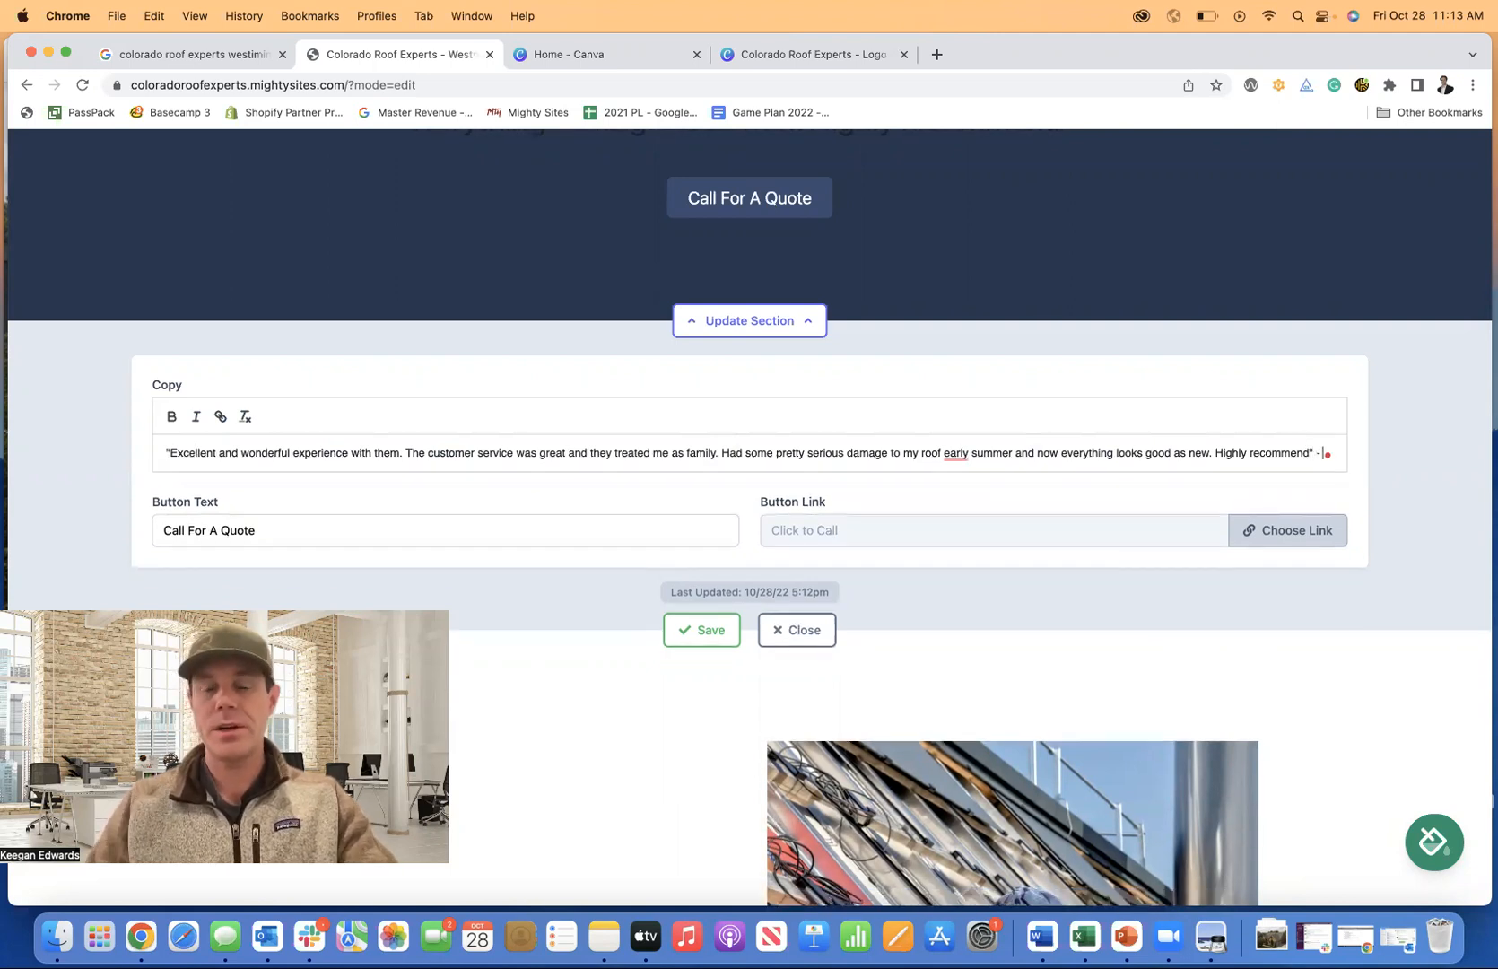
pyautogui.click(230, 55)
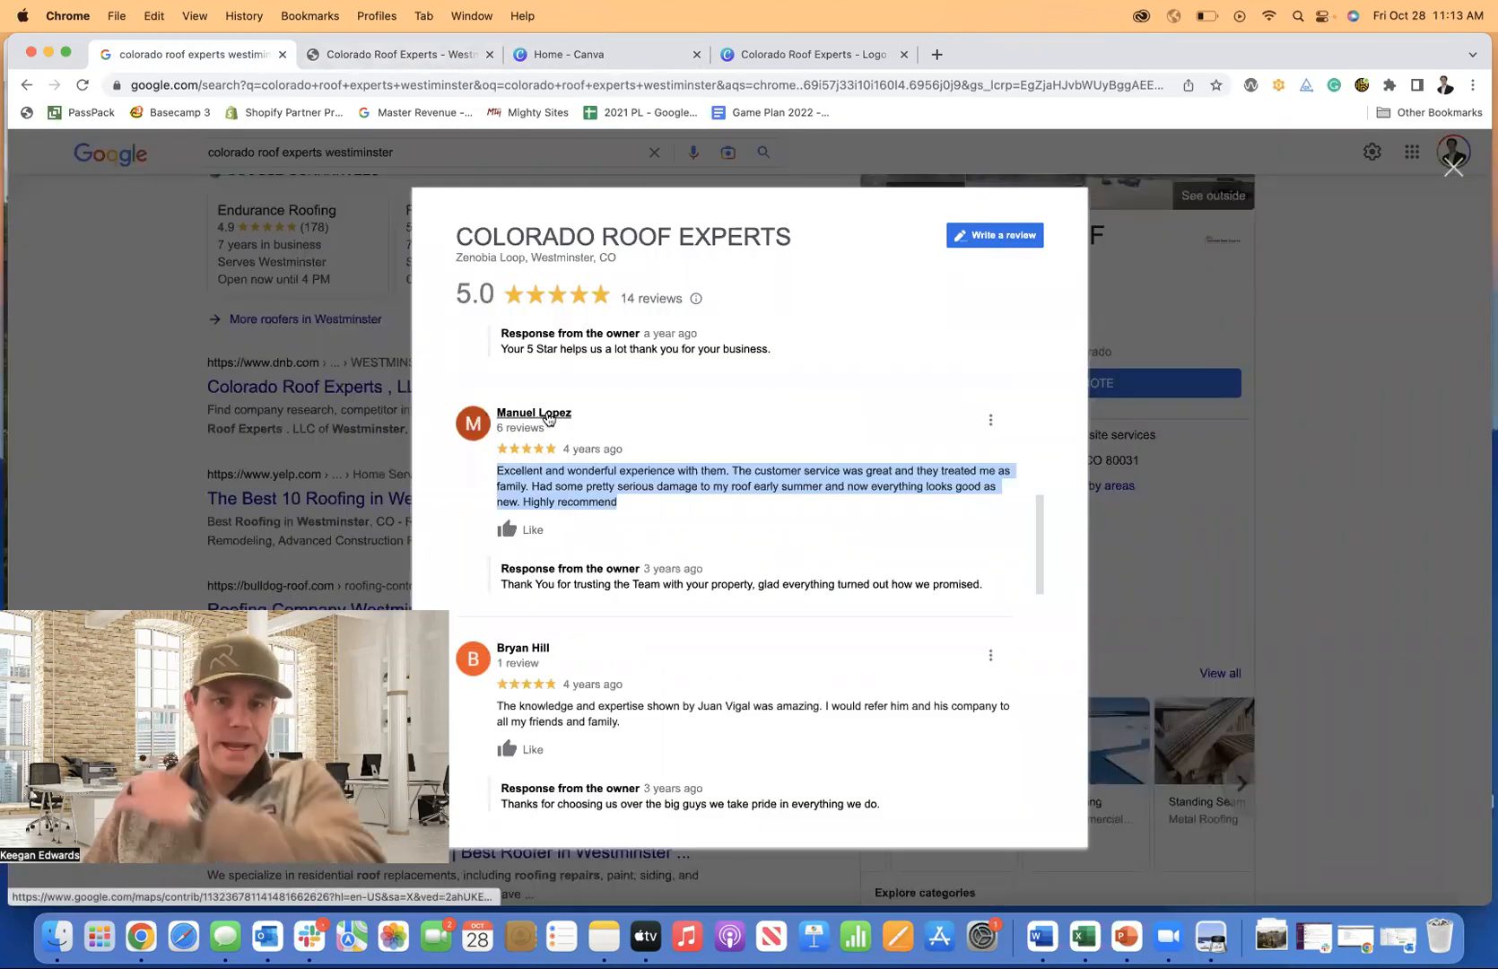
pyautogui.click(393, 55)
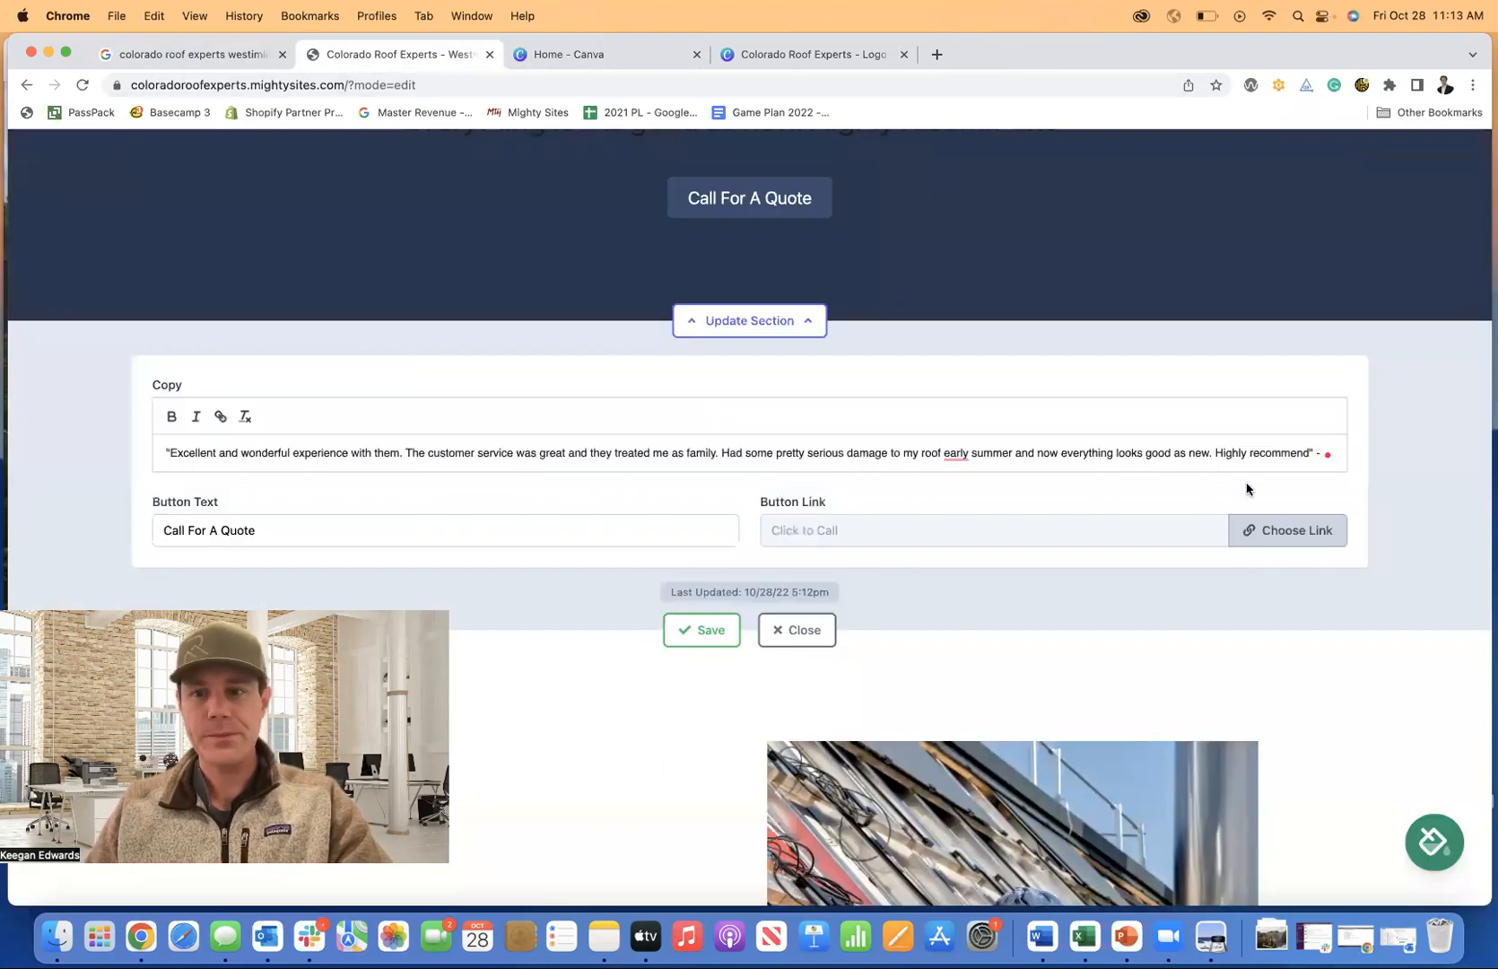
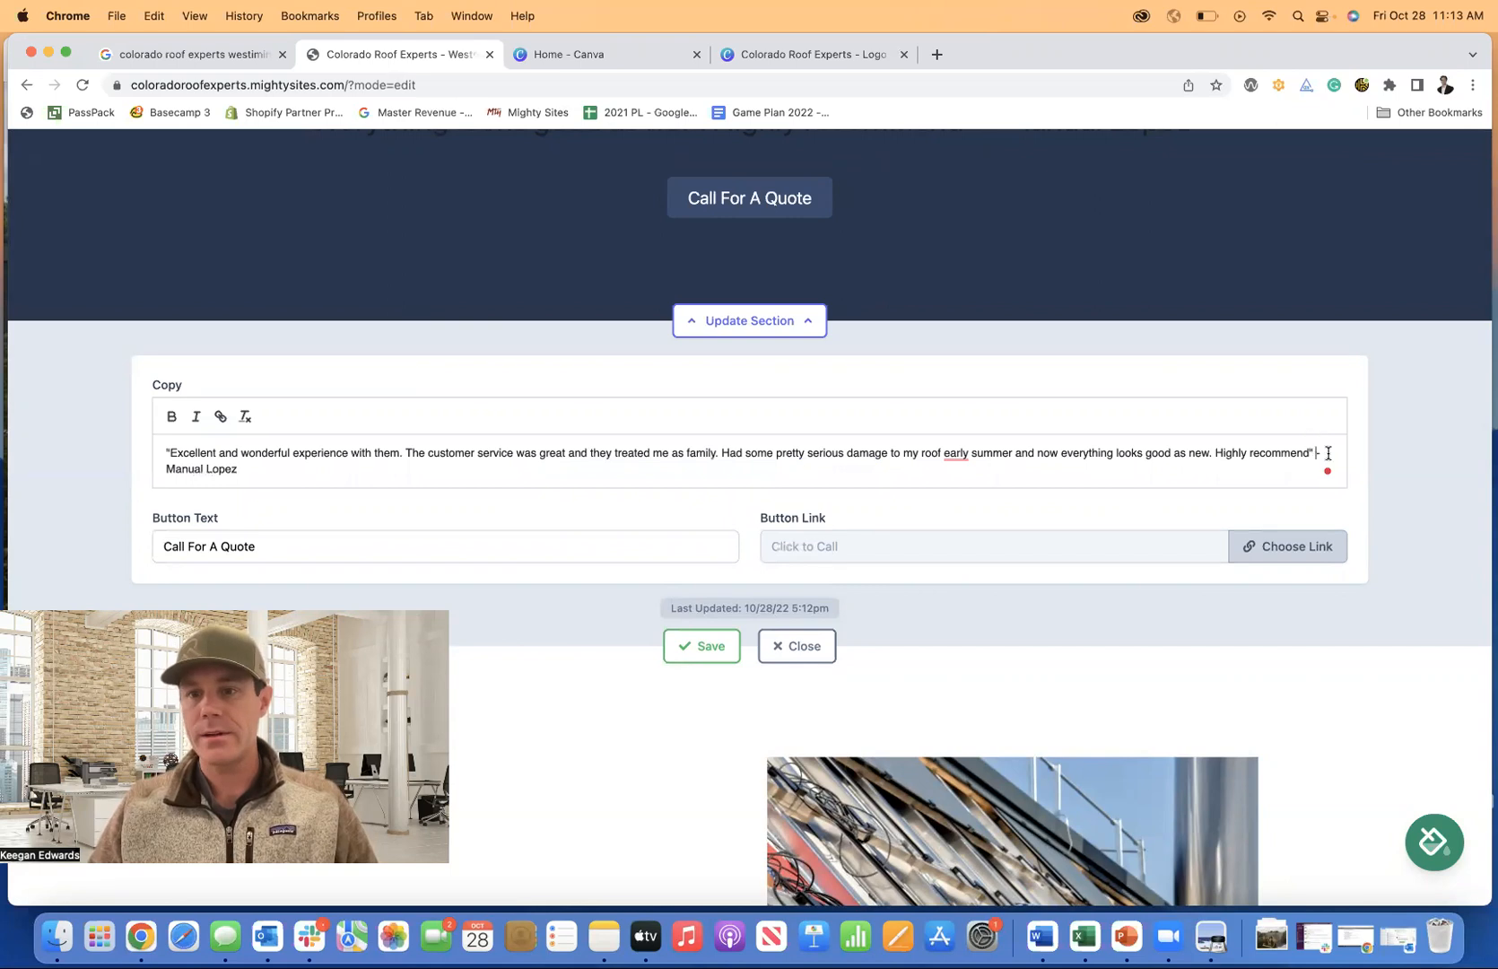
pyautogui.press('Return')
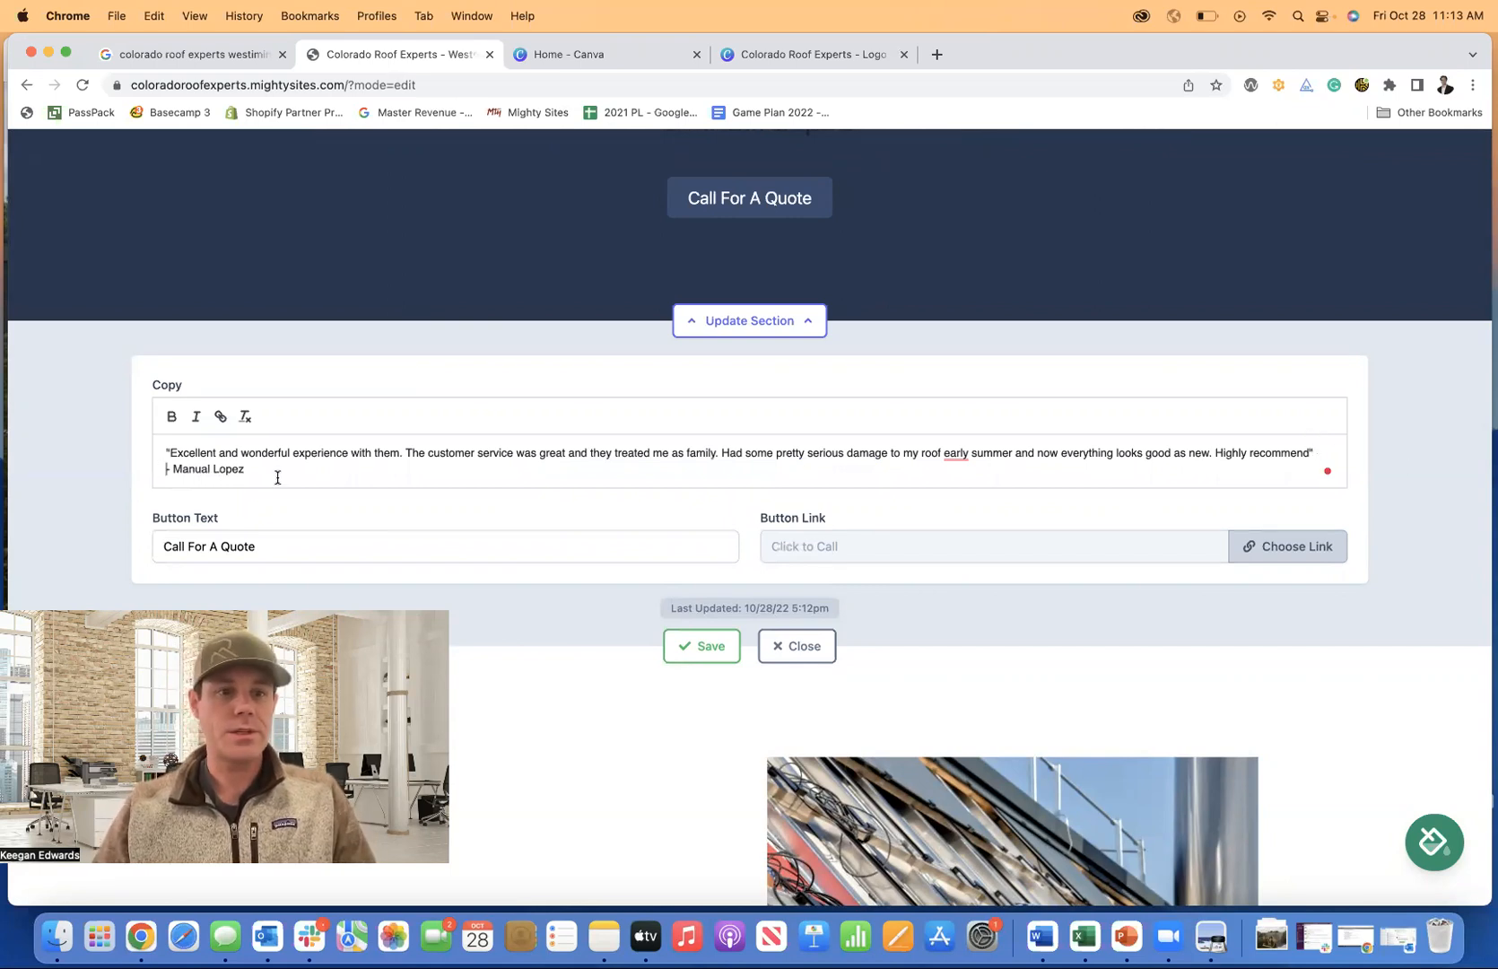
# Make the whole quote and attribution bold, then add blank lines for the next review.
pyautogui.moveTo(277, 477); pyautogui.dragTo(79, 440)
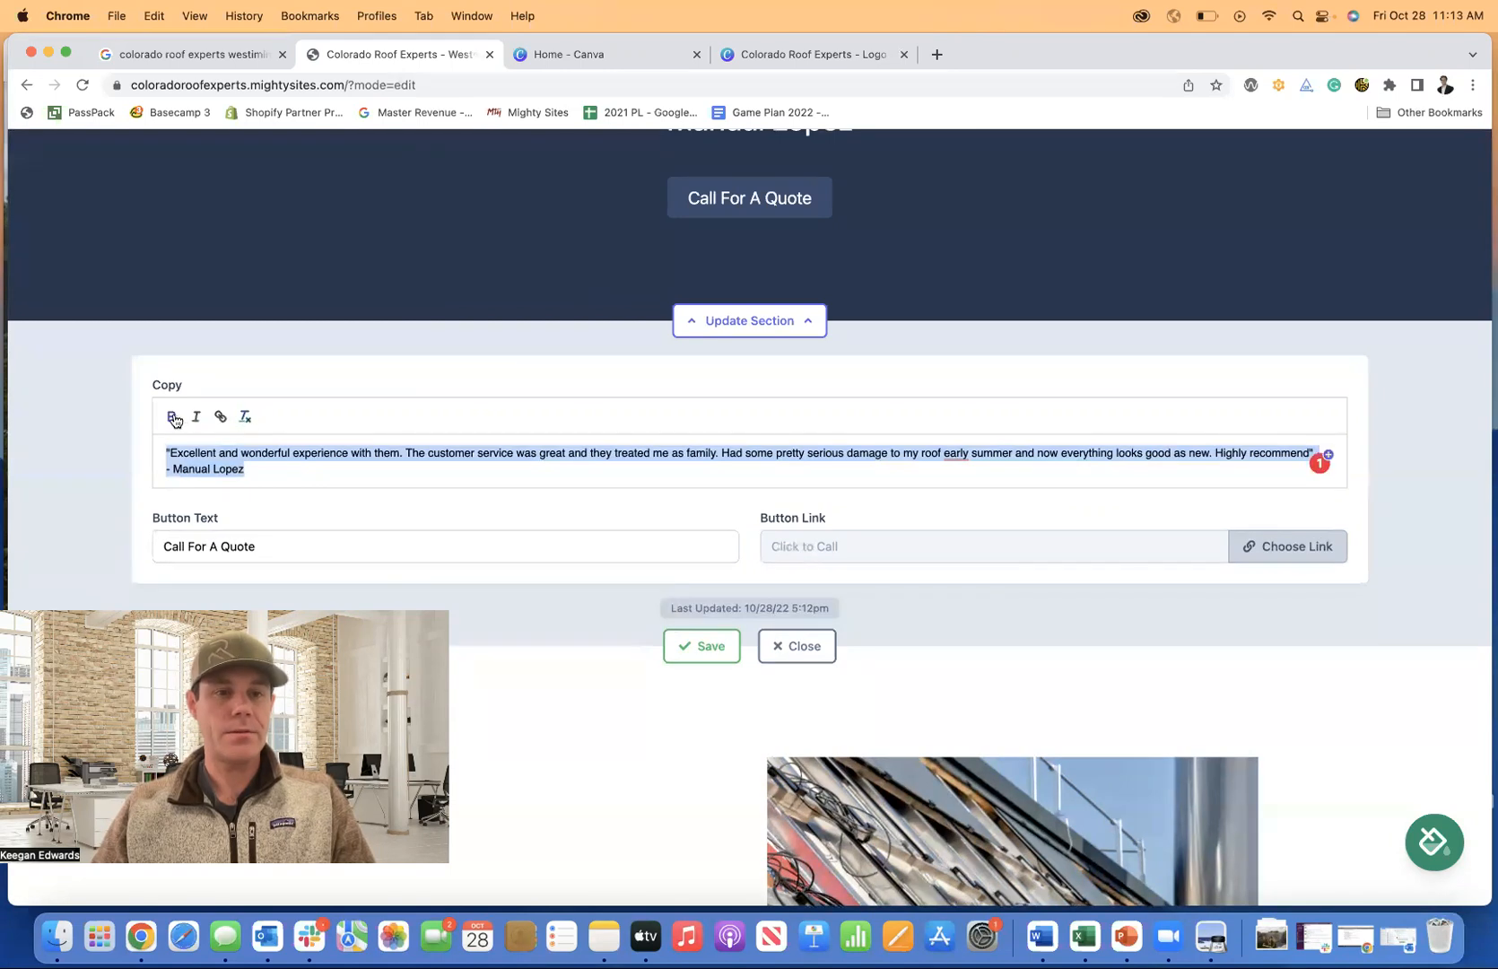
pyautogui.click(183, 454)
pyautogui.moveTo(166, 454); pyautogui.dragTo(1306, 455)
pyautogui.click(172, 416)
pyautogui.click(1051, 453)
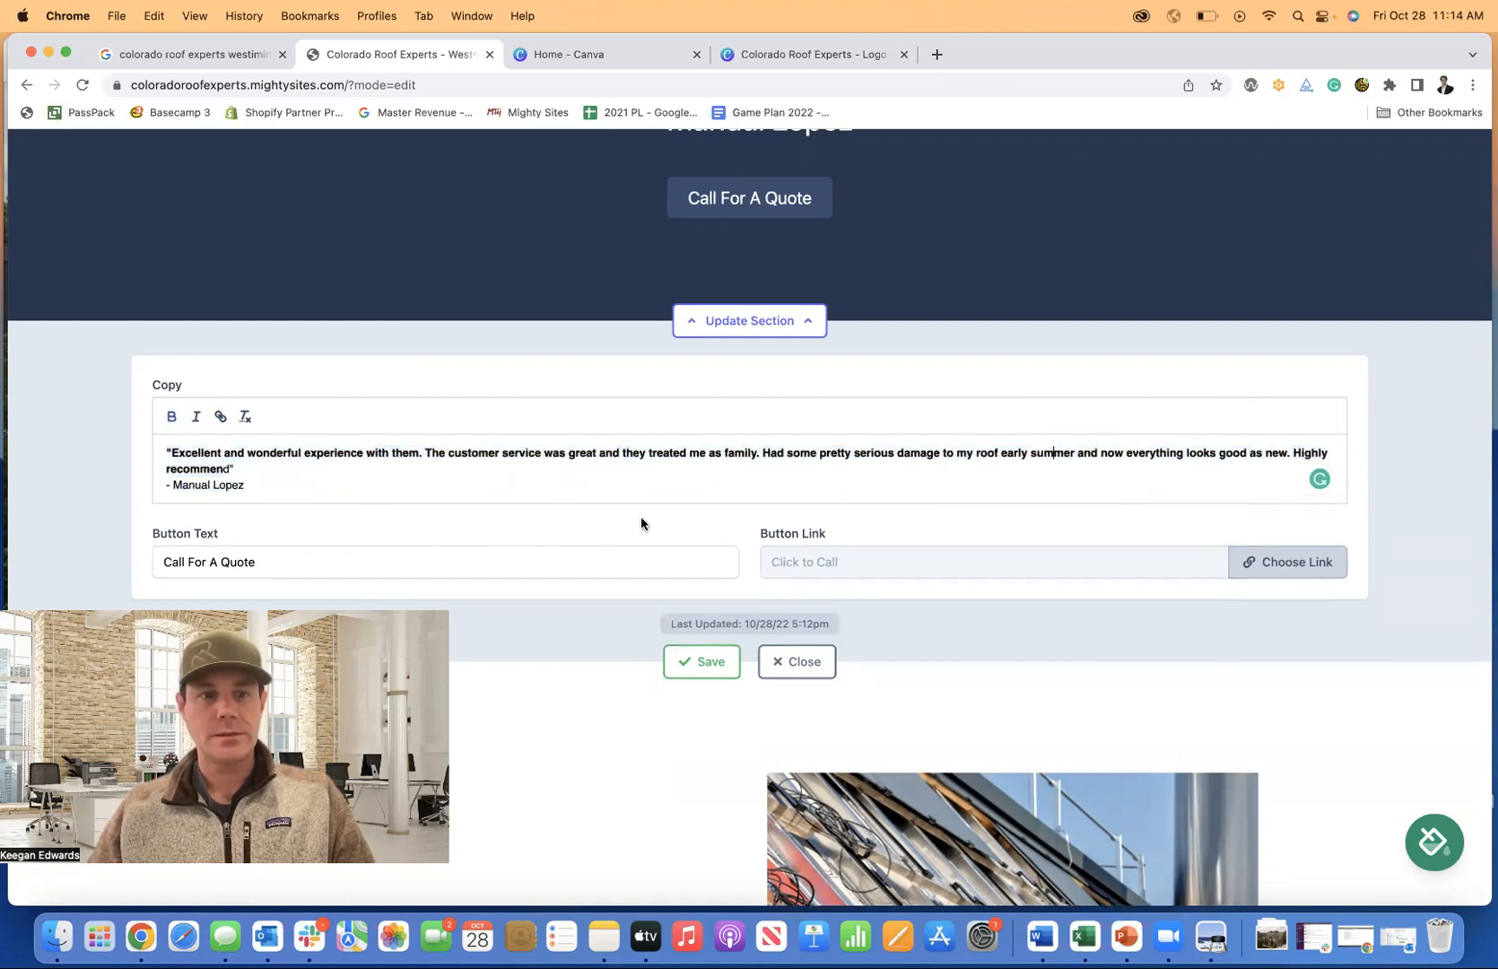
pyautogui.moveTo(240, 468); pyautogui.dragTo(199, 468)
pyautogui.click(172, 416)
pyautogui.click(357, 482)
pyautogui.press('Return')
pyautogui.press('Return')
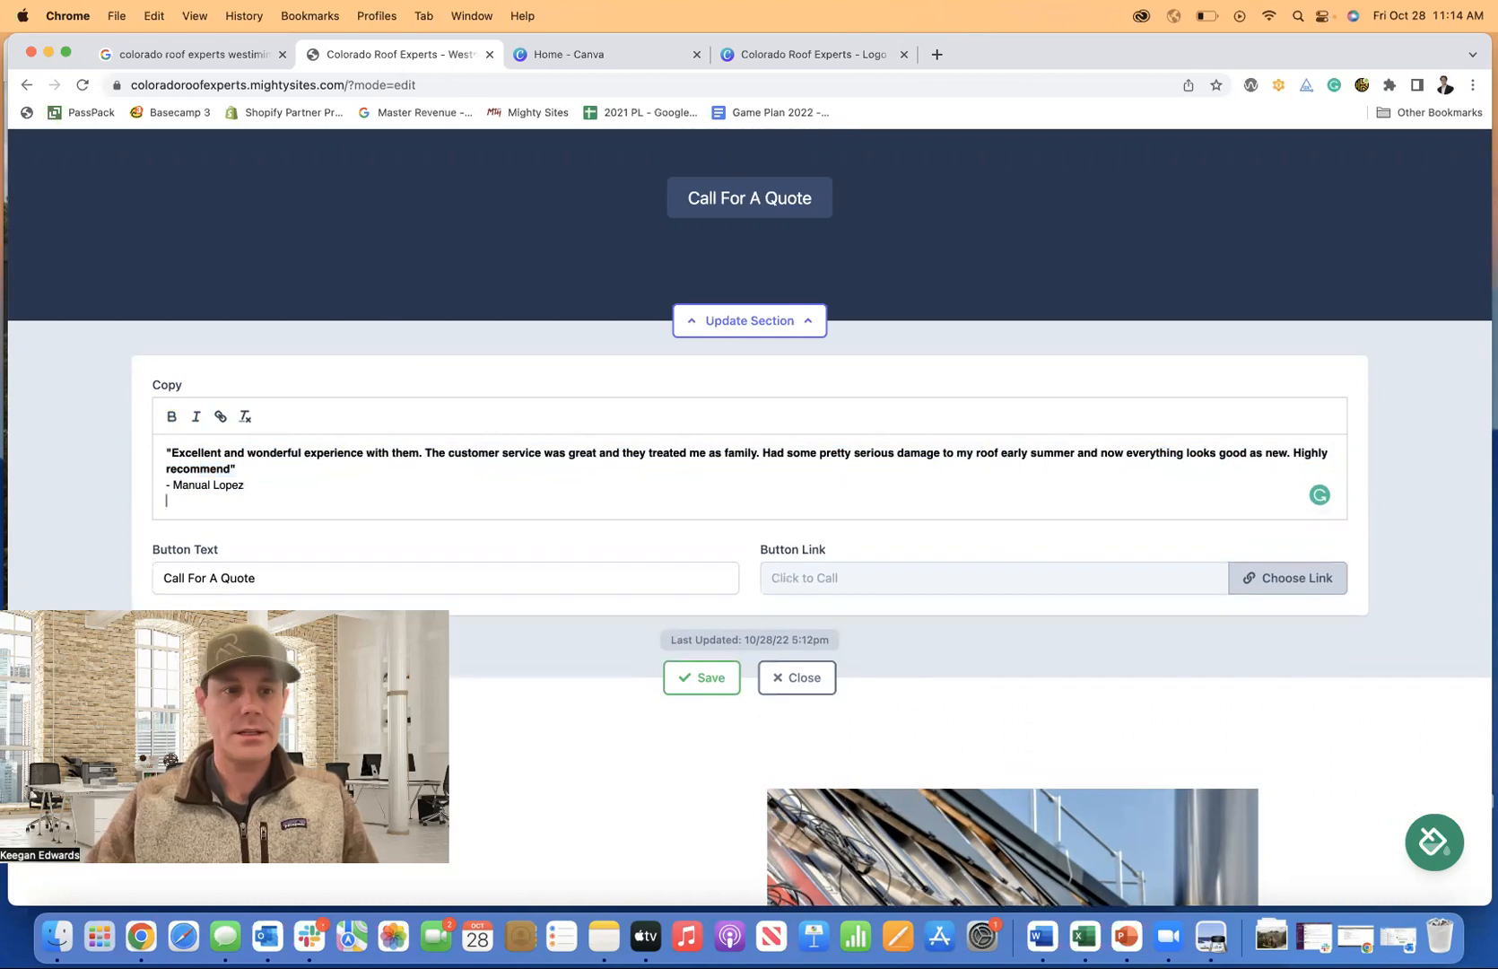
# Copy the review 'They did a great job on my roof!! Very satisfied' and return to the editor.
pyautogui.click(197, 54)
pyautogui.scroll(-3, 792, 565)
pyautogui.scroll(-4, 789, 560)
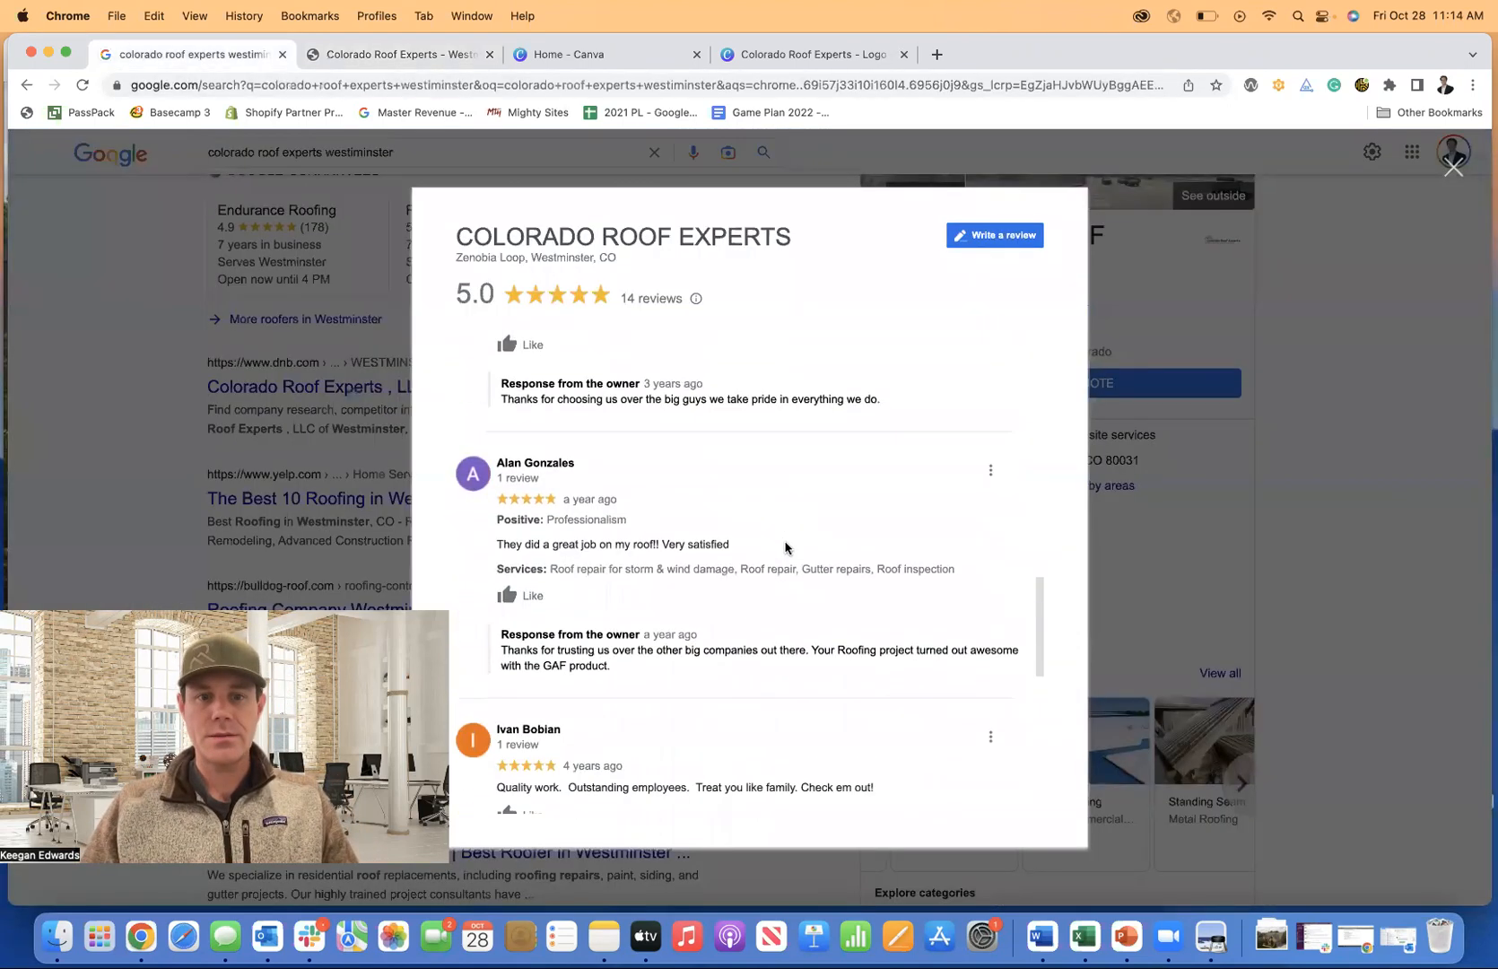
pyautogui.moveTo(483, 366); pyautogui.dragTo(722, 377)
pyautogui.press('super+c')
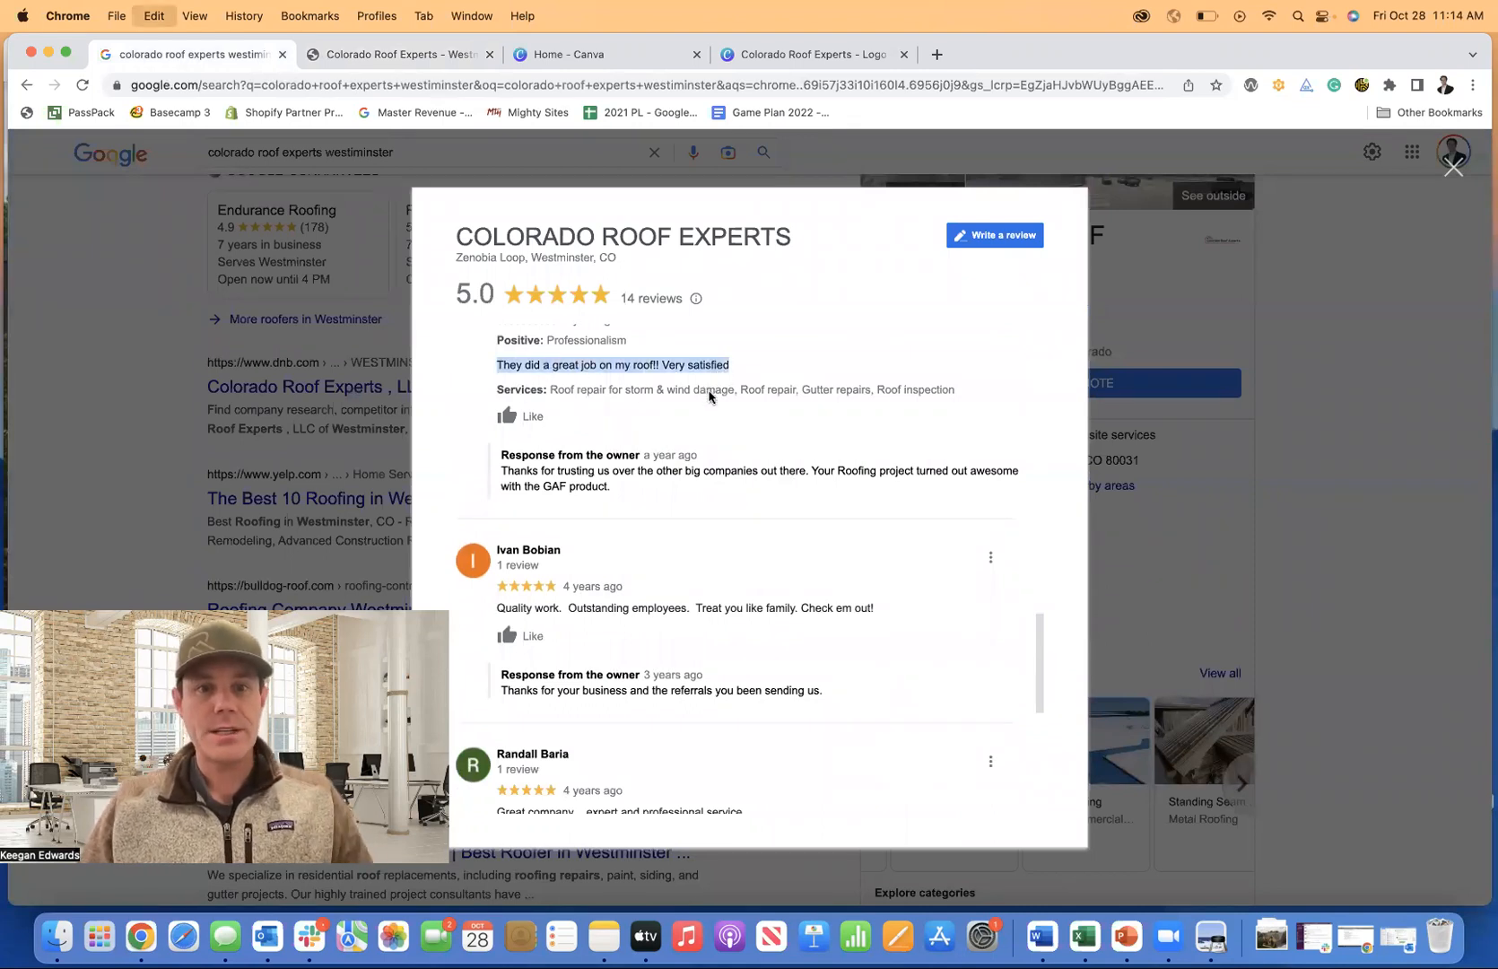
pyautogui.scroll(1, 708, 395)
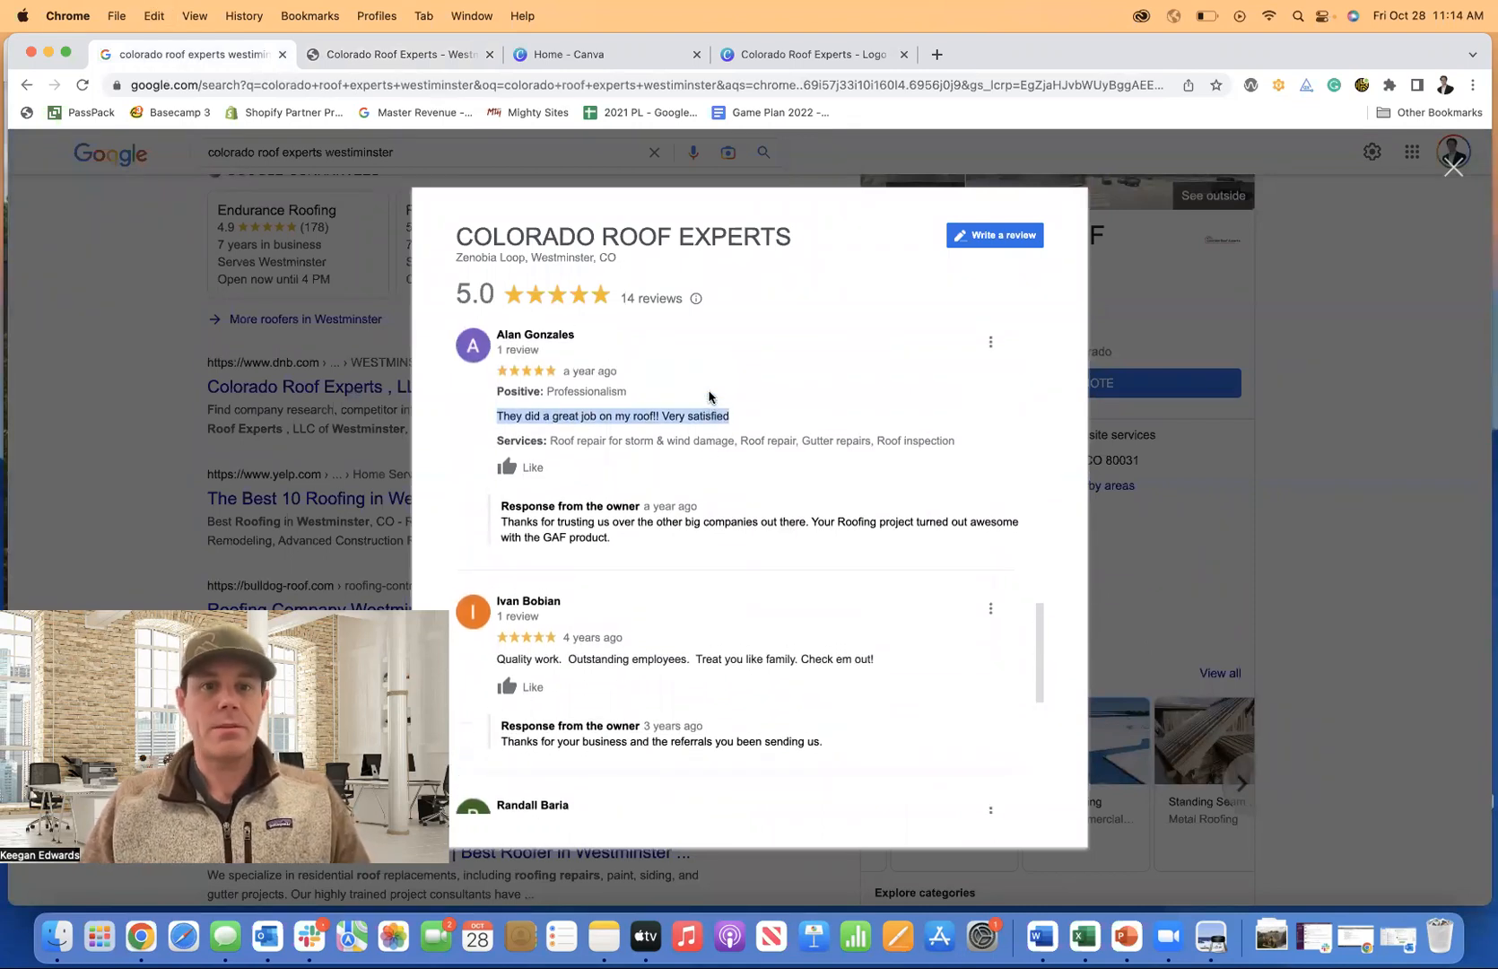
pyautogui.click(357, 59)
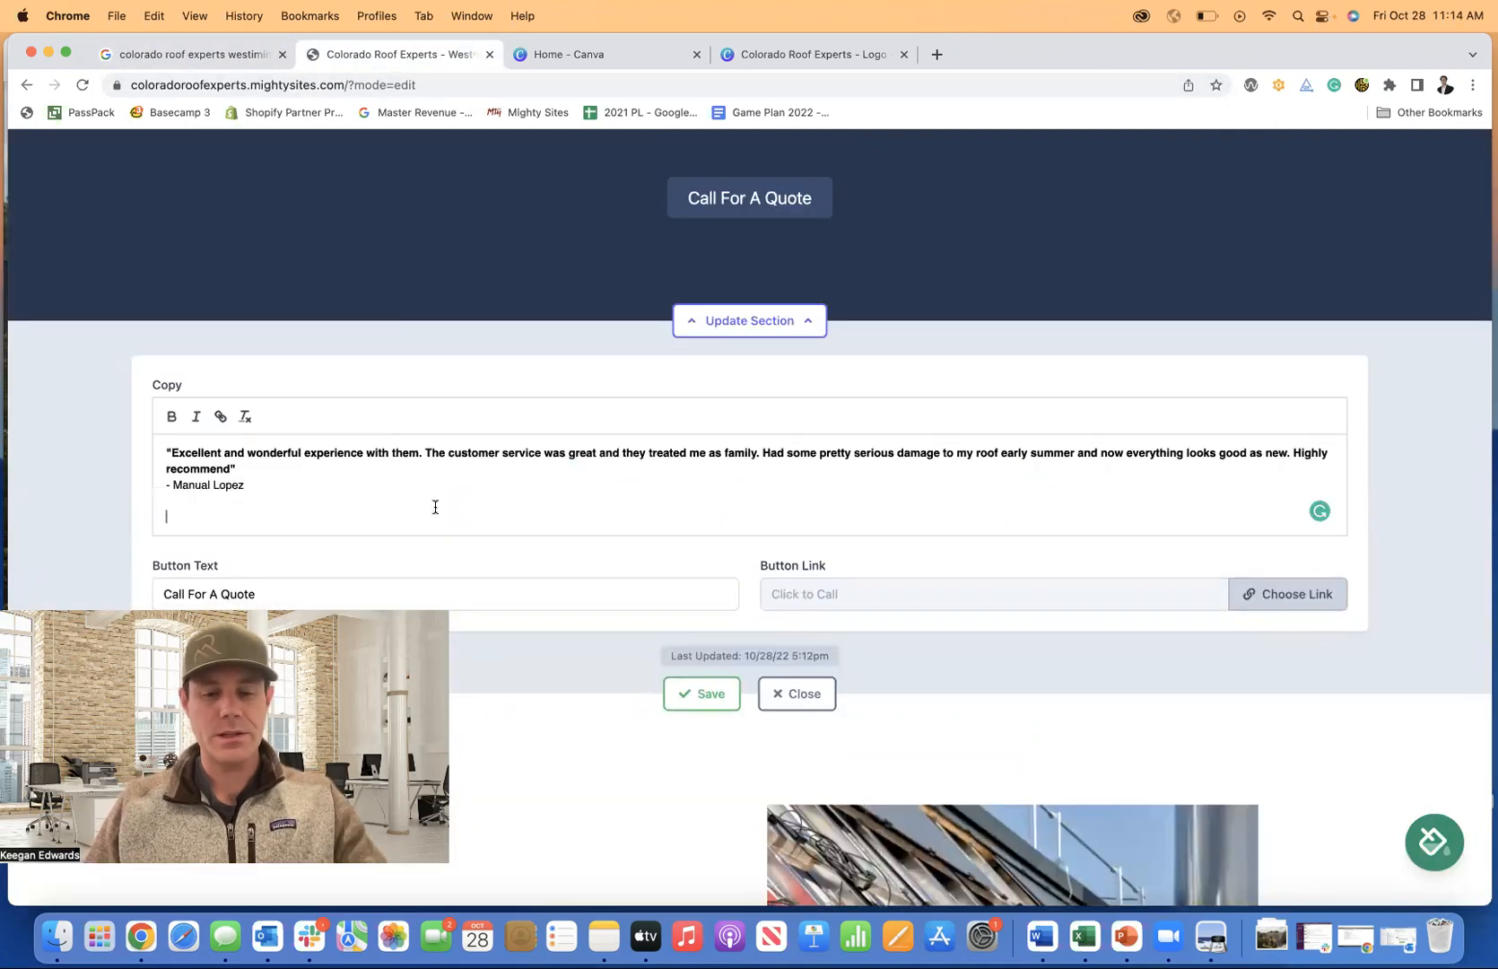
# Paste the second review in quote marks with the reviewer's name on its own line.
pyautogui.press('super+v')
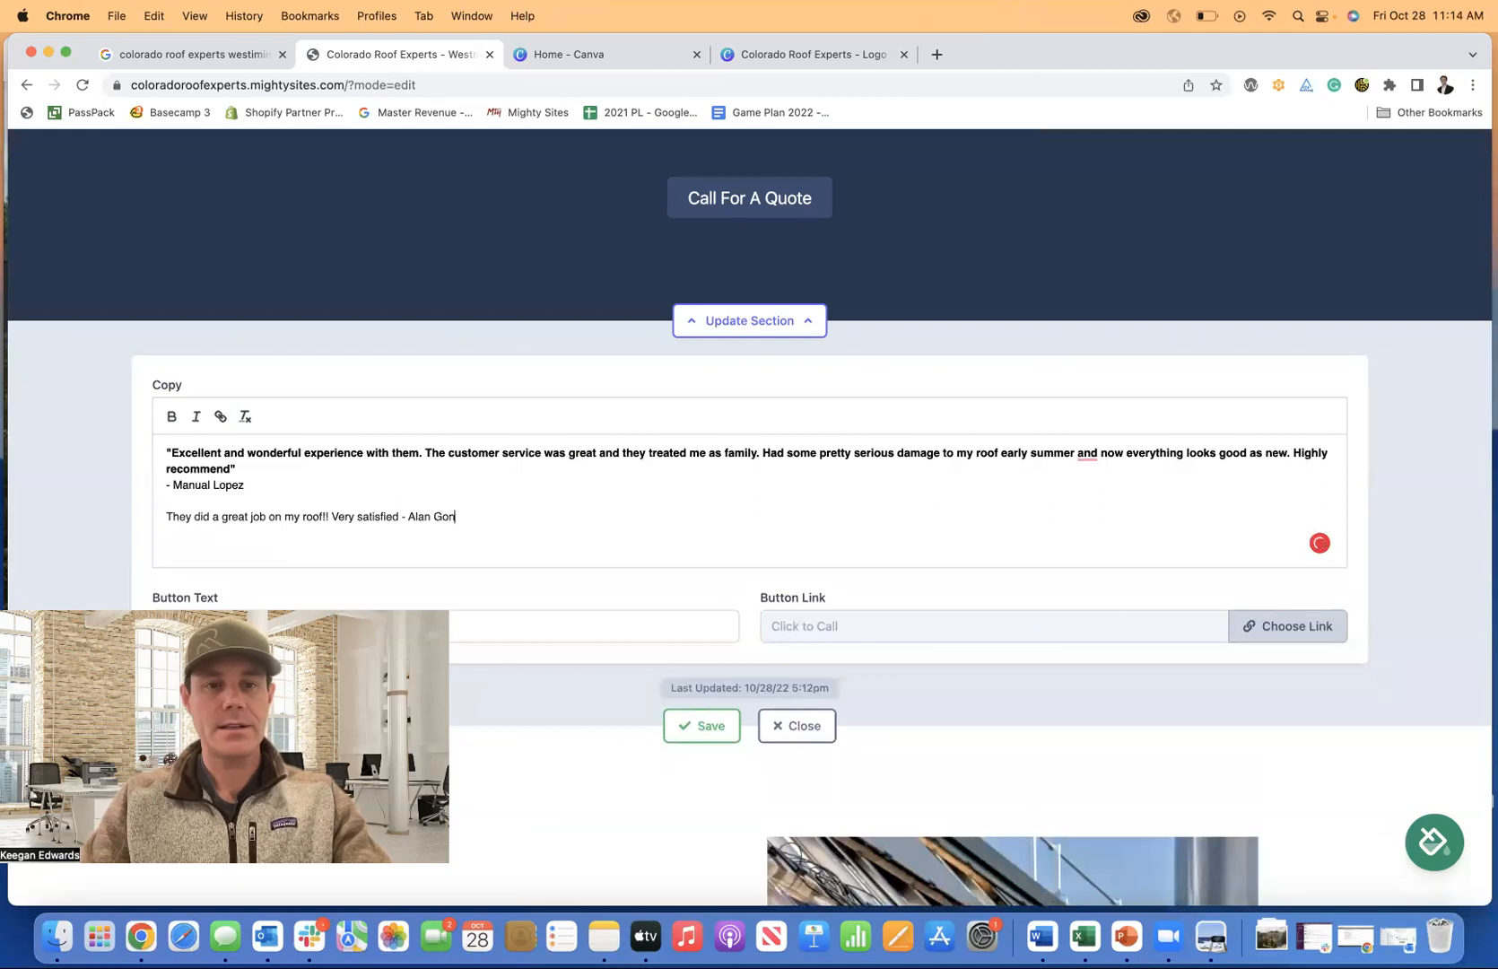
pyautogui.click(170, 59)
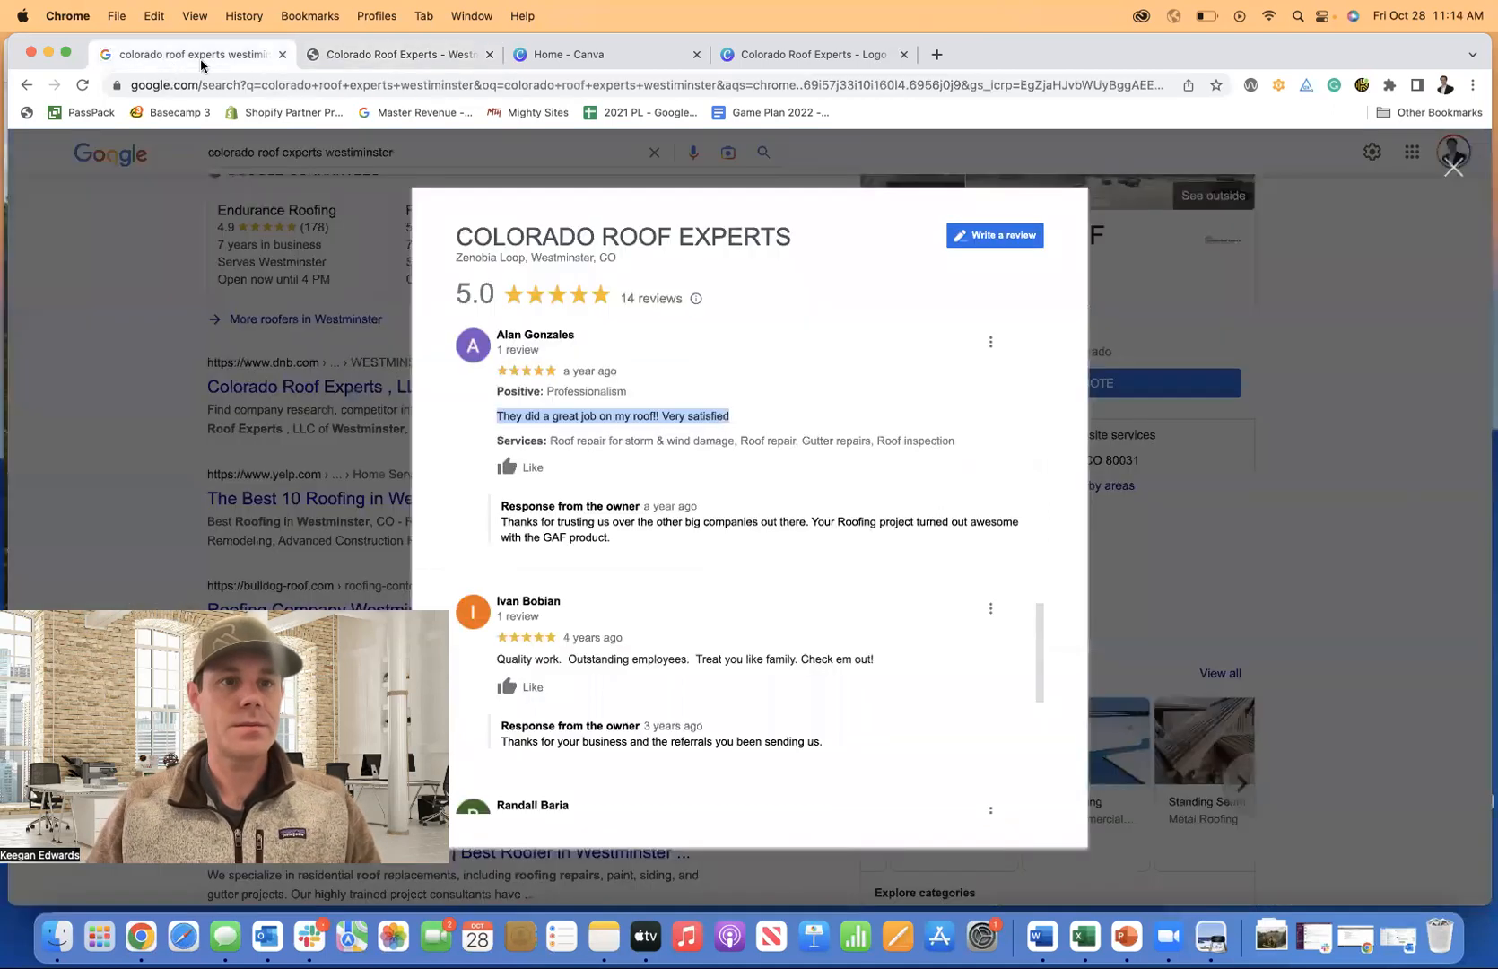
pyautogui.click(351, 59)
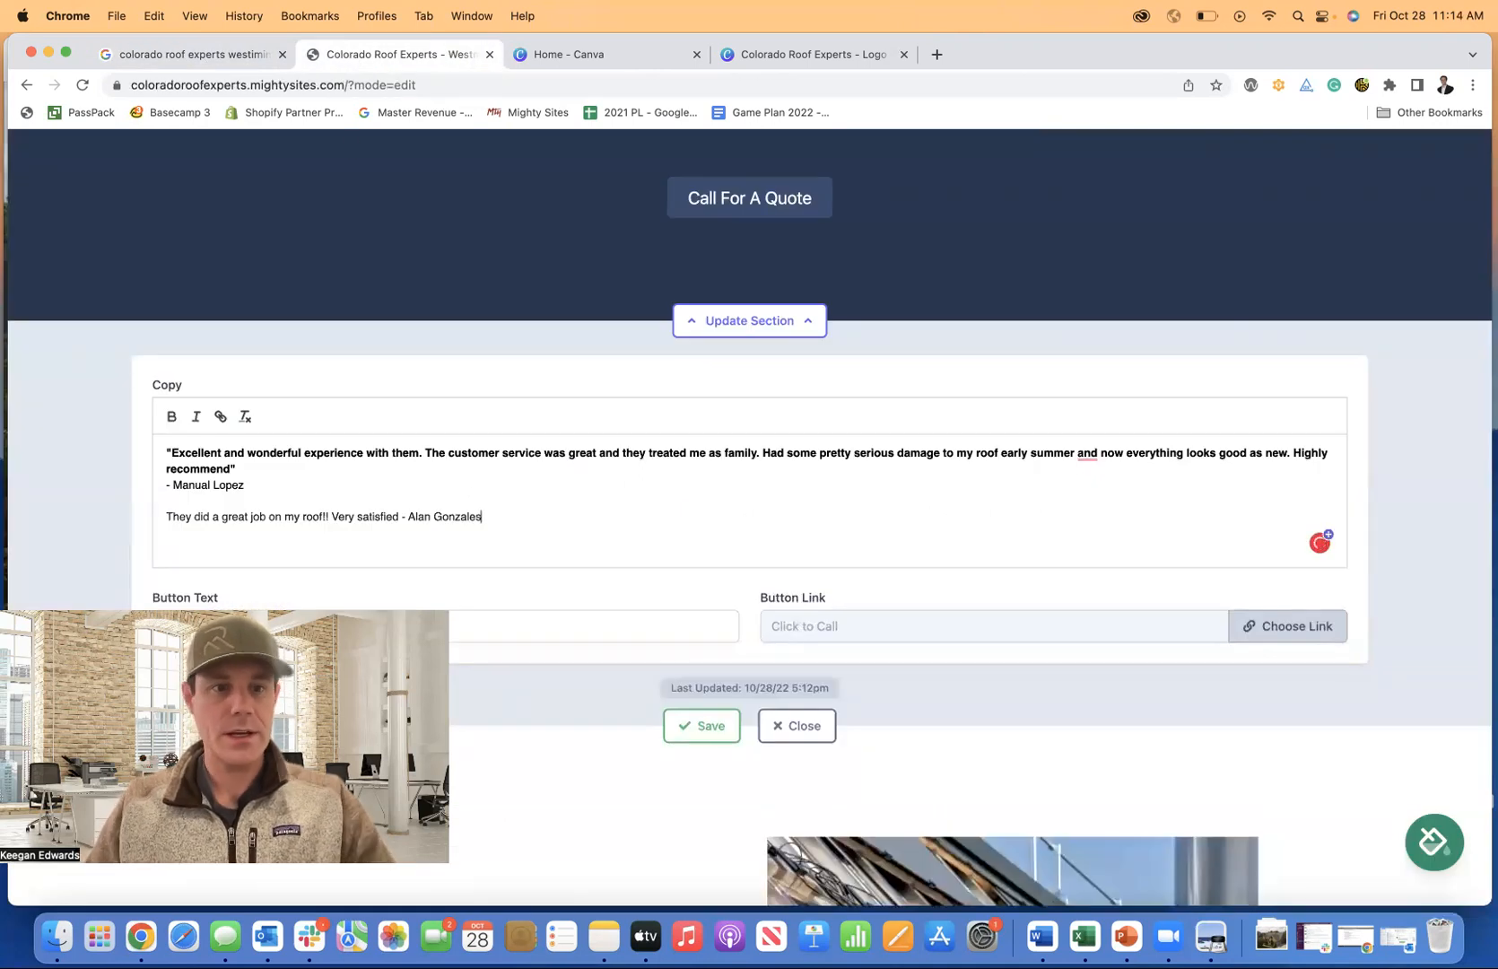
pyautogui.click(171, 514)
pyautogui.write('"')
pyautogui.write('"')
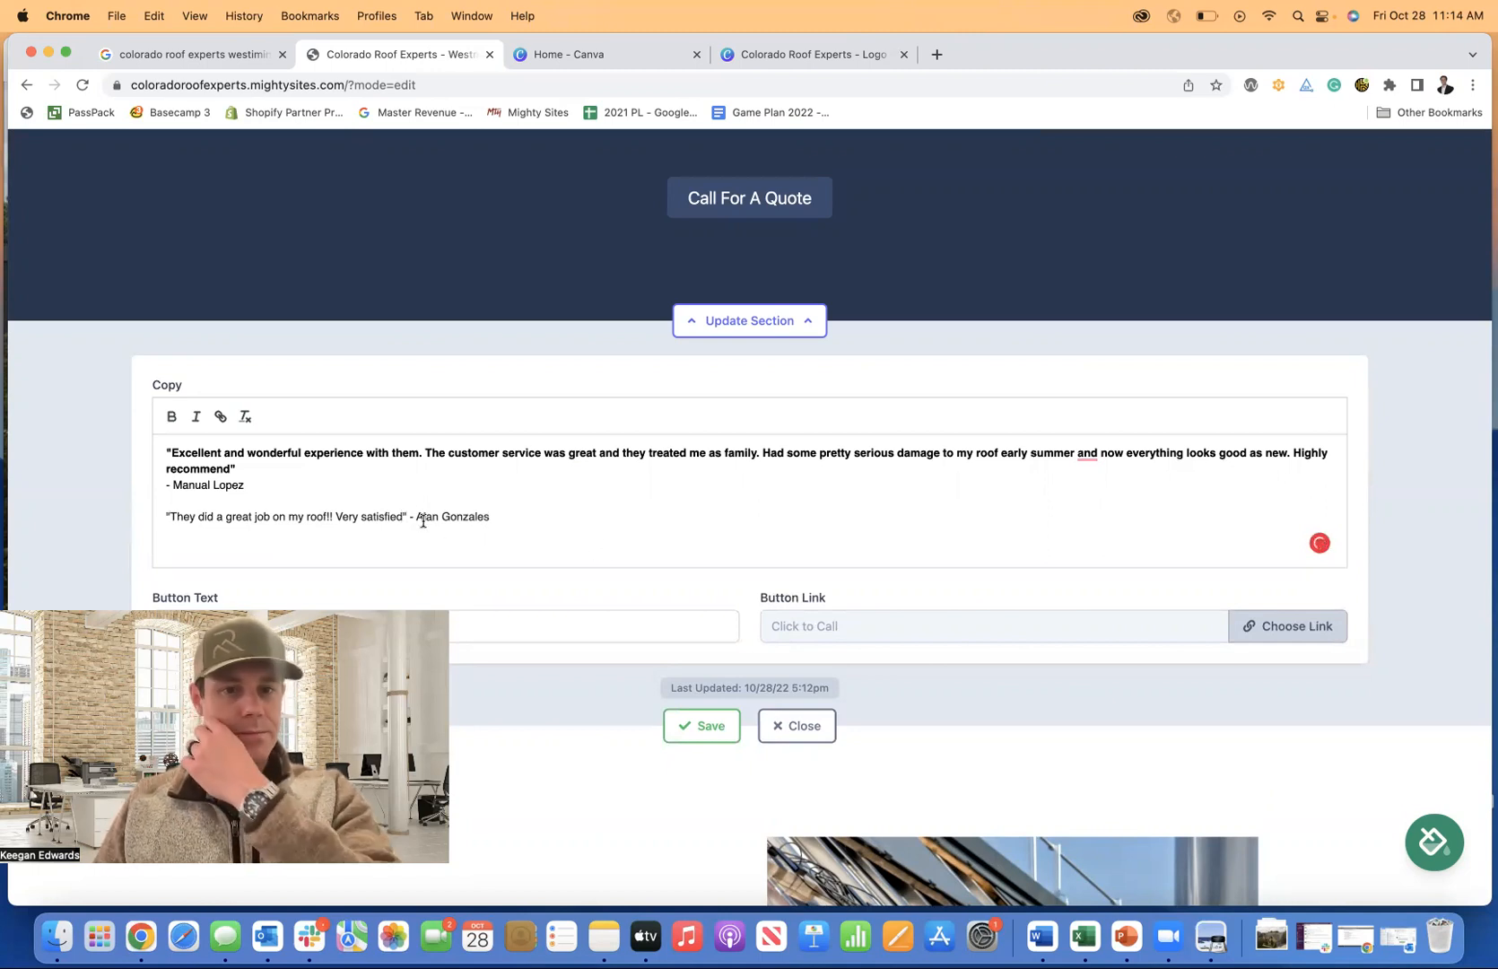
pyautogui.press('Return')
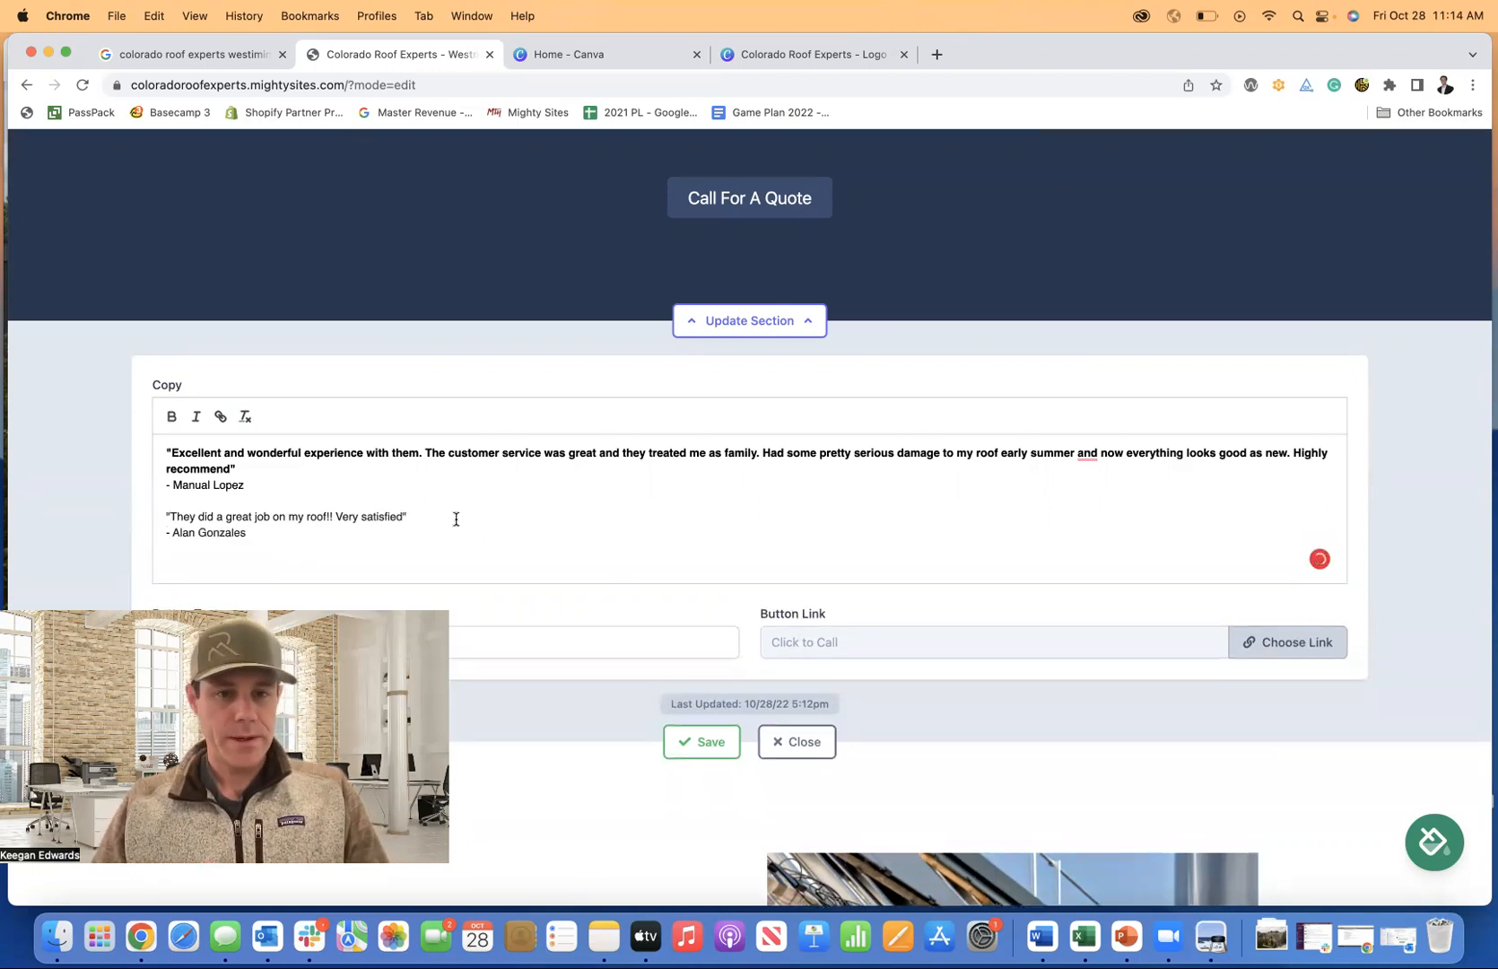
# Bold the second review's quote and save the section.
pyautogui.moveTo(455, 519); pyautogui.dragTo(166, 507)
pyautogui.click(171, 416)
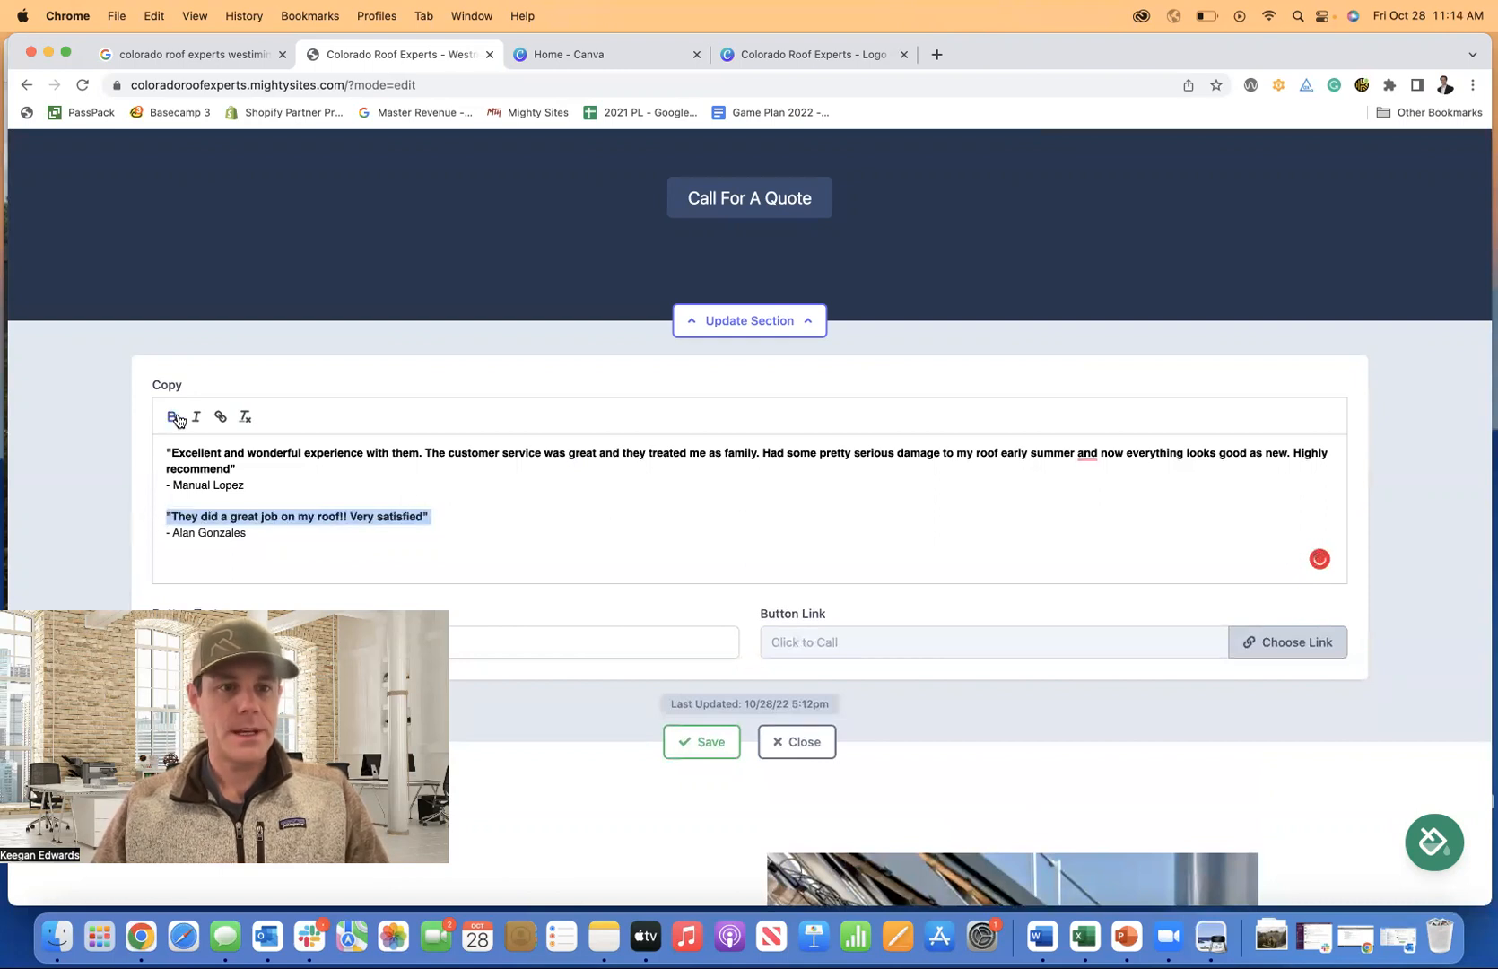
pyautogui.click(697, 740)
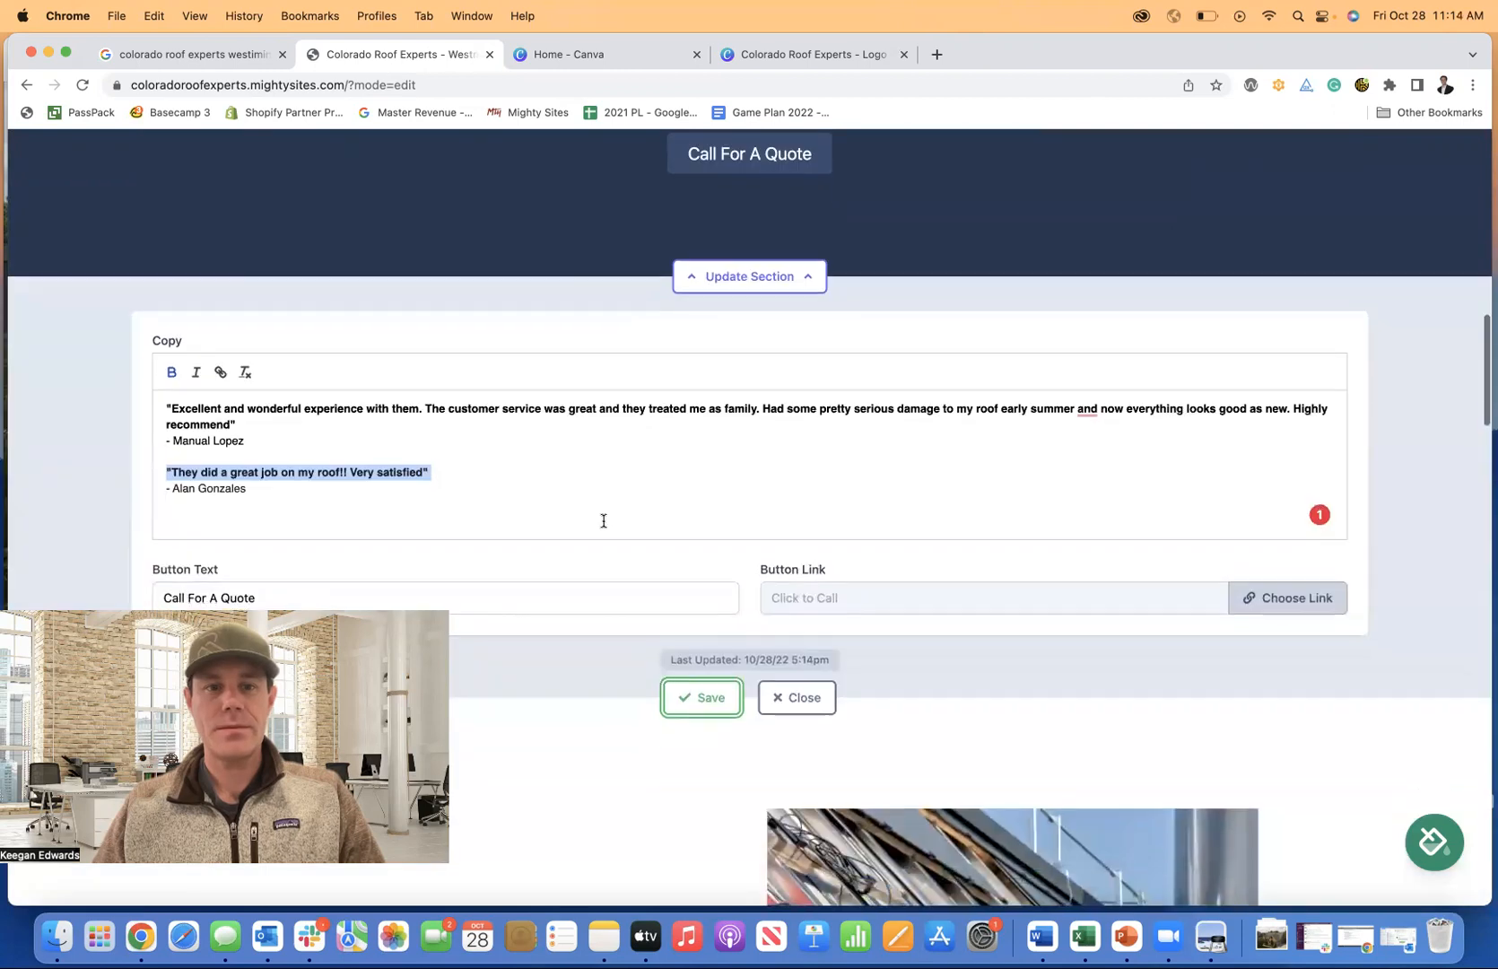
pyautogui.moveTo(429, 495); pyautogui.dragTo(143, 453)
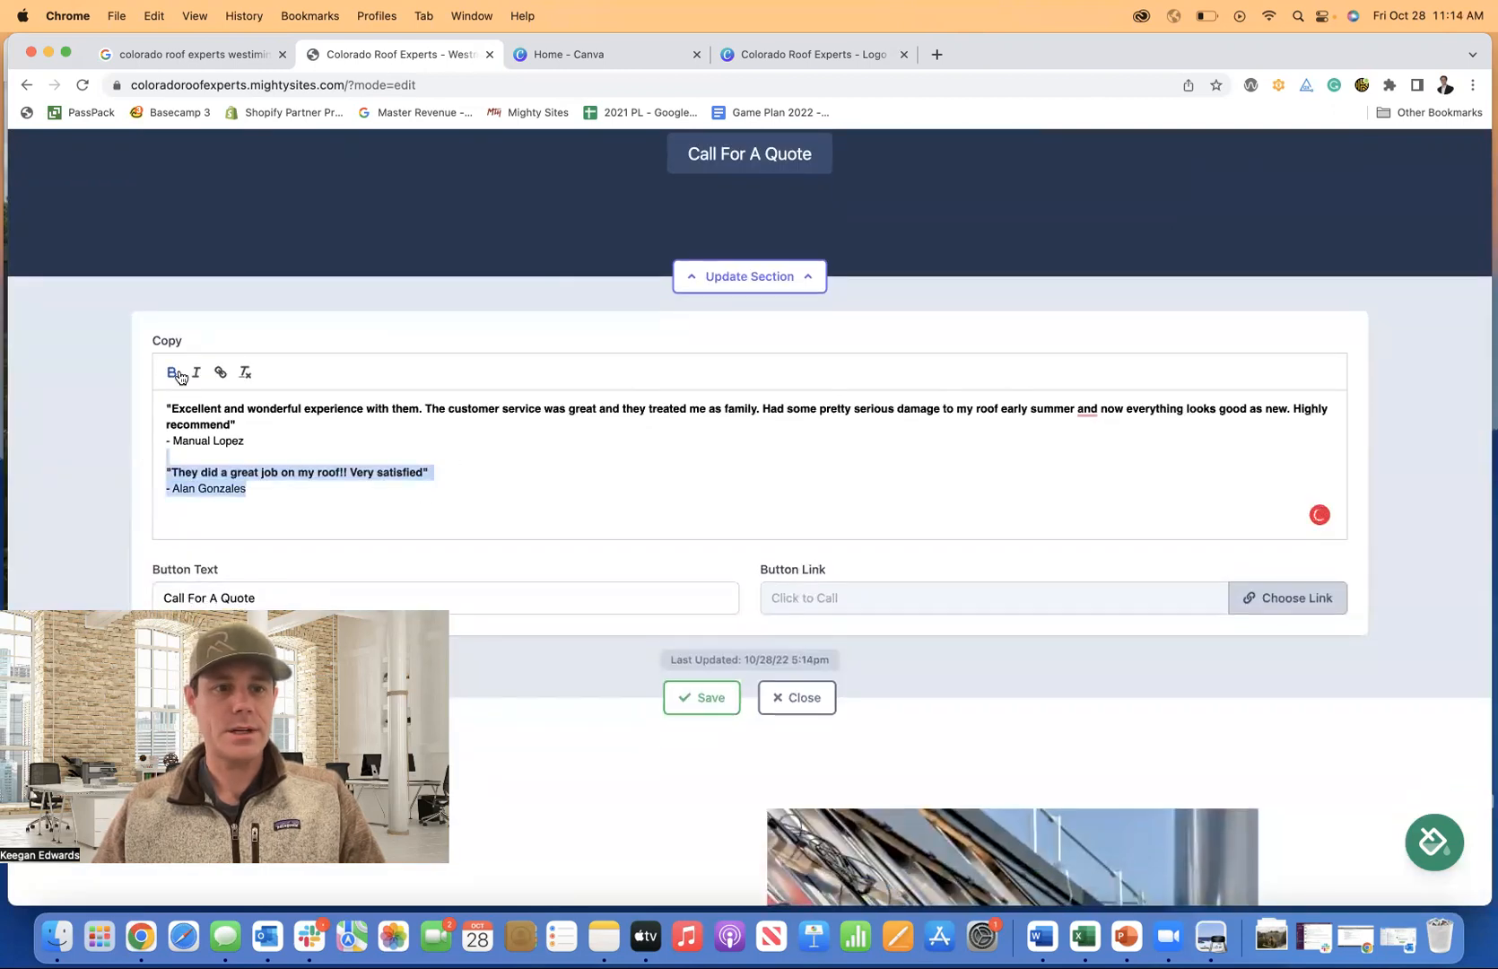
pyautogui.click(245, 372)
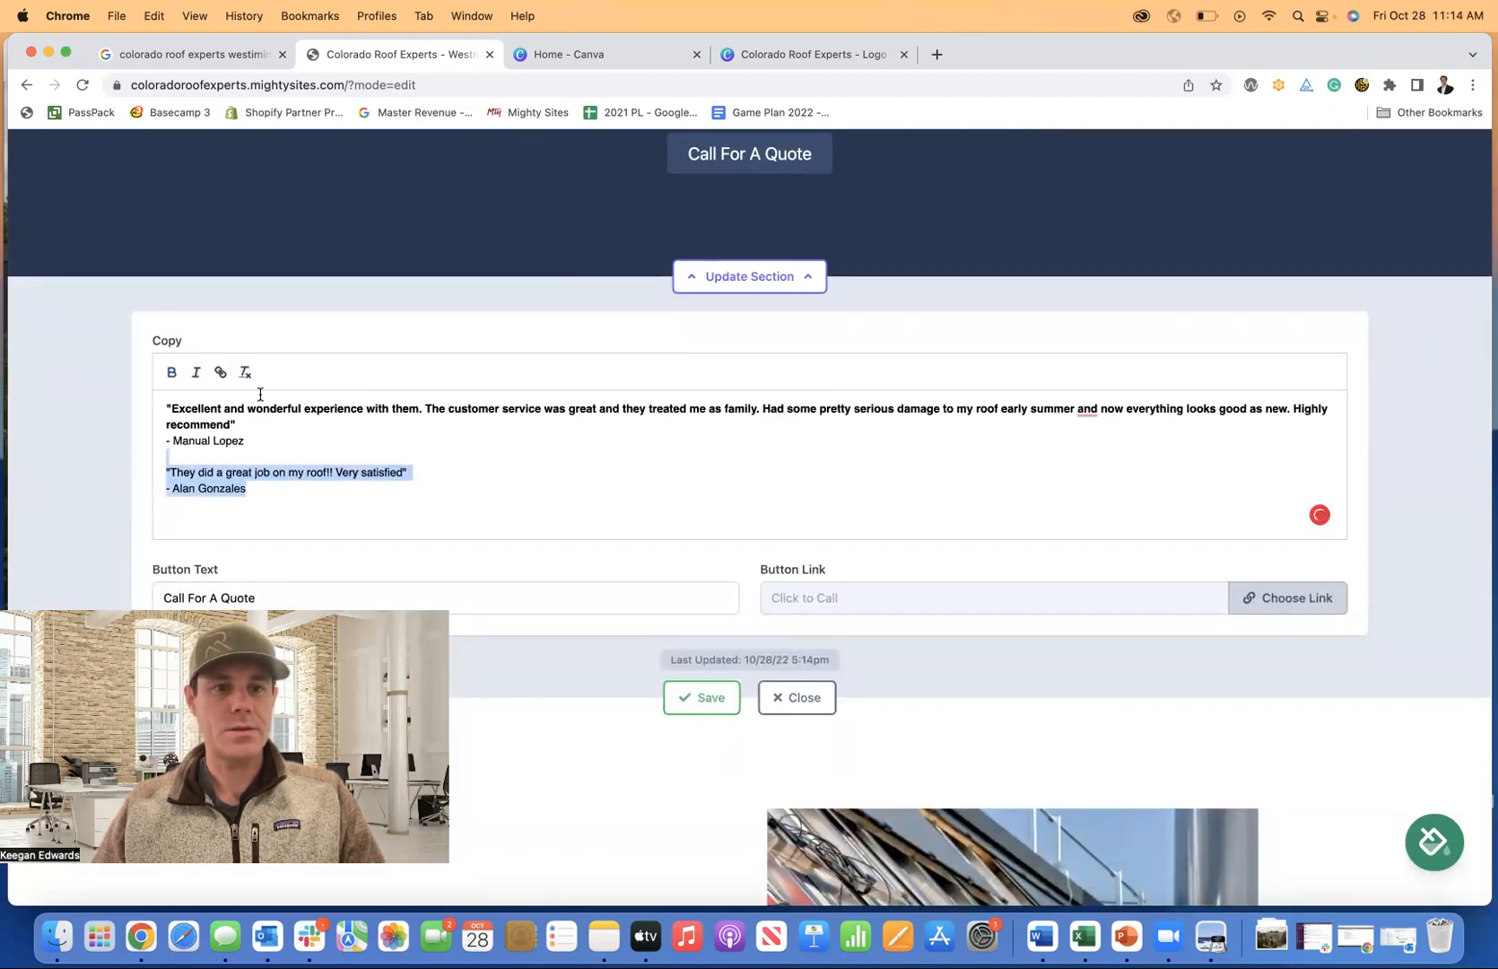
pyautogui.click(386, 515)
pyautogui.moveTo(411, 471); pyautogui.dragTo(157, 472)
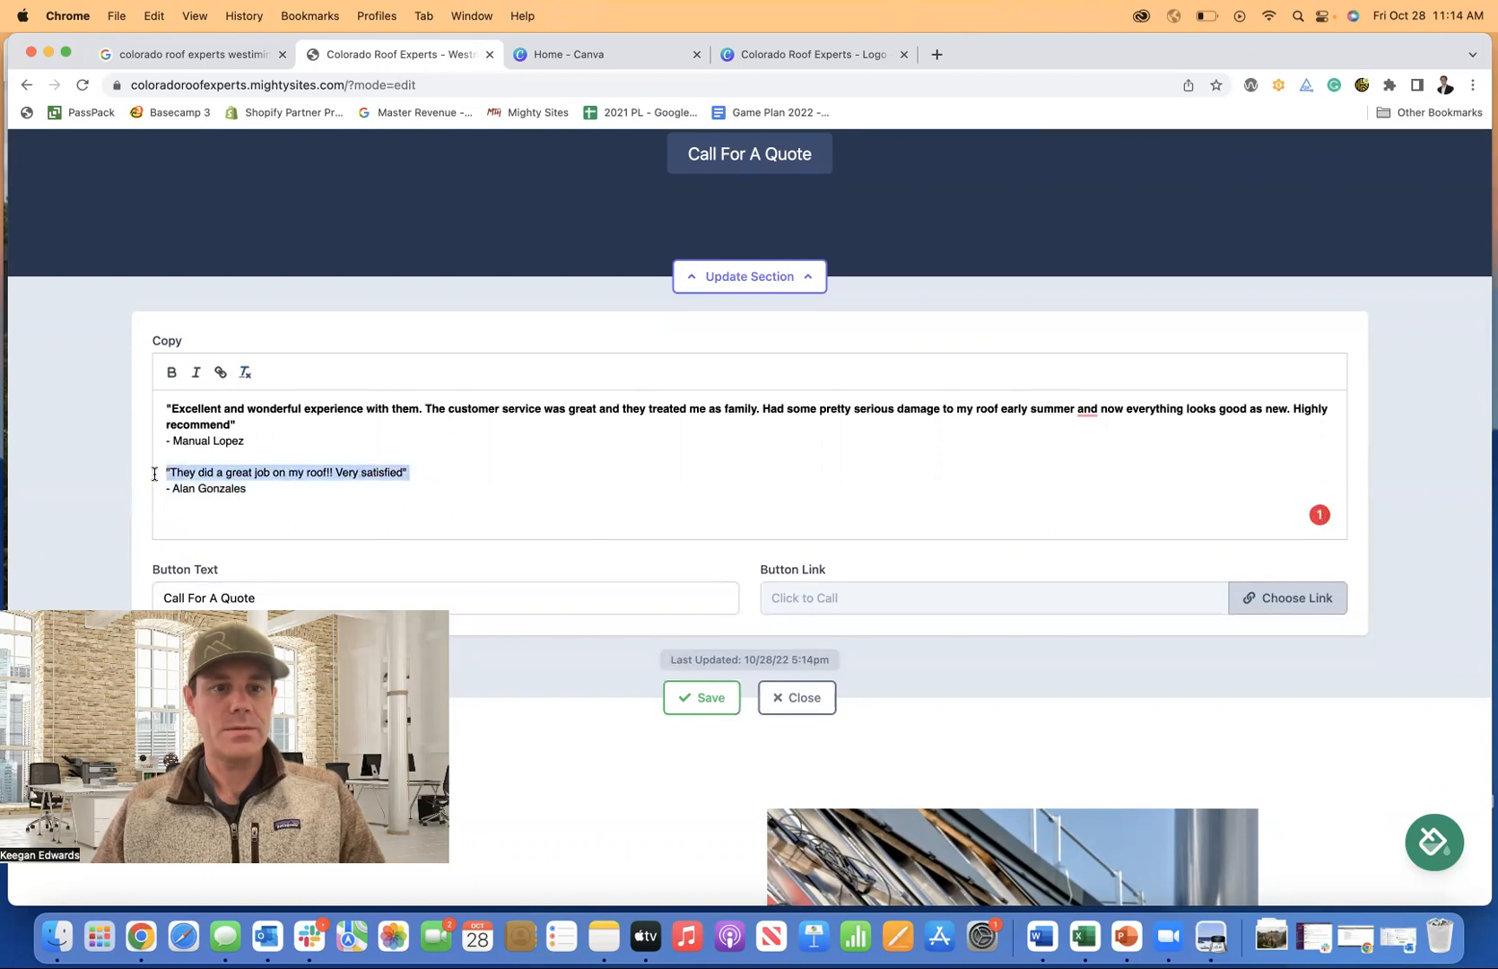
pyautogui.click(172, 373)
pyautogui.click(708, 698)
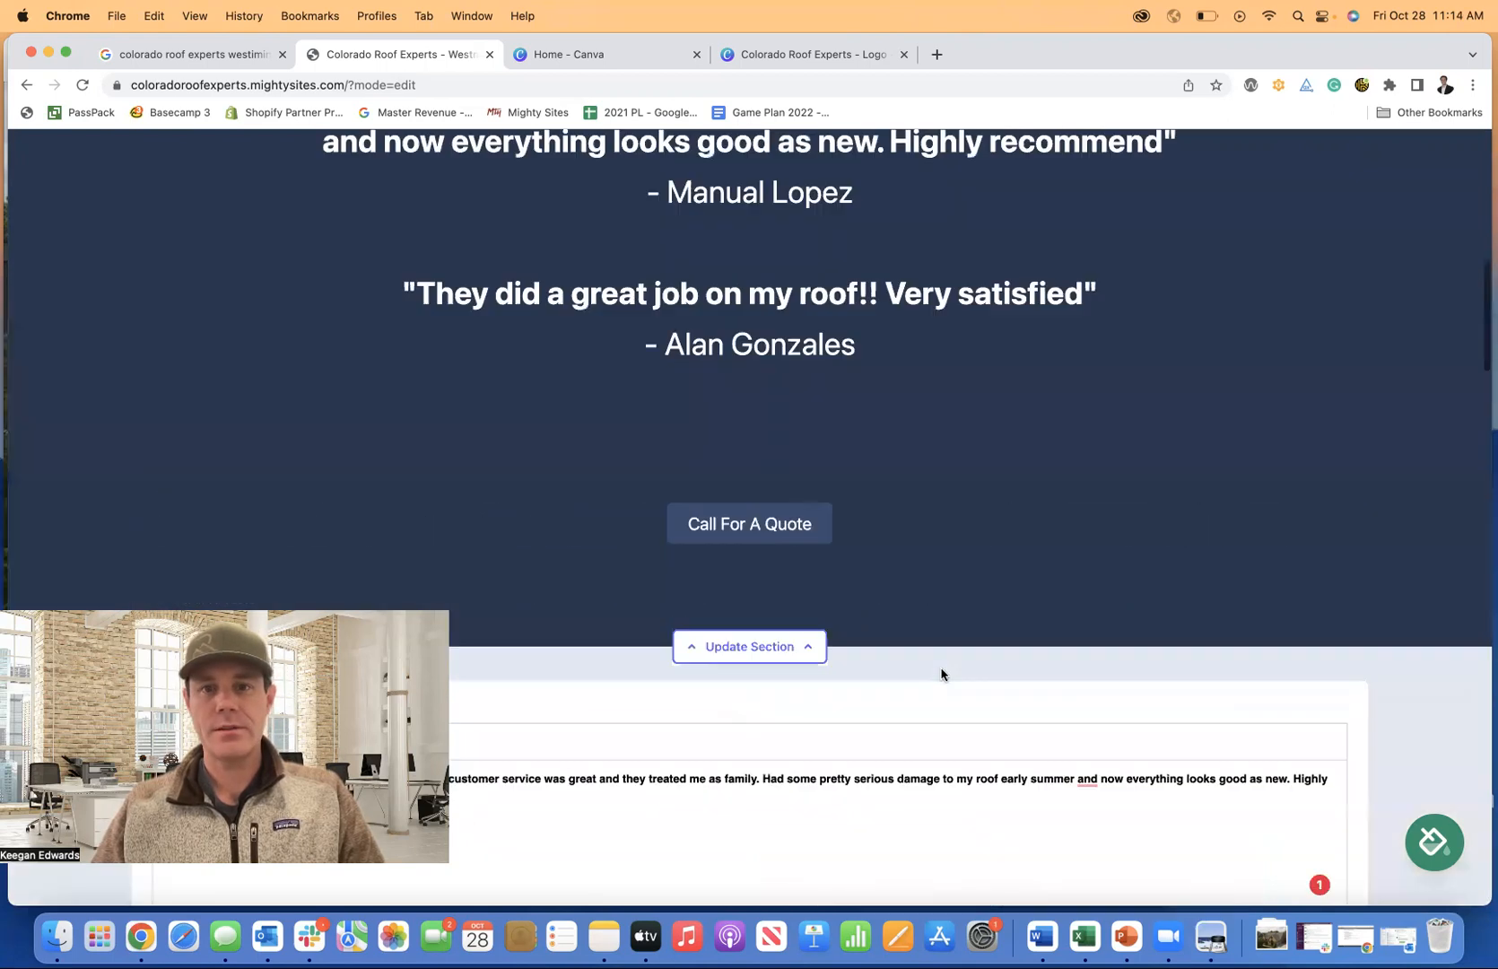
# Delete the empty line left under the last reviewer's name.
pyautogui.scroll(-3, 785, 606)
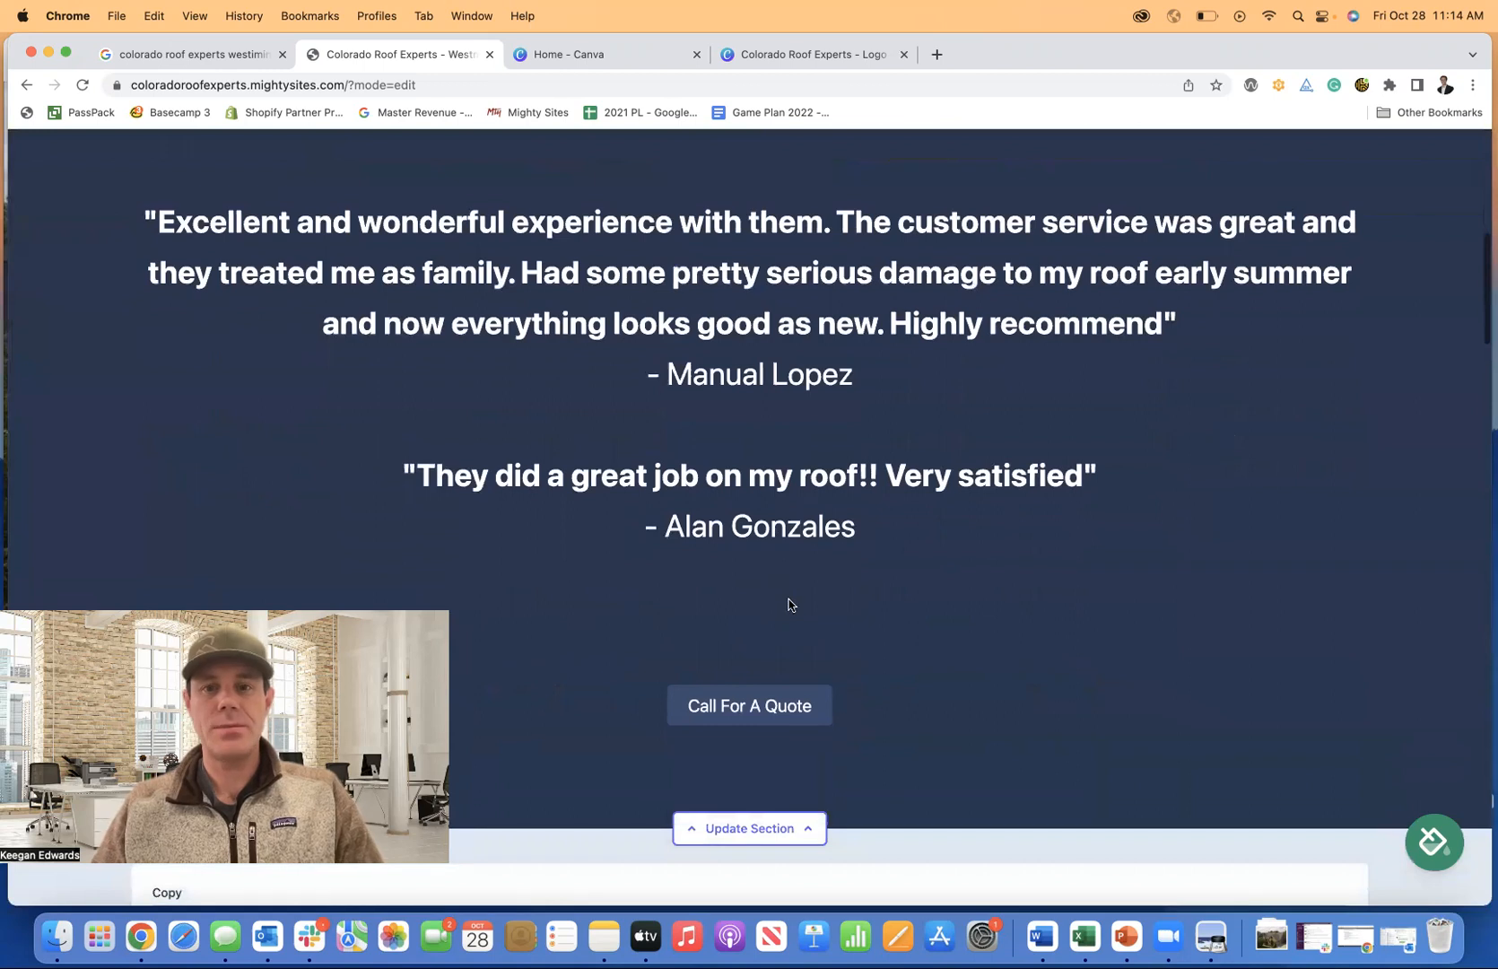
pyautogui.click(776, 603)
pyautogui.click(431, 443)
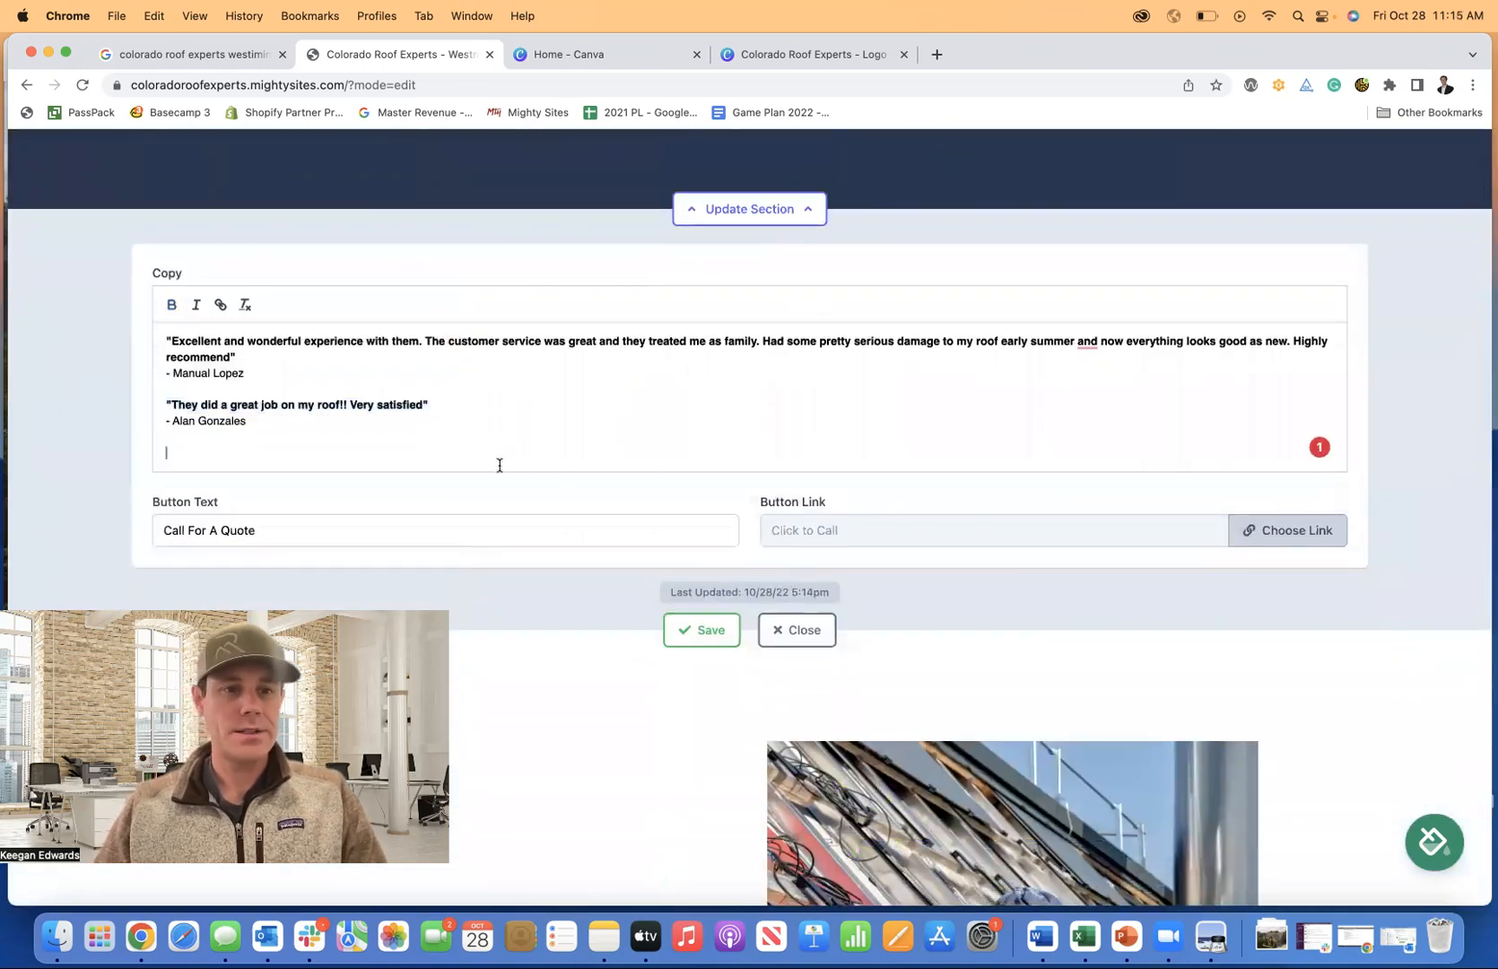
pyautogui.press('BackSpace')
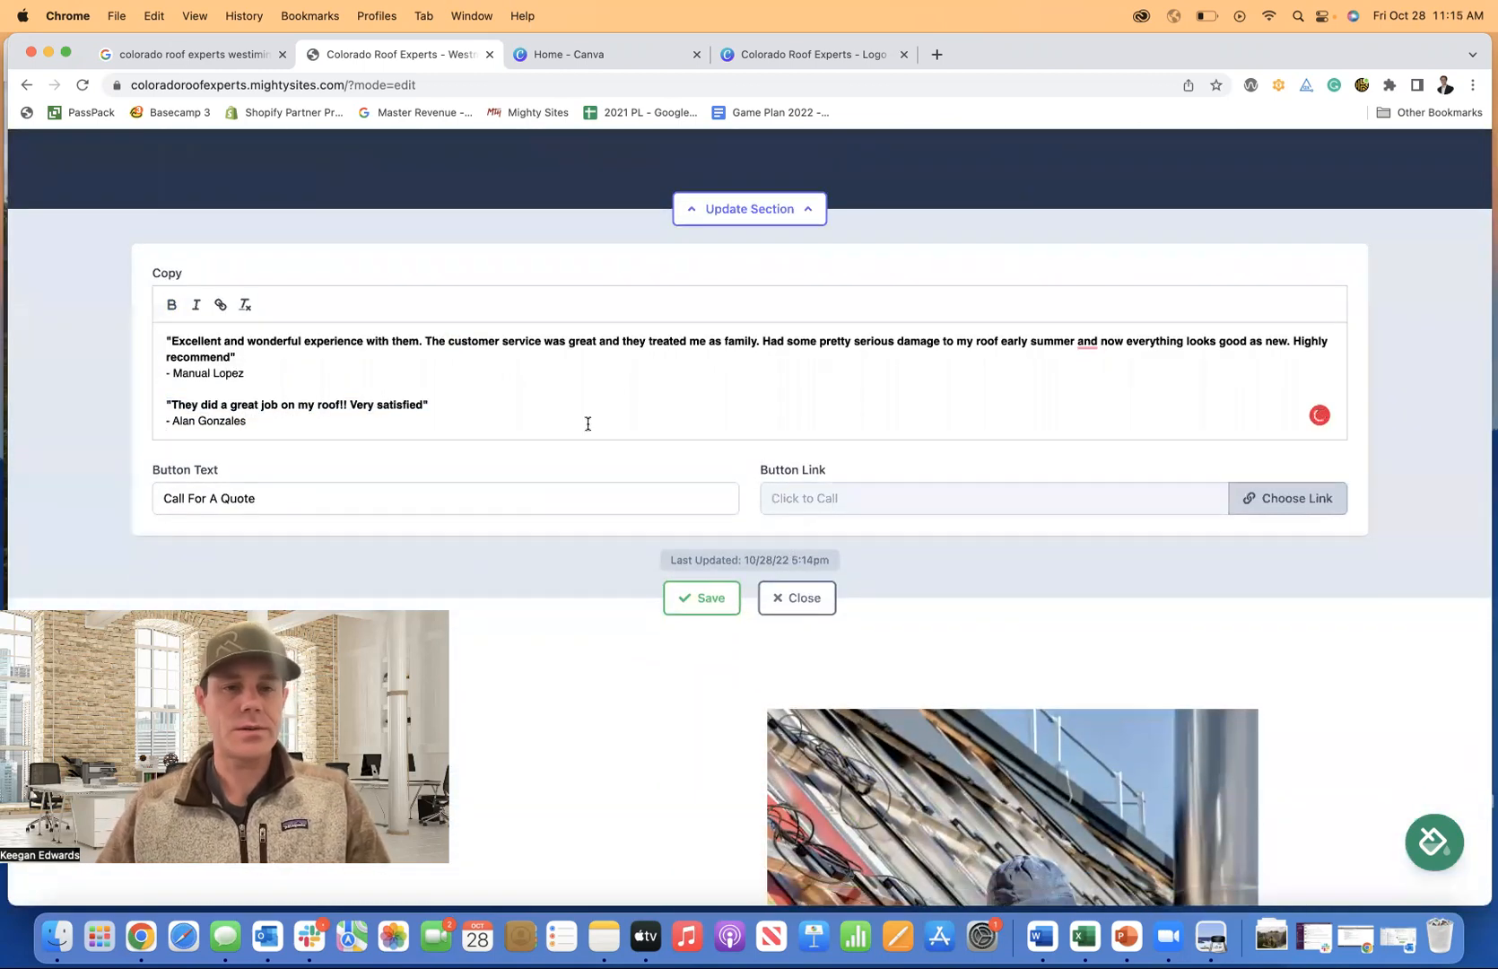
pyautogui.scroll(8, 645, 387)
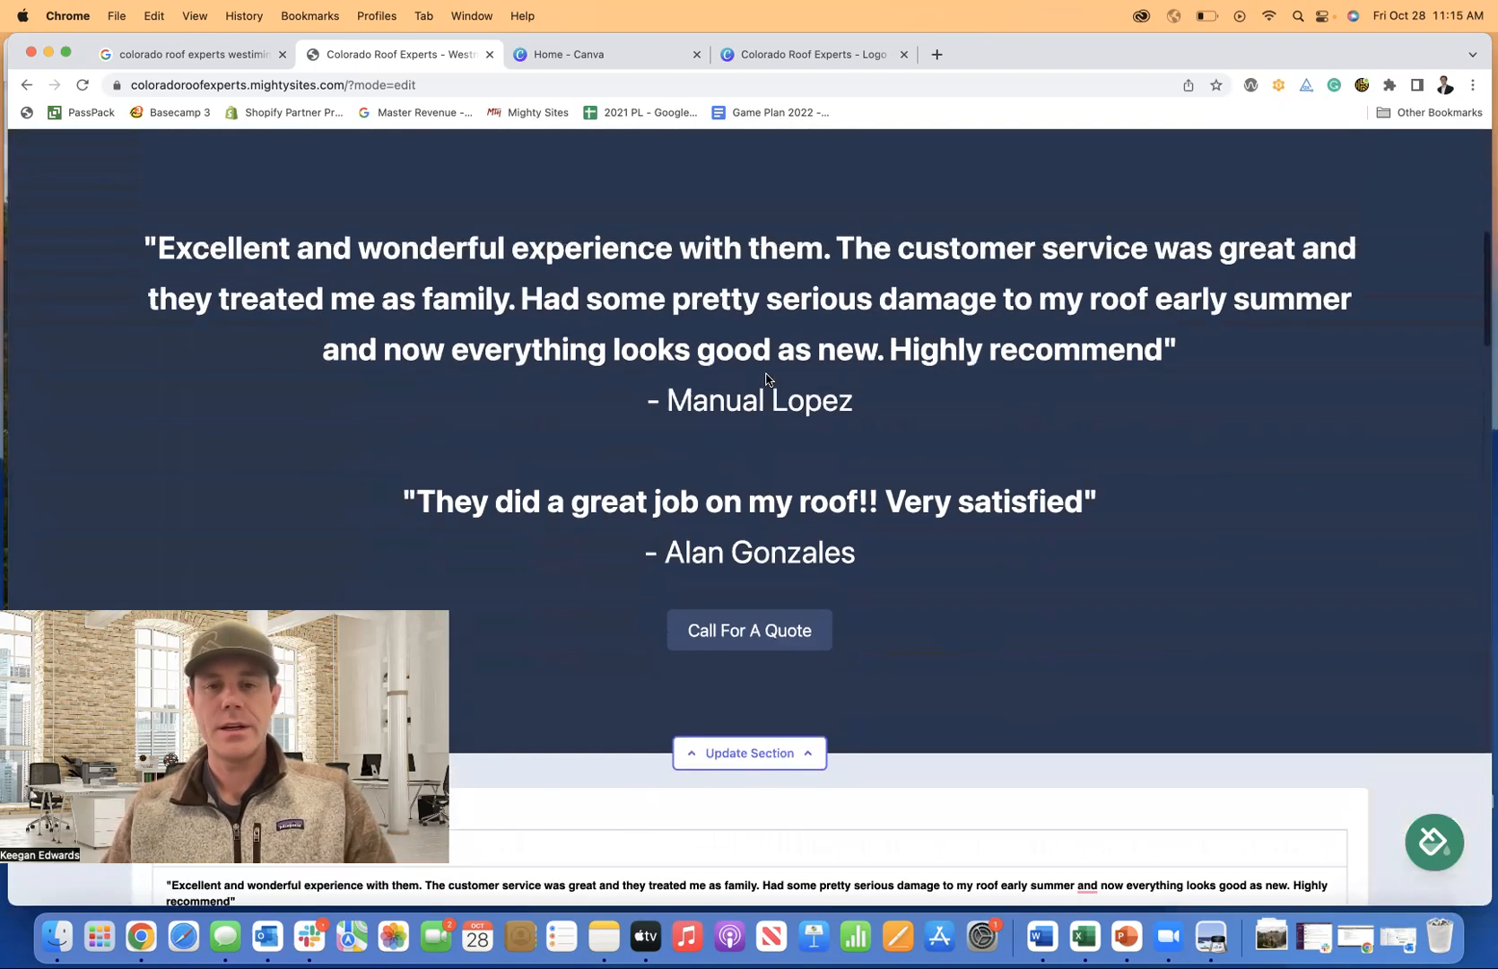
pyautogui.scroll(-7, 767, 377)
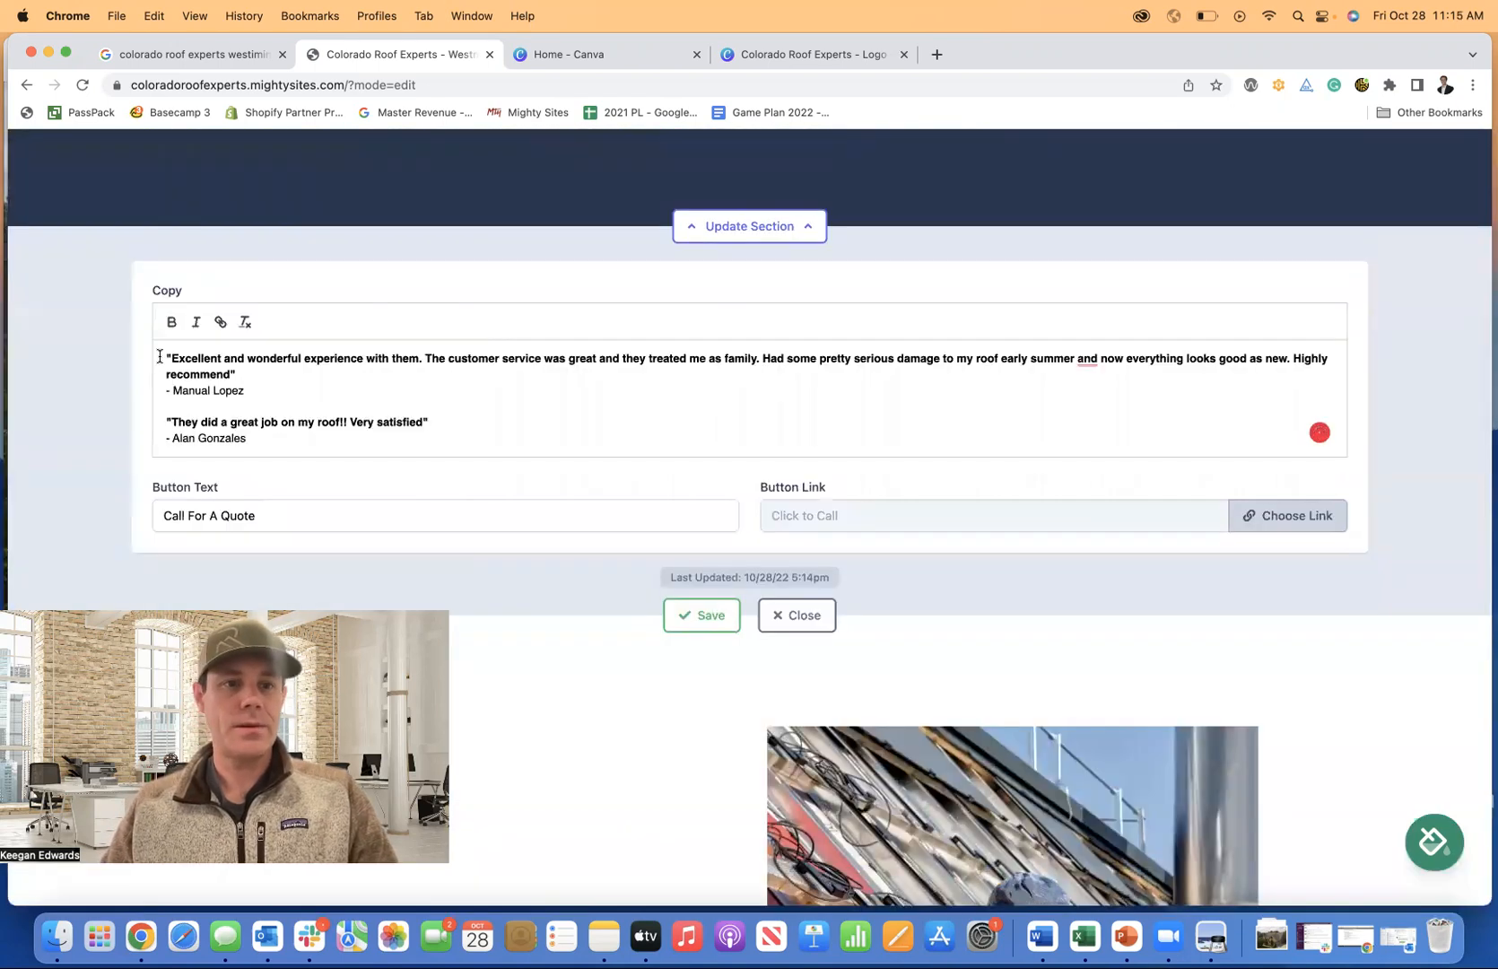
# Insert 'What Our Satisfied Customers Think Of Our Services' in italics above the first review, then save and close.
pyautogui.press('Return')
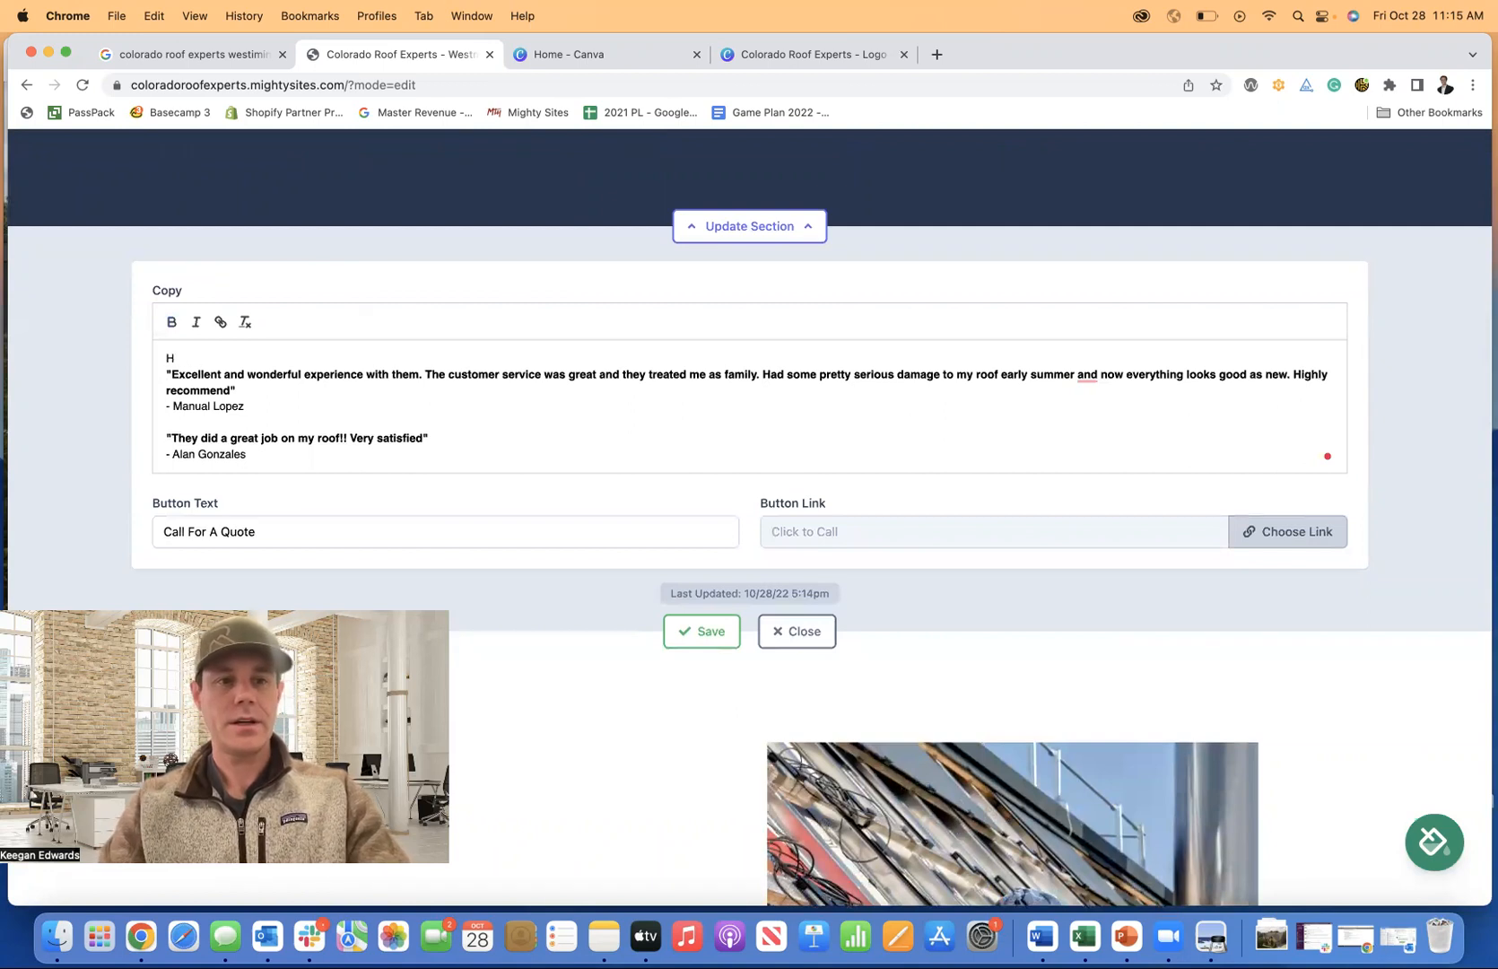
pyautogui.write('What Our Cu')
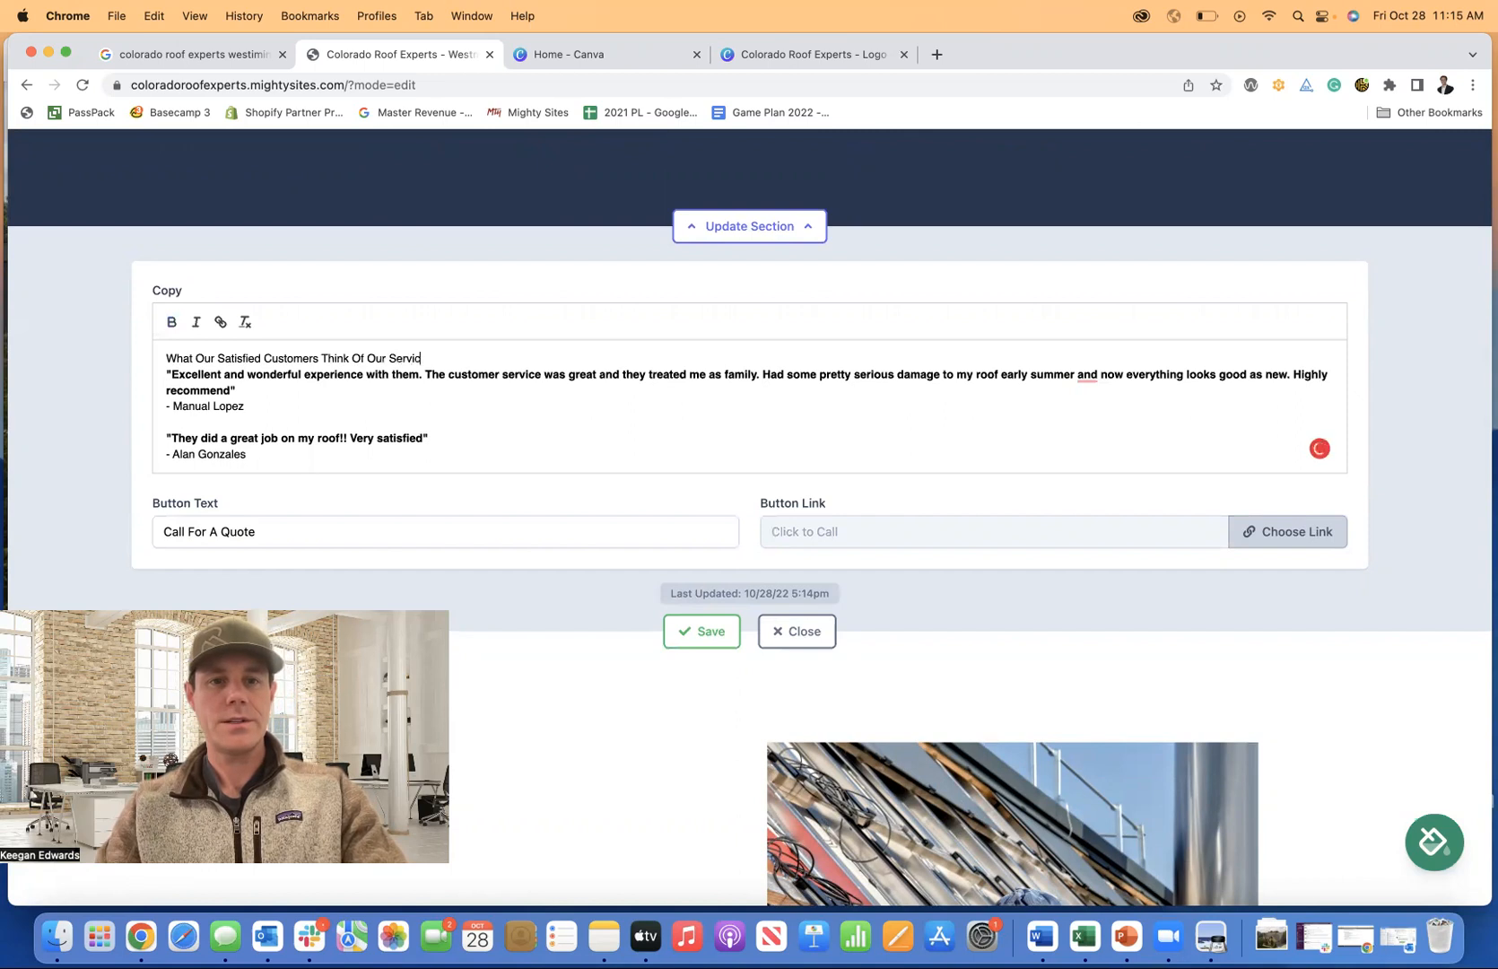
pyautogui.press('Return')
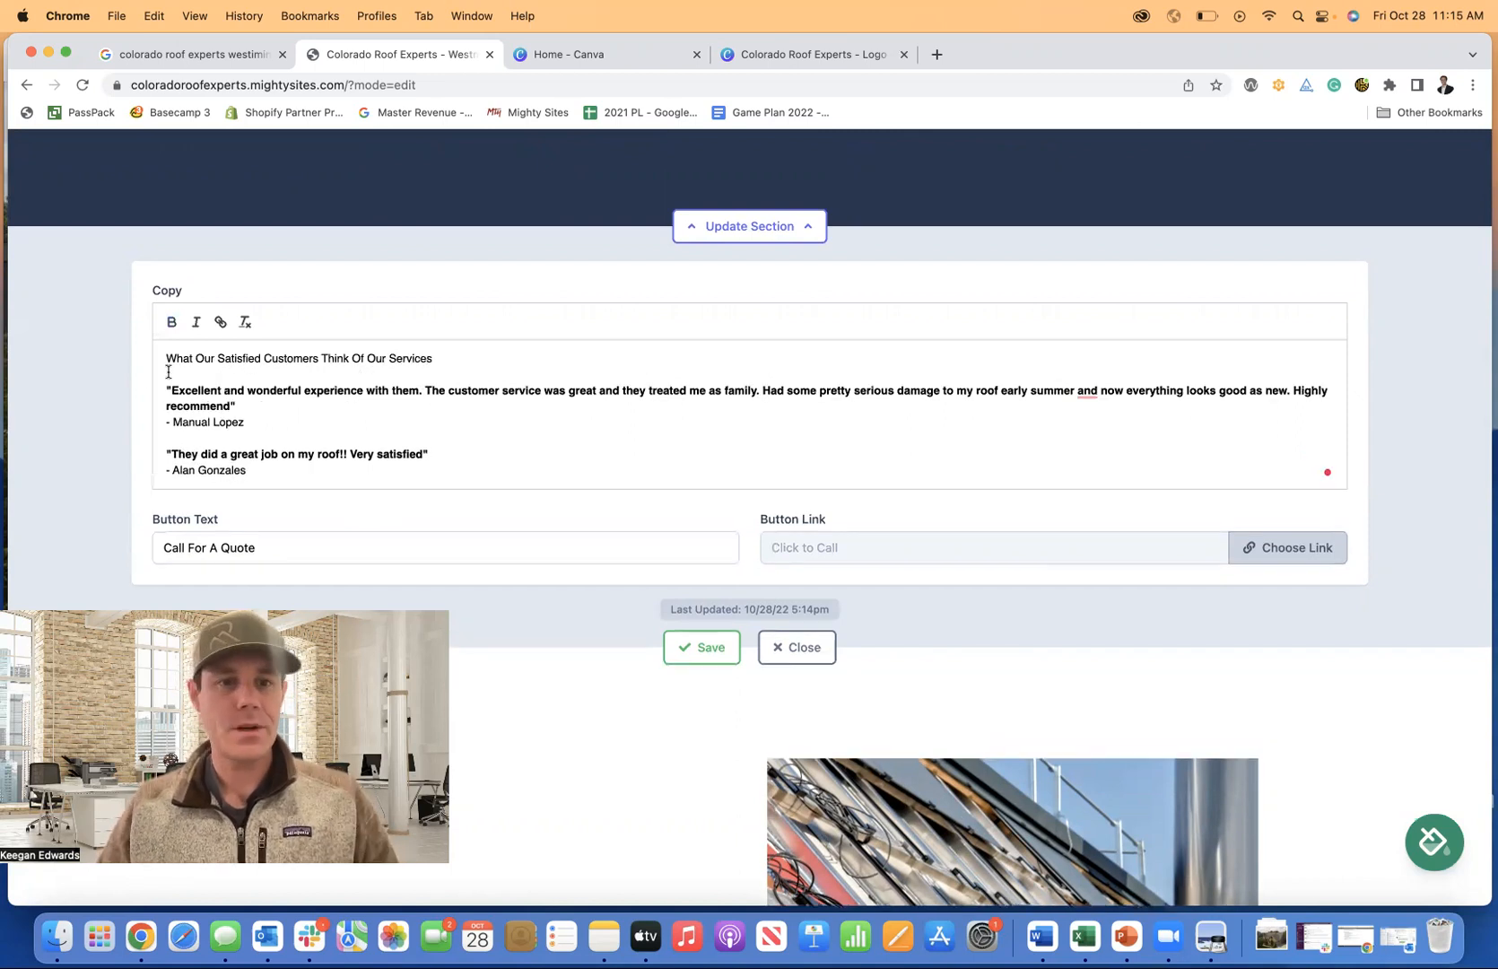
pyautogui.moveTo(442, 356); pyautogui.dragTo(79, 346)
pyautogui.click(194, 324)
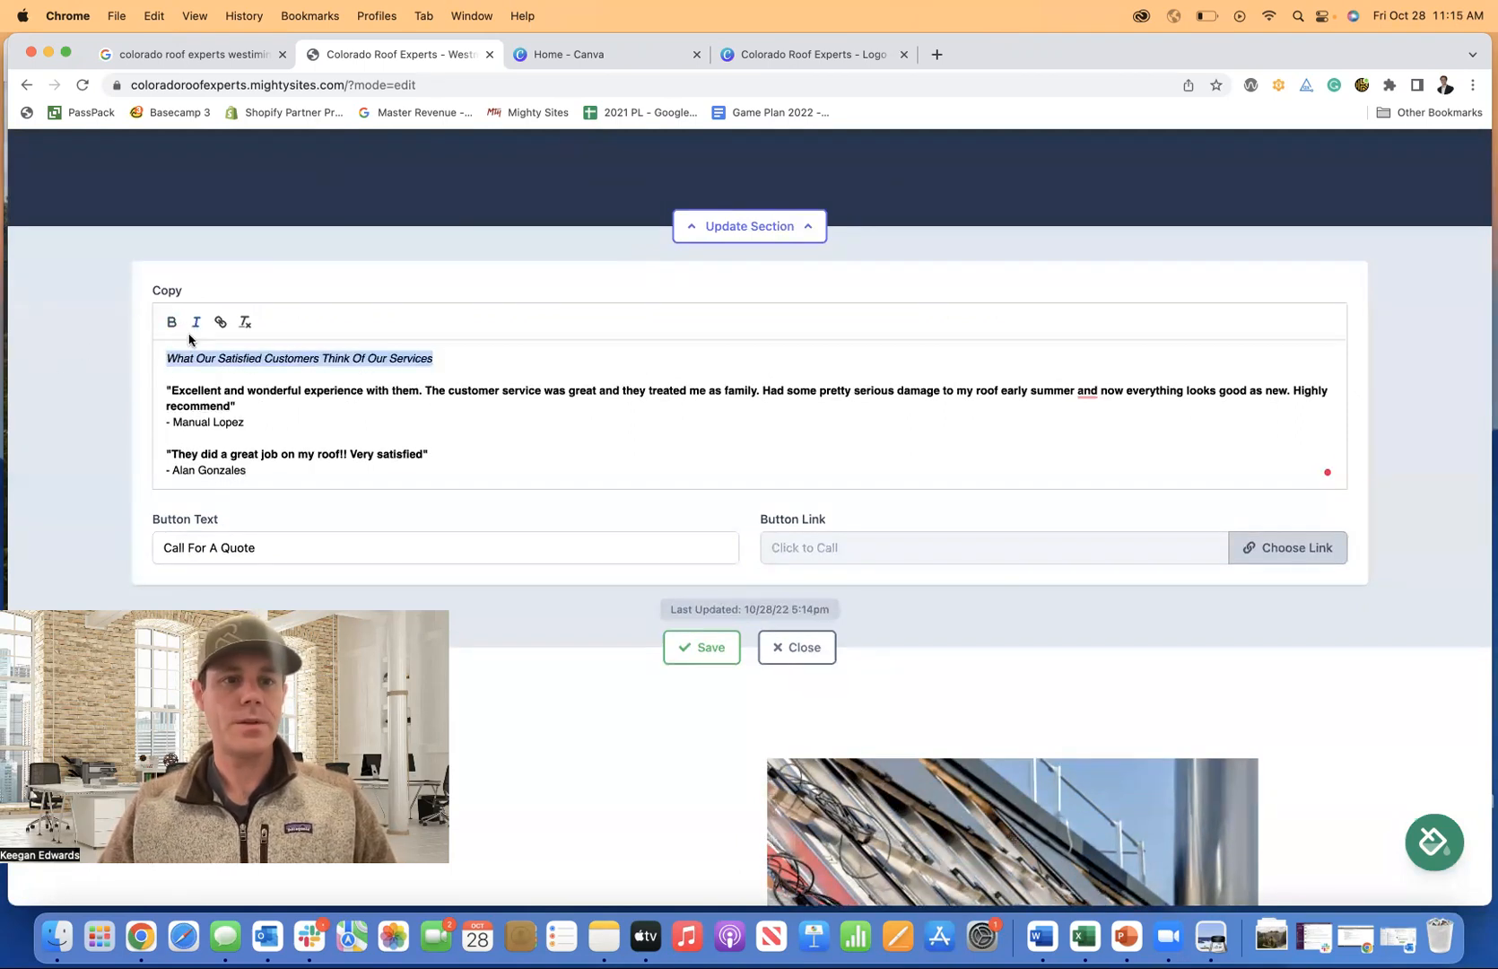
pyautogui.click(555, 378)
pyautogui.click(724, 641)
pyautogui.click(799, 653)
pyautogui.scroll(4, 877, 625)
# Scroll through the finished testimonials section to check both bold reviews.
pyautogui.scroll(5, 877, 625)
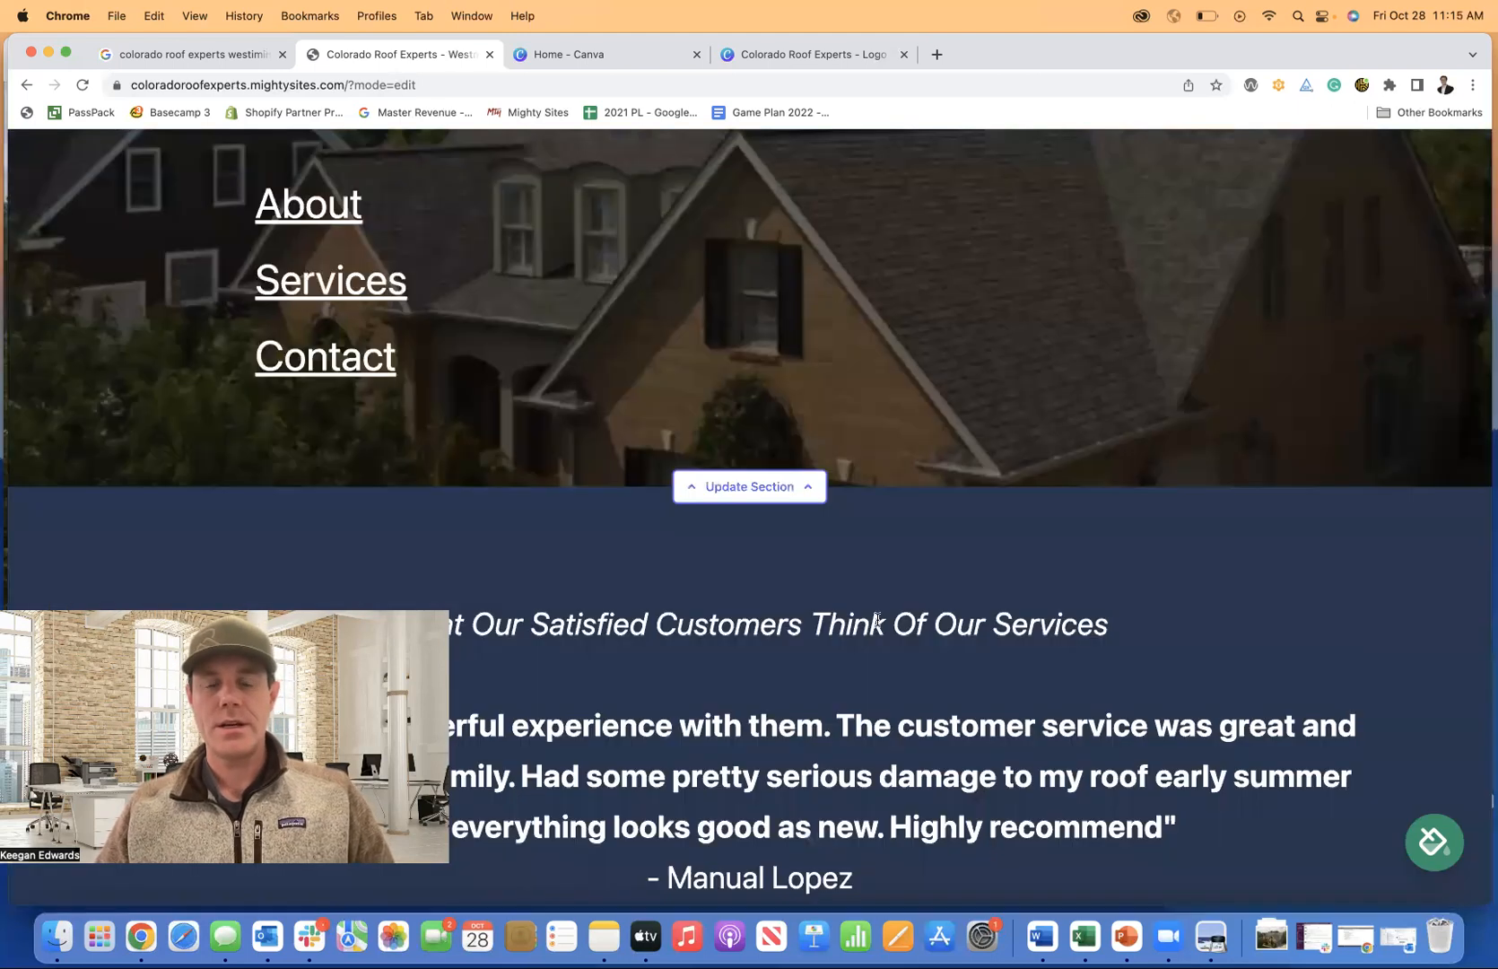
pyautogui.scroll(-4, 879, 622)
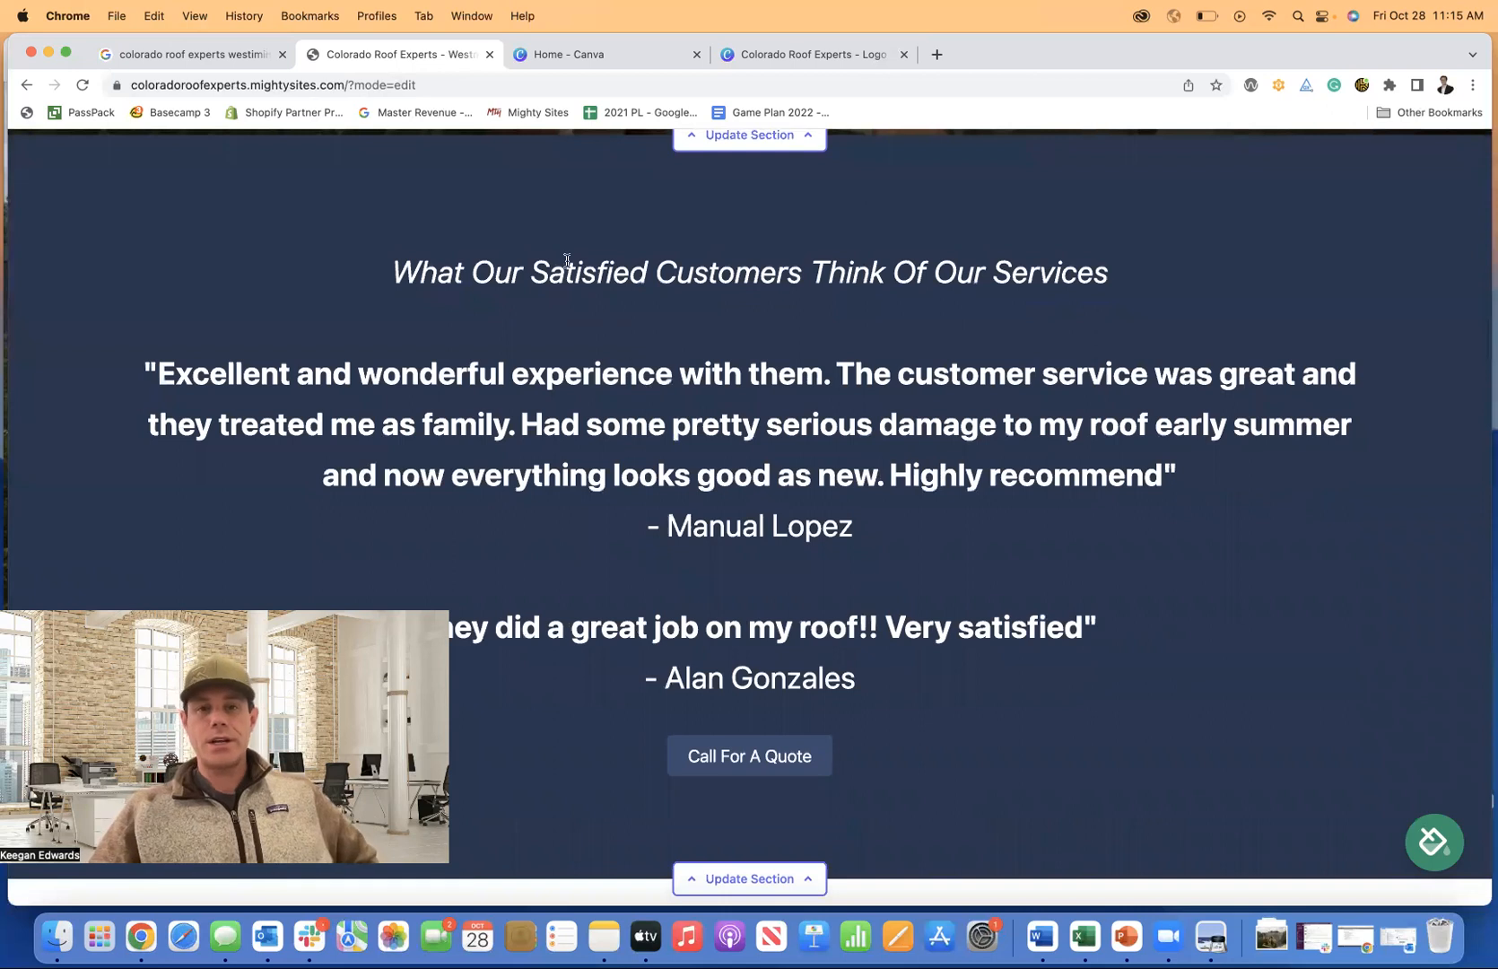
pyautogui.scroll(-4, 964, 348)
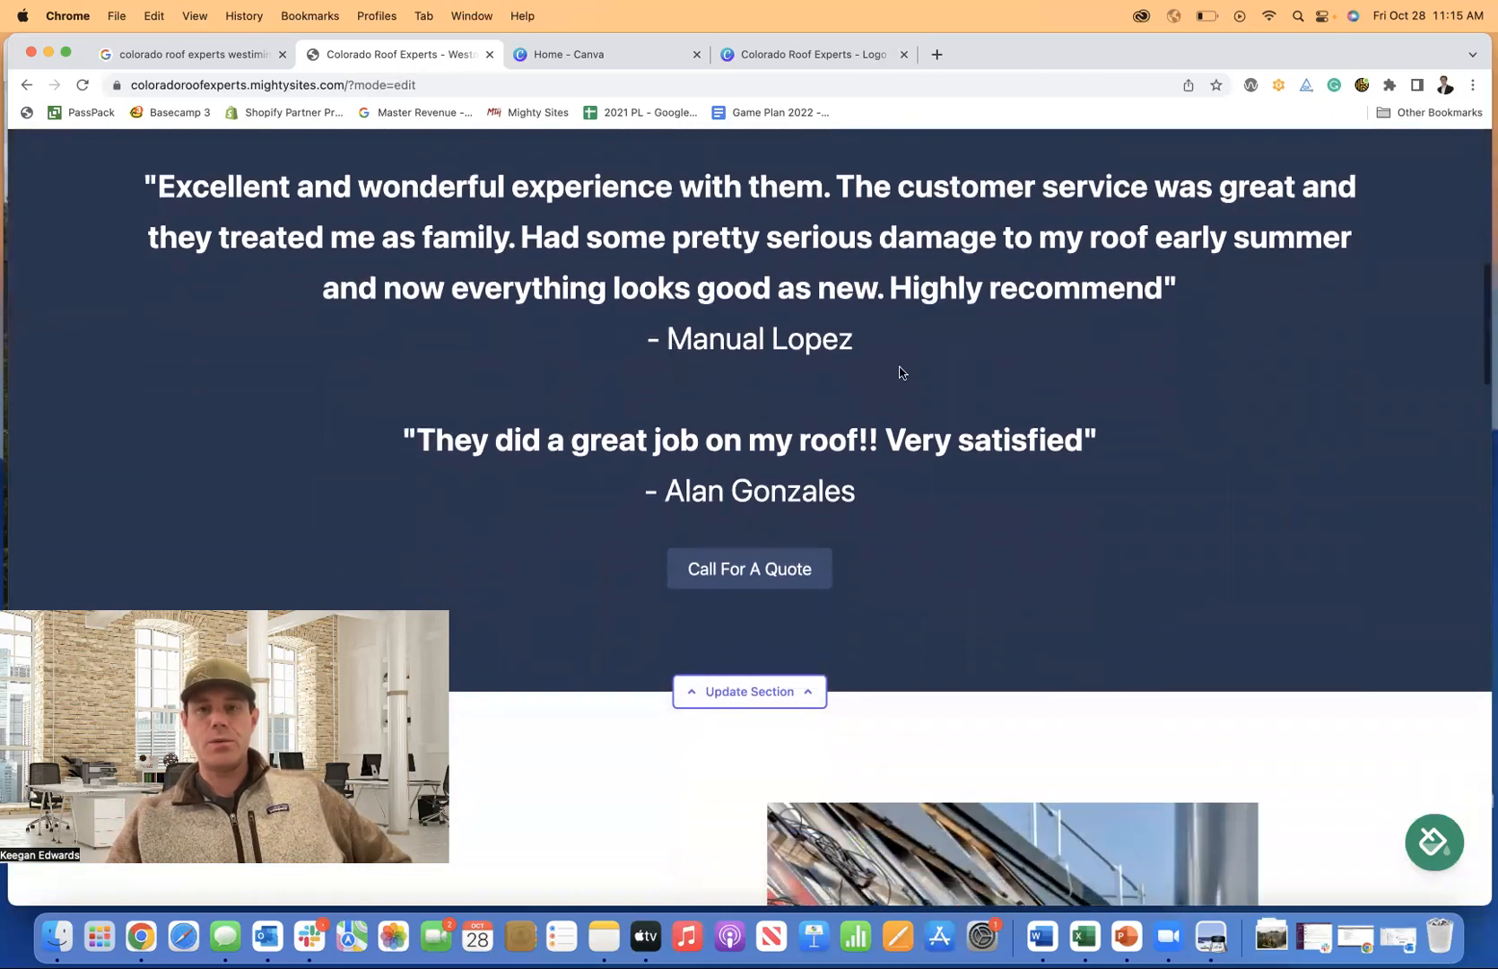
pyautogui.scroll(10, 901, 372)
pyautogui.scroll(-5, 898, 394)
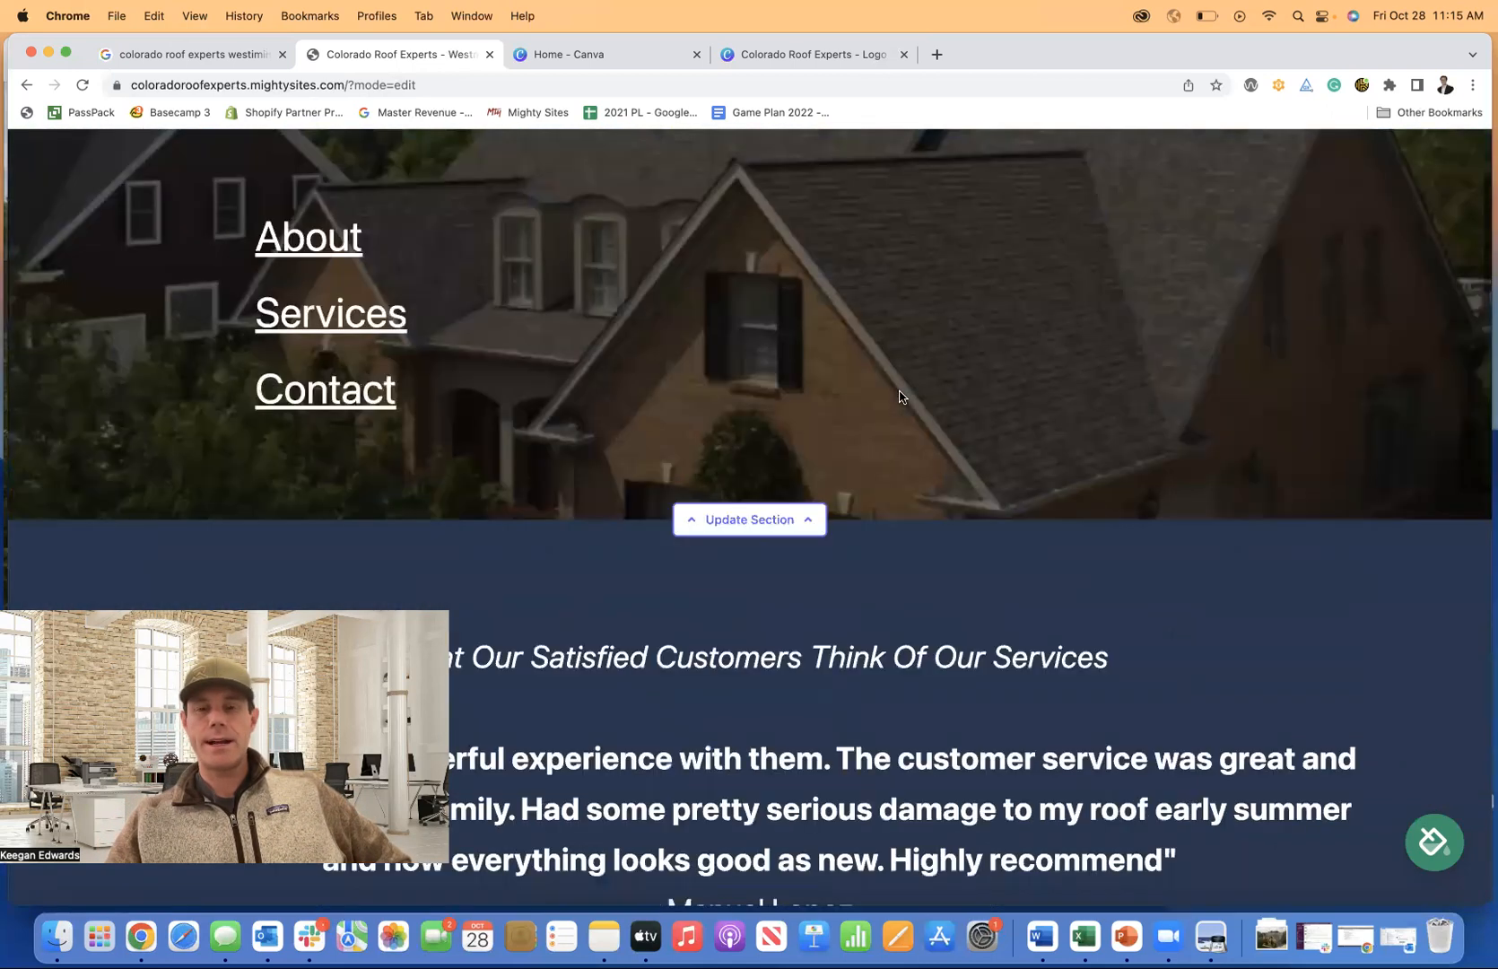
pyautogui.scroll(3, 751, 377)
pyautogui.scroll(-5, 751, 375)
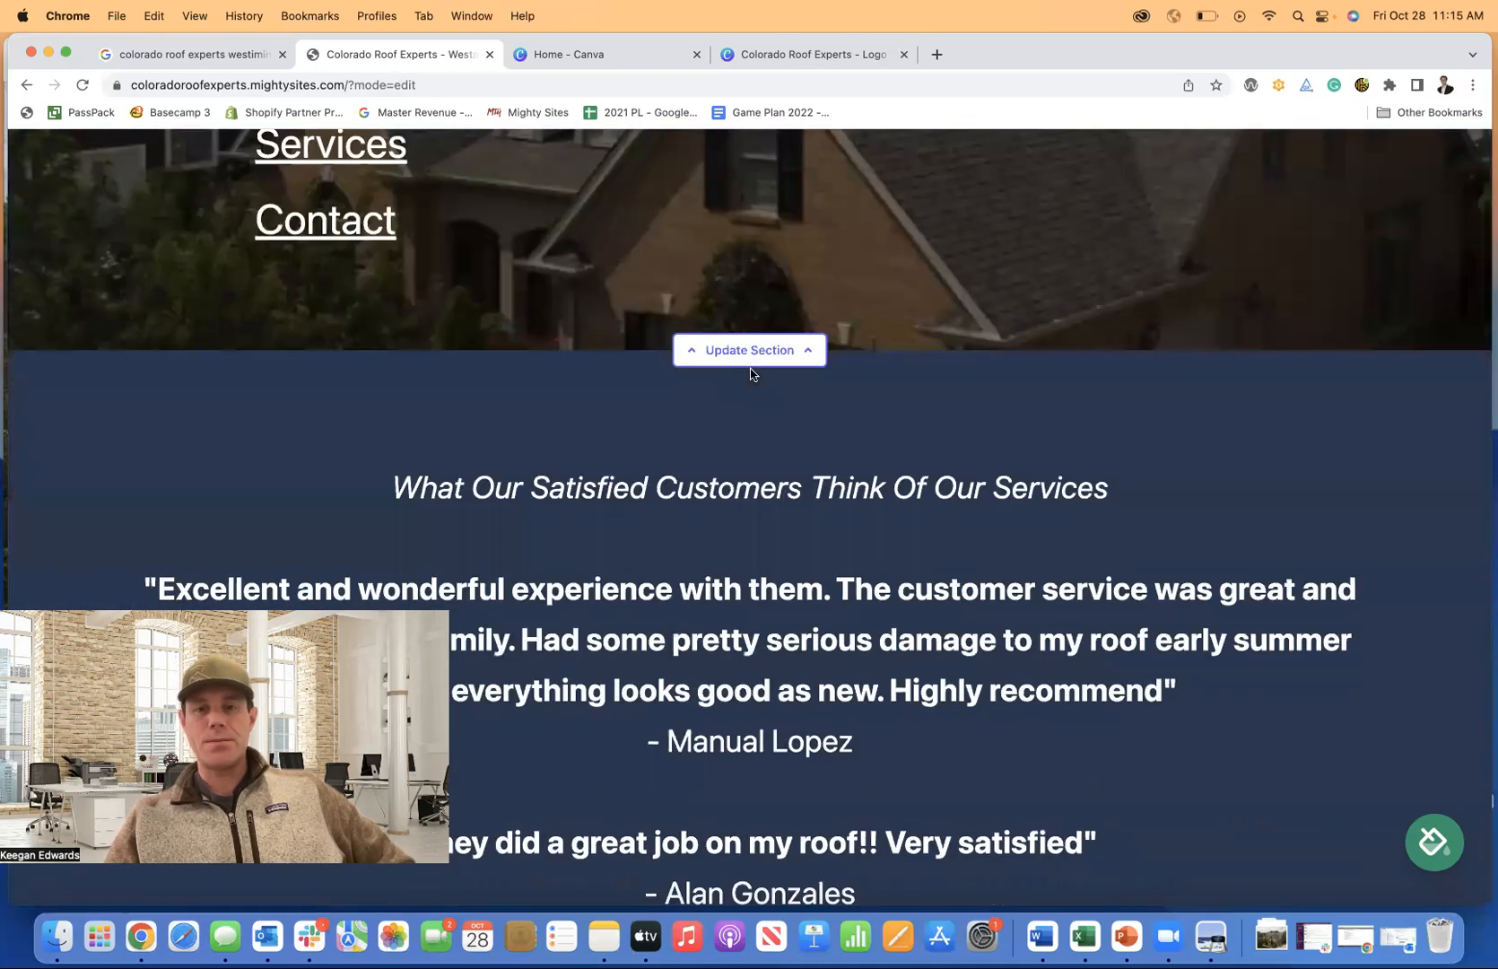
# Open the About Us section's title and copy for editing.
pyautogui.scroll(-10, 751, 374)
pyautogui.scroll(-3, 628, 368)
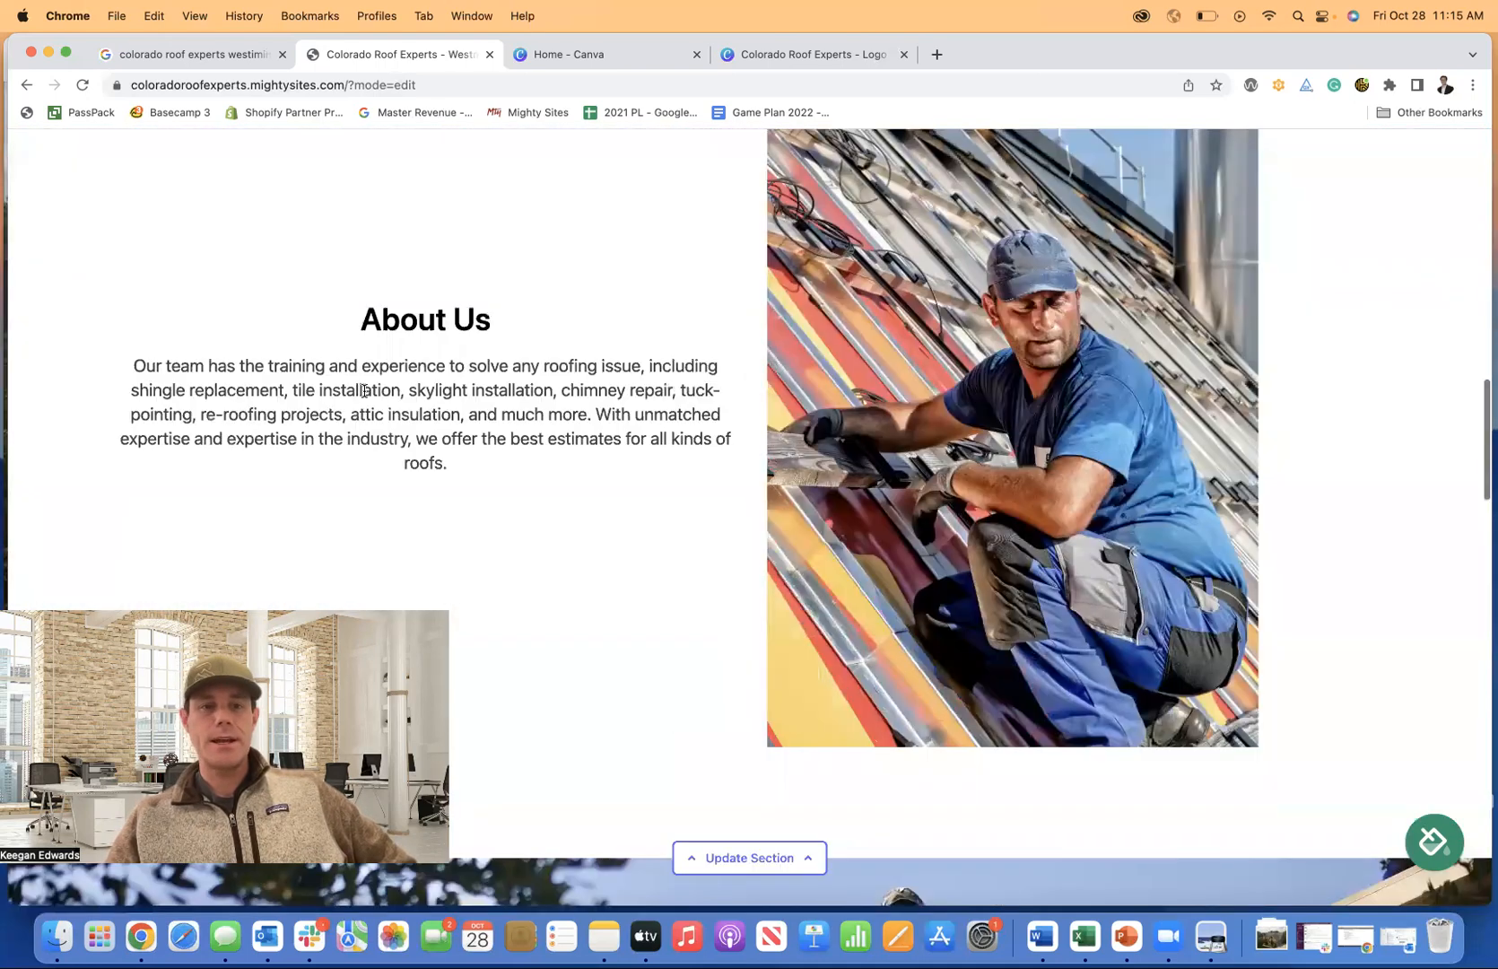
pyautogui.scroll(-1, 538, 403)
pyautogui.click(780, 763)
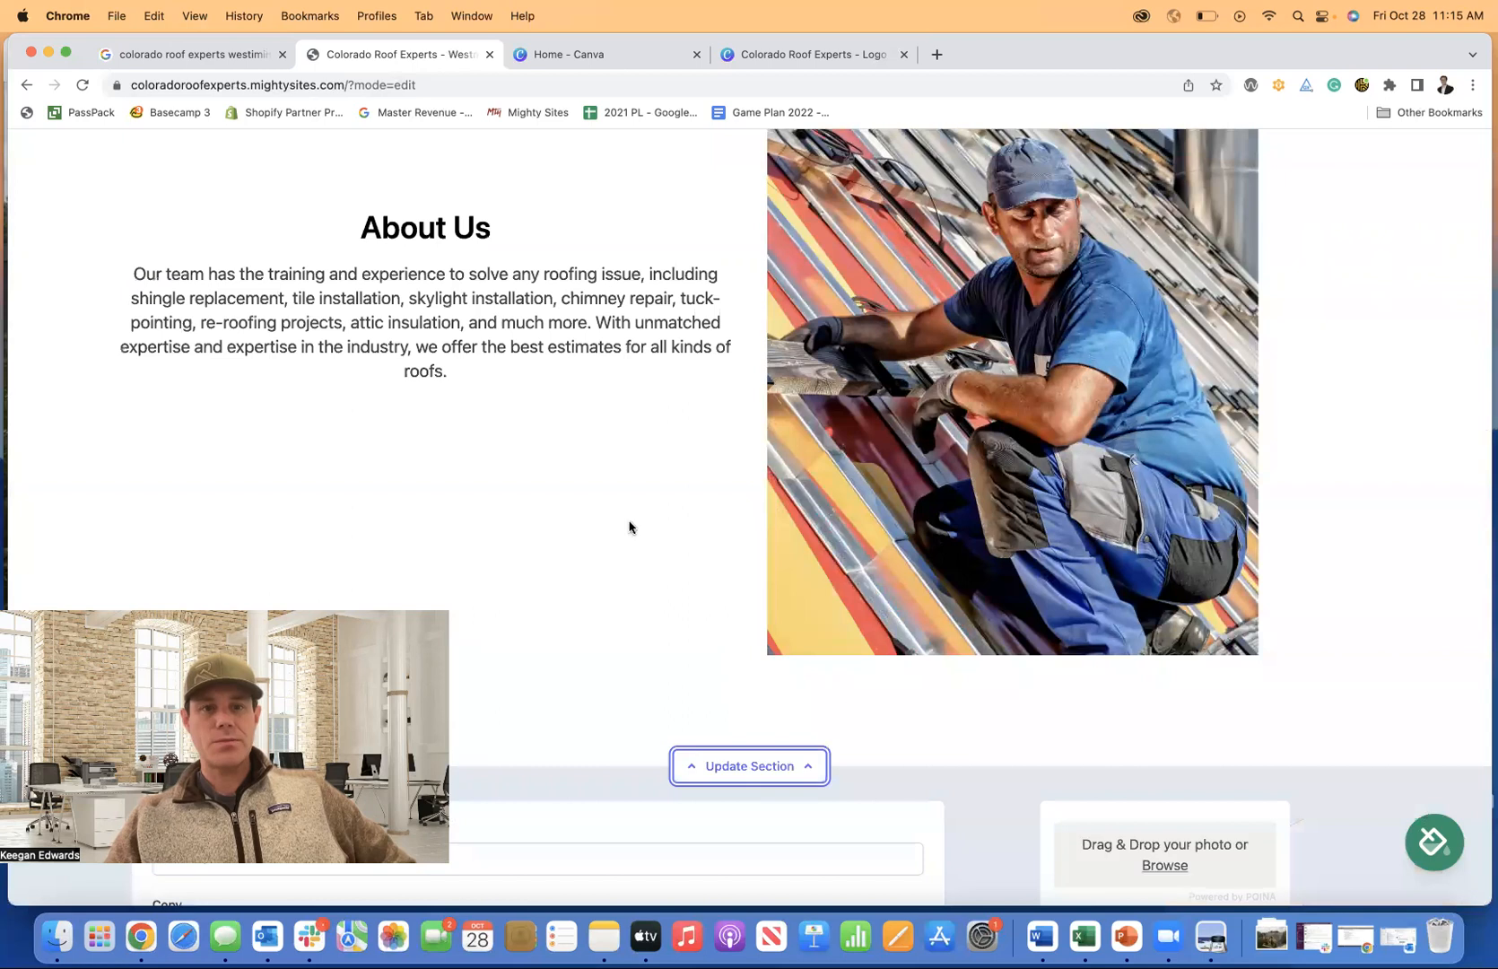
pyautogui.scroll(-1, 628, 524)
pyautogui.scroll(-5, 628, 523)
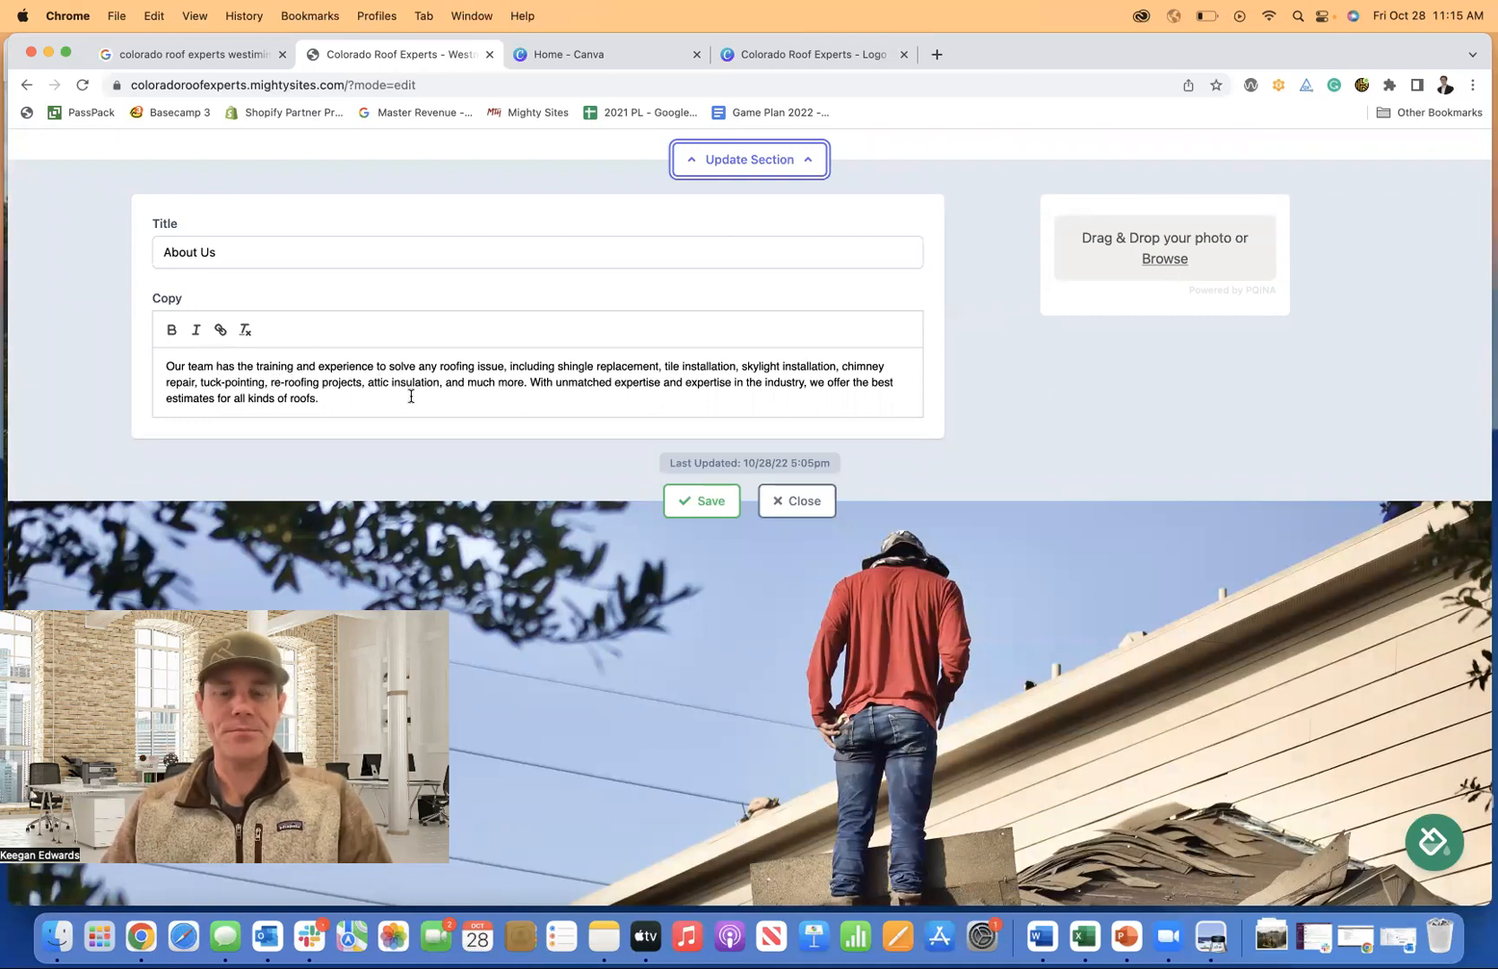
# Close the reviews popup and select the 'From Colorado Roof Experts' description in the business panel.
pyautogui.click(175, 55)
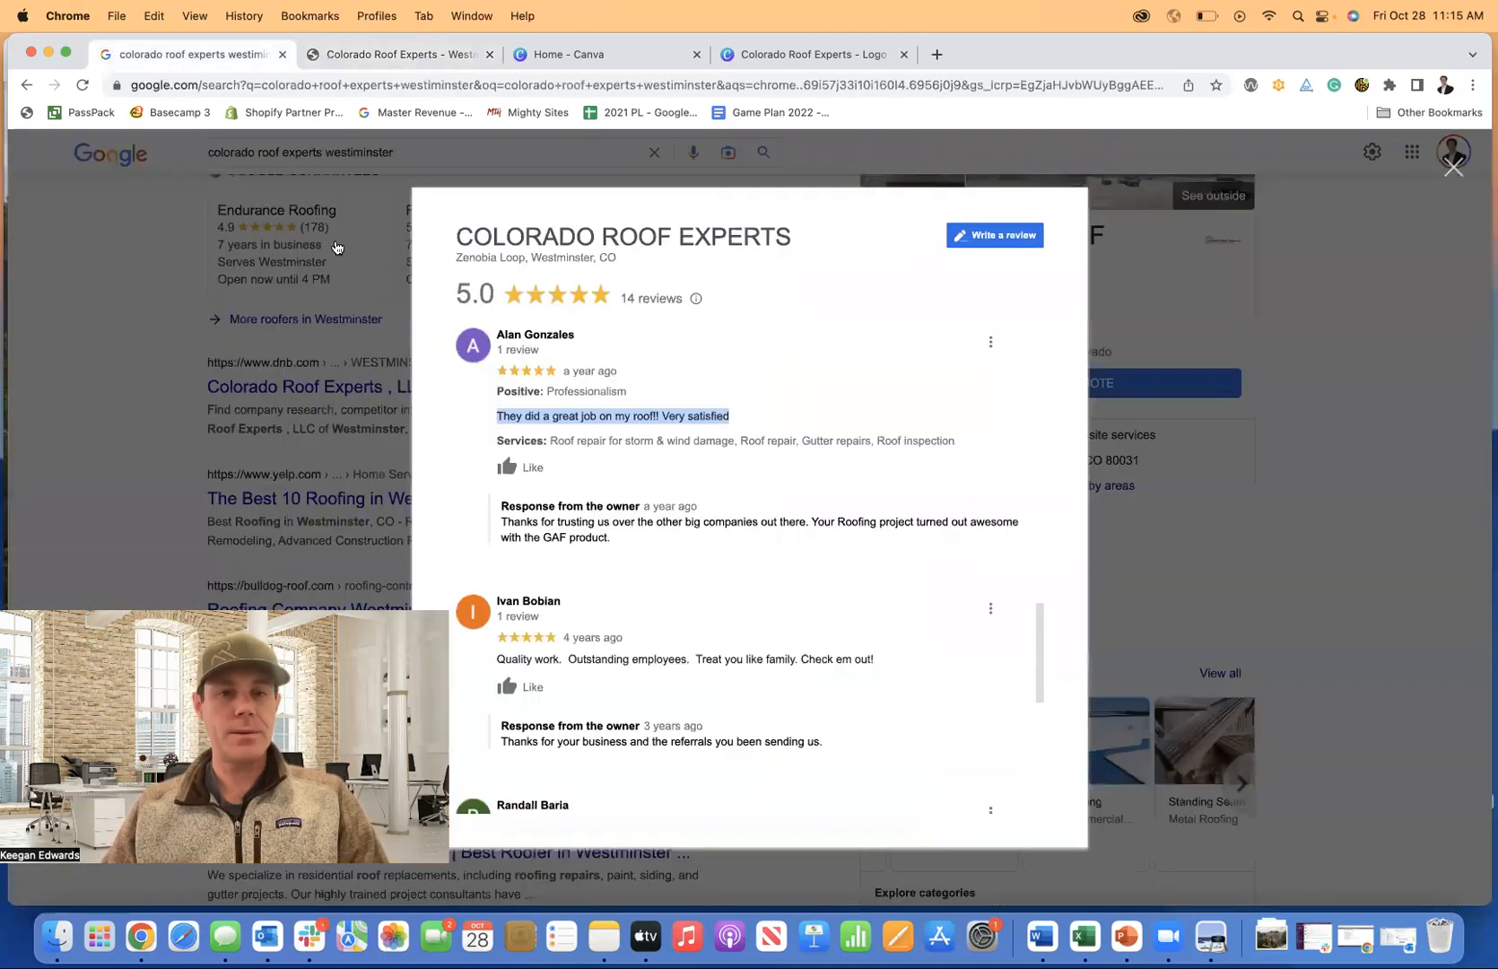
pyautogui.click(311, 287)
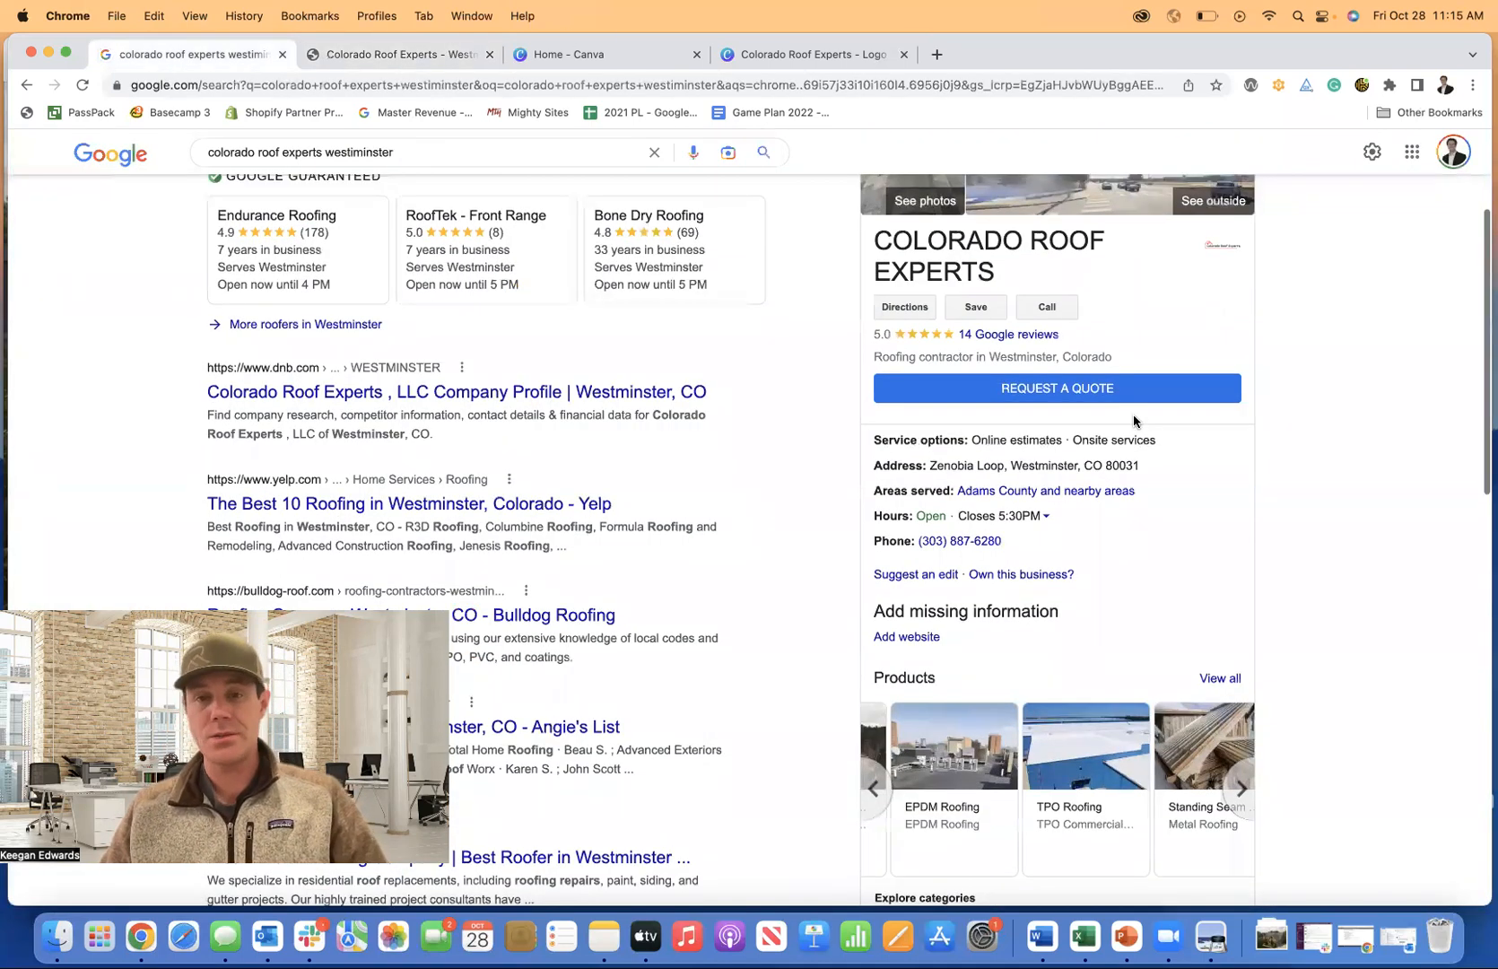
pyautogui.scroll(-5, 1142, 419)
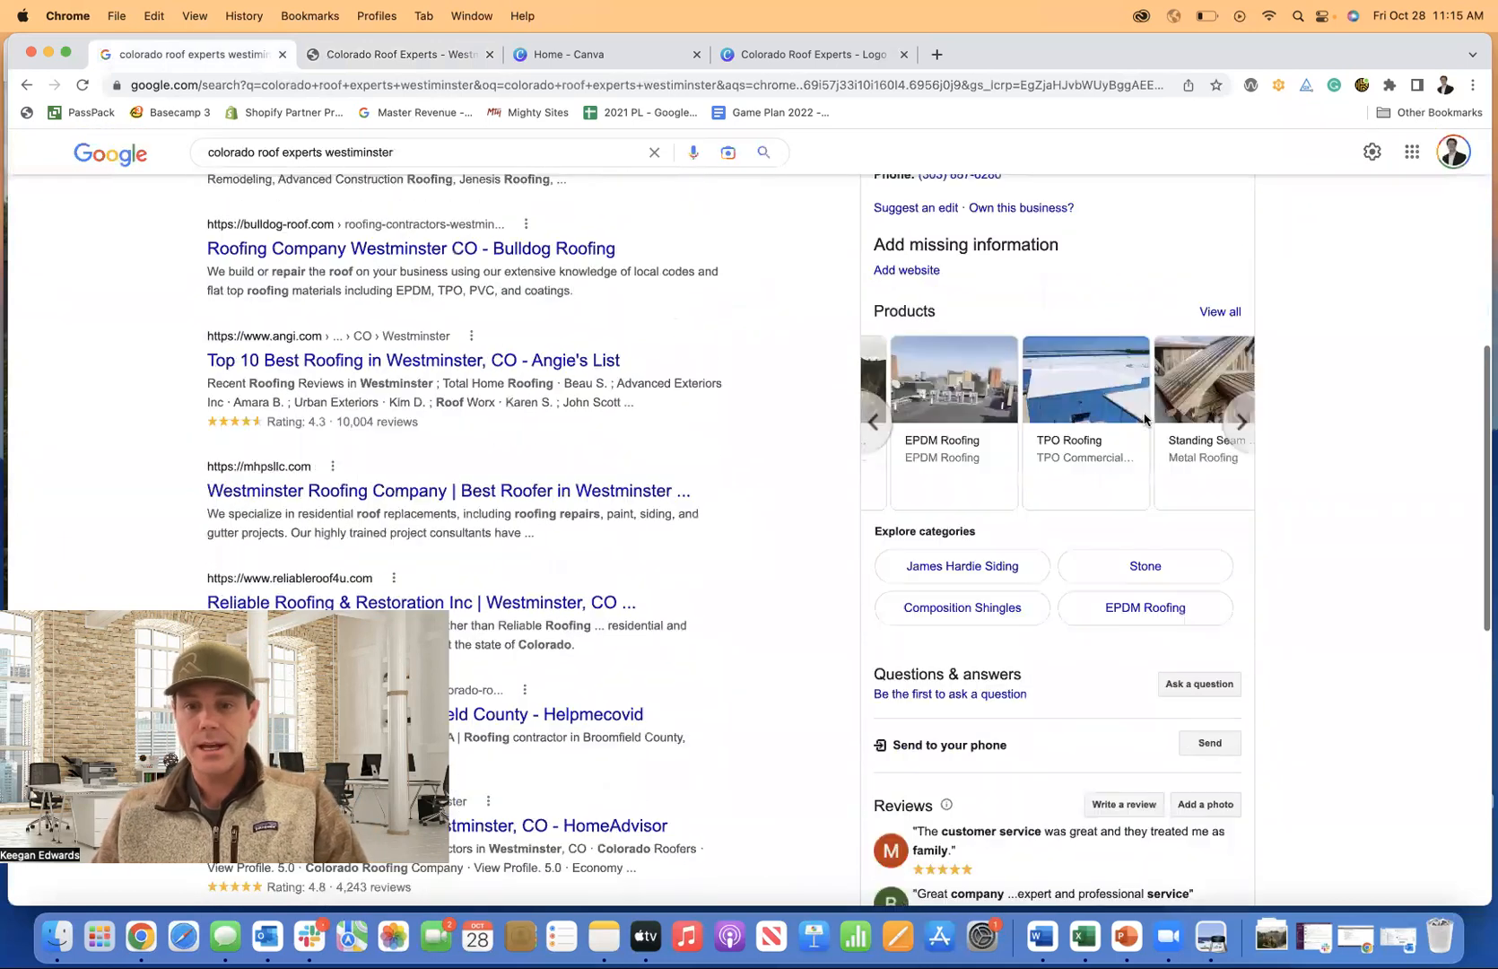
pyautogui.scroll(-6, 1143, 419)
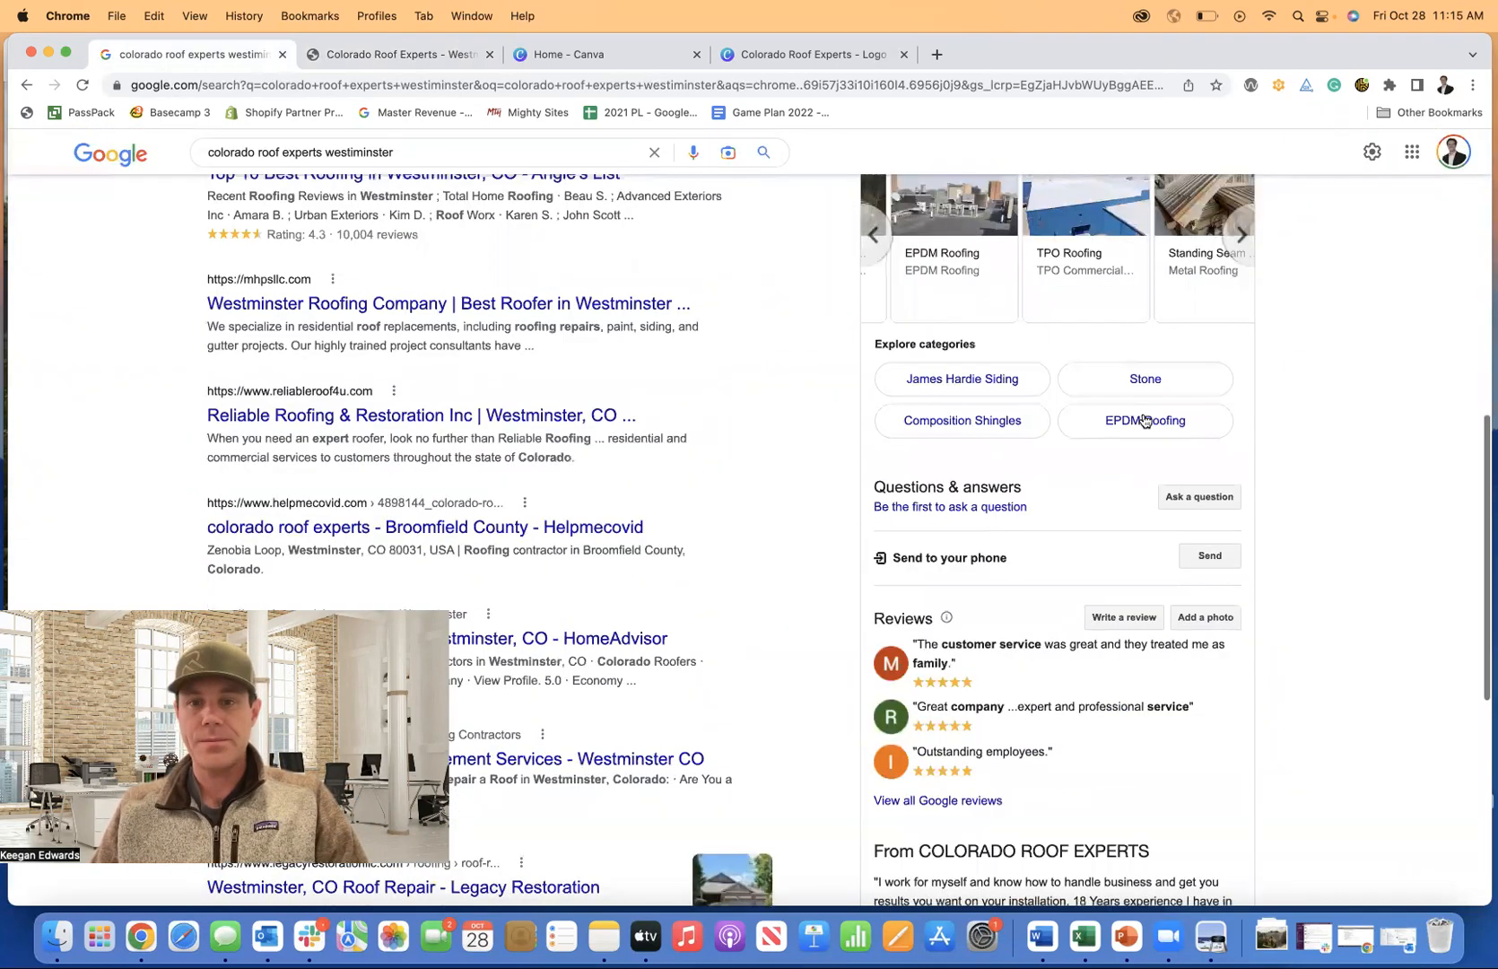
pyautogui.scroll(-2, 1197, 563)
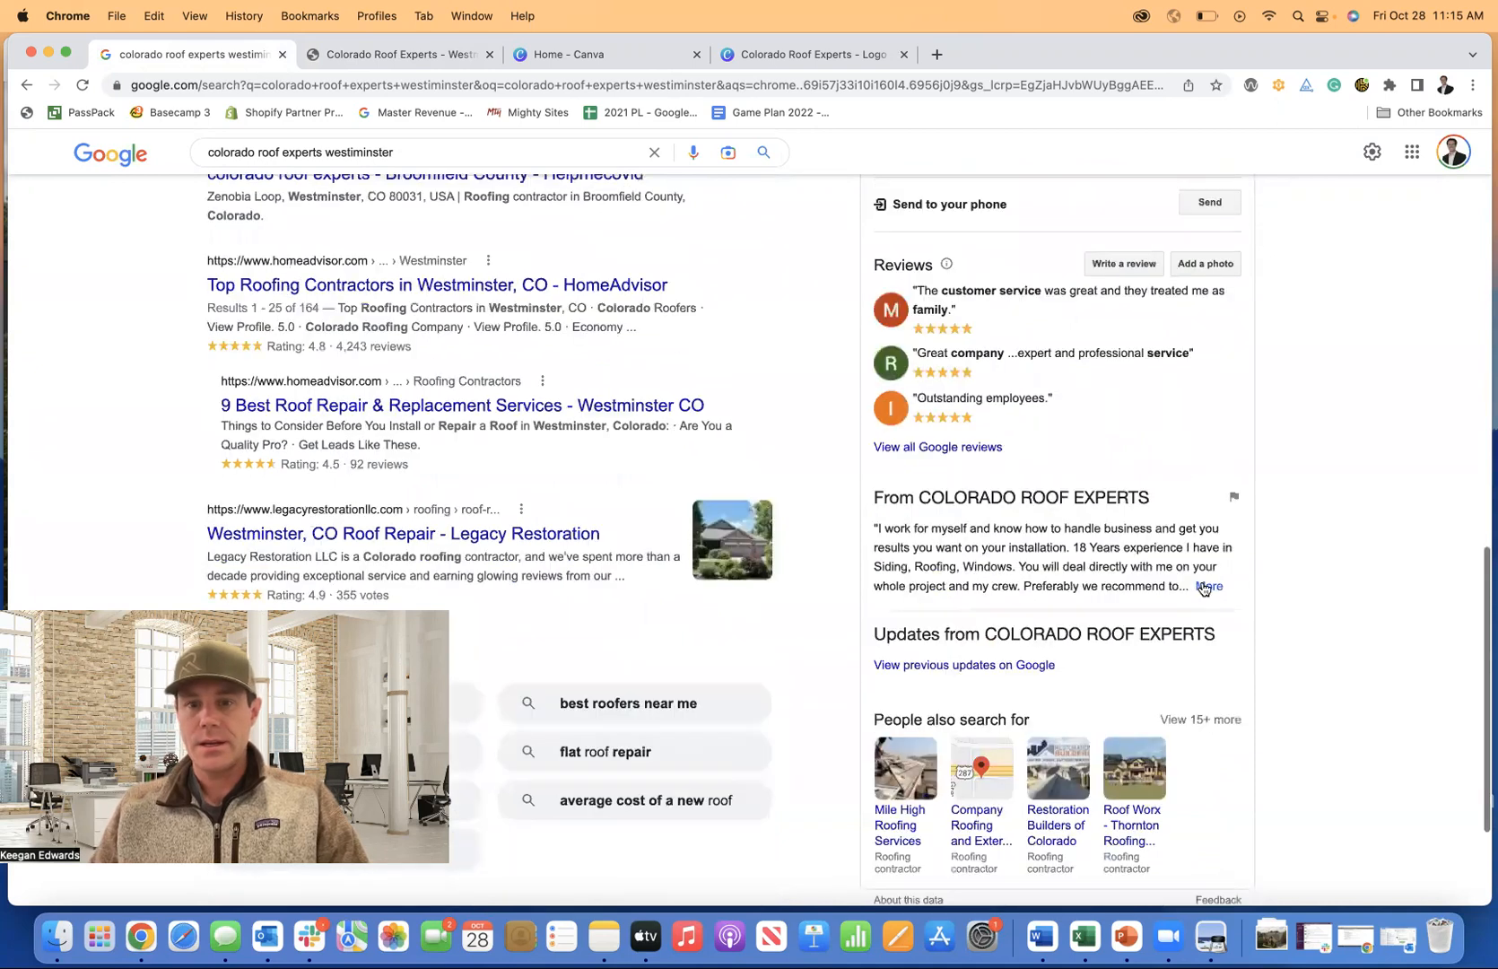
pyautogui.moveTo(876, 525); pyautogui.dragTo(1112, 695)
pyautogui.press('super+c')
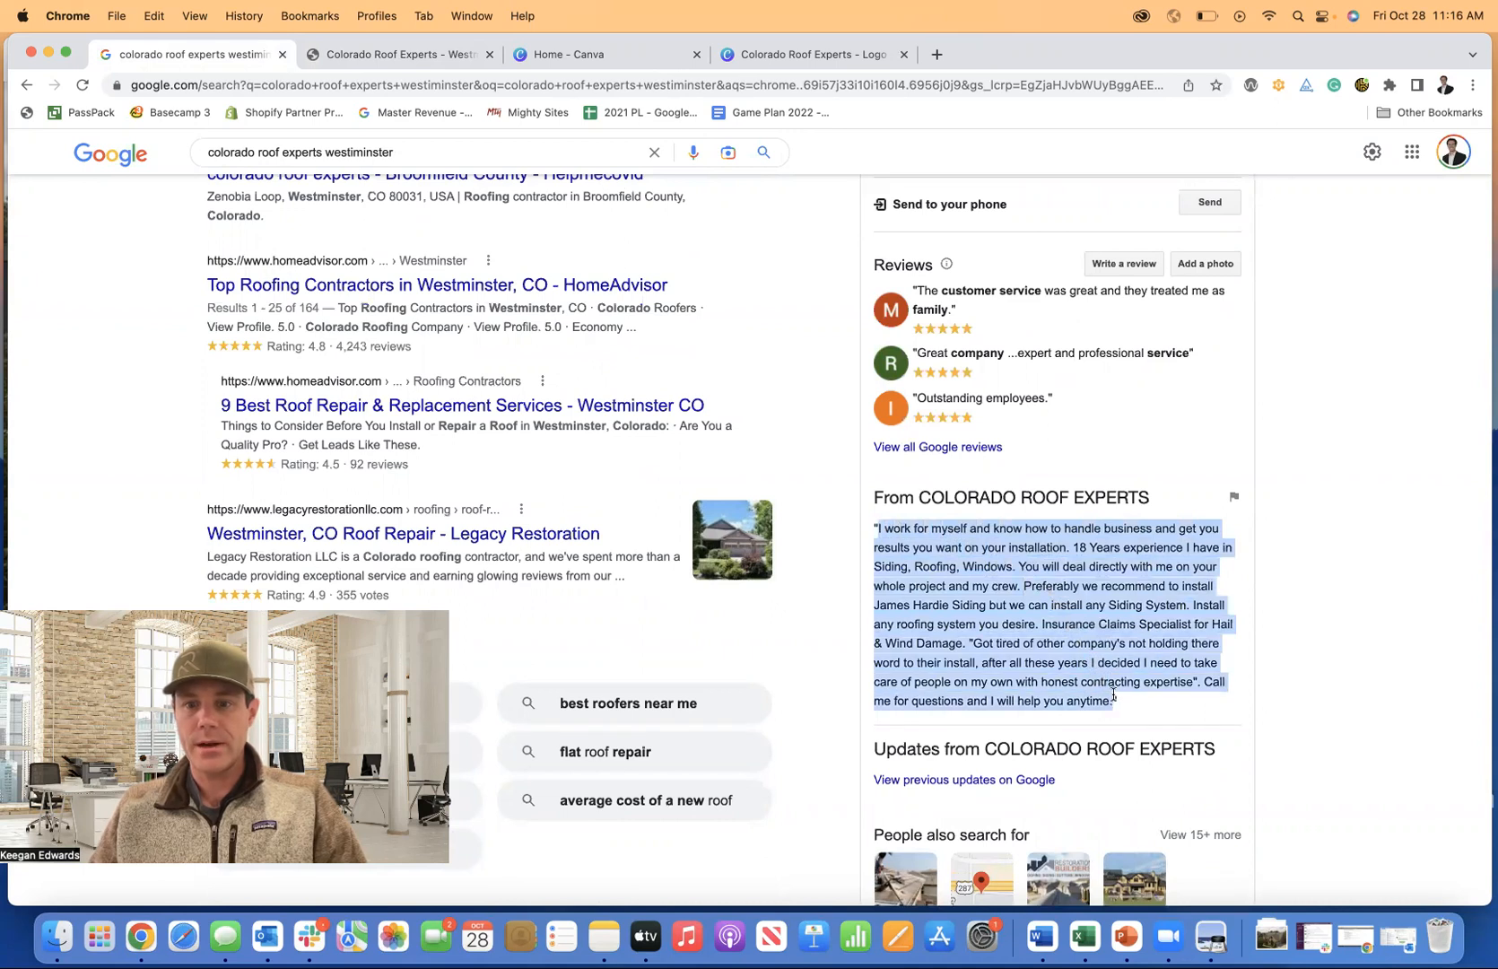
# Paste the company description as a new second paragraph of the About Us copy.
pyautogui.click(344, 59)
pyautogui.click(366, 406)
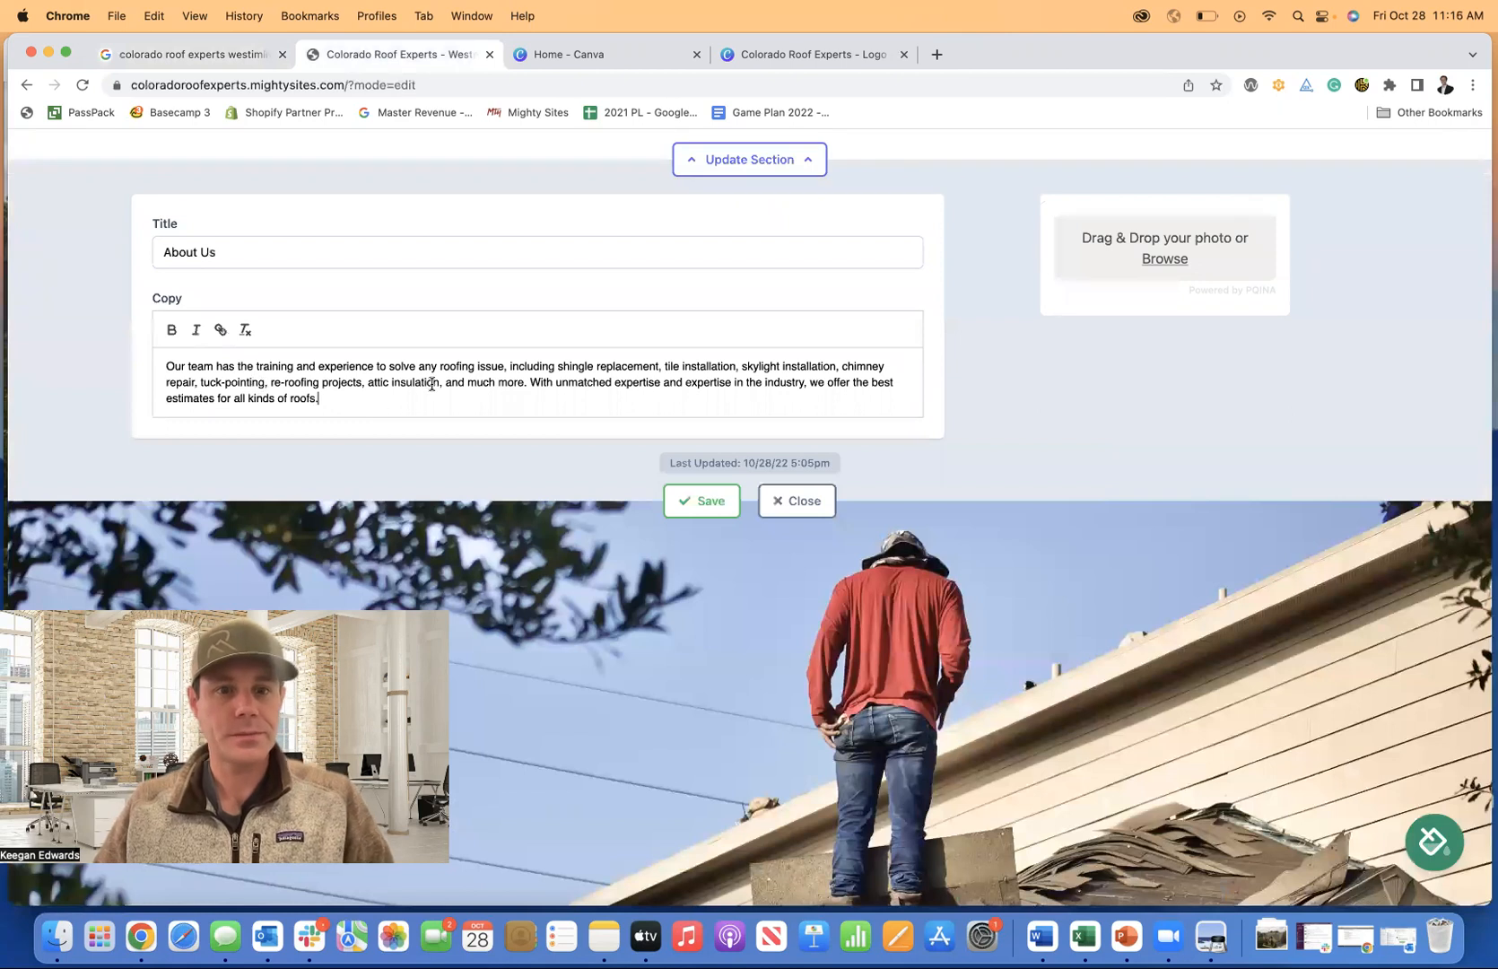
pyautogui.press('Return')
pyautogui.press('Return')
pyautogui.press('super+v')
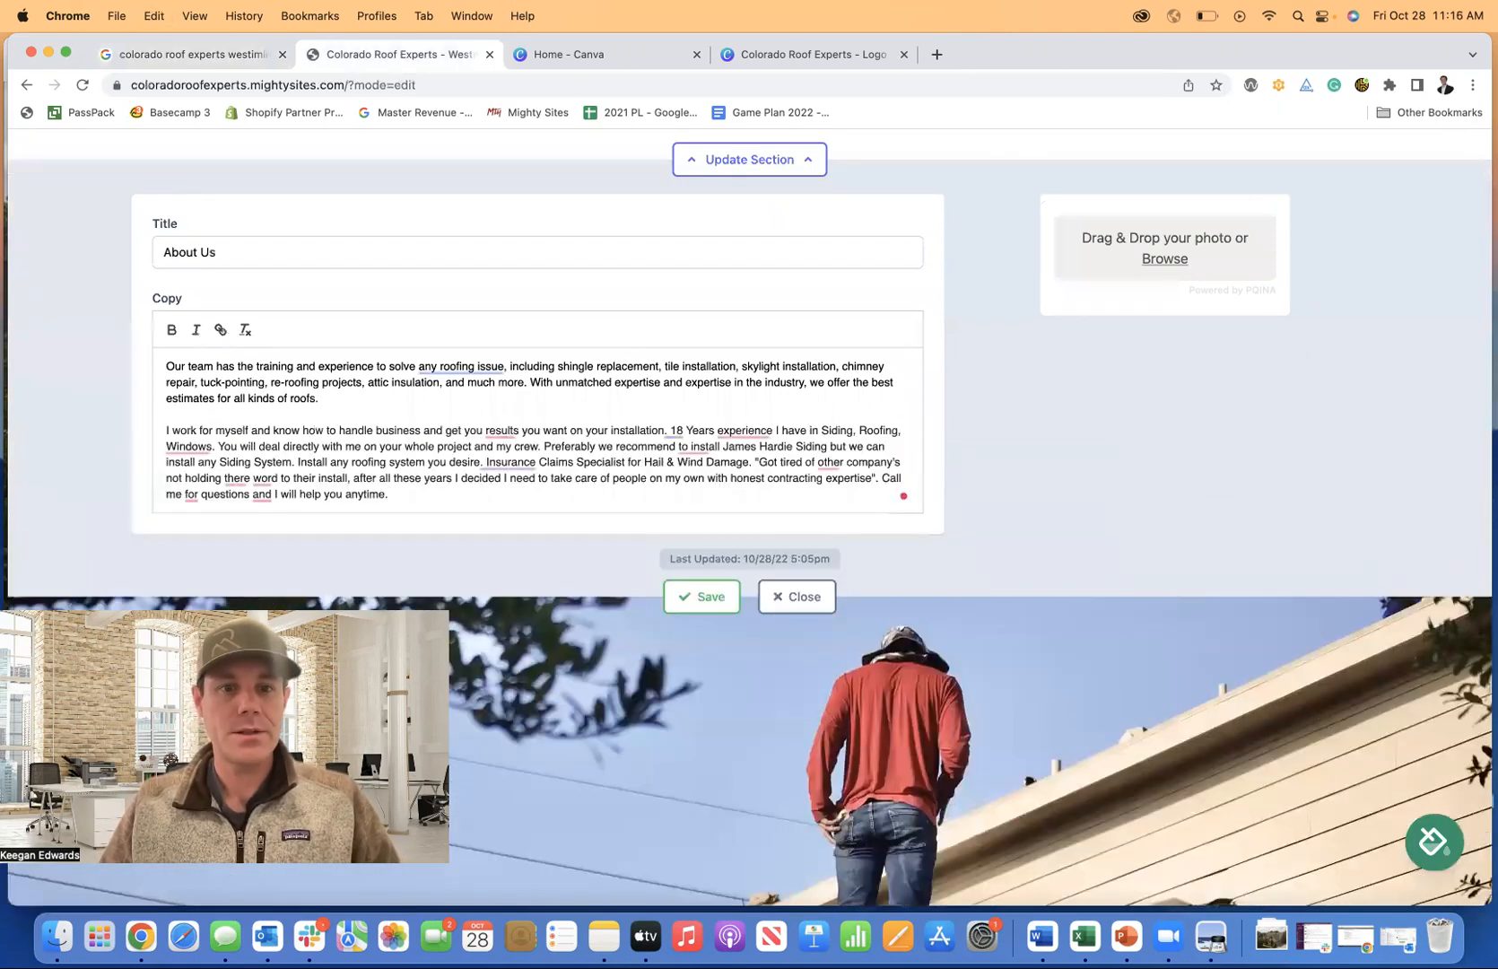
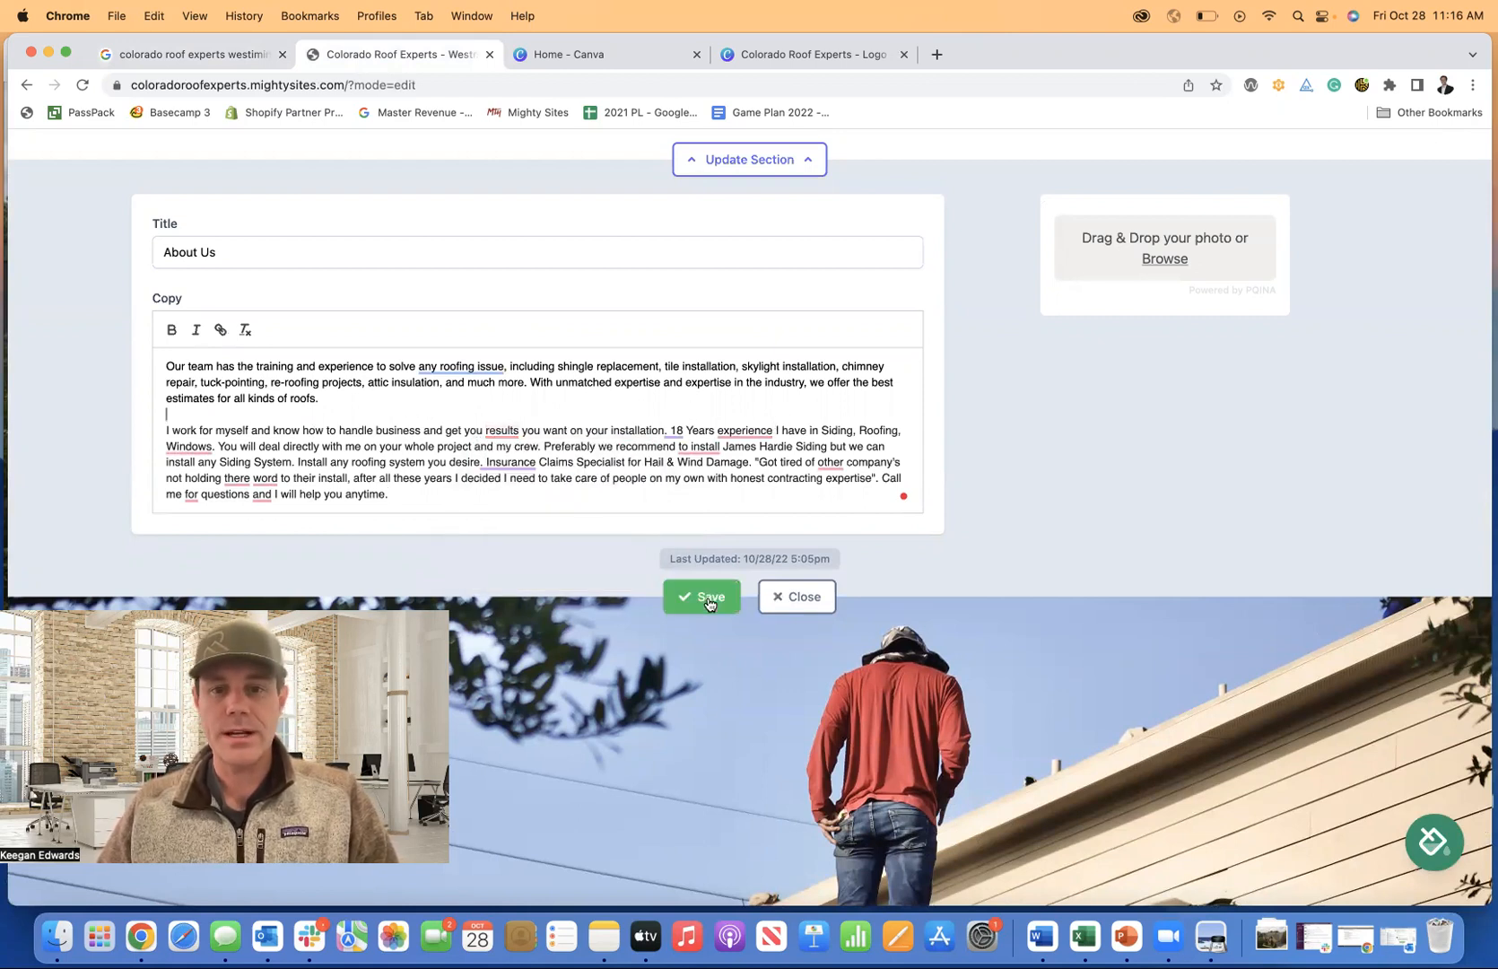
# Save the About Us copy and scroll down to the Roofing Repair and Construction Services list.
pyautogui.click(788, 602)
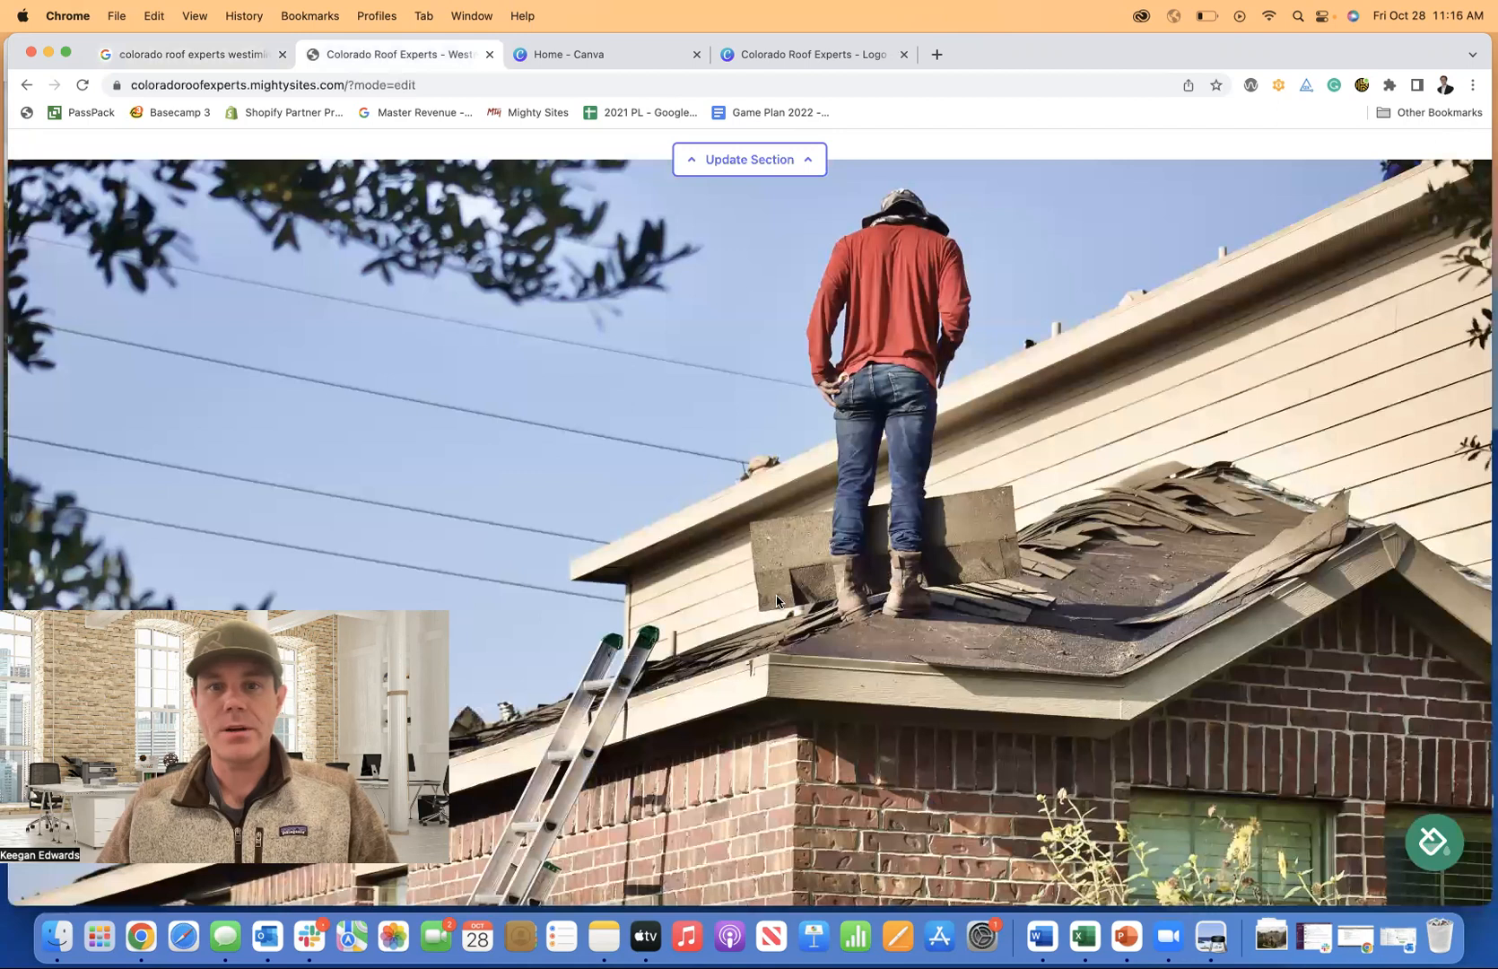
pyautogui.scroll(5, 776, 601)
pyautogui.scroll(4, 772, 601)
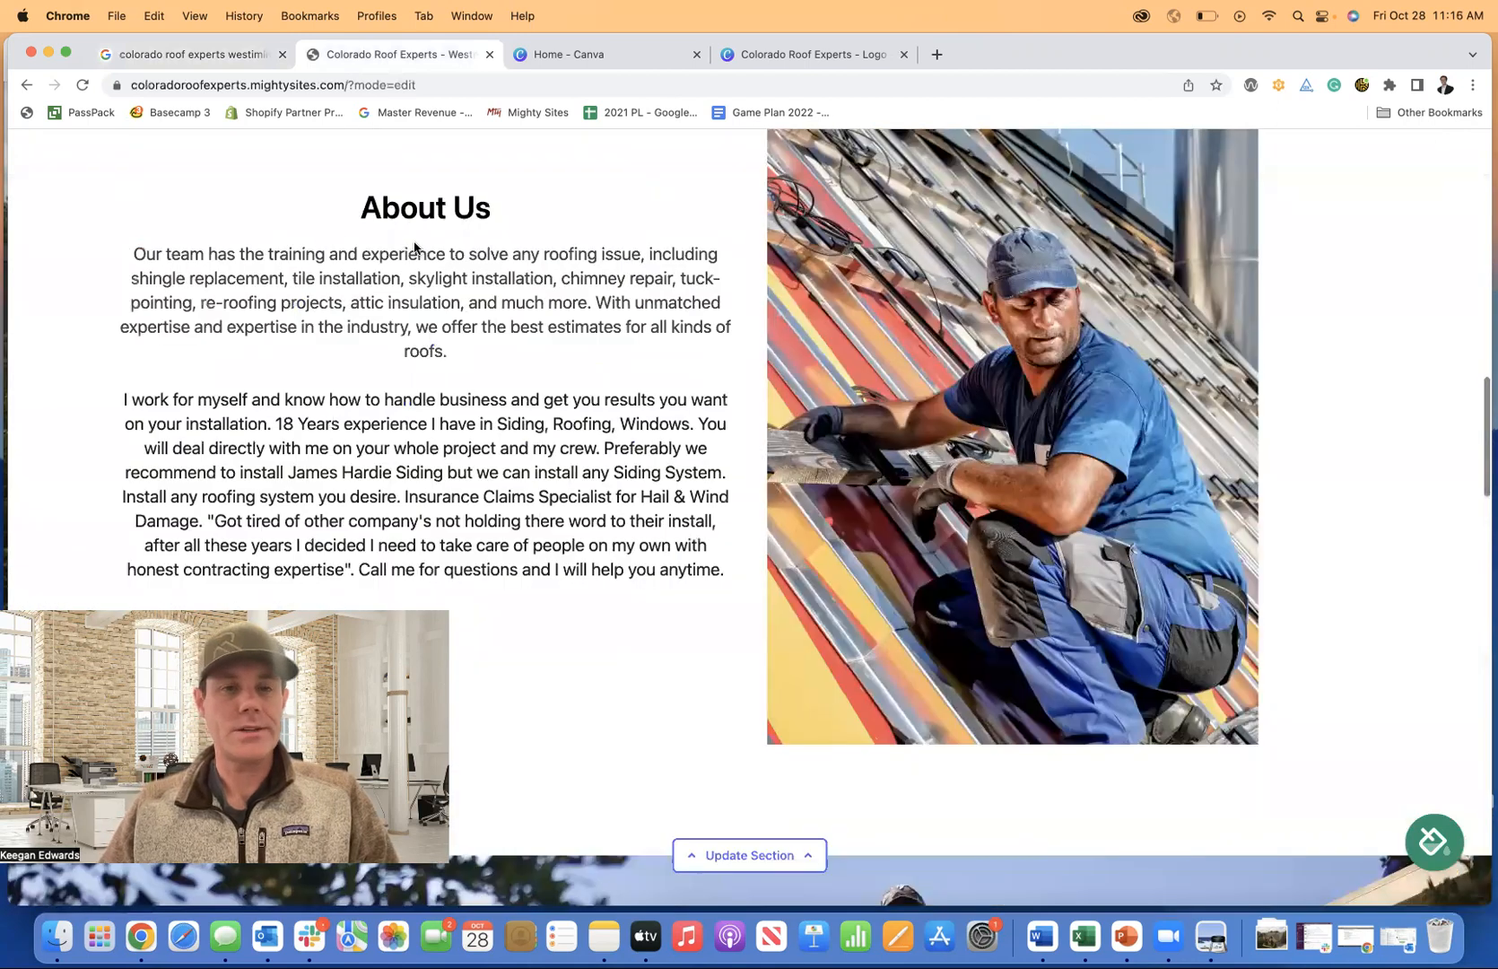
pyautogui.scroll(-2, 482, 364)
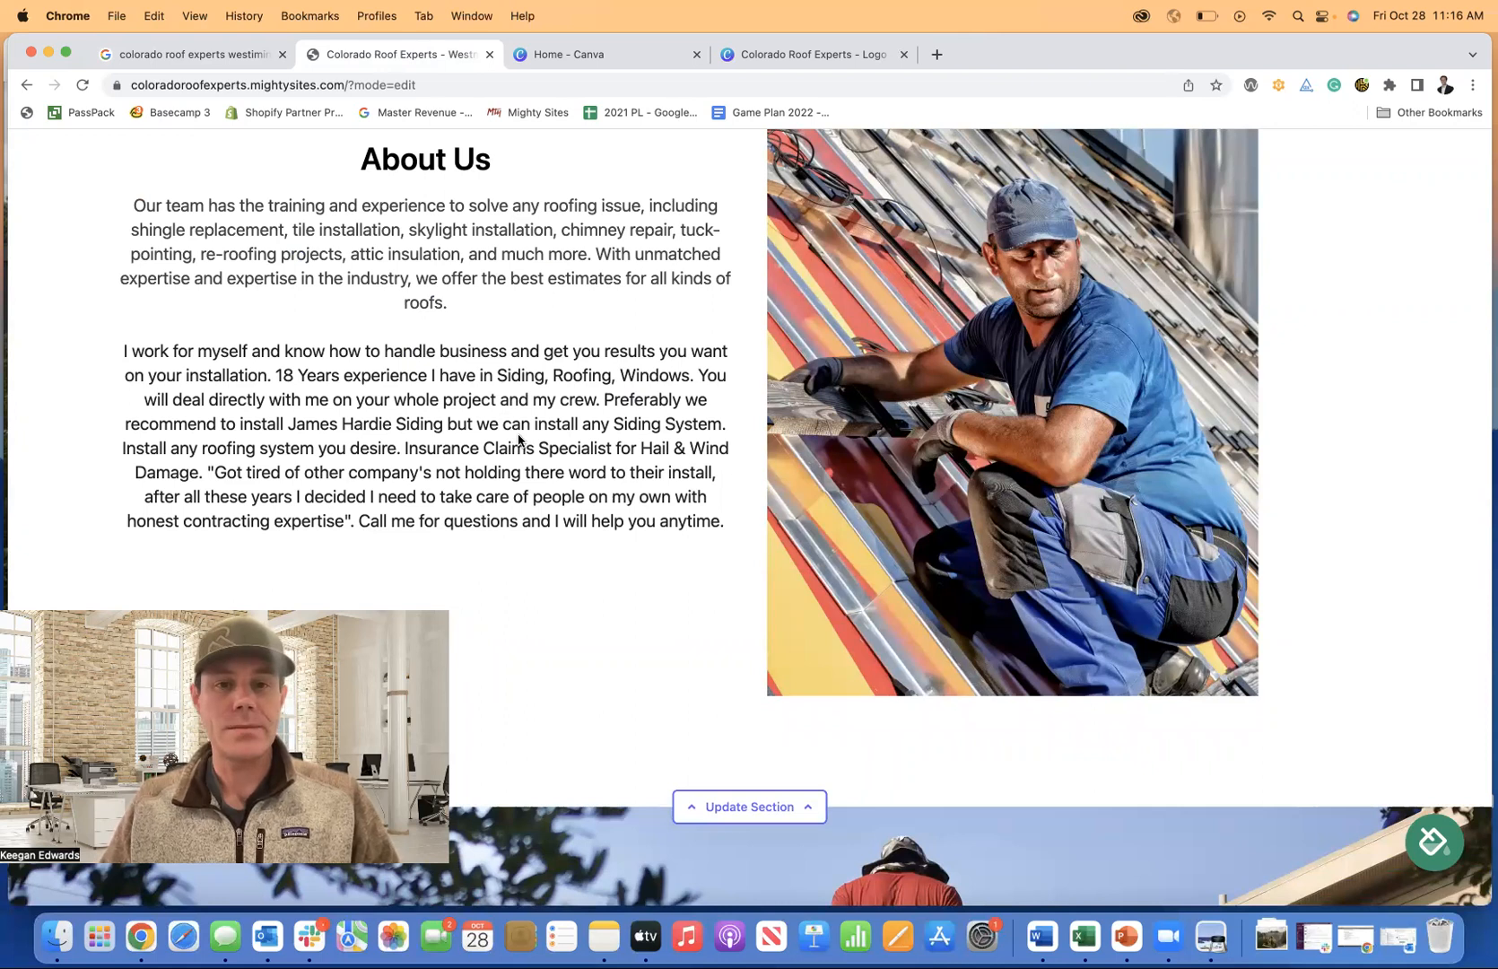
pyautogui.scroll(-2, 519, 439)
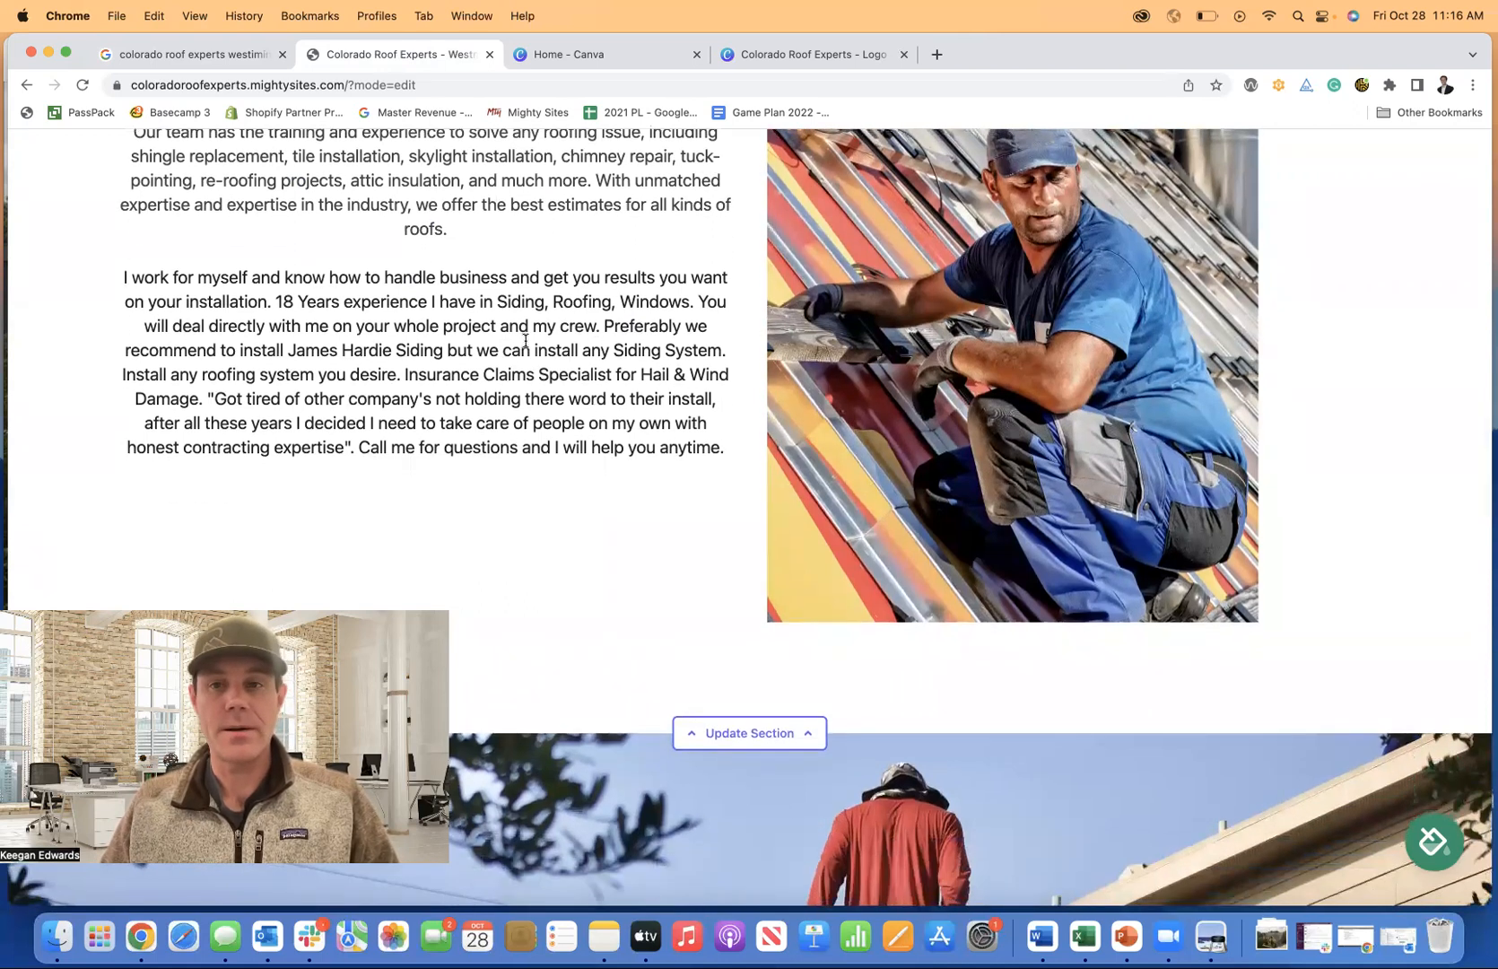
pyautogui.scroll(-4, 524, 340)
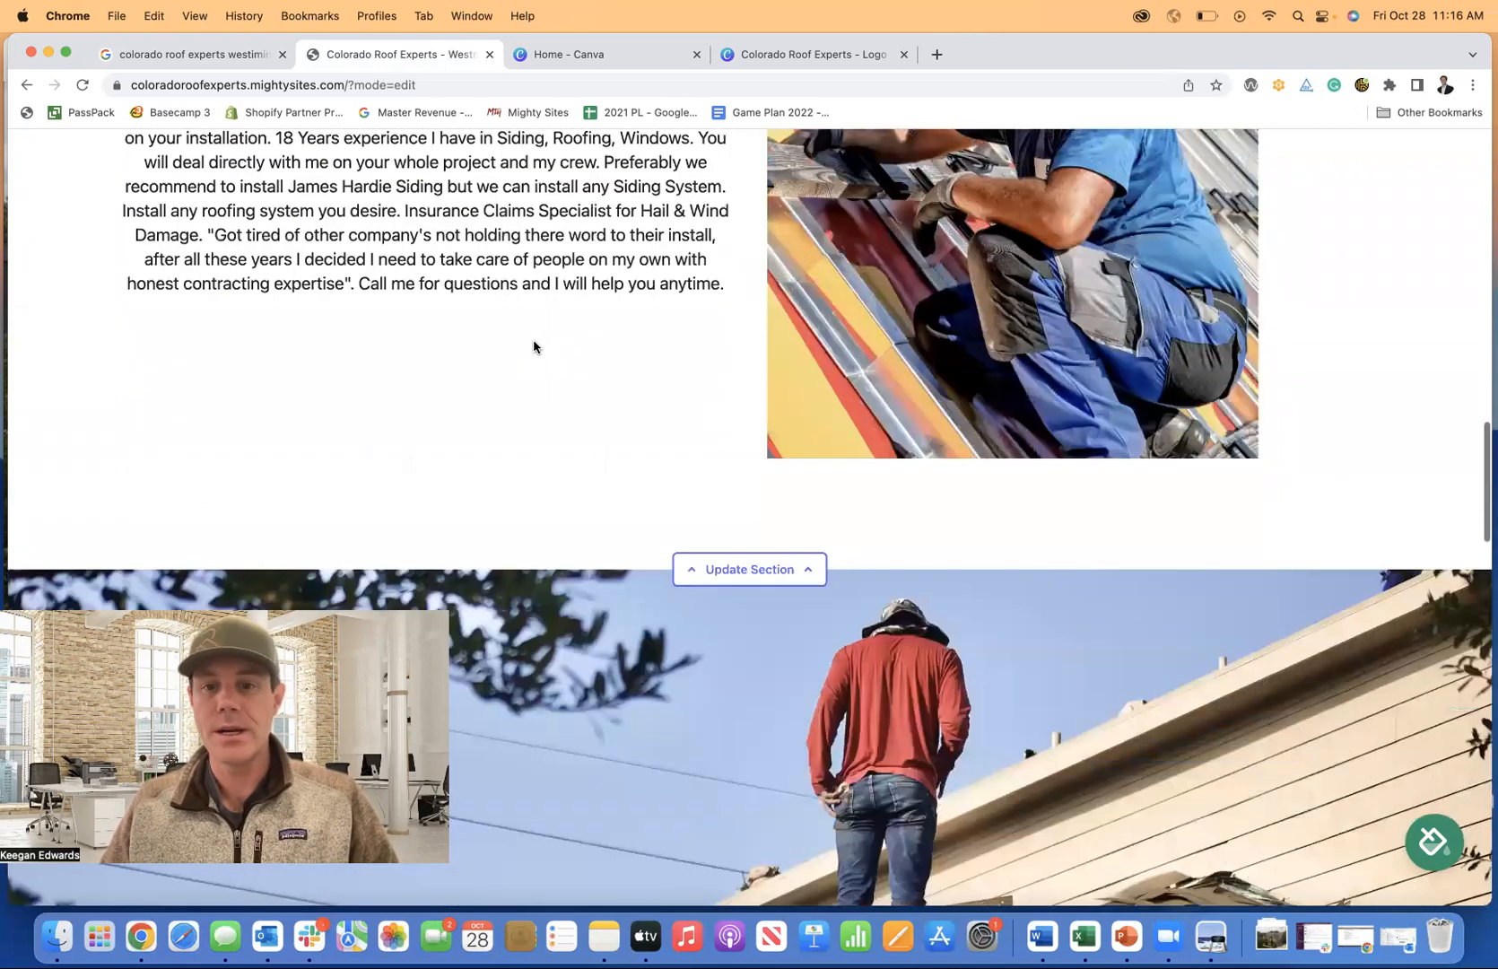
pyautogui.scroll(-10, 646, 345)
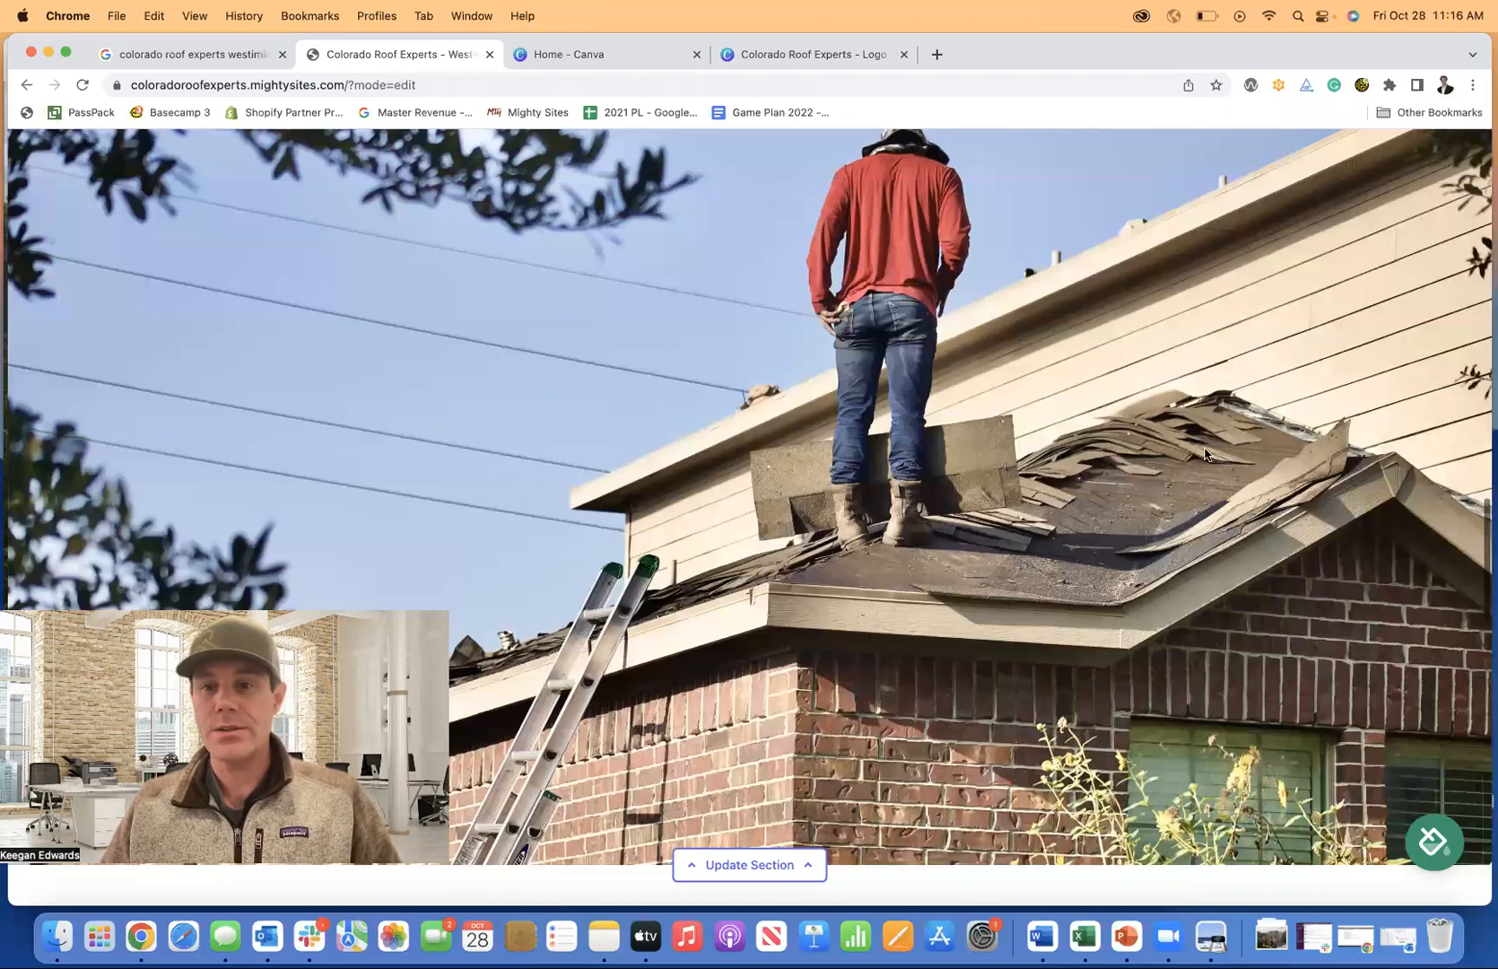
pyautogui.scroll(1, 1010, 531)
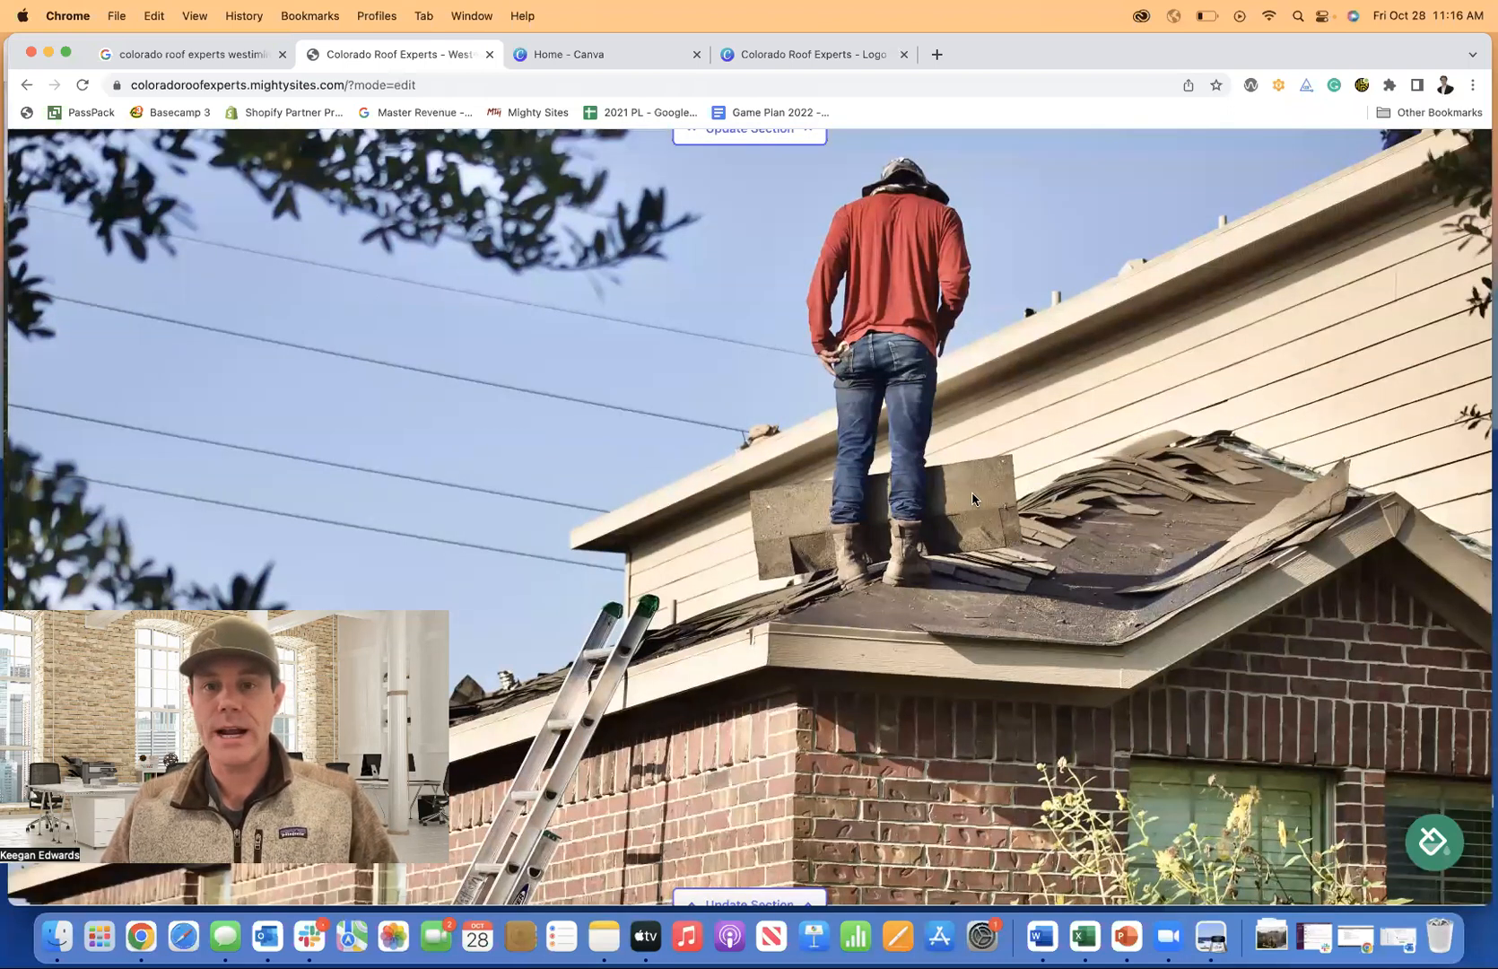
pyautogui.scroll(-5, 972, 499)
pyautogui.scroll(-12, 973, 498)
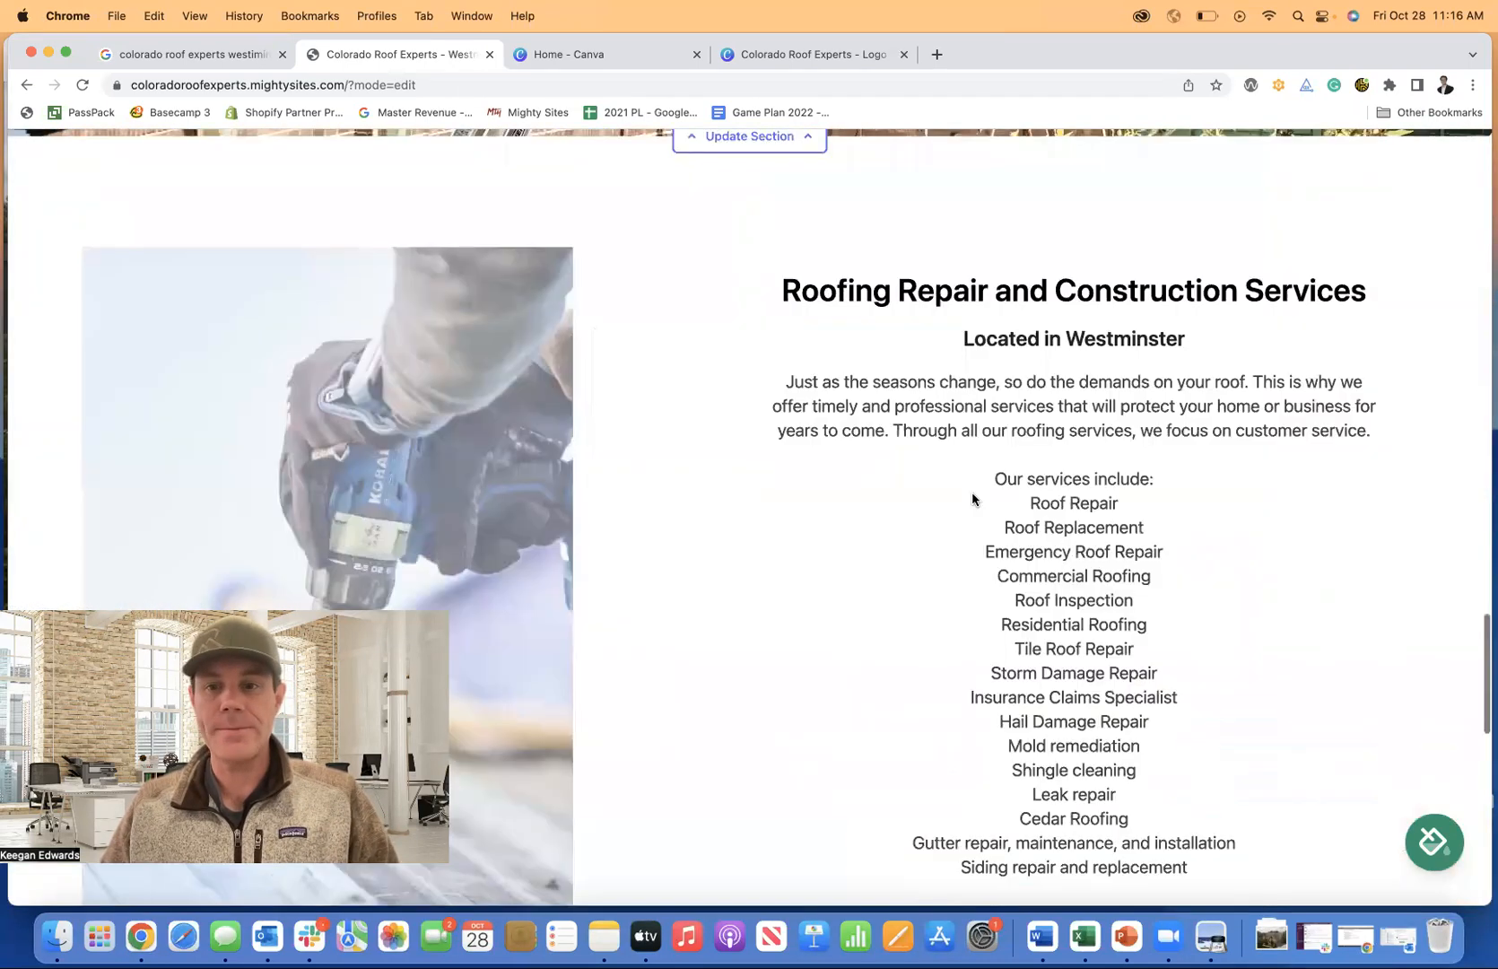
pyautogui.scroll(-1, 1103, 583)
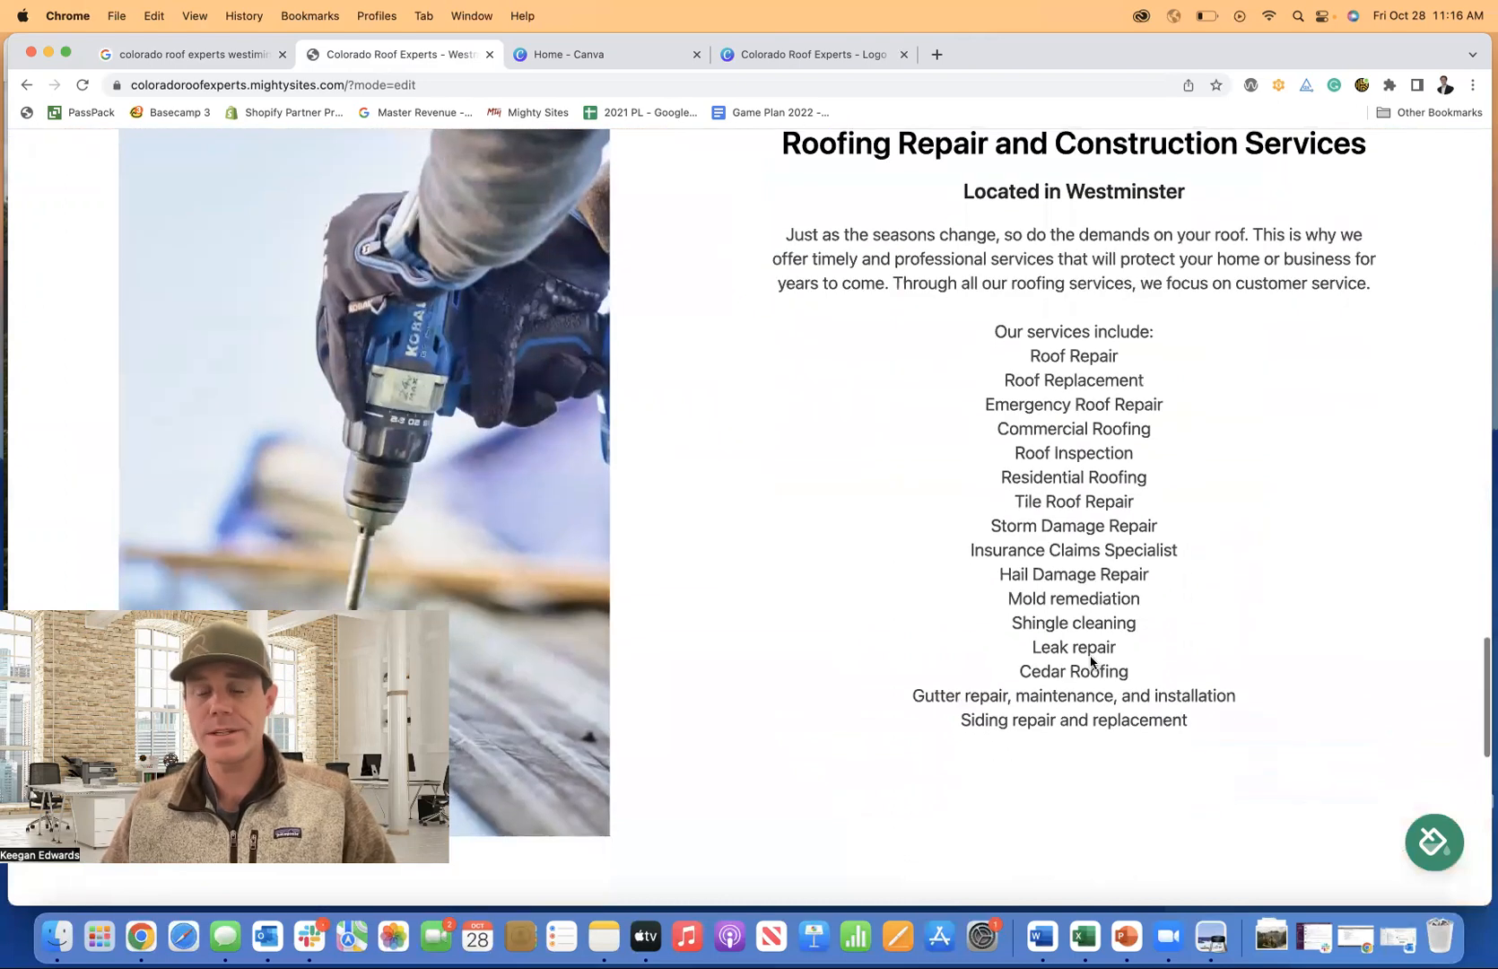
# Return to the 'colorado roof experts westminster' Google results and scroll to the Explore categories.
pyautogui.click(222, 56)
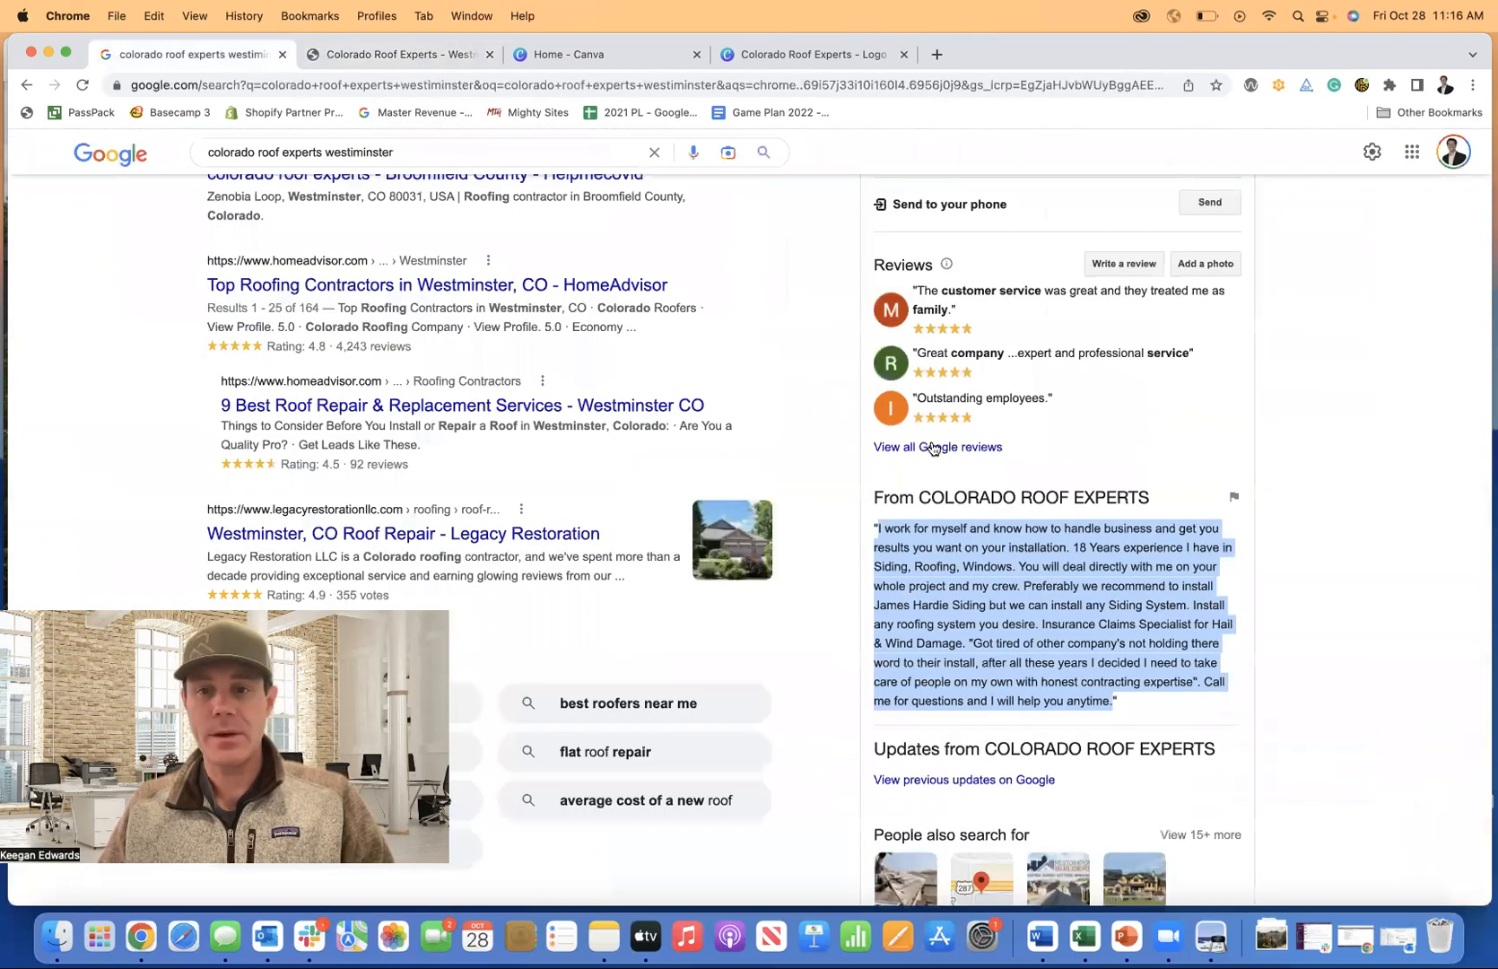
pyautogui.scroll(2, 1145, 489)
pyautogui.scroll(3, 920, 417)
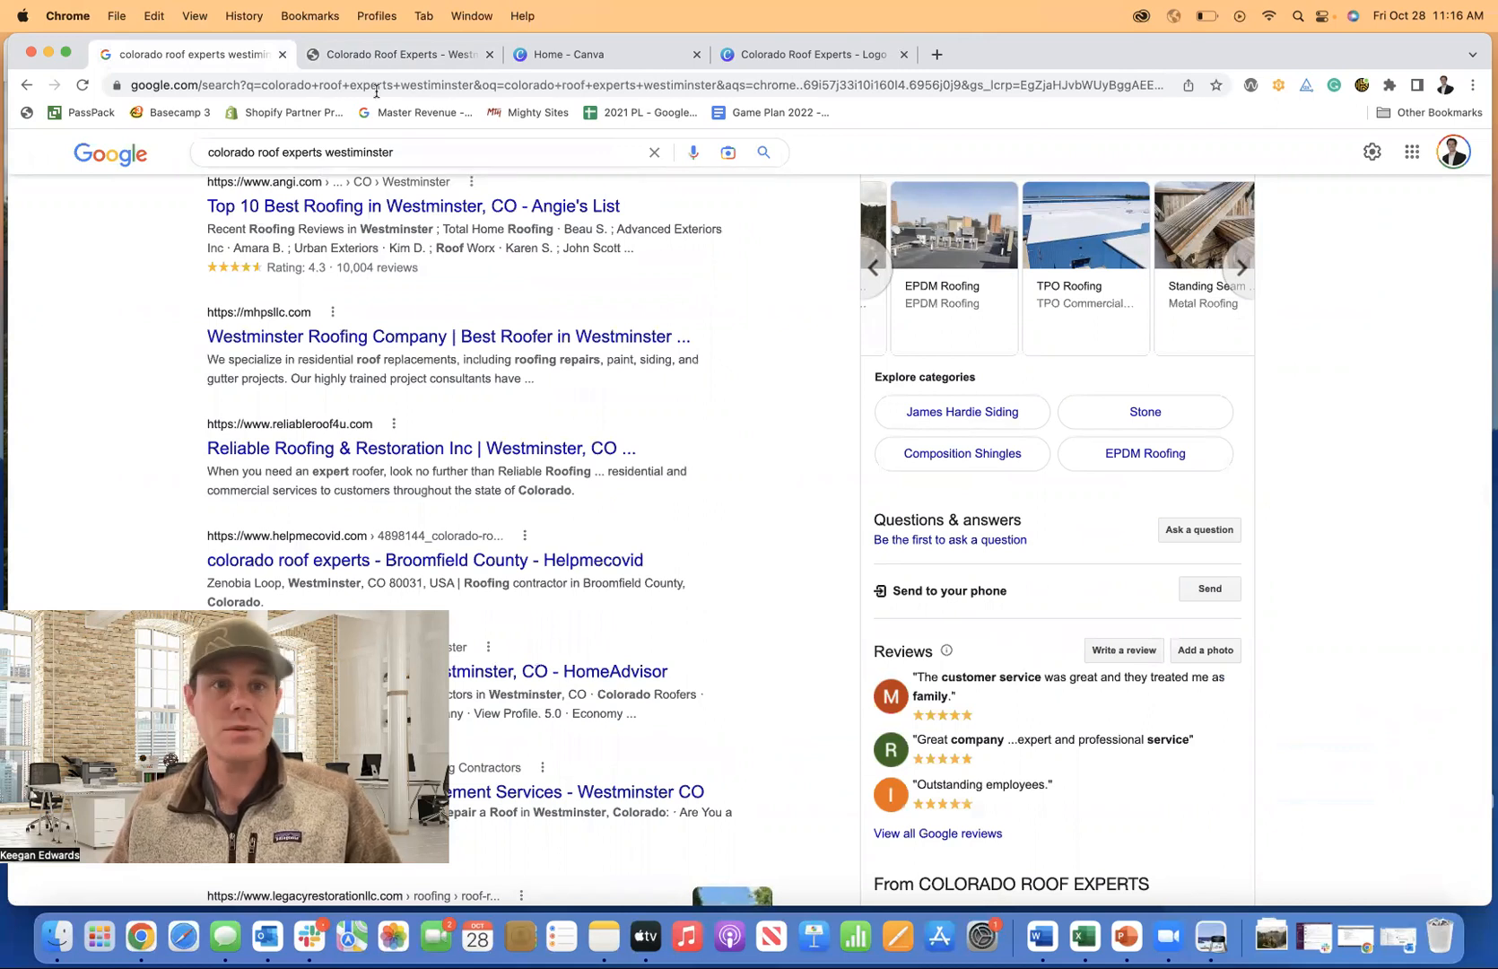
# Append 'James Hardie Siding' and 'Composition Shingles' bullets to the services list and save it.
pyautogui.click(376, 53)
pyautogui.scroll(-4, 1059, 498)
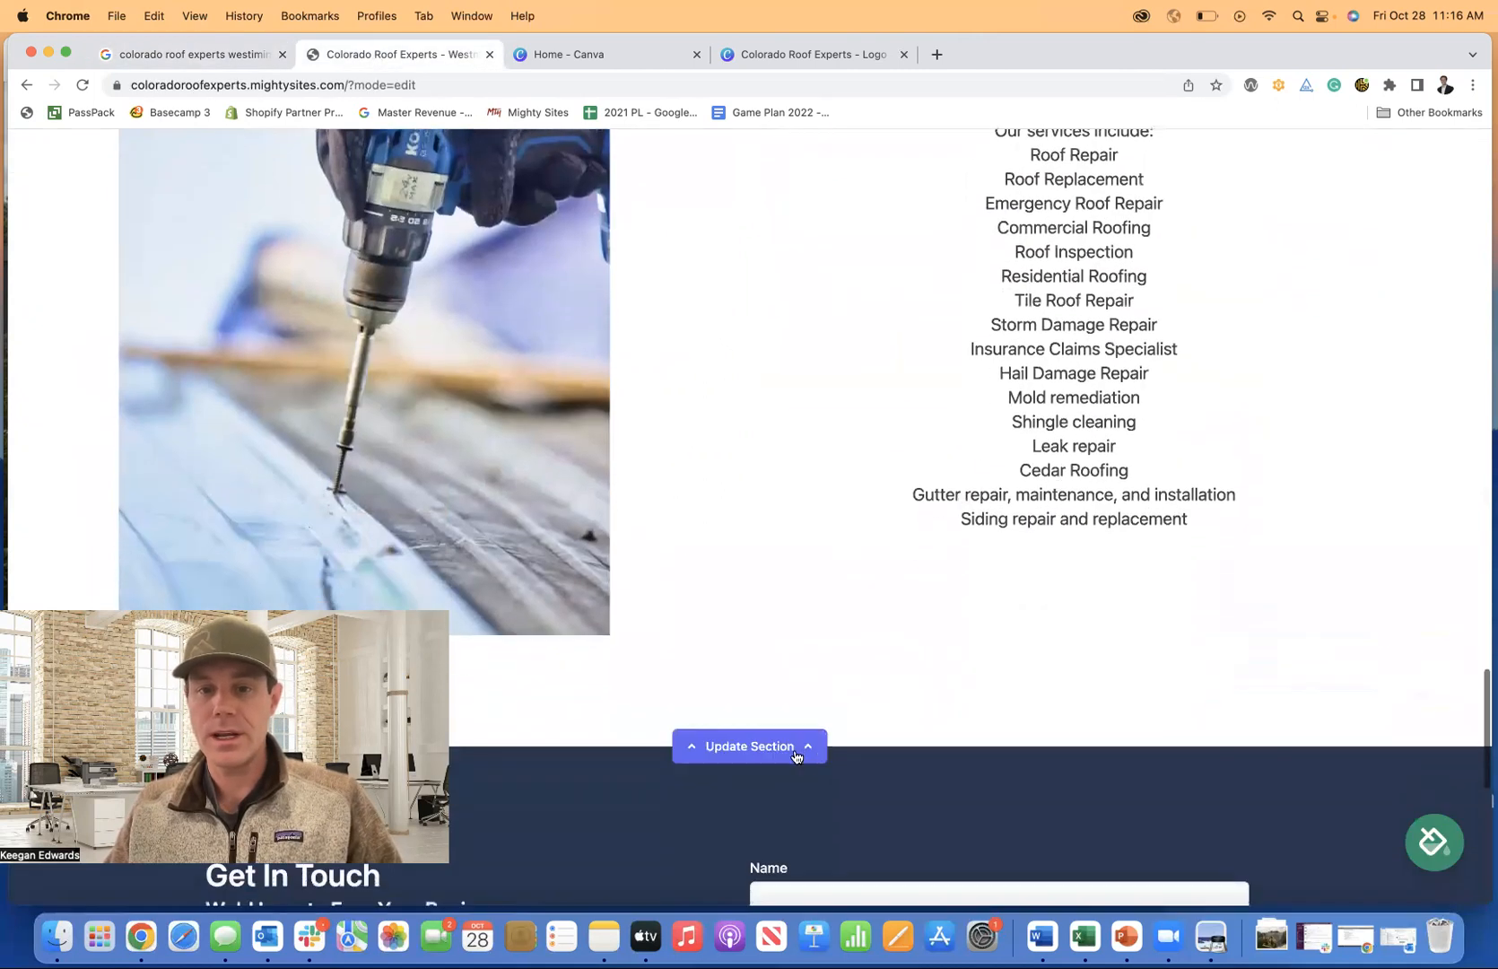
pyautogui.click(949, 595)
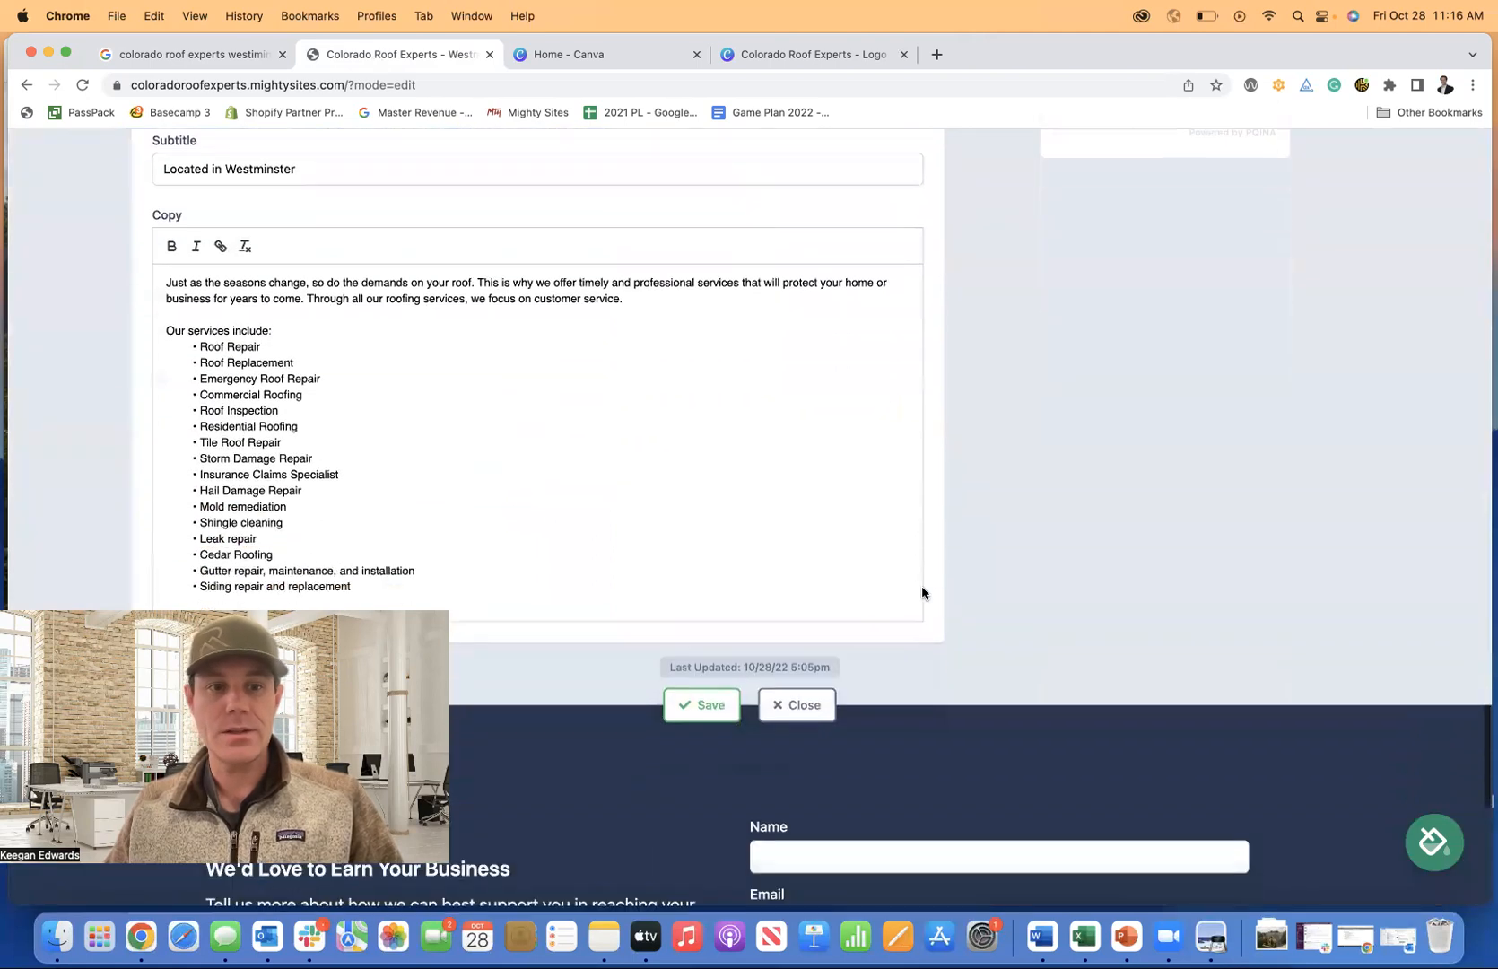
pyautogui.click(368, 542)
pyautogui.press('Return')
pyautogui.write('J')
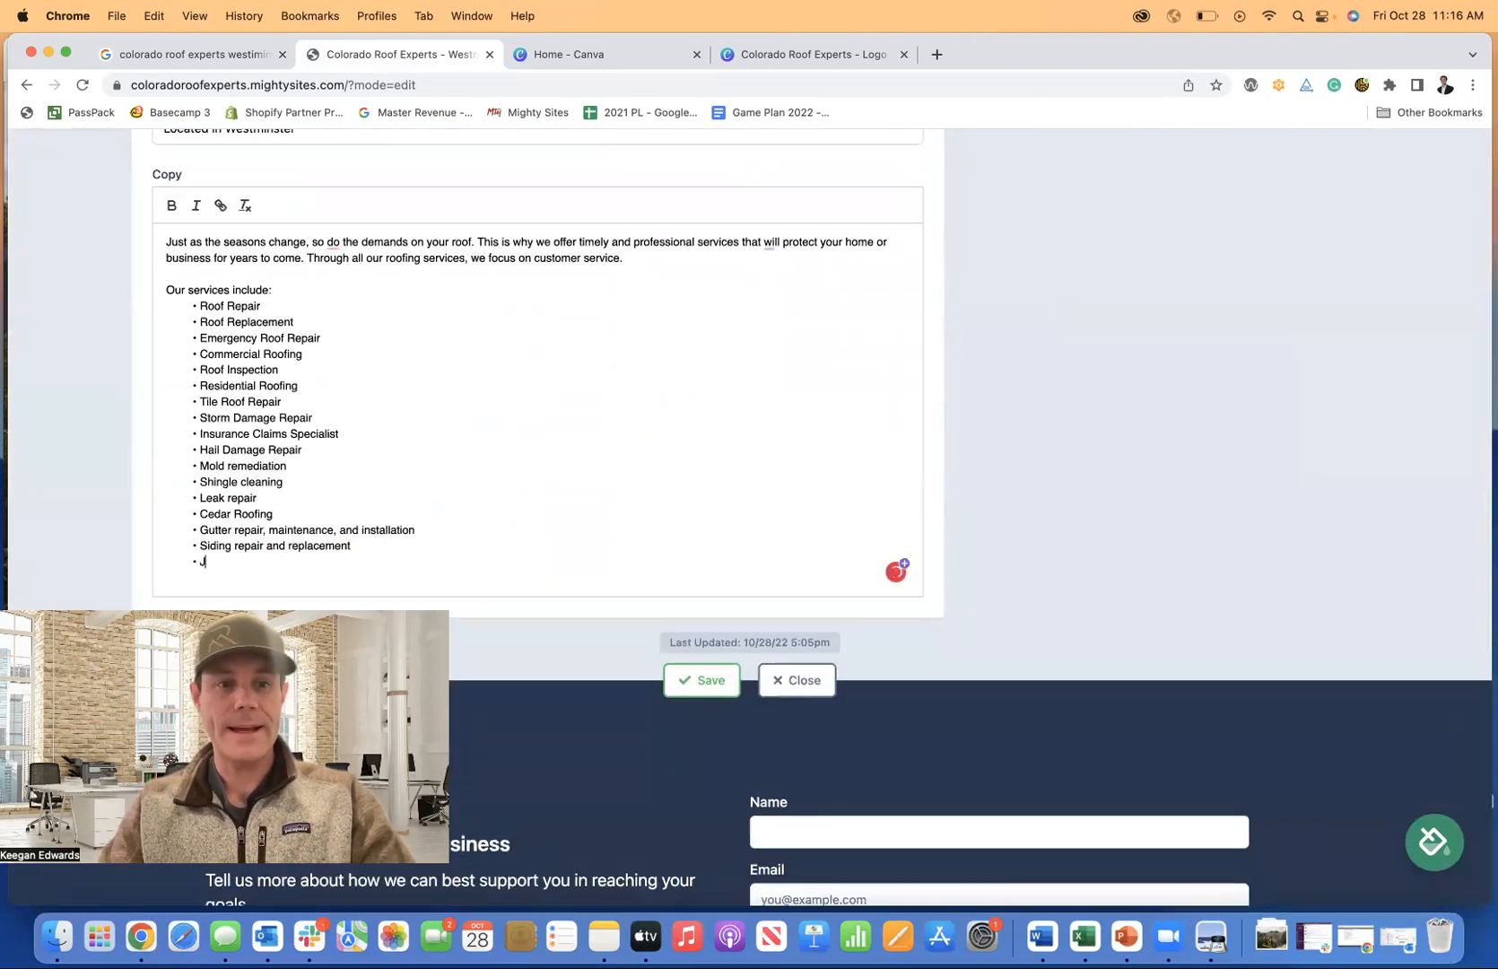
pyautogui.write('ames Hardie Si')
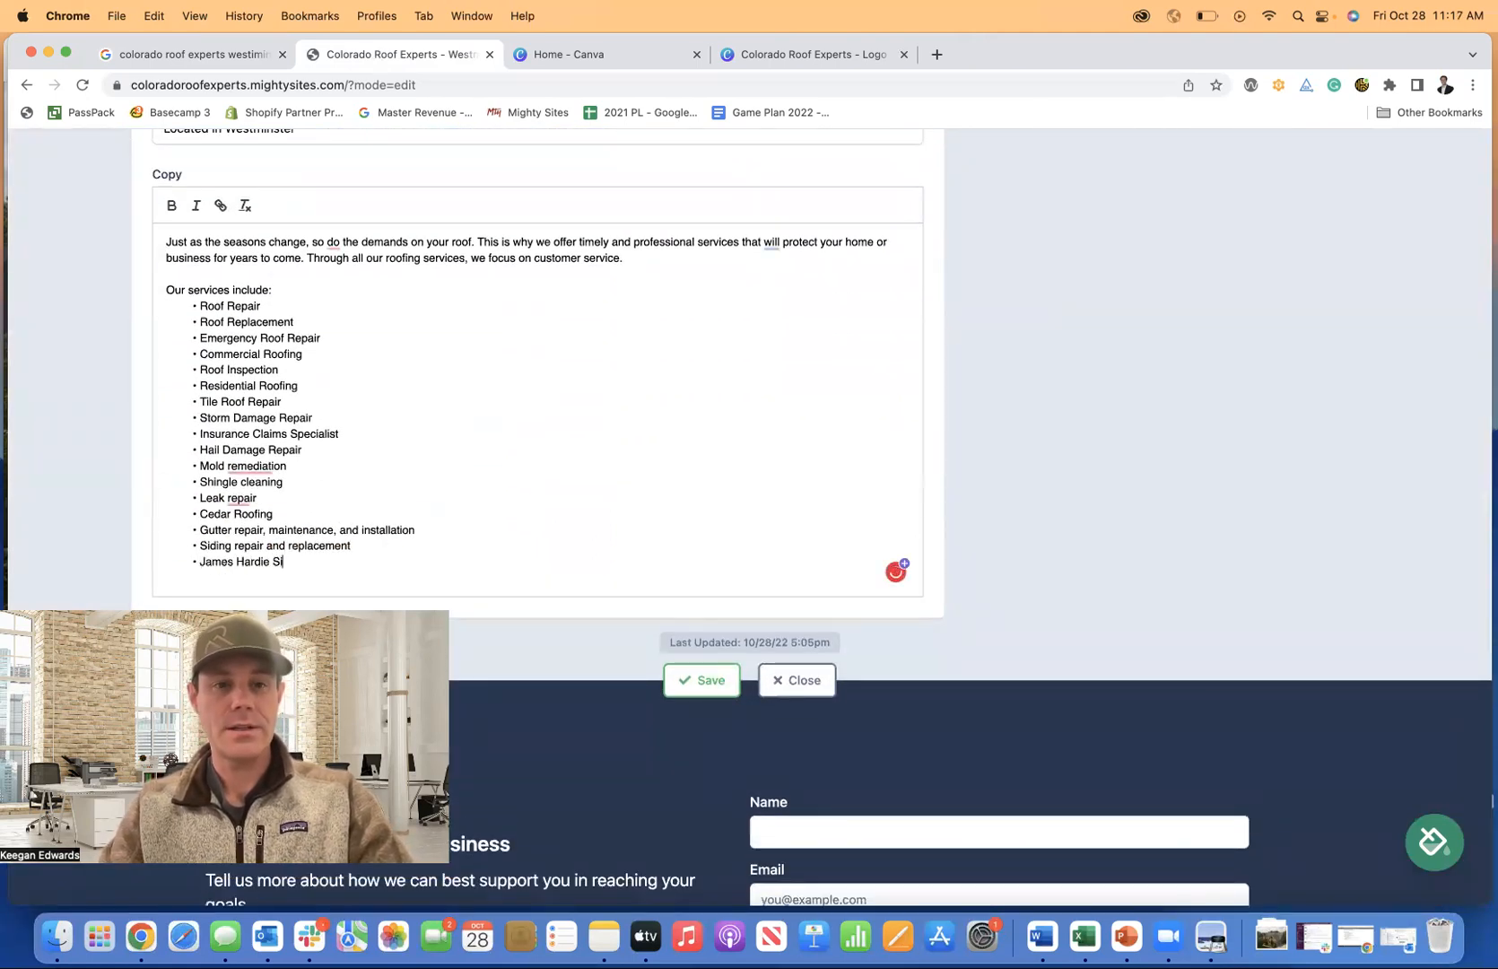
pyautogui.write('ding')
pyautogui.press('Return')
pyautogui.click(255, 61)
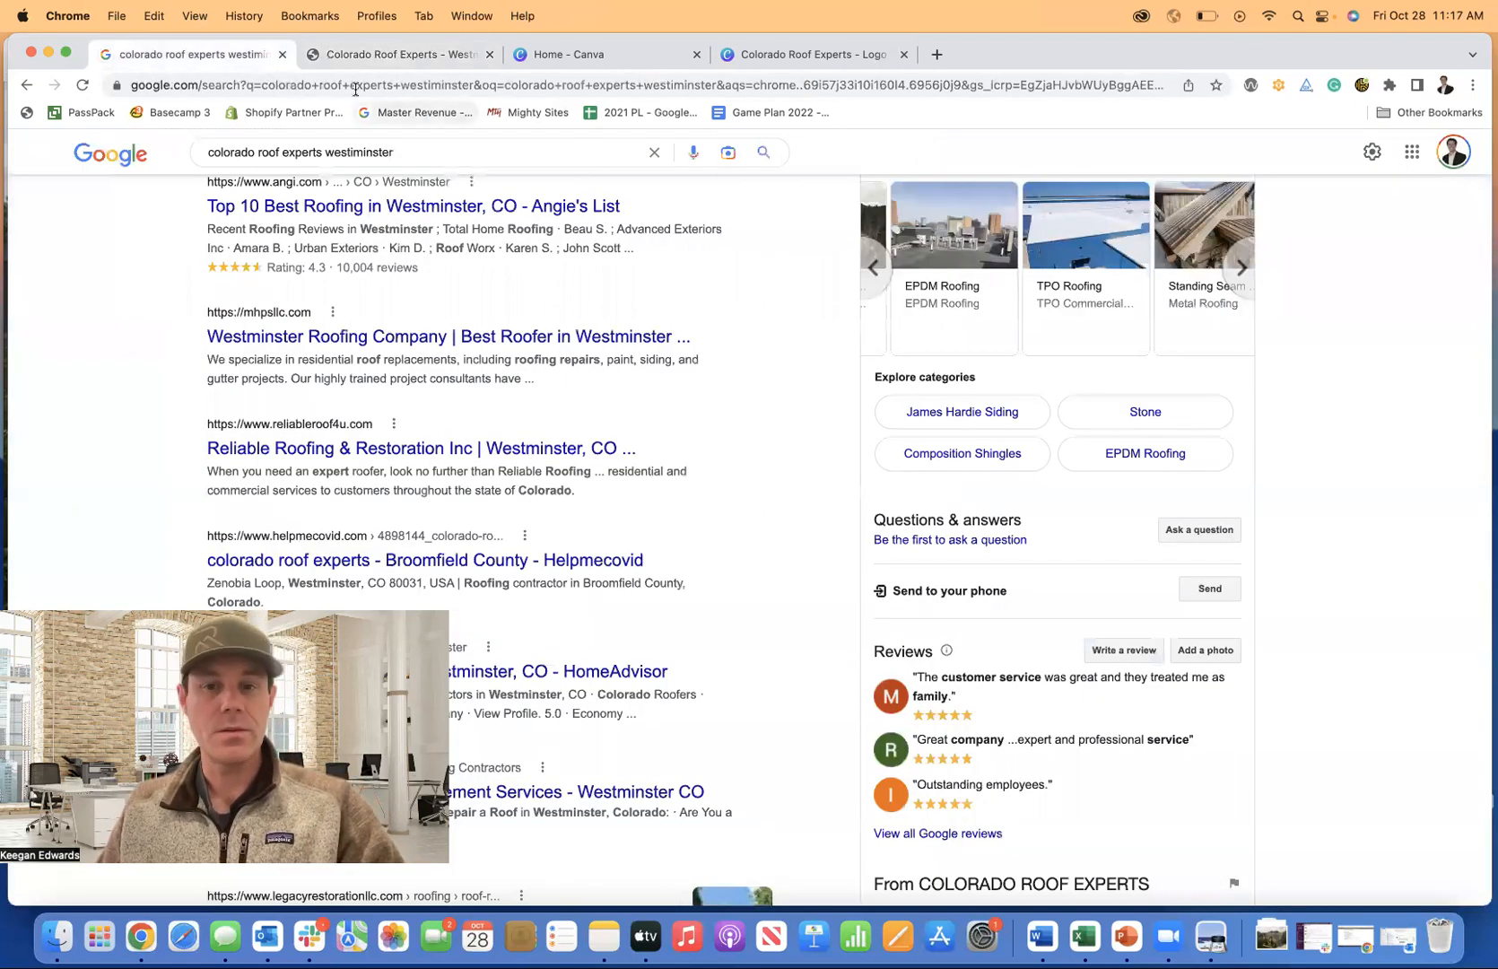
pyautogui.click(360, 59)
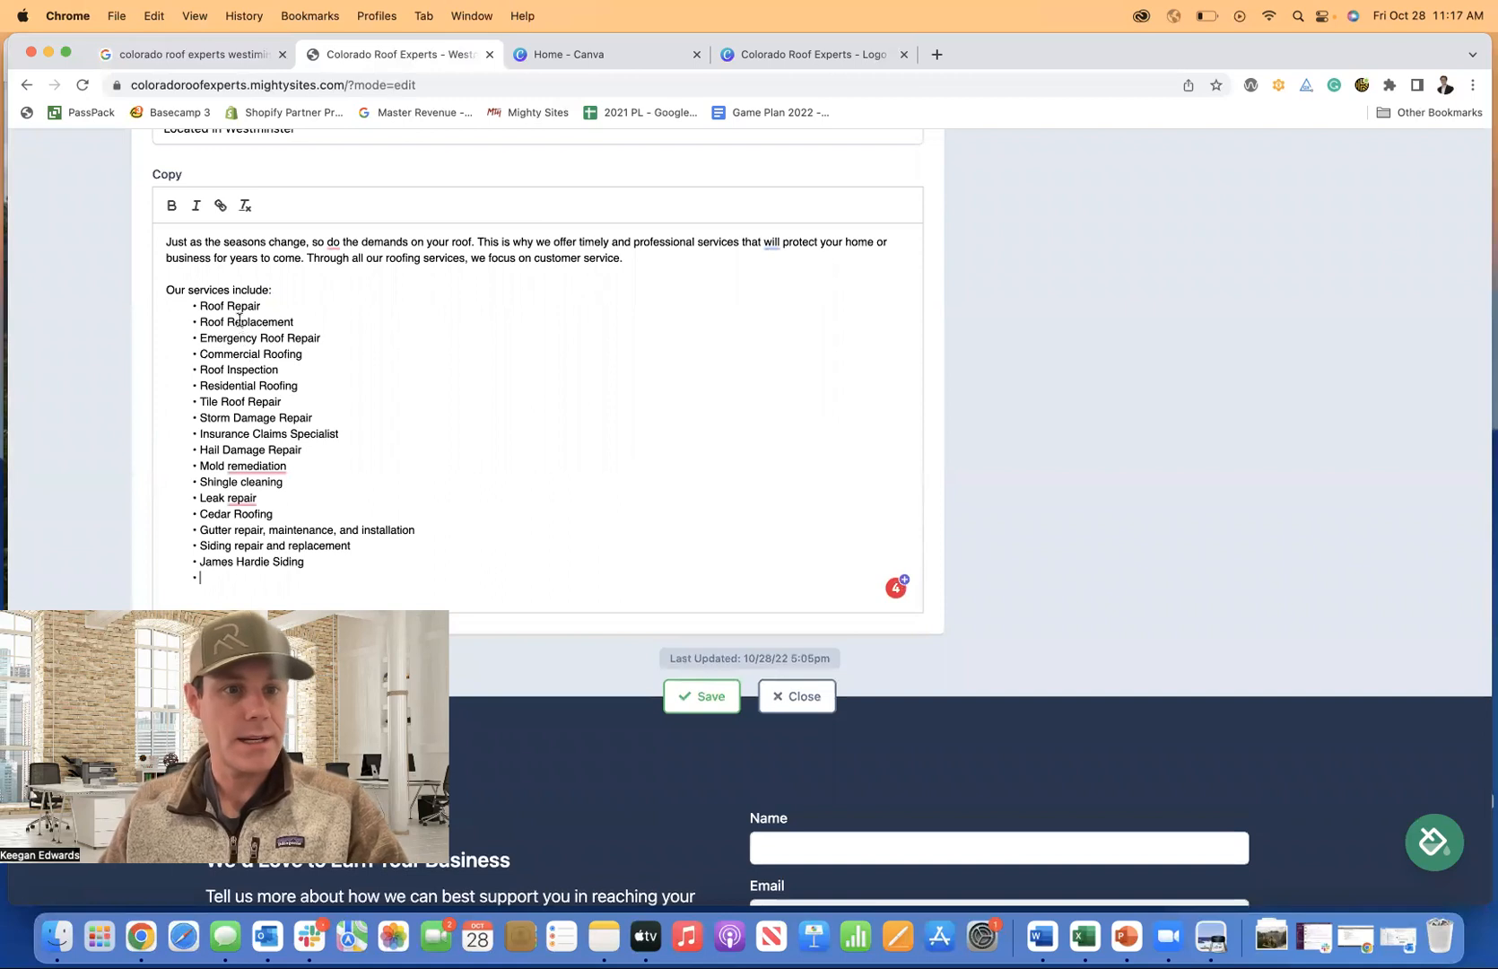
pyautogui.write('Cm')
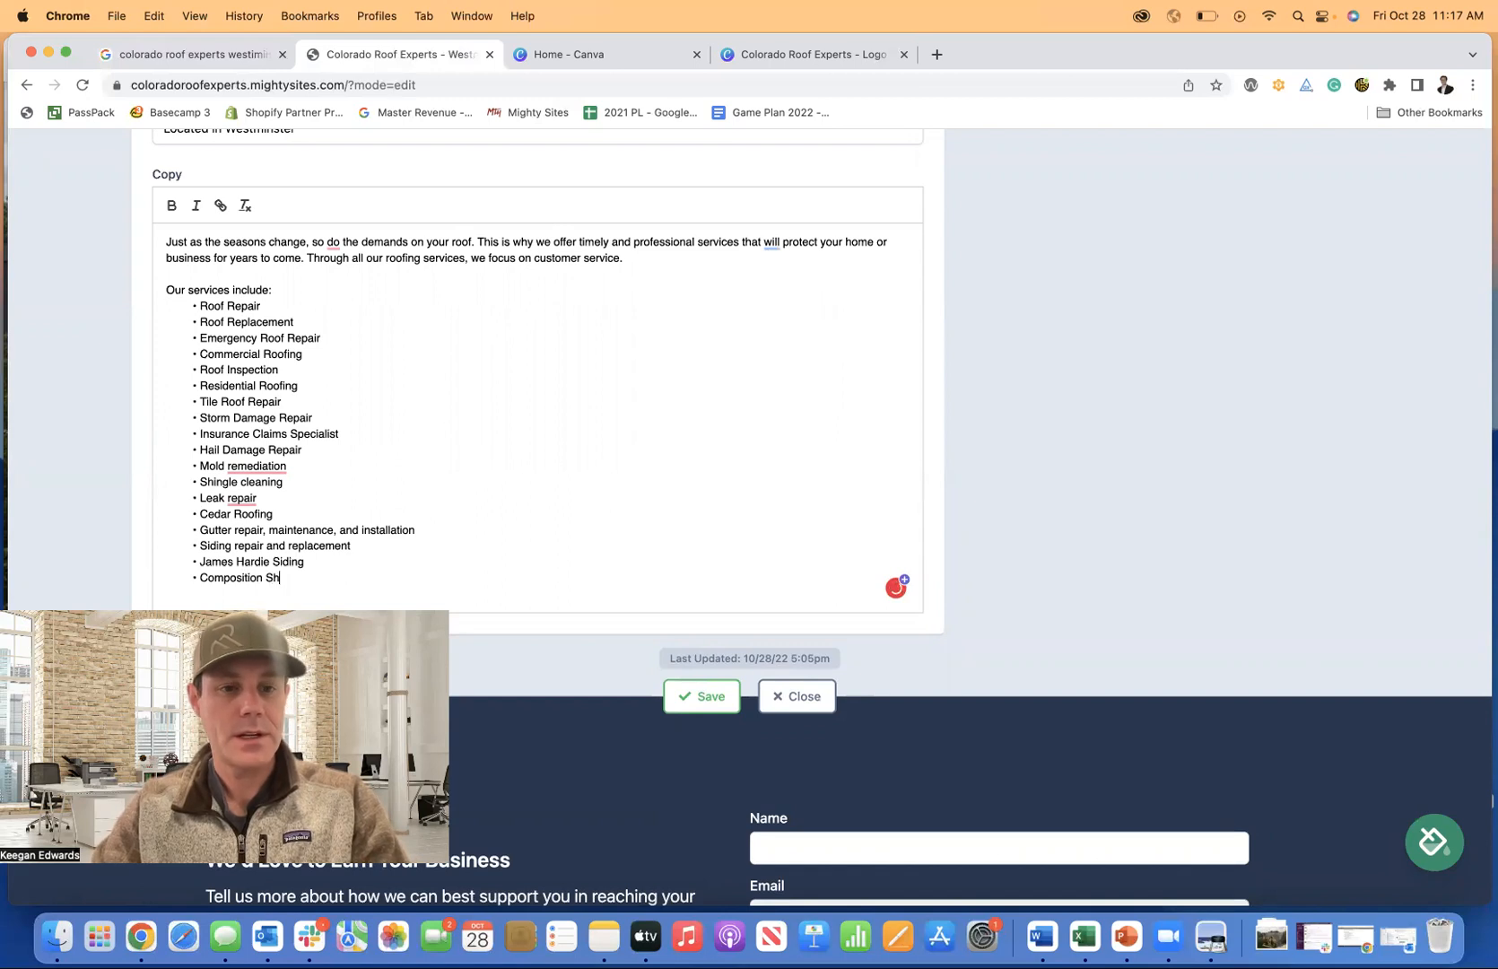
pyautogui.click(717, 701)
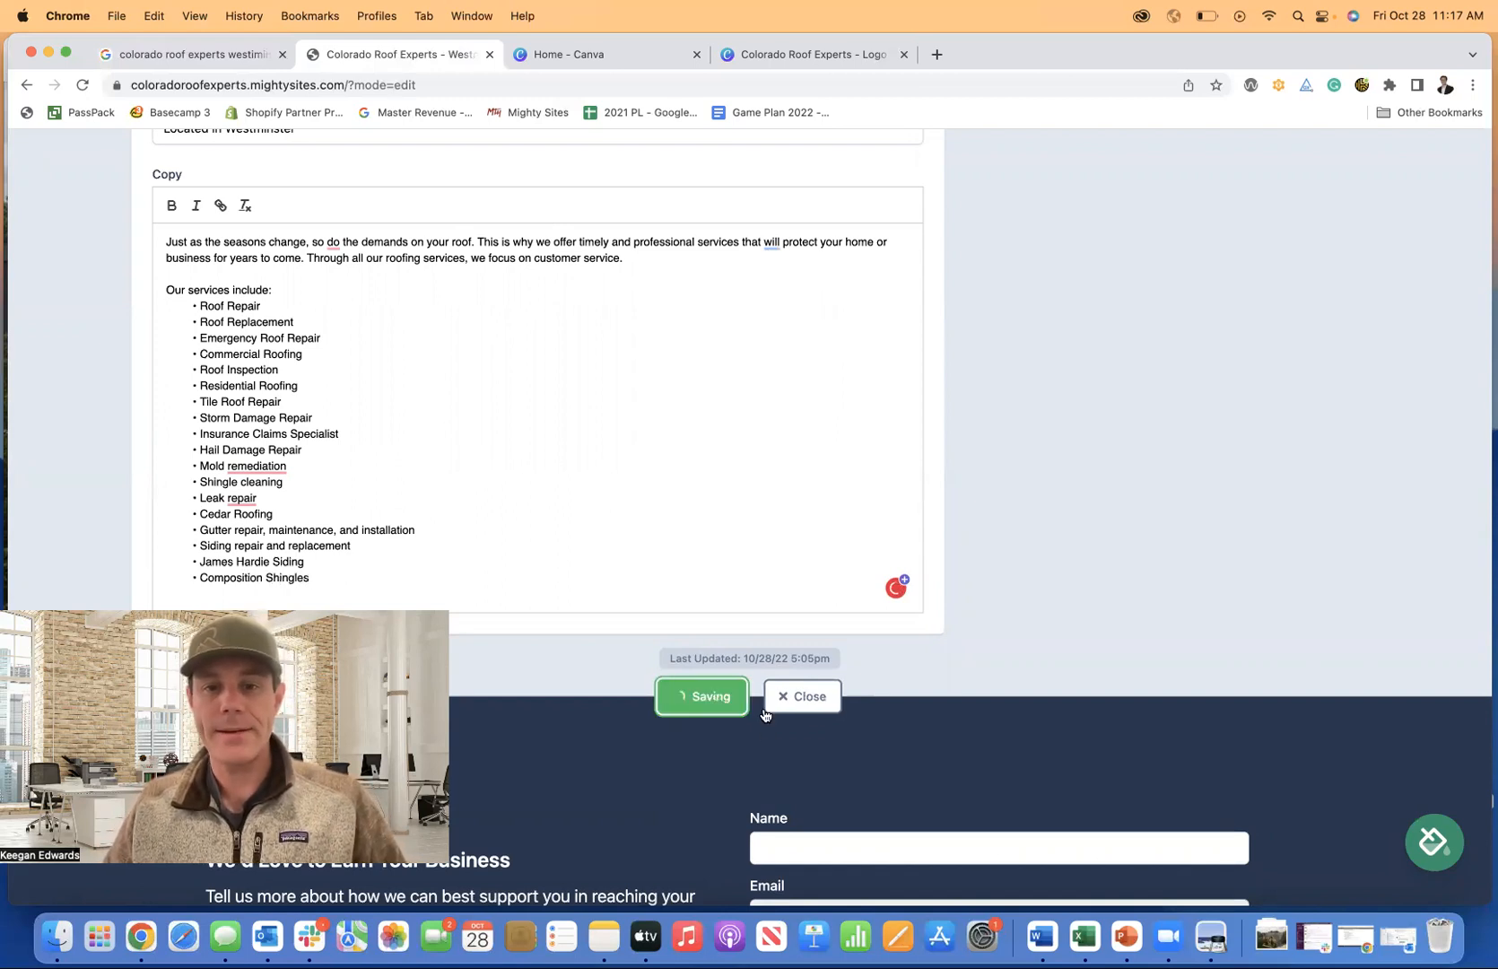
# Close the services editor and review the updated Colorado Roof Experts page.
pyautogui.click(806, 703)
pyautogui.scroll(6, 1153, 476)
pyautogui.scroll(5, 1087, 456)
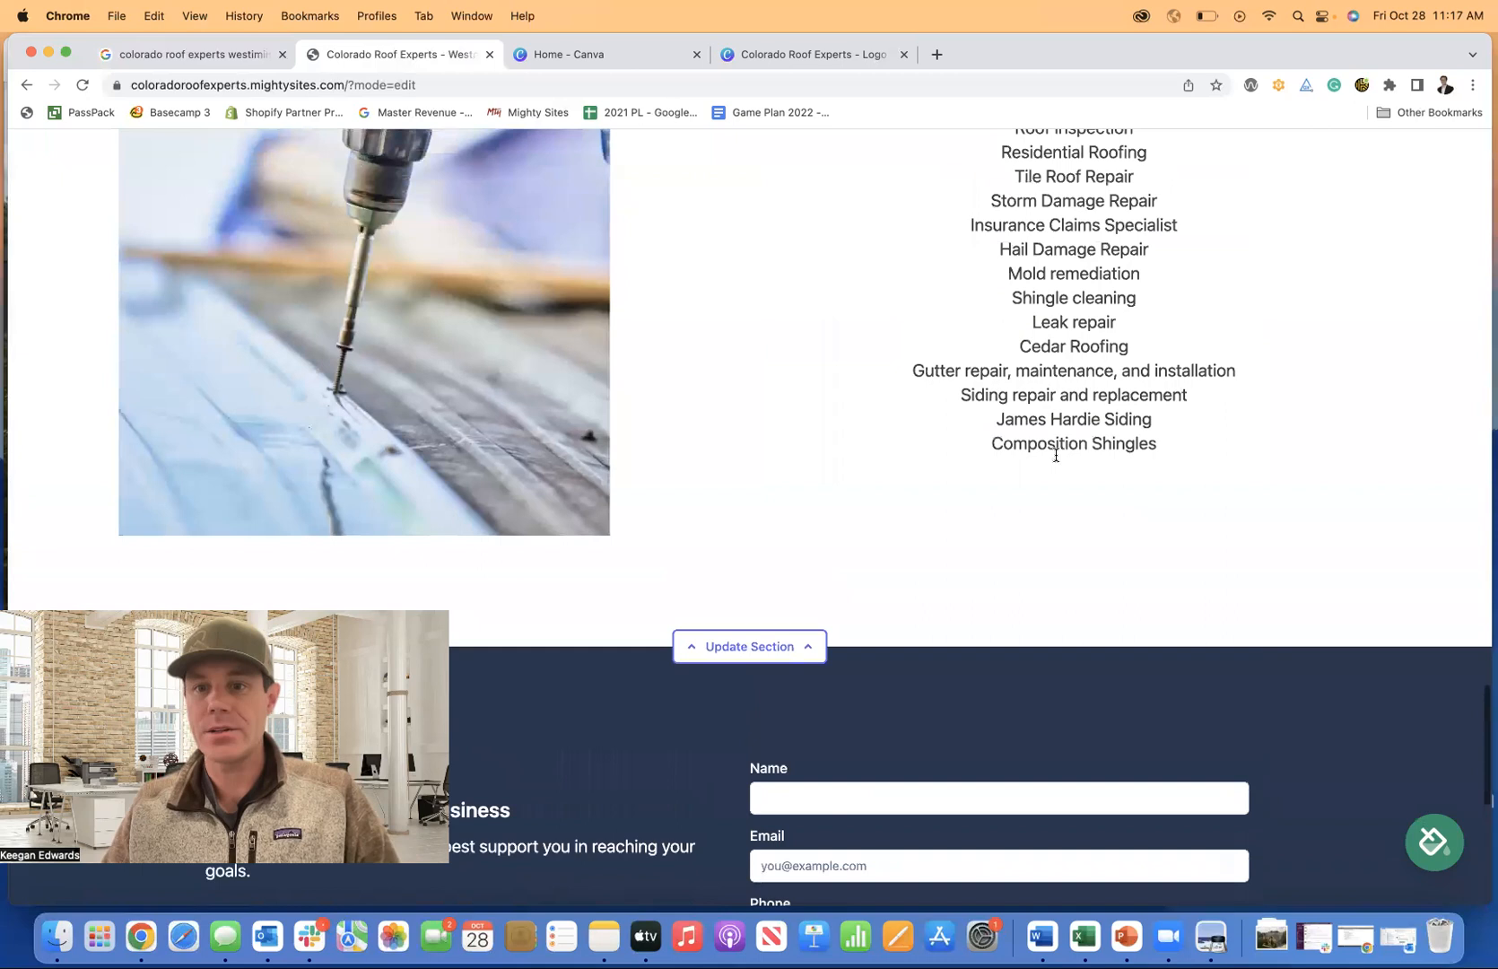
pyautogui.scroll(2, 1087, 457)
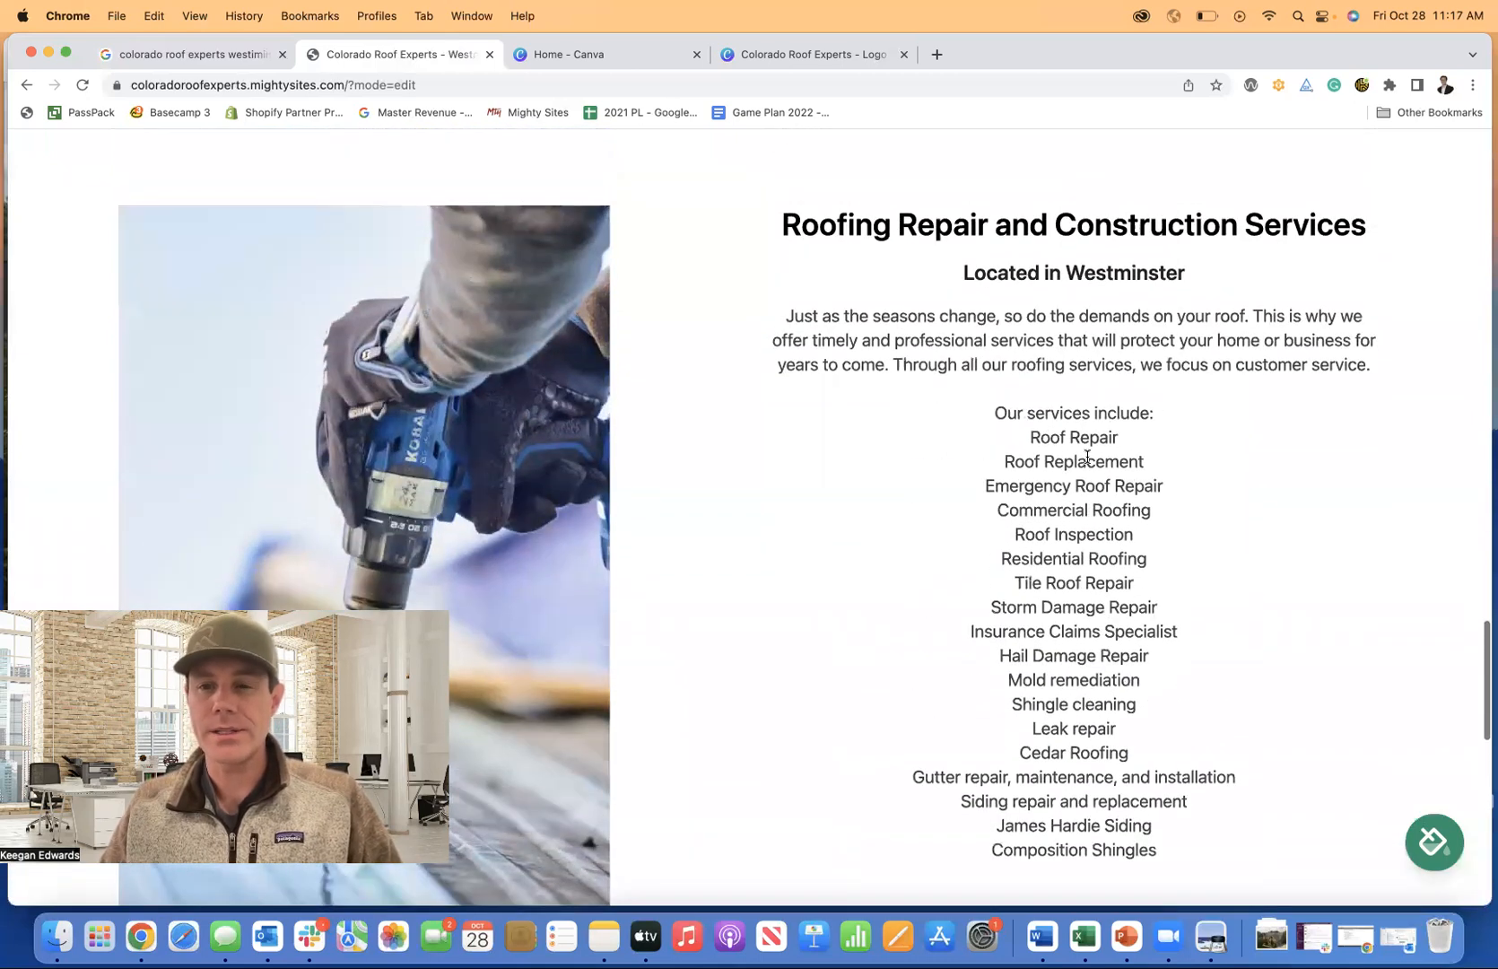
pyautogui.scroll(-1, 1060, 438)
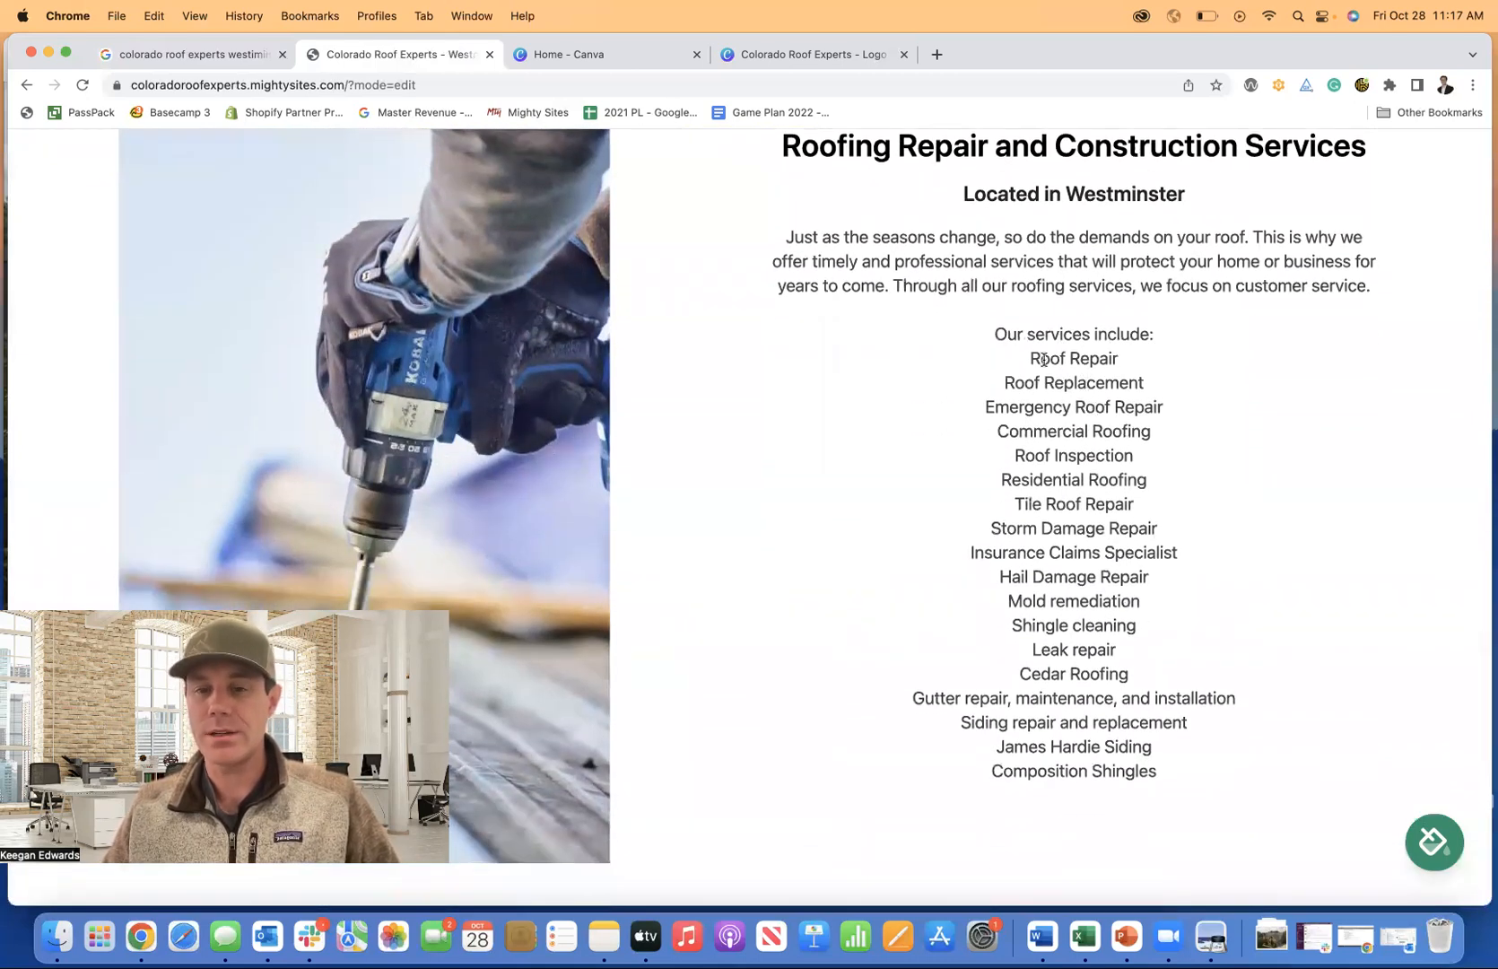
pyautogui.scroll(-5, 1057, 542)
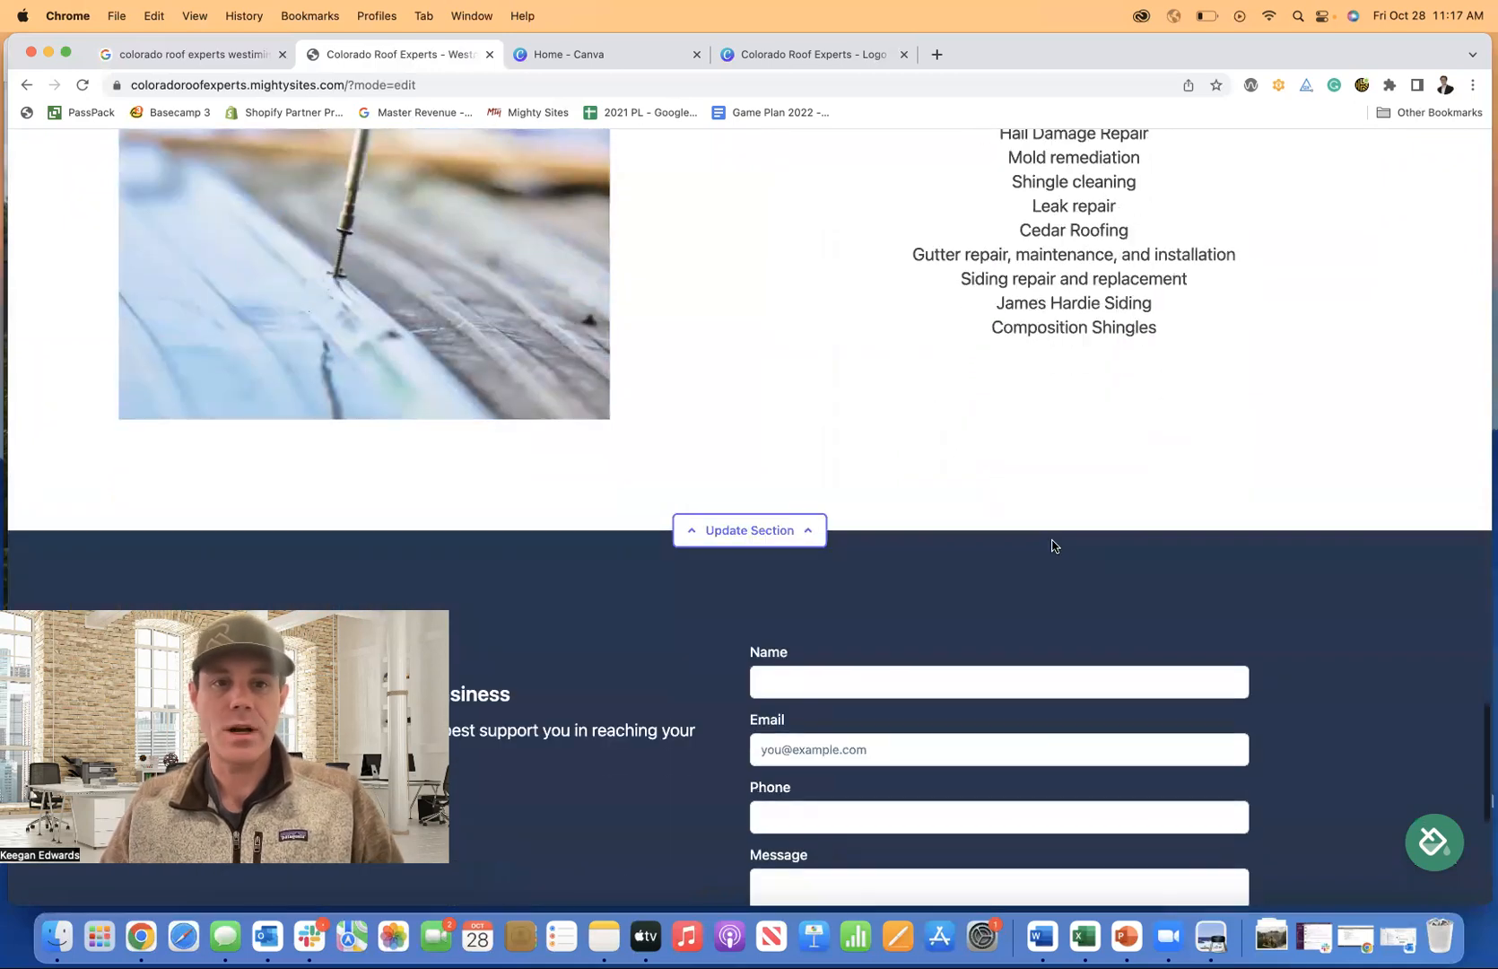
pyautogui.scroll(3, 1054, 545)
pyautogui.scroll(2, 523, 309)
pyautogui.scroll(-3, 520, 314)
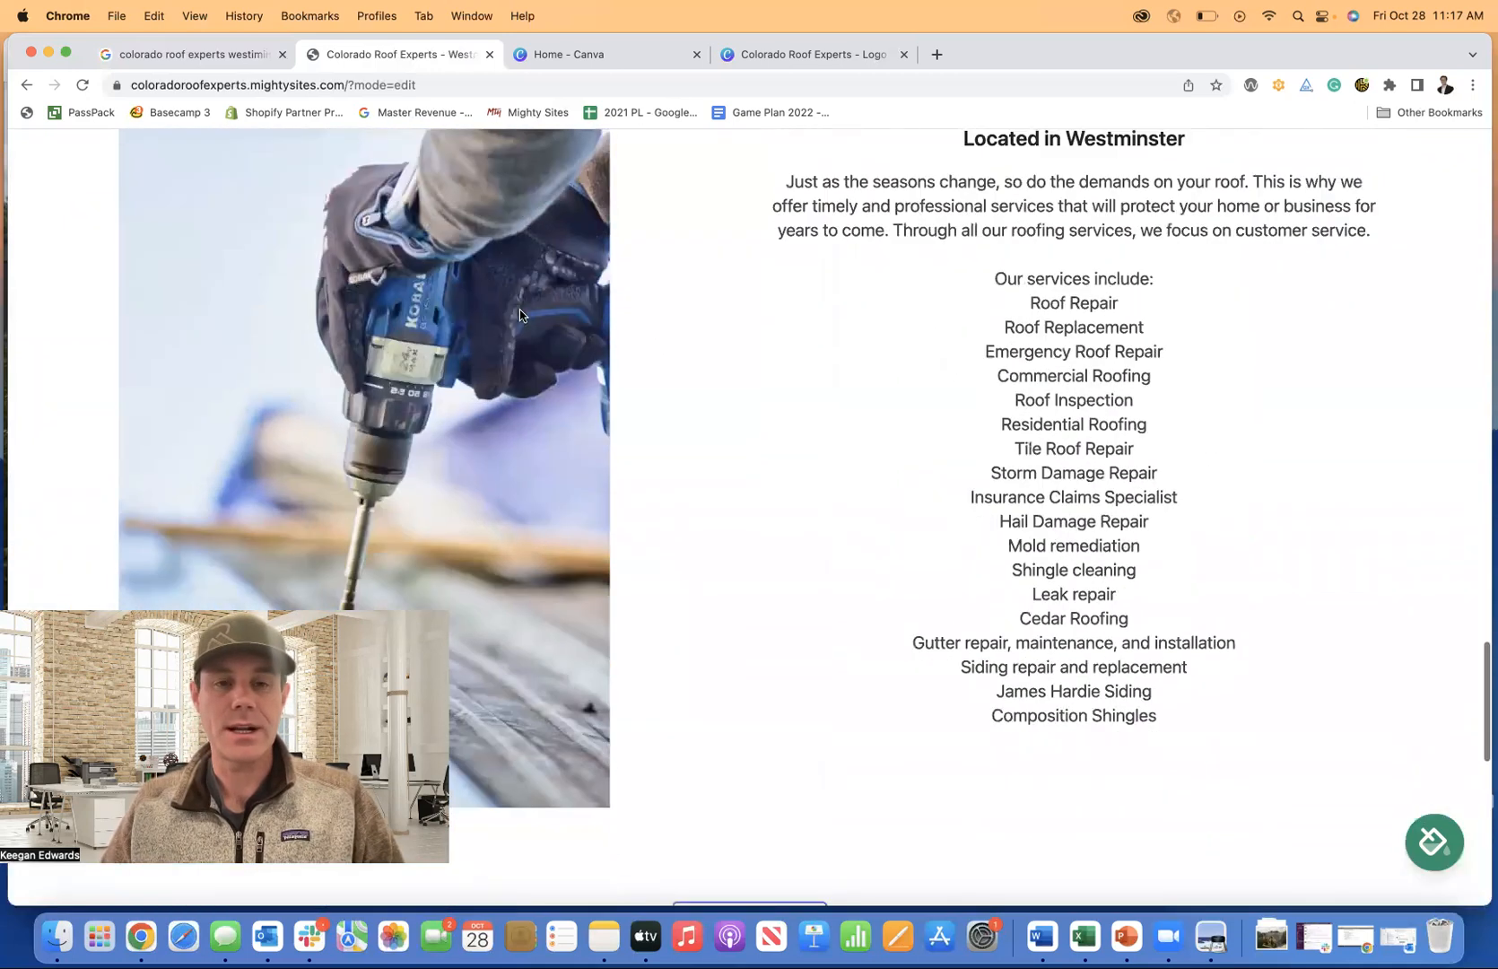
pyautogui.scroll(-5, 520, 315)
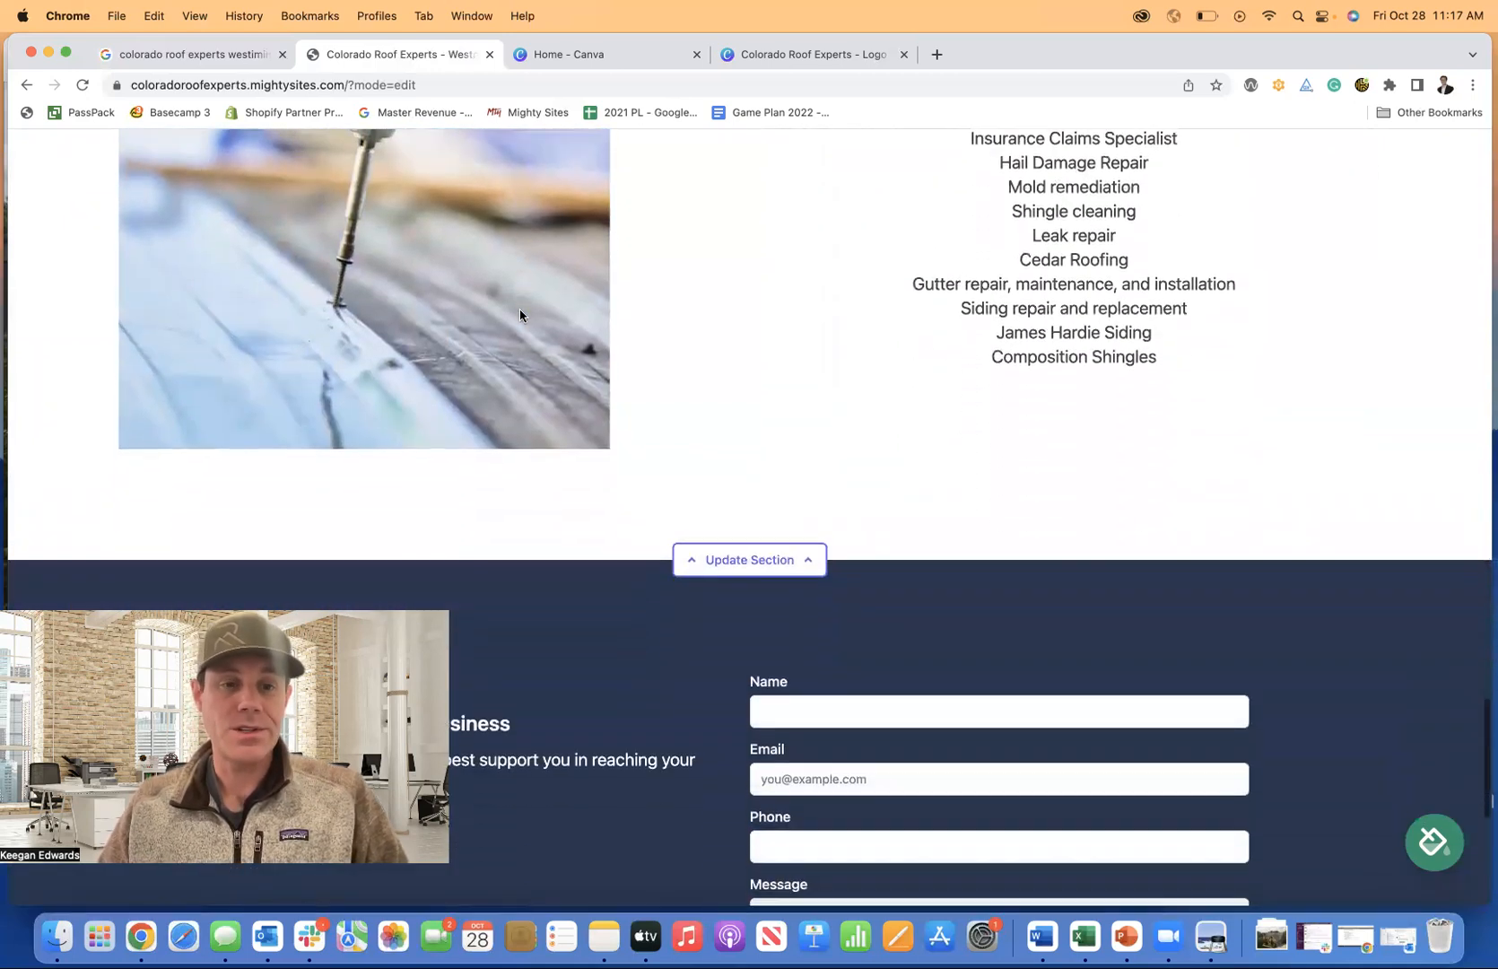
pyautogui.scroll(-2, 520, 315)
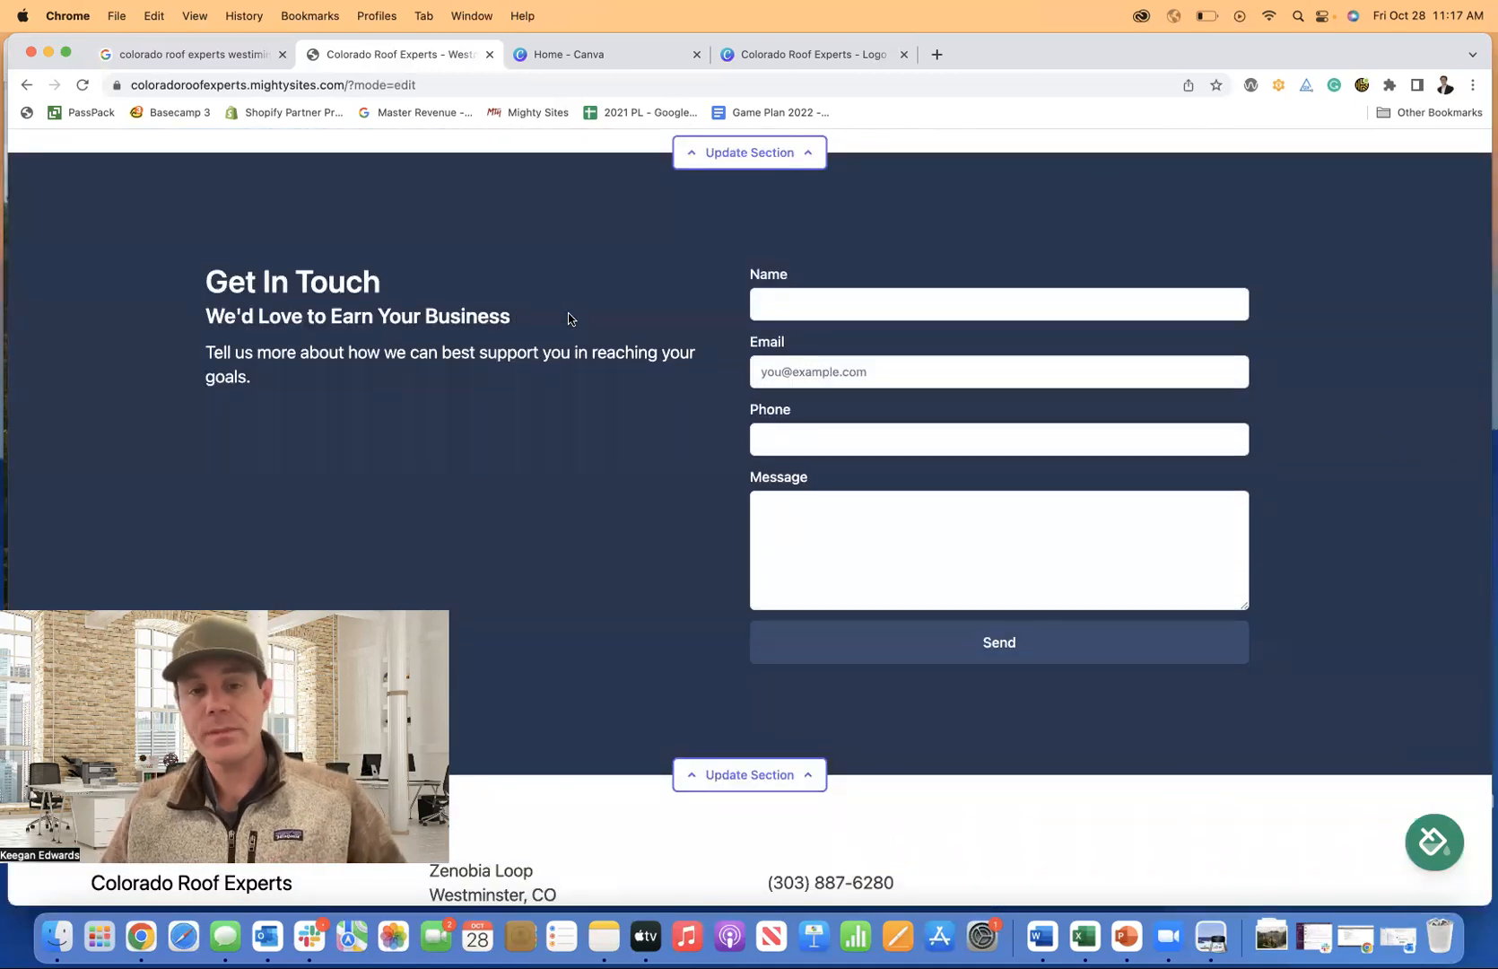
pyautogui.scroll(-2, 568, 318)
pyautogui.scroll(10, 567, 316)
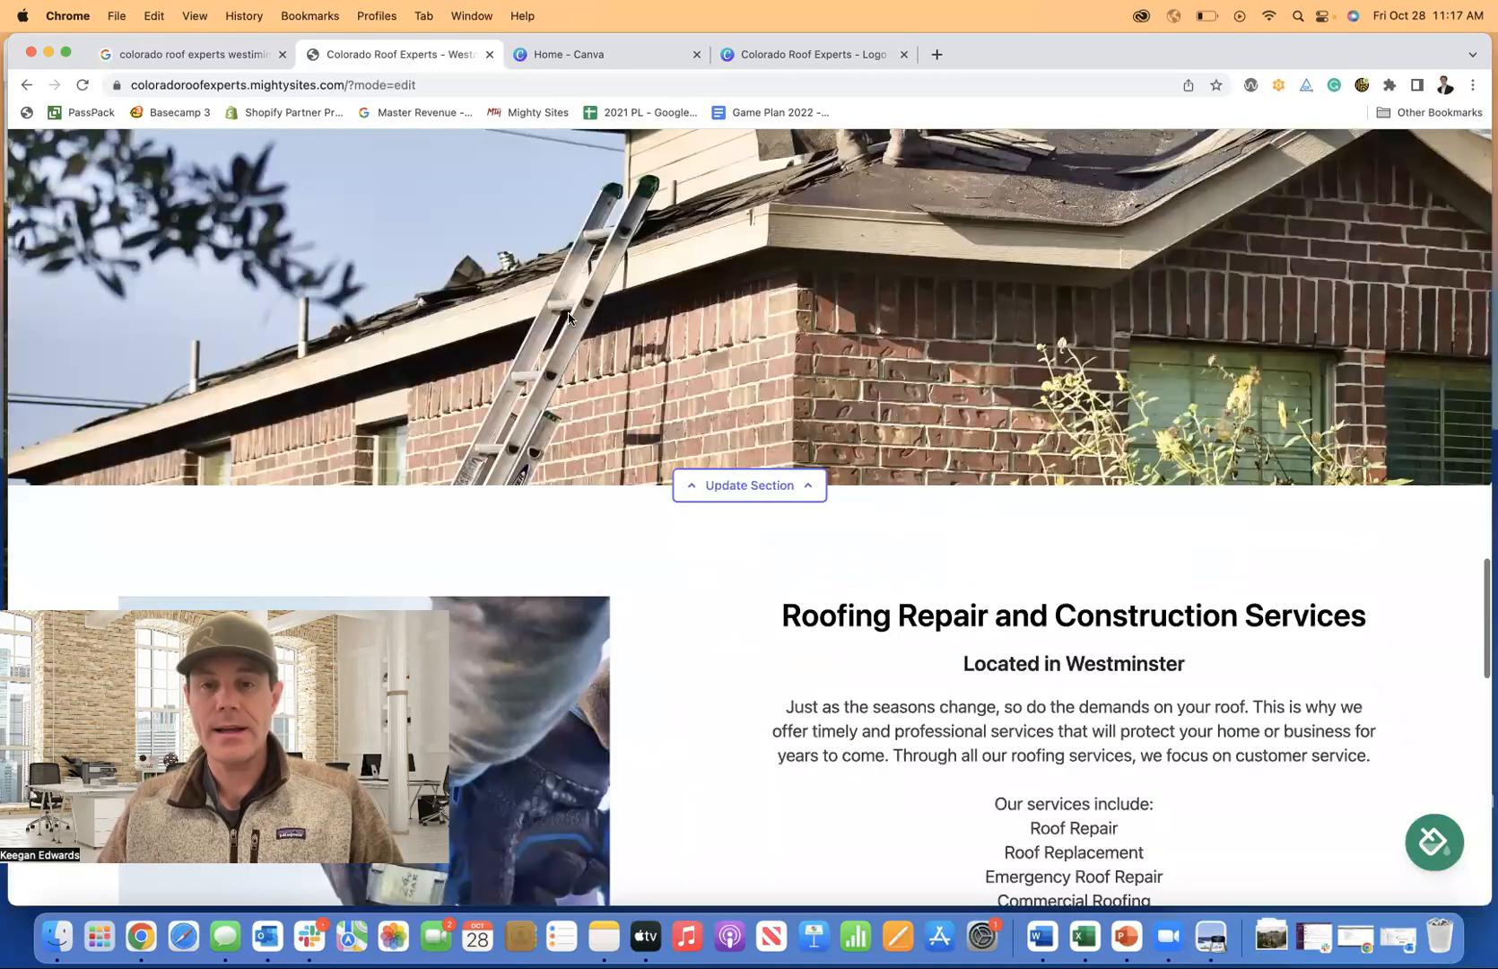
pyautogui.scroll(10, 567, 317)
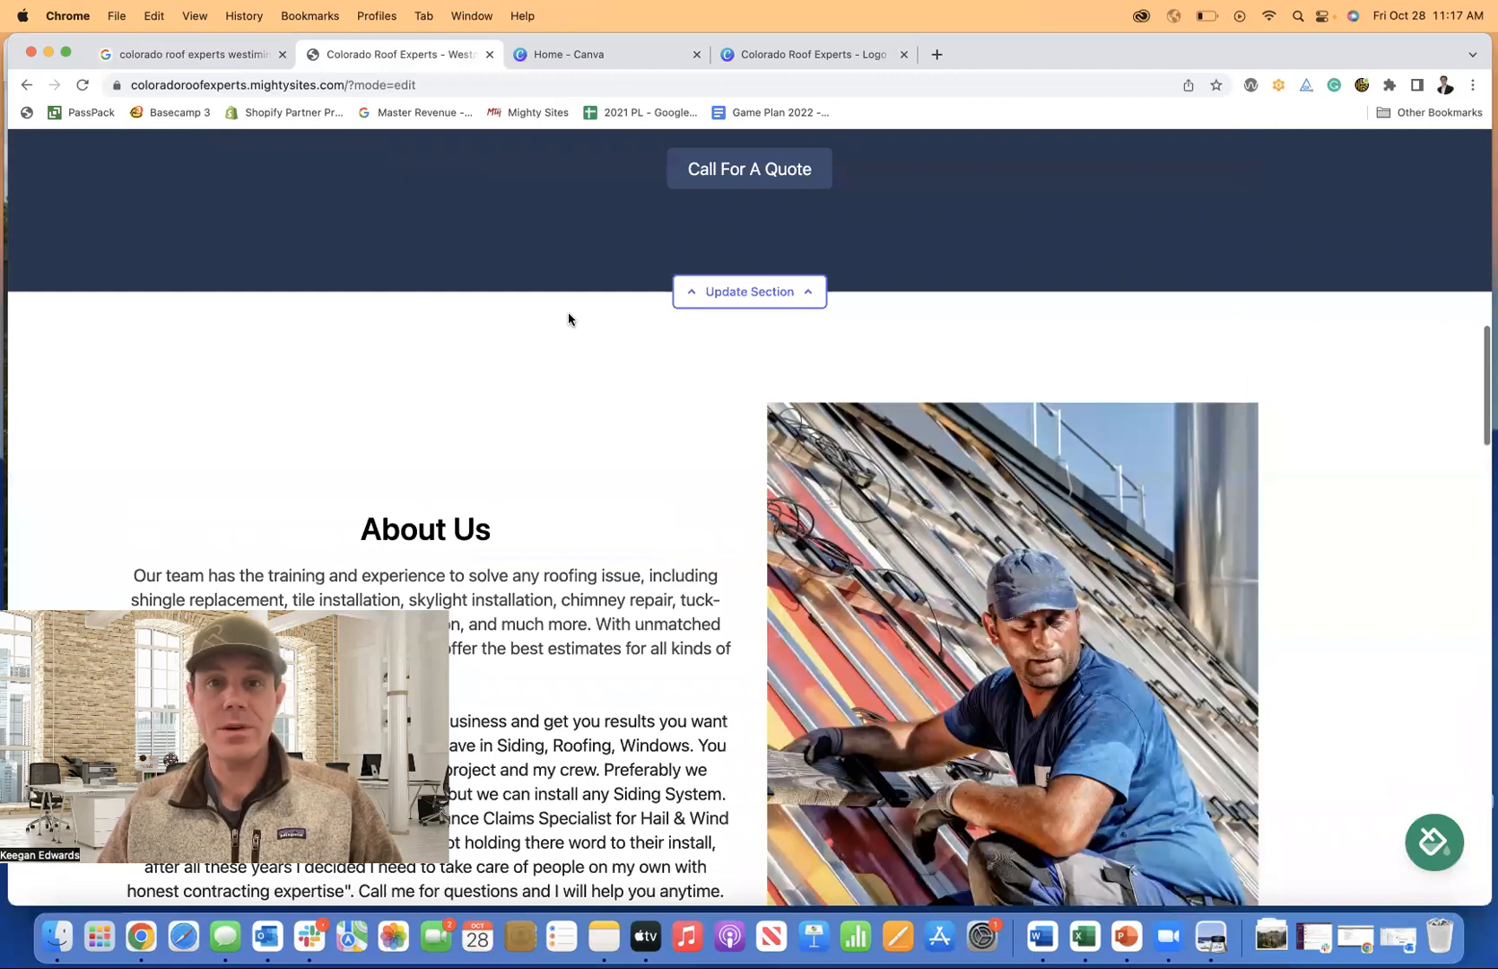
pyautogui.scroll(15, 568, 317)
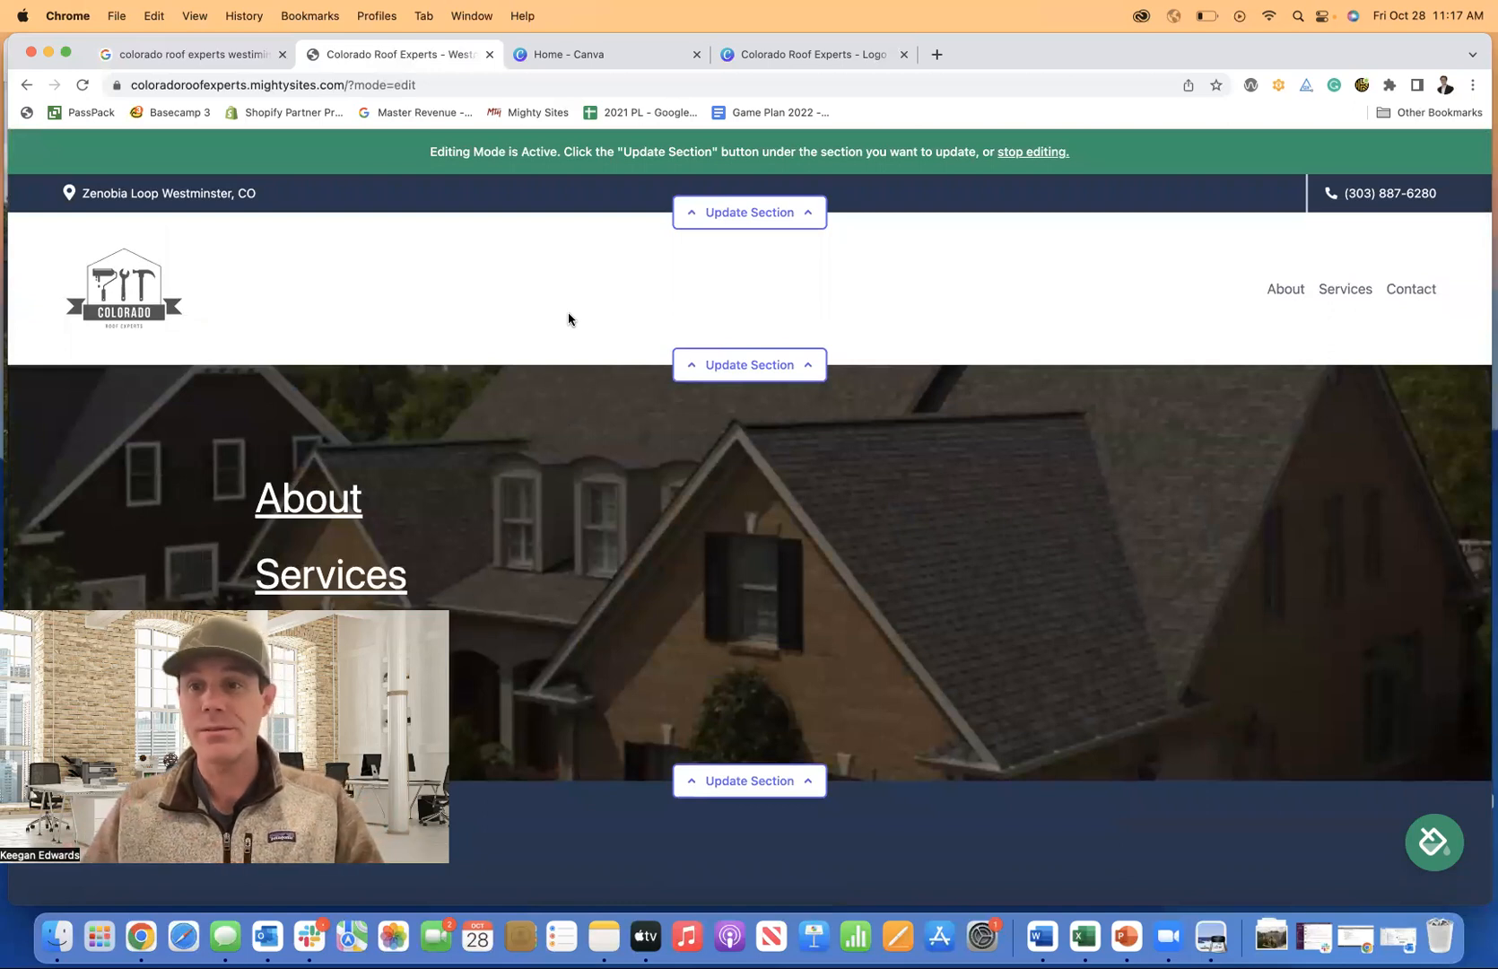
# Scroll down the page again and bring up the site's Try a New Theme colour choices.
pyautogui.scroll(-6, 652, 468)
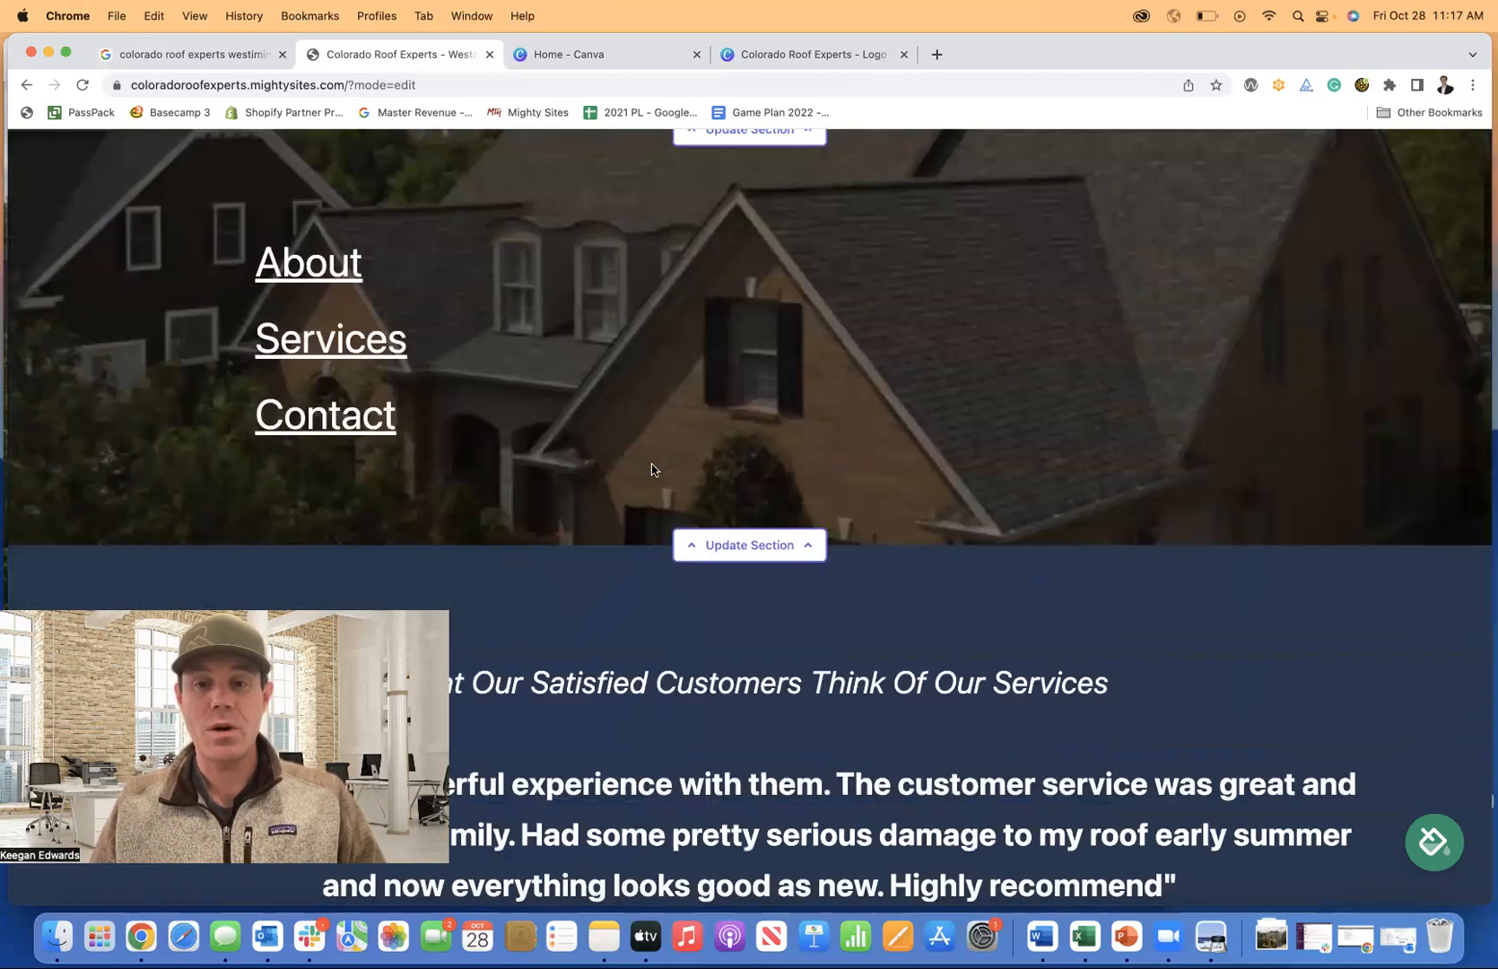
pyautogui.scroll(-10, 652, 468)
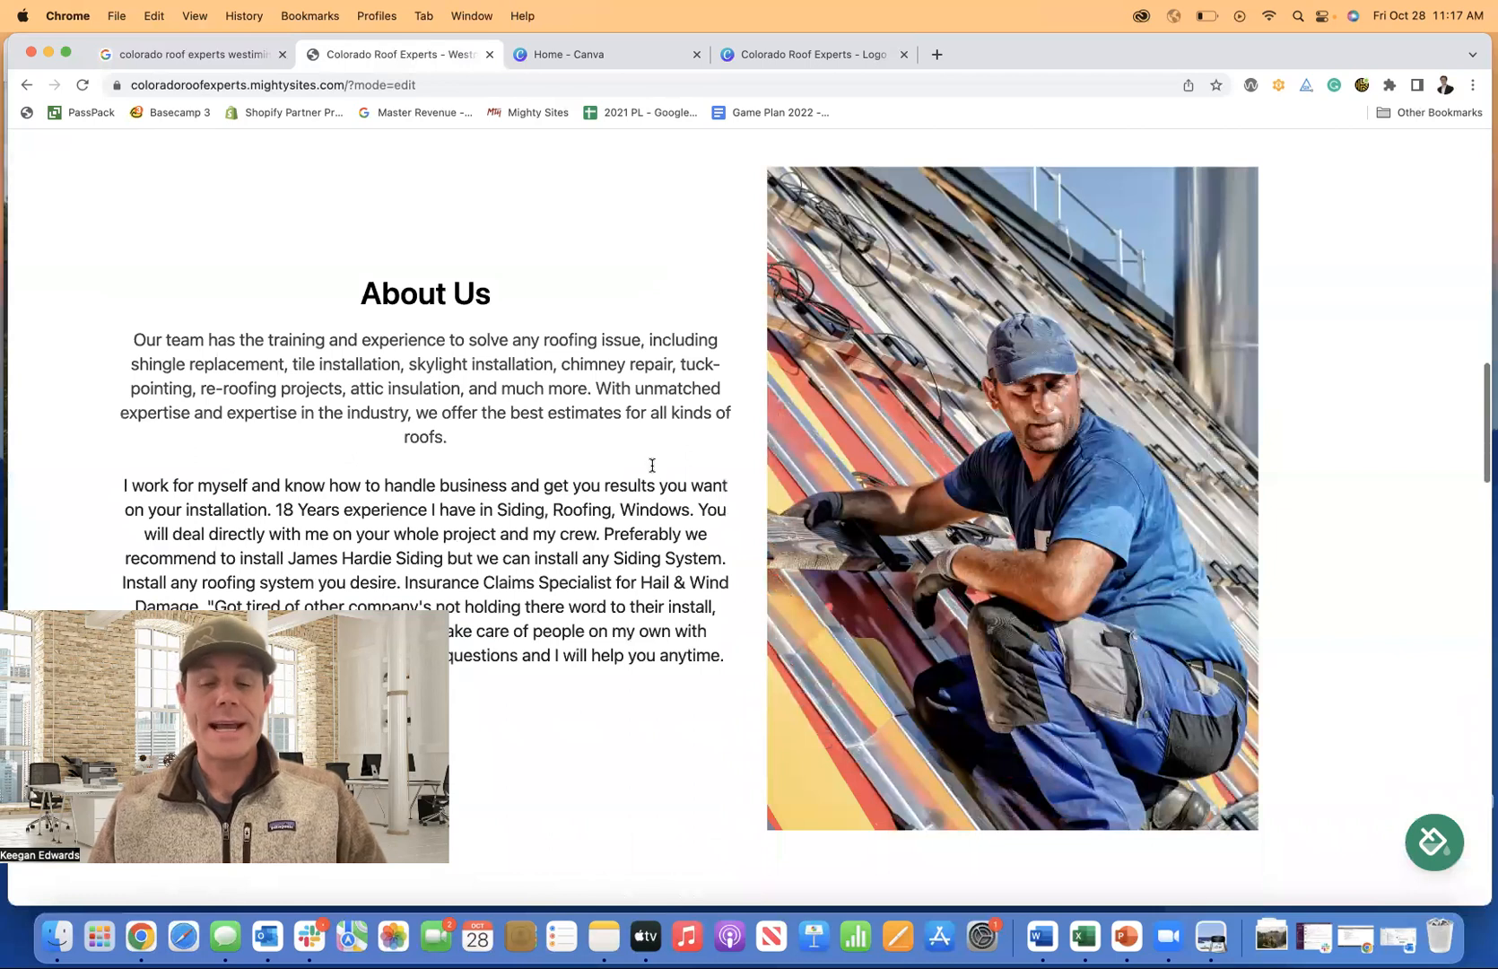
pyautogui.scroll(-8, 652, 466)
pyautogui.scroll(-15, 652, 468)
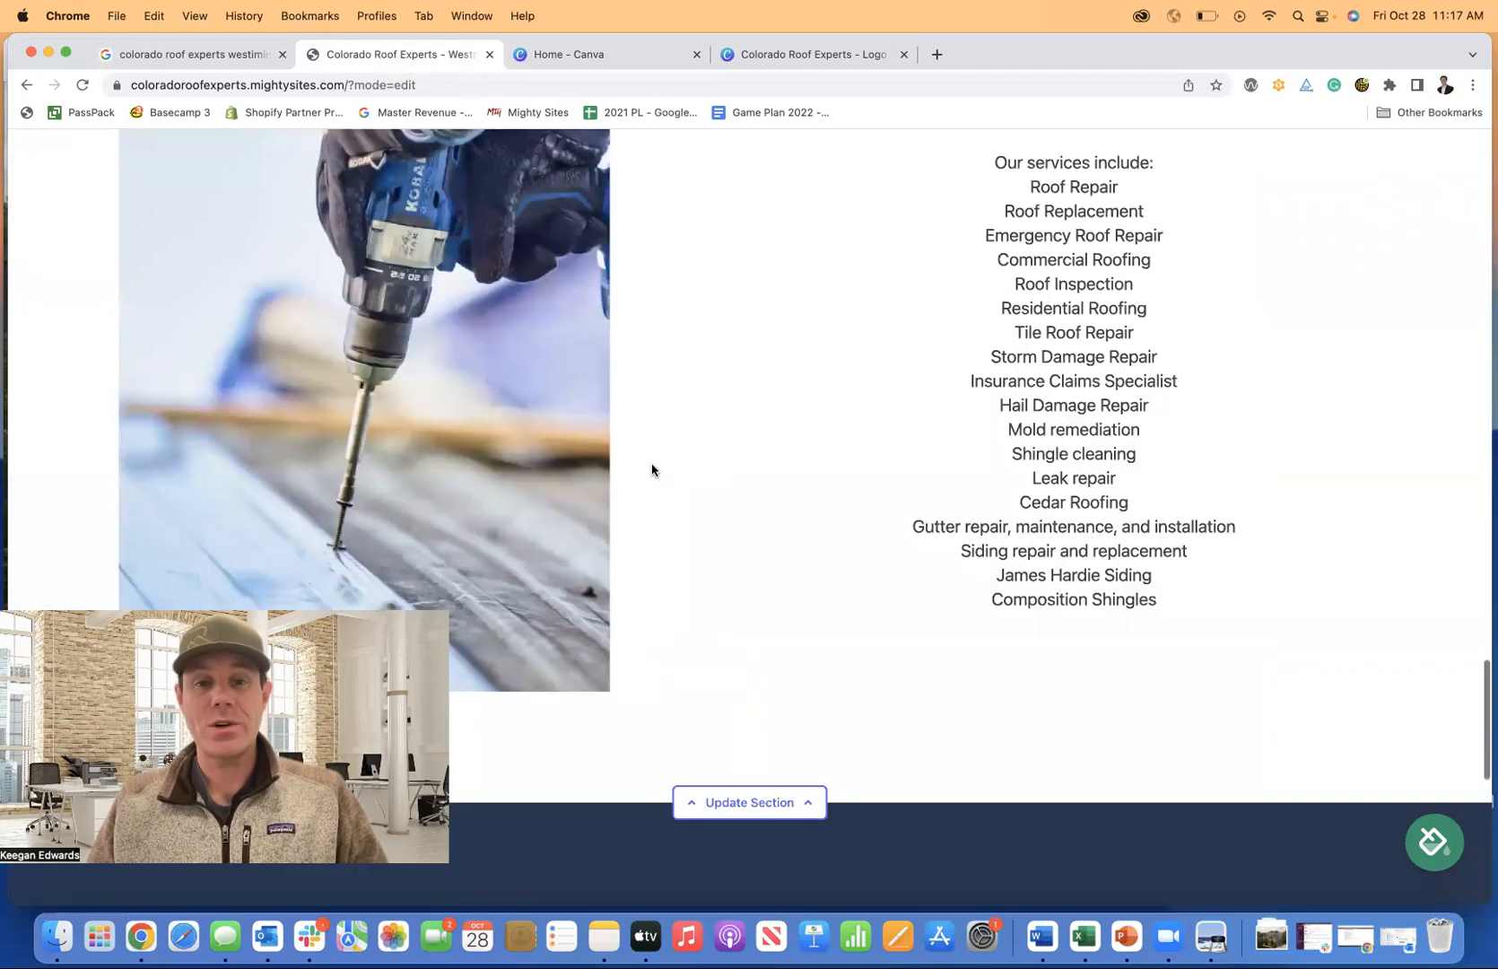
pyautogui.scroll(15, 652, 469)
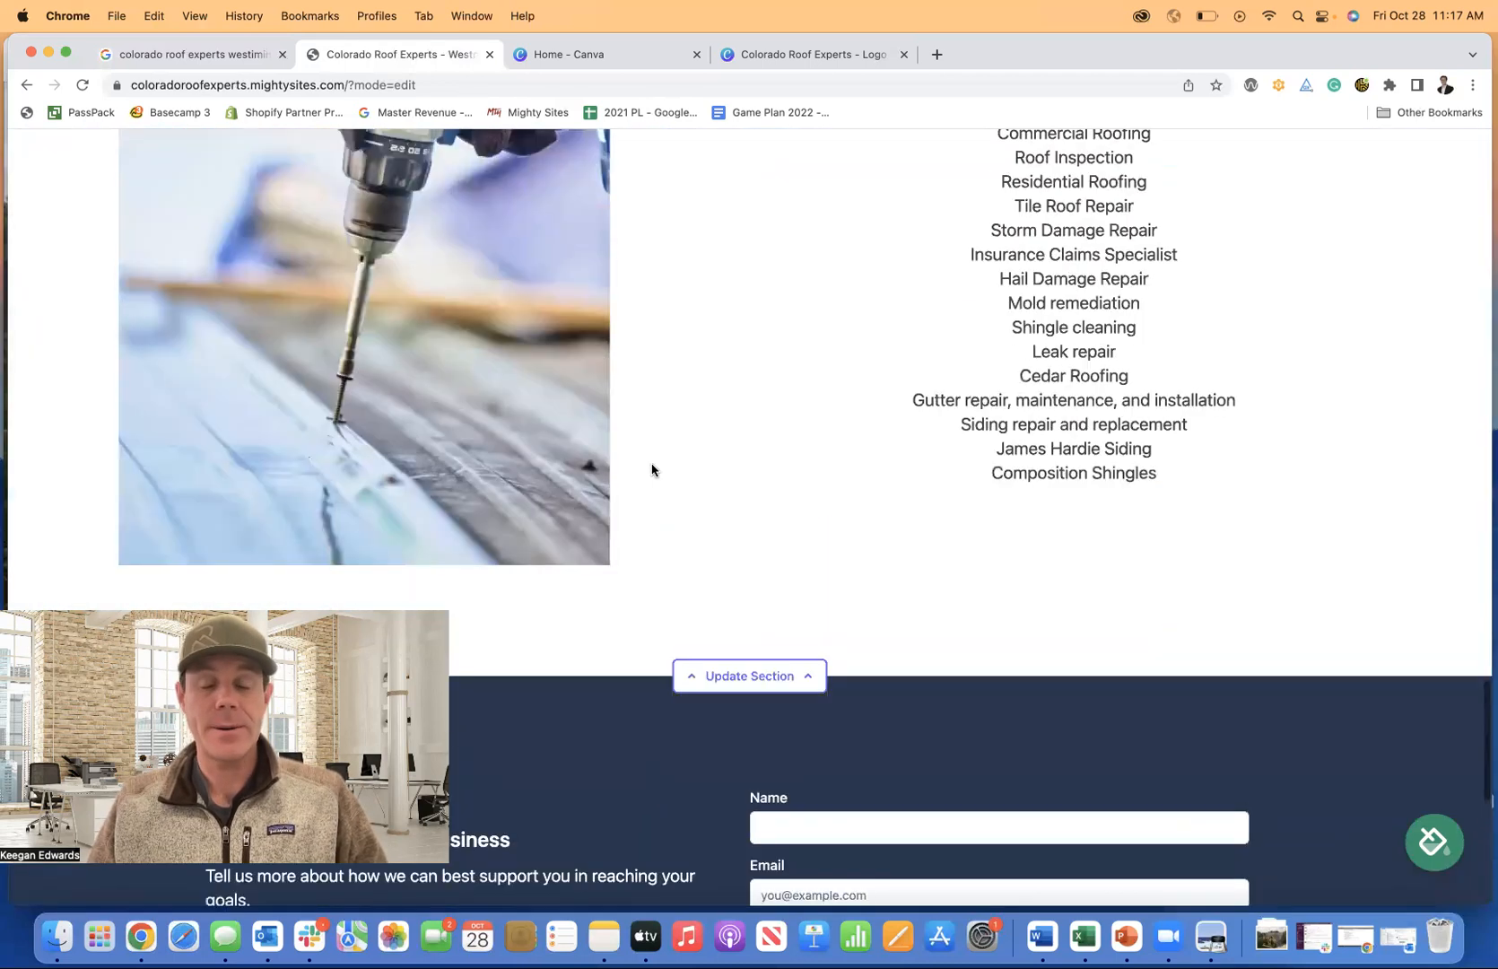
pyautogui.scroll(10, 652, 468)
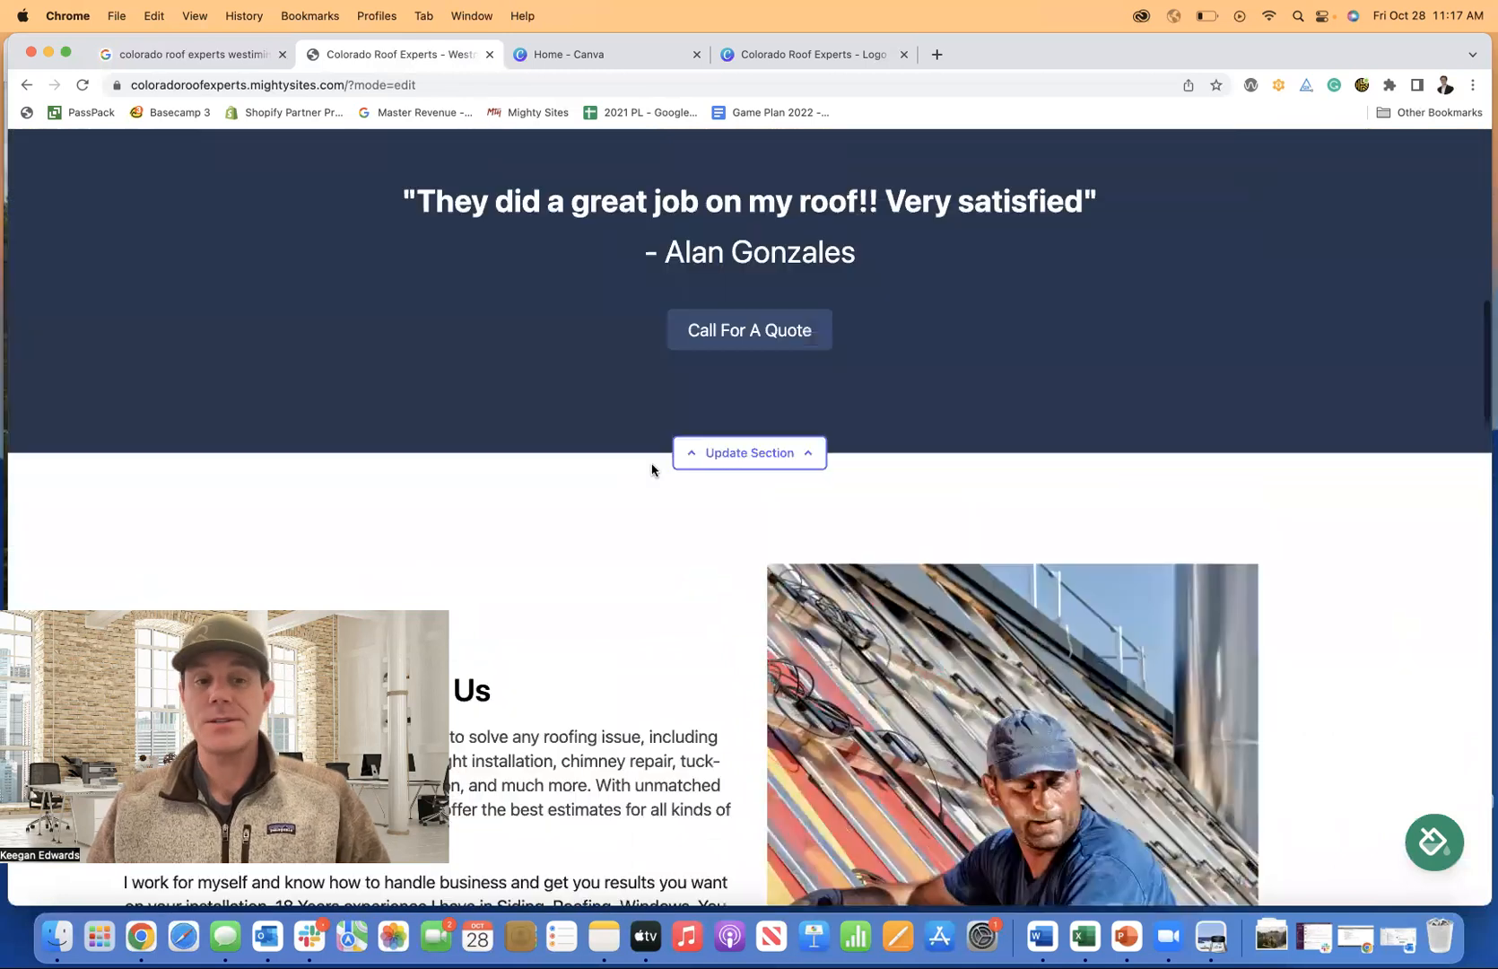
pyautogui.scroll(10, 652, 468)
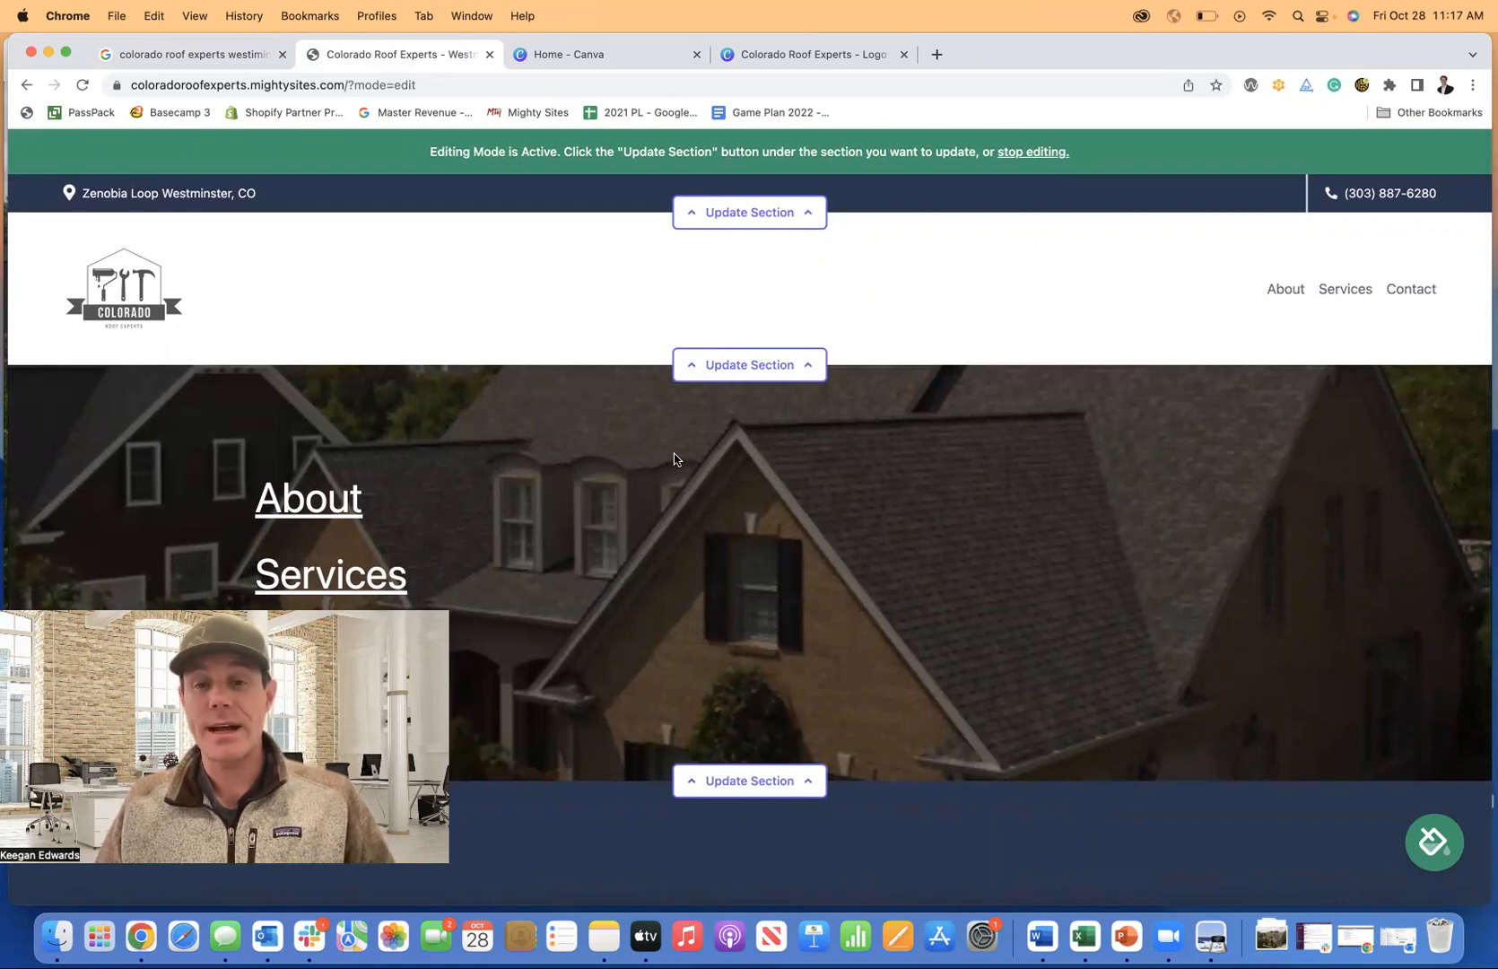
pyautogui.scroll(-5, 674, 459)
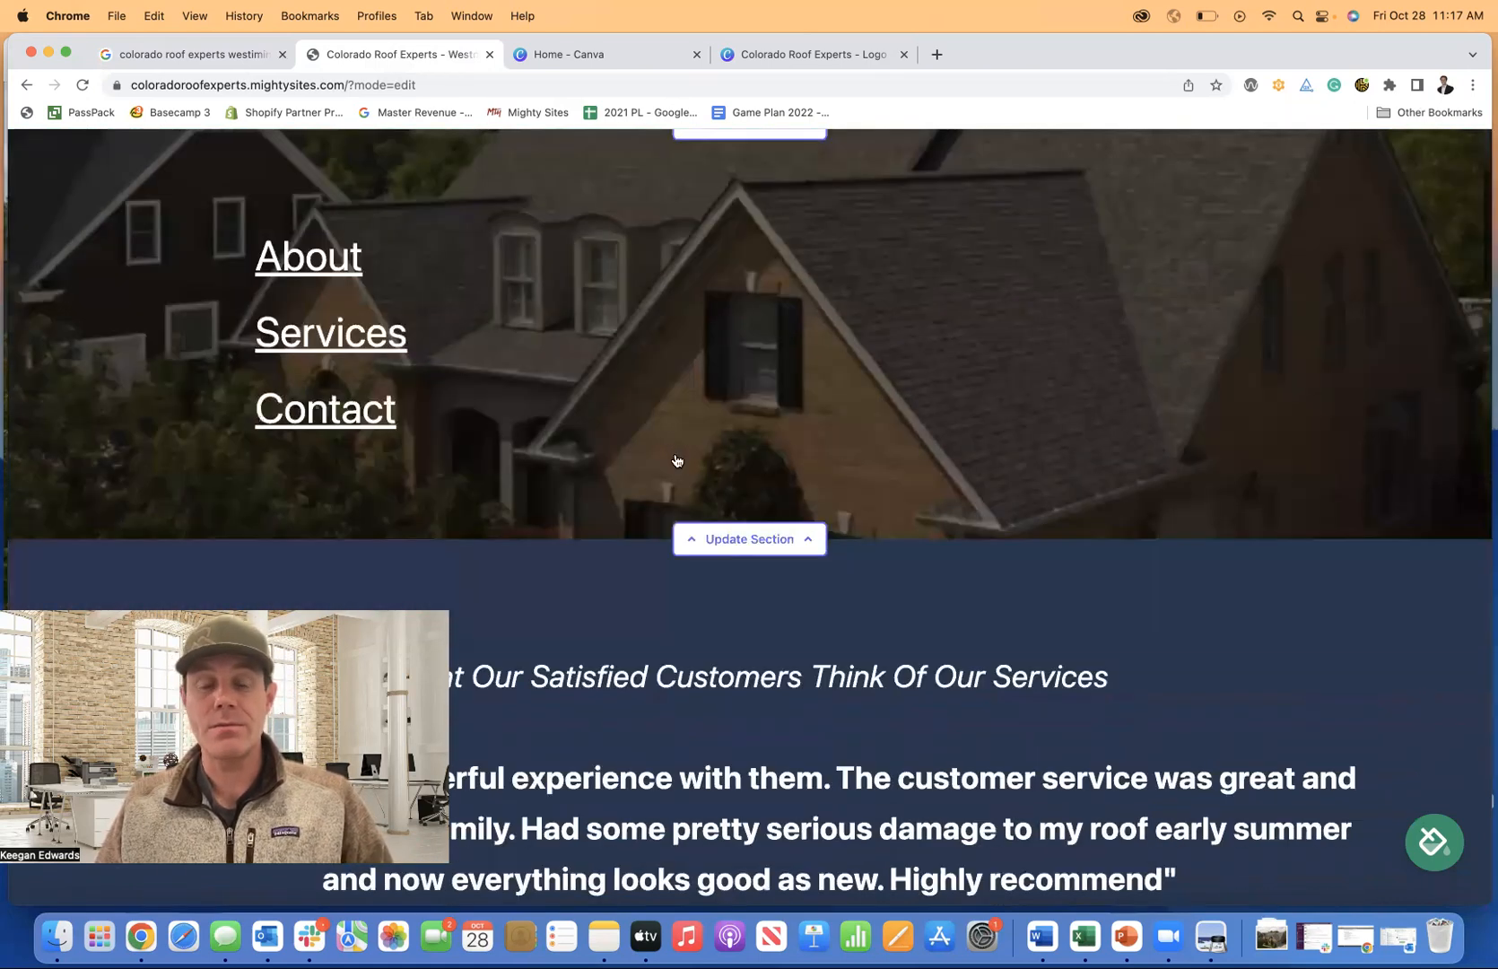
pyautogui.scroll(-20, 676, 460)
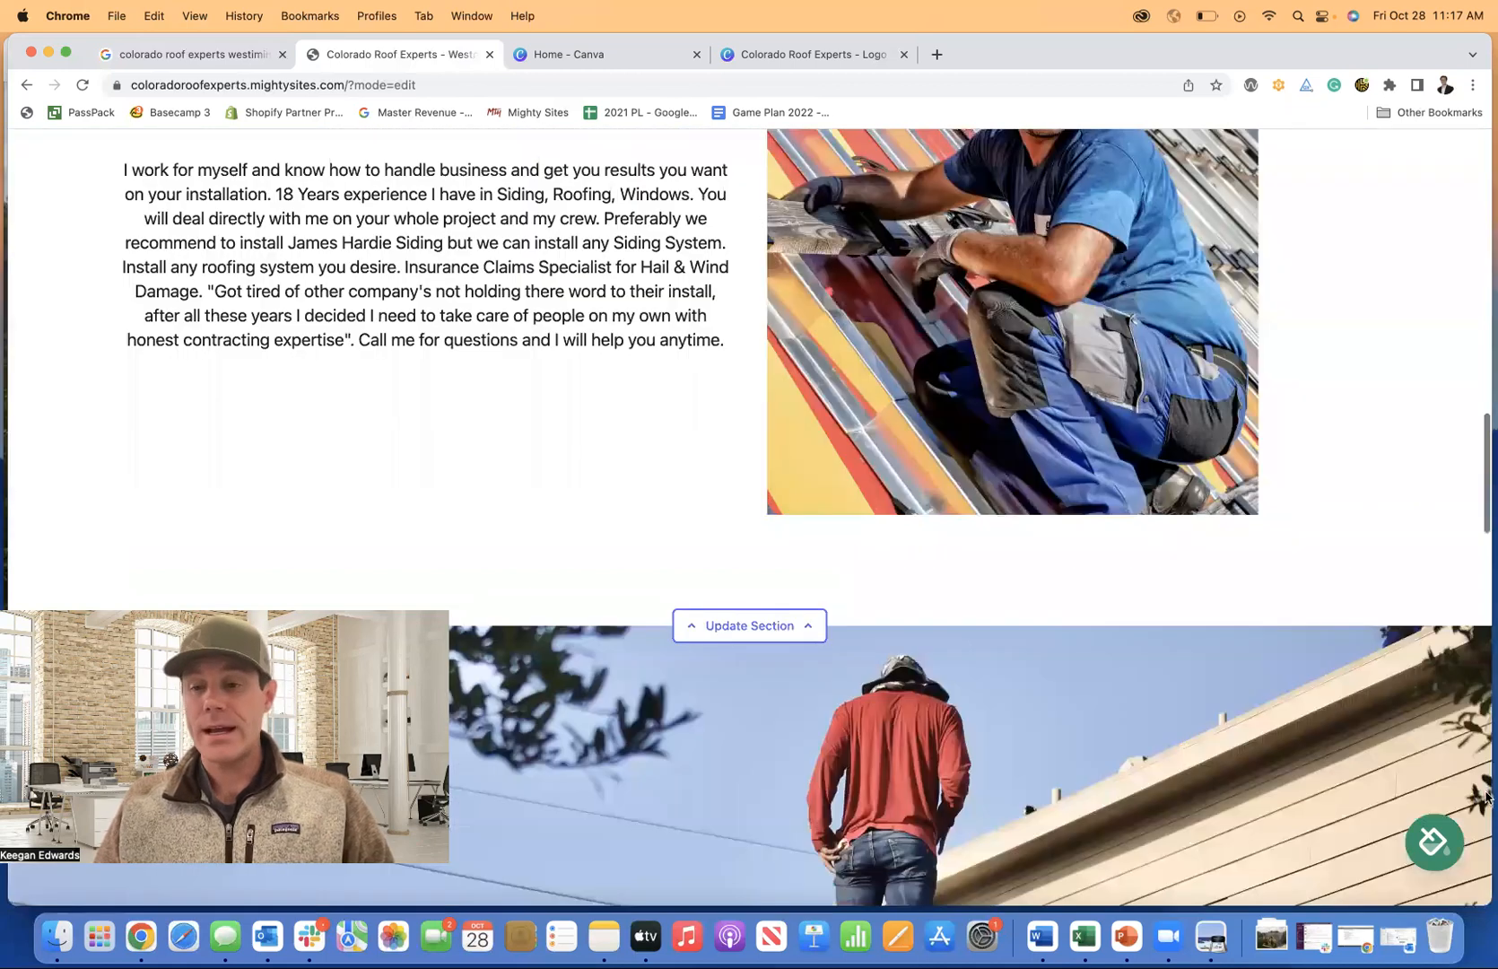
pyautogui.scroll(-10, 1471, 830)
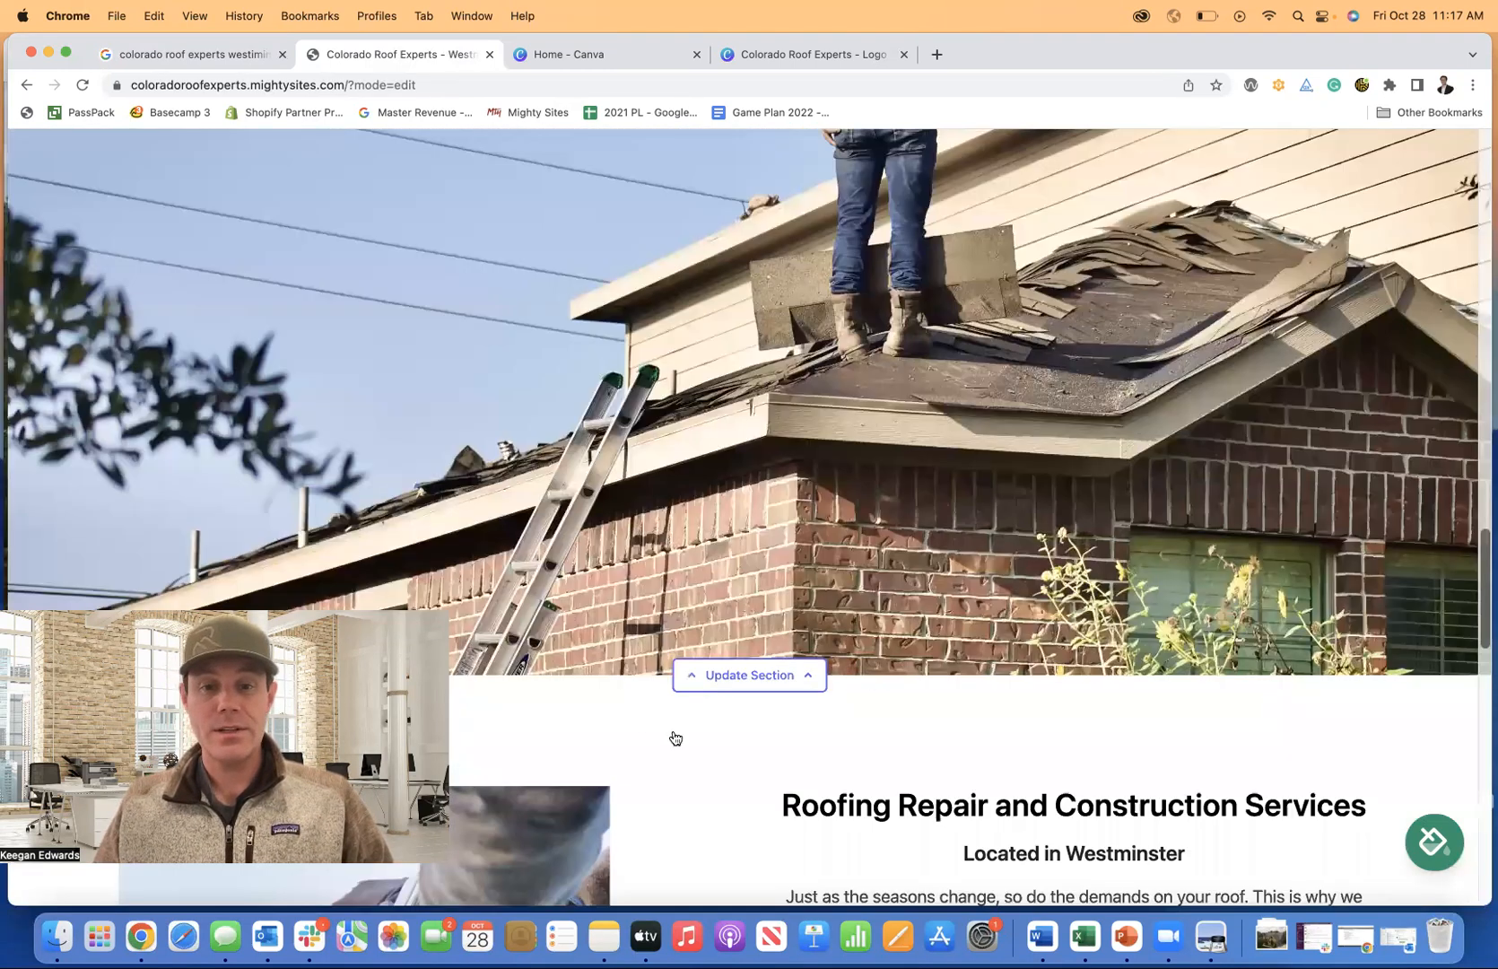
pyautogui.click(778, 677)
# Preview the pink-and-red, blue and dark green themes on the roofing site.
pyautogui.scroll(20, 776, 540)
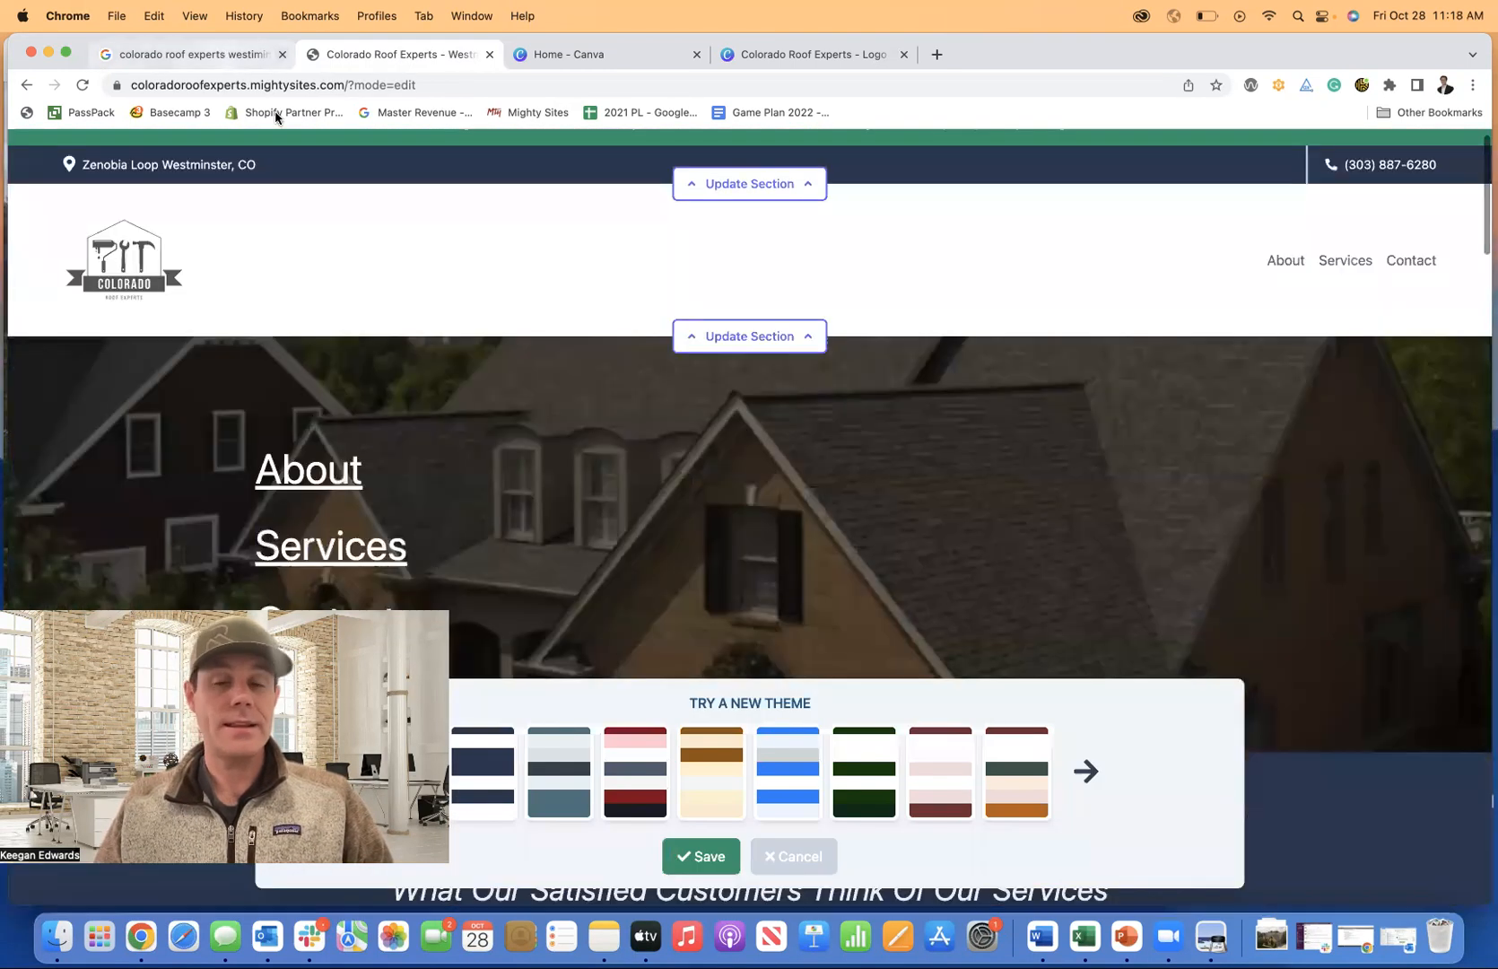
pyautogui.click(654, 748)
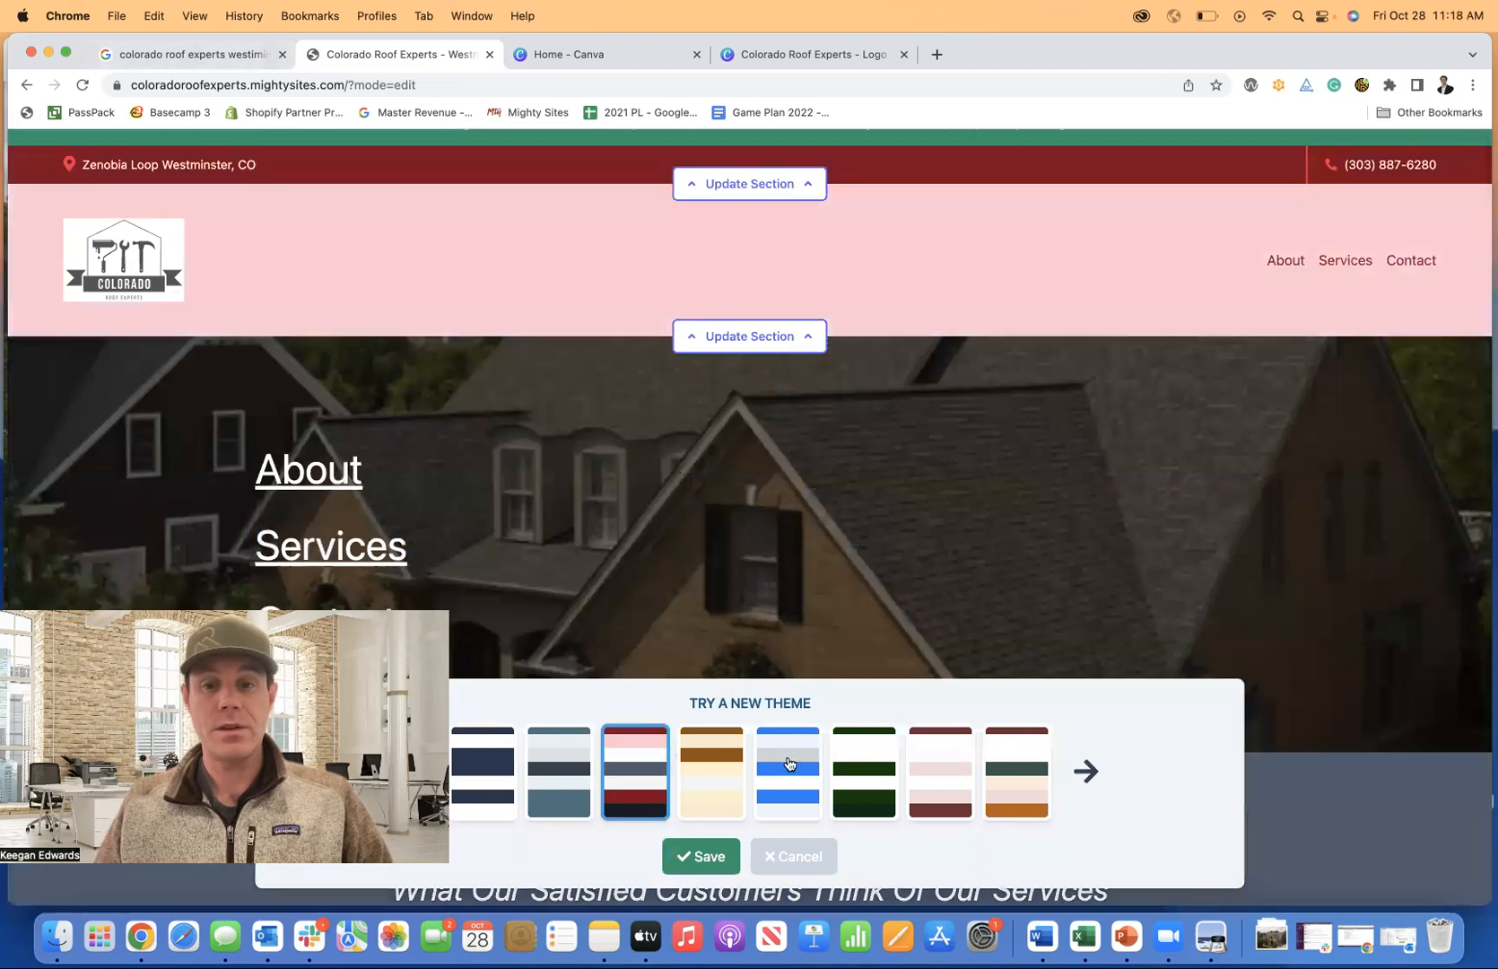
pyautogui.click(788, 763)
pyautogui.scroll(-3, 790, 592)
pyautogui.scroll(-20, 790, 592)
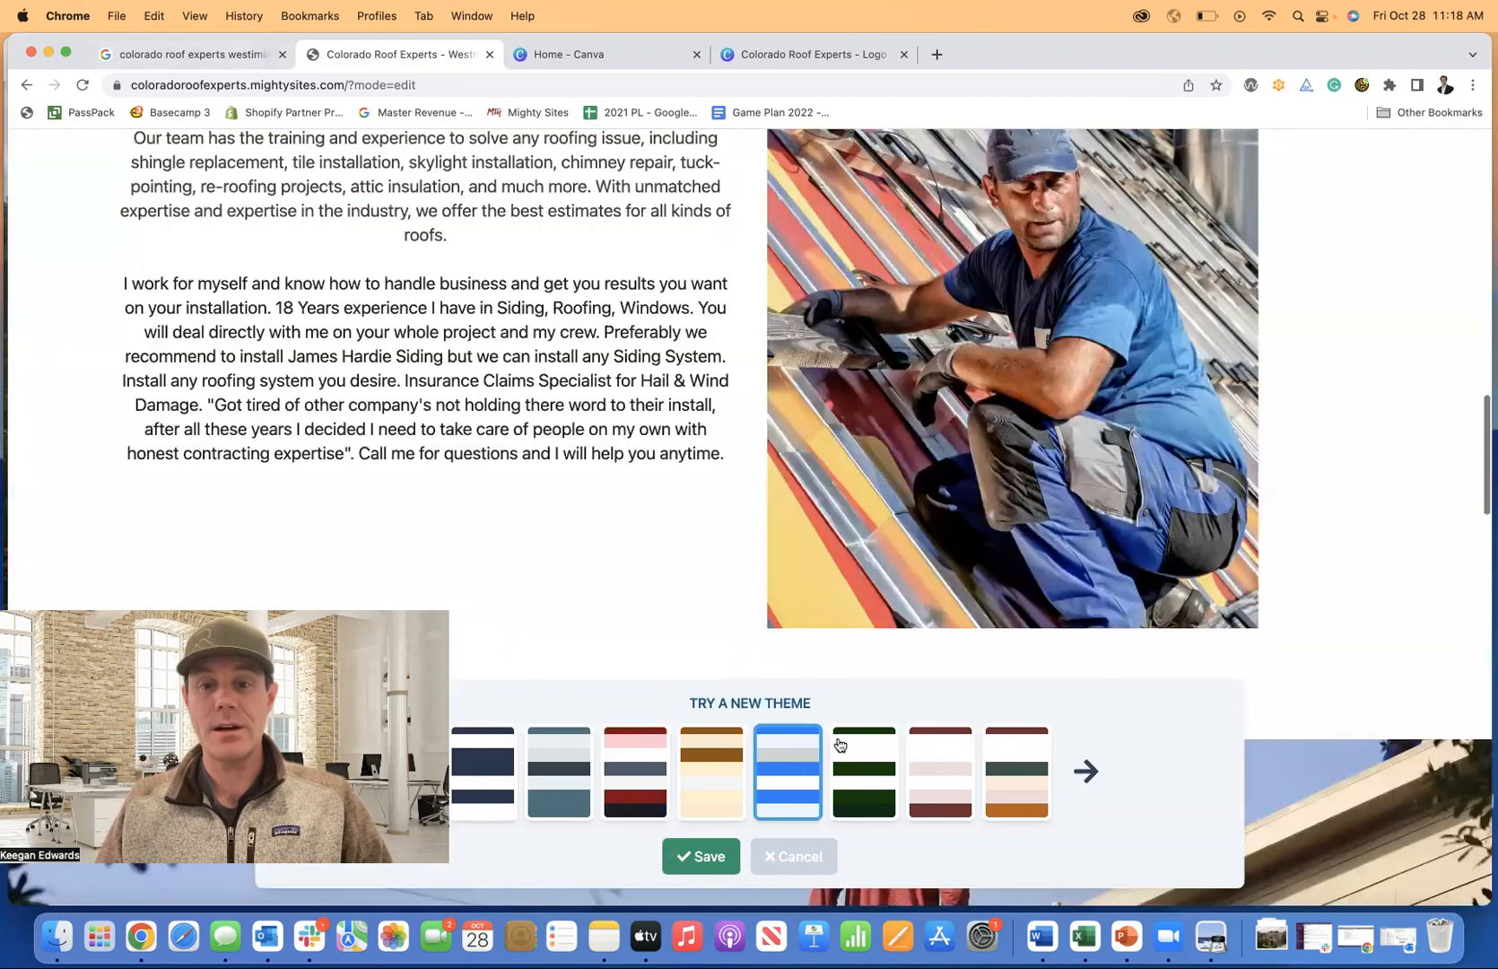
pyautogui.click(841, 746)
pyautogui.scroll(20, 779, 556)
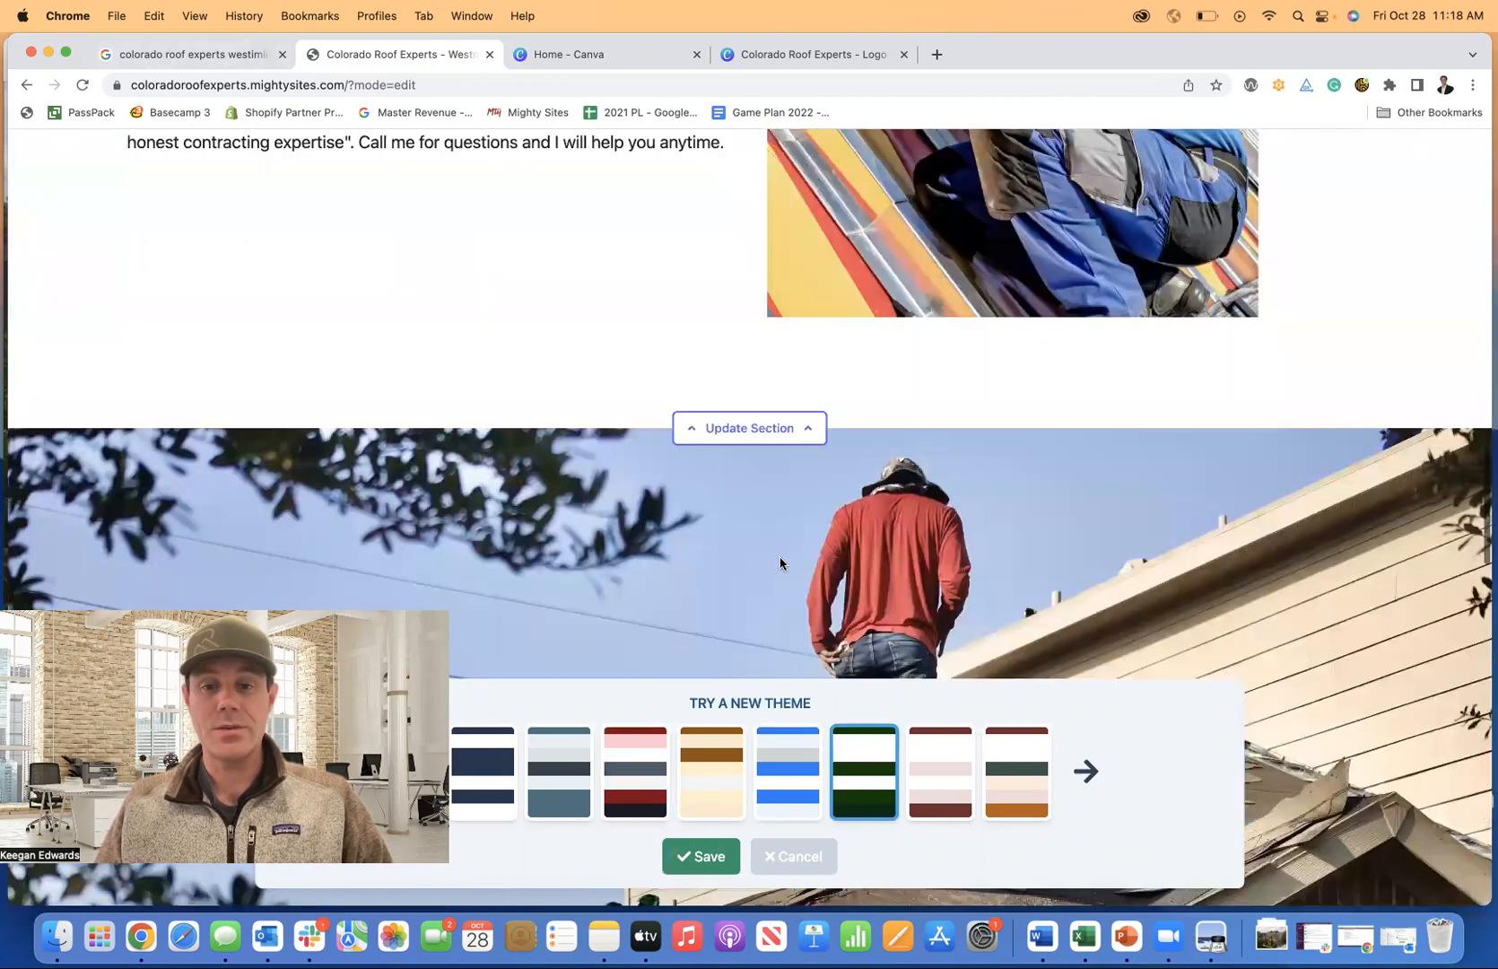
pyautogui.scroll(-20, 780, 562)
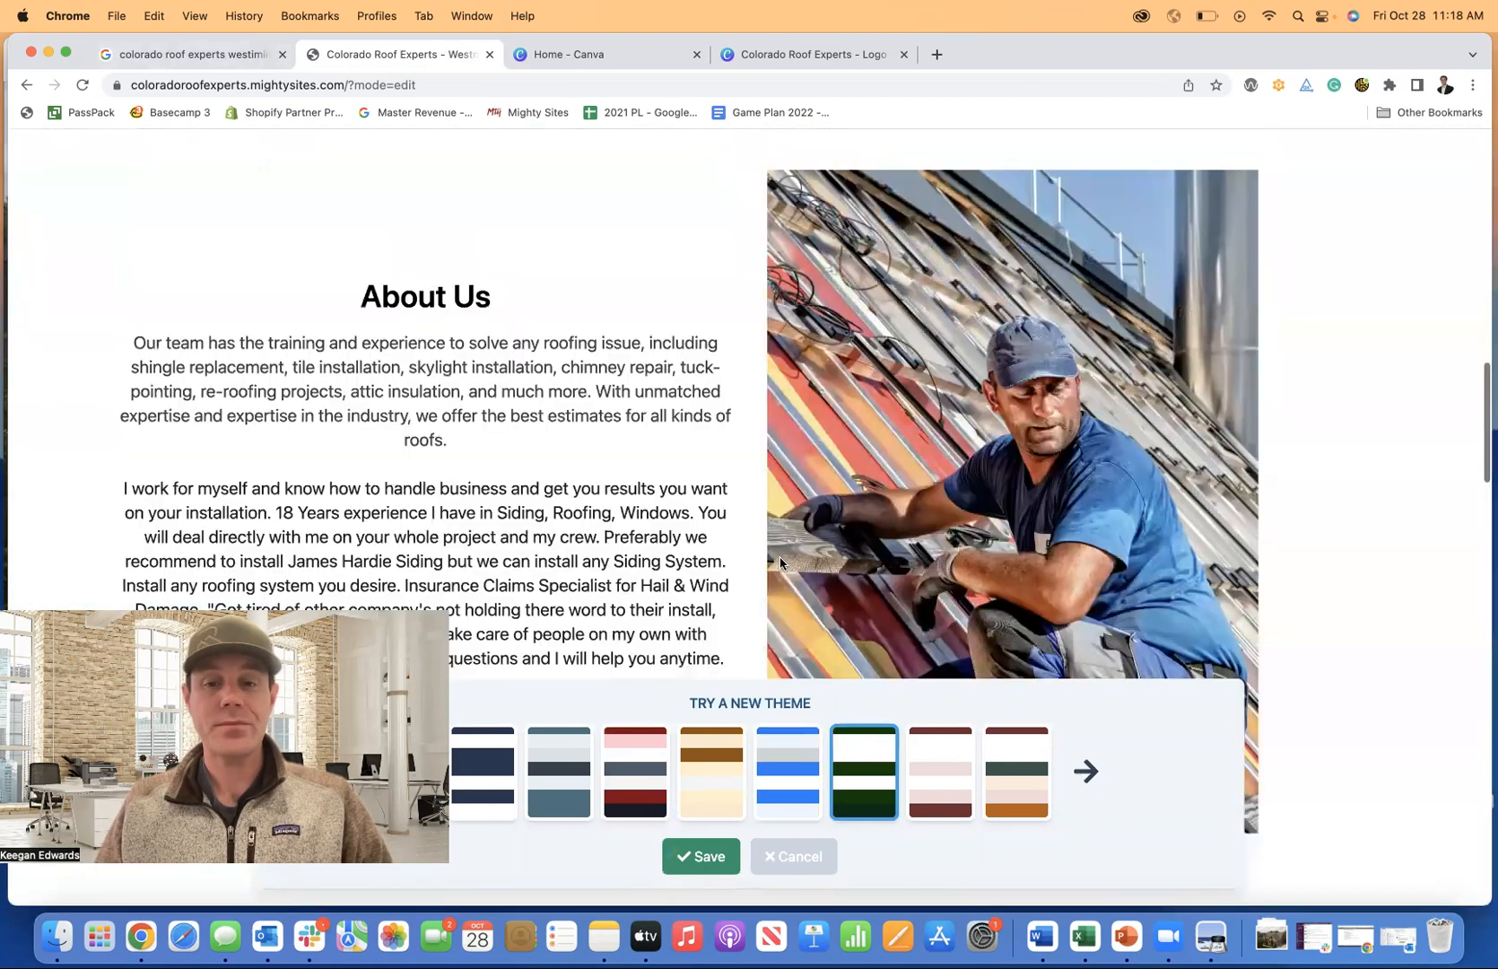
pyautogui.scroll(-15, 780, 563)
pyautogui.scroll(20, 841, 644)
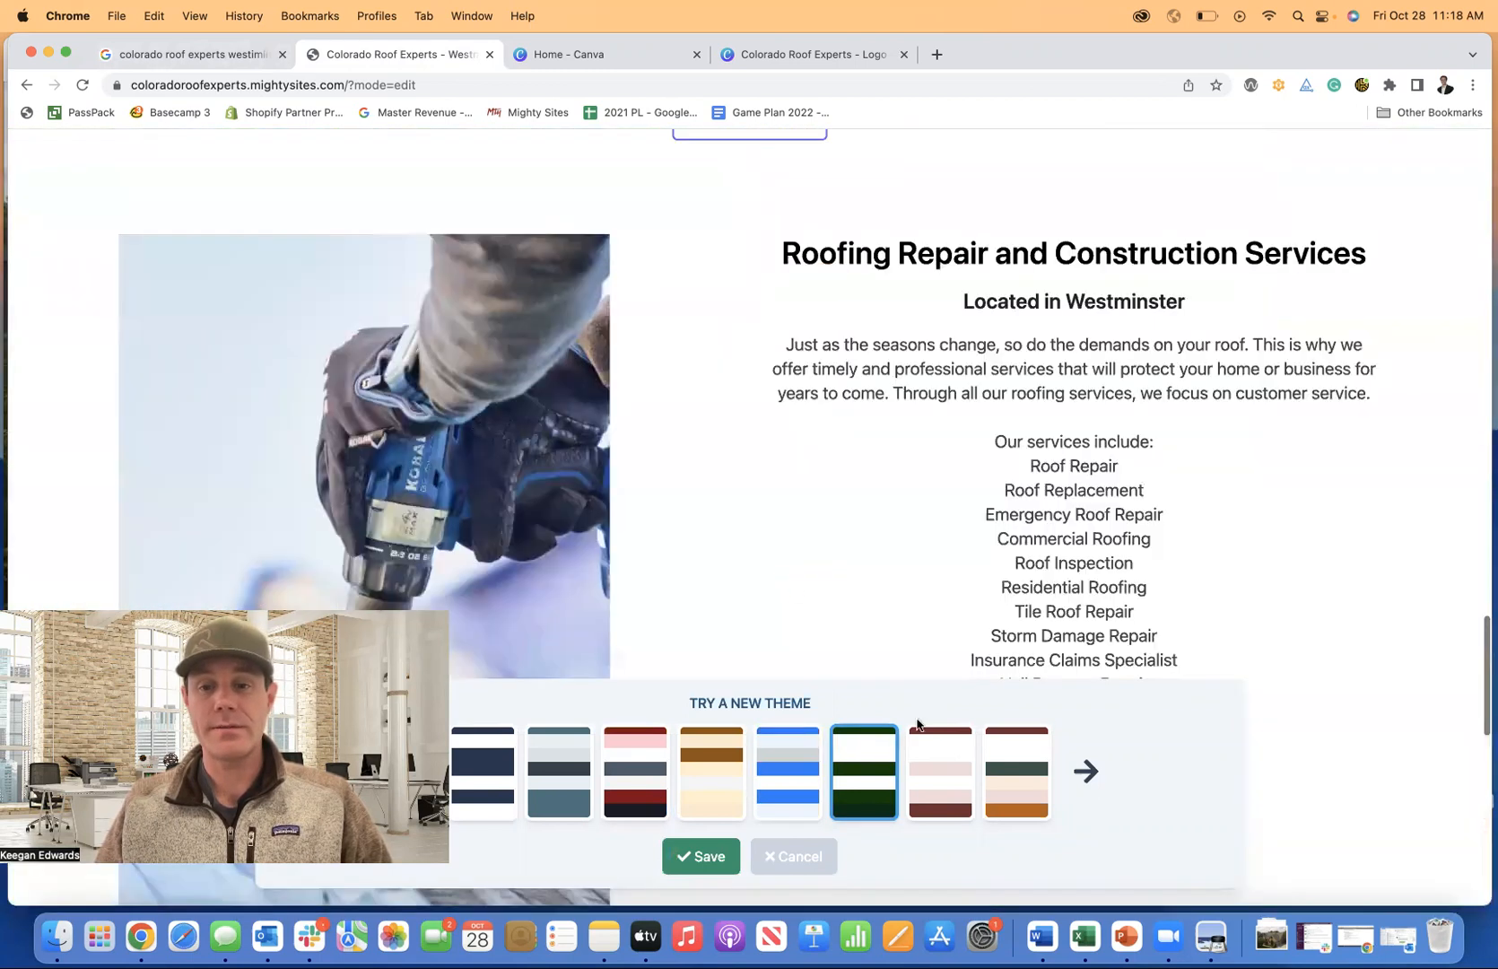
# Try the red, slate and navy themes, then apply the dark red theme from the next set.
pyautogui.click(621, 777)
pyautogui.click(536, 777)
pyautogui.click(499, 775)
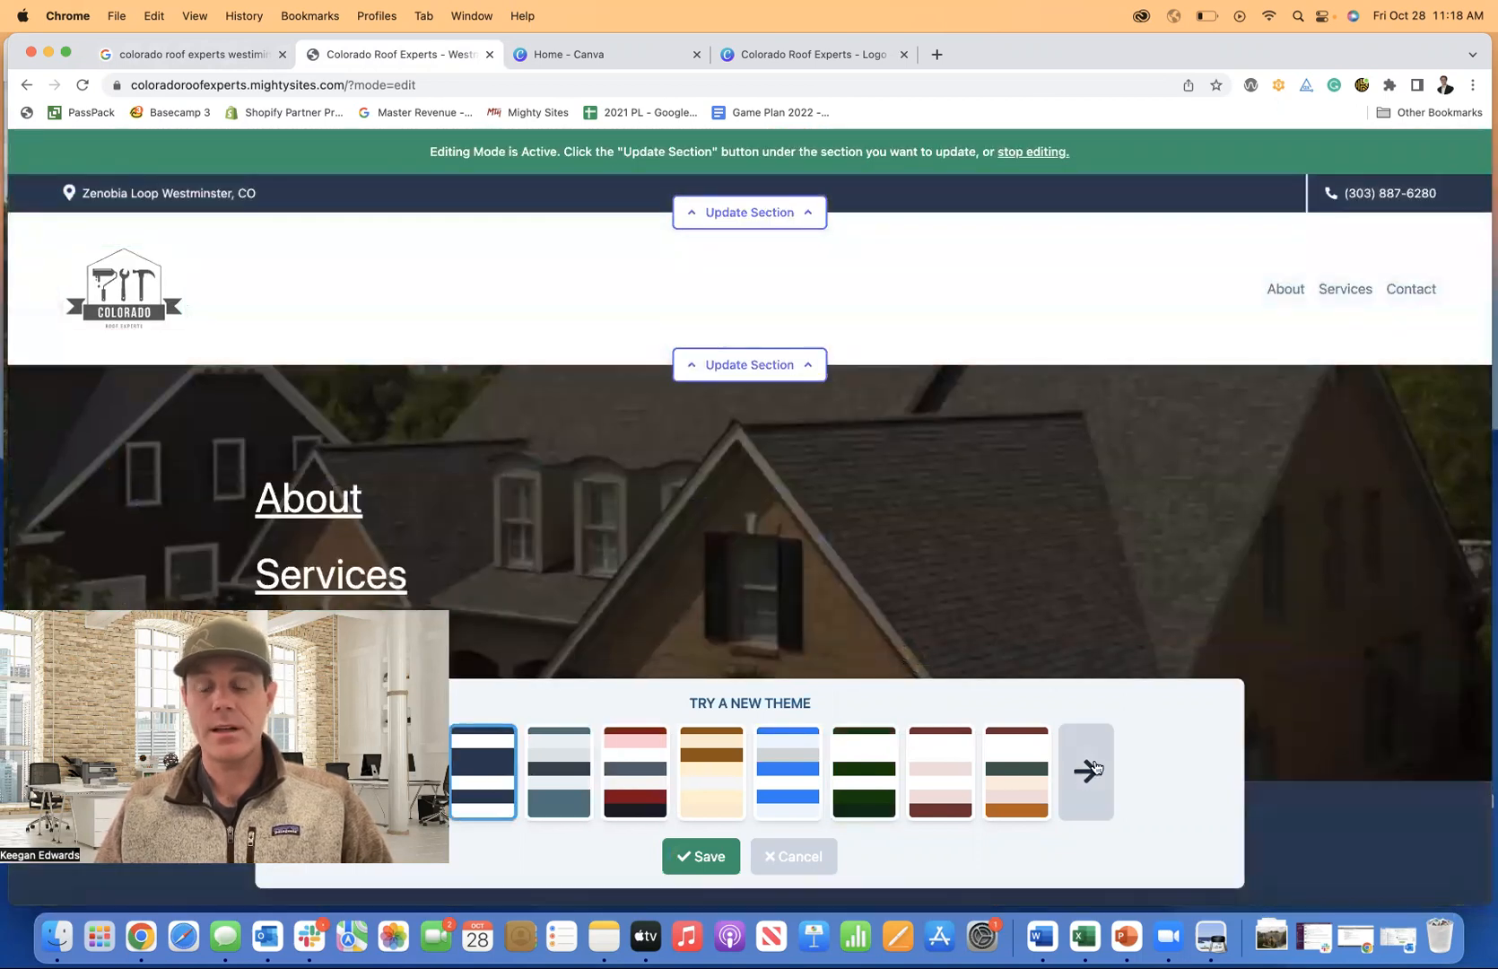
pyautogui.click(1085, 771)
pyautogui.click(940, 772)
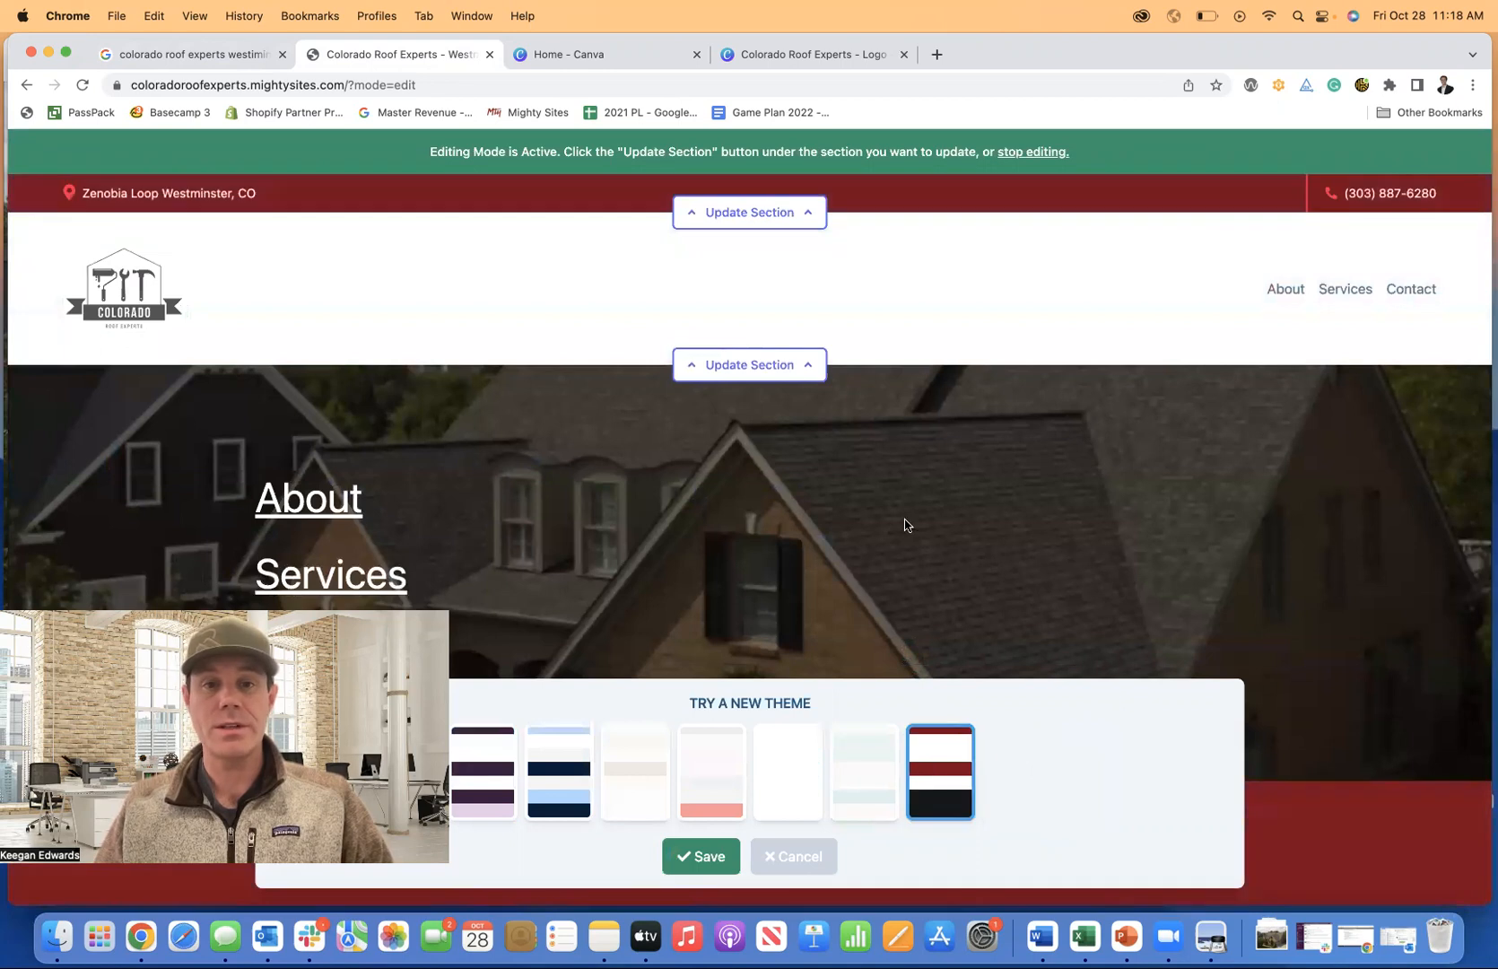
pyautogui.scroll(-3, 903, 522)
pyautogui.scroll(-15, 905, 524)
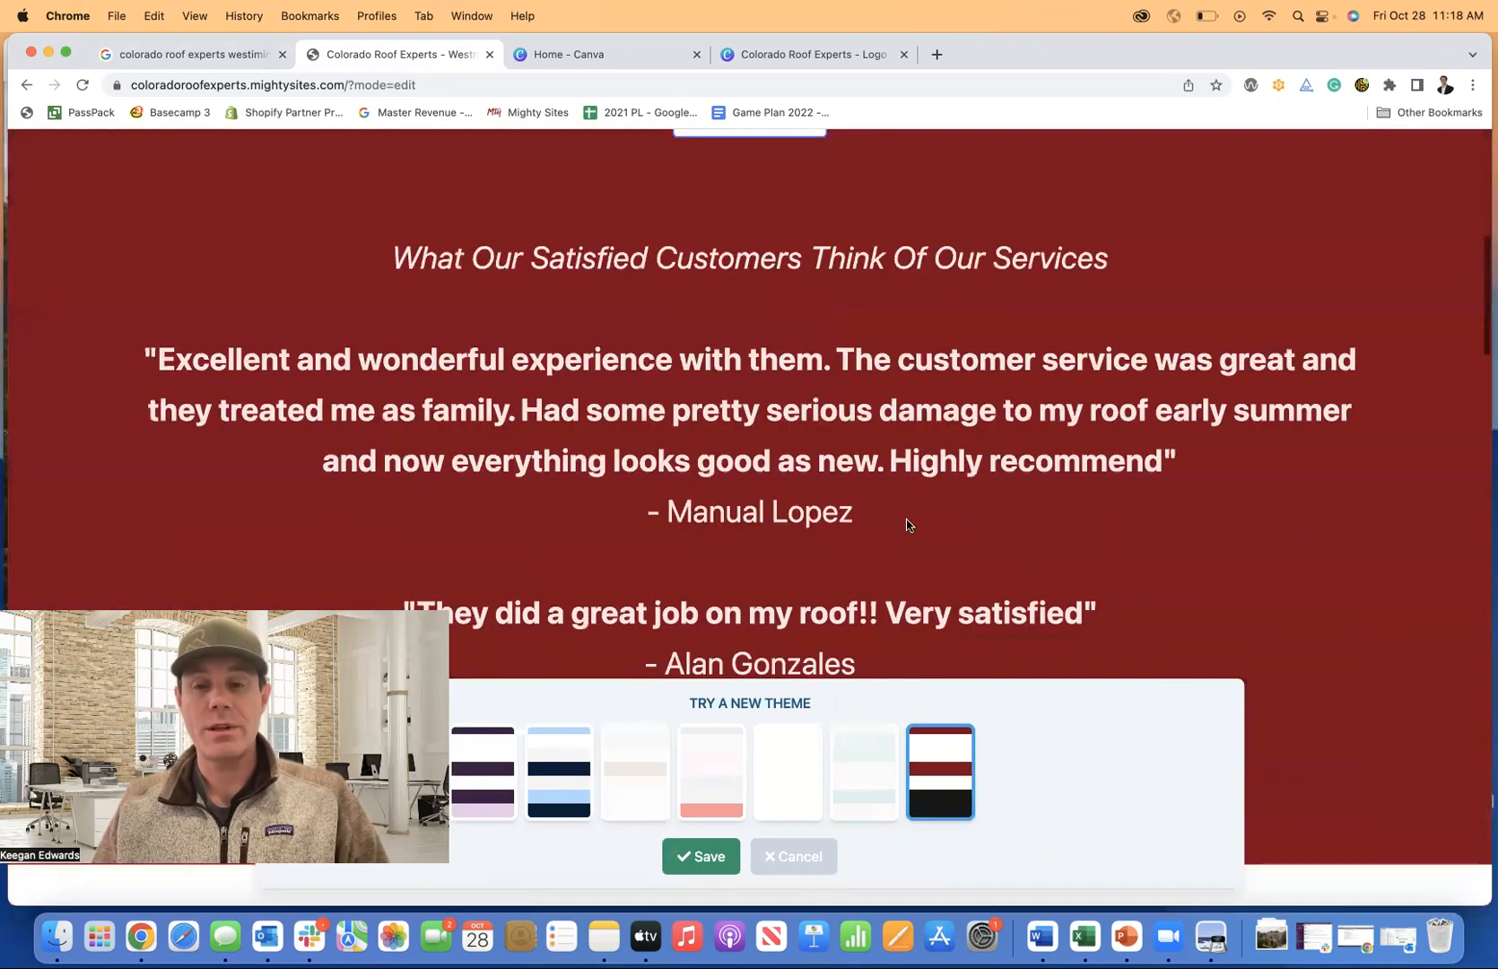
pyautogui.scroll(-6, 905, 524)
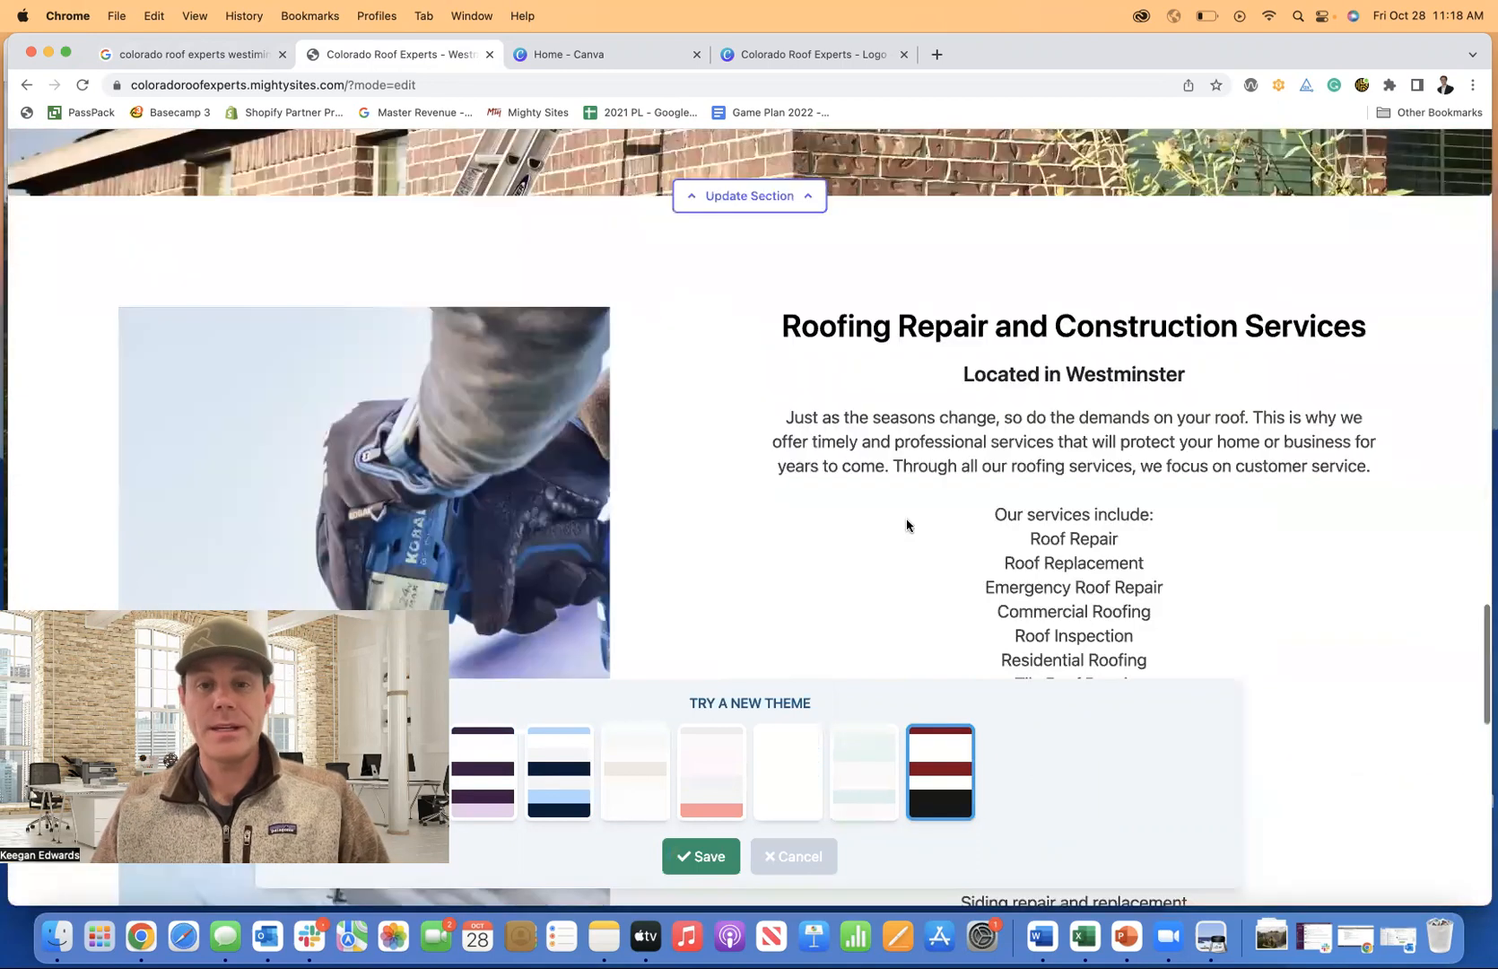
pyautogui.scroll(-10, 905, 524)
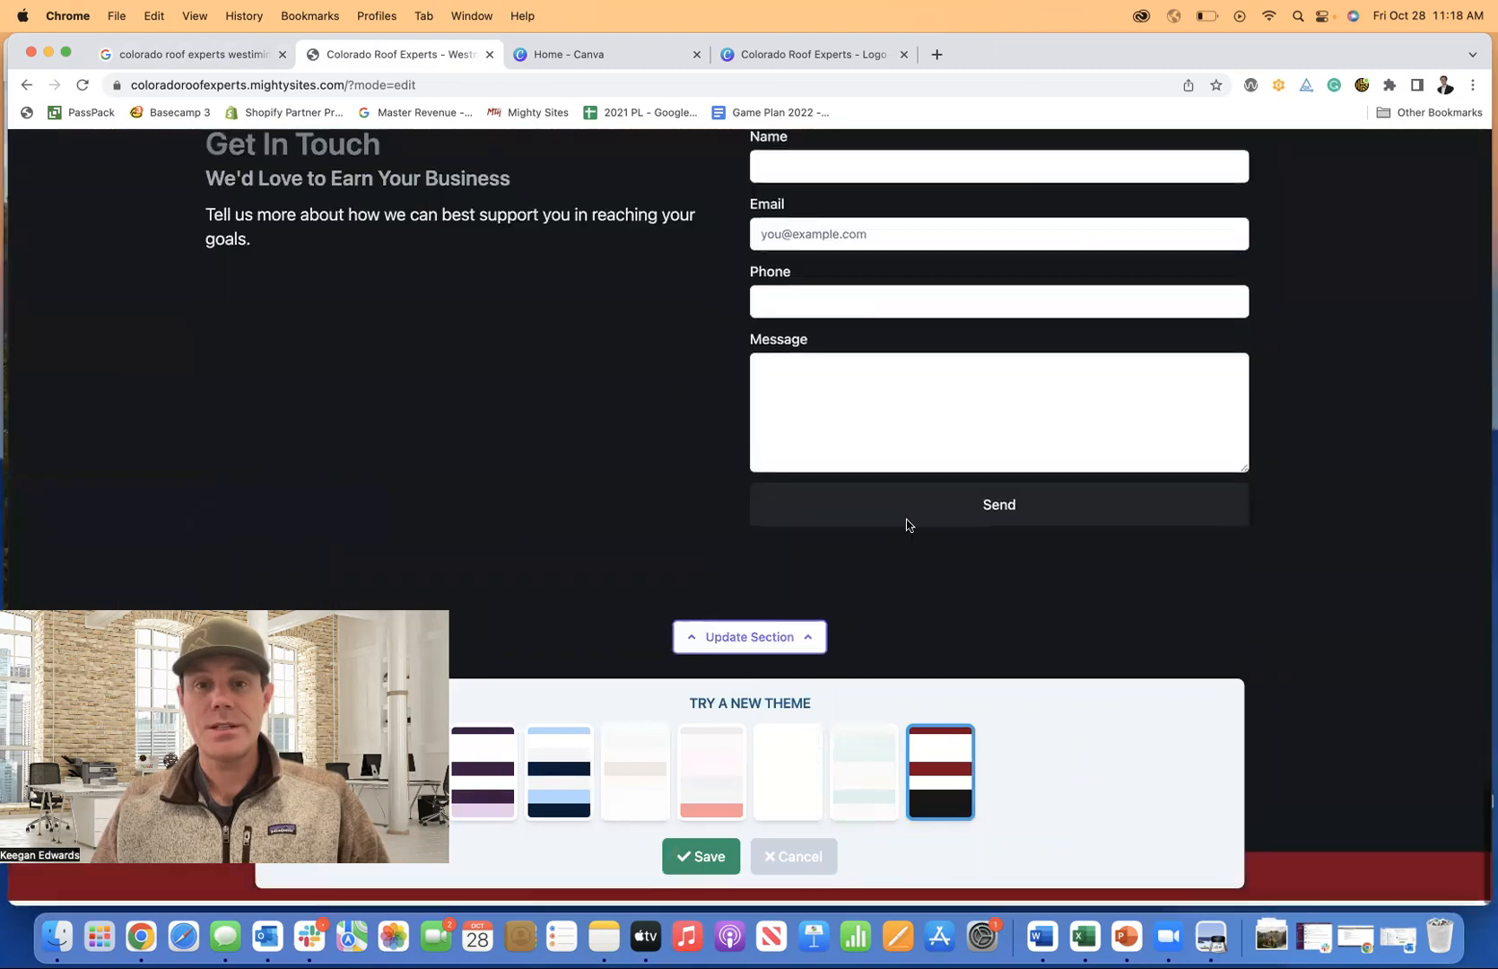
pyautogui.click(695, 866)
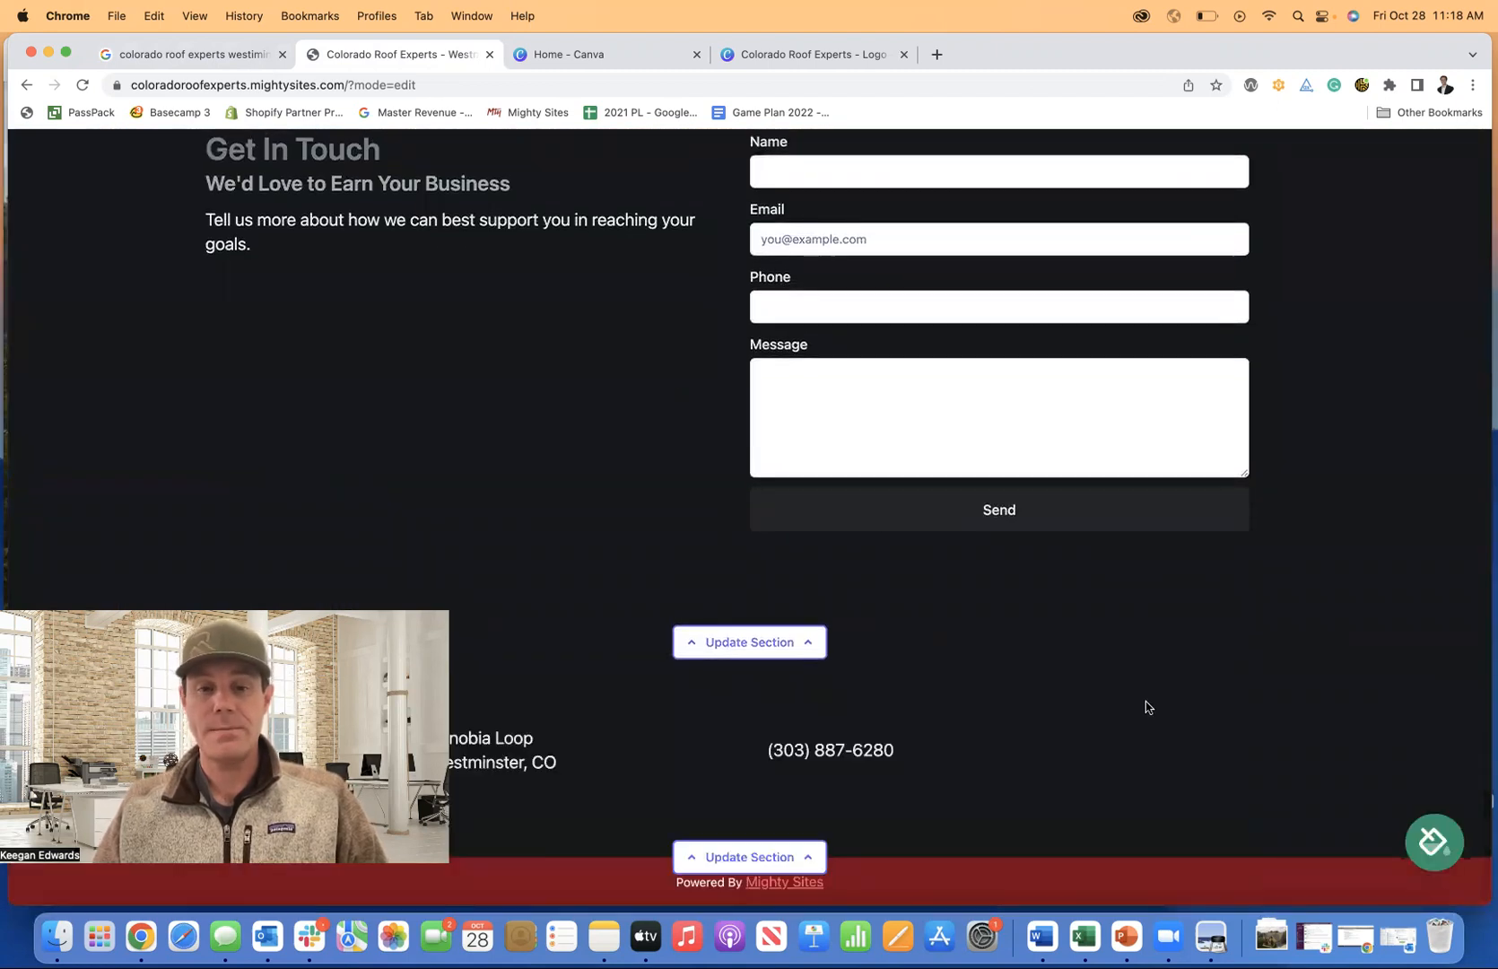
pyautogui.scroll(3, 1145, 700)
pyautogui.scroll(-3, 1145, 707)
pyautogui.scroll(4, 1054, 708)
pyautogui.scroll(-4, 1054, 703)
pyautogui.scroll(3, 709, 671)
pyautogui.scroll(-3, 710, 673)
pyautogui.scroll(3, 710, 673)
pyautogui.scroll(-3, 710, 672)
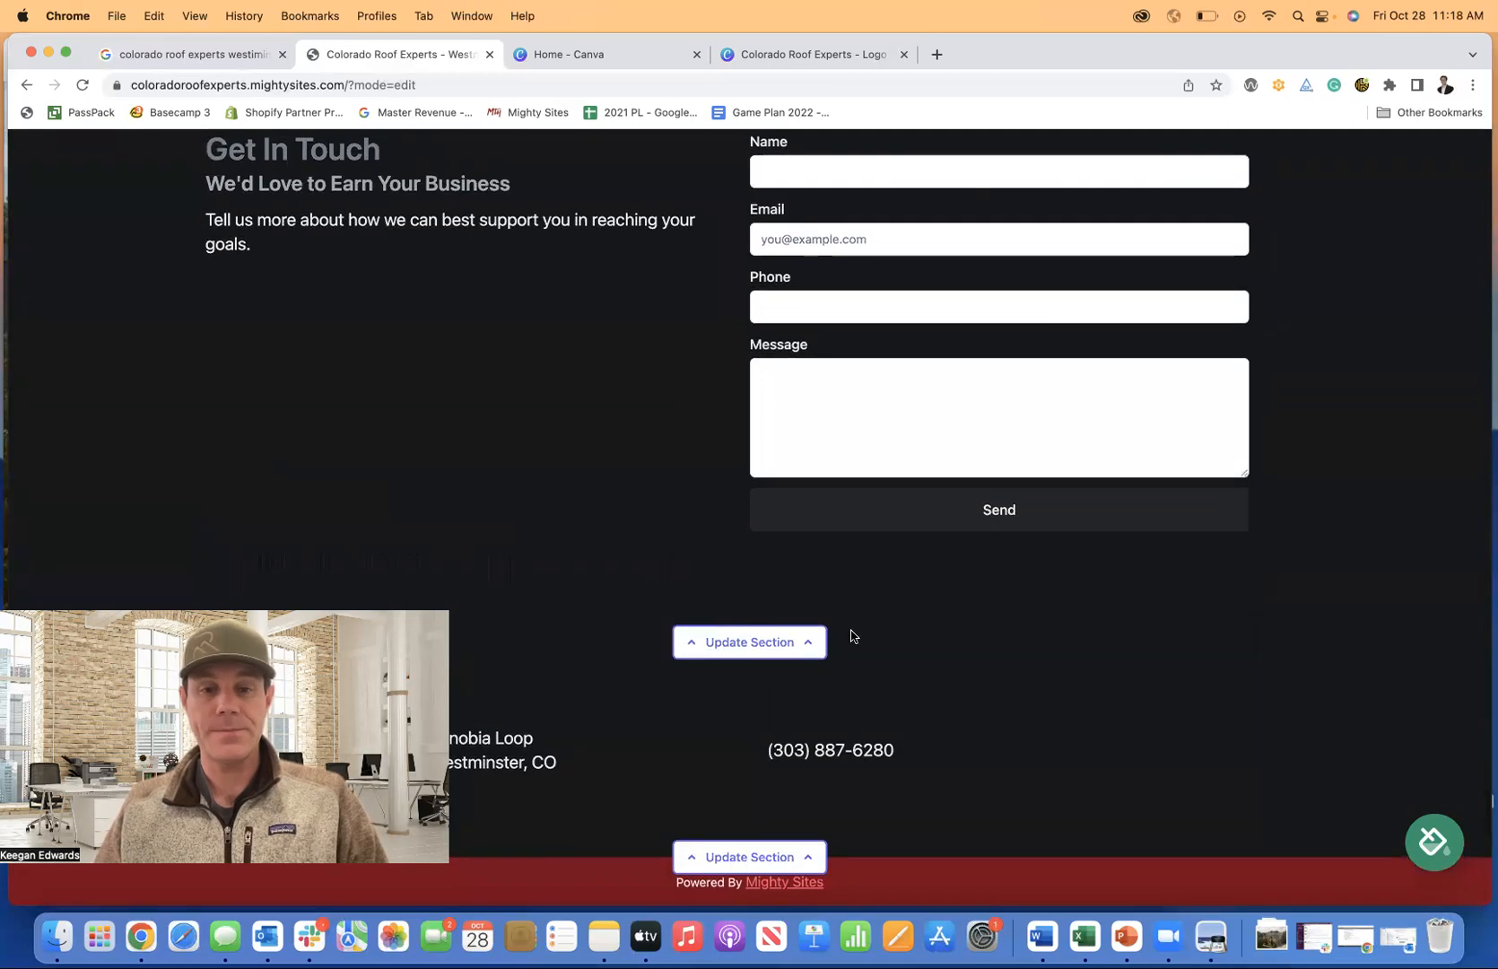
pyautogui.click(749, 856)
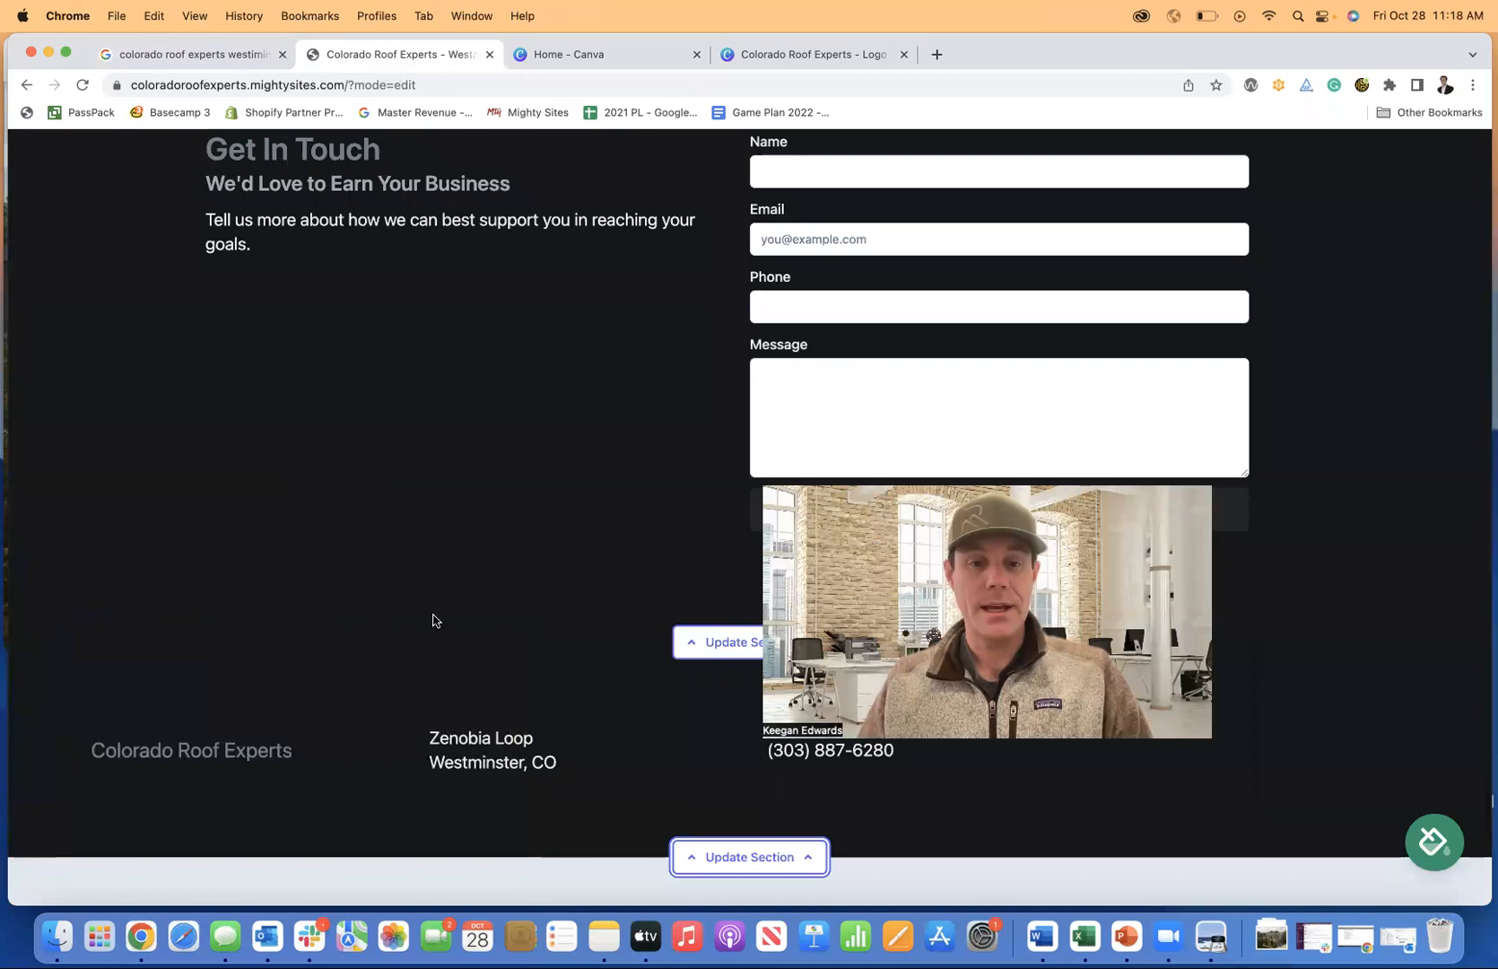
pyautogui.scroll(-5, 432, 619)
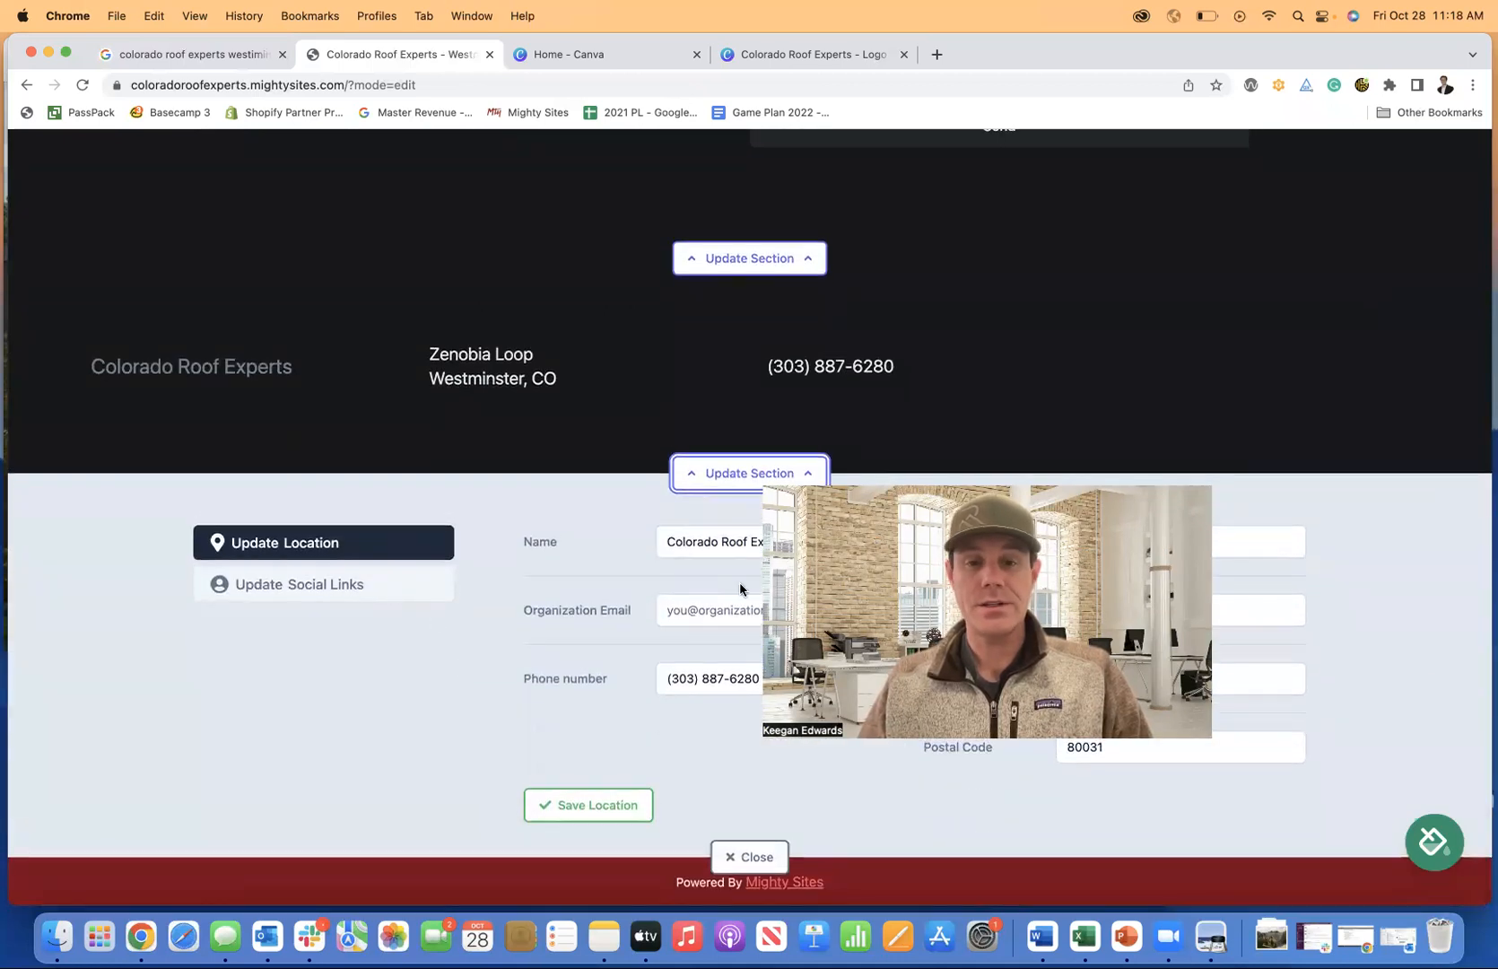
pyautogui.click(758, 856)
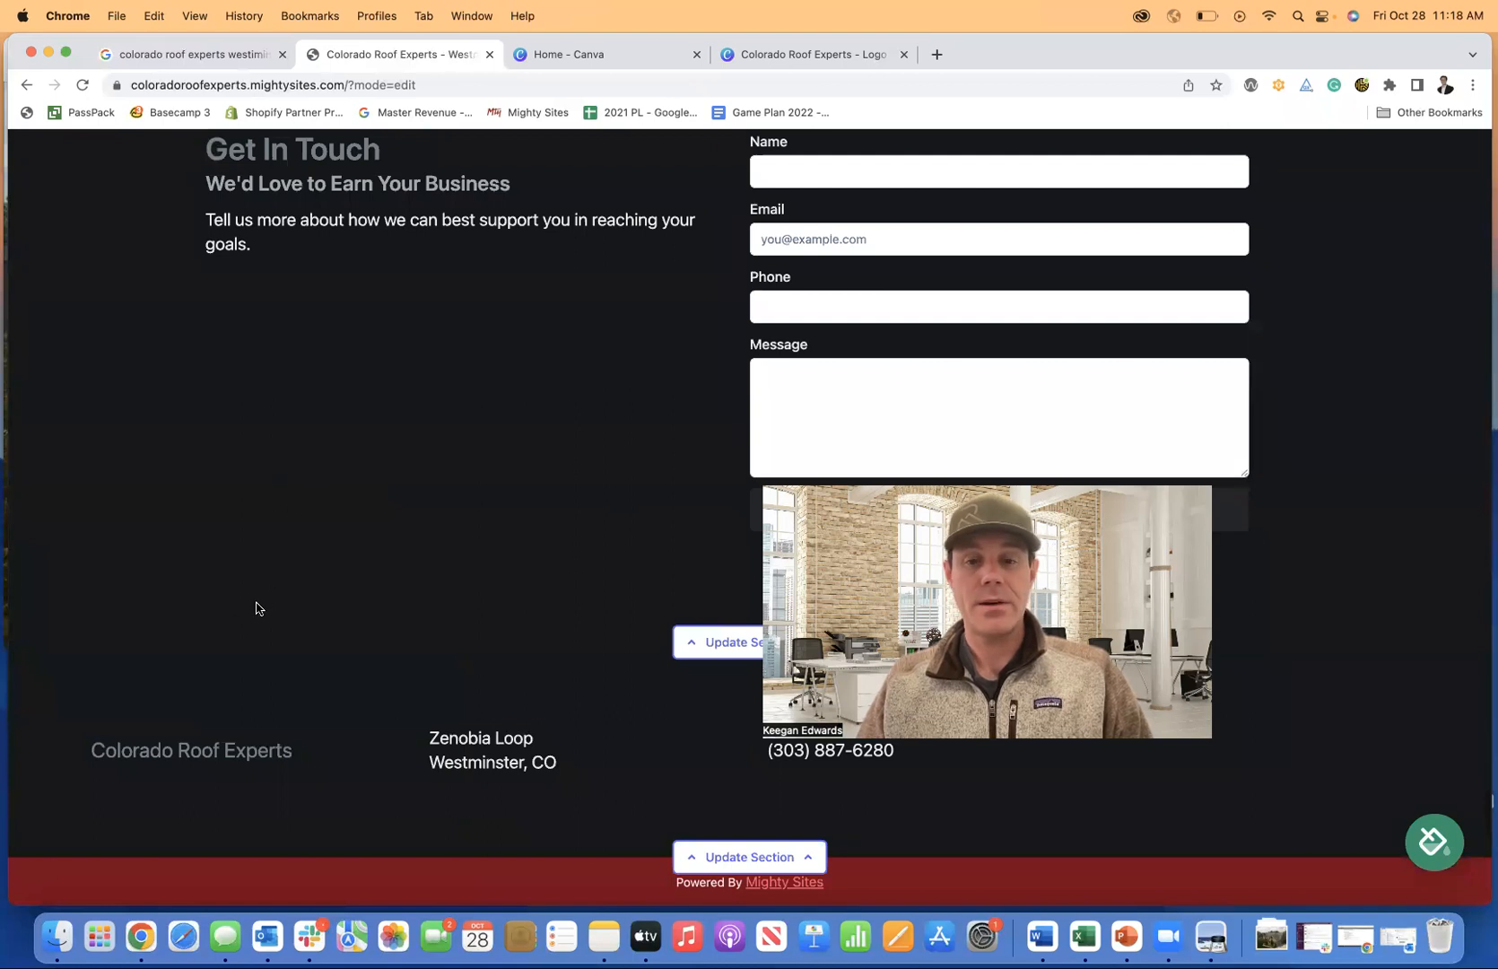
# Scroll through the dark red themed roofing site from top to bottom to review it.
pyautogui.scroll(15, 1037, 575)
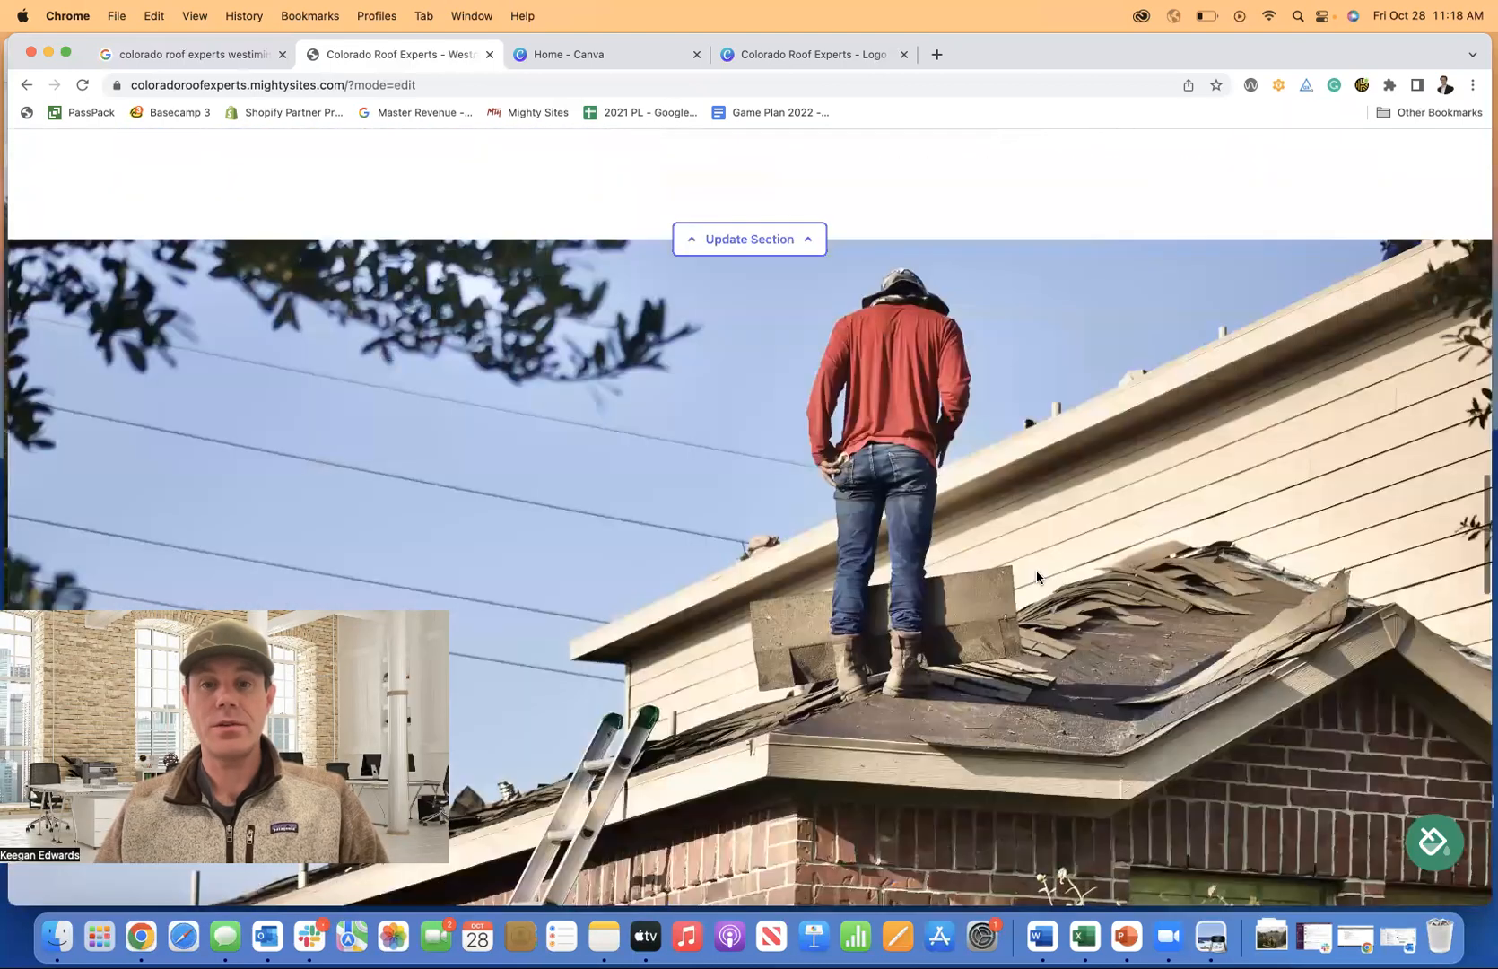
pyautogui.scroll(8, 1037, 576)
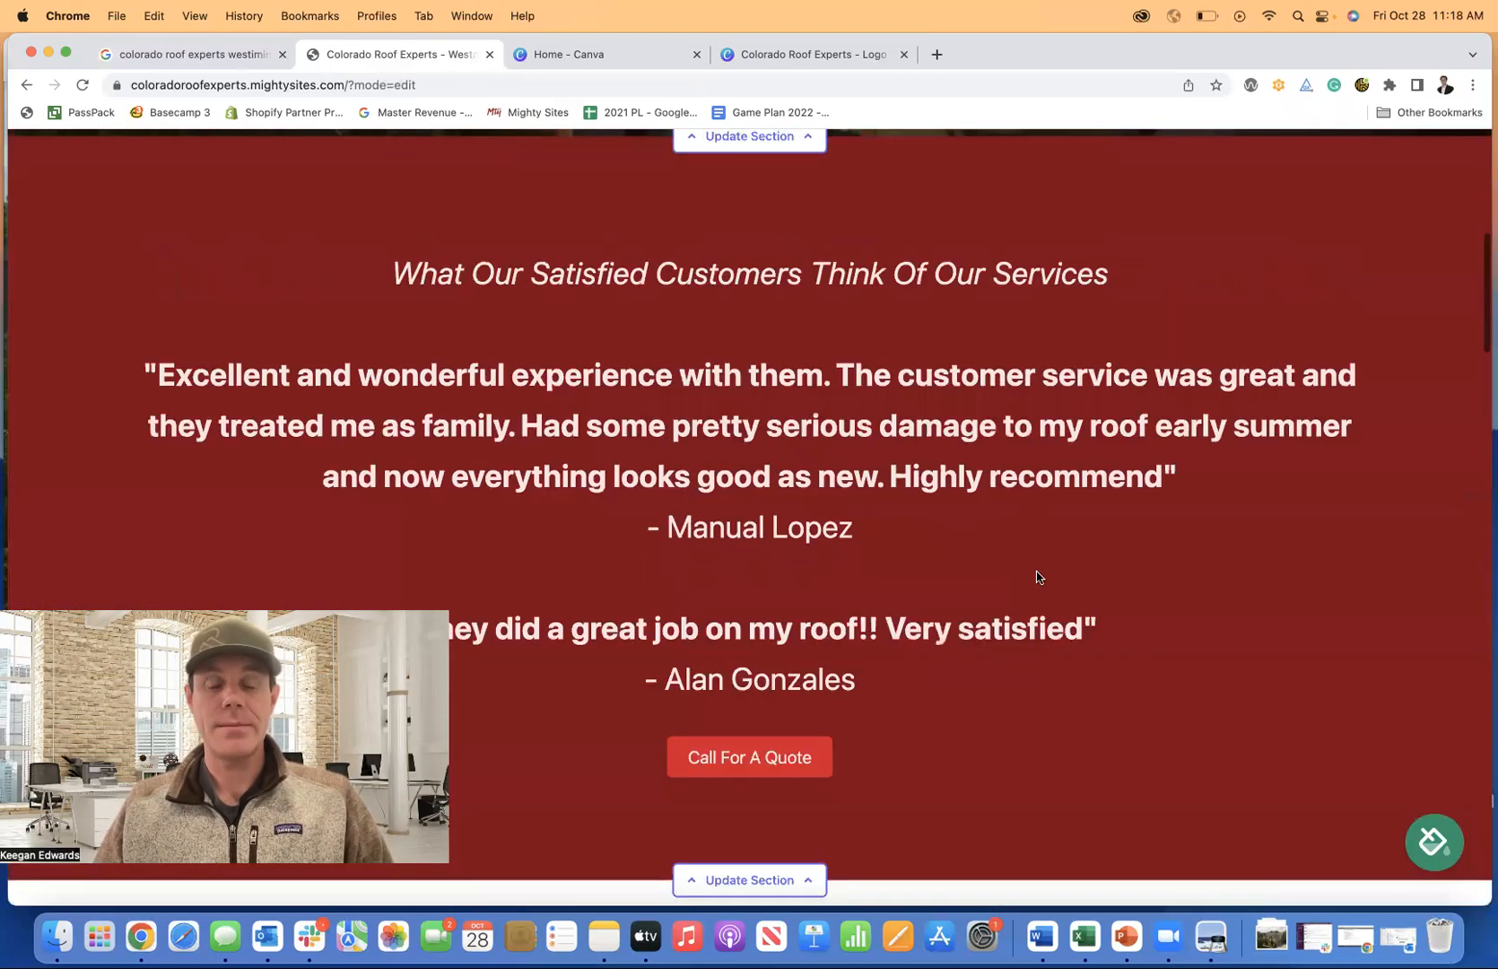
pyautogui.scroll(10, 1037, 576)
pyautogui.scroll(-2, 809, 516)
pyautogui.scroll(3, 807, 514)
pyautogui.scroll(-6, 807, 513)
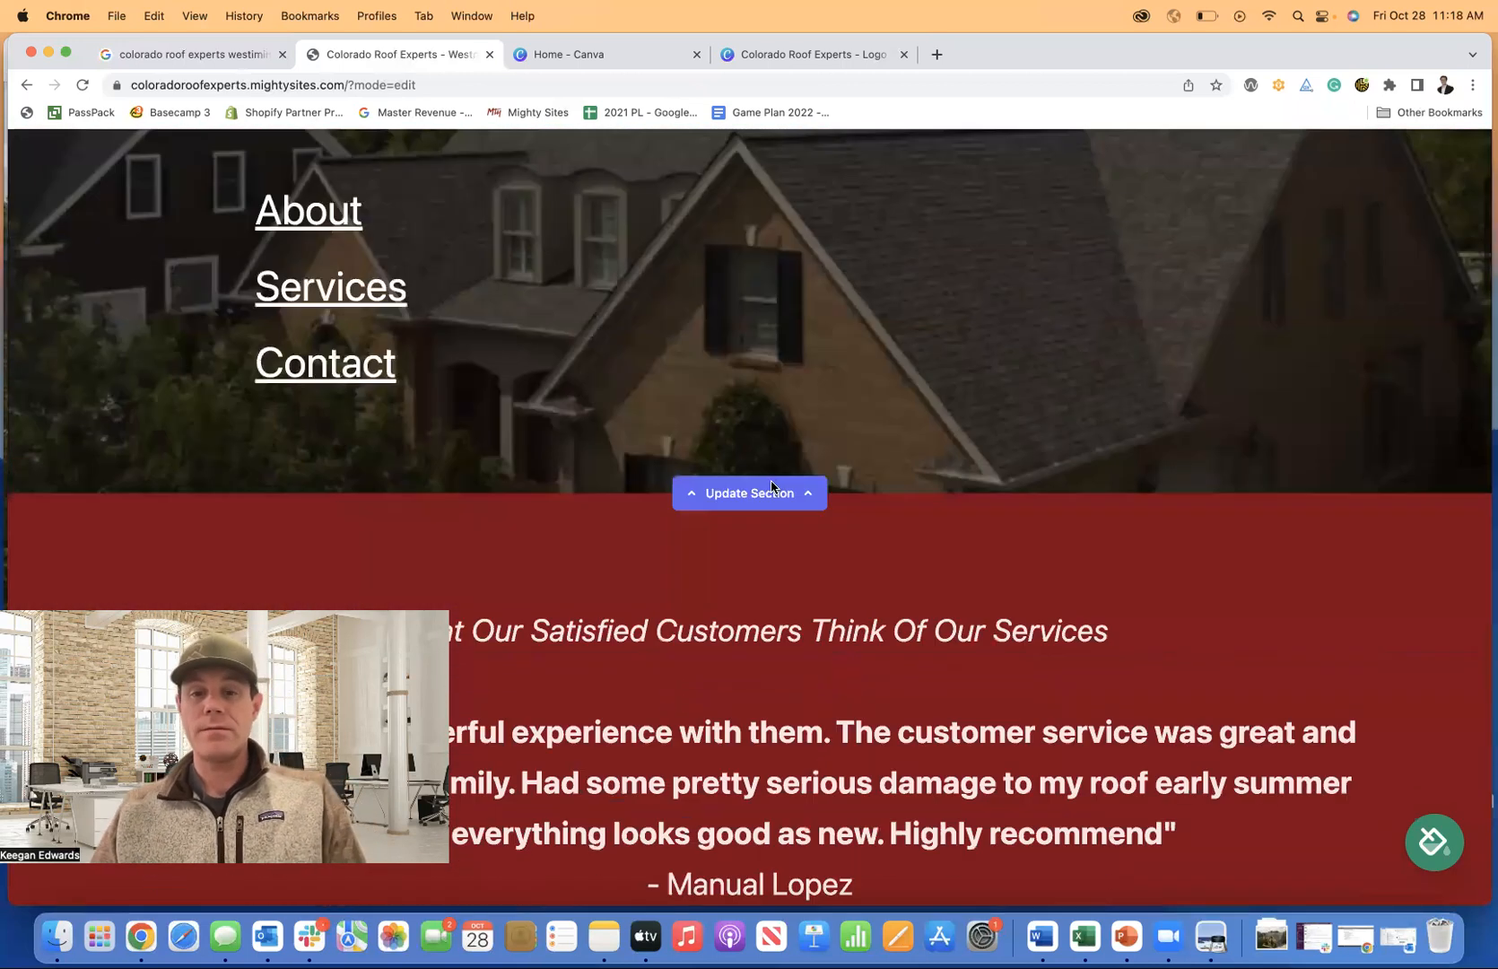
pyautogui.scroll(-10, 771, 480)
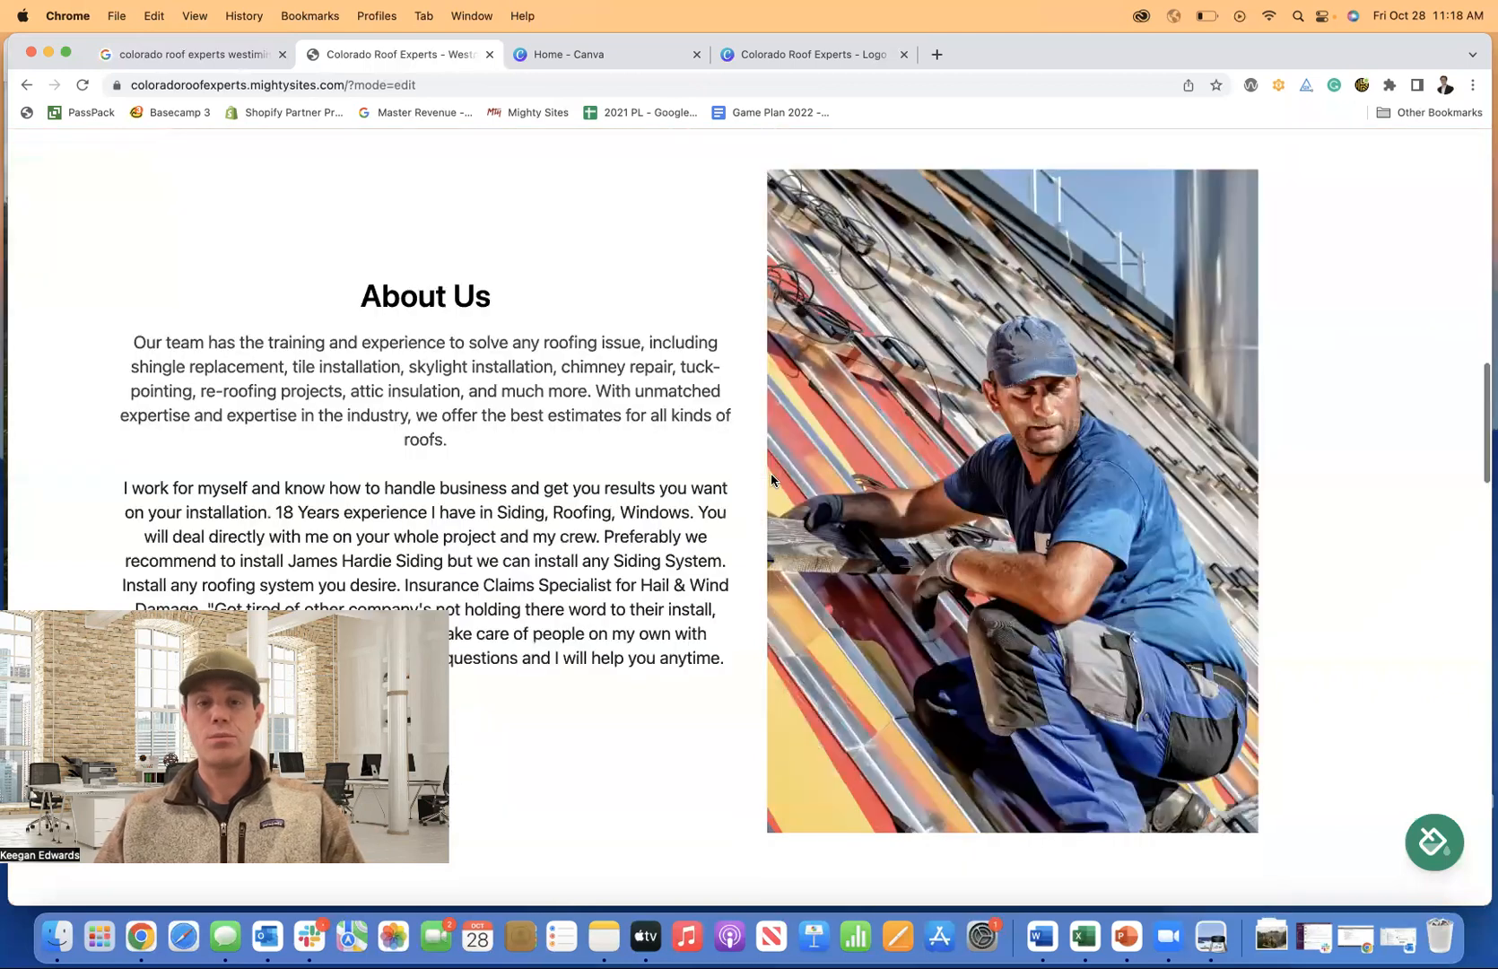
pyautogui.scroll(-5, 771, 480)
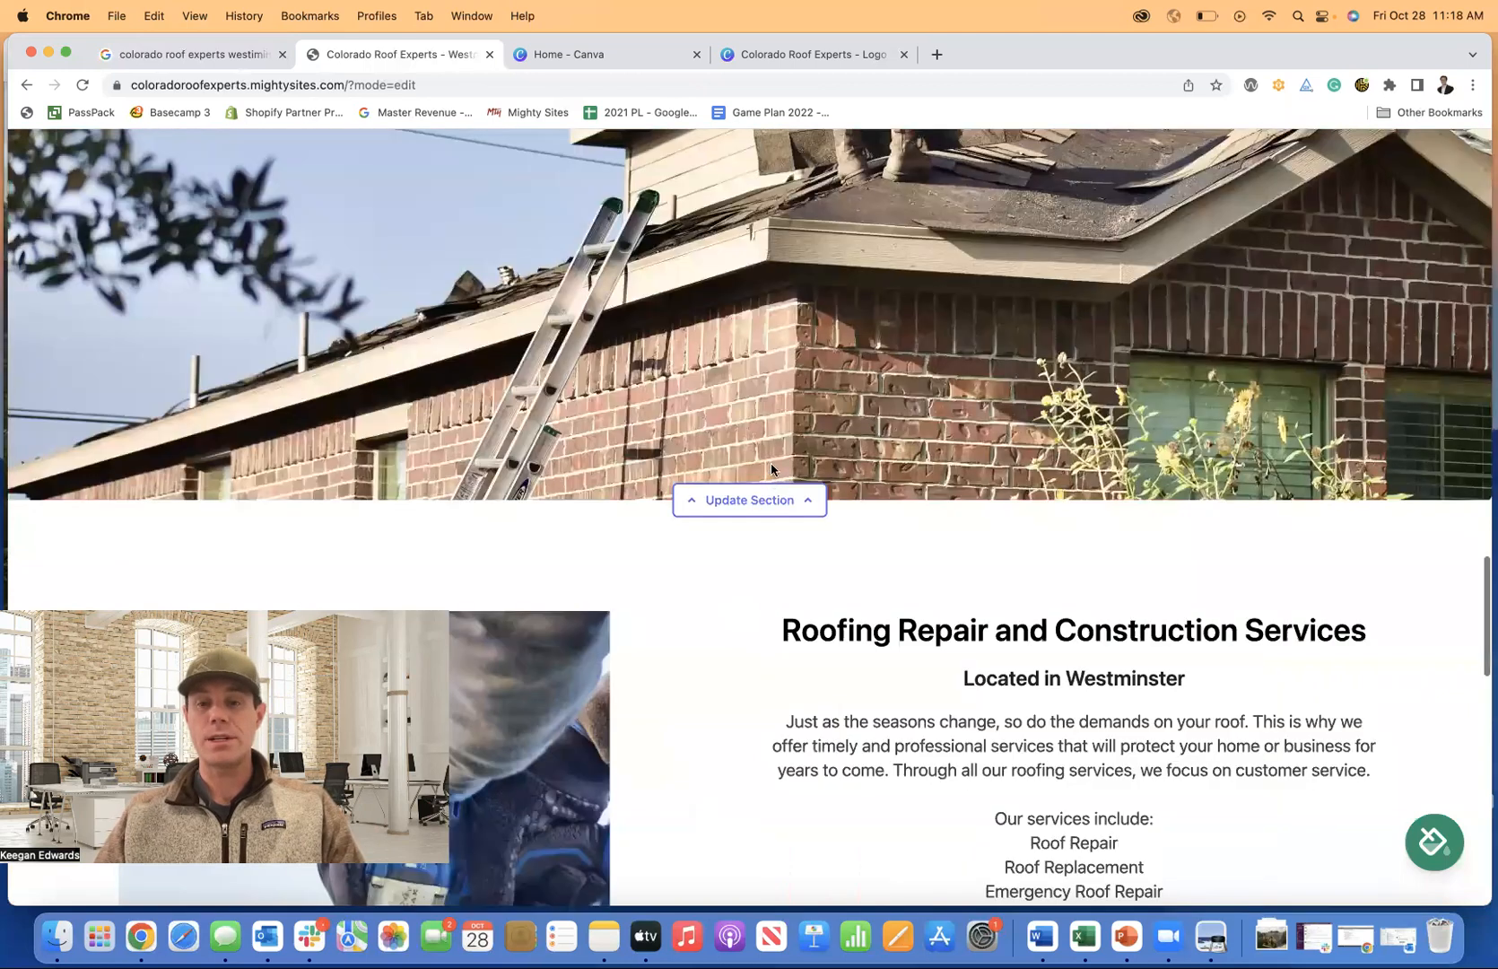
pyautogui.scroll(-10, 771, 467)
pyautogui.scroll(20, 779, 479)
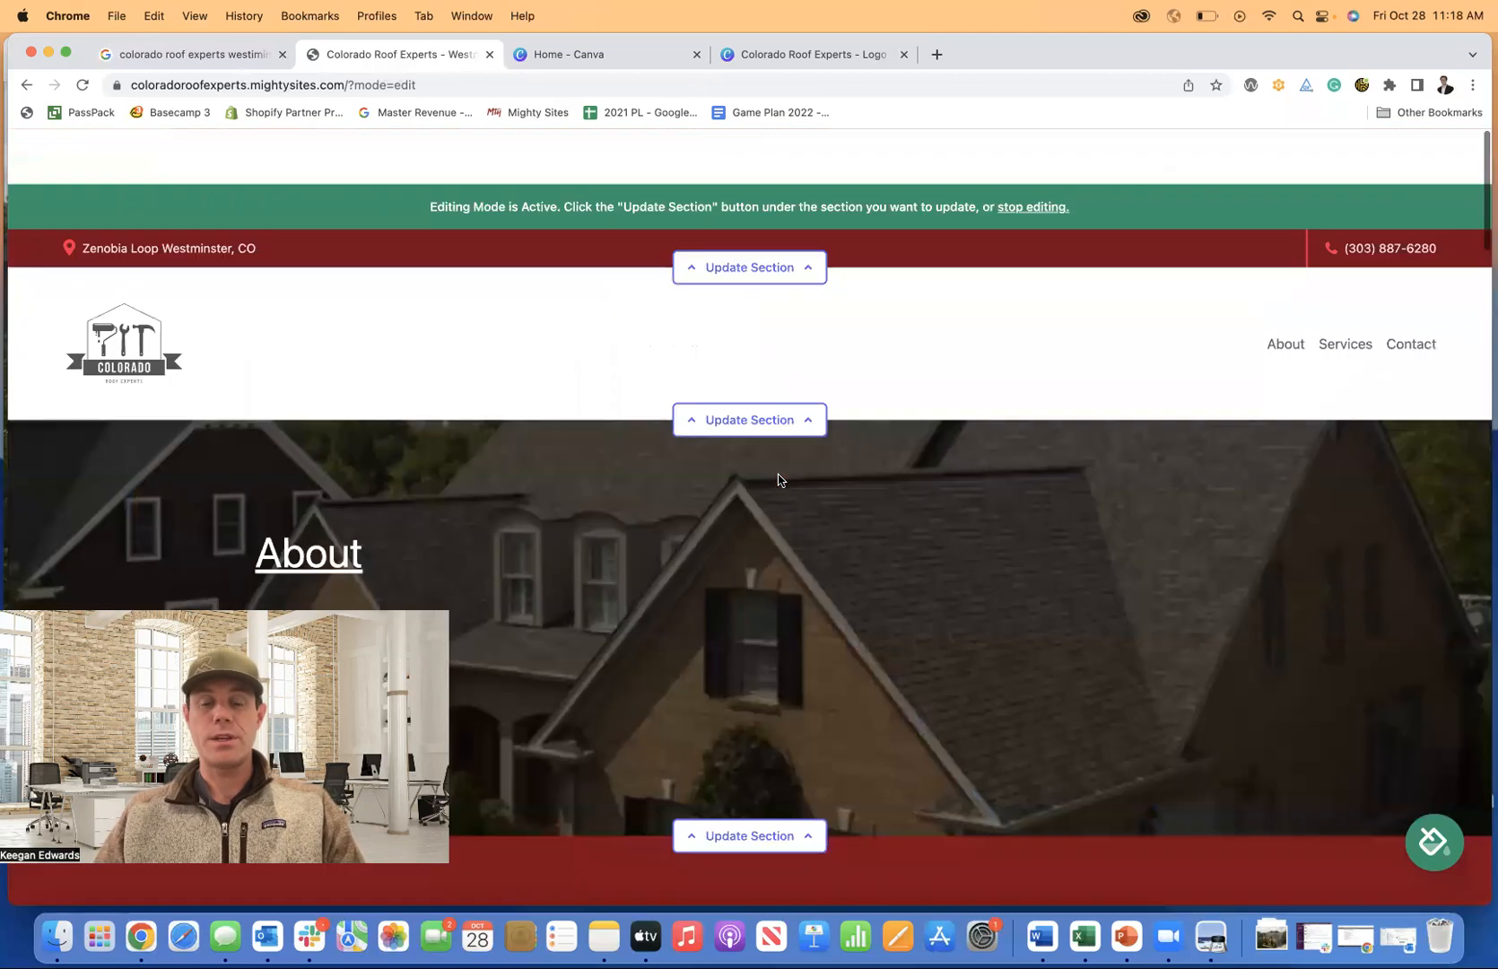
pyautogui.scroll(-1, 735, 574)
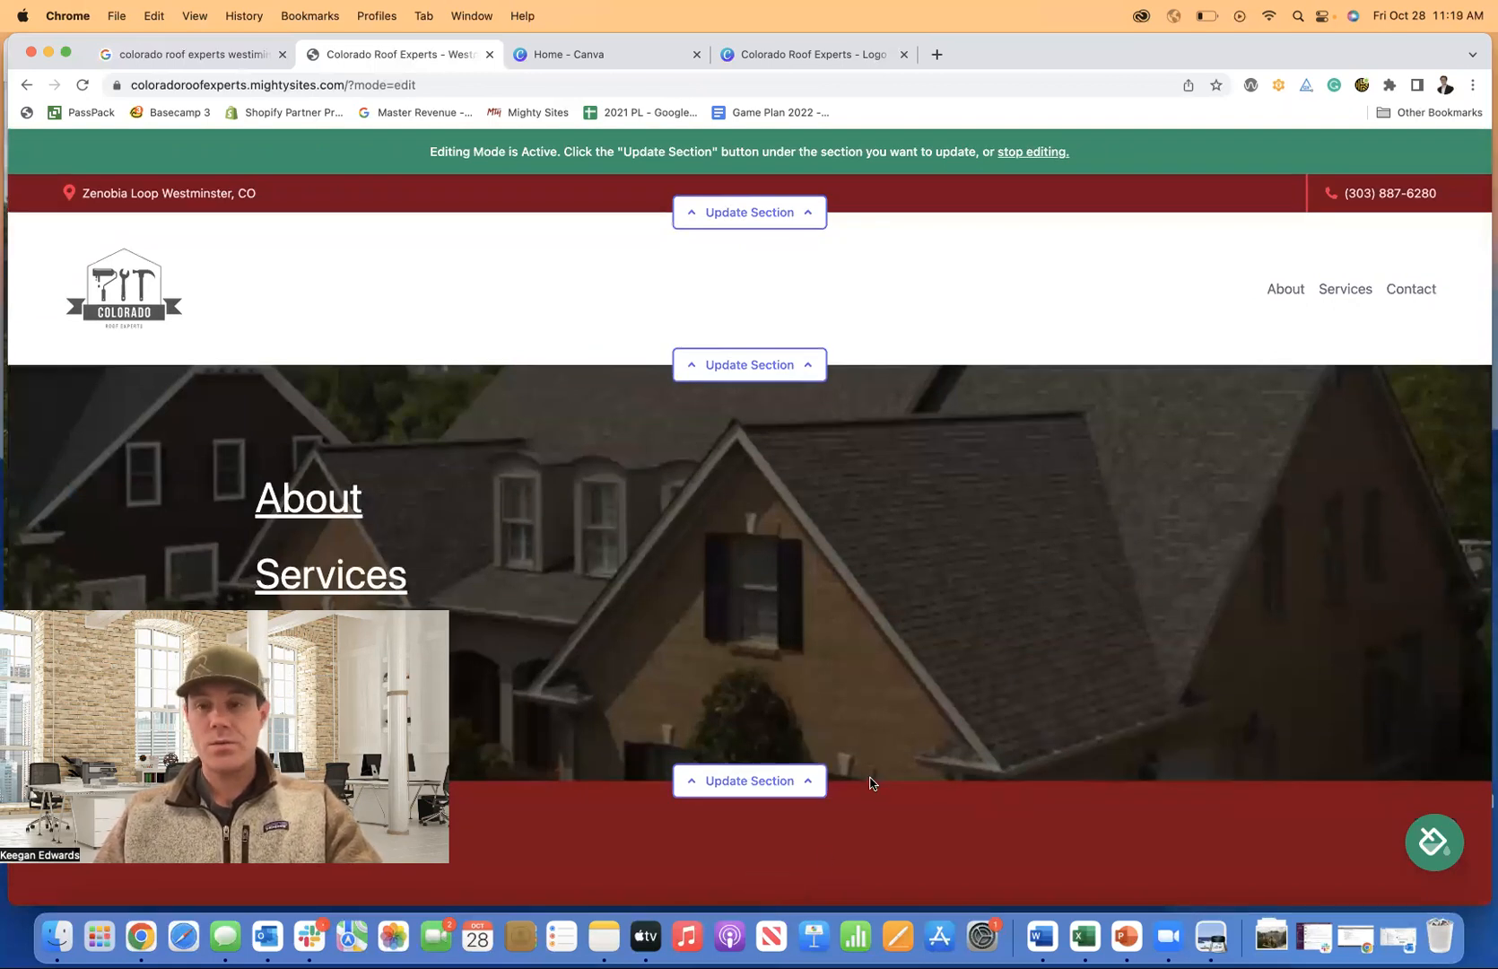
pyautogui.scroll(-1, 870, 783)
# Preview the dark green, maroon-and-pink, and dark green-and-peach colour themes.
pyautogui.click(1434, 841)
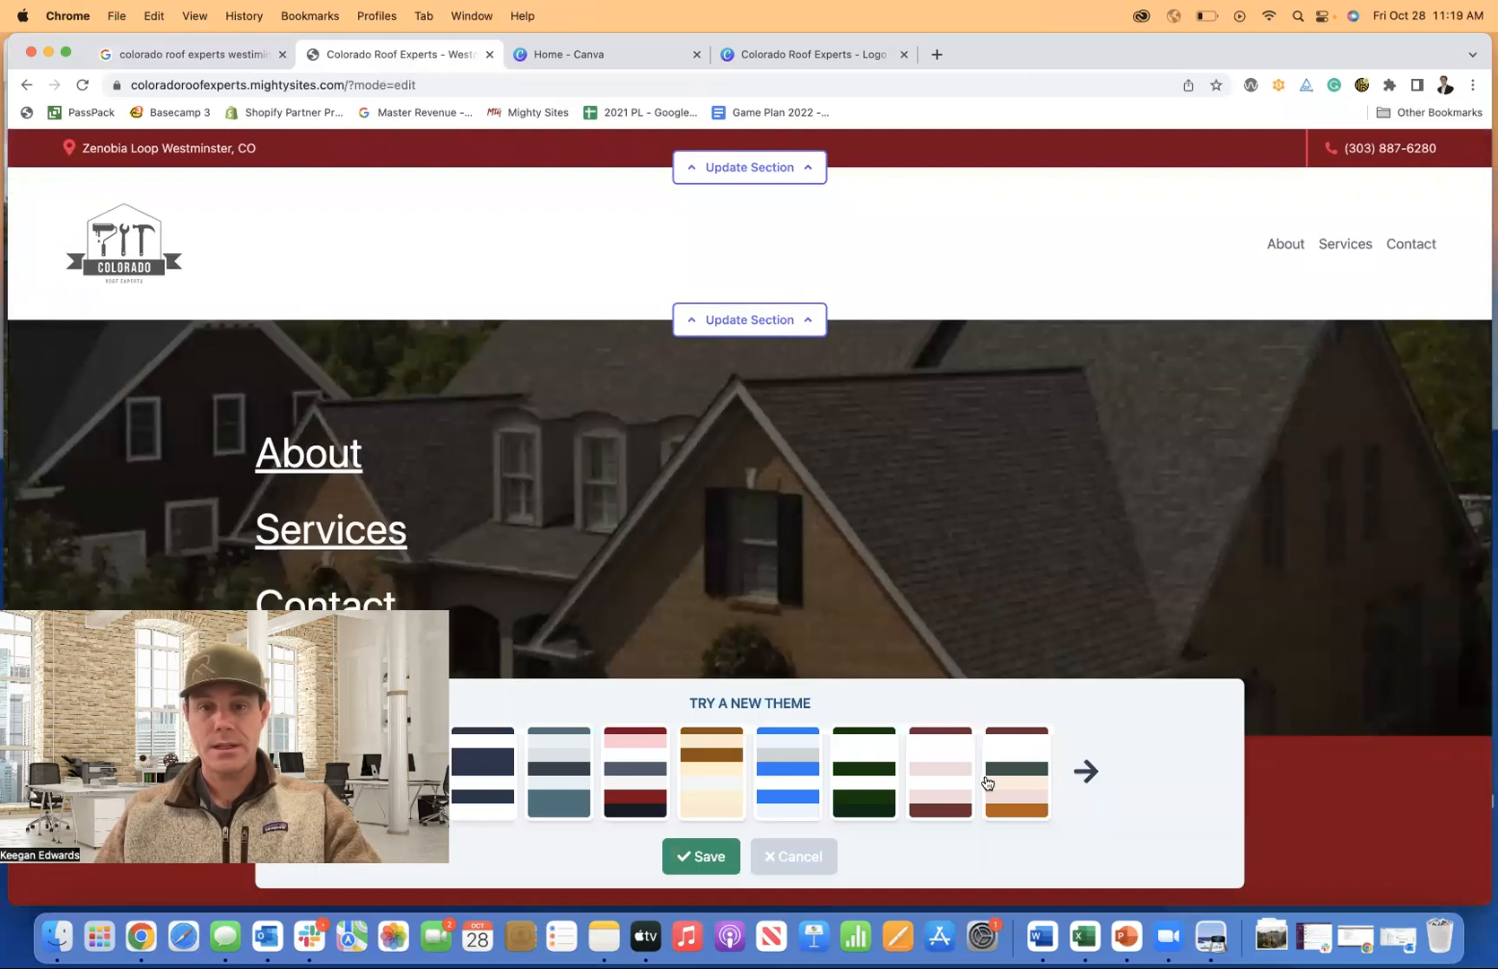
pyautogui.click(893, 783)
pyautogui.click(933, 783)
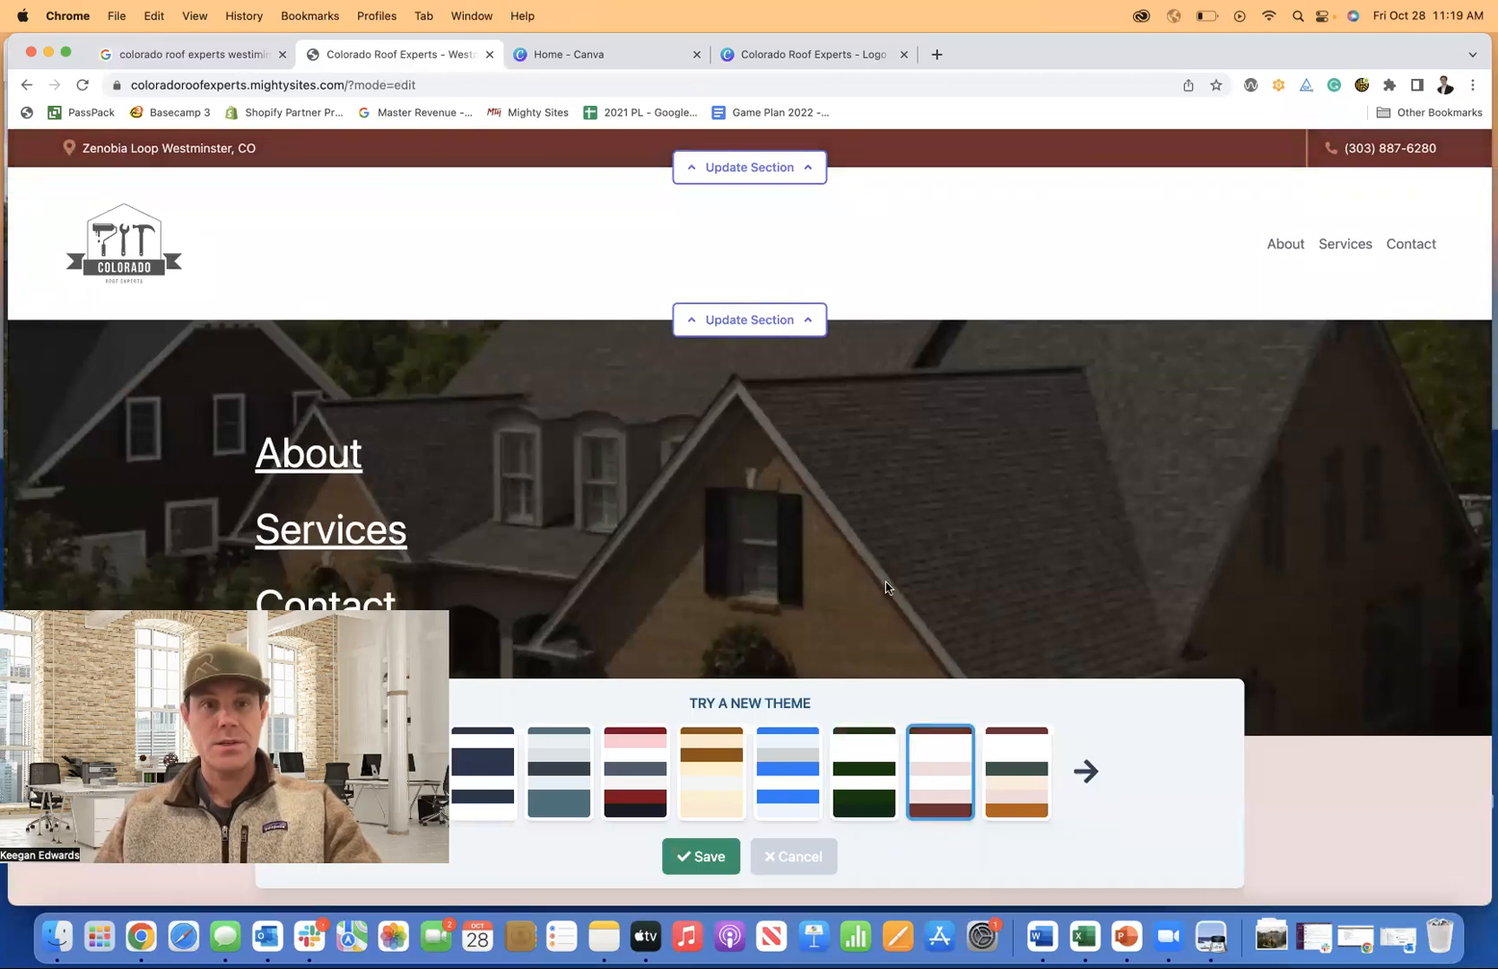
pyautogui.scroll(-10, 885, 588)
pyautogui.click(995, 750)
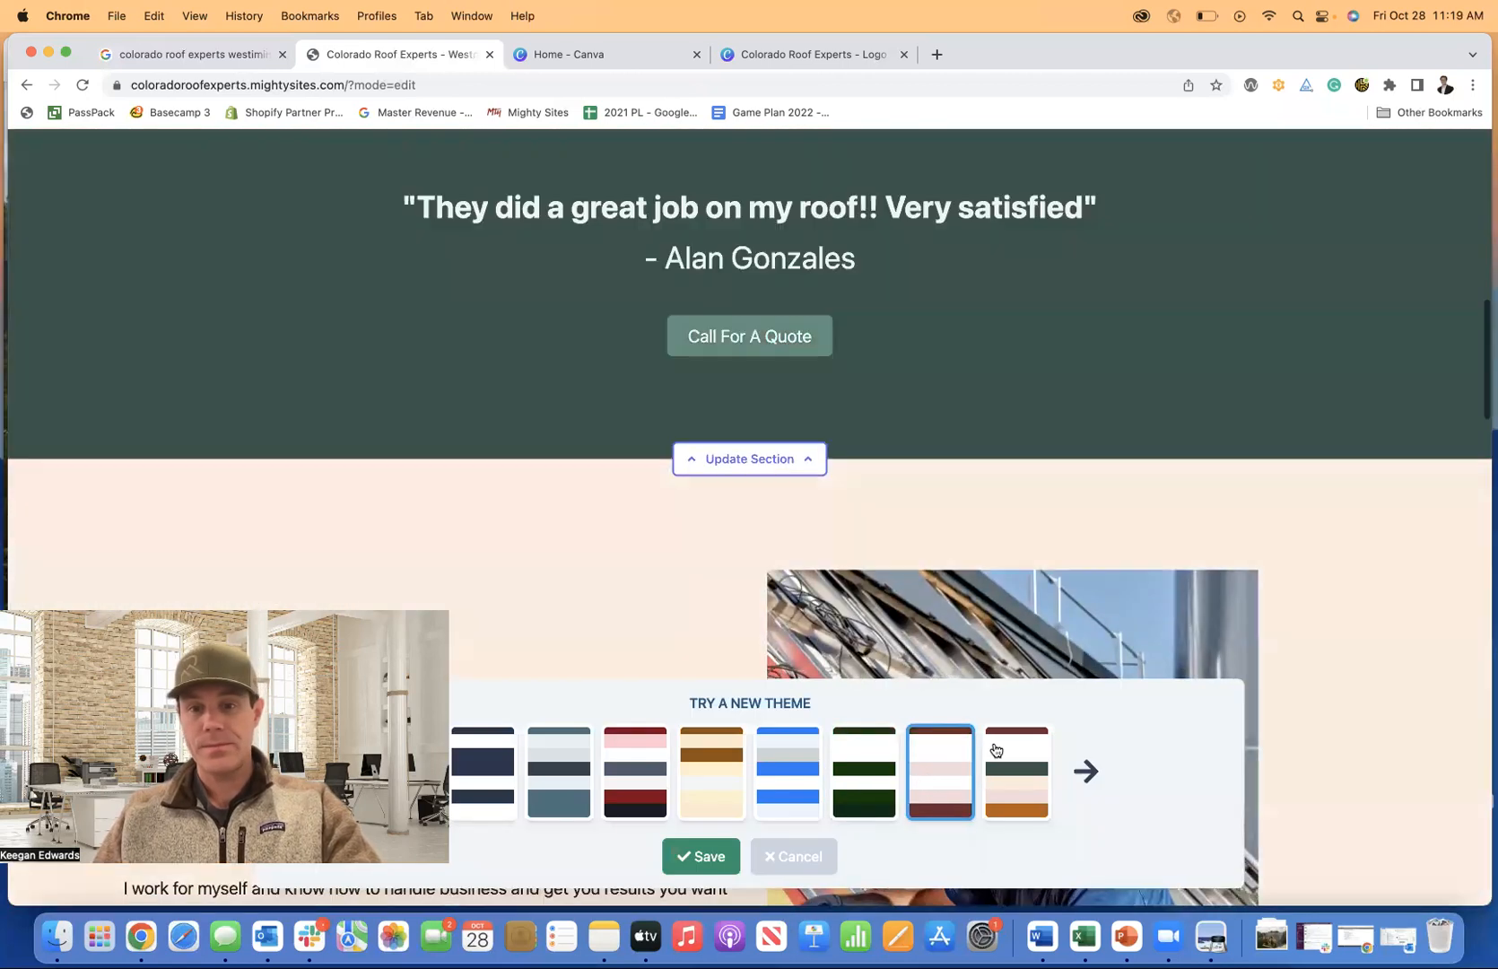
pyautogui.scroll(10, 919, 568)
pyautogui.scroll(-5, 919, 565)
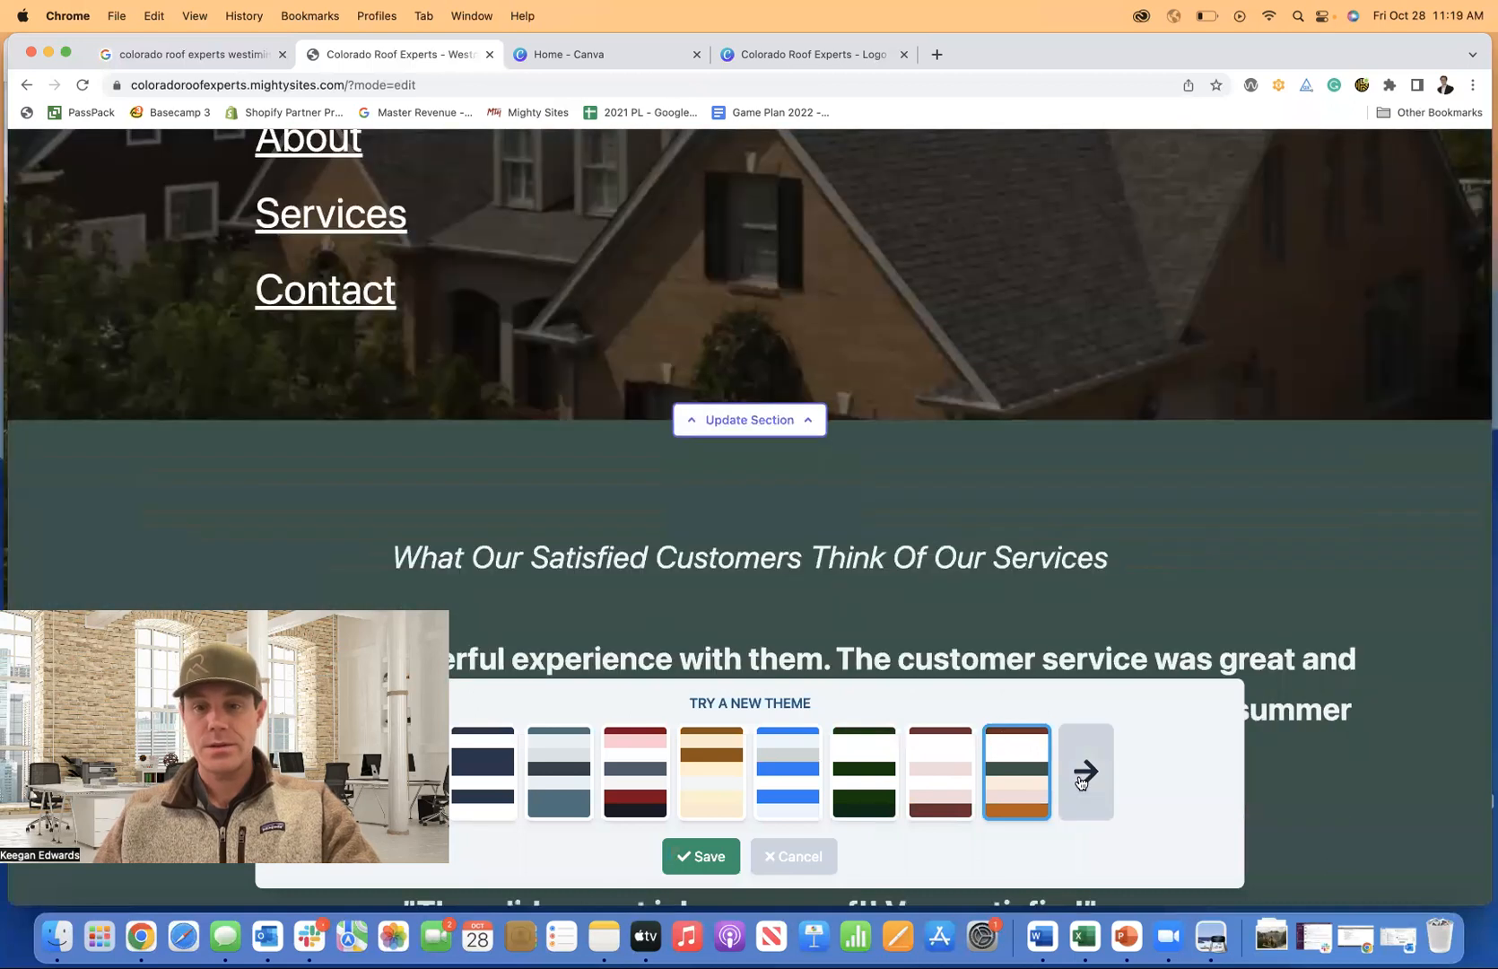
# From the next set of themes, apply the navy and light-blue theme and save it.
pyautogui.click(1080, 782)
pyautogui.click(959, 779)
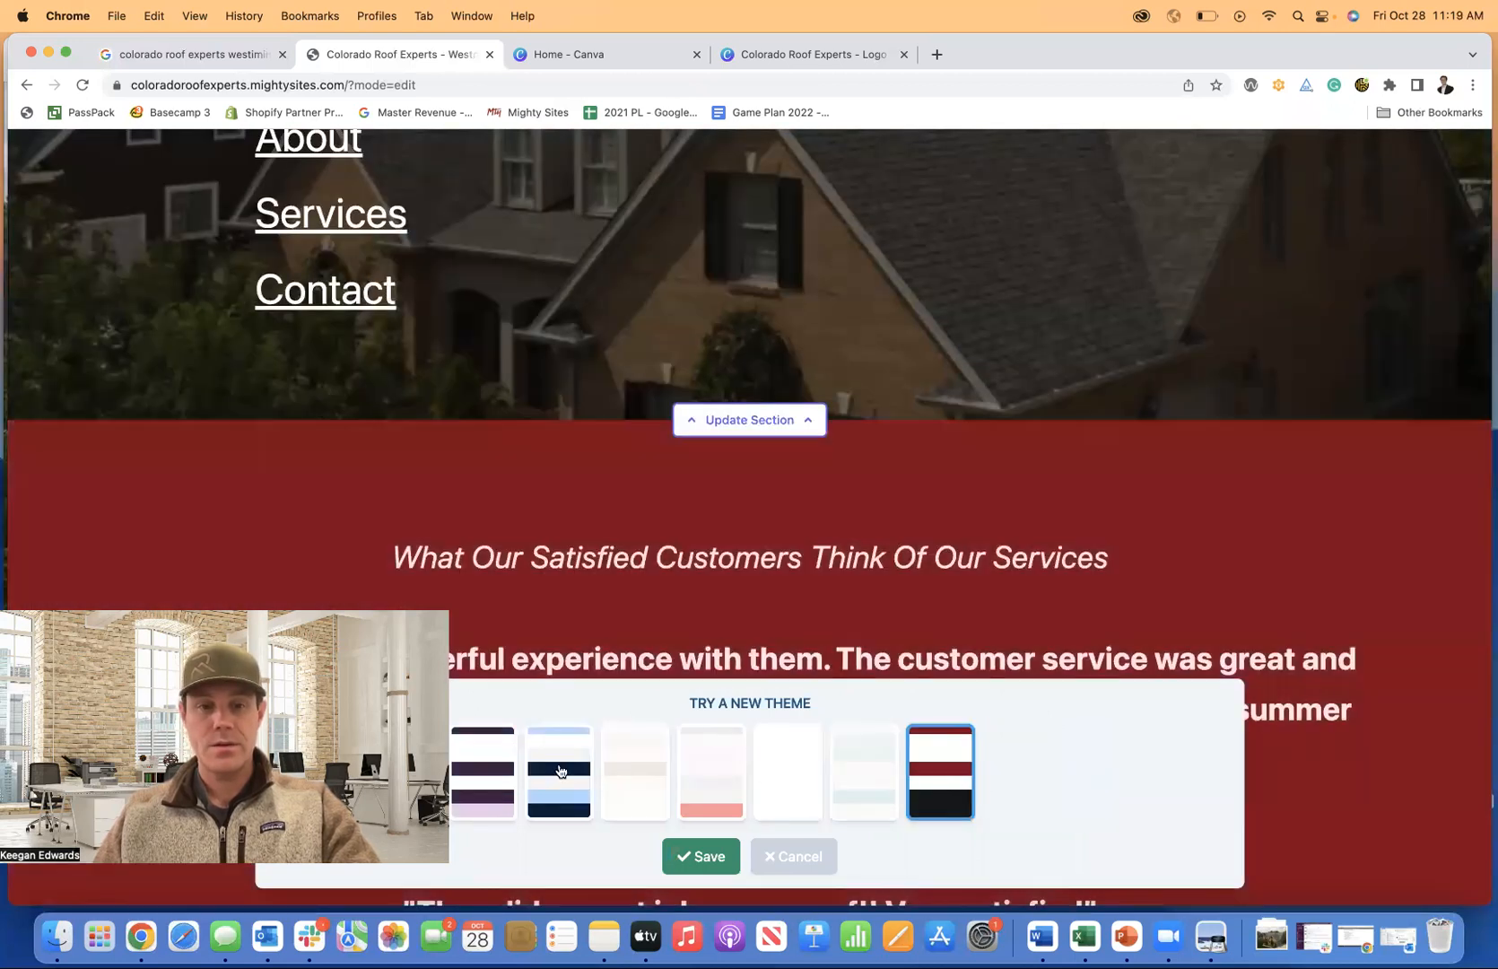
pyautogui.click(558, 771)
pyautogui.scroll(4, 639, 545)
pyautogui.scroll(-1, 641, 549)
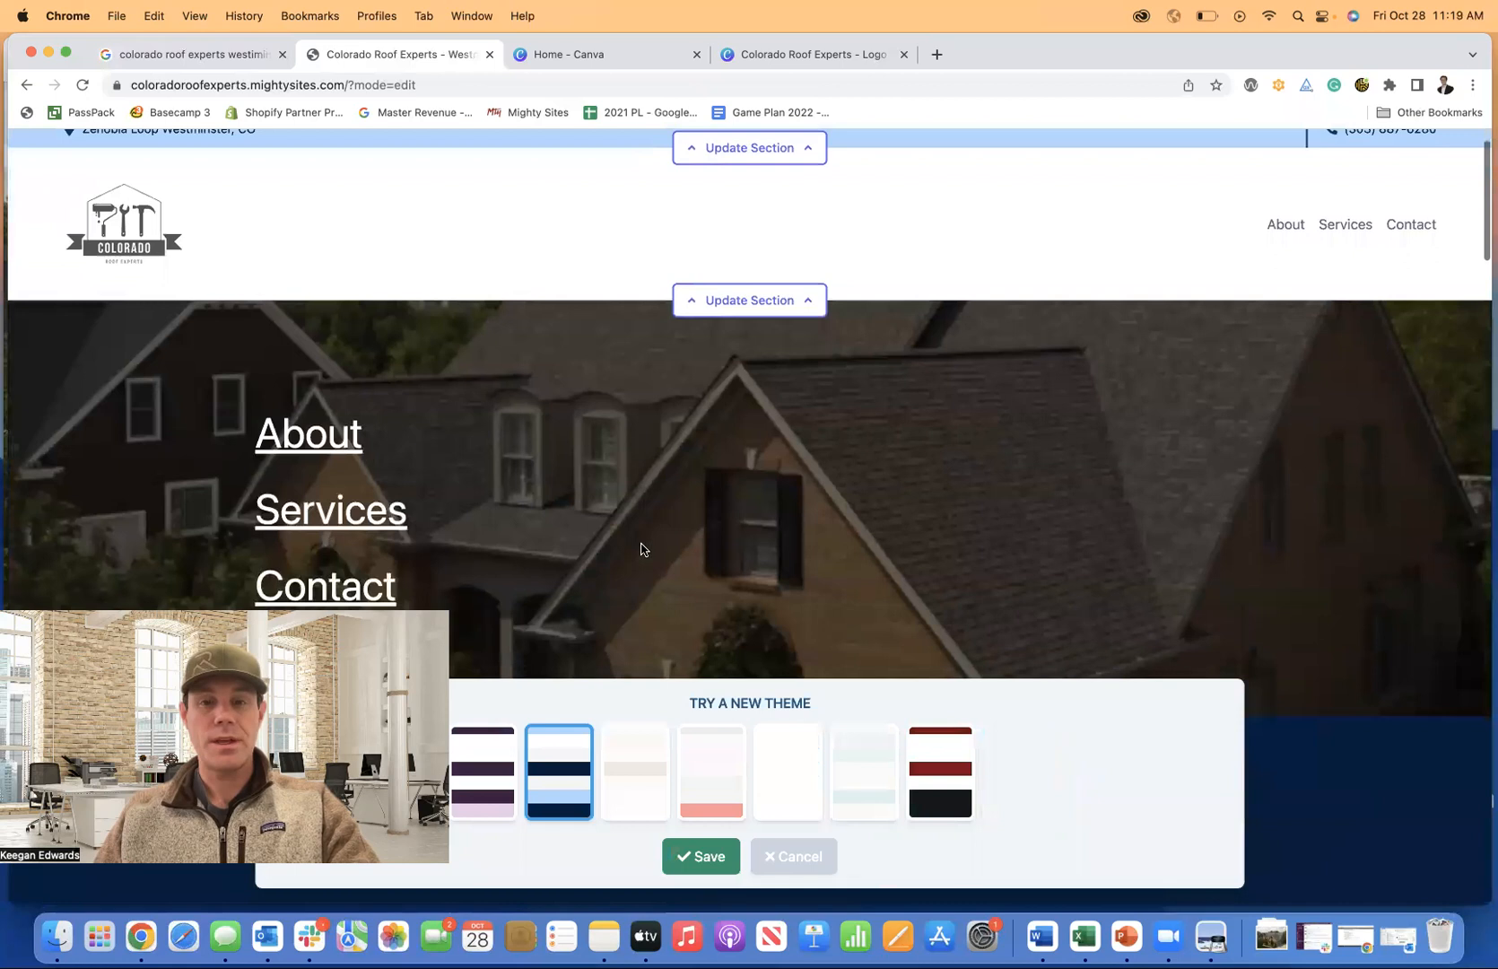
pyautogui.scroll(-15, 642, 552)
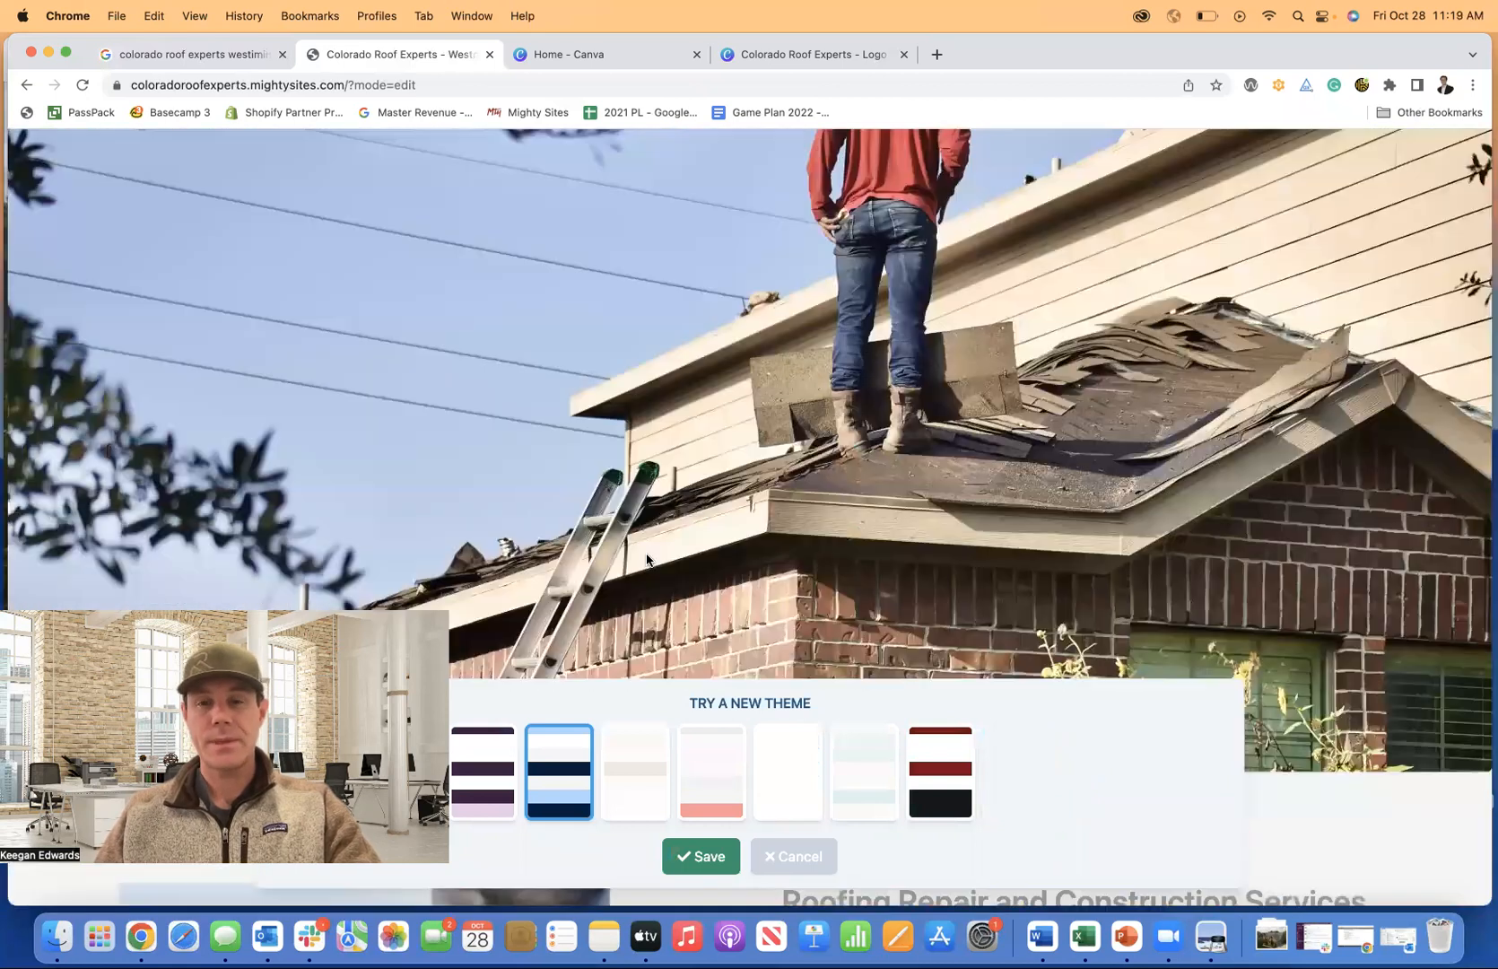
pyautogui.scroll(-10, 646, 558)
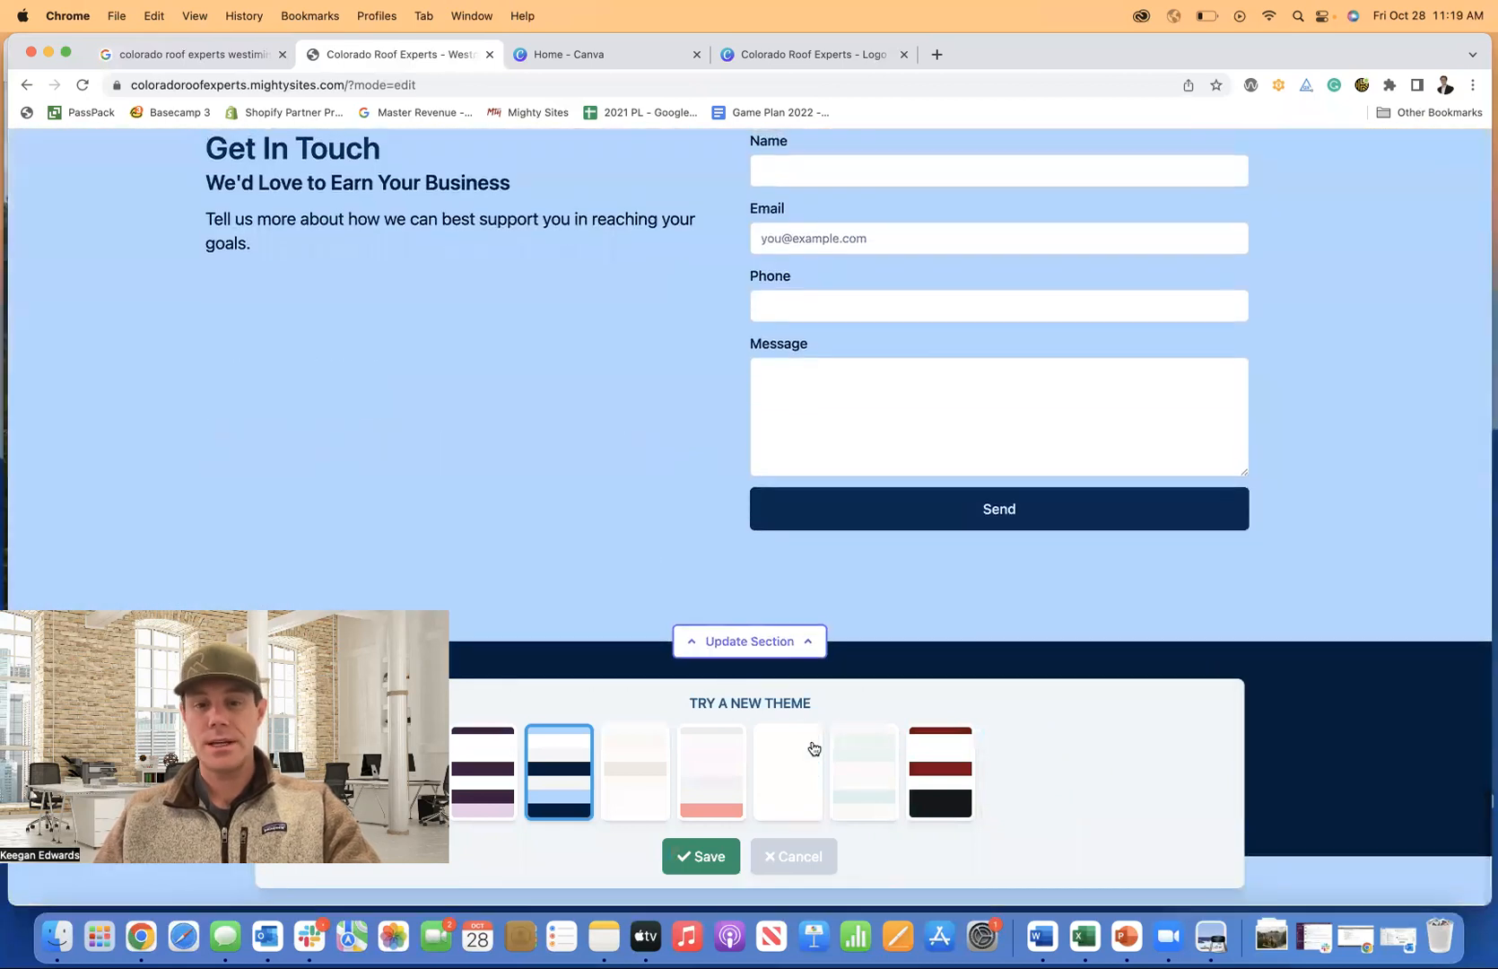
pyautogui.click(689, 856)
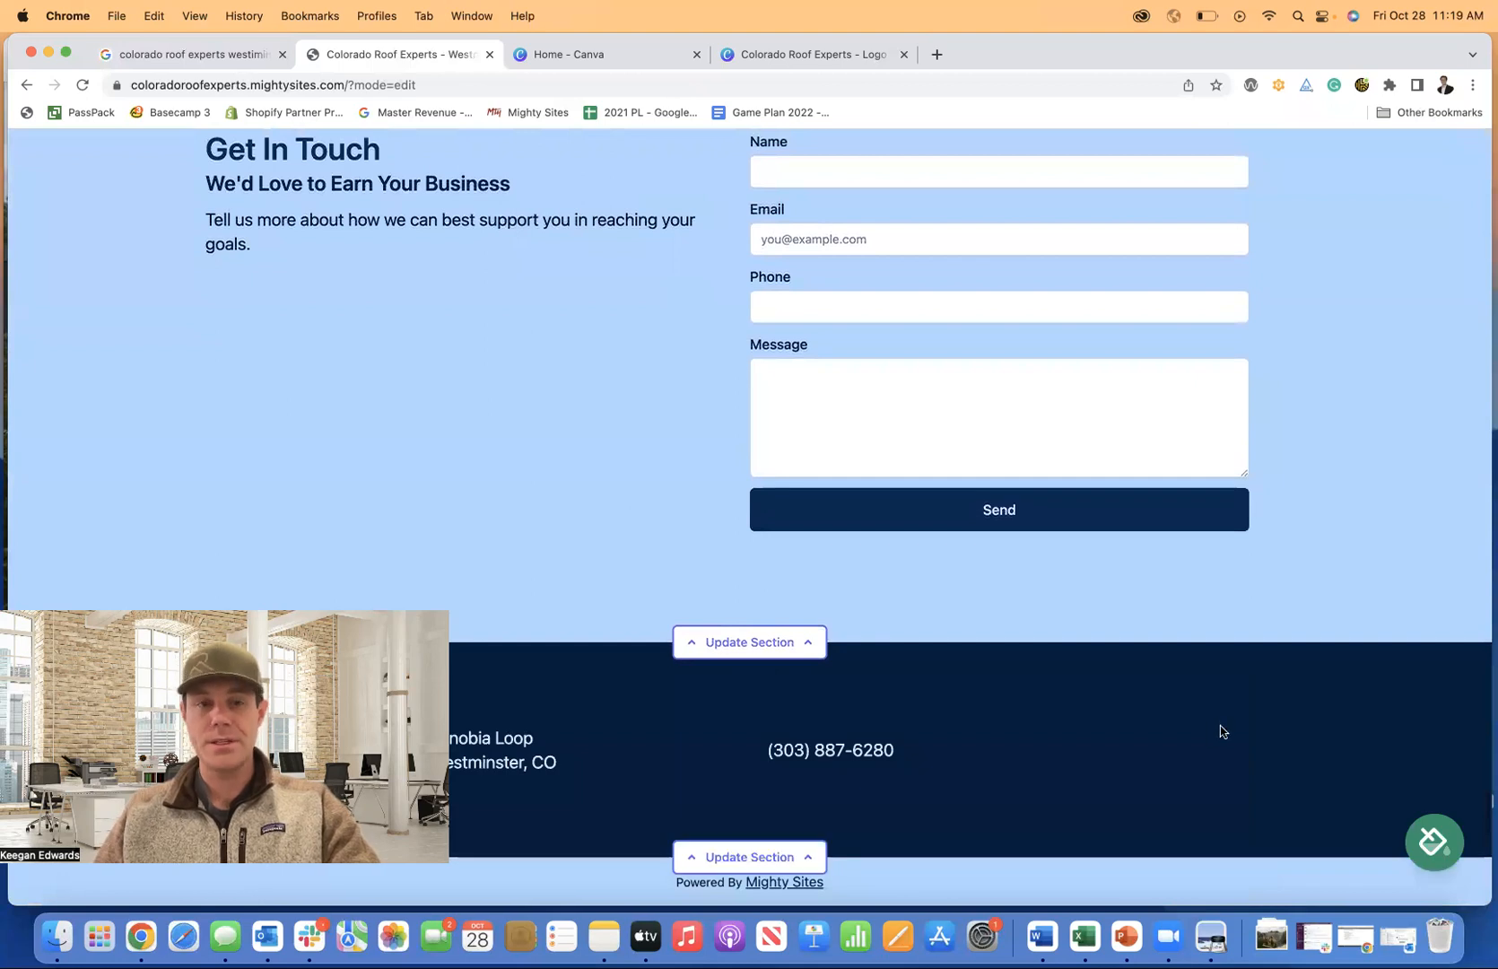
pyautogui.scroll(3, 1221, 729)
pyautogui.scroll(15, 1220, 726)
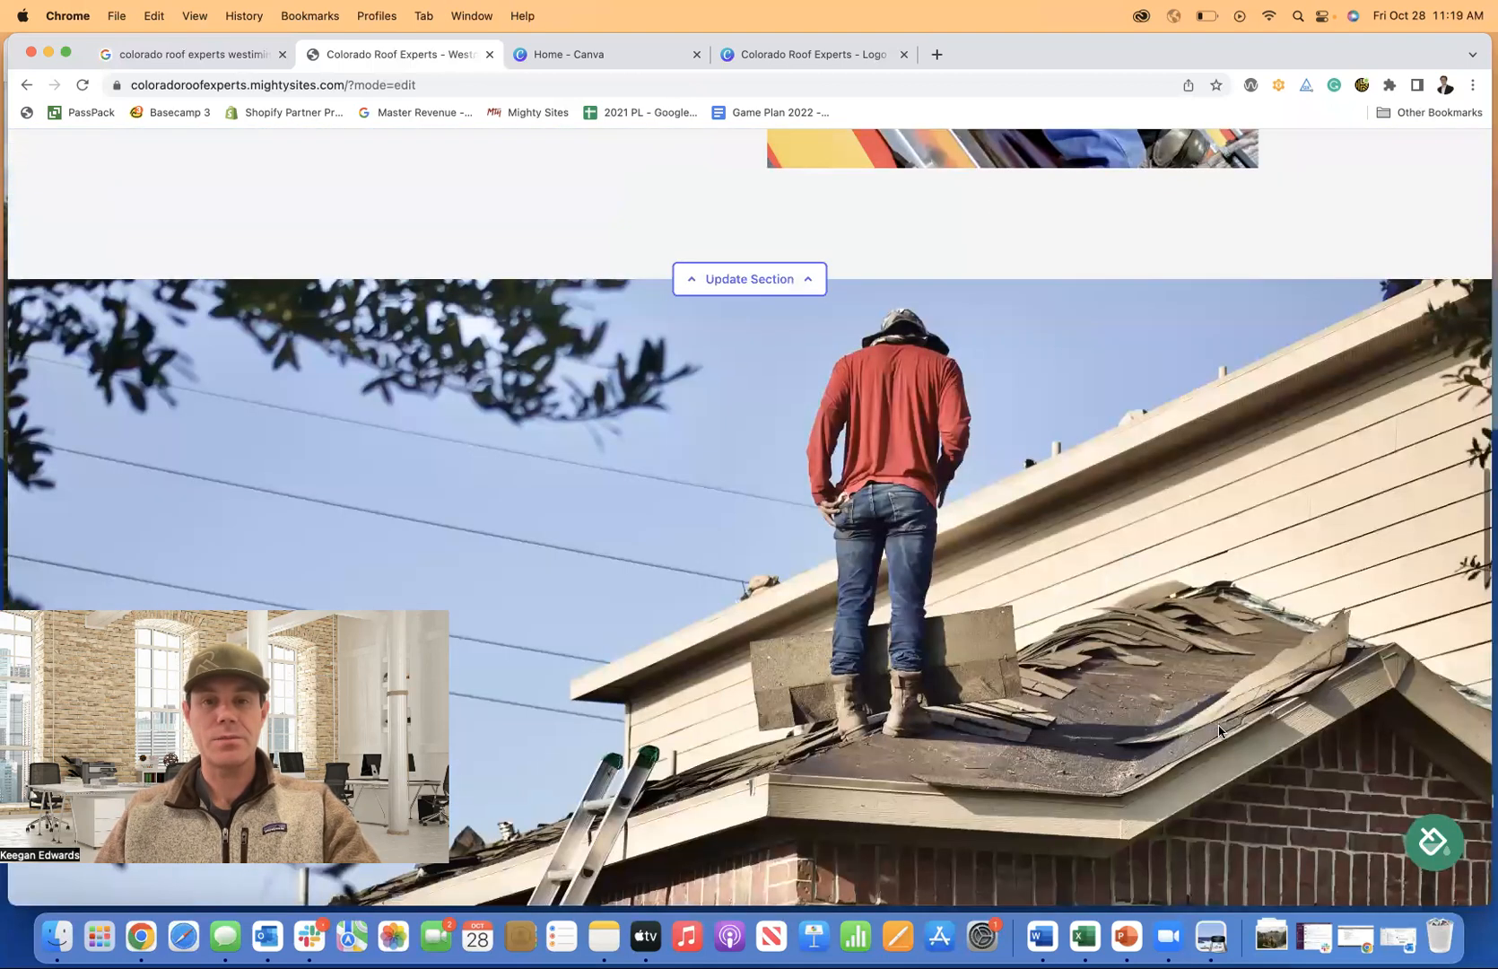
pyautogui.scroll(20, 1221, 729)
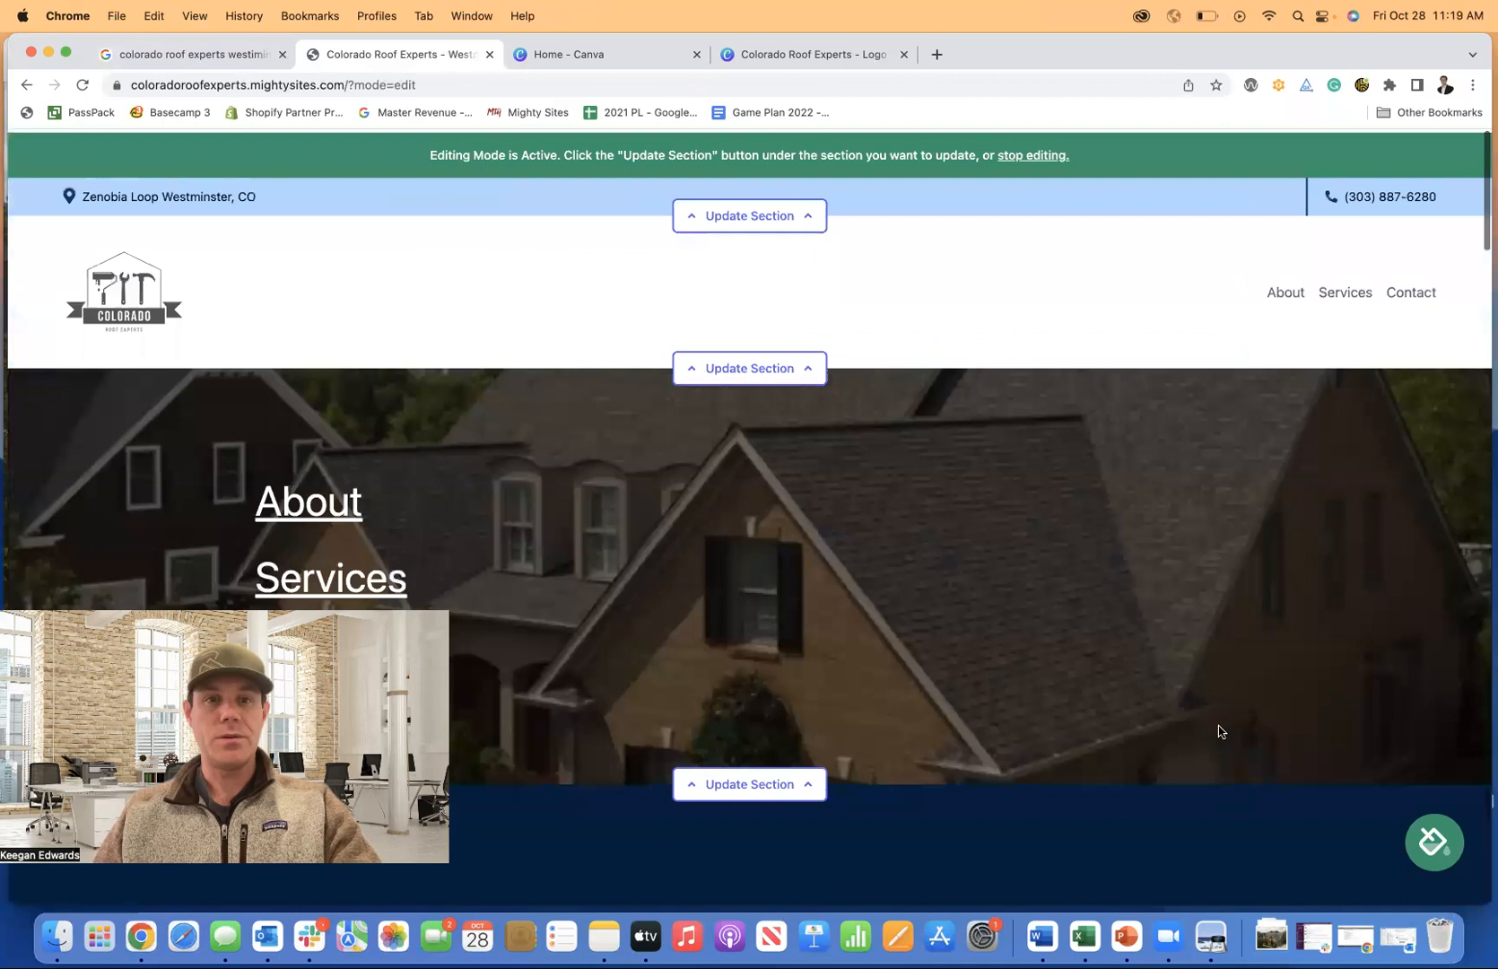
pyautogui.scroll(-8, 1102, 675)
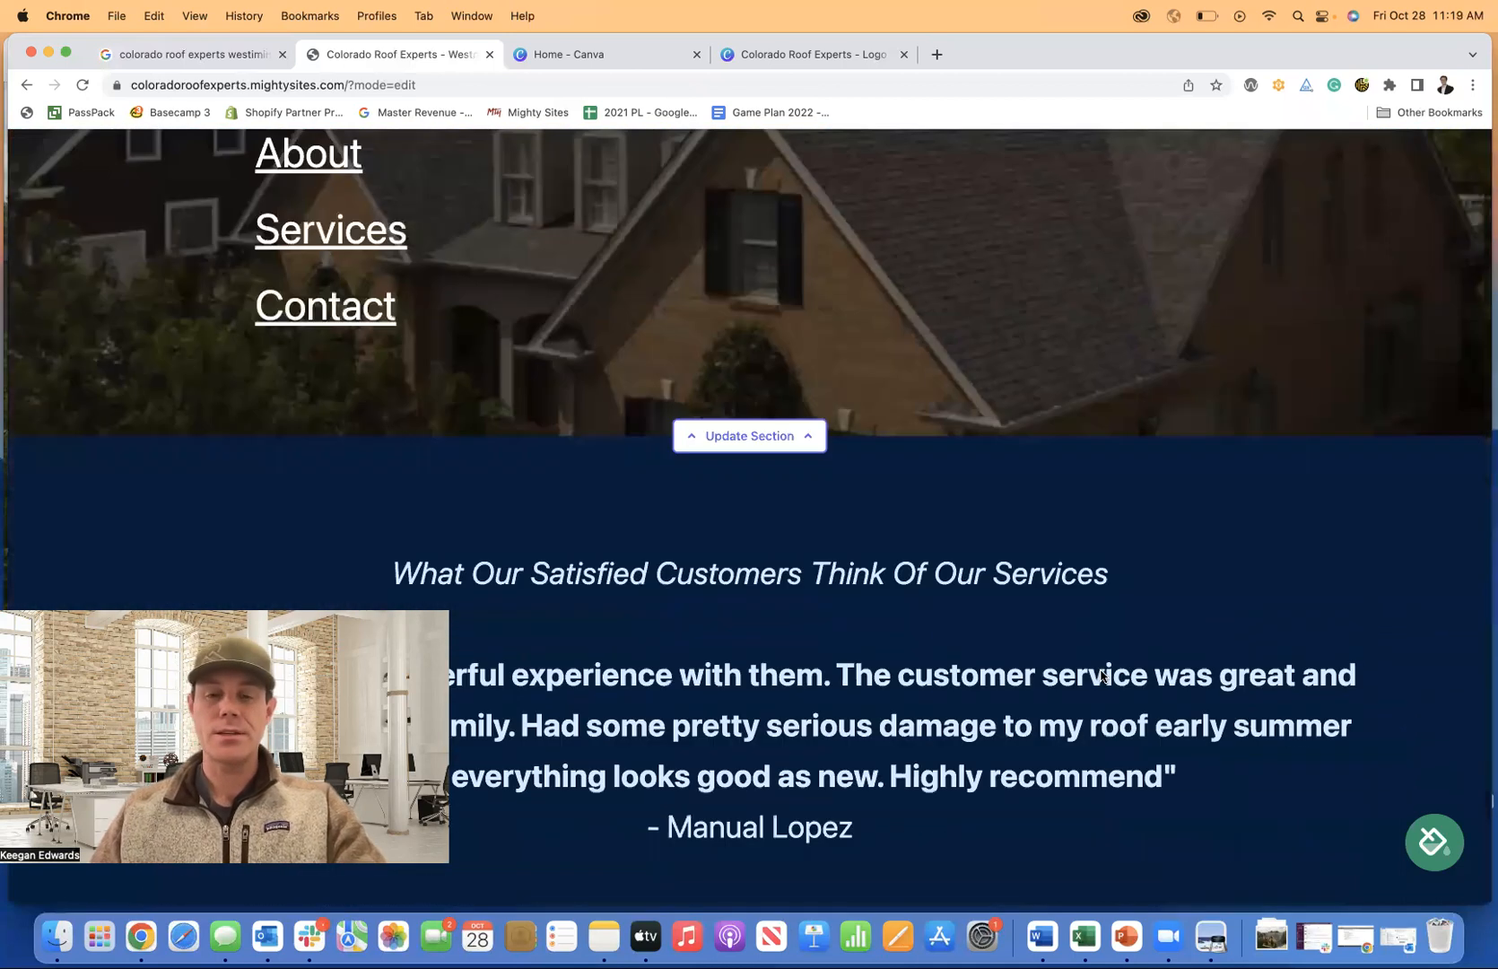
pyautogui.scroll(-5, 1102, 677)
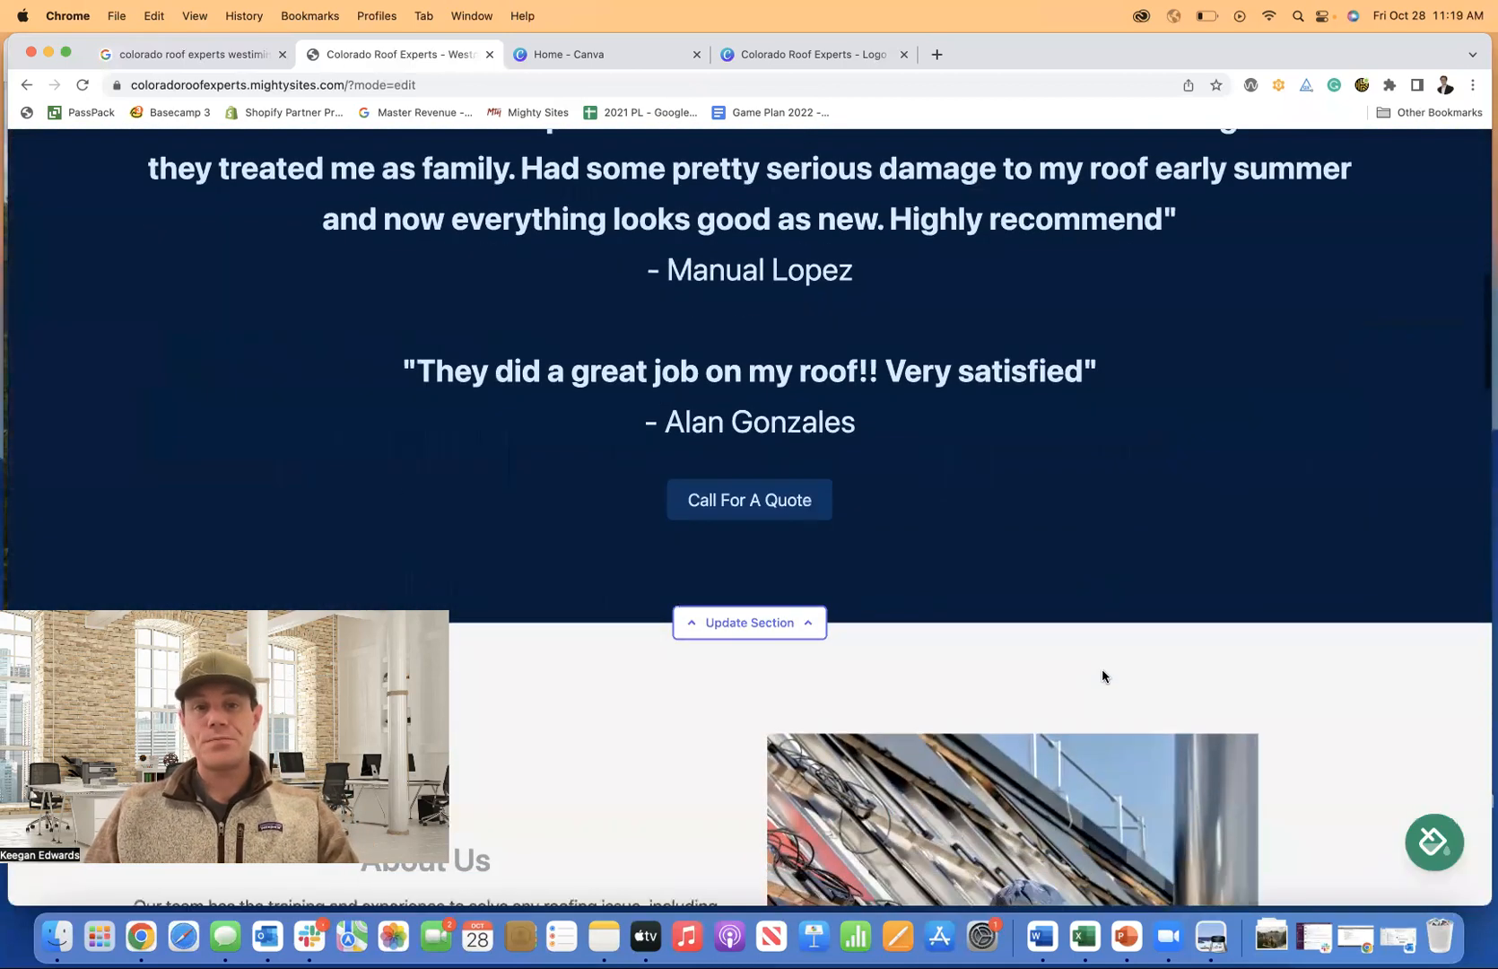
pyautogui.scroll(12, 1059, 620)
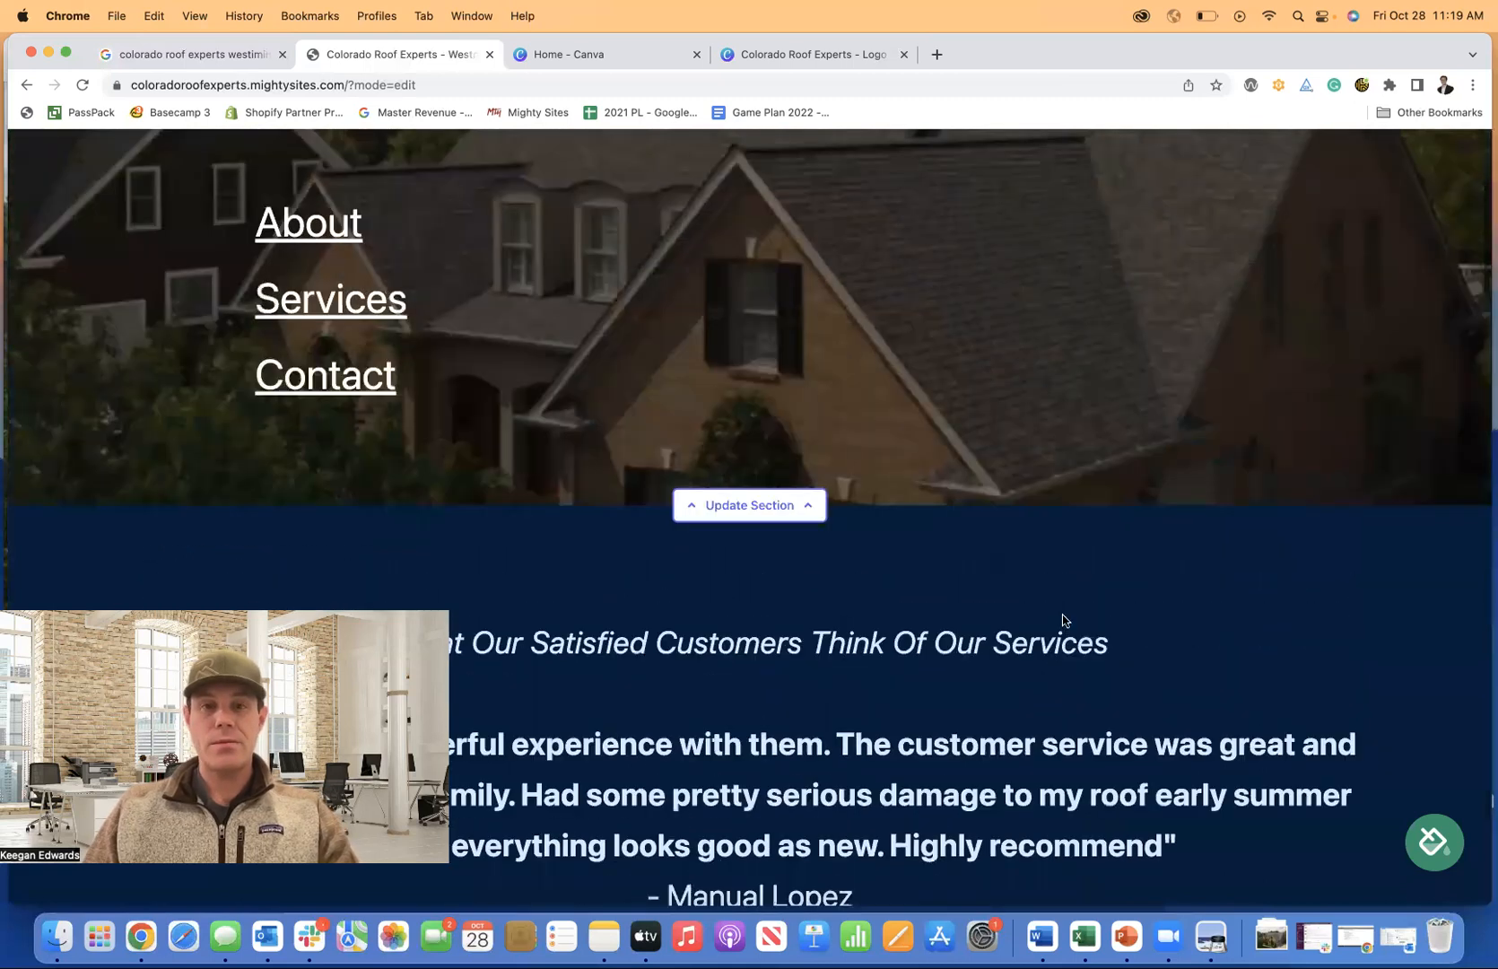
pyautogui.scroll(-15, 1035, 607)
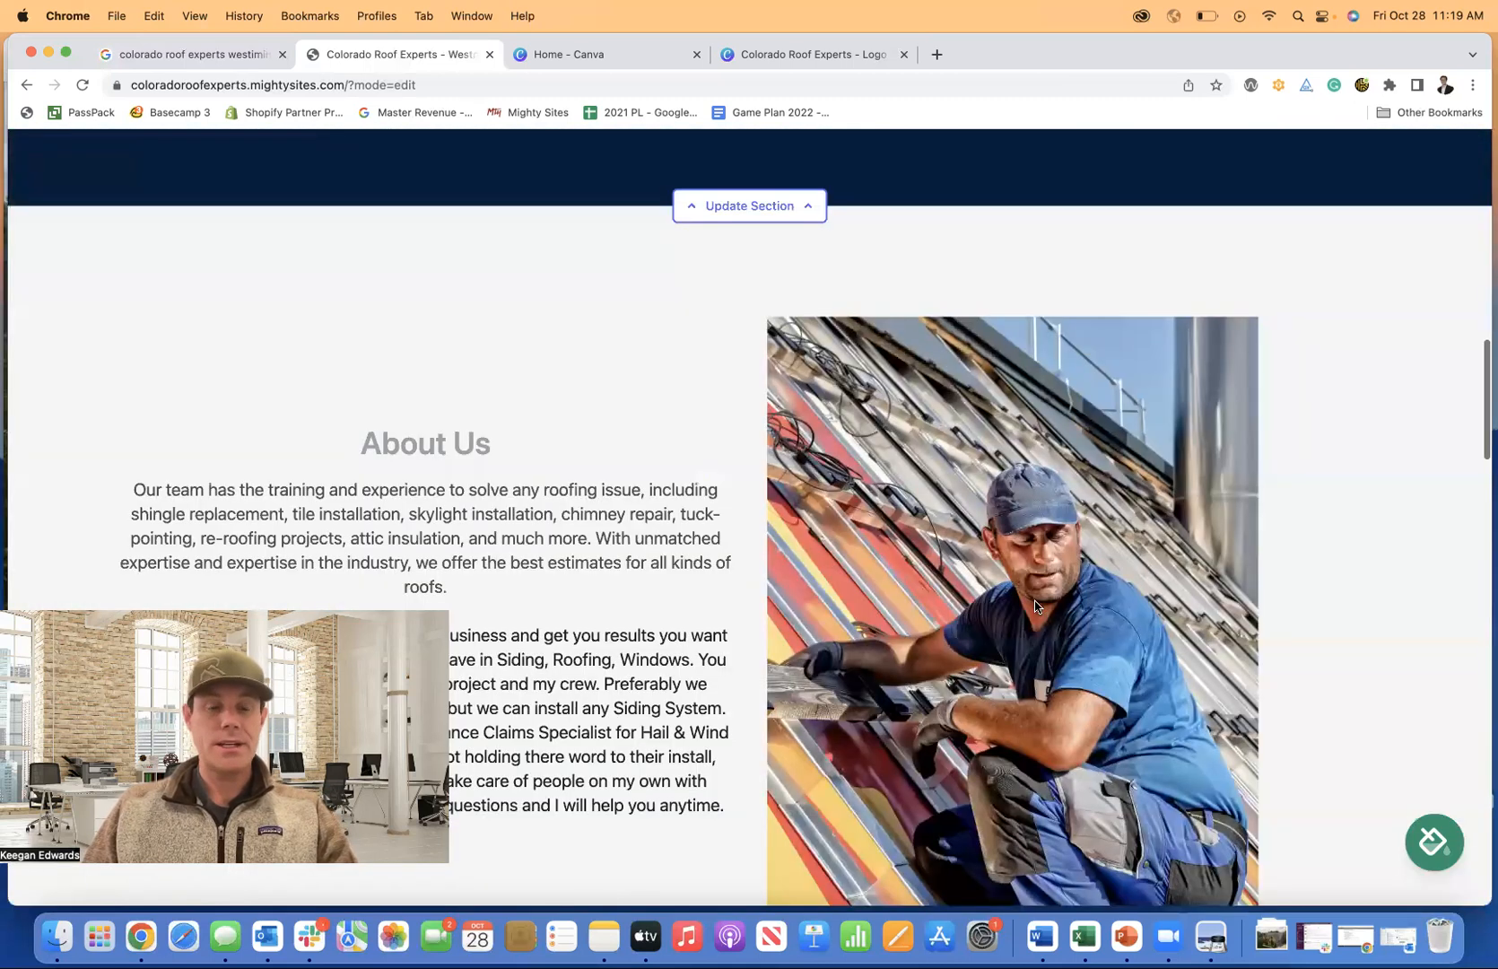
pyautogui.scroll(-10, 1034, 606)
pyautogui.scroll(-15, 1034, 606)
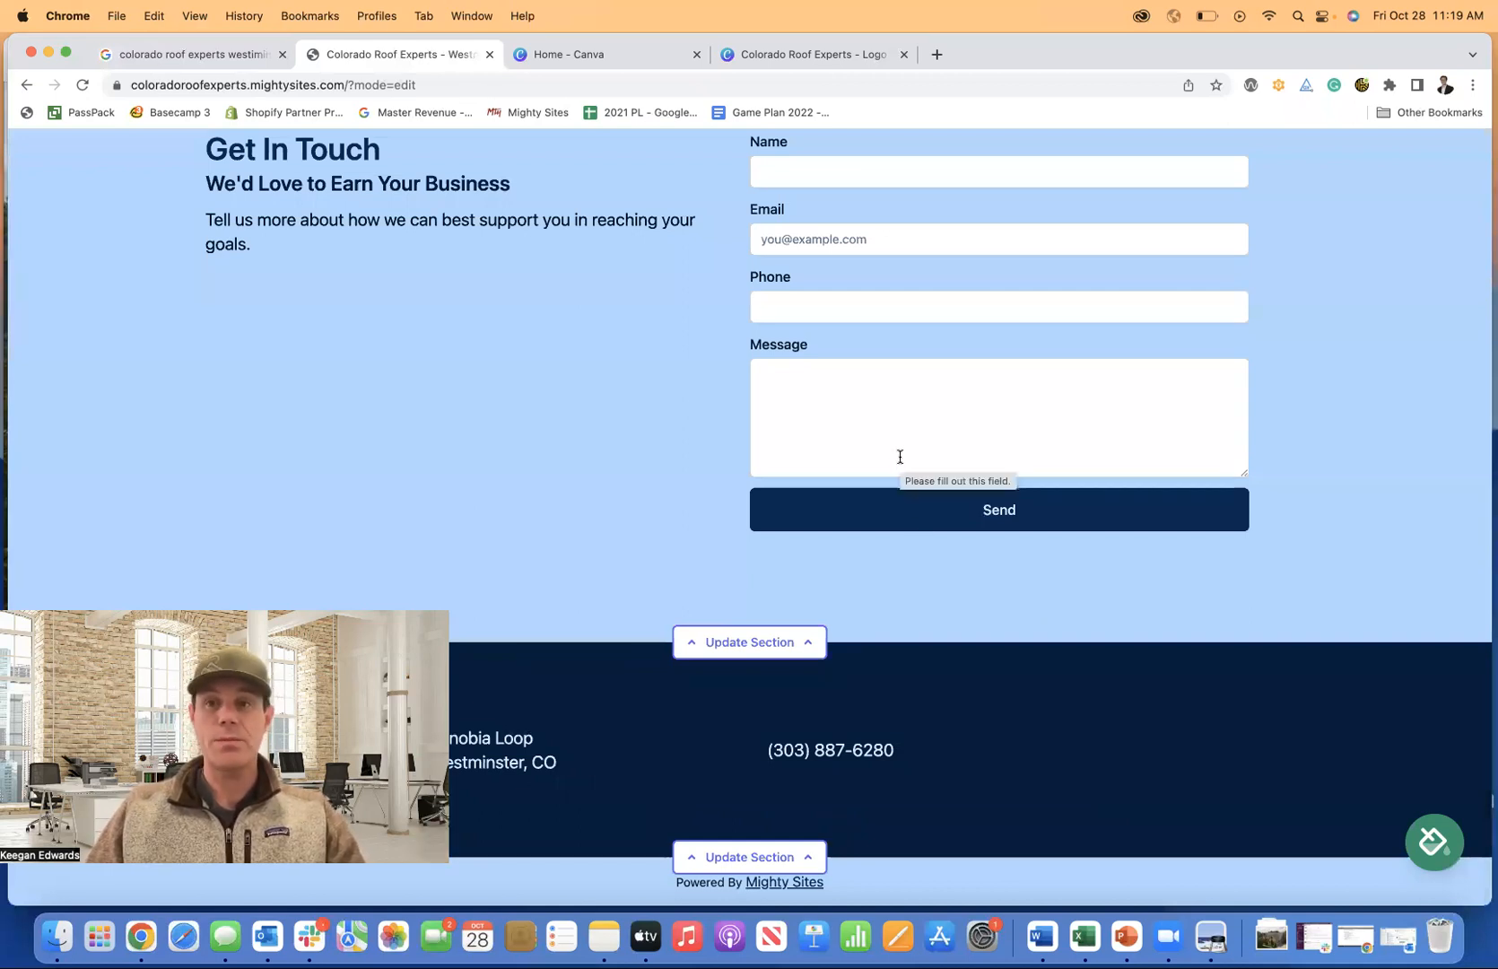
pyautogui.scroll(1, 898, 453)
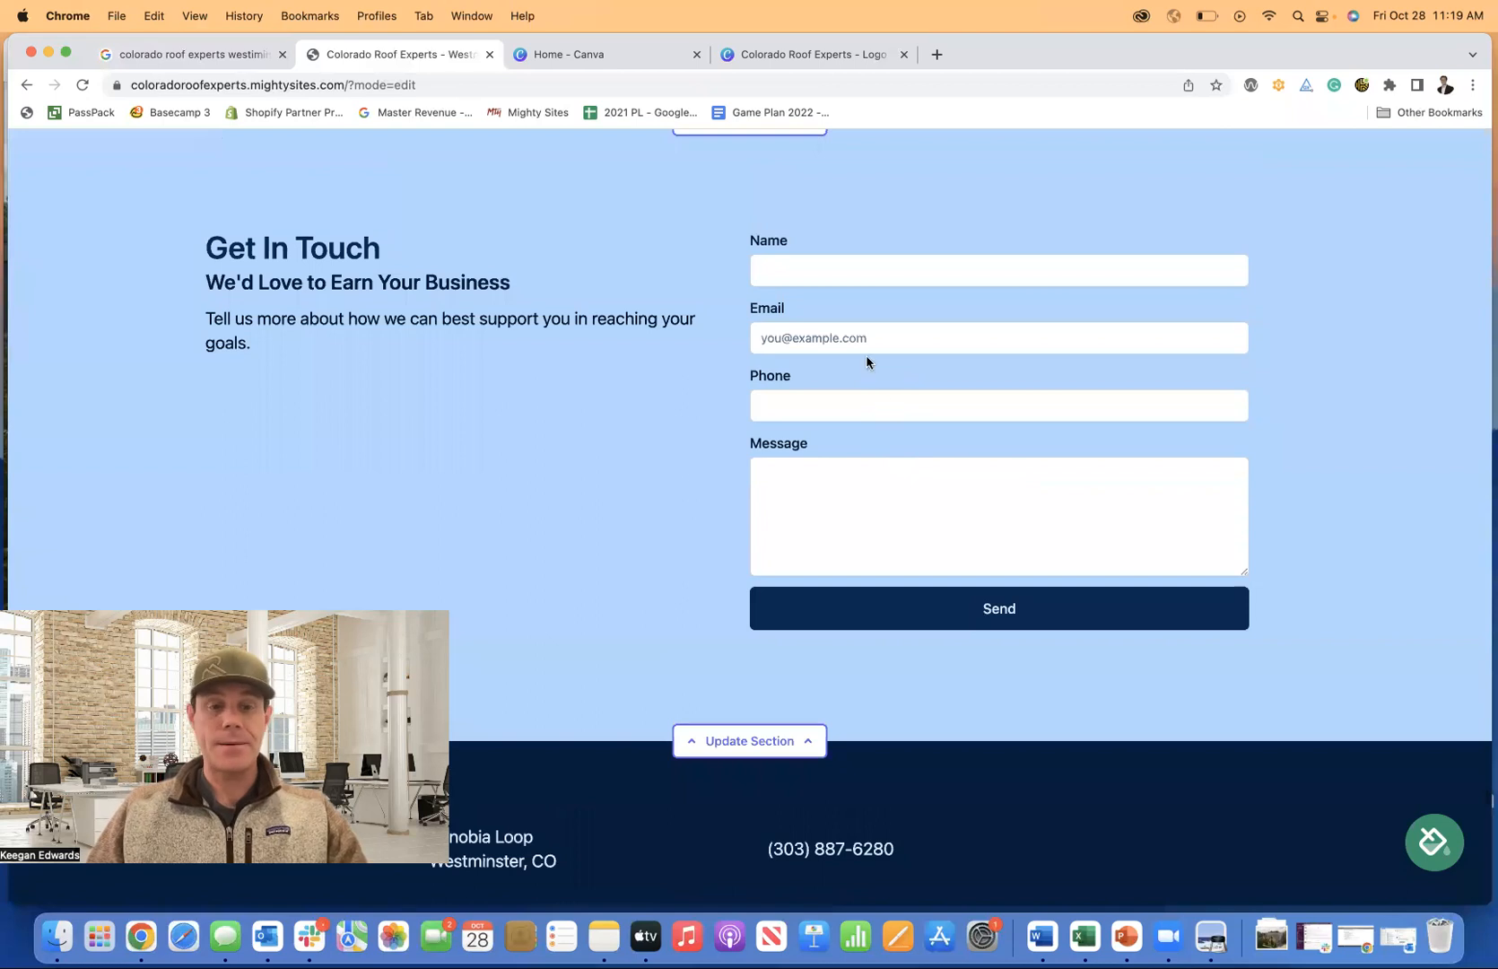
# Fill the Get In Touch form with a test name, e-mail, phone and 'I am interested in a quote', then send it.
pyautogui.click(826, 267)
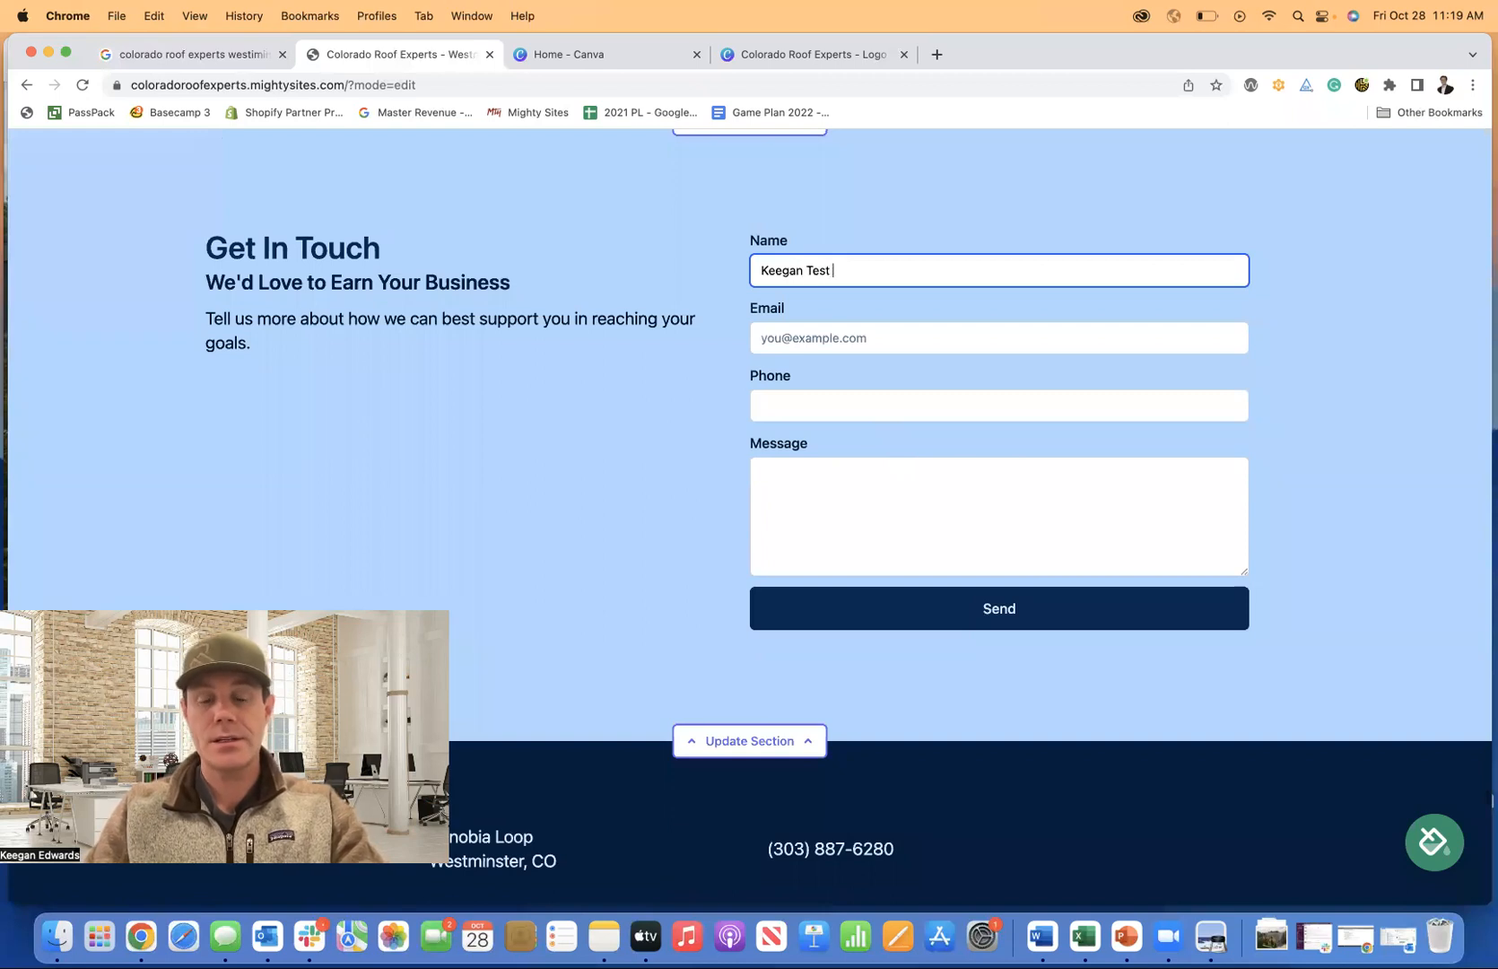
pyautogui.click(869, 337)
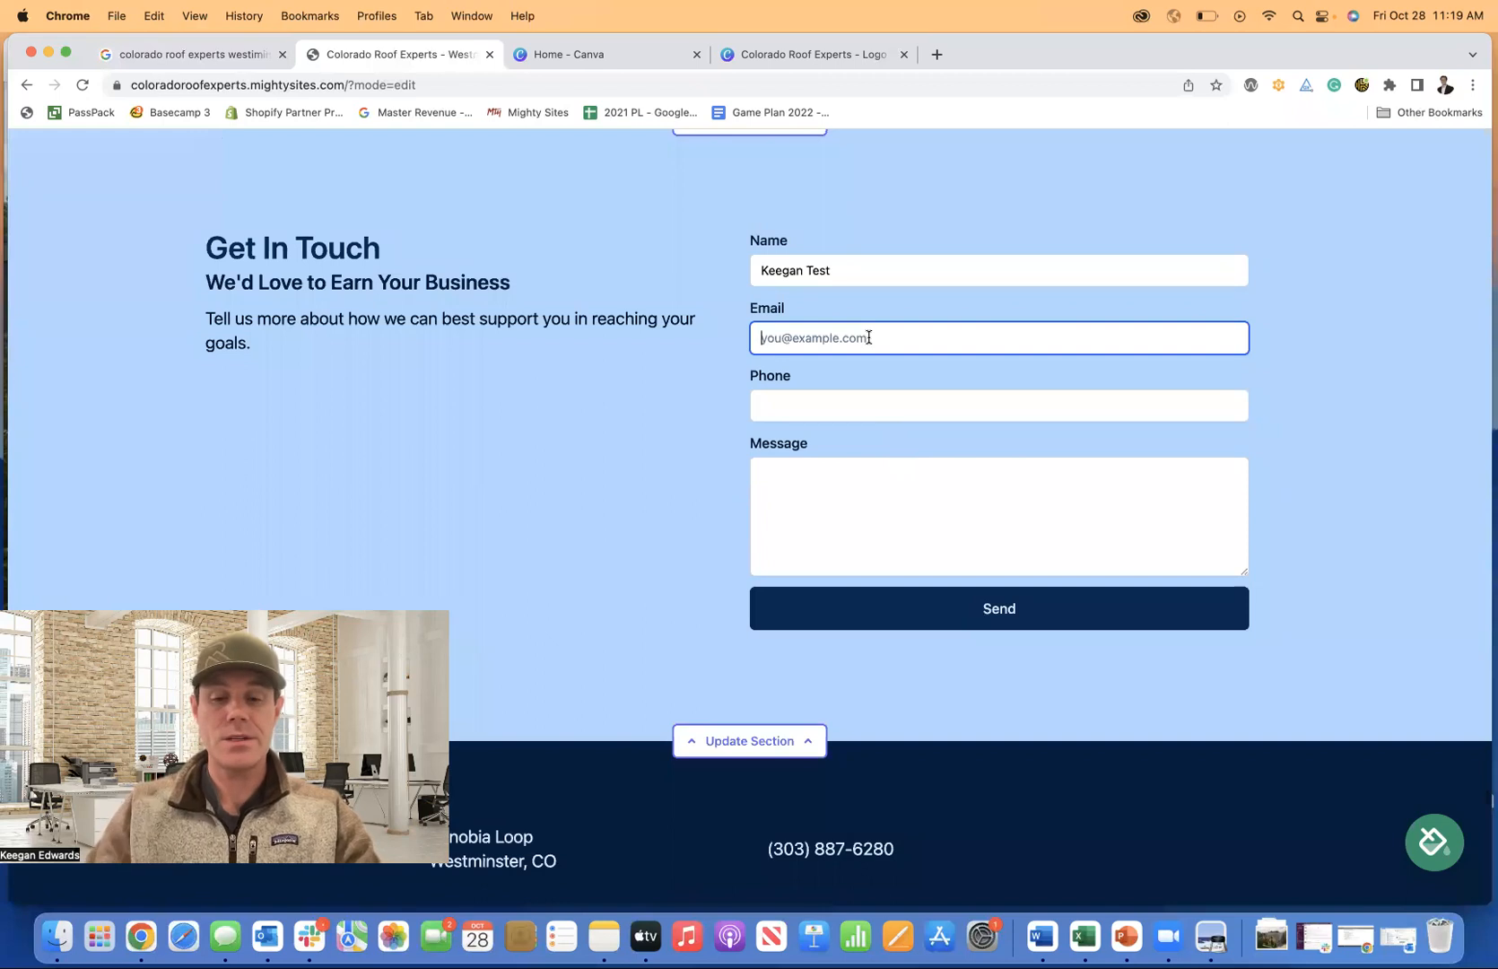
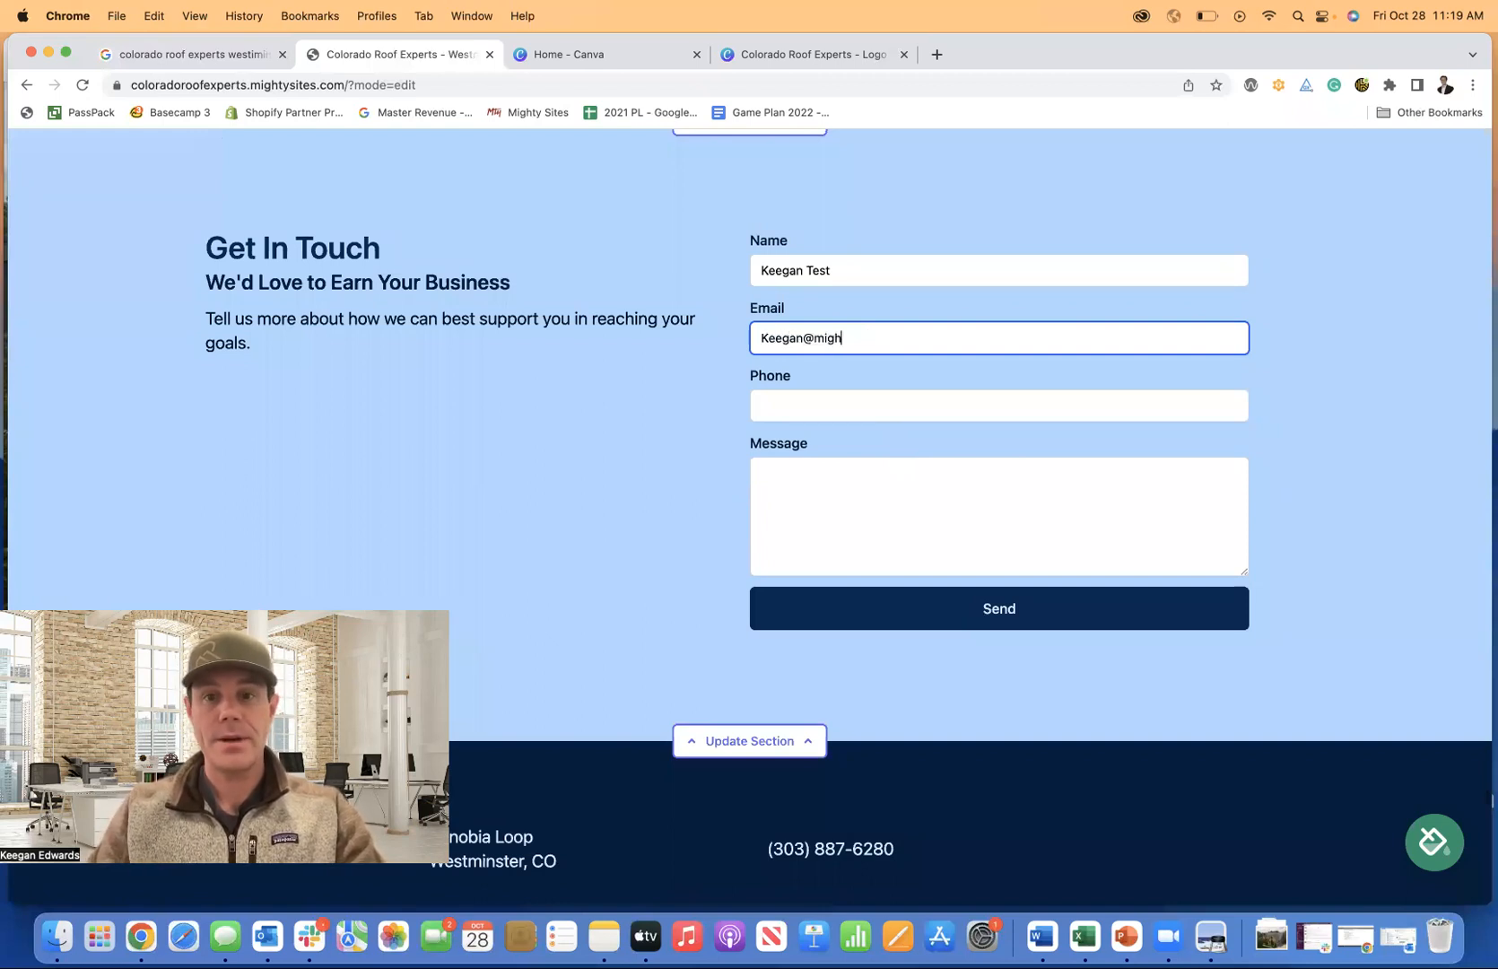
pyautogui.press('Tab')
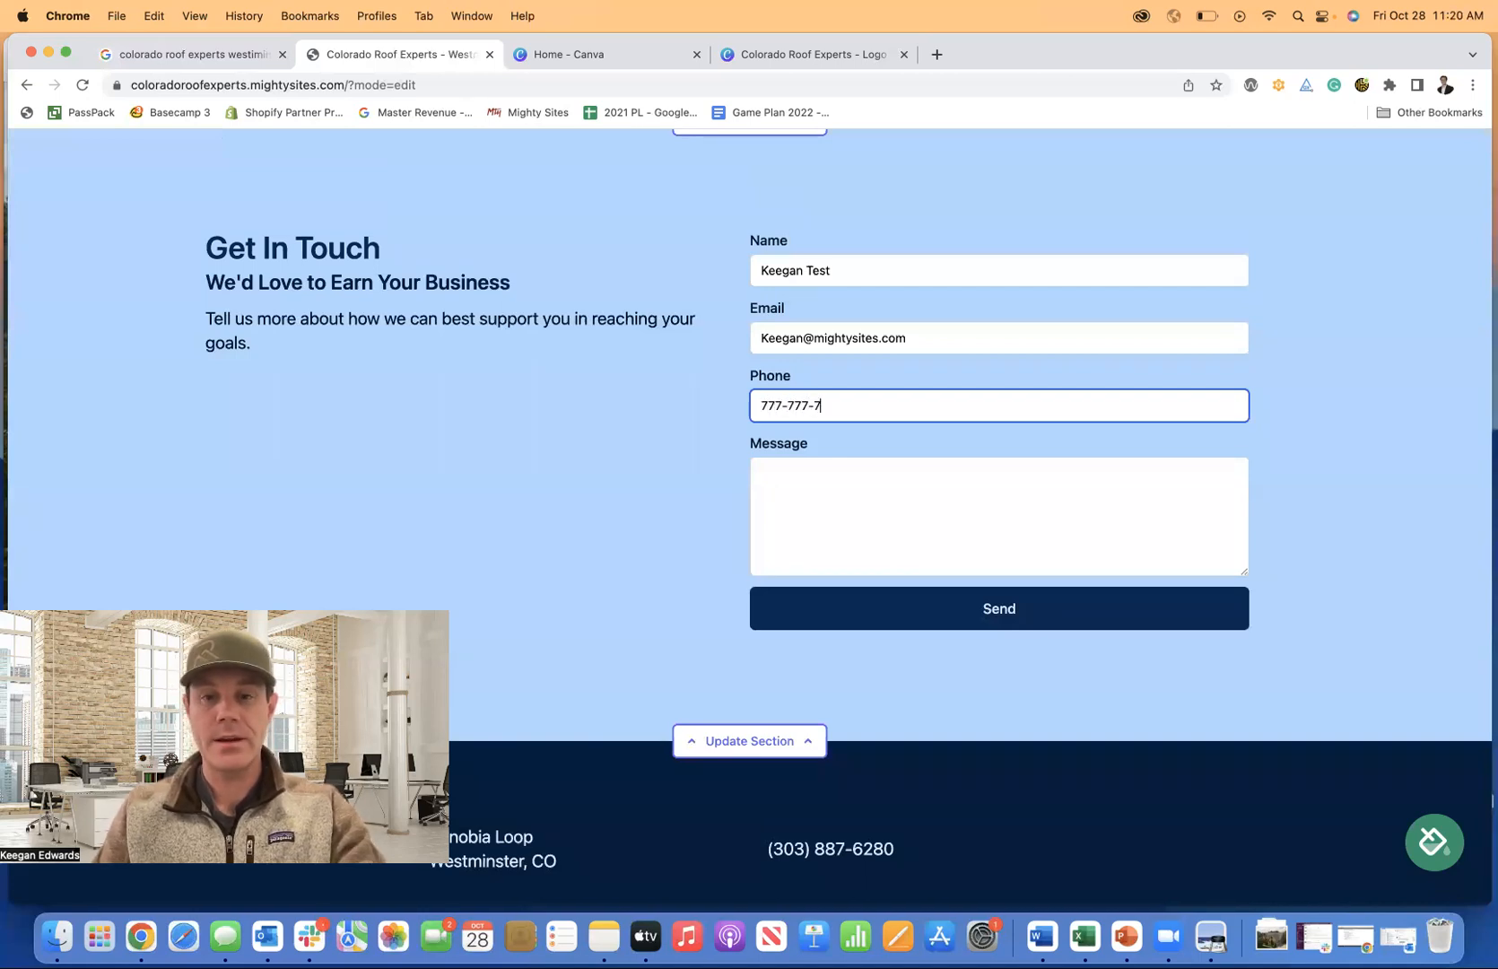
pyautogui.click(864, 486)
pyautogui.write('I am interested in a quote for services please.')
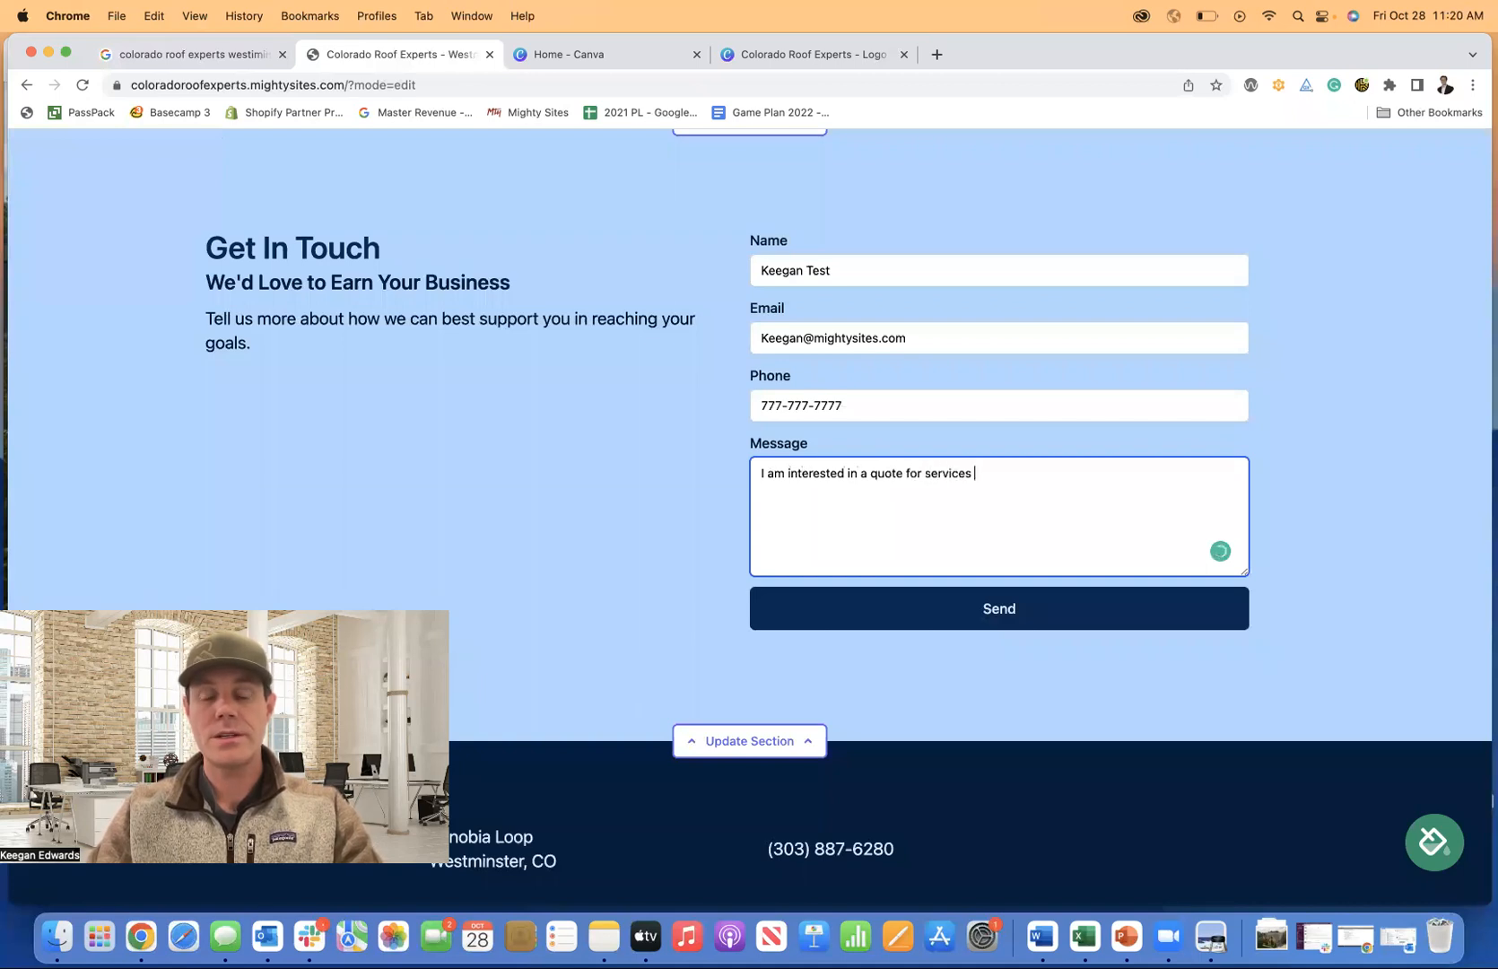
pyautogui.click(942, 615)
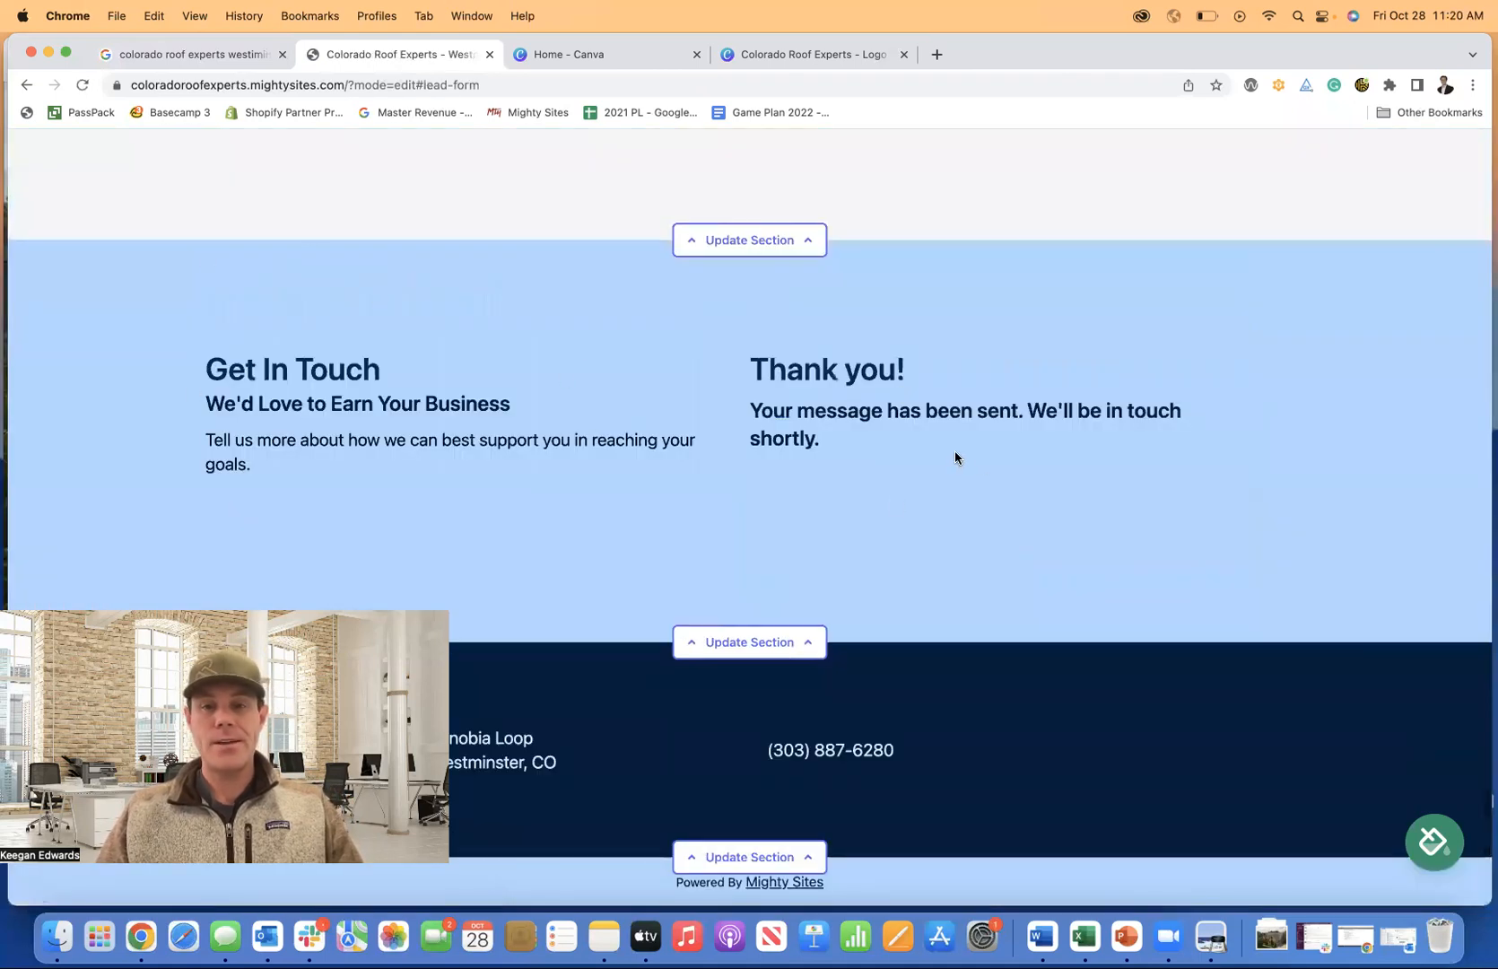
# Scroll back to the top of the page and stop editing to reach the Mighty Dashboard.
pyautogui.scroll(12, 955, 457)
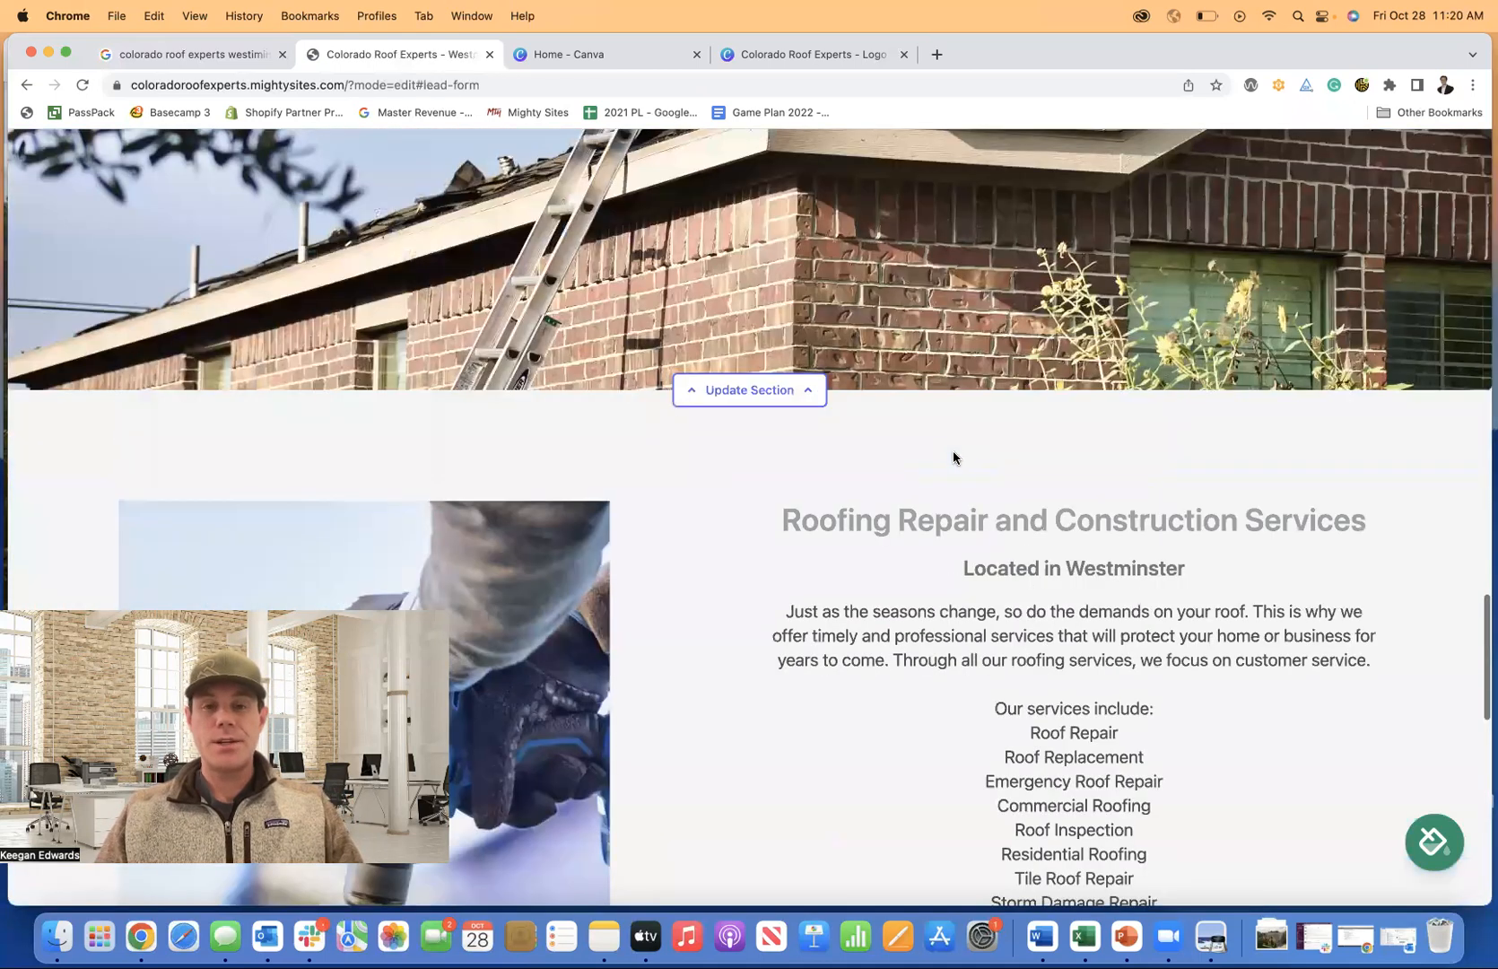
pyautogui.scroll(15, 953, 457)
pyautogui.scroll(-3, 626, 370)
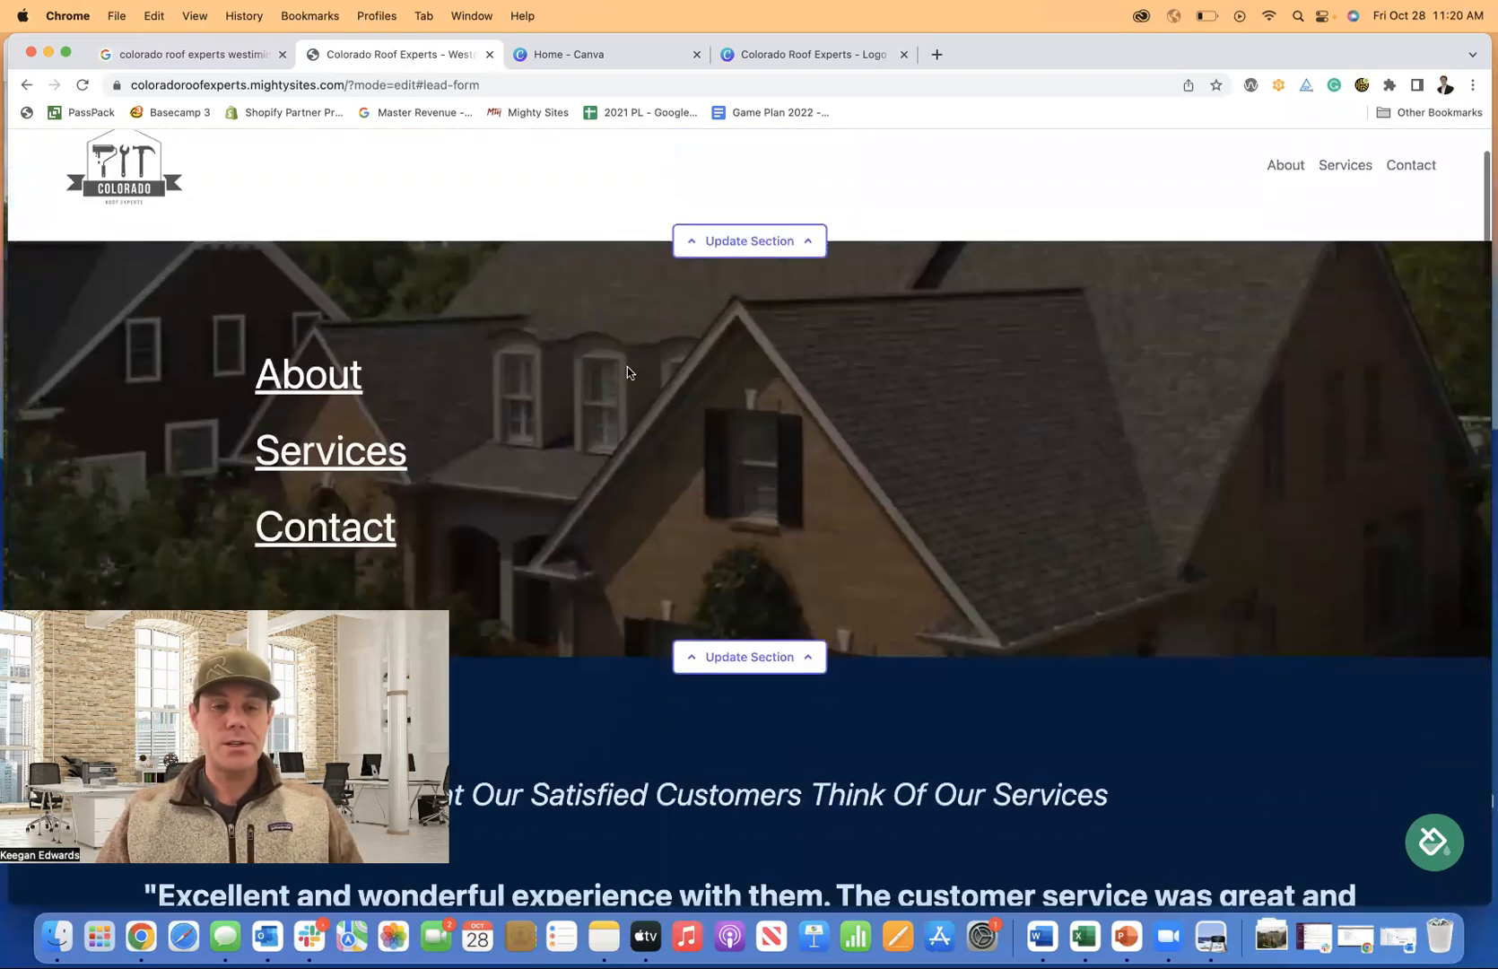
pyautogui.scroll(-3, 627, 372)
pyautogui.scroll(-7, 697, 388)
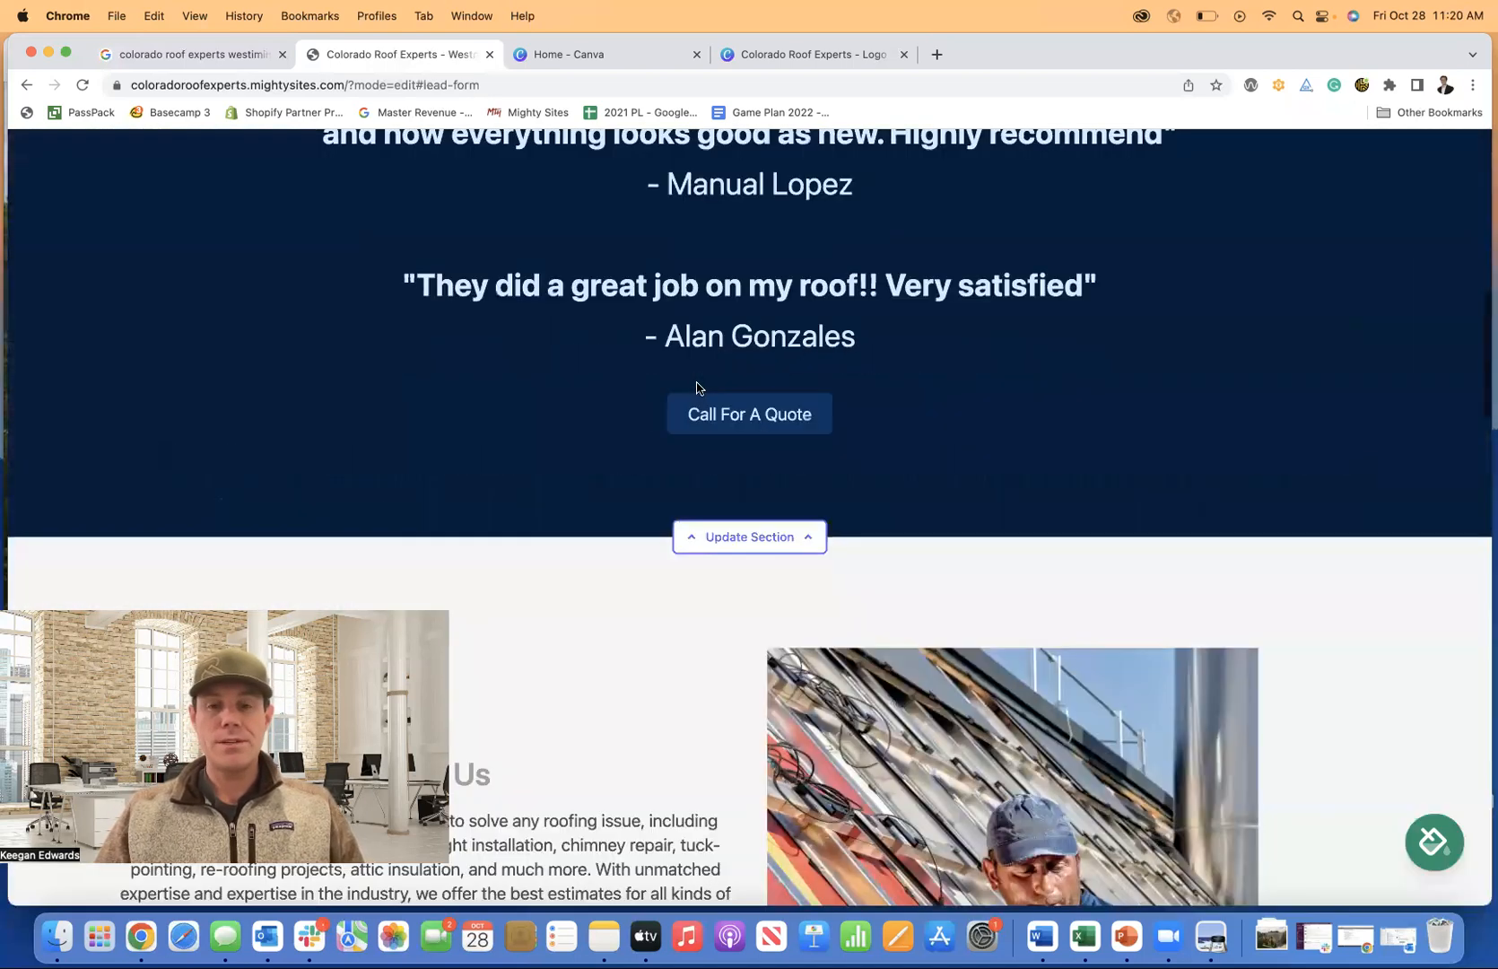
pyautogui.scroll(-4, 697, 388)
pyautogui.scroll(-4, 696, 386)
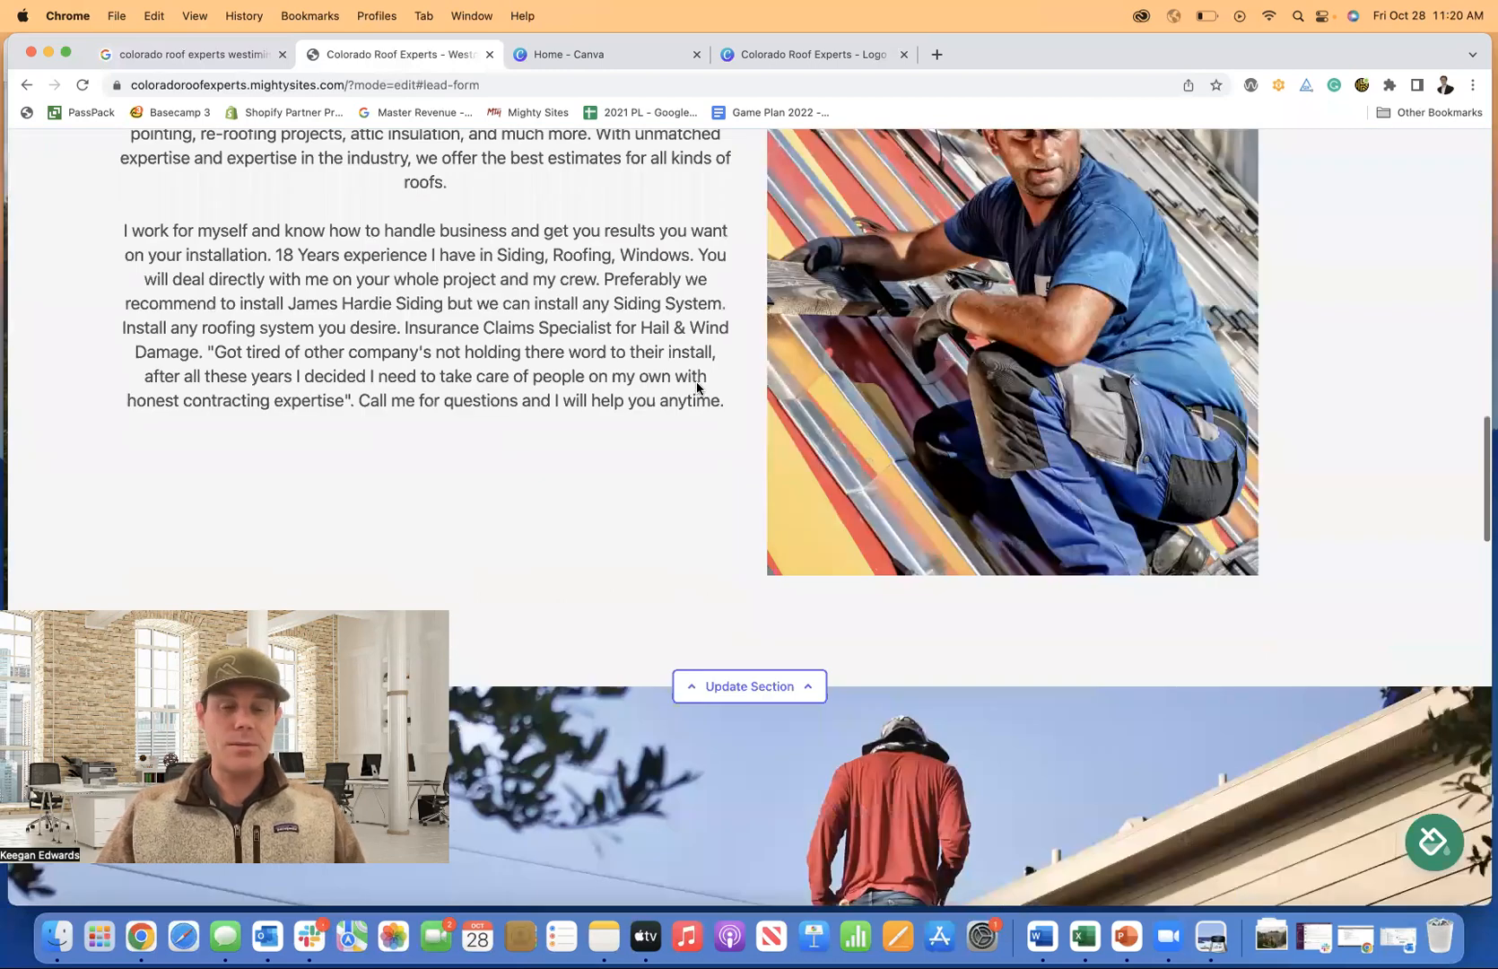
pyautogui.scroll(3, 695, 383)
pyautogui.scroll(15, 752, 378)
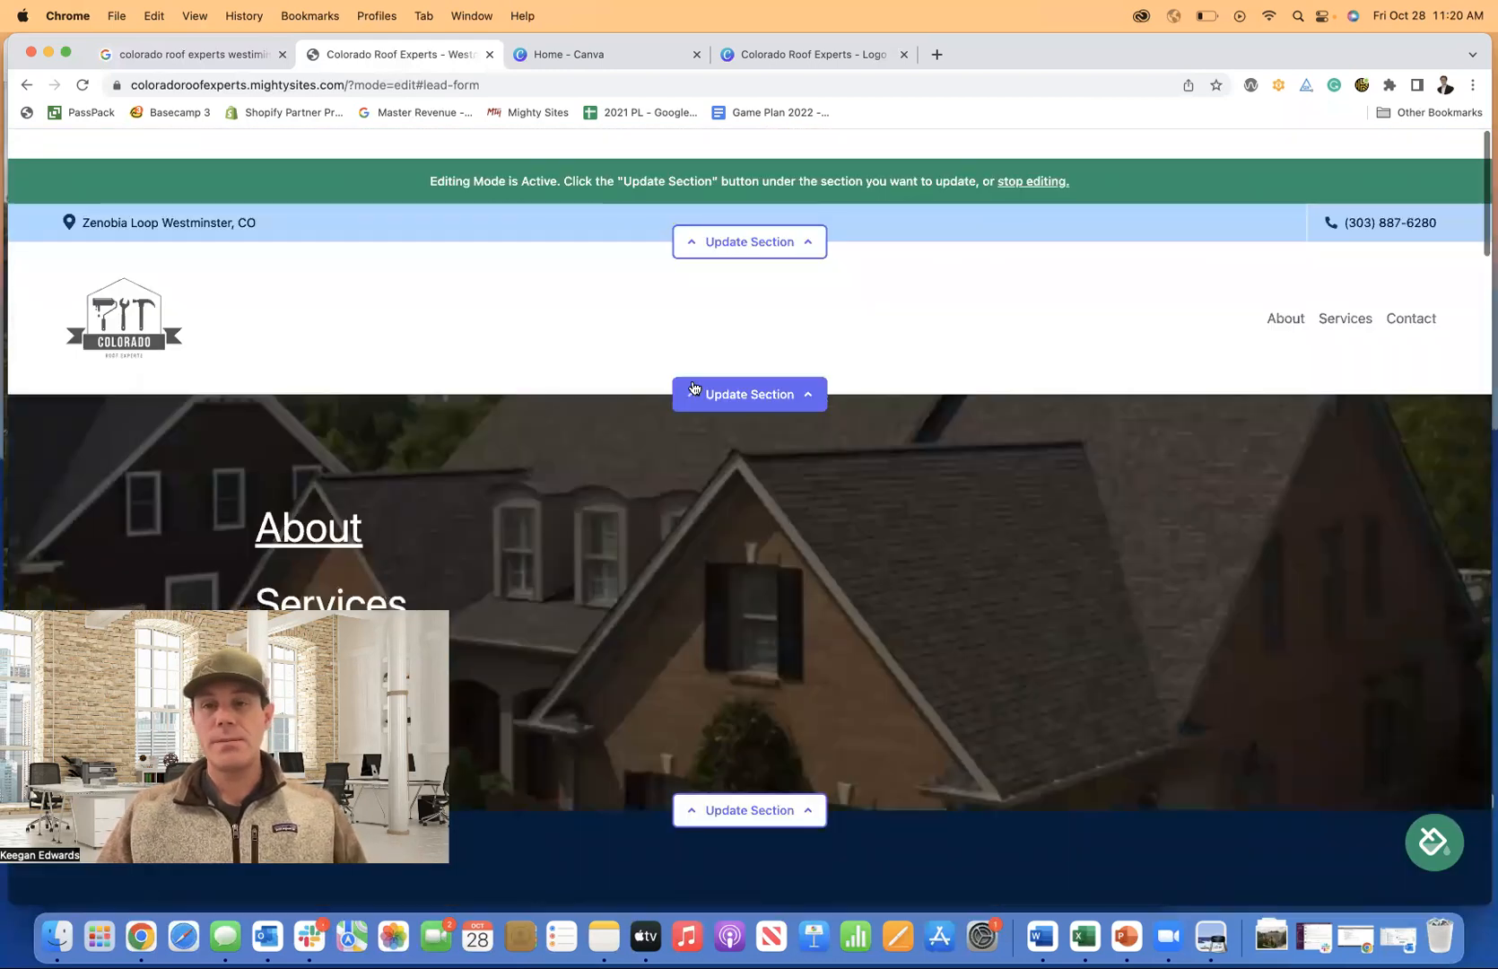
pyautogui.click(1032, 153)
# Open the Site Dashboard and view the Leads list showing the new test submission.
pyautogui.click(892, 152)
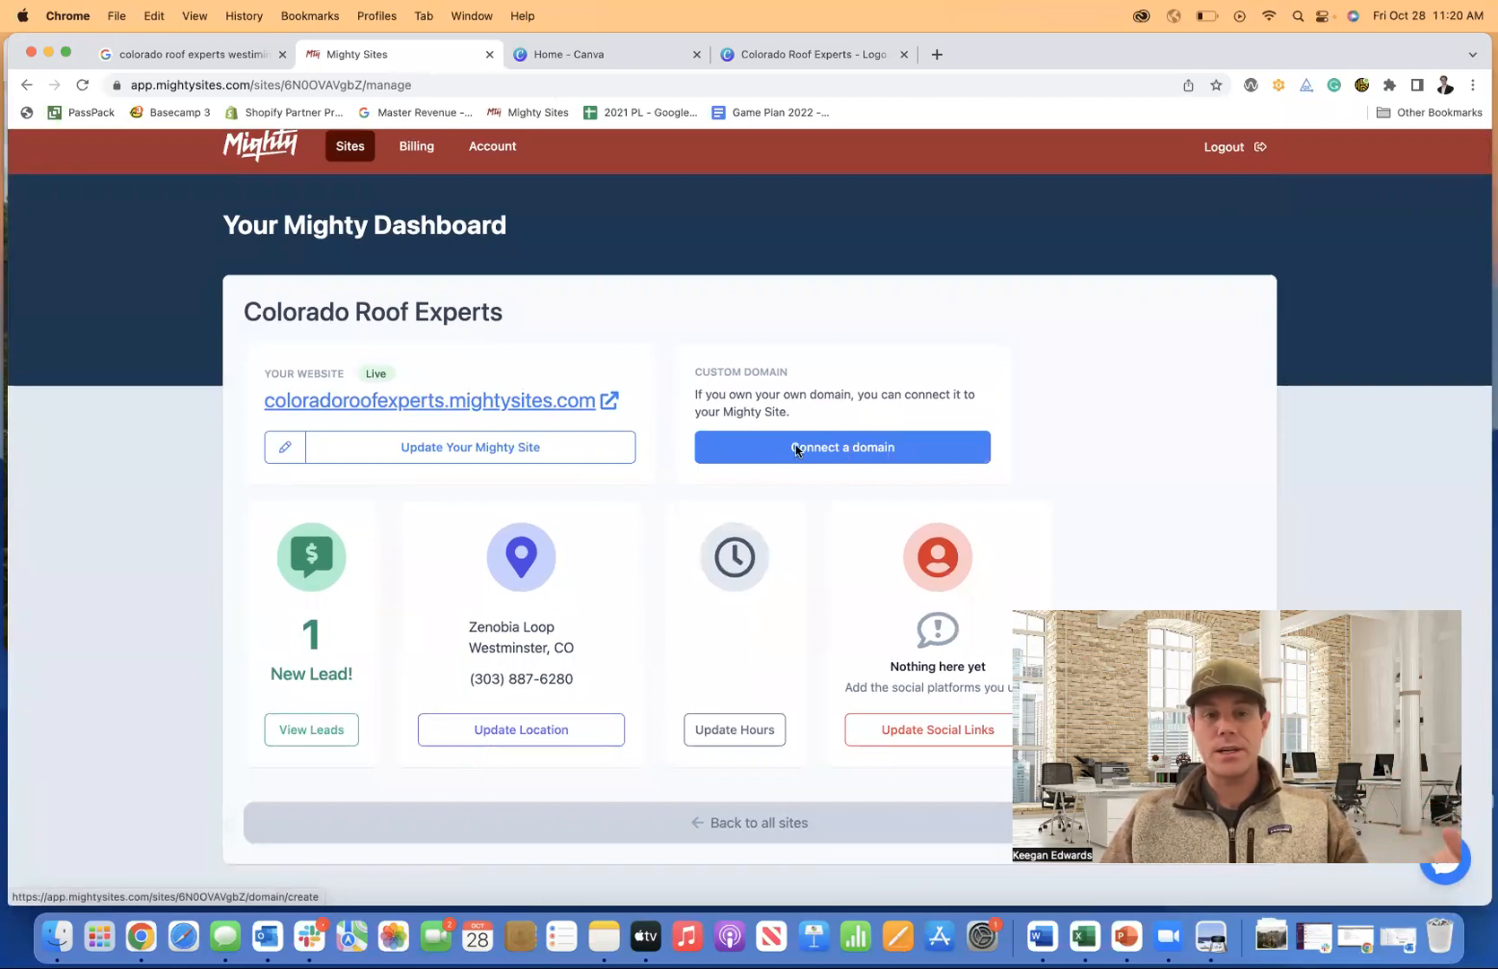
pyautogui.scroll(1, 675, 416)
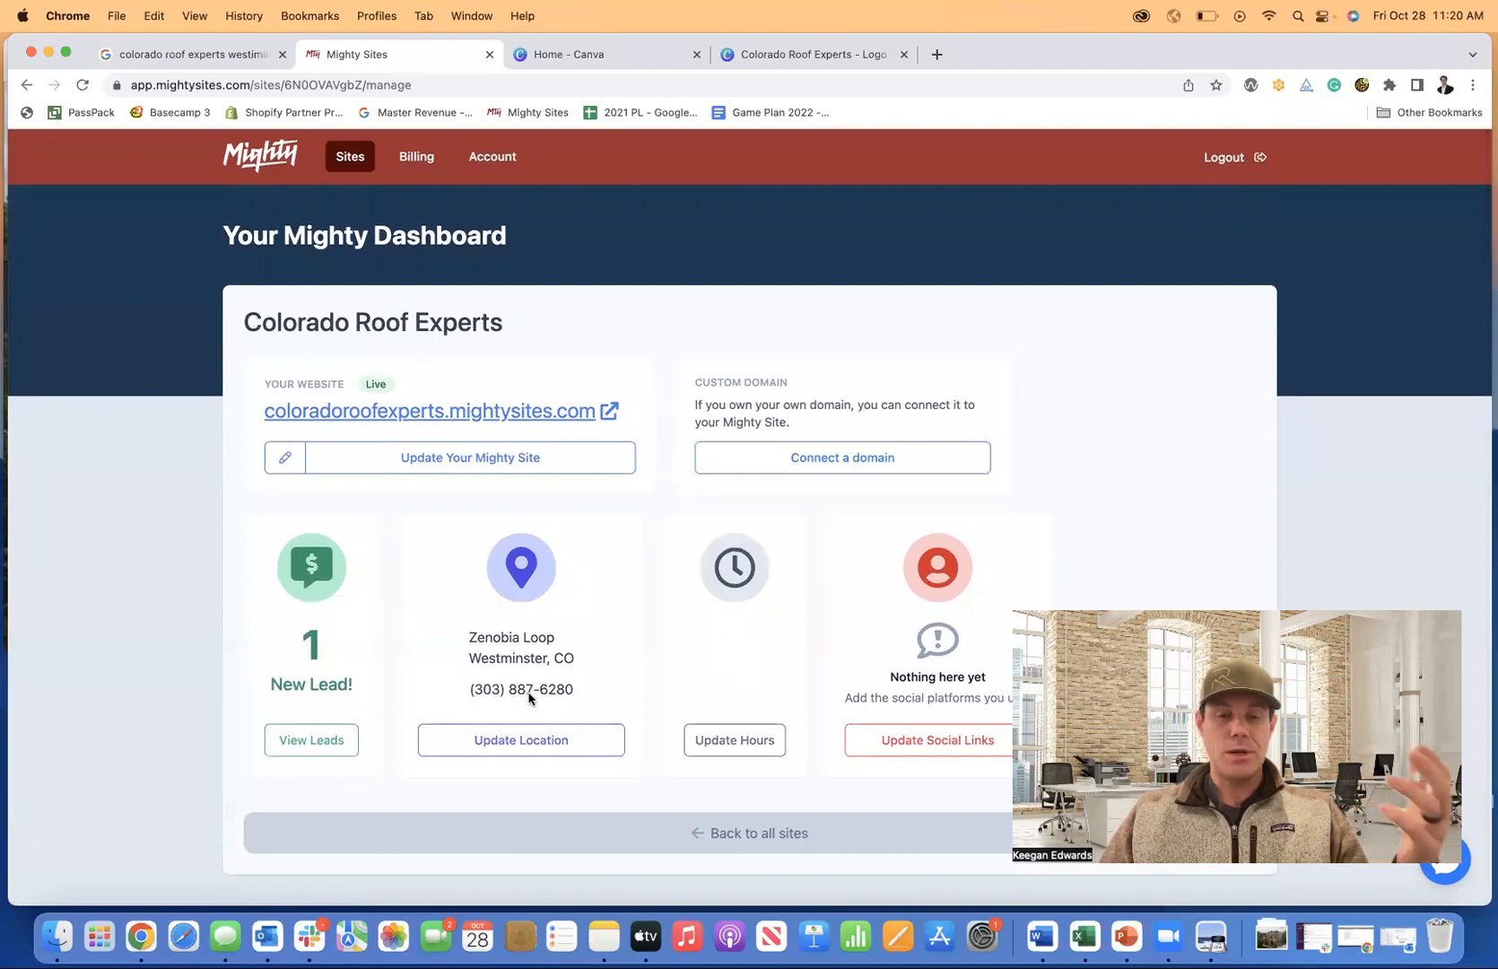
pyautogui.scroll(-1, 908, 769)
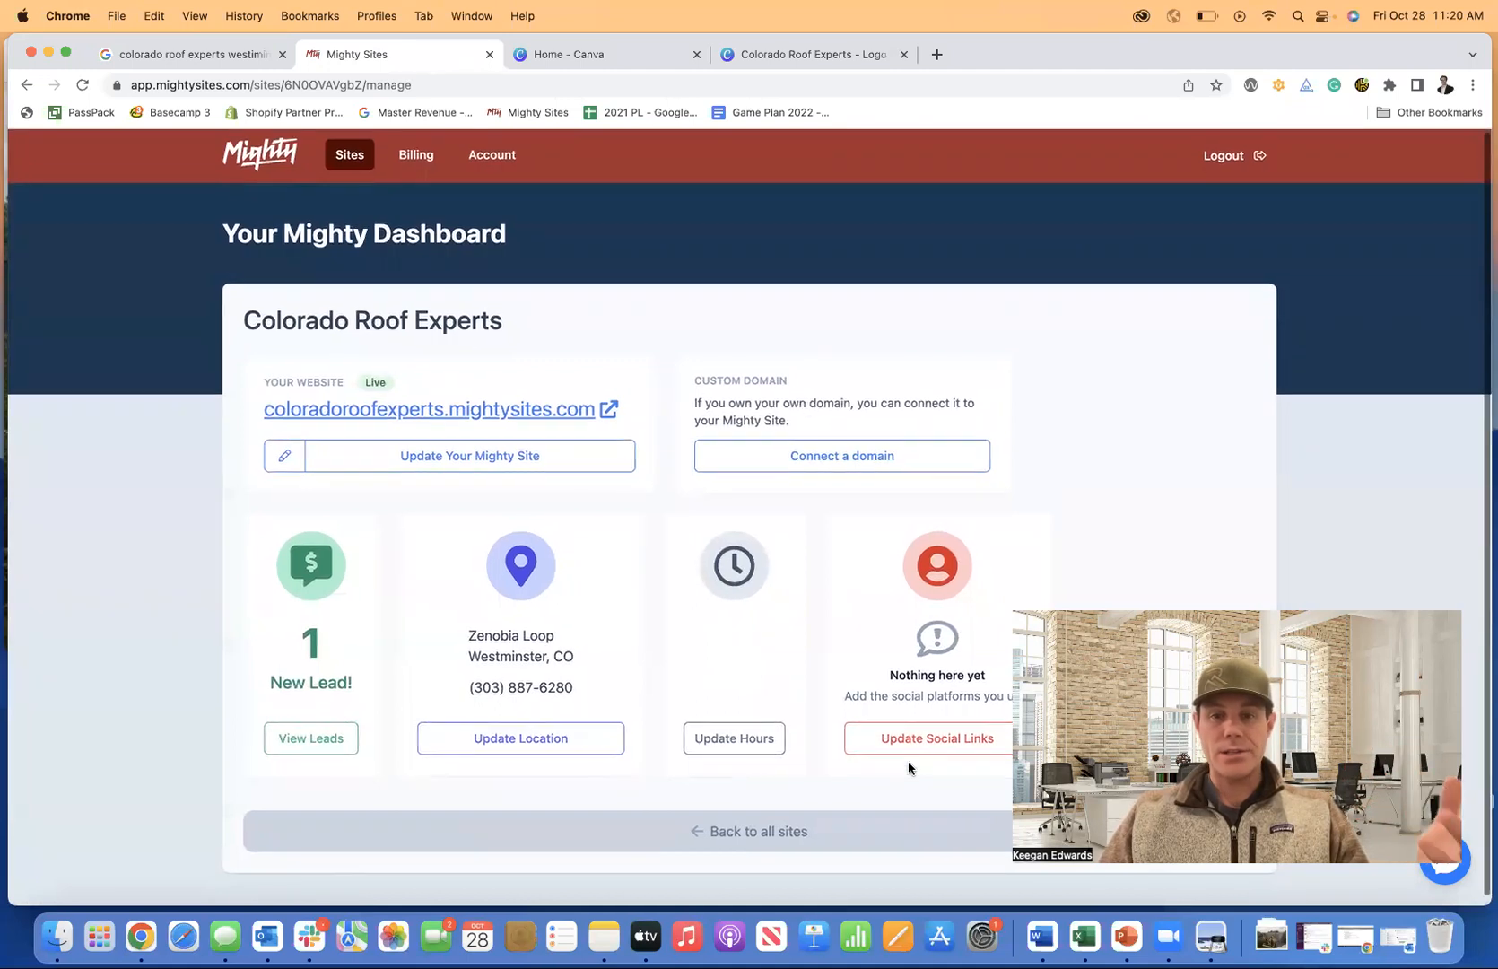
pyautogui.click(323, 745)
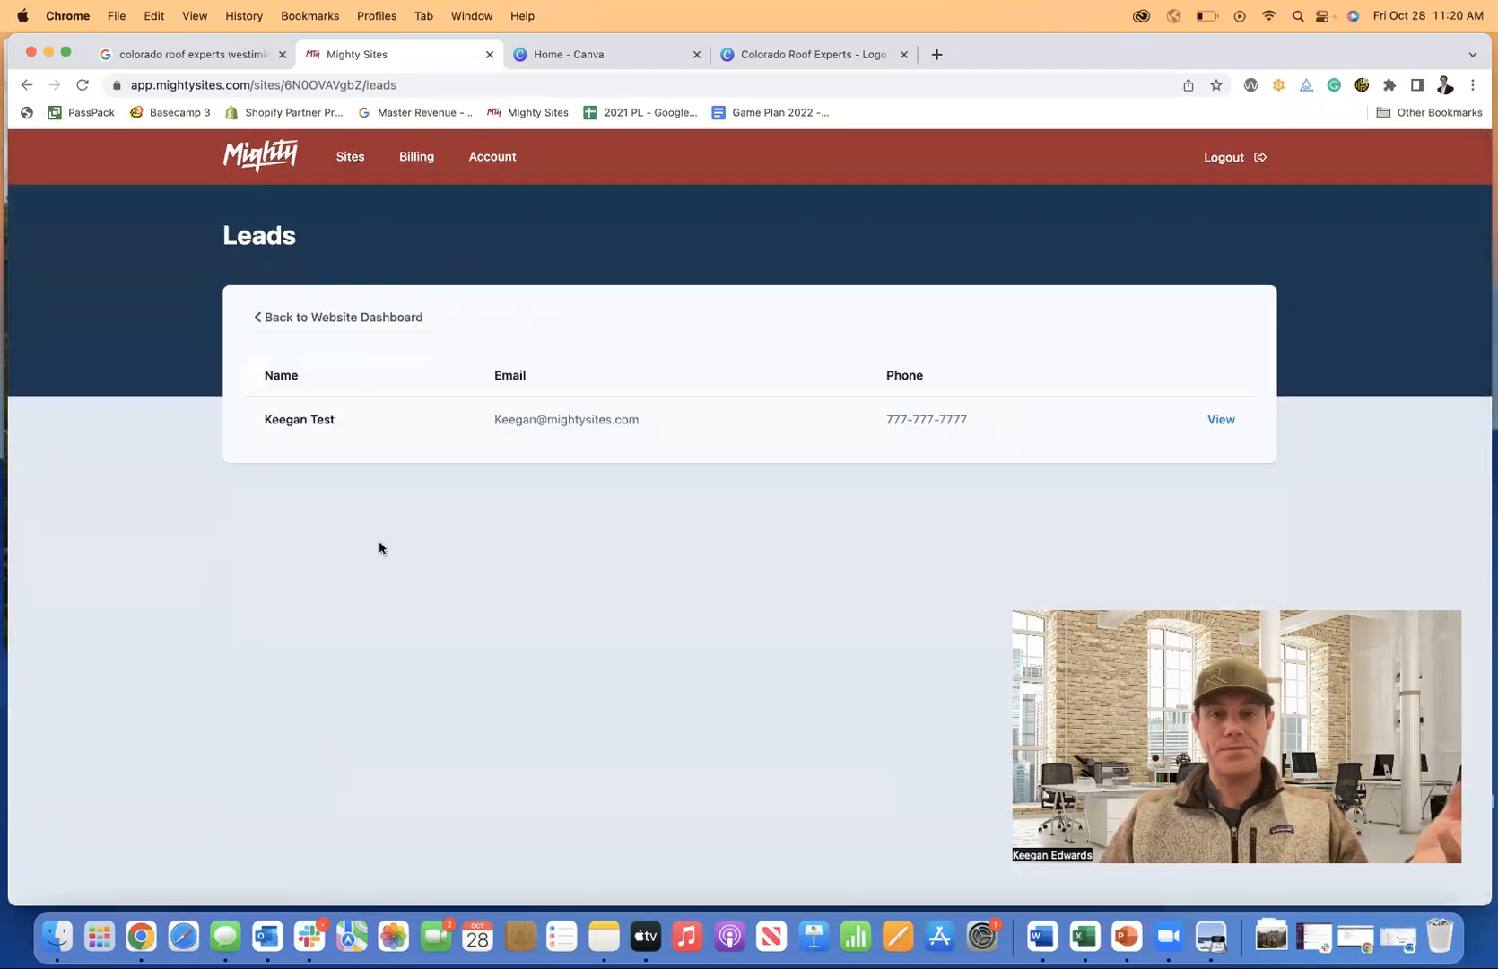
# View the test lead's details and quote-request message, then go back to the Colorado Roof Experts dashboard.
pyautogui.click(1219, 420)
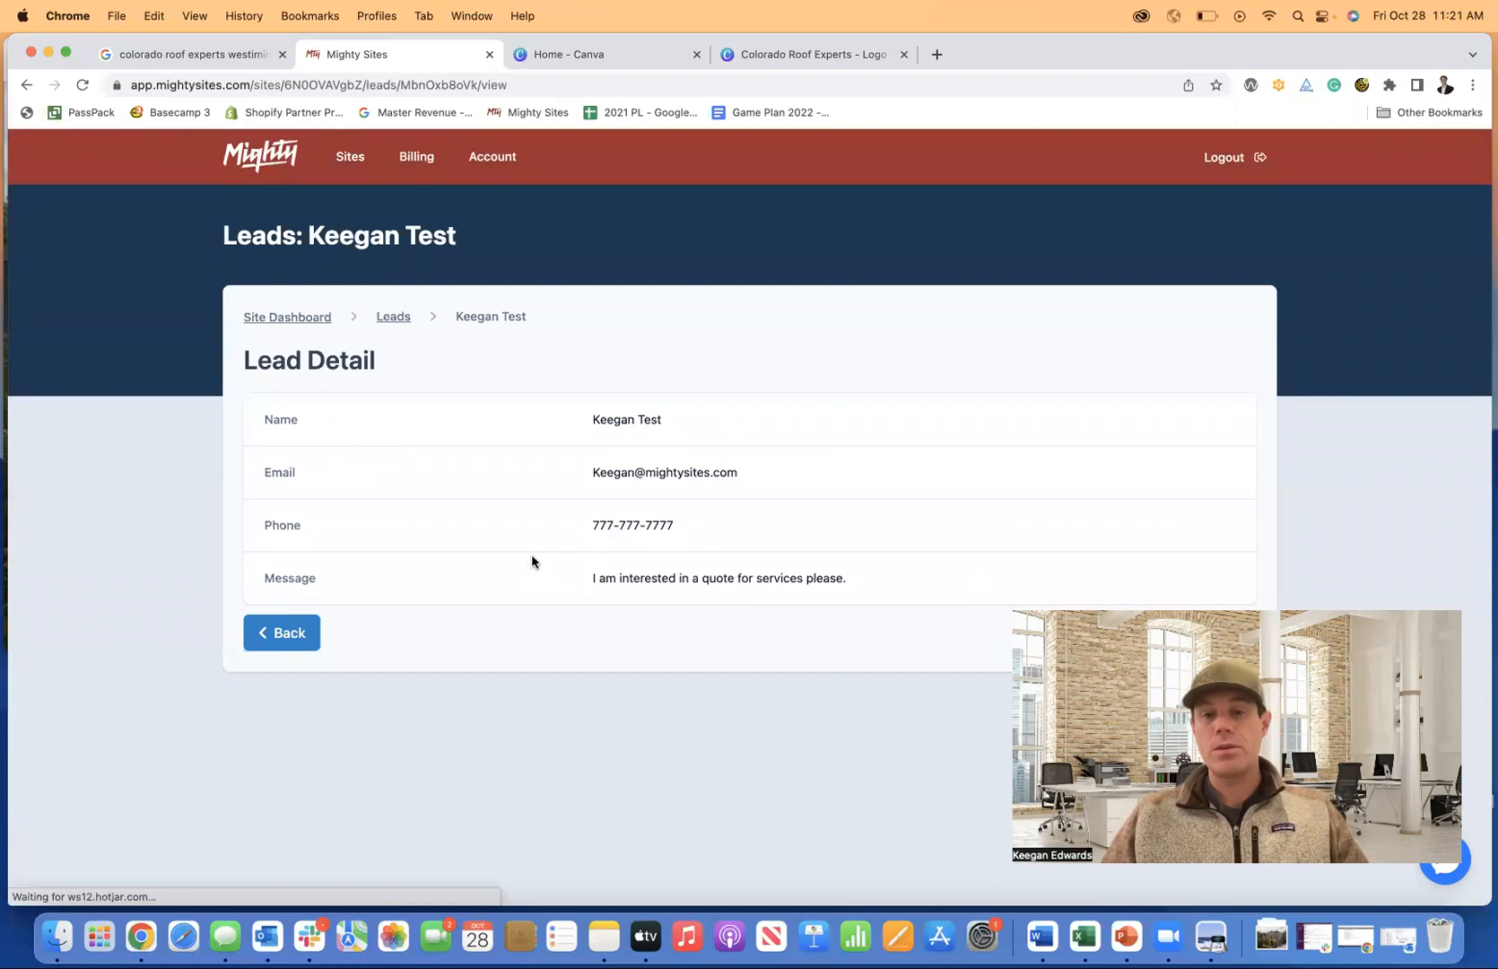
pyautogui.click(307, 319)
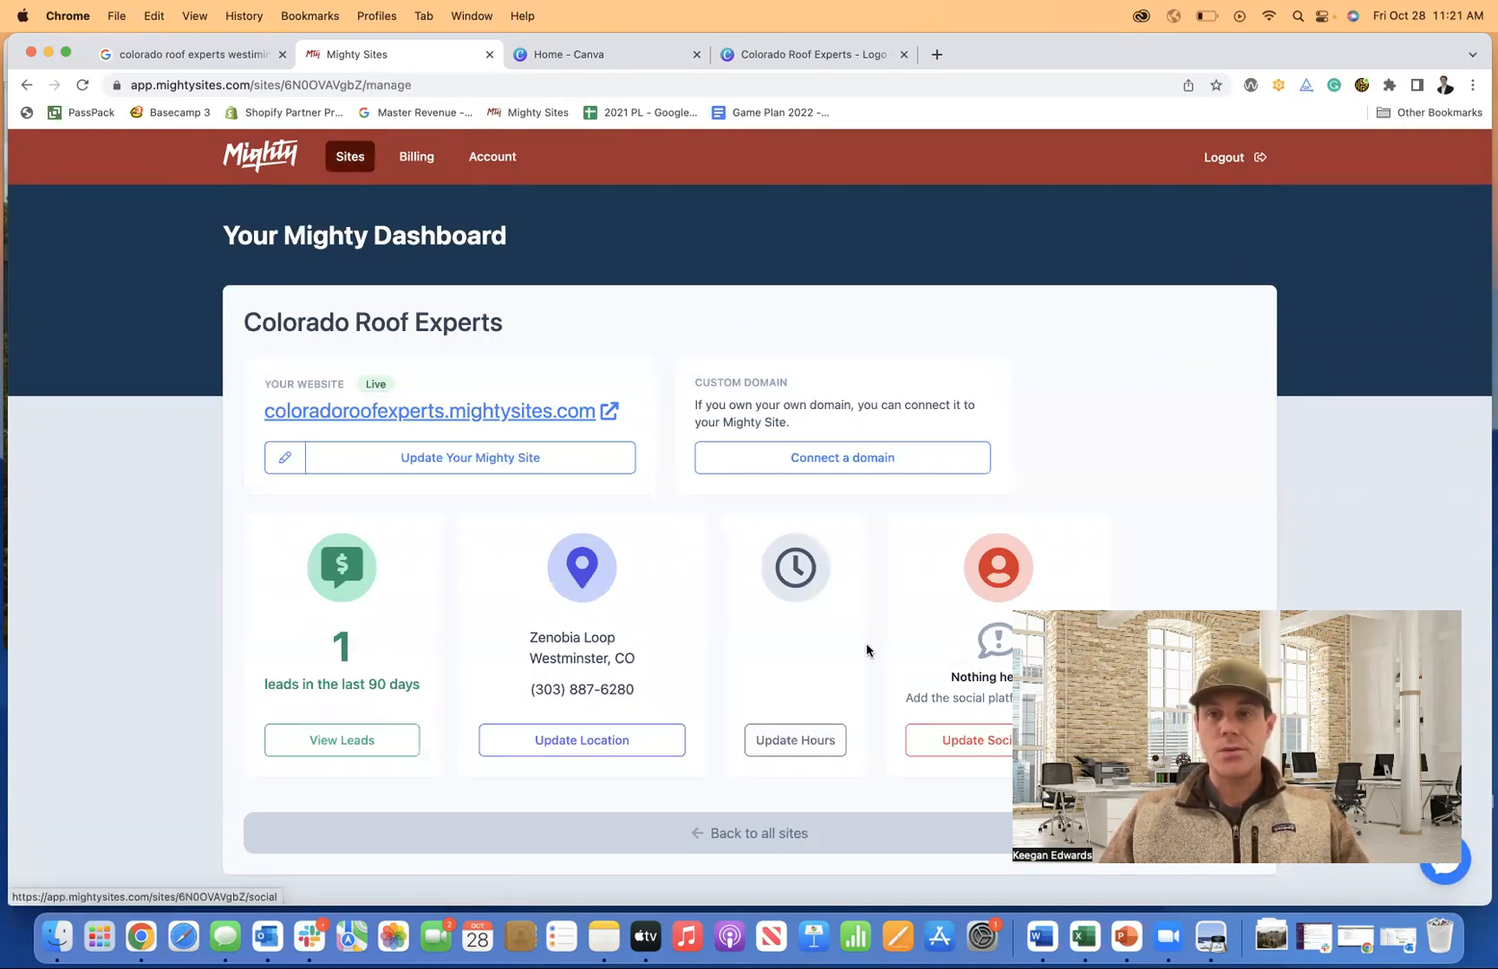
# Reopen Colorado Roof Experts in the editor and scroll through the page, including its testimonials and About Us copy.
pyautogui.click(485, 454)
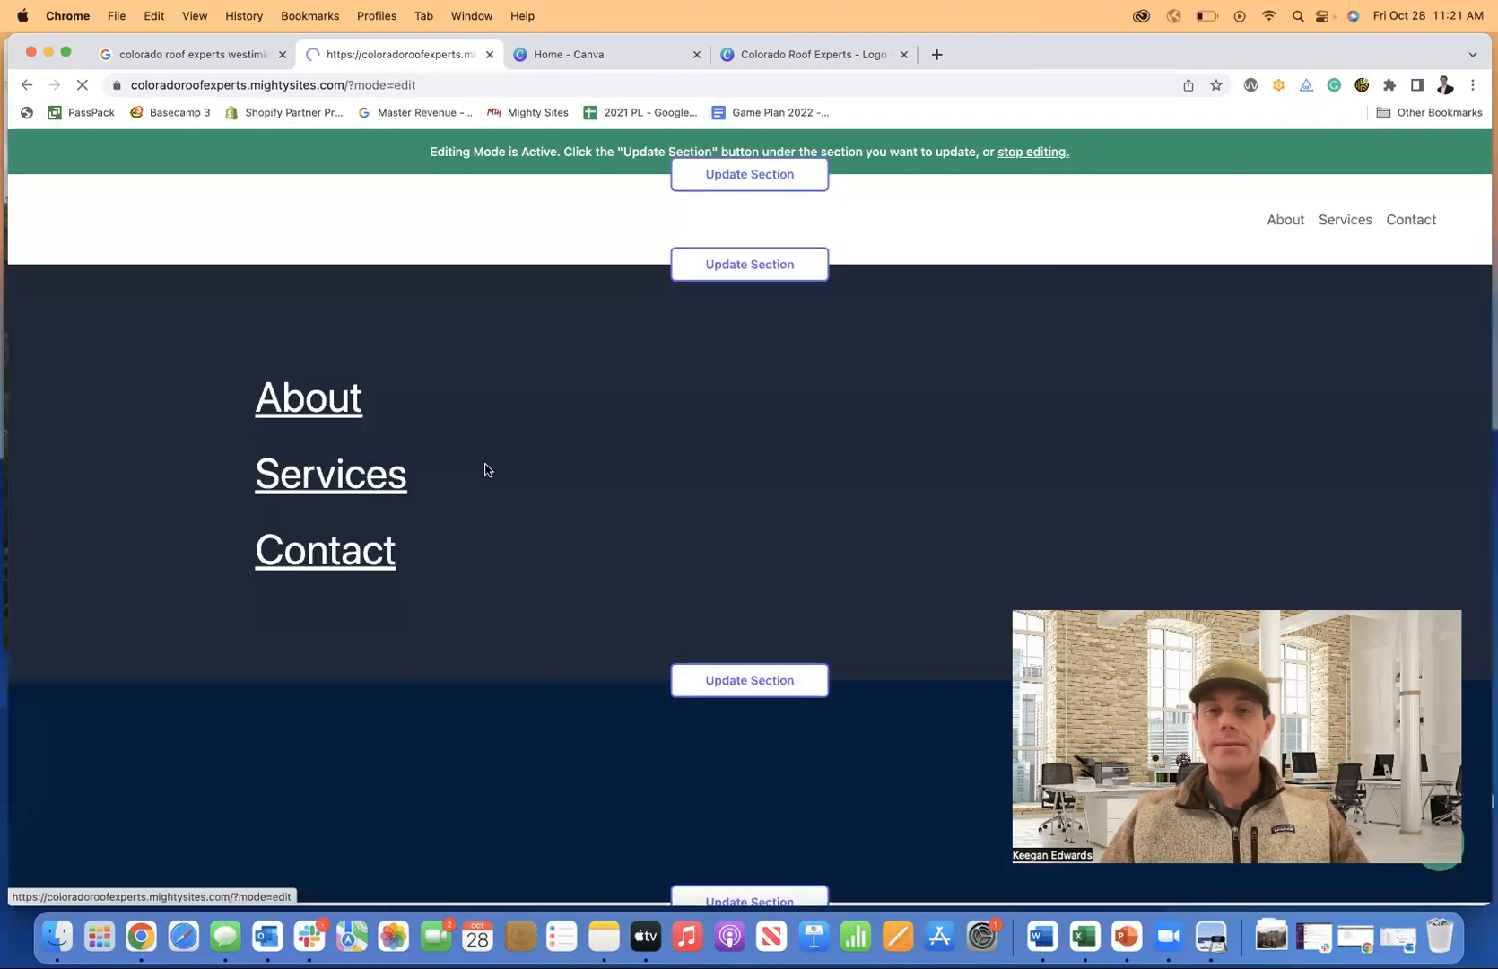
pyautogui.scroll(-5, 485, 468)
pyautogui.scroll(-10, 484, 468)
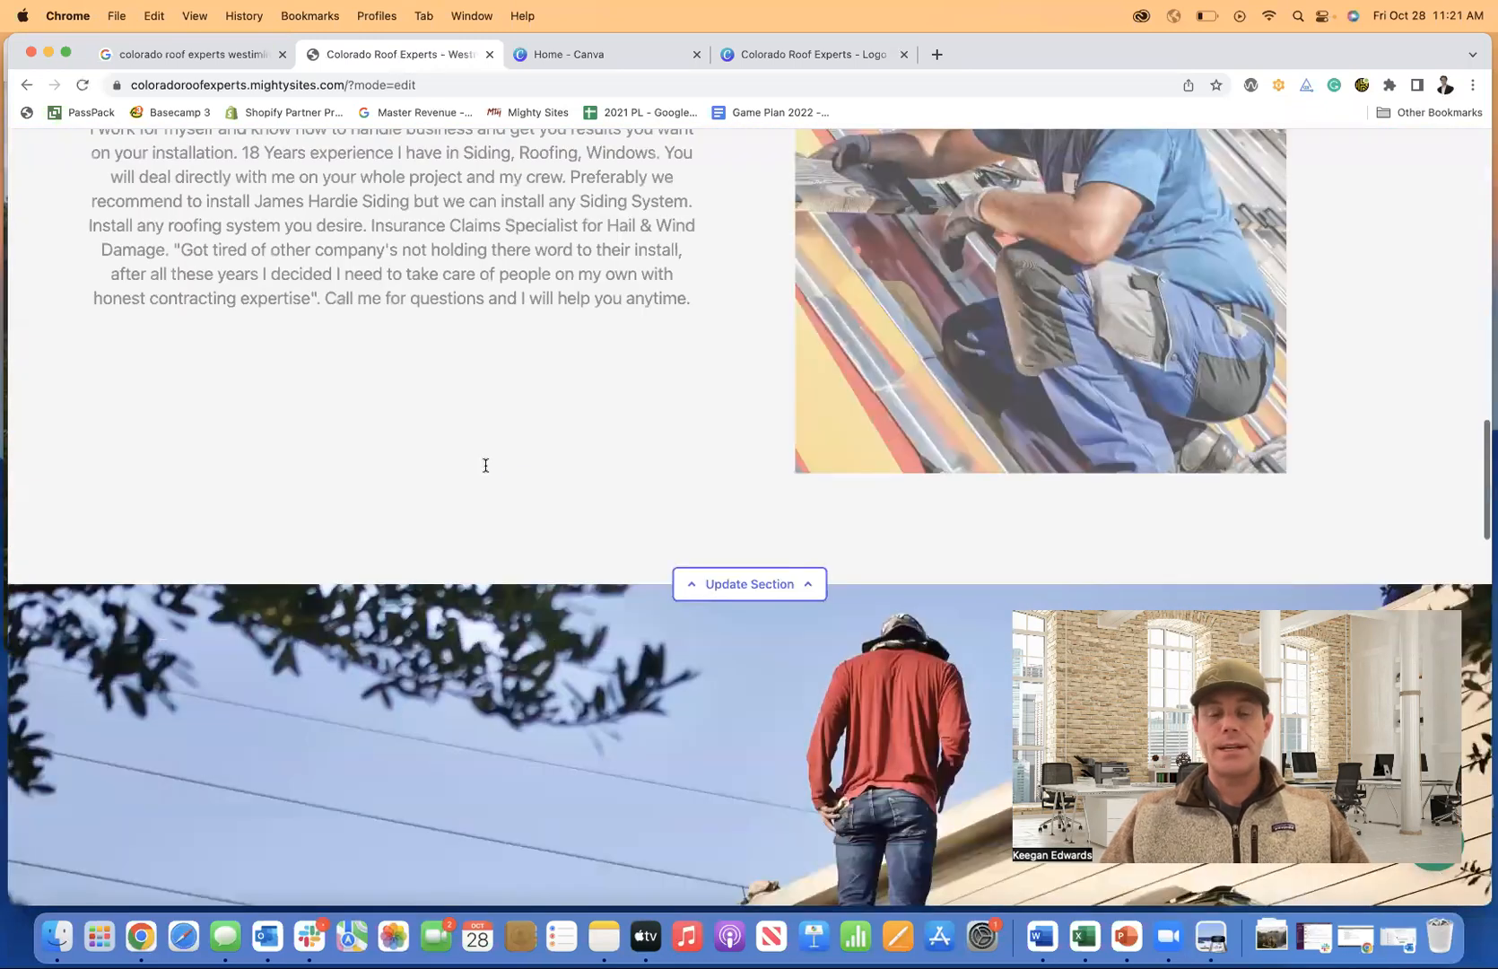
pyautogui.scroll(4, 485, 469)
pyautogui.scroll(-8, 484, 468)
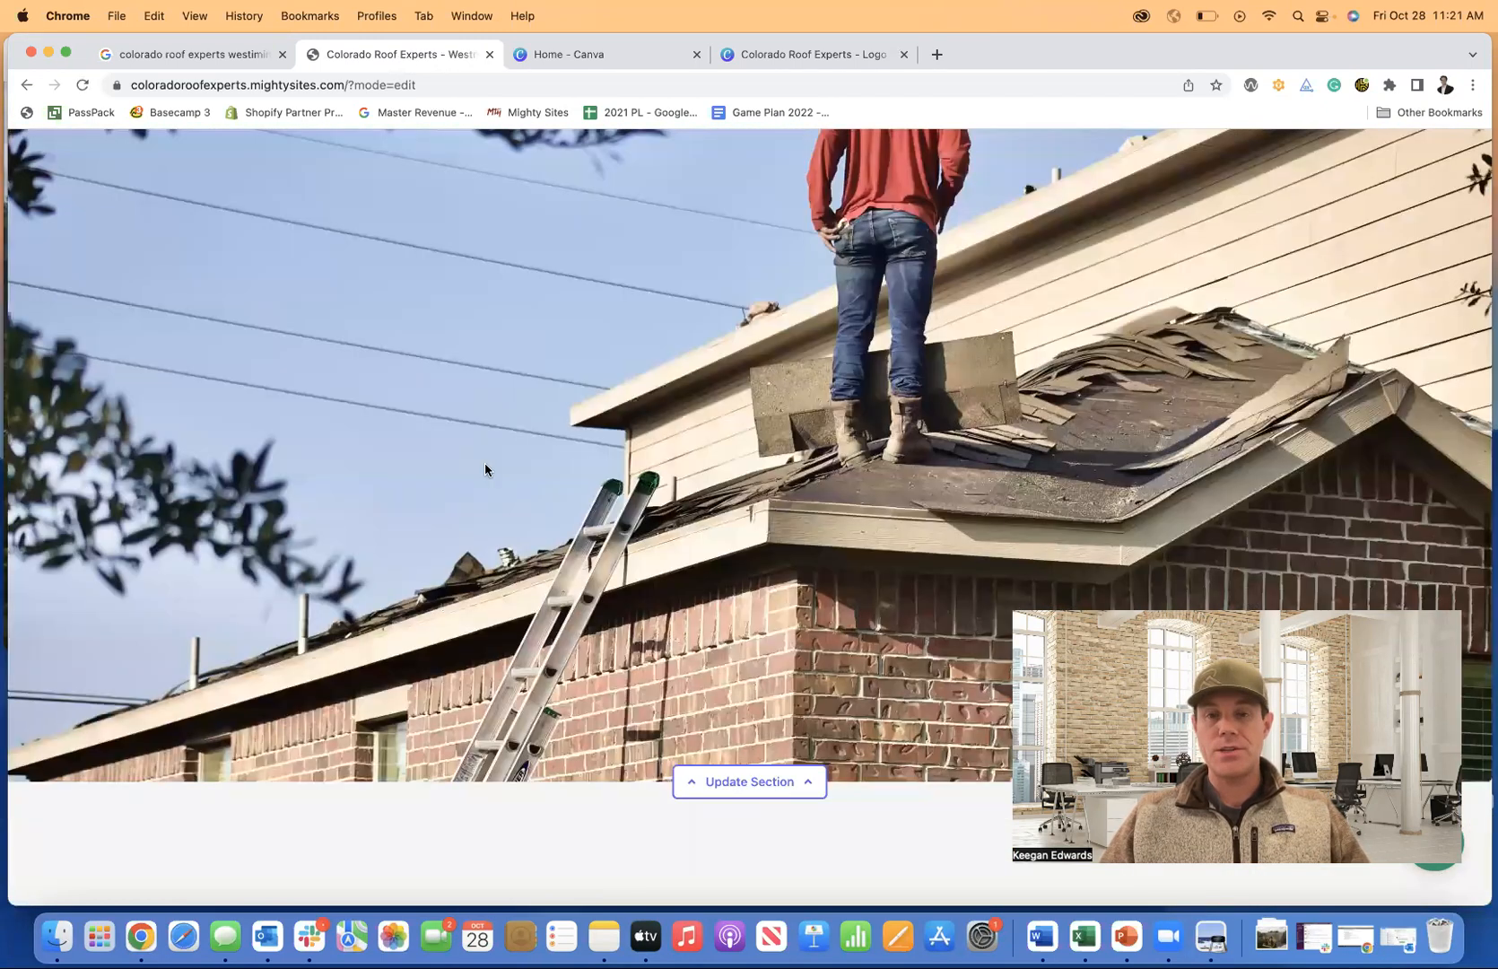
pyautogui.scroll(-10, 484, 469)
pyautogui.scroll(10, 484, 469)
pyautogui.scroll(15, 484, 469)
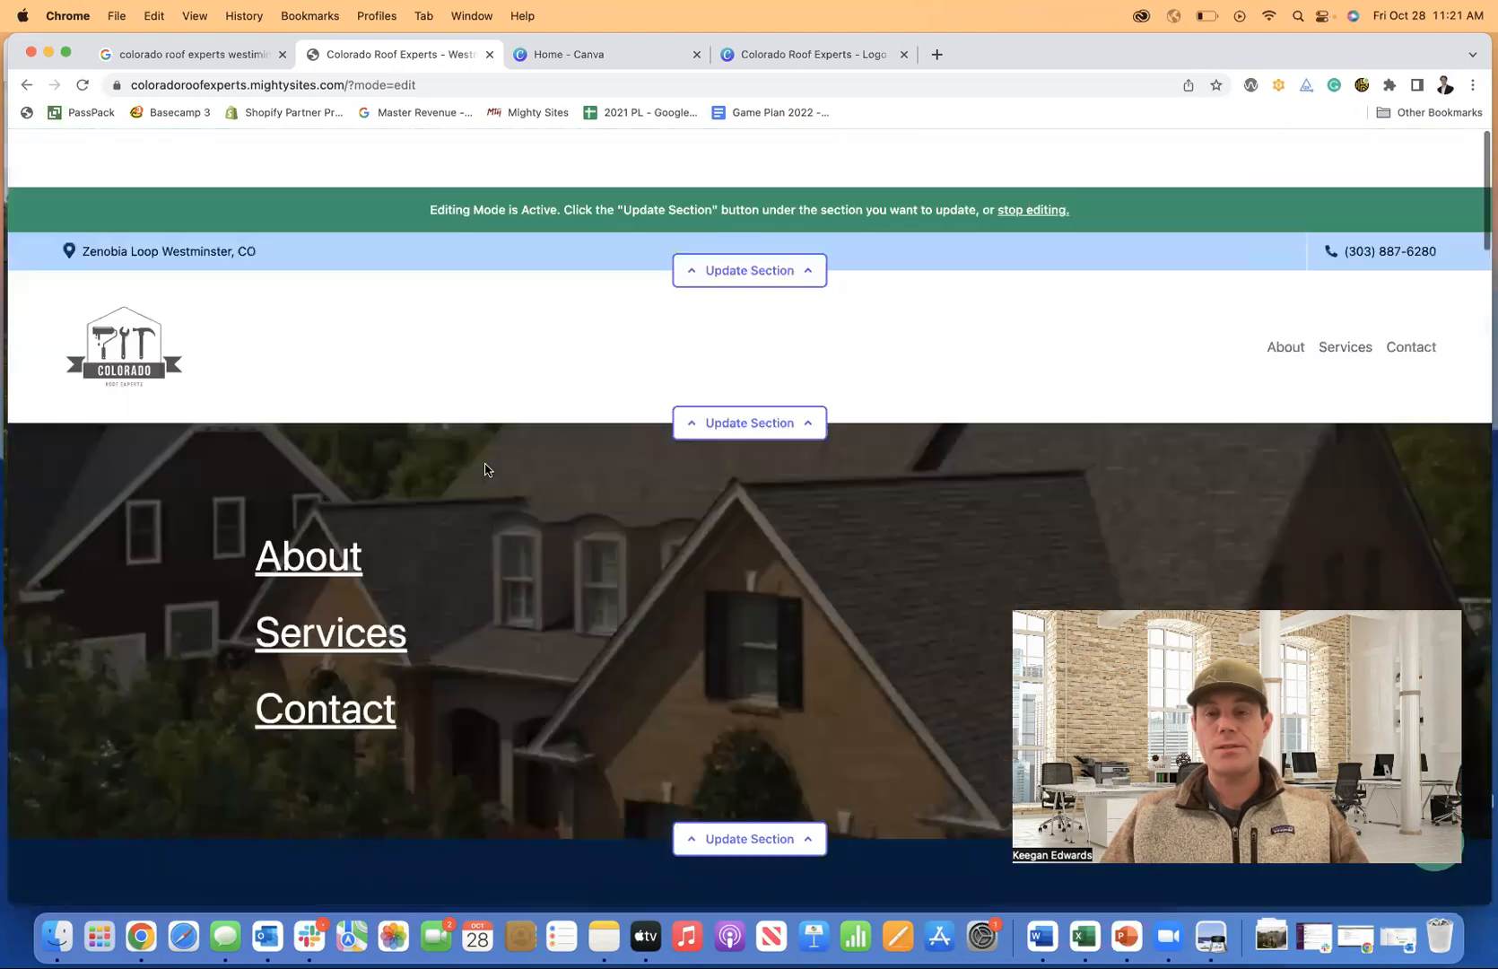
pyautogui.scroll(-1, 1281, 584)
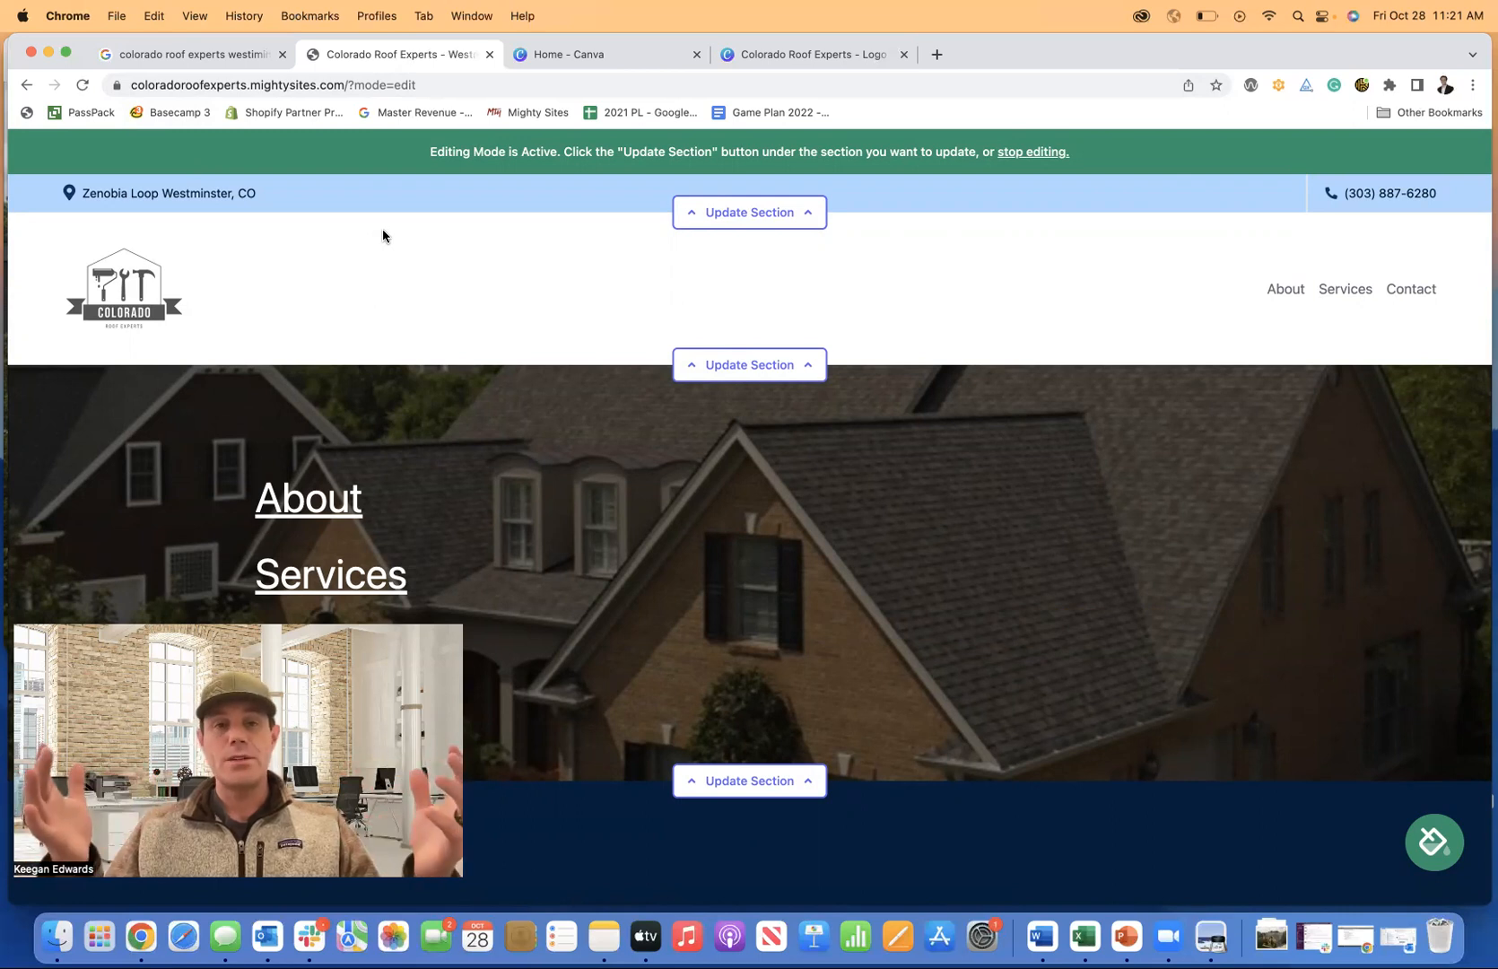
pyautogui.scroll(-15, 403, 246)
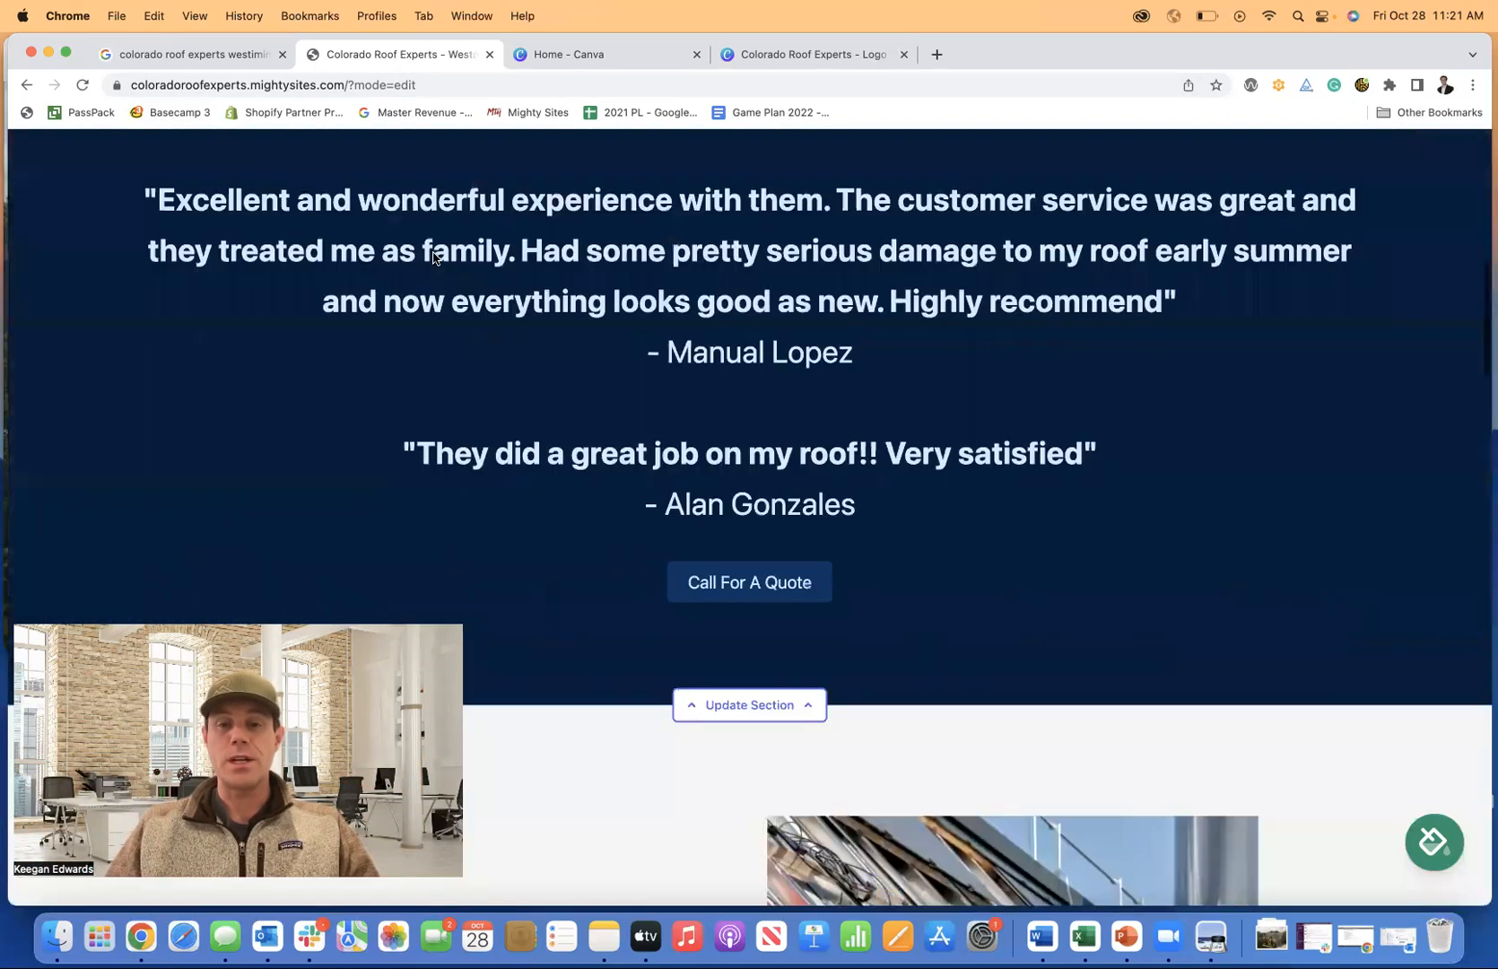
pyautogui.scroll(-8, 433, 257)
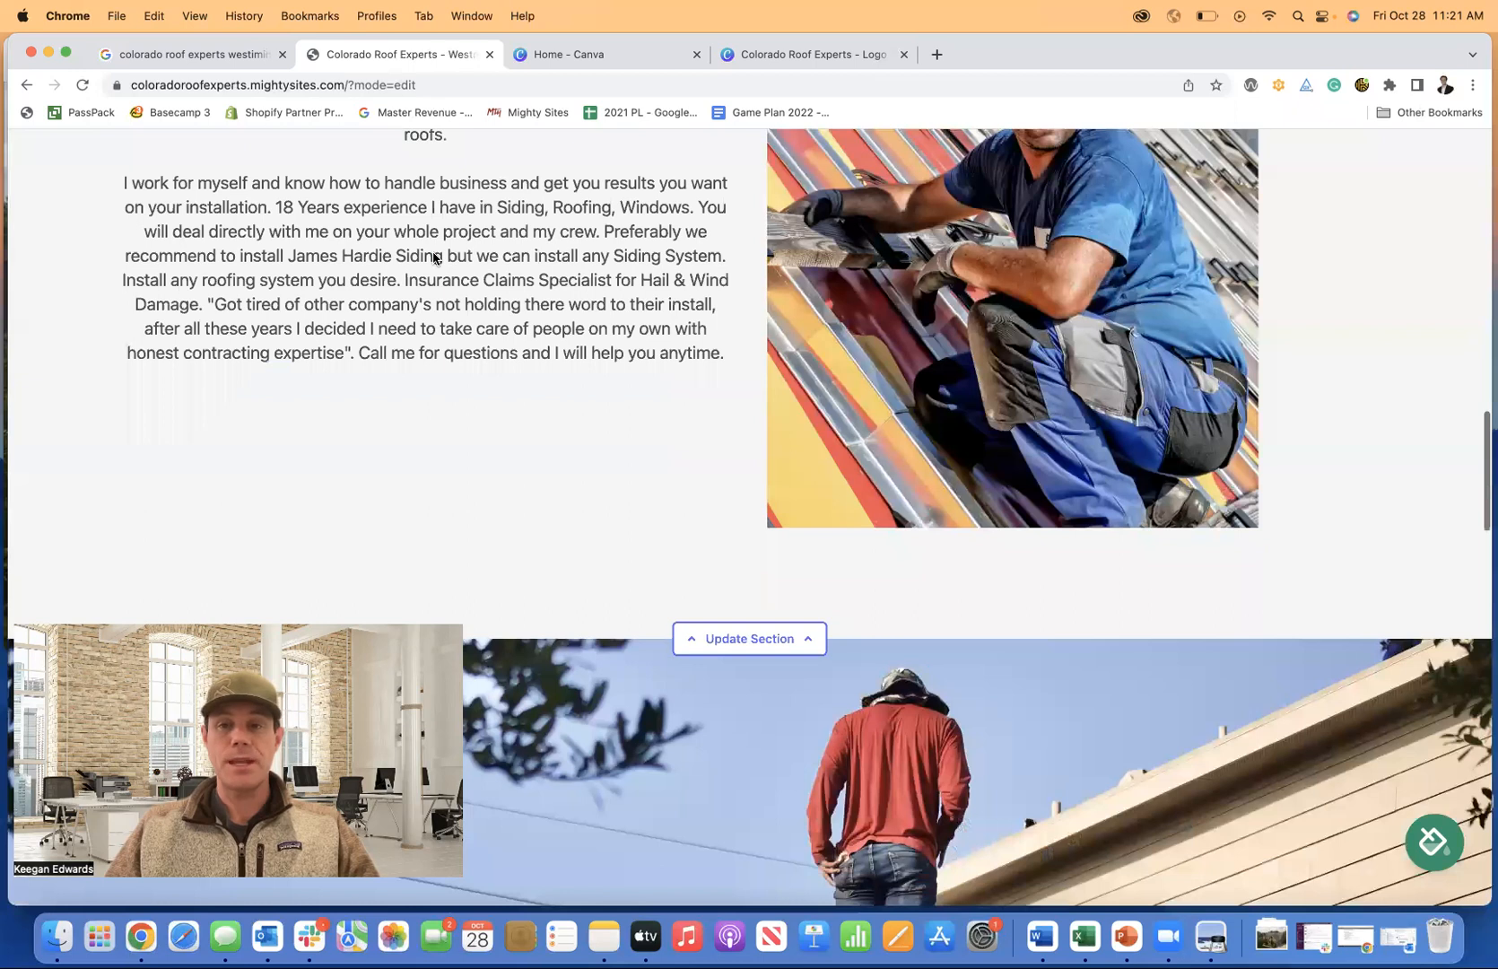
pyautogui.scroll(2, 433, 257)
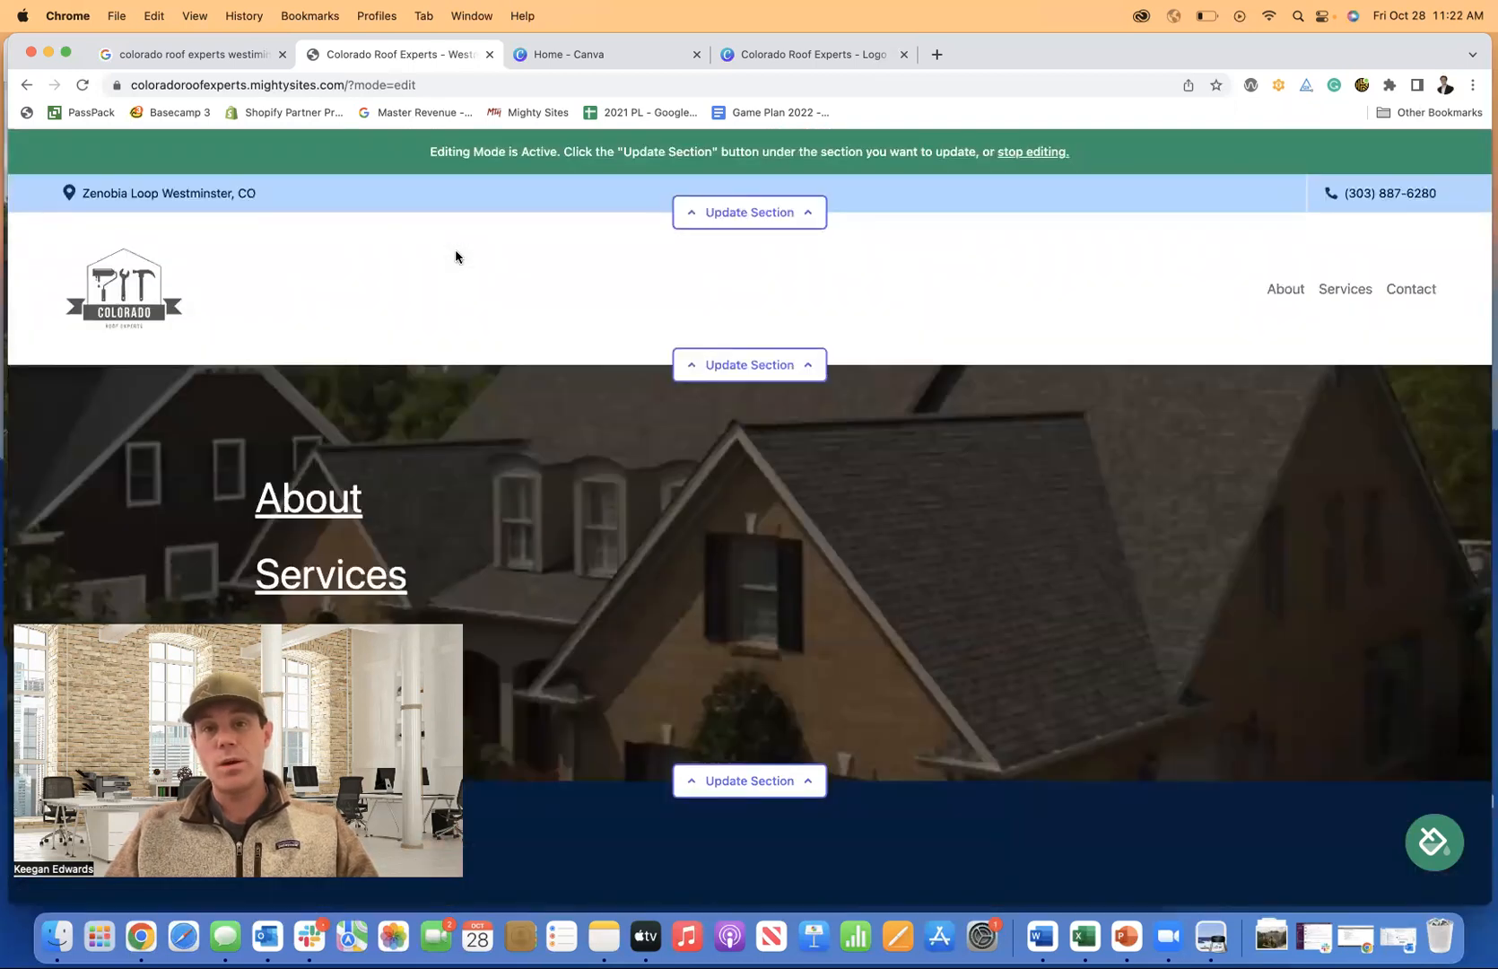